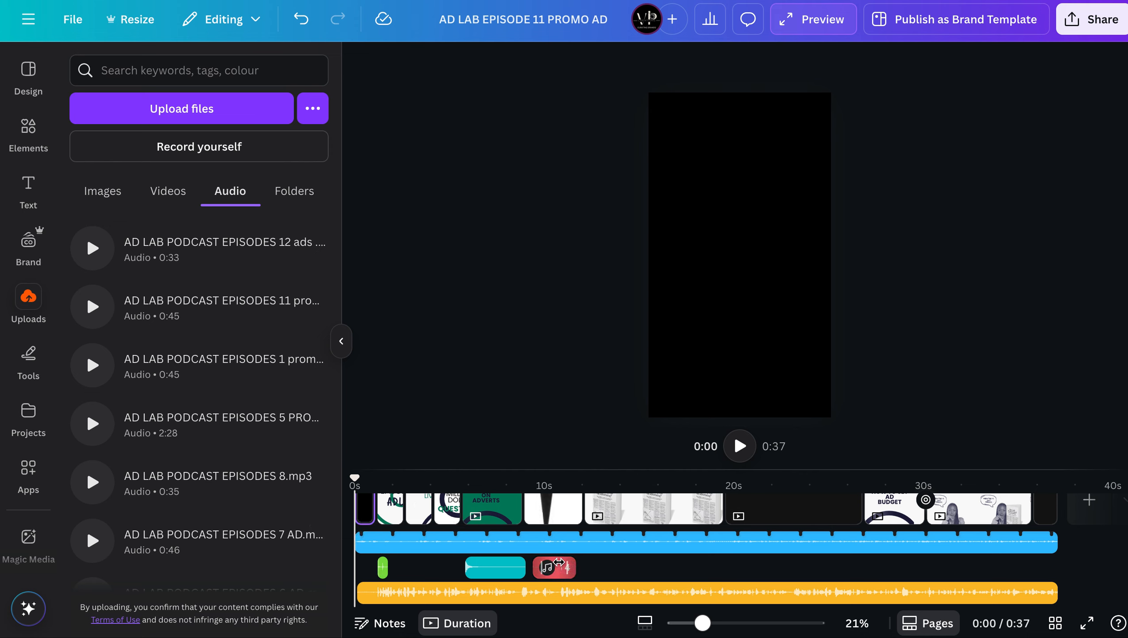
Play the promo video from the start to about 0:30, raising the volume, to check the page timing against the audio
left_click(395, 592)
left_click_drag(394, 477, 346, 484)
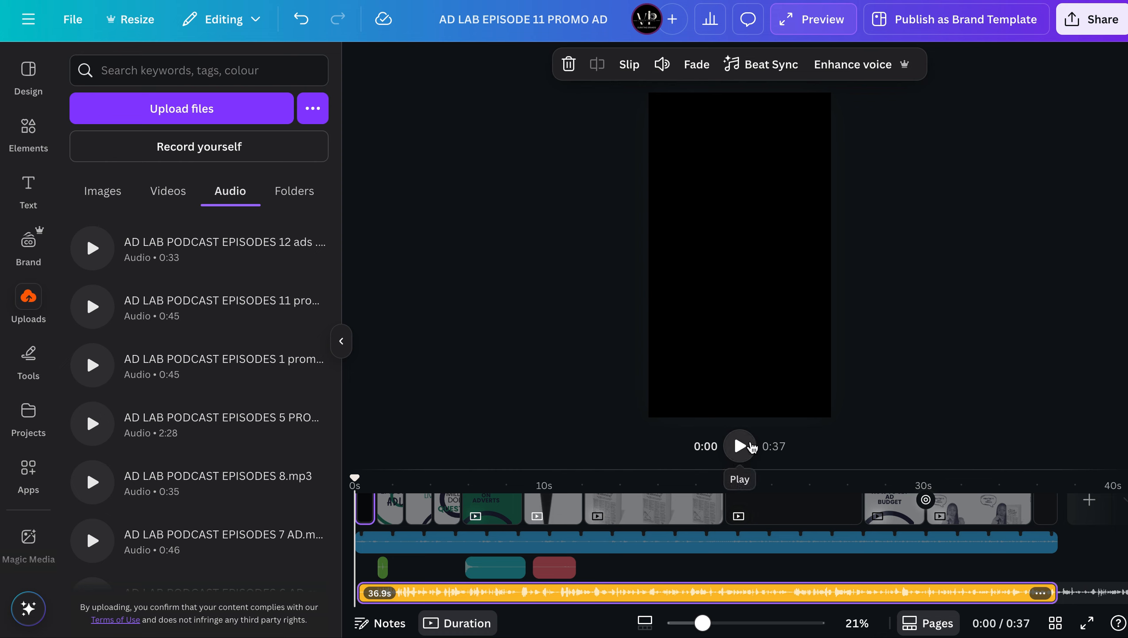
left_click(749, 446)
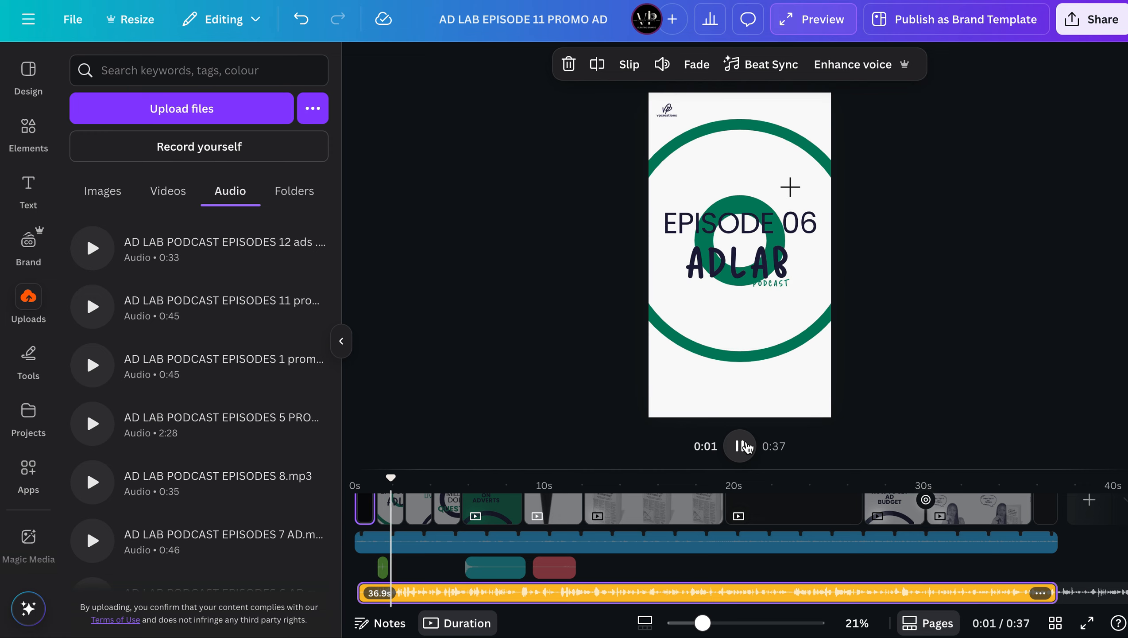
key("XF86AudioRaiseVolume")
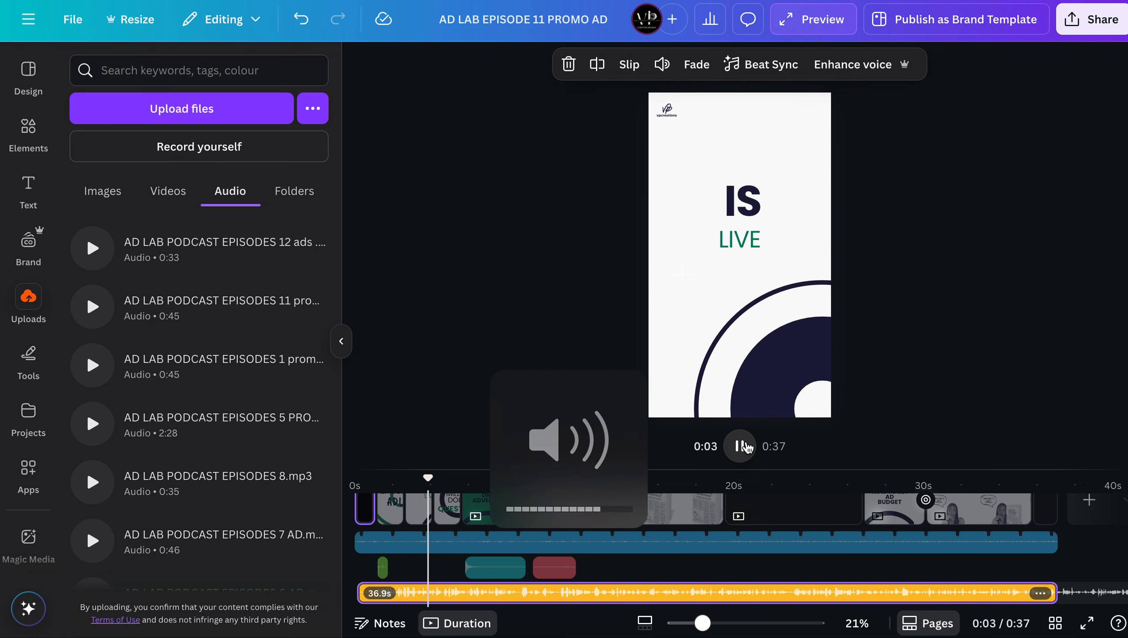
key("XF86AudioRaiseVolume")
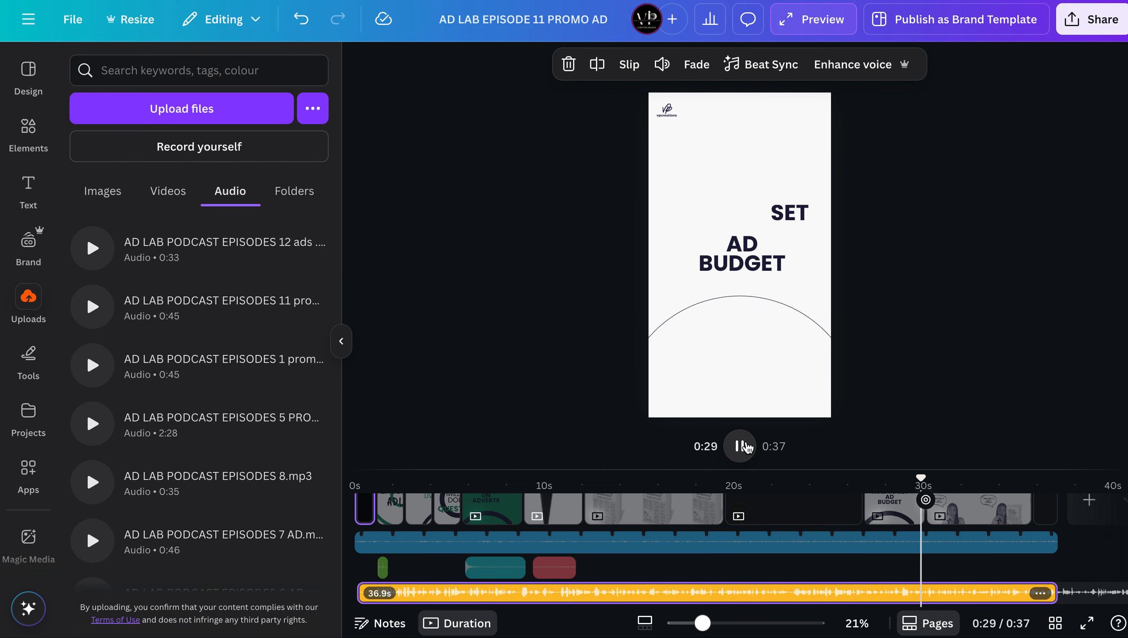
left_click(742, 446)
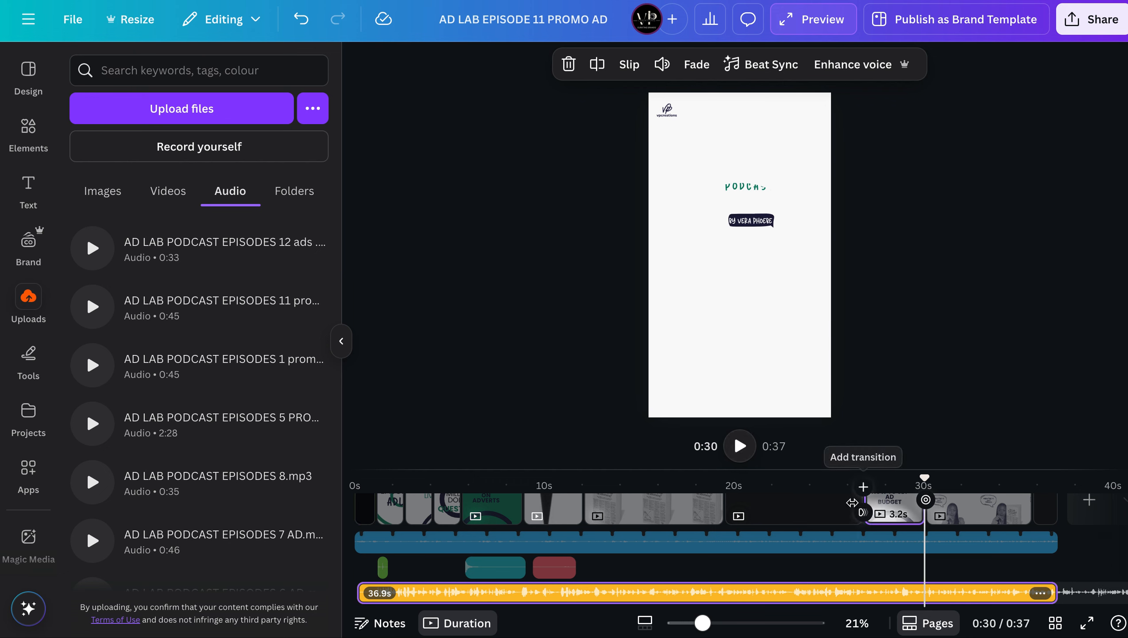
Lengthen the blank page before the "Know exactly how to set ad budget" page to 9.5 s, checking the timing by playback
mouse_move(866, 503)
left_mouse_down()
mouse_move(878, 501)
mouse_move(867, 501)
left_mouse_up()
left_click_drag(928, 484, 927, 481)
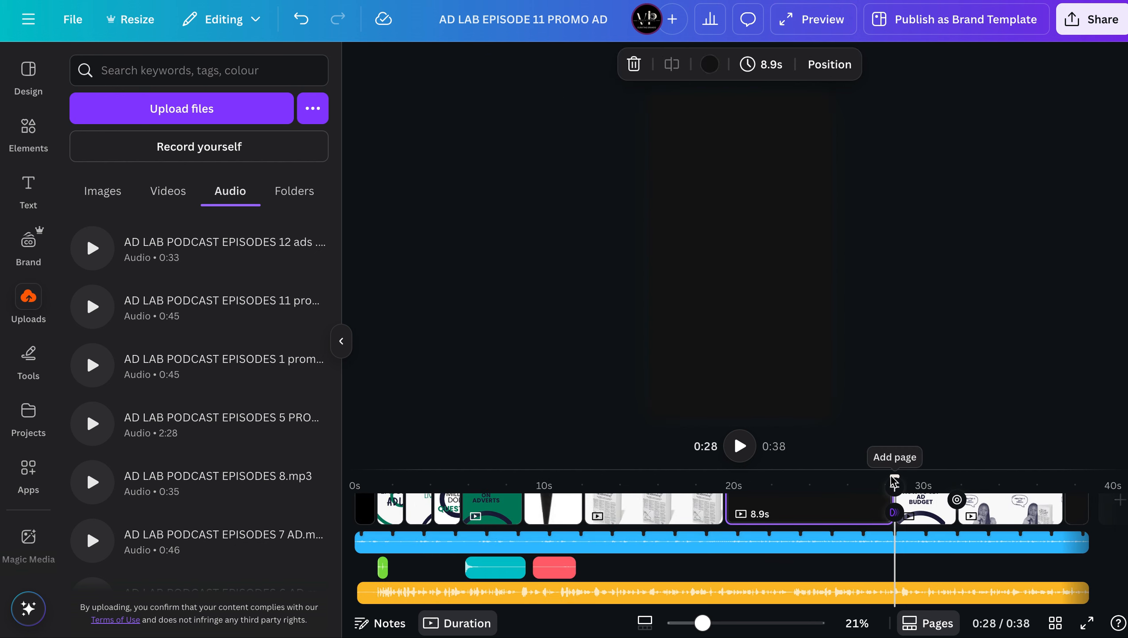
left_click(844, 507)
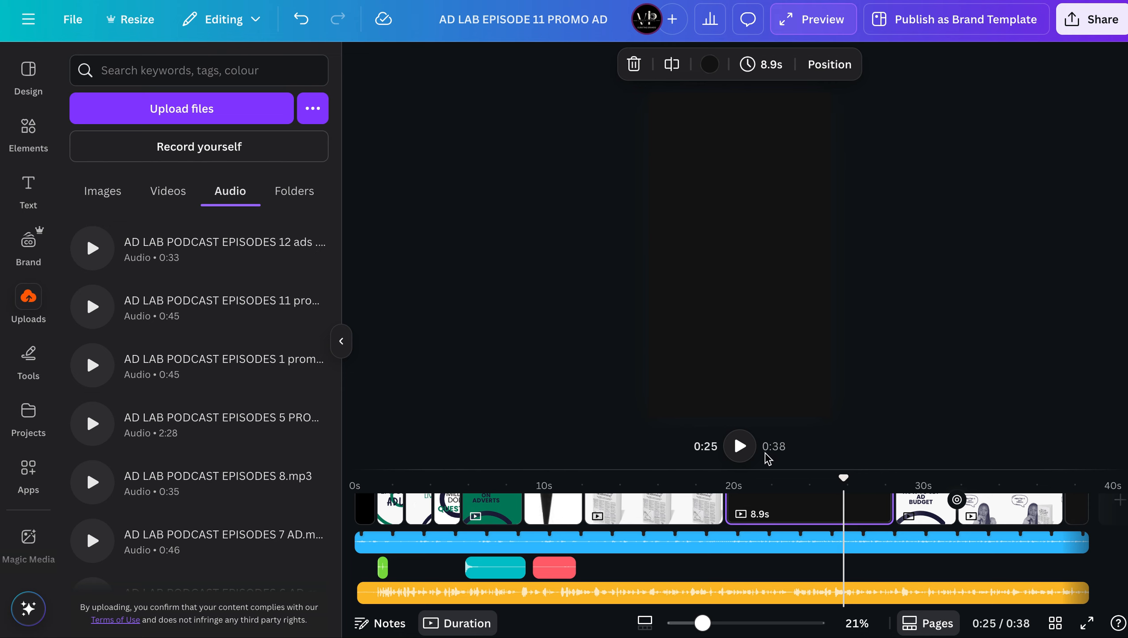
left_click(739, 449)
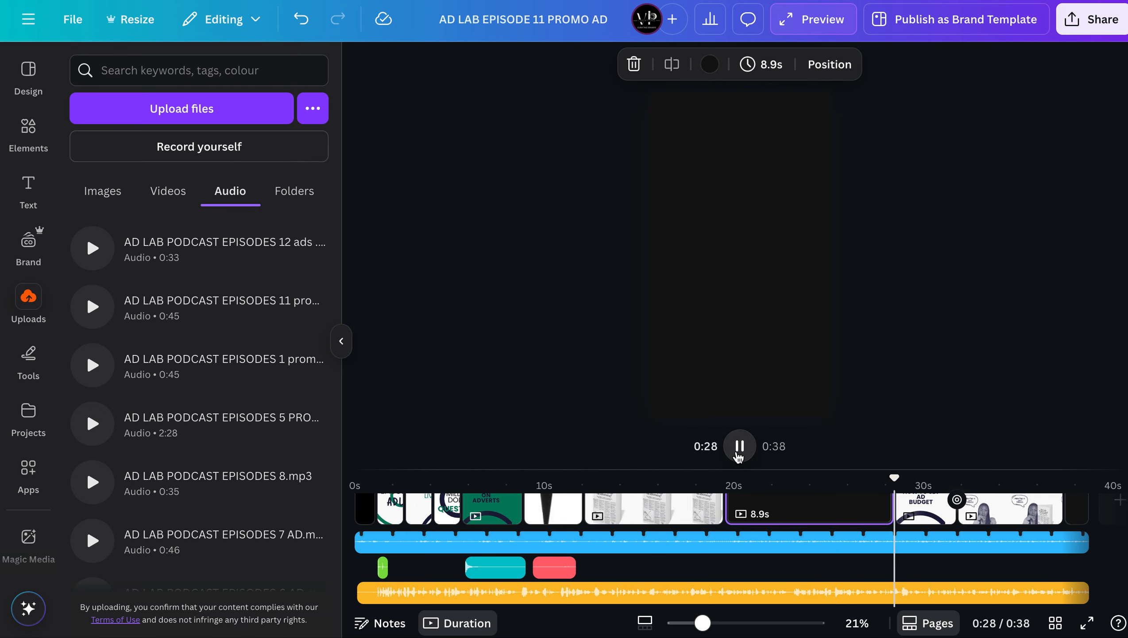
left_click(741, 446)
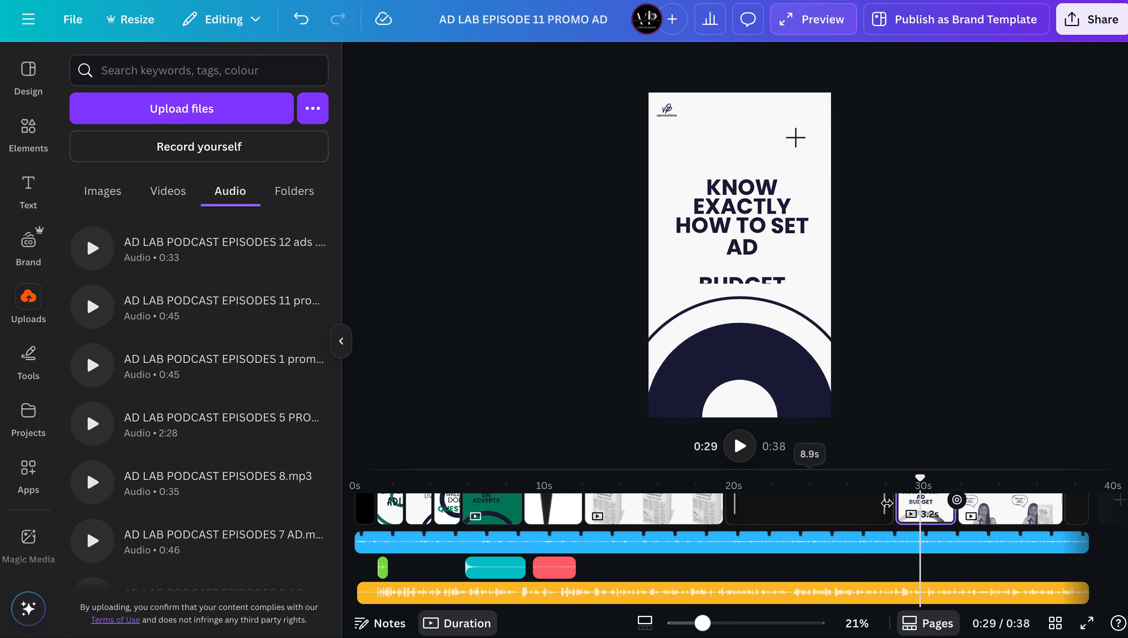
left_click_drag(890, 502, 856, 478)
left_click(741, 447)
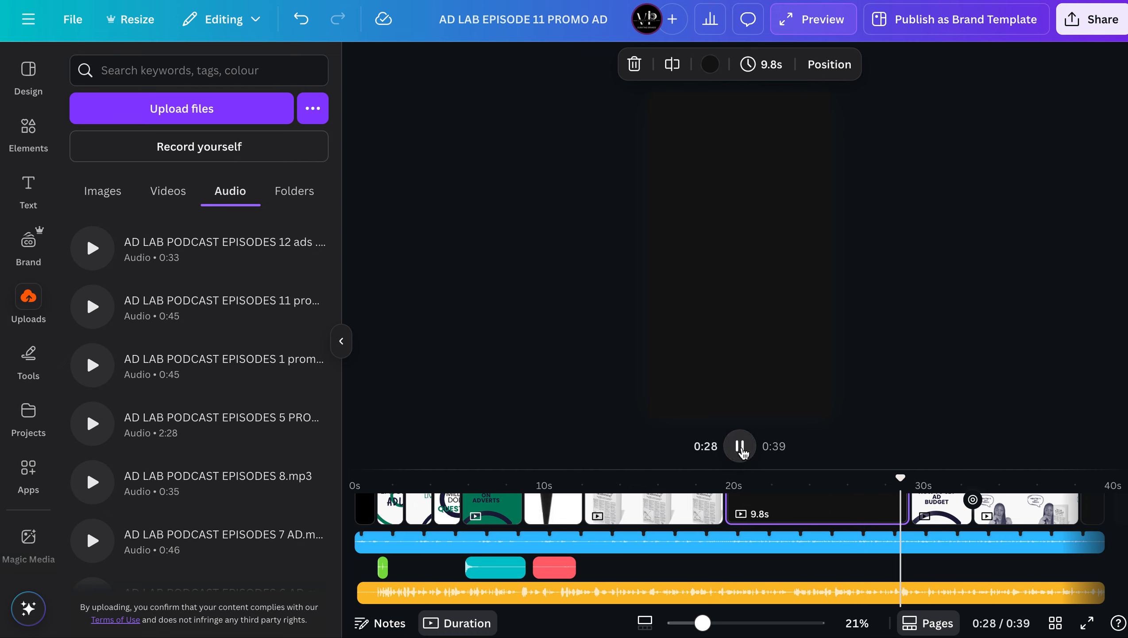
left_click(909, 503)
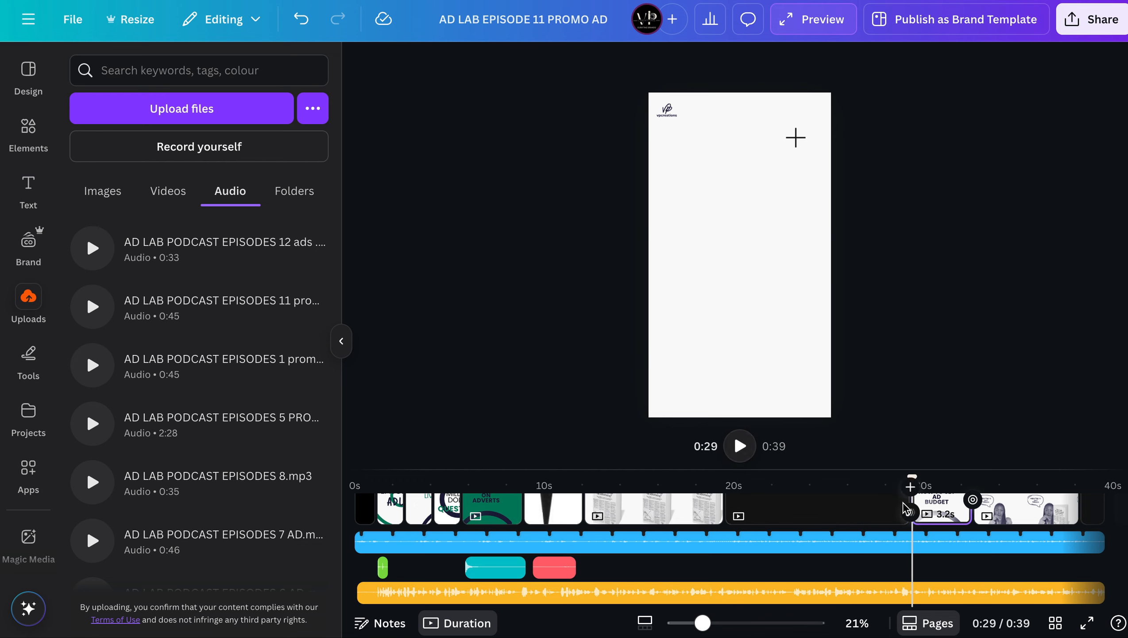
left_click(909, 509)
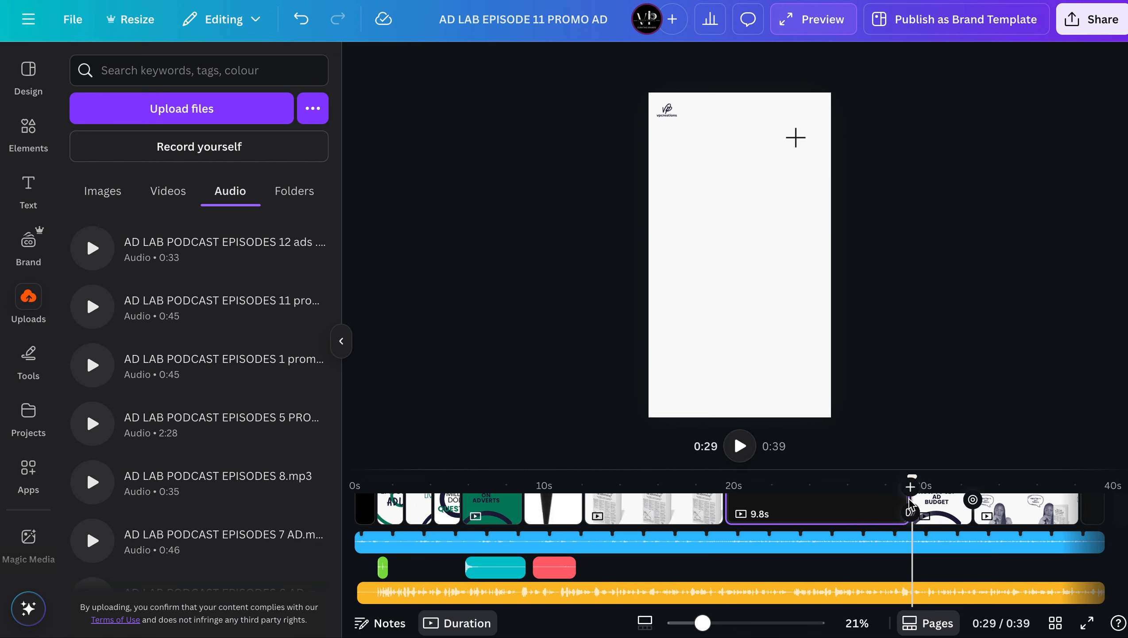
left_click(909, 500)
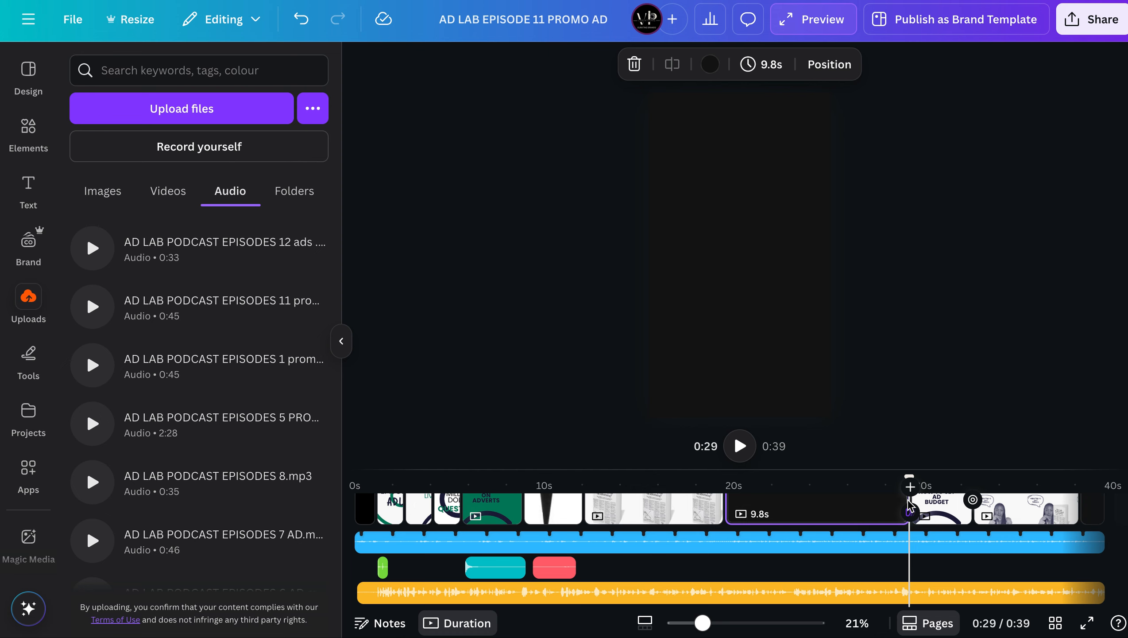
left_click_drag(906, 507, 894, 506)
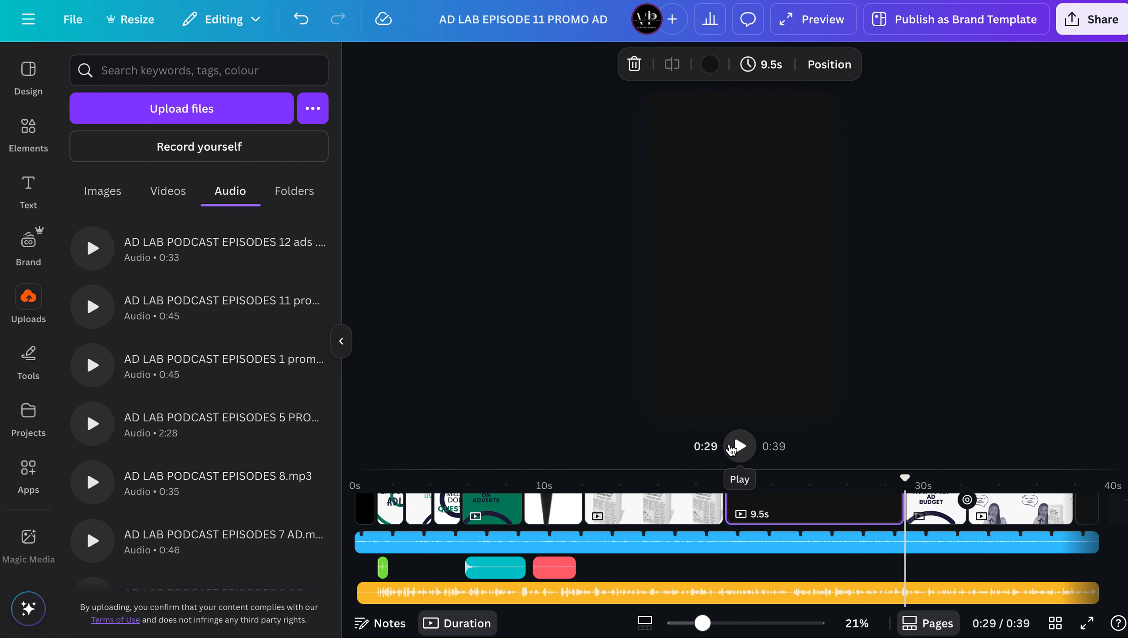
Extend the "Know exactly how to set ad budget" page to 4.4 s and play from it through the end of the video
left_click(738, 445)
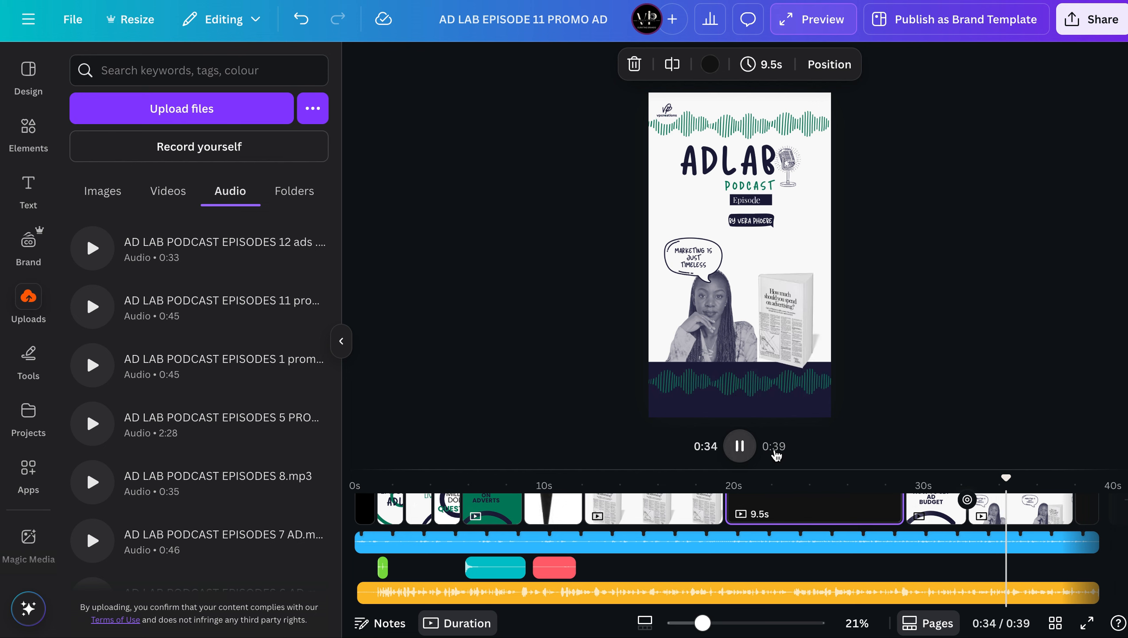
left_click(756, 449)
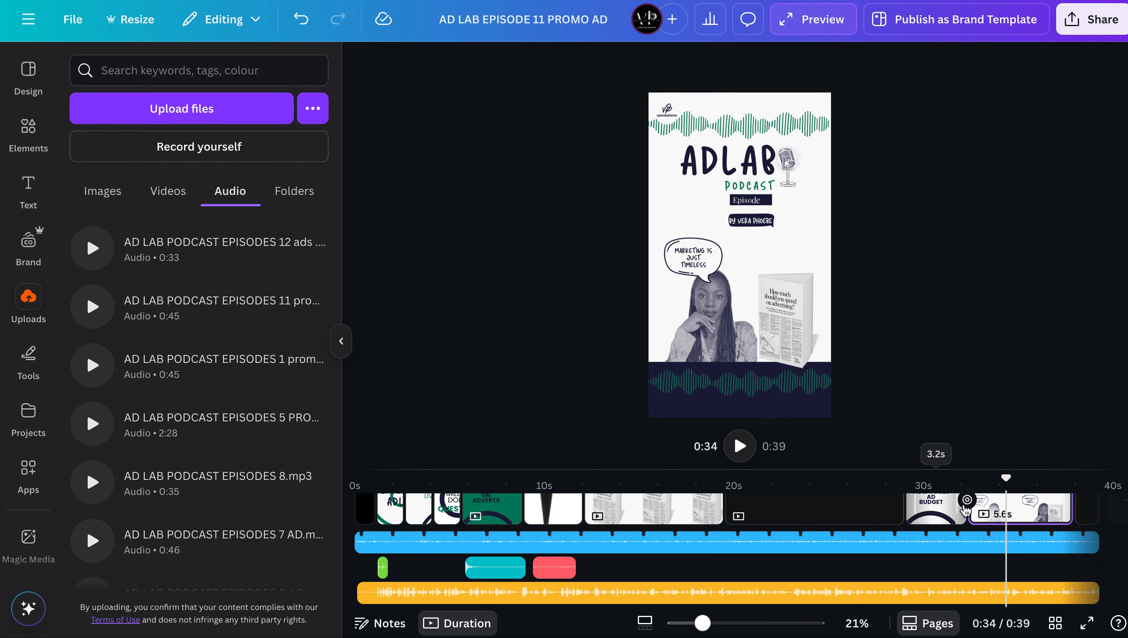
left_click_drag(966, 507, 989, 507)
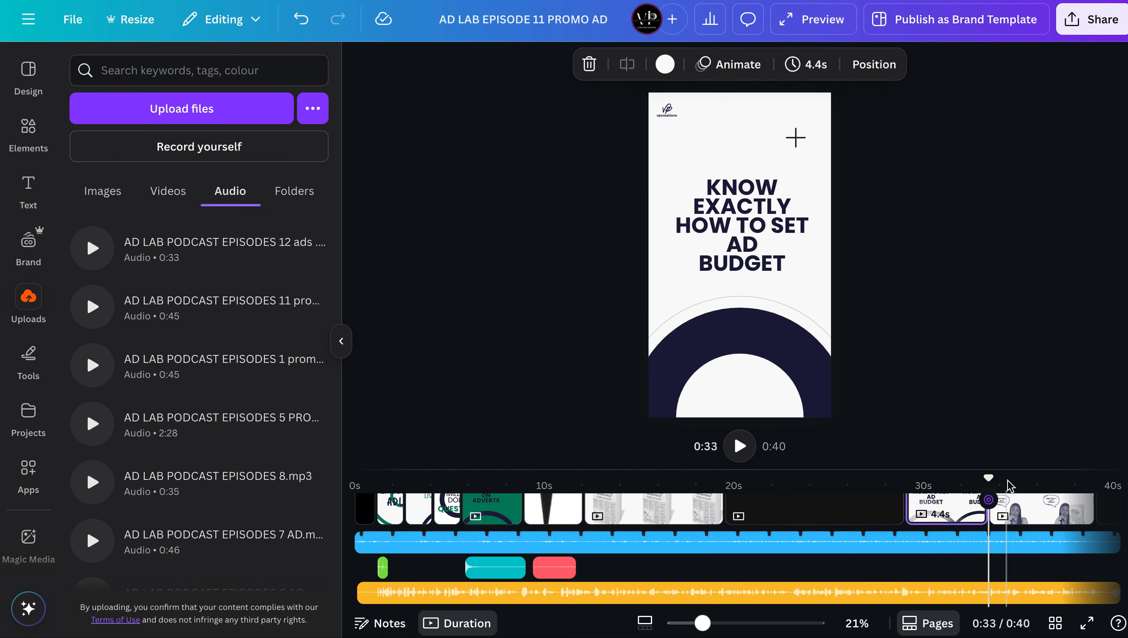
left_click(937, 486)
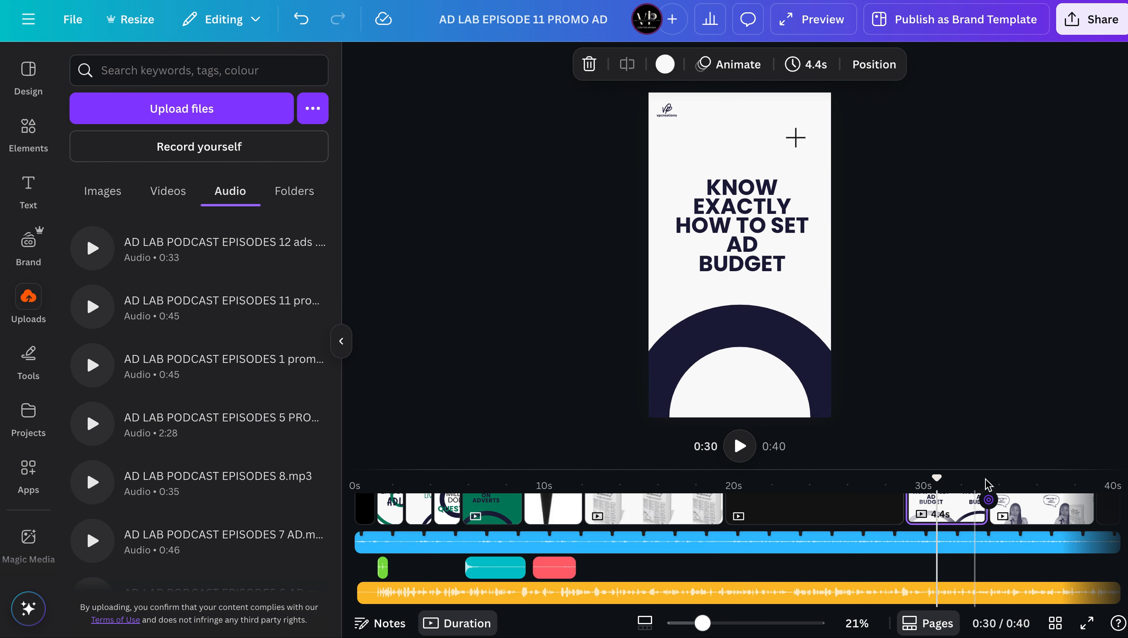
left_click(740, 446)
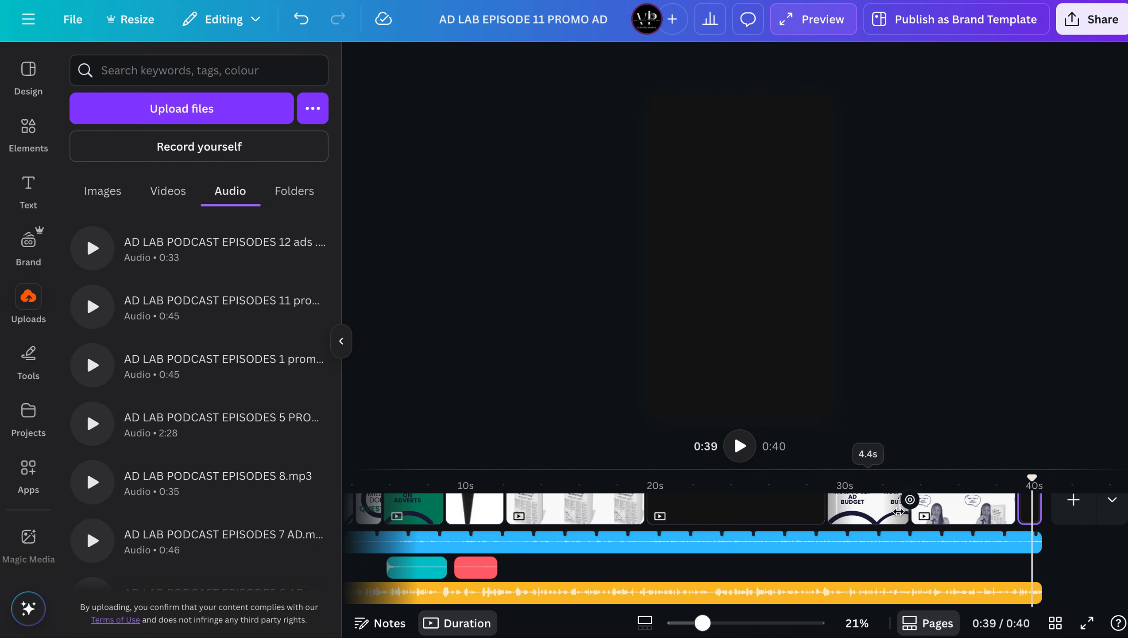
Add one blank page to the video and place it between the ad budget page and the closing ADLAB Podcast page
left_click(1075, 501)
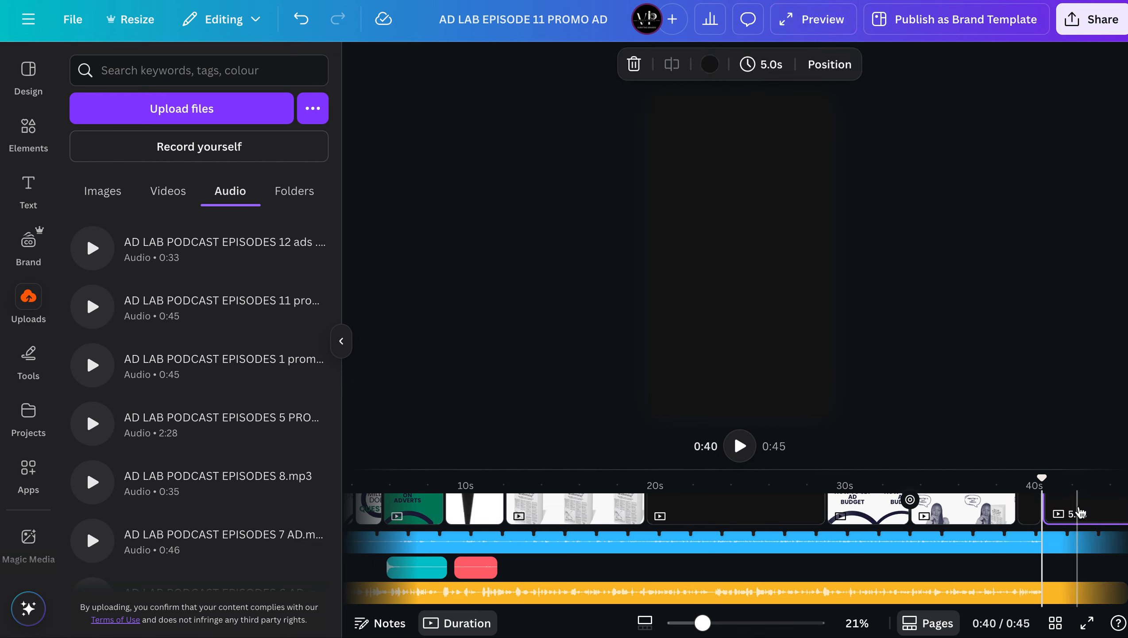
left_click(1085, 509)
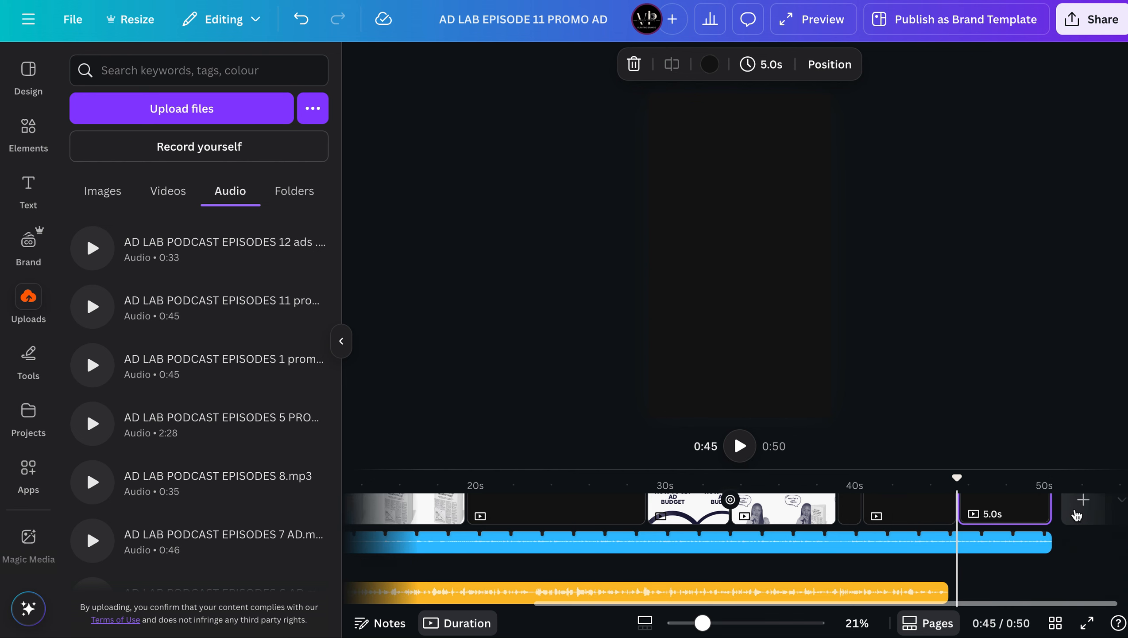
right_click(999, 511)
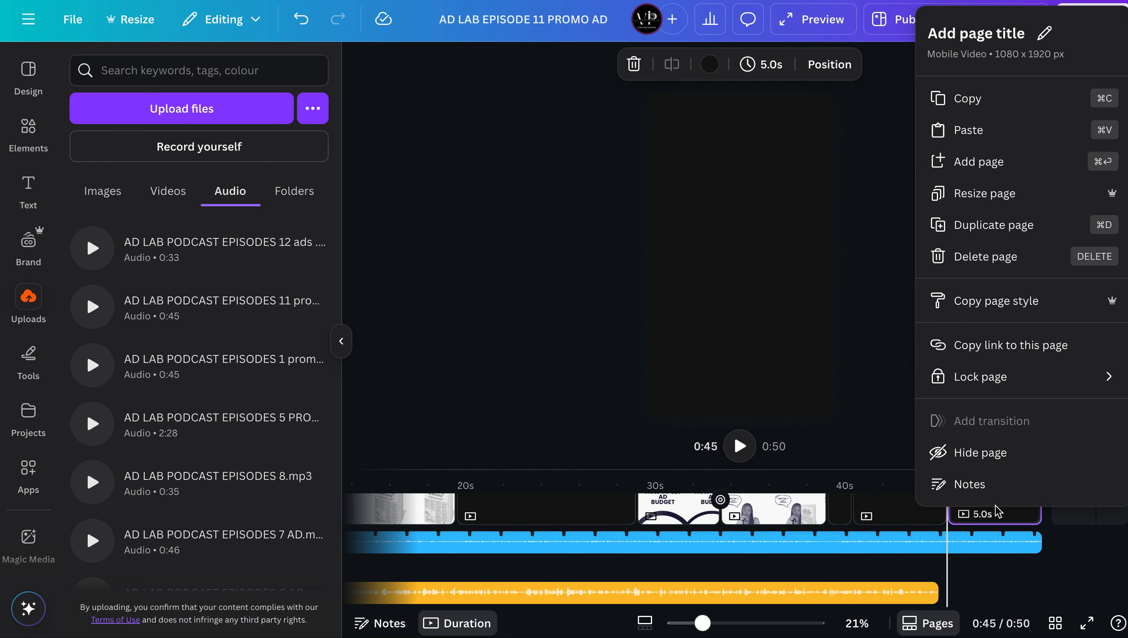
left_click(995, 257)
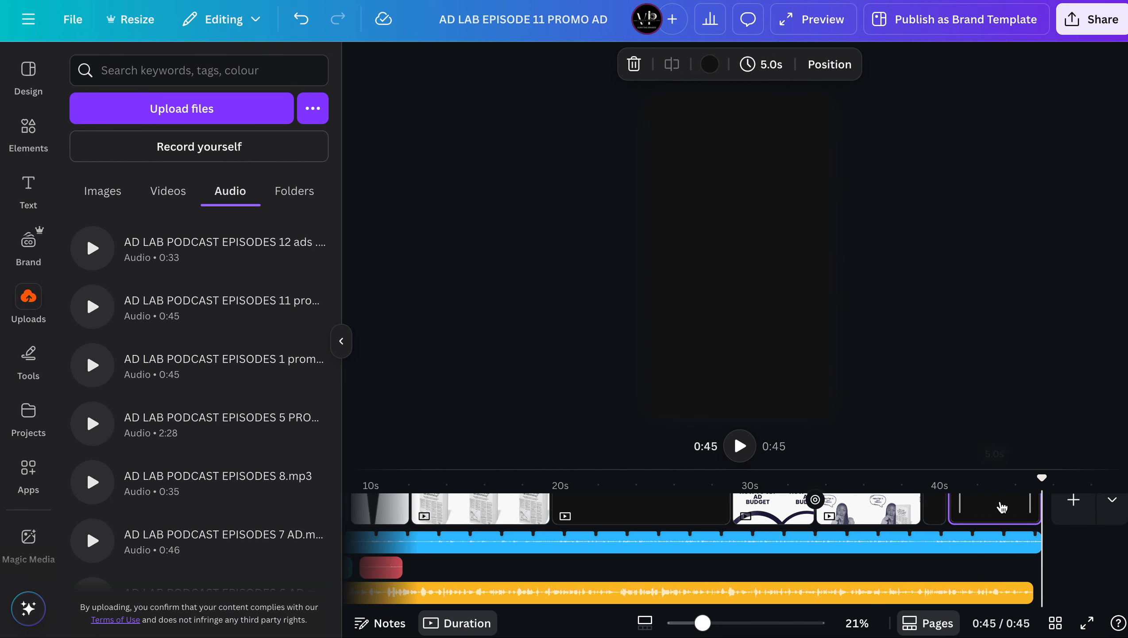
left_click_drag(994, 511, 816, 505)
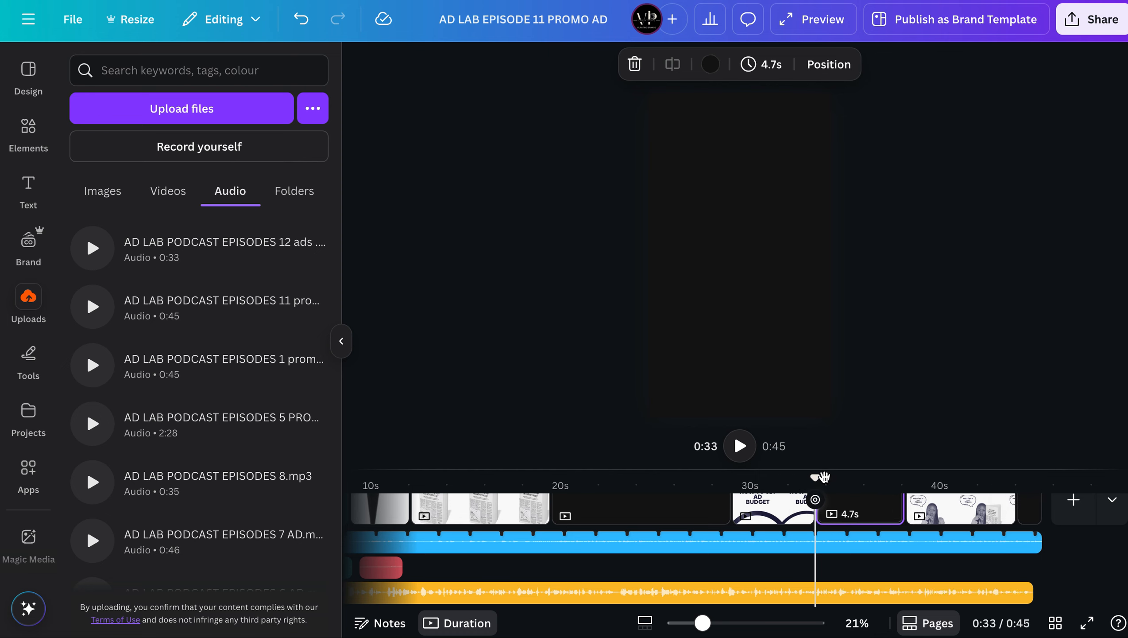
Extend the new blank page after the ad budget page to 5.7 s and play the ending back against the audio
left_click(740, 447)
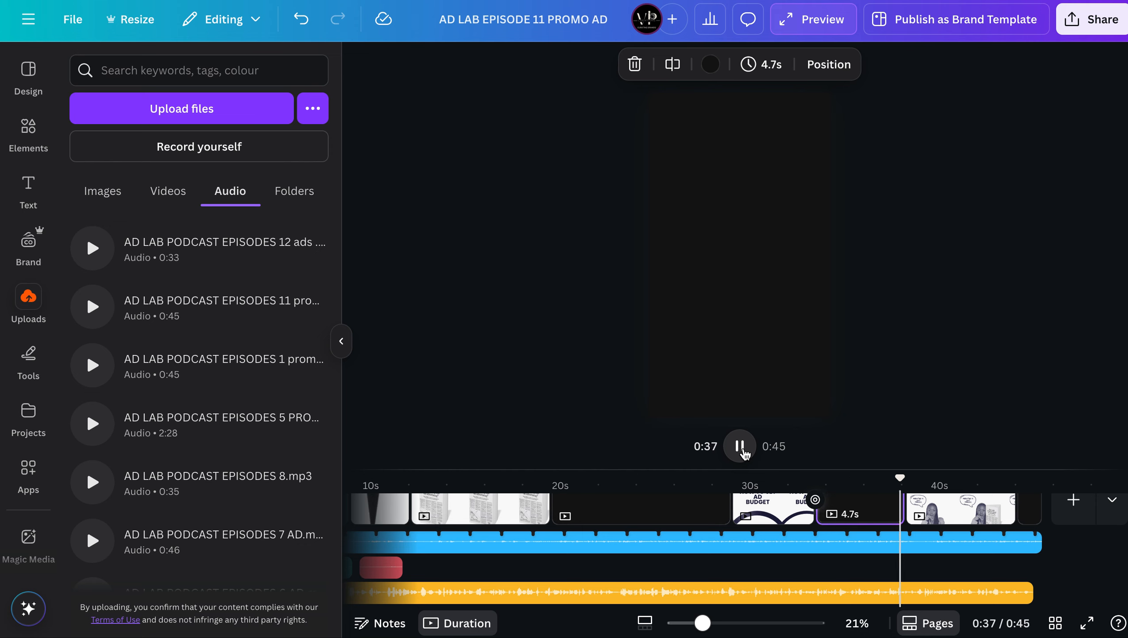
left_click_drag(911, 508, 912, 506)
left_click(843, 486)
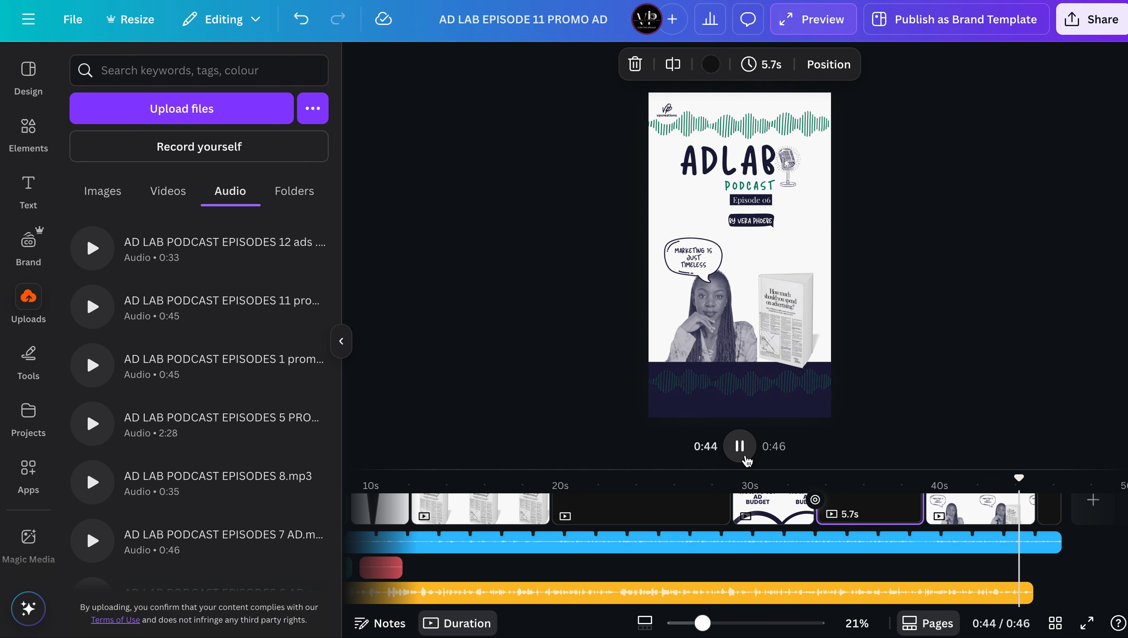
left_click(740, 445)
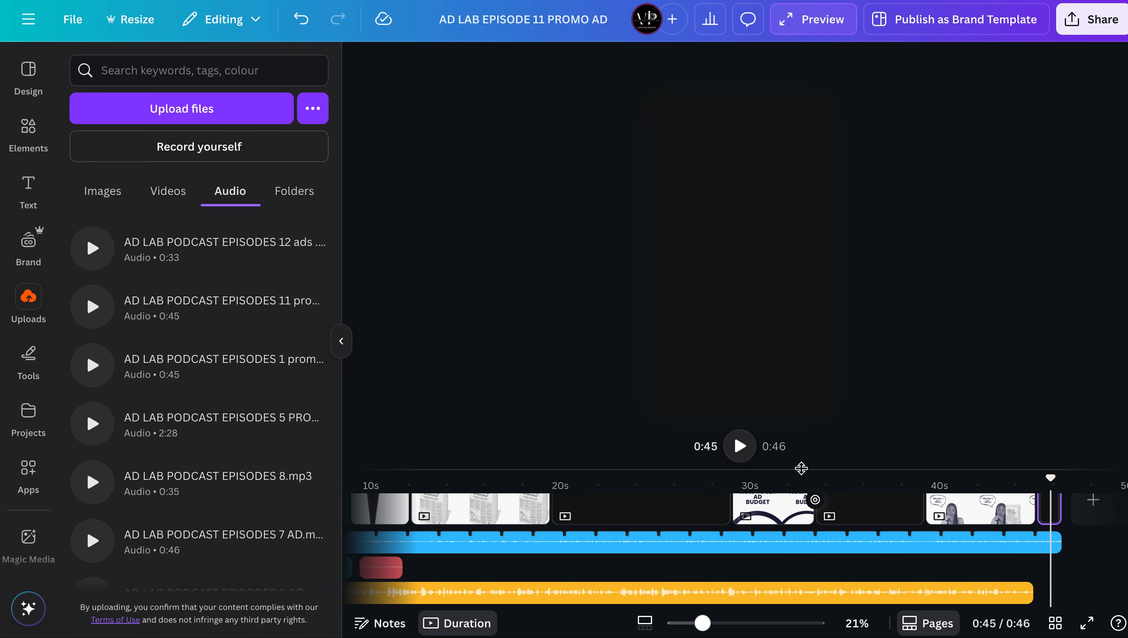
Review all pages of the promo in grid view, from the Episode 06 opener to the final blank page
scroll(868, 514, "left", 5)
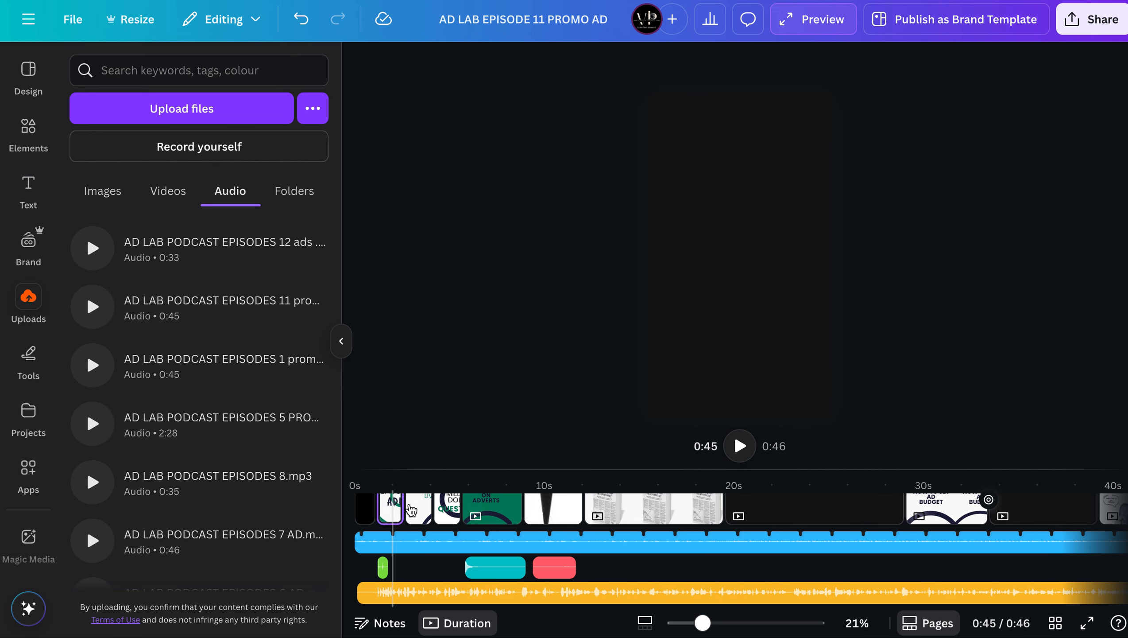
left_click(411, 509)
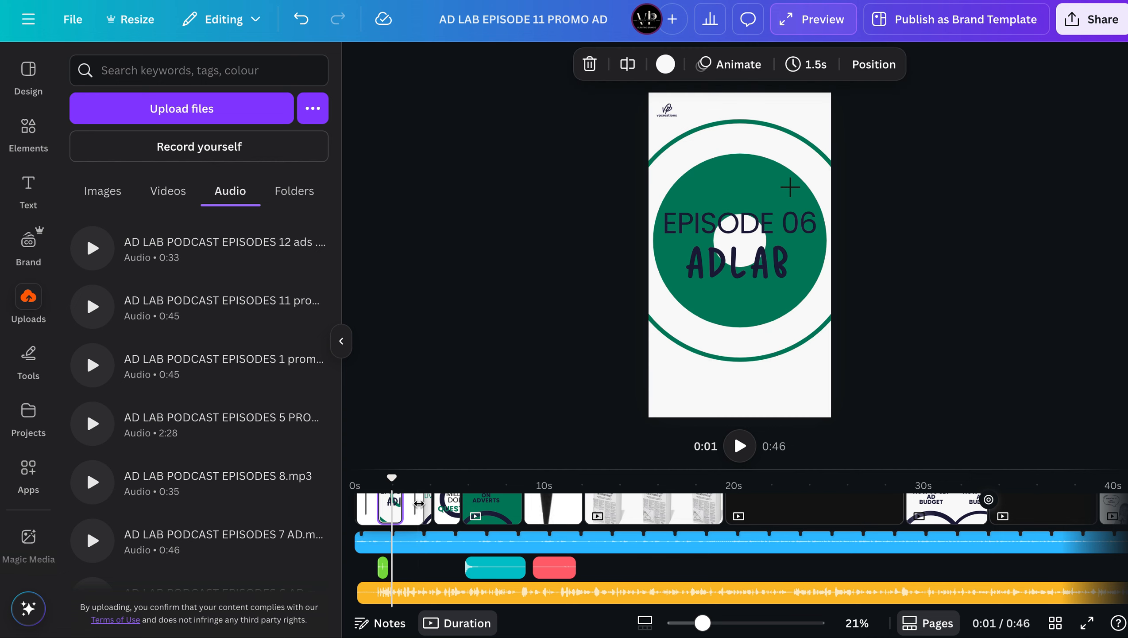
left_click(1054, 623)
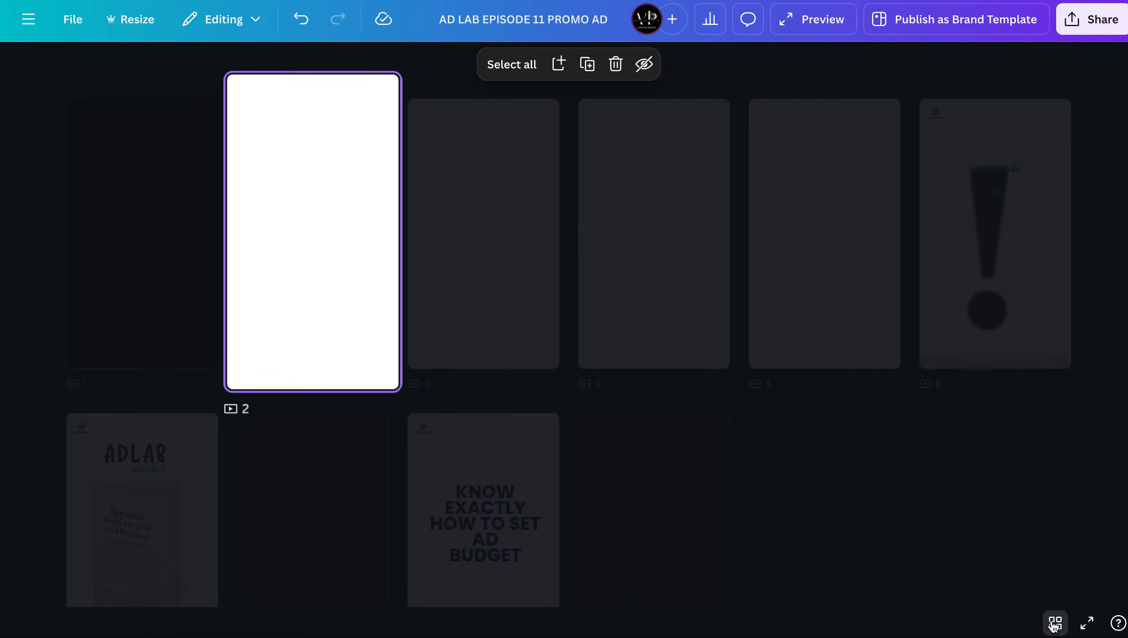
scroll(833, 456, "down", 7)
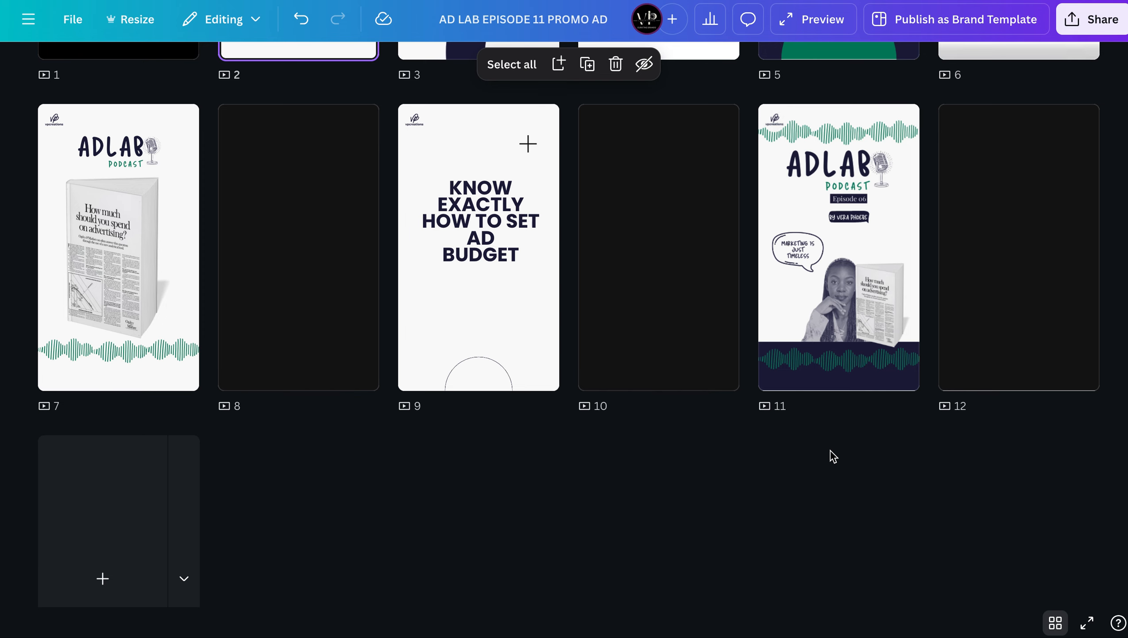
scroll(833, 456, "up", 6)
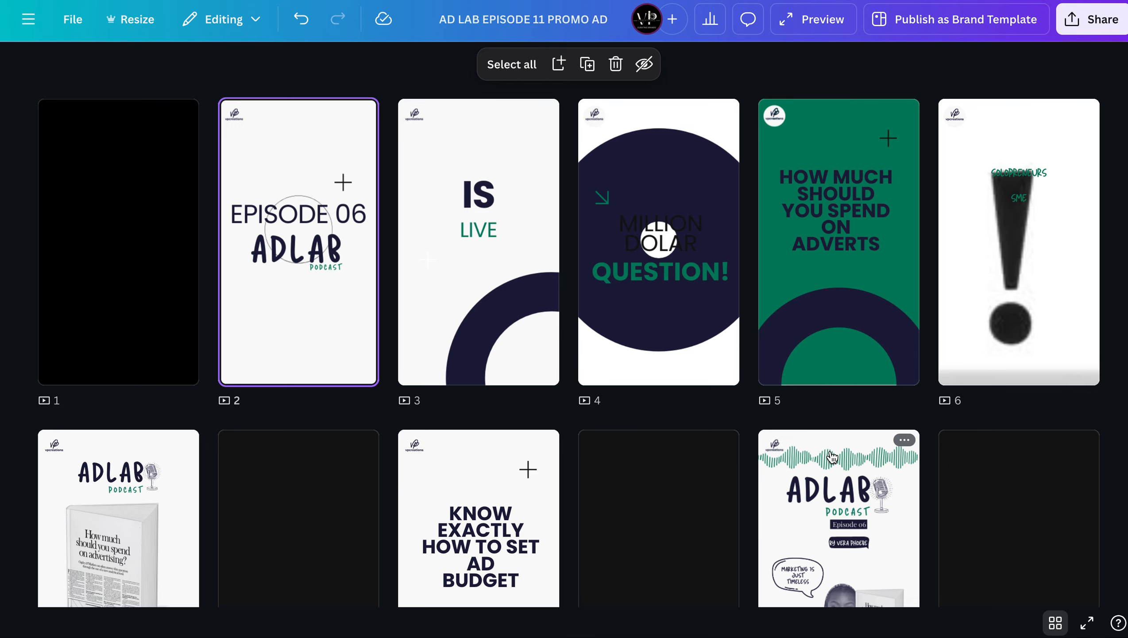
scroll(833, 457, "down", 6)
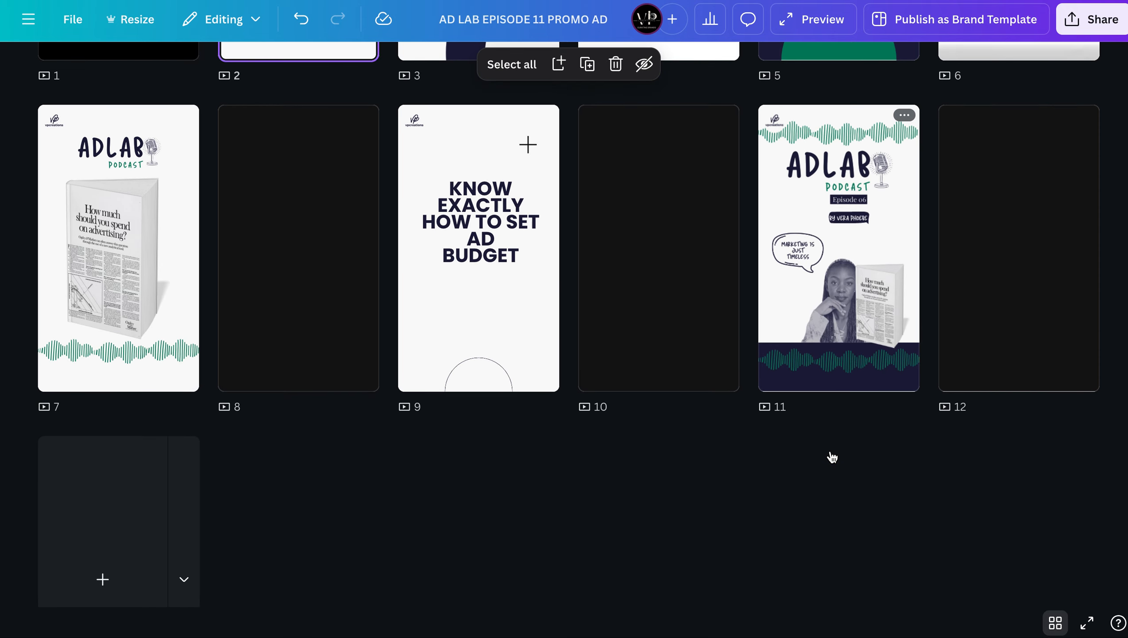
scroll(833, 456, "up", 6)
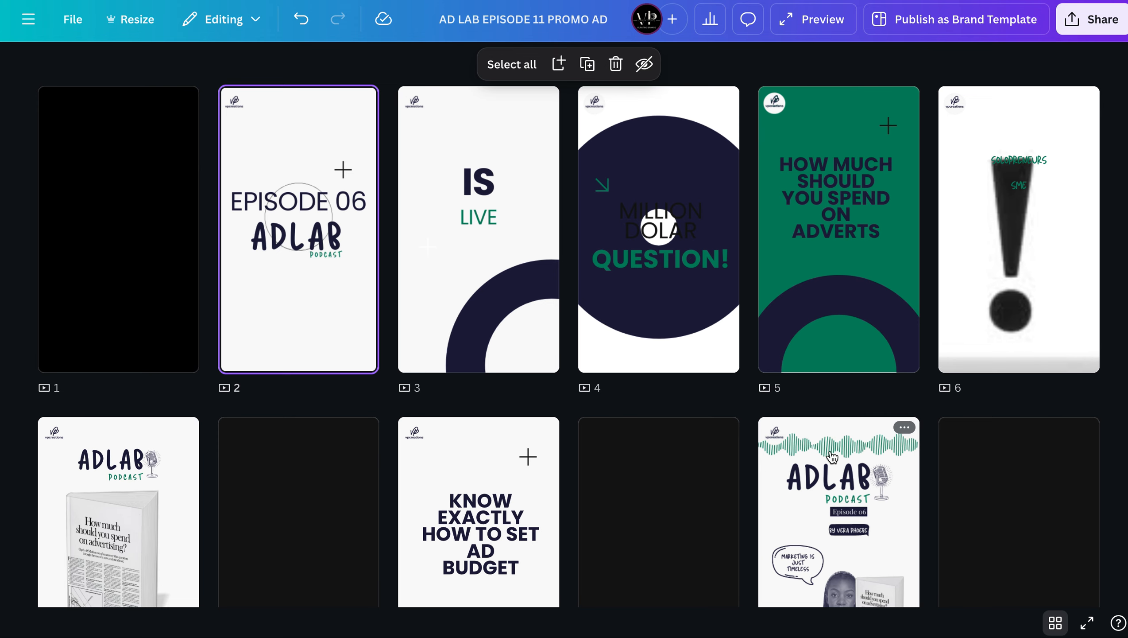
scroll(833, 457, "down", 6)
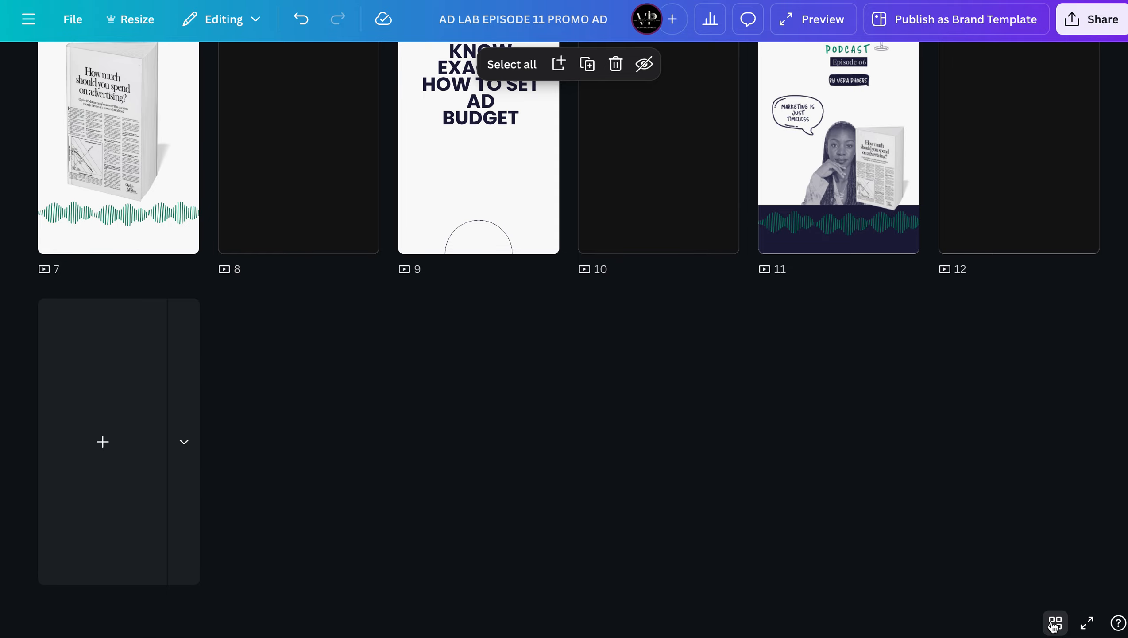
Return from grid view to the timeline and change the ADLAB opener's heading to "EPISODE 11"
left_click(1055, 624)
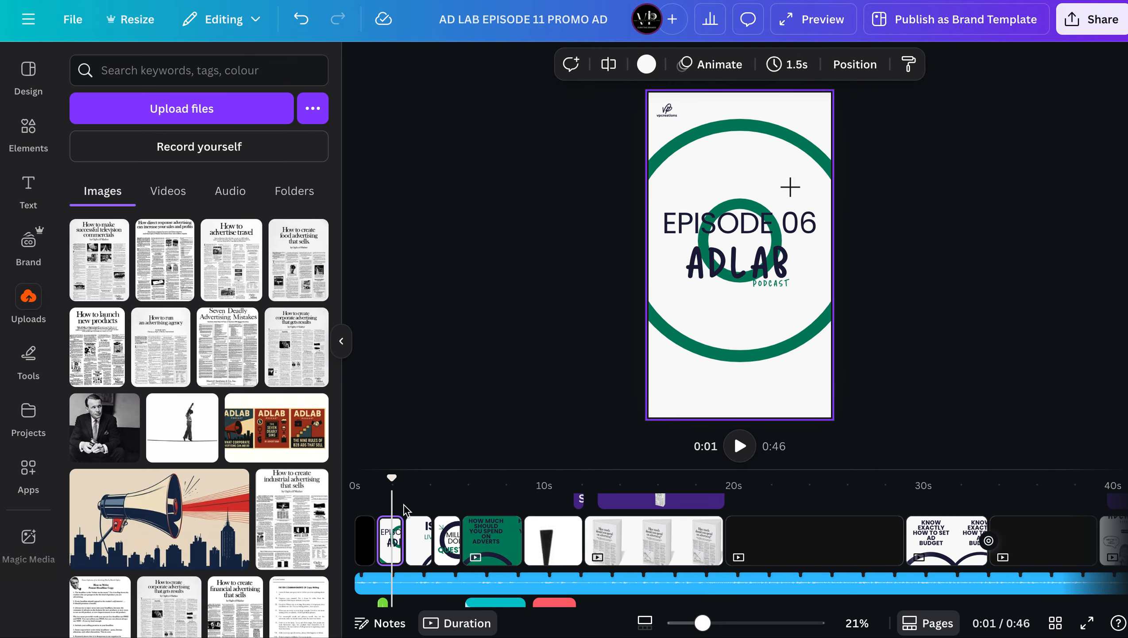
left_click_drag(391, 478, 355, 486)
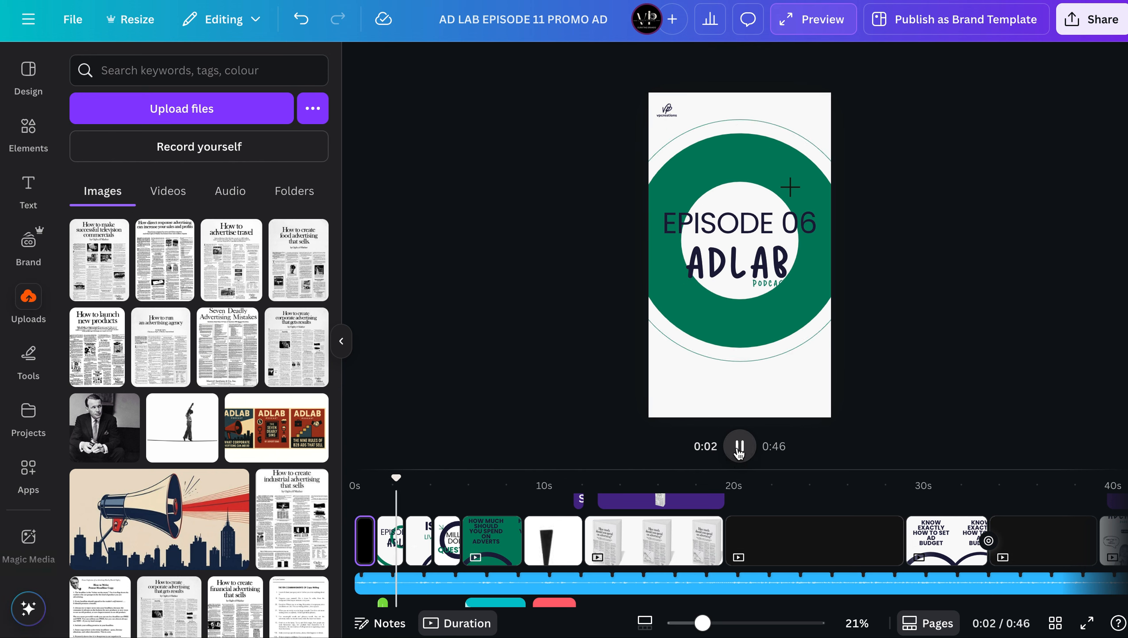
left_click(739, 450)
left_click(801, 228)
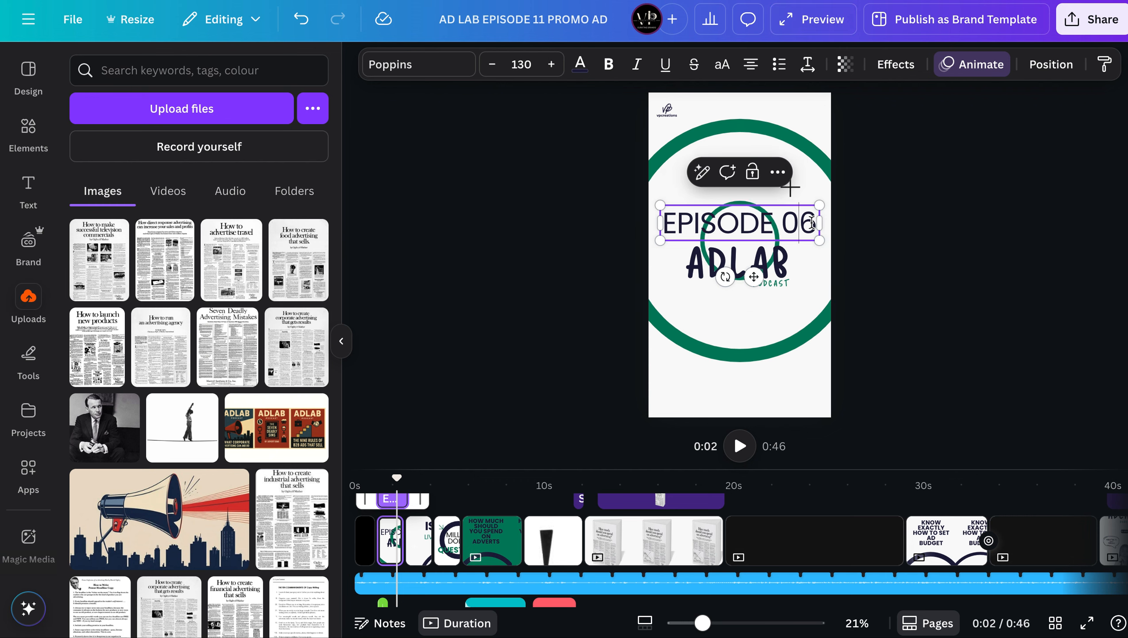
left_click(817, 229)
key("BackSpace")
key("BackSpace")
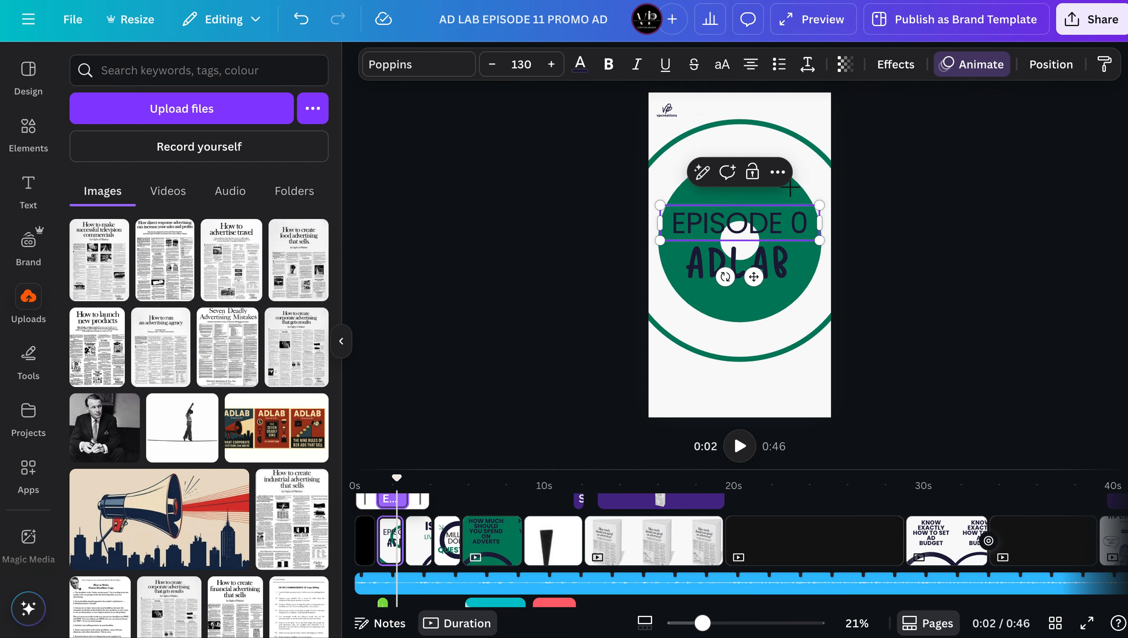
type("11")
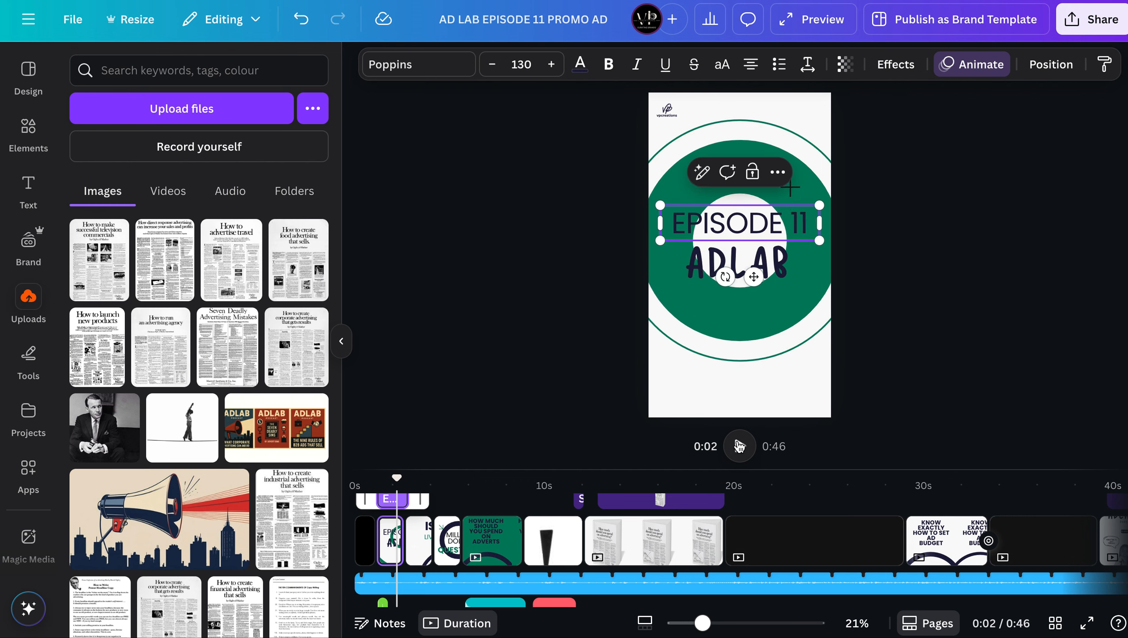
Play on from the opener and inspect the text on the "IS LIVE" page
left_click(740, 445)
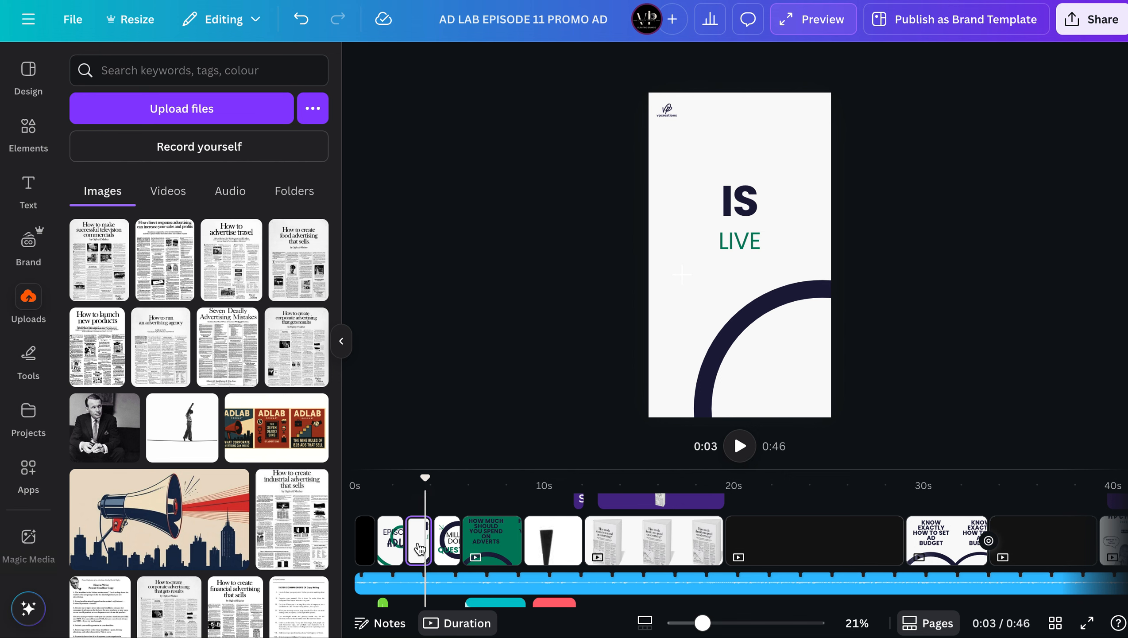
left_click(420, 548)
left_click(750, 230)
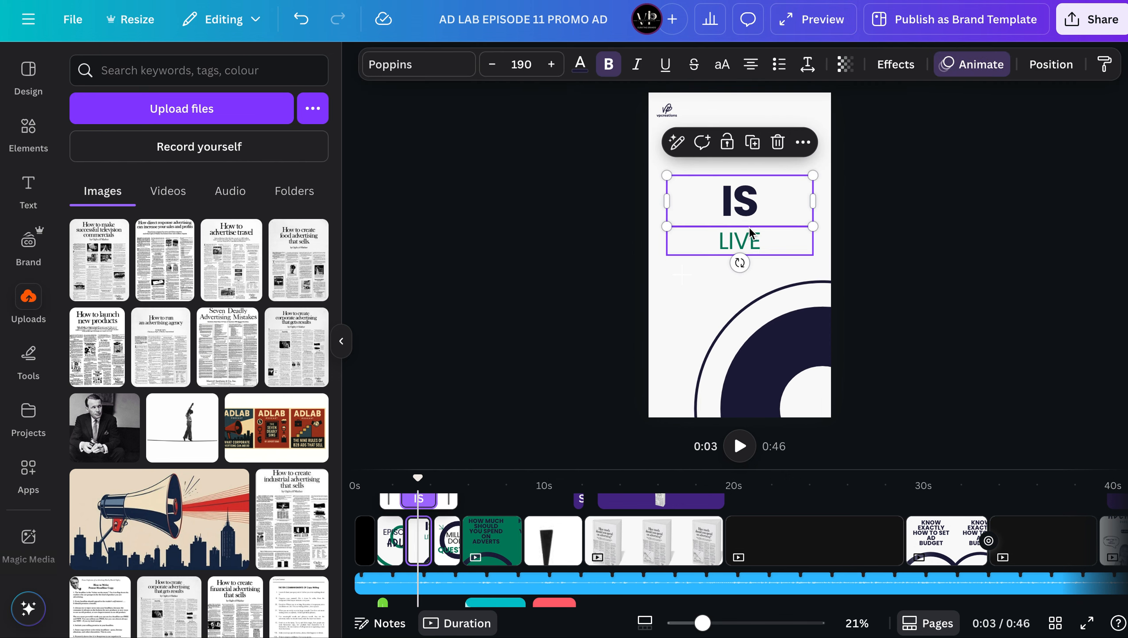
left_click(748, 240)
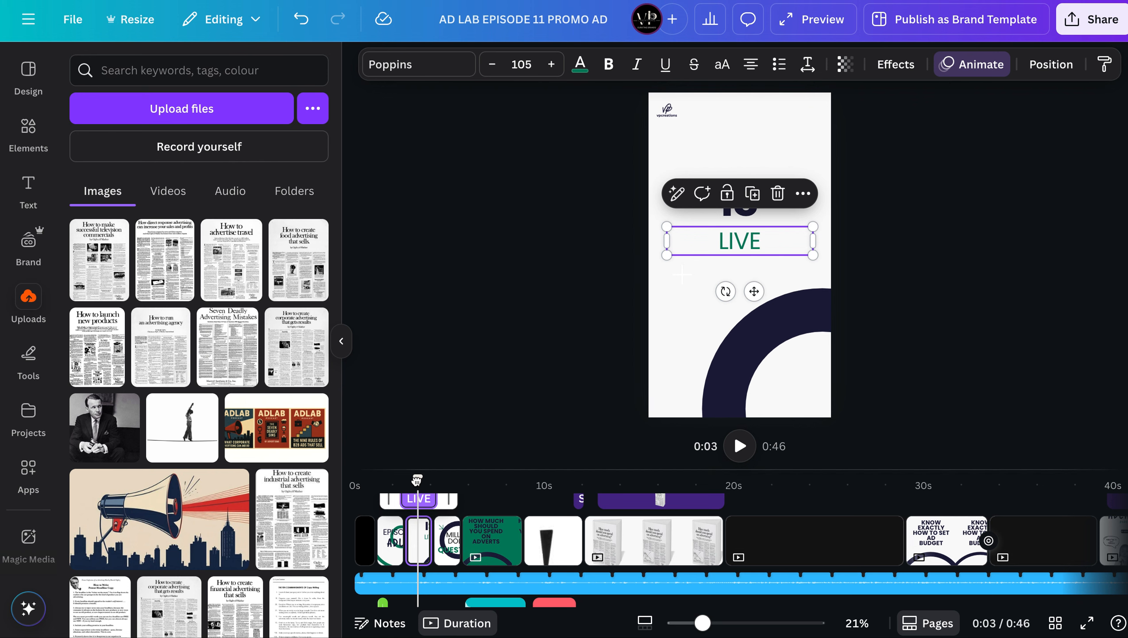
Try the "EPISODE 11" page at 2.5 s and play its transition to the "IS LIVE" page against the audio
left_click_drag(417, 480, 380, 478)
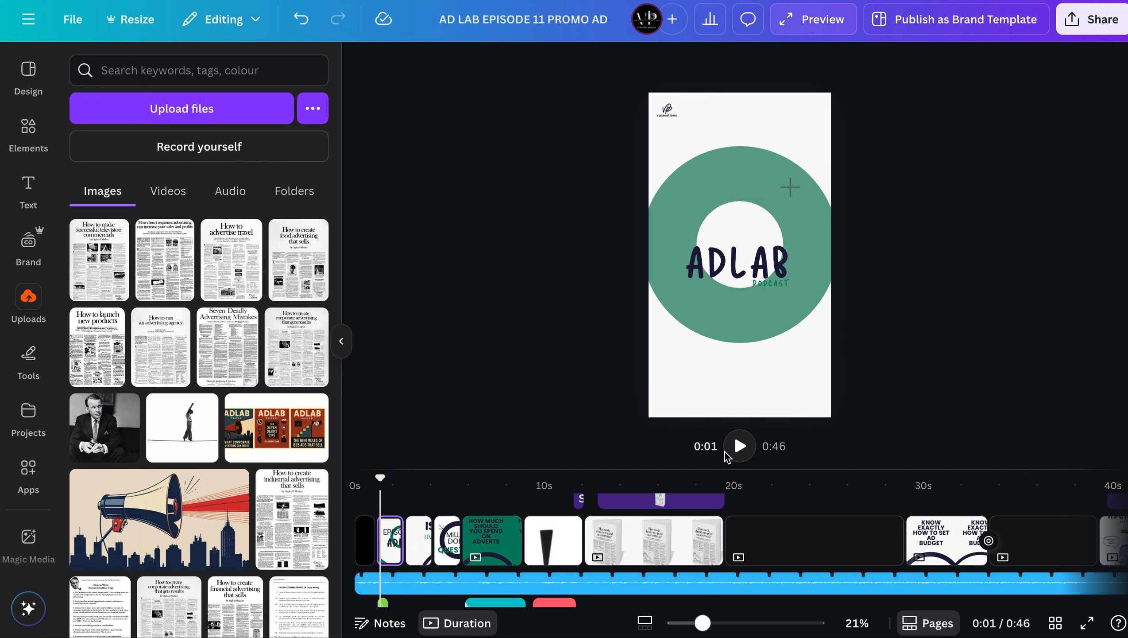
left_click(739, 448)
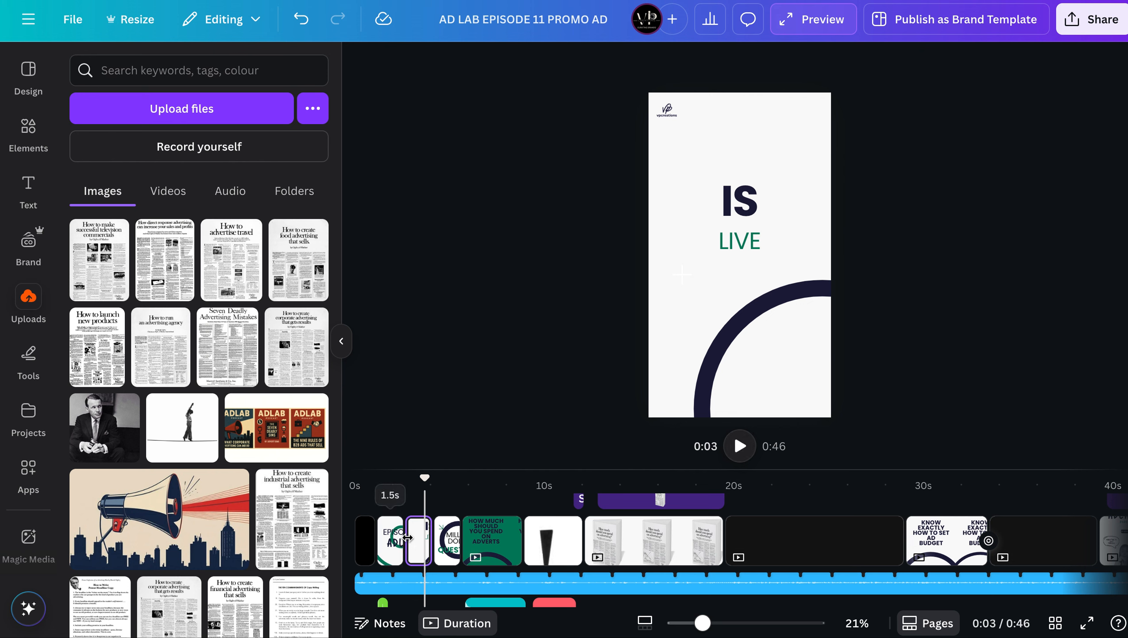
left_click_drag(403, 537, 423, 537)
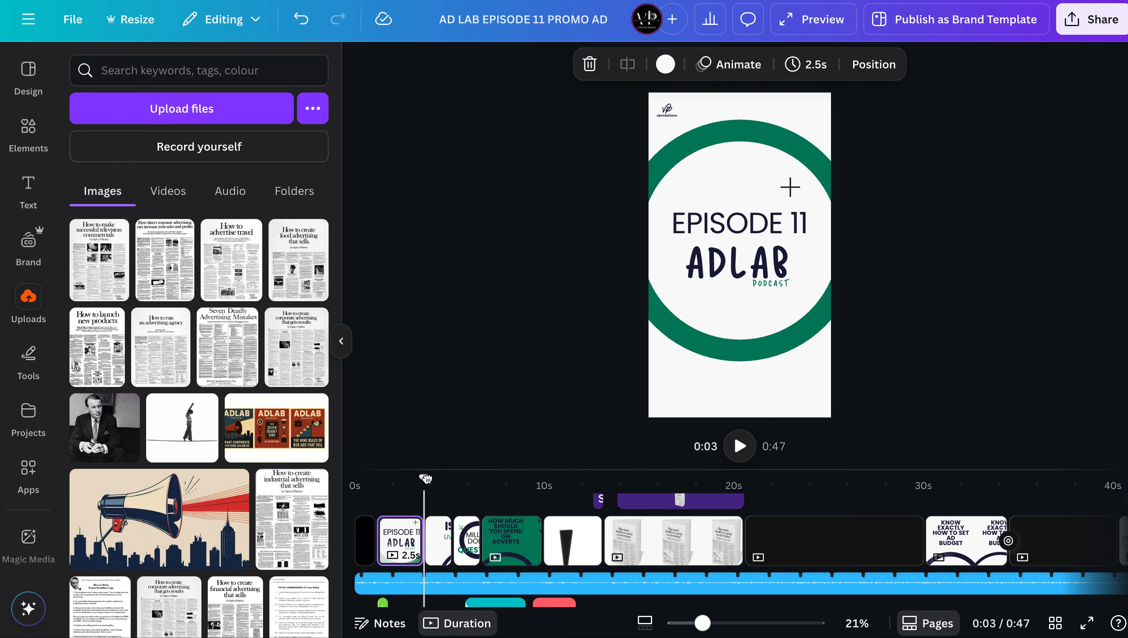
left_click_drag(426, 479, 385, 506)
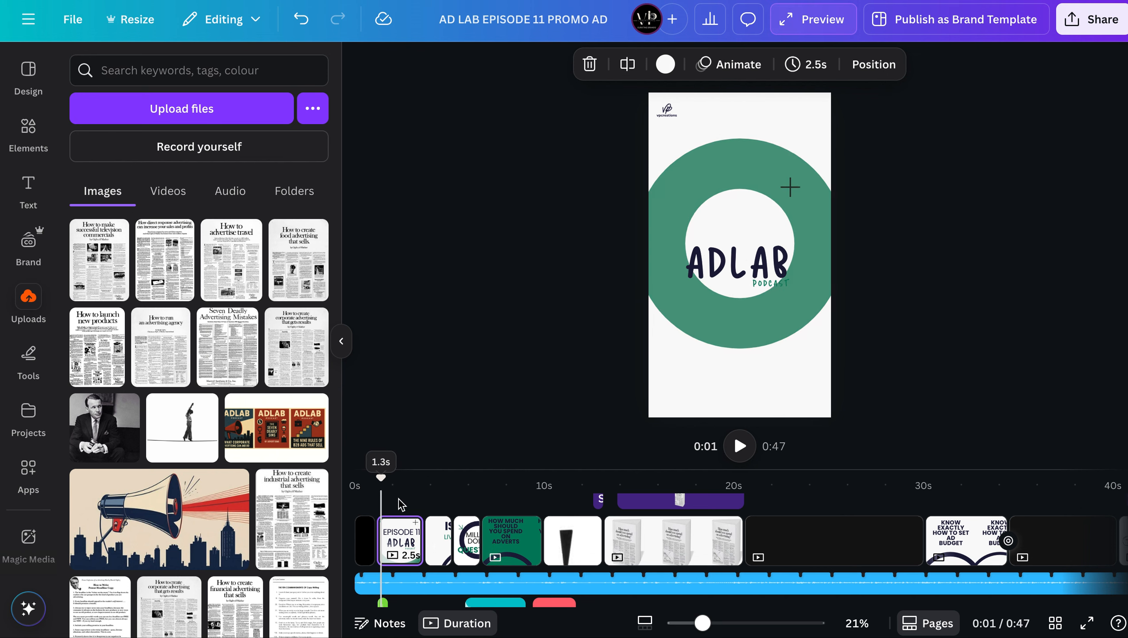
left_click(741, 446)
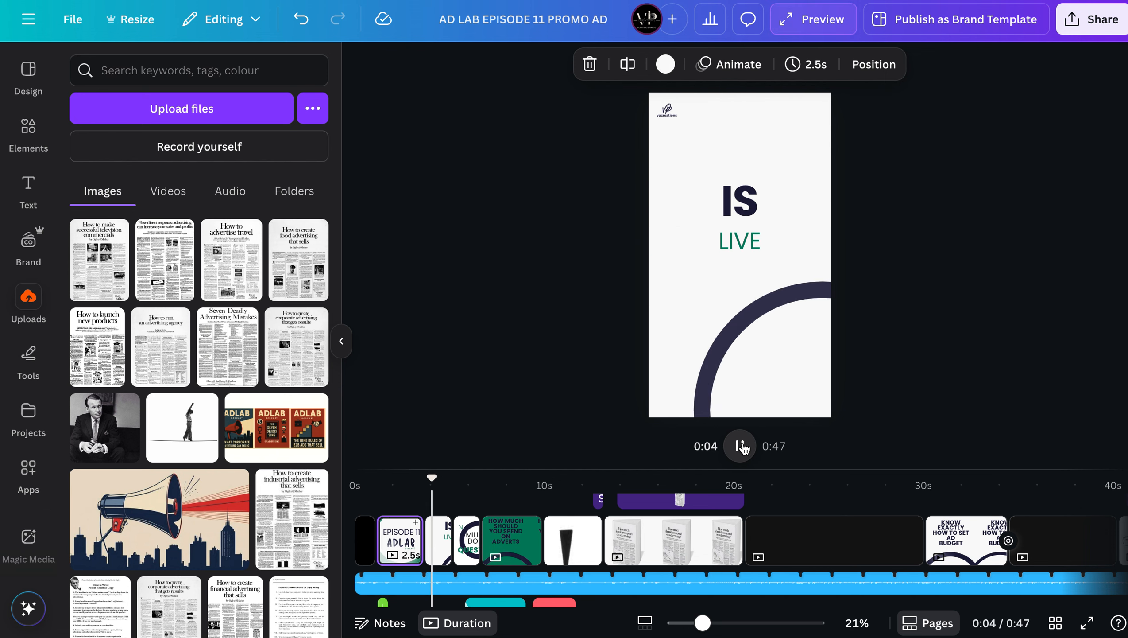
left_click(732, 450)
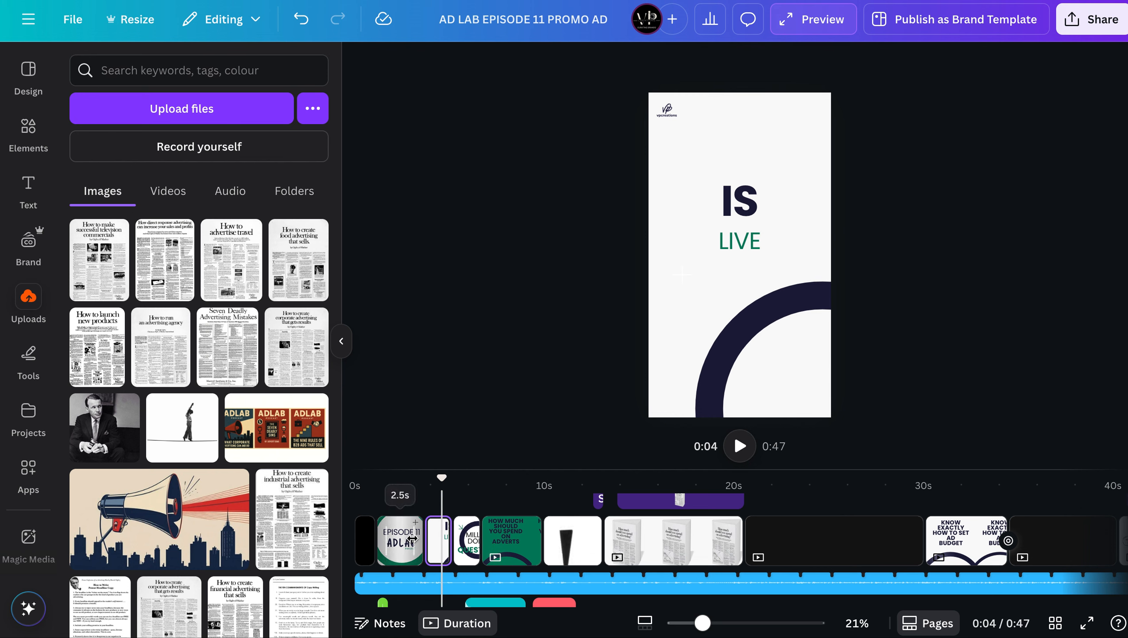
Set the "EPISODE 11" page's duration to 2.0 s and play the video from the start into the "How much should you spend on adverts" page
left_click(412, 538)
left_click_drag(434, 536, 425, 534)
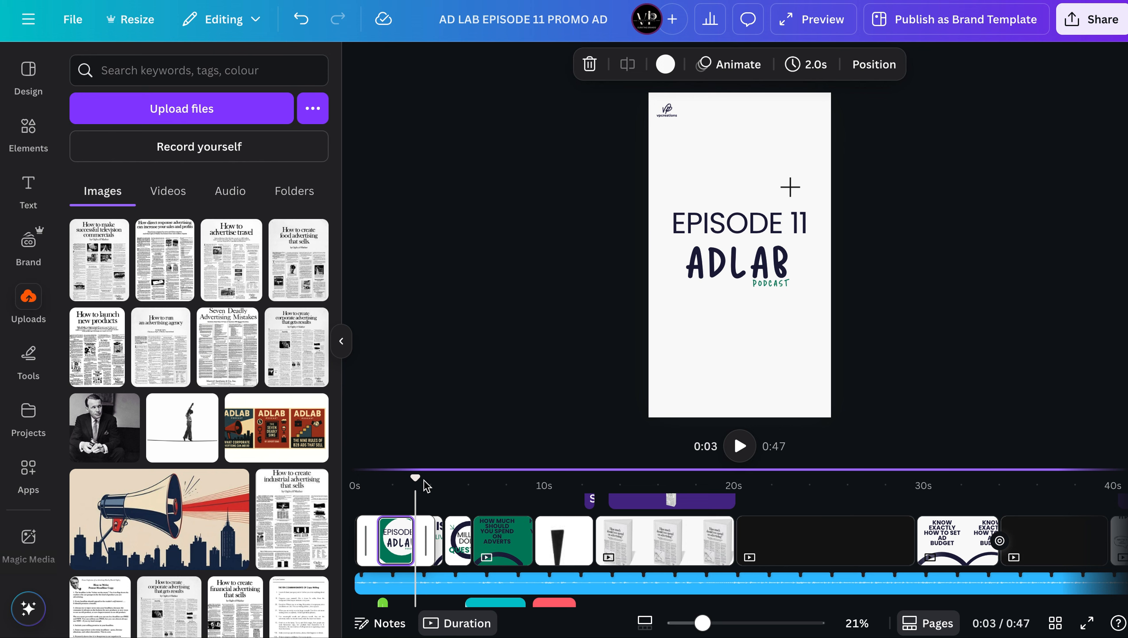
left_click_drag(415, 486, 356, 497)
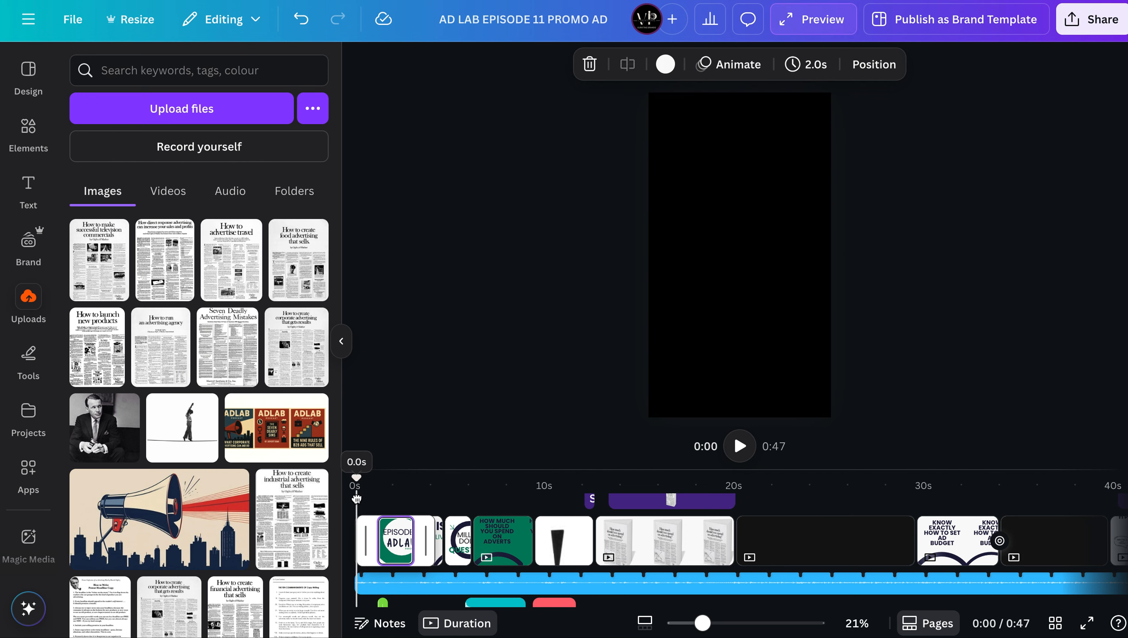
left_click(740, 445)
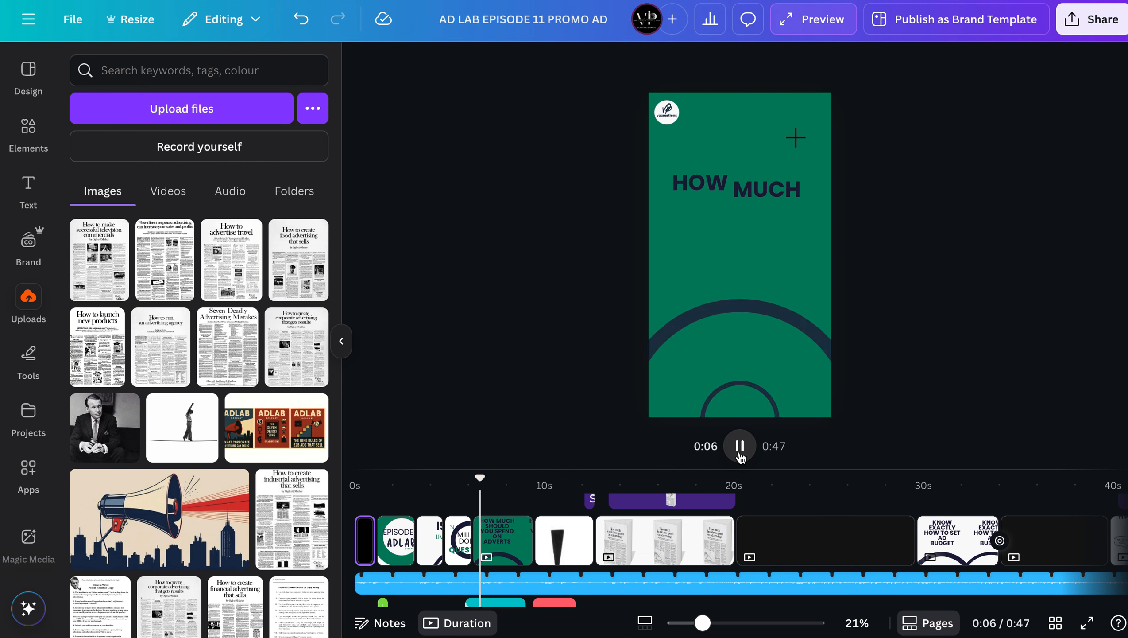
left_click(739, 449)
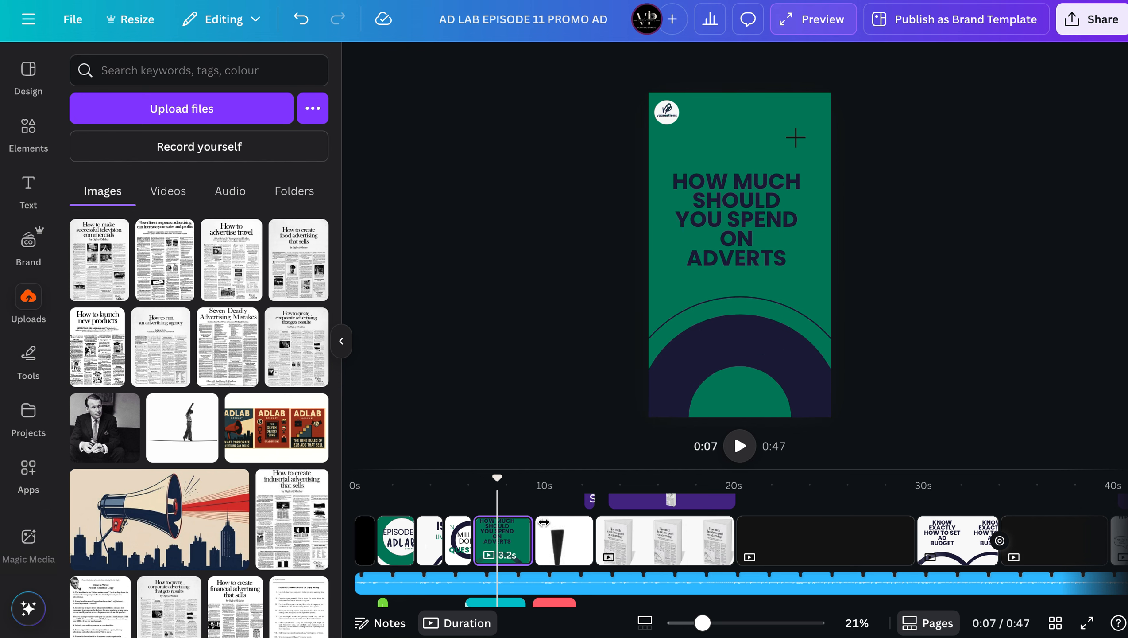
Replace the "MILLION DOLAR" text above "QUESTION!" with "MOST ACCOUNTABLE"
left_click(458, 542)
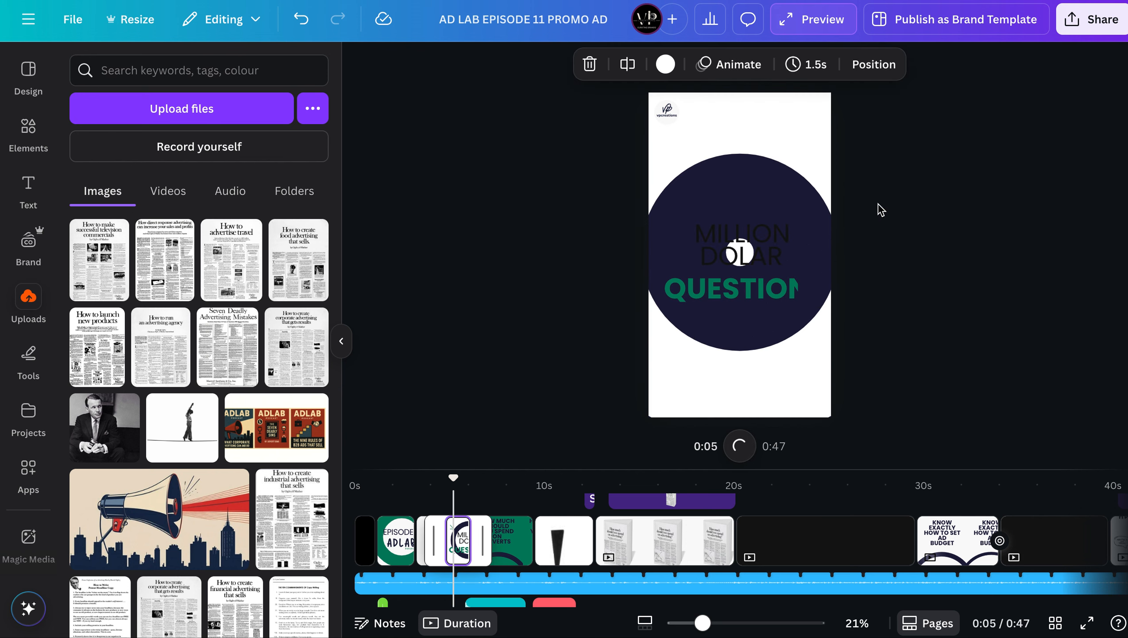
left_click(740, 261)
left_click(784, 260)
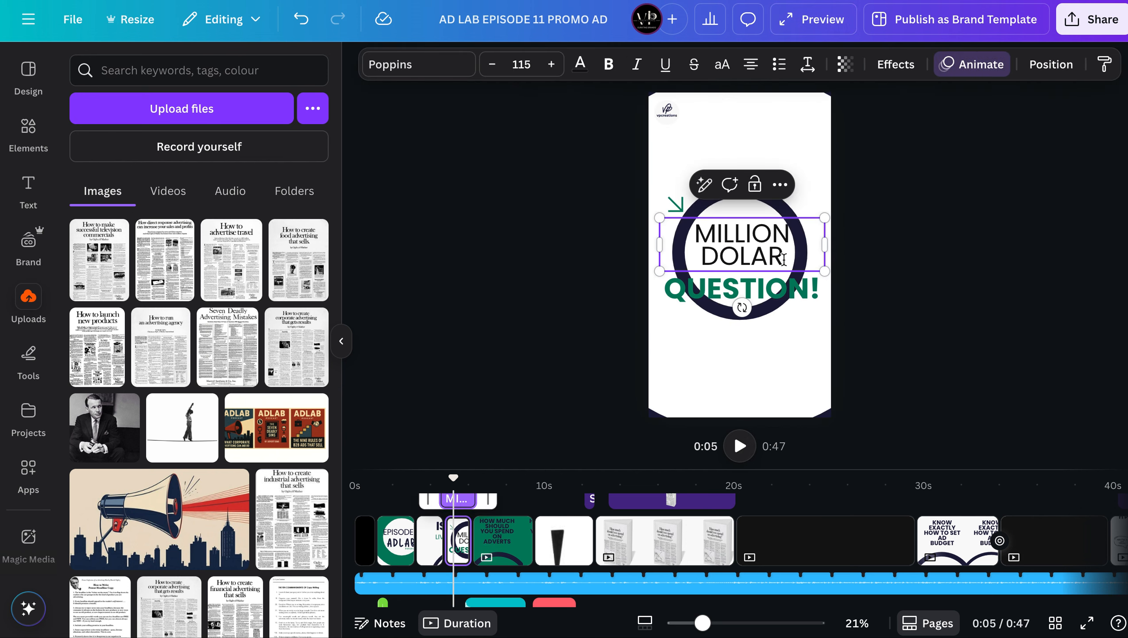
key("BackSpace")
key("BackSpace")
key("BackSpace")
key("BackSpace")
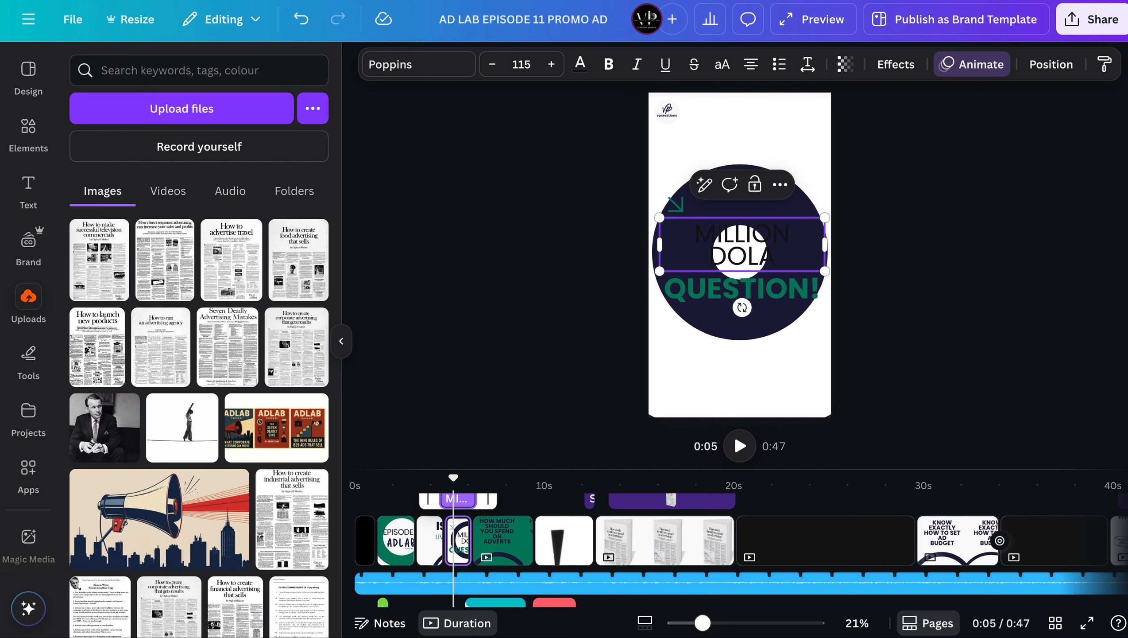
key("BackSpace")
key("BackSpace")
key("BackSpace")
key("BackSpace")
key("BackSpace")
key("BackSpace")
key("BackSpace")
key("BackSpace")
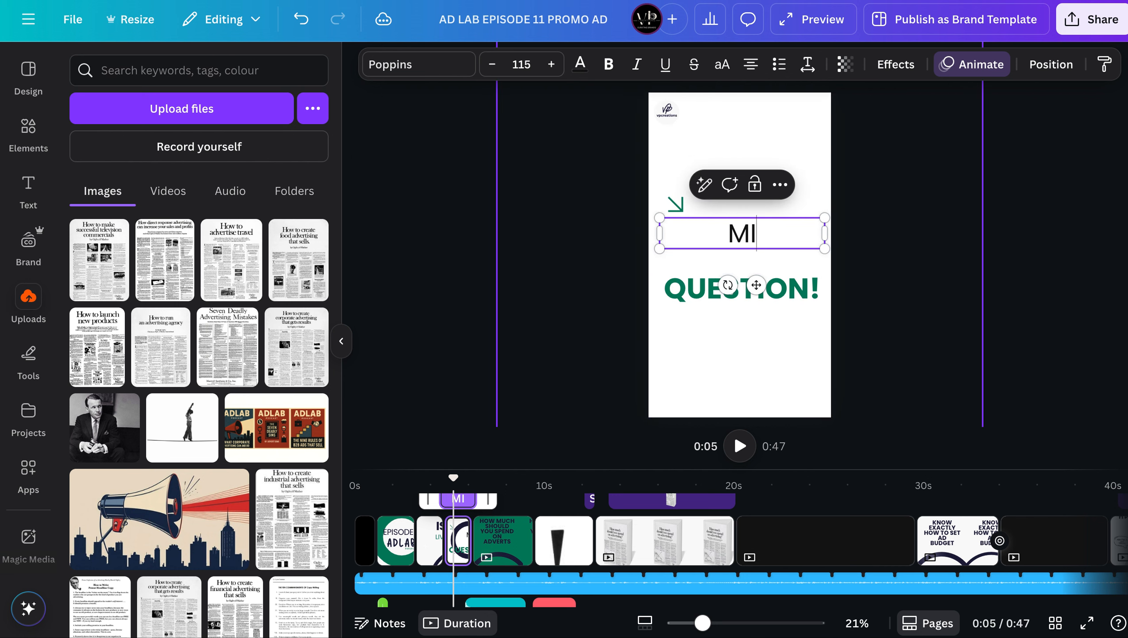
key("BackSpace")
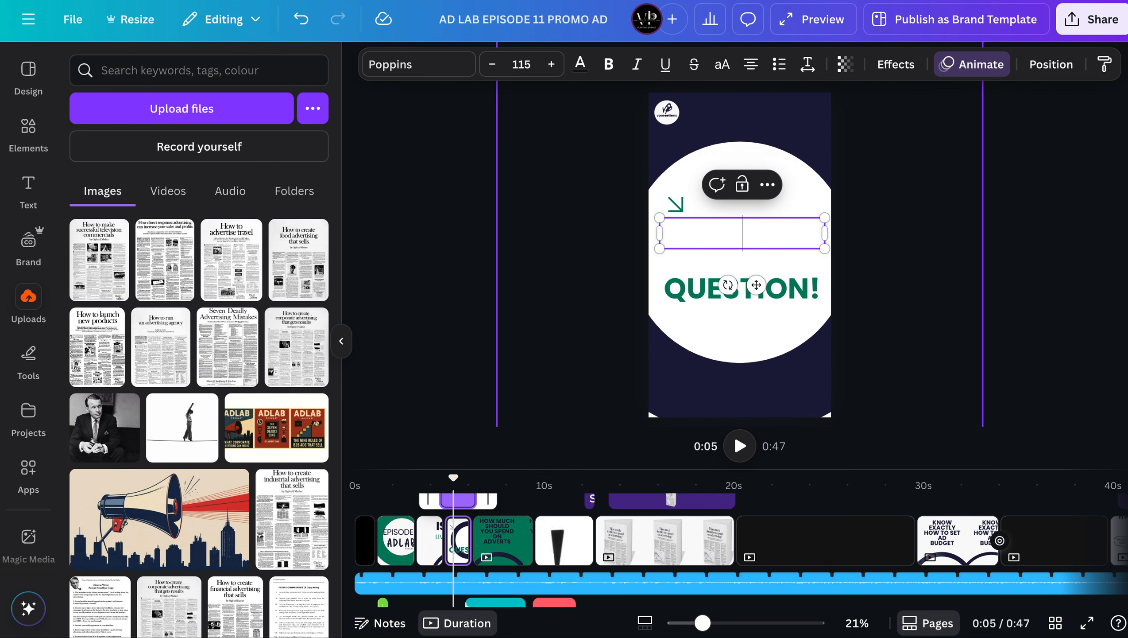
type("MOST ")
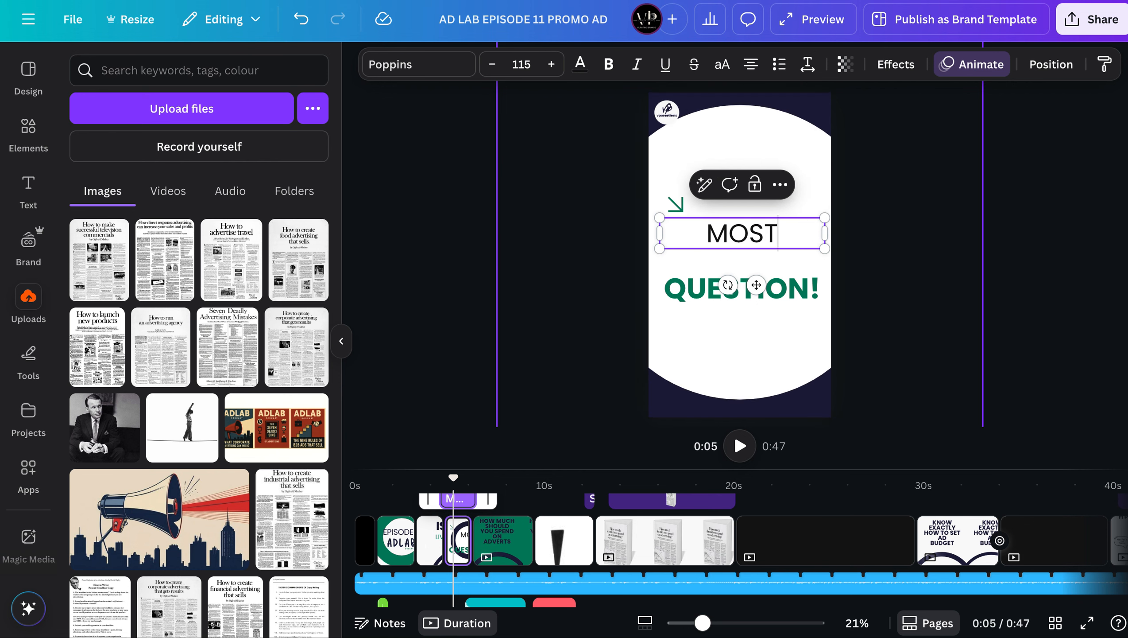
type("ACC")
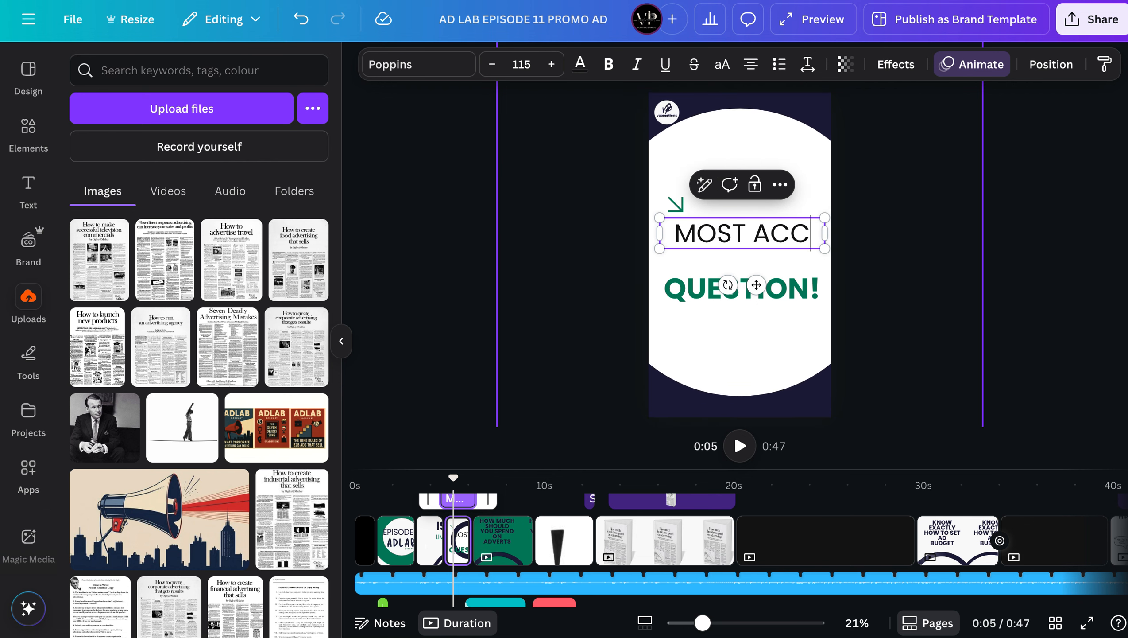
type("OUNT")
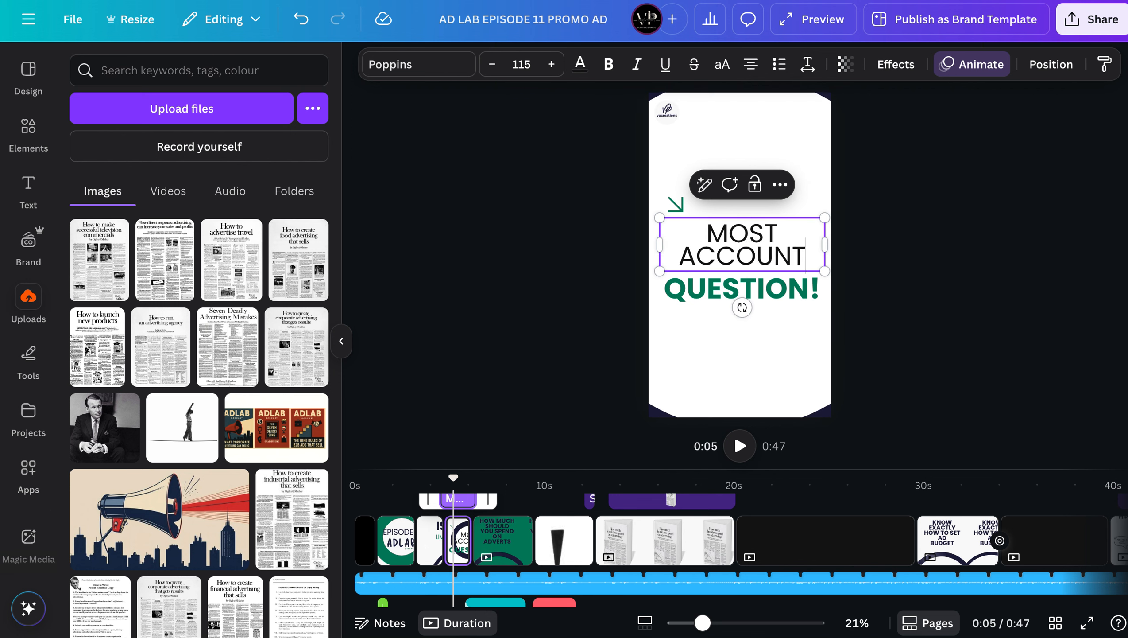
type("ABLE")
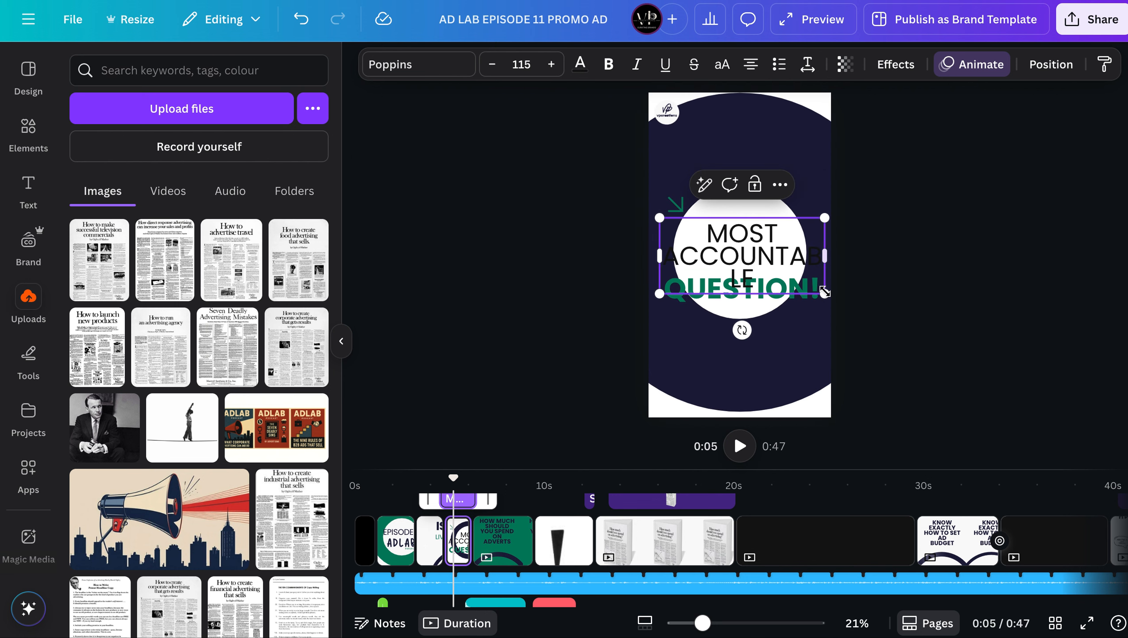
Scale the "MOST ACCOUNTABLE" text down to font size 84.3 and move it slightly higher above "QUESTION!"
left_click_drag(826, 295, 810, 249)
left_click(846, 245)
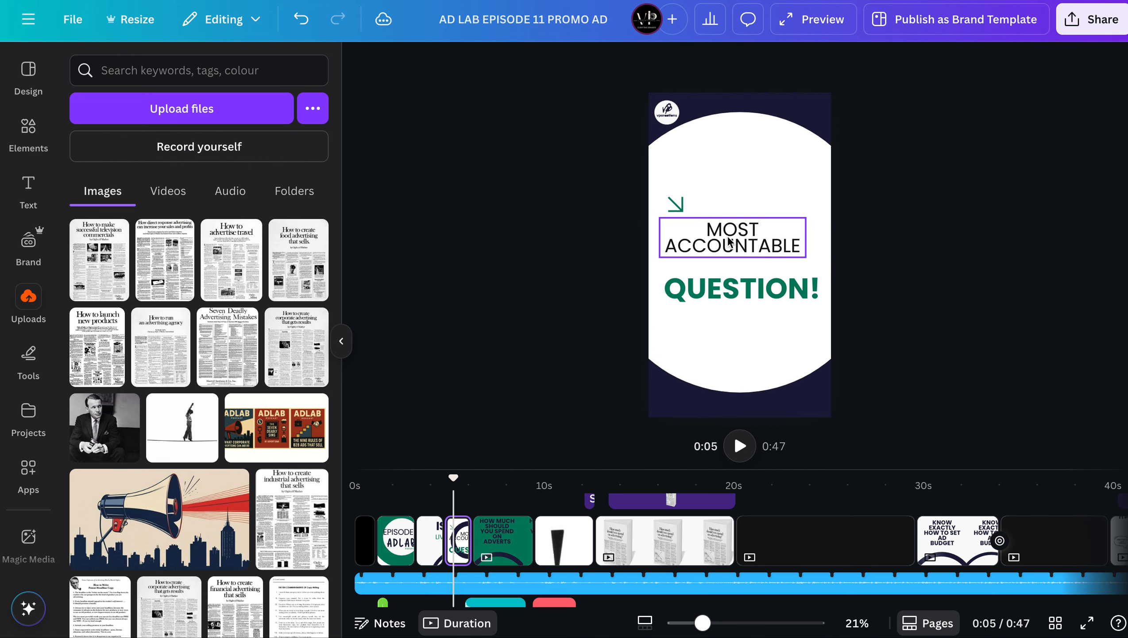
left_click(730, 228)
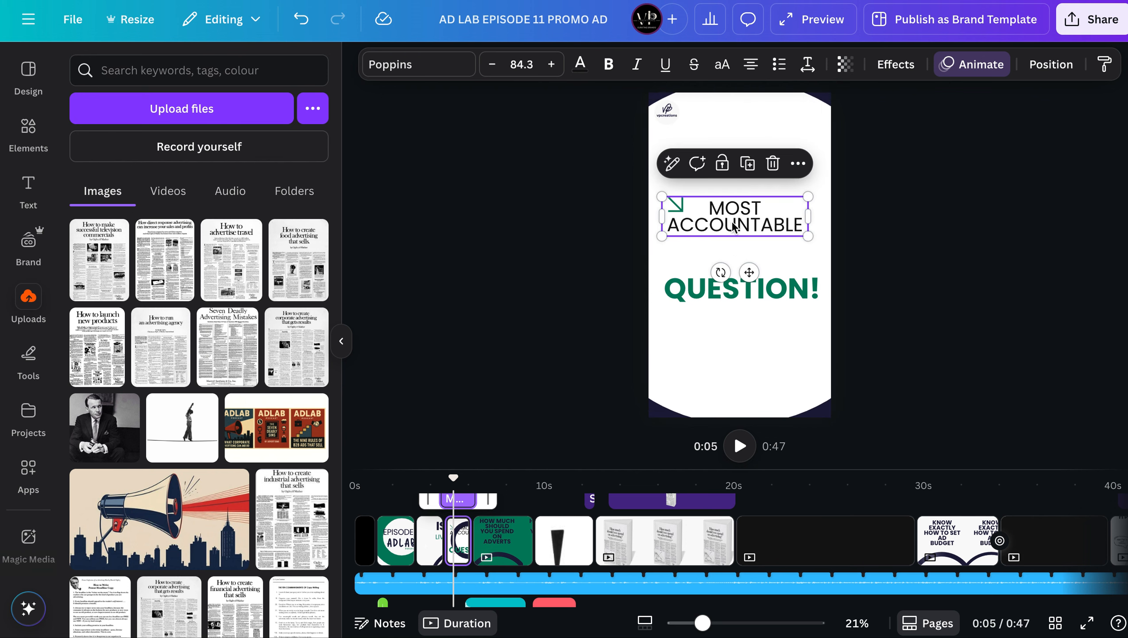
Delete the word "QUESTION" from the green text, keeping only the exclamation mark, and play that section against the audio
left_click(732, 293)
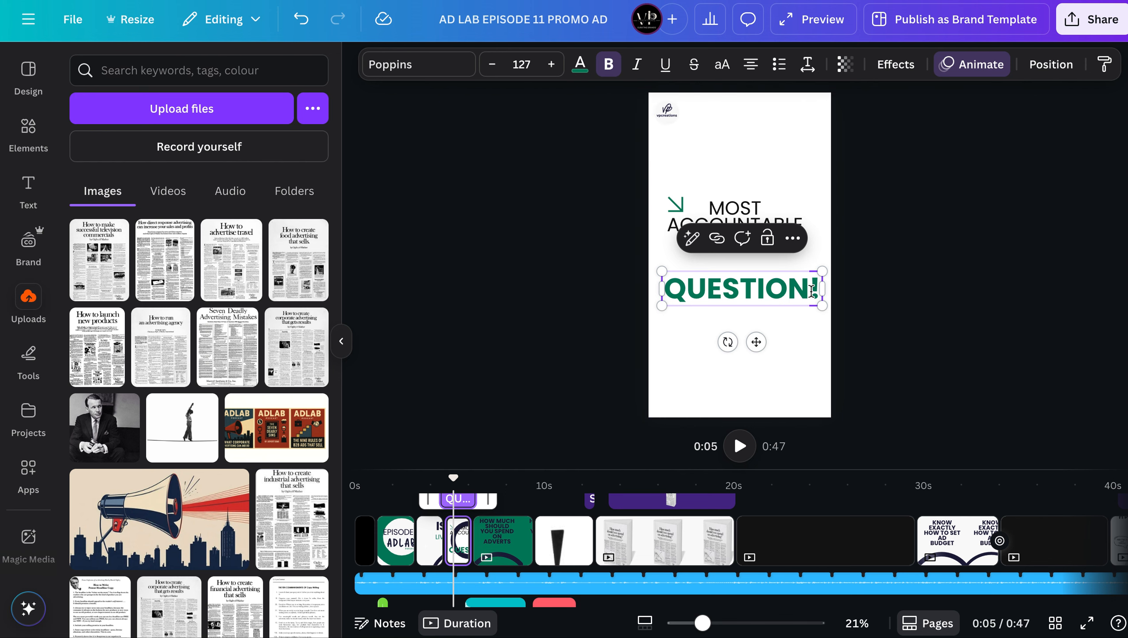
key("BackSpace")
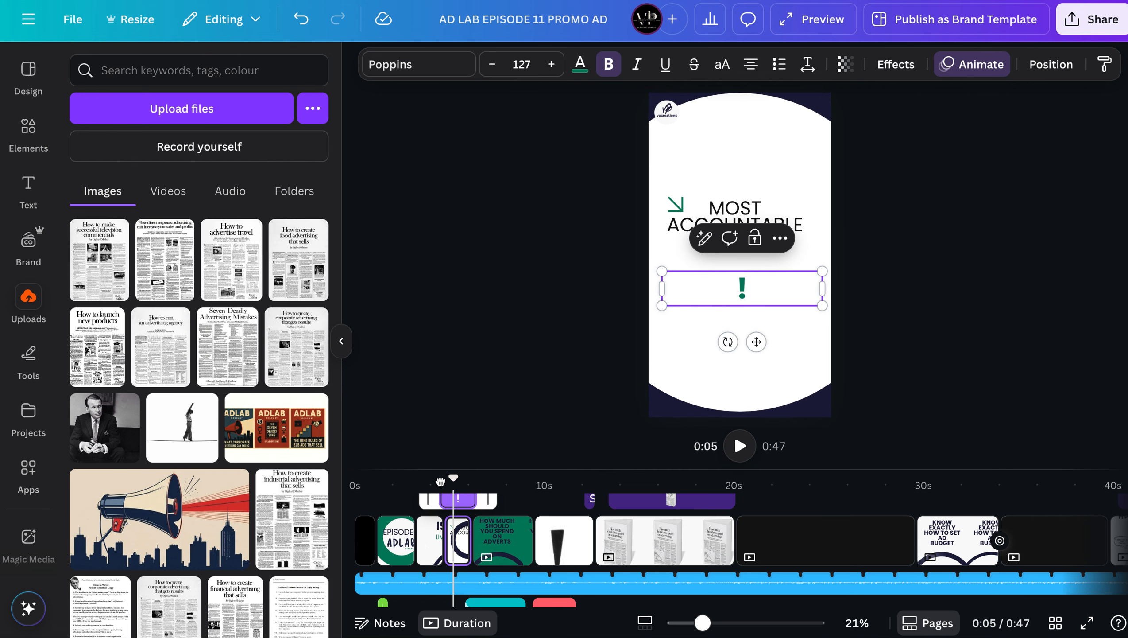
left_click_drag(453, 477, 441, 480)
left_click(740, 445)
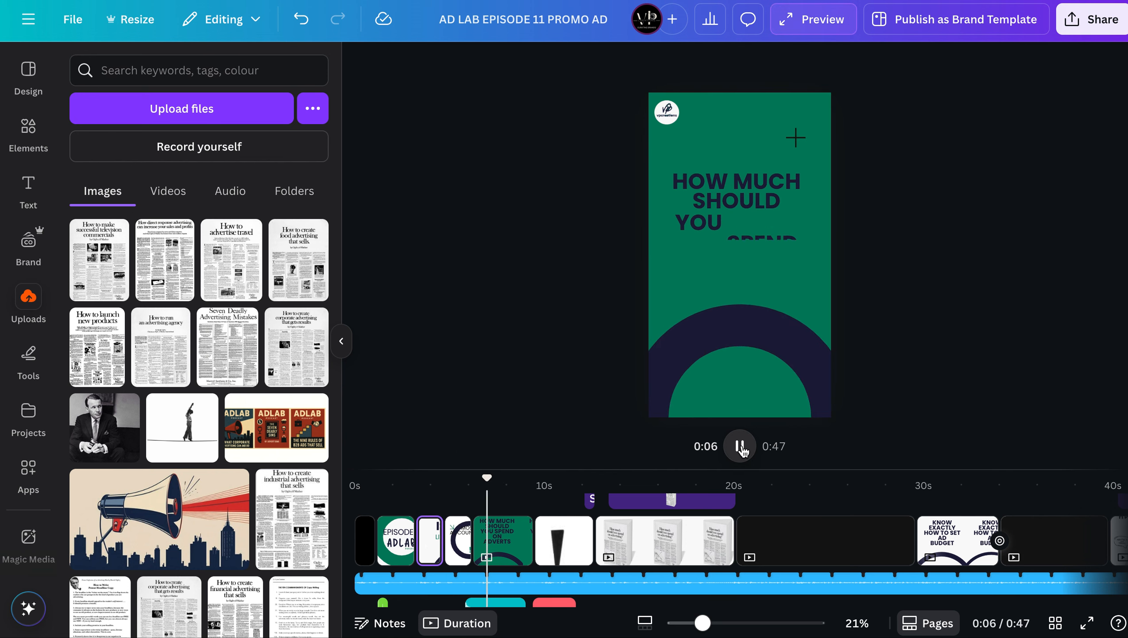
left_click(740, 446)
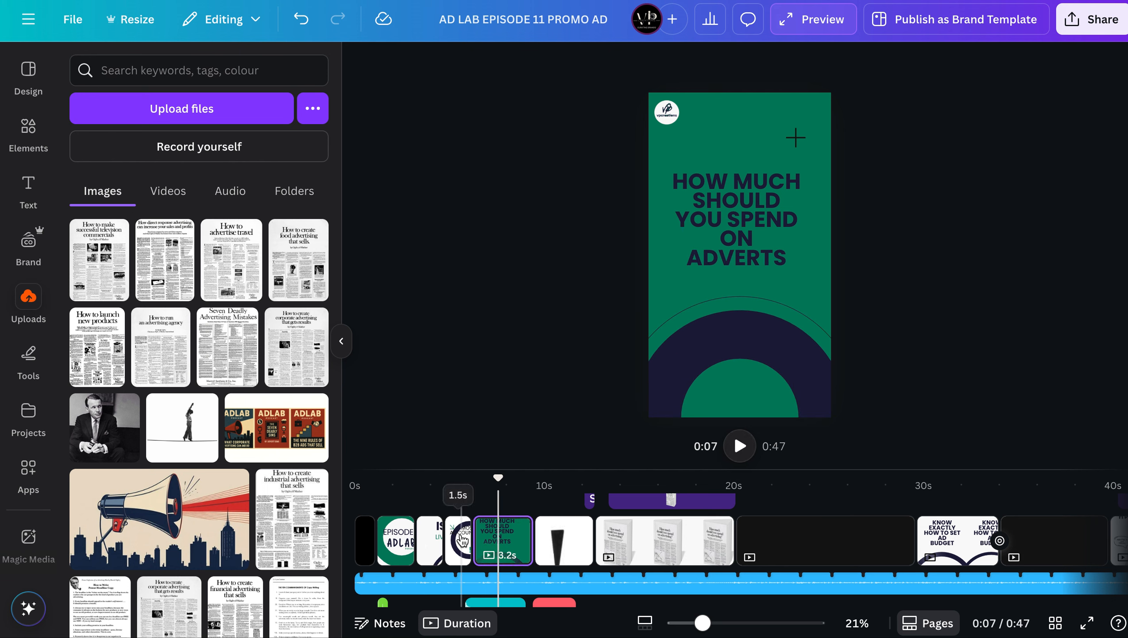
Insert "FORM OF ADVERTISING" before the exclamation mark in the green text on the "MOST ACCOUNTABLE" page
left_click(467, 538)
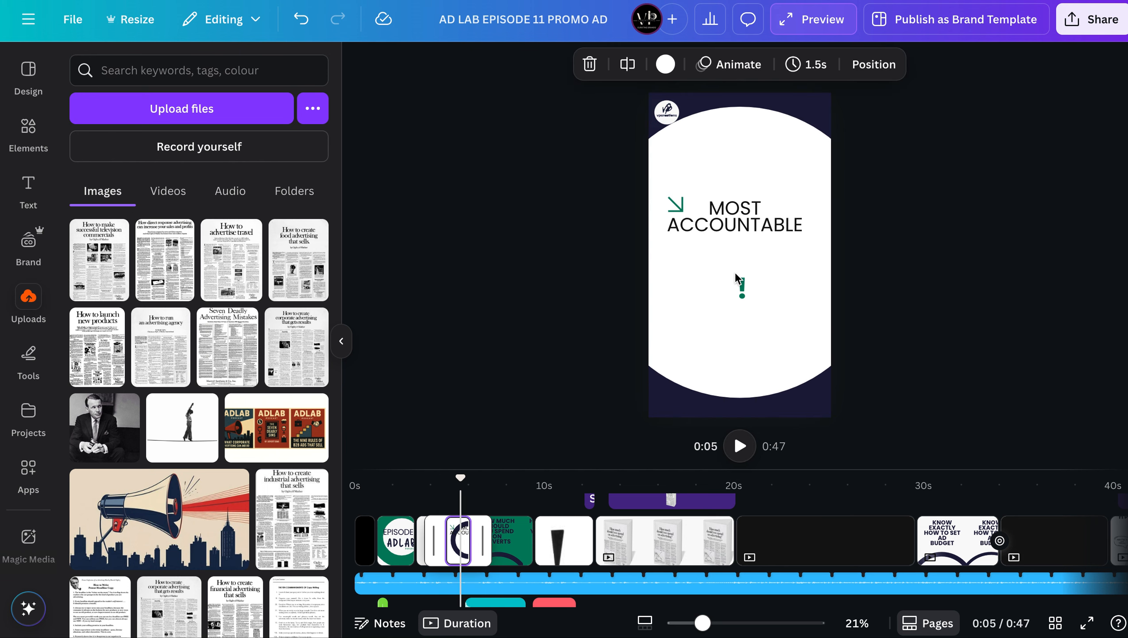
left_click(737, 282)
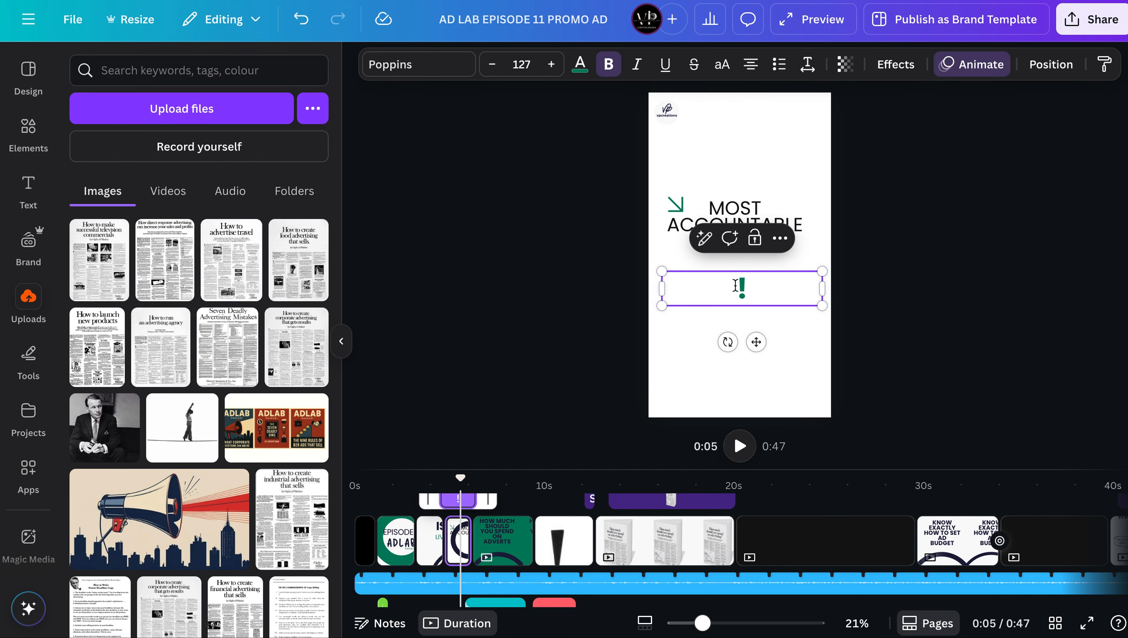
left_click(736, 285)
type("FOR")
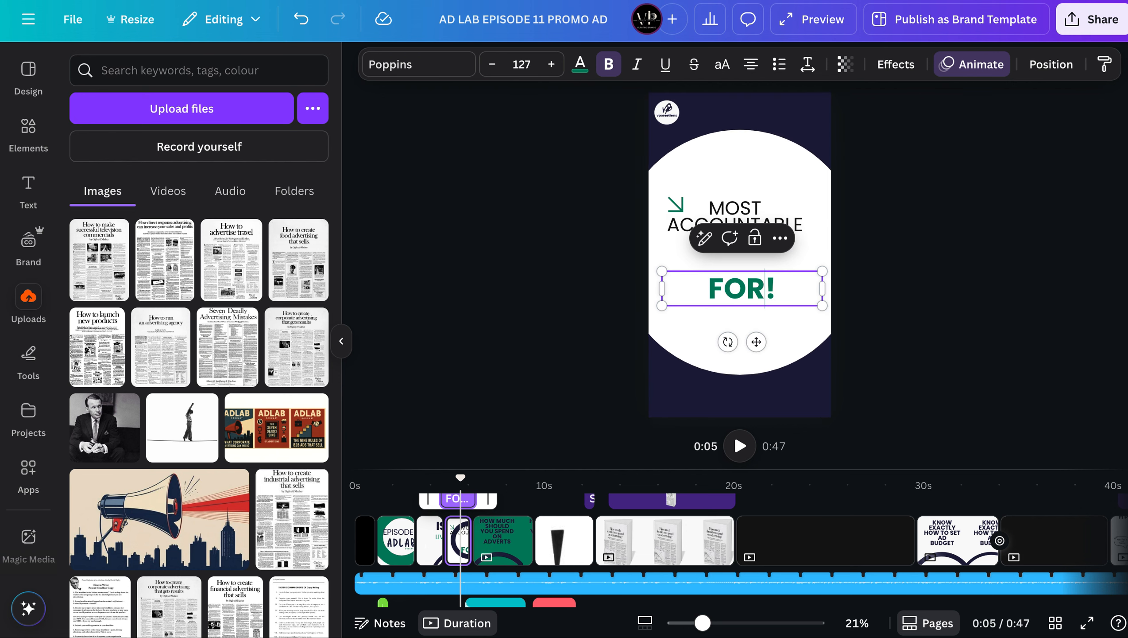
type("M OF AD")
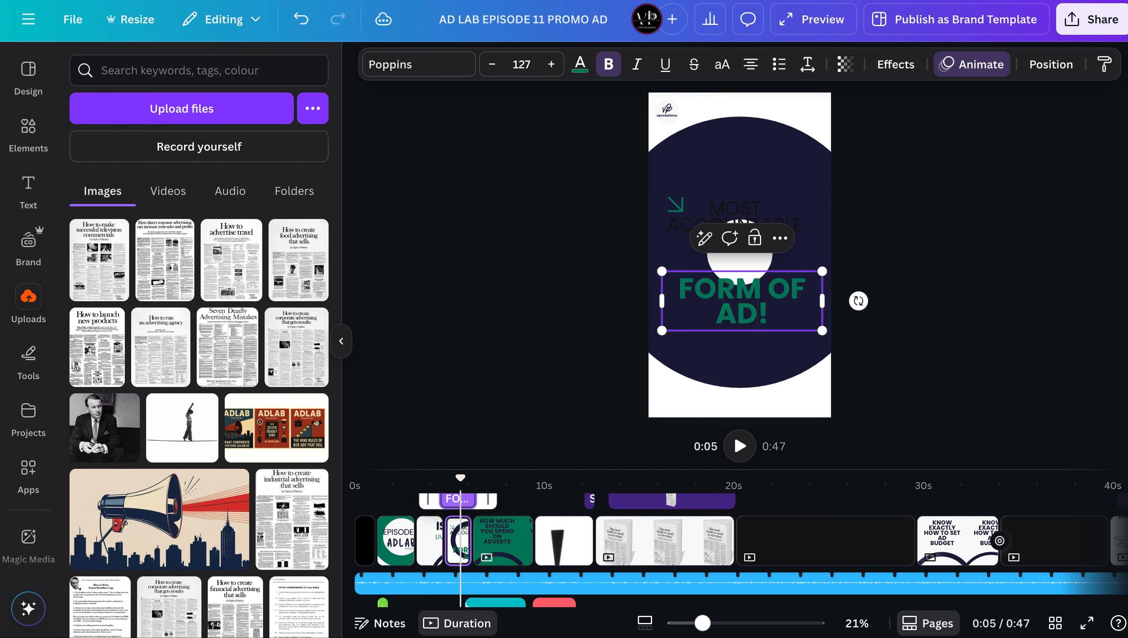
type("VERT")
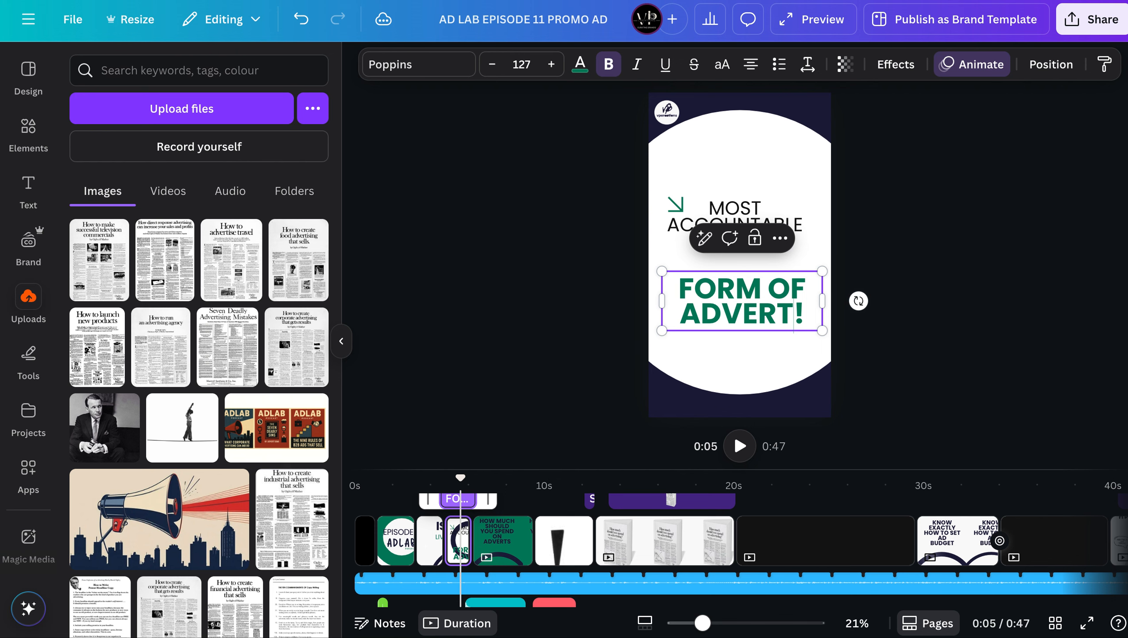
type("ISING")
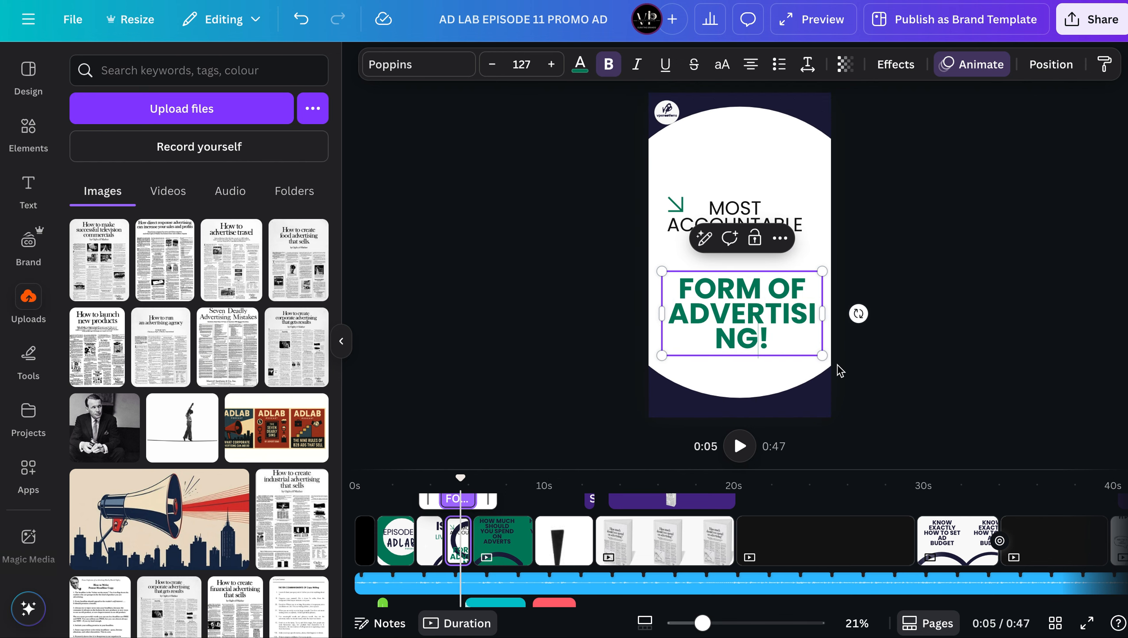
Scale the "FORM OF ADVERTISING!" text down to font size 77.5 so it fits two lines, and move it directly below "ACCOUNTABLE"
left_click_drag(822, 356, 772, 298)
left_click_drag(800, 300, 800, 300)
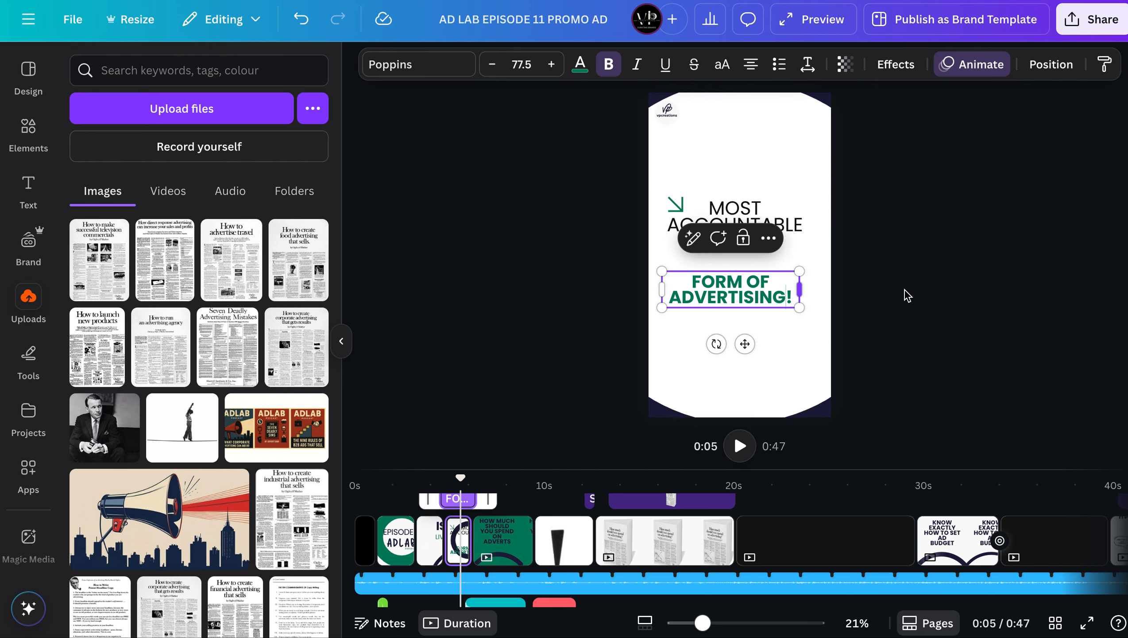
left_click_drag(708, 297, 709, 260)
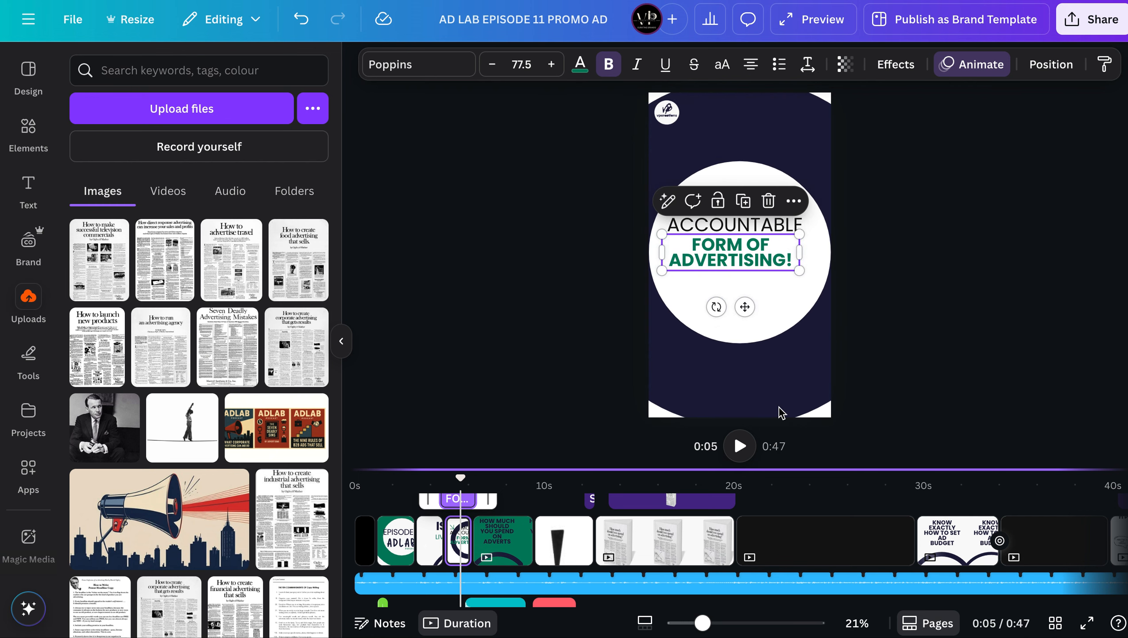
Align "MOST ACCOUNTABLE" and "FORM OF ADVERTISING!" to the horizontal centre of the page
left_click(752, 222)
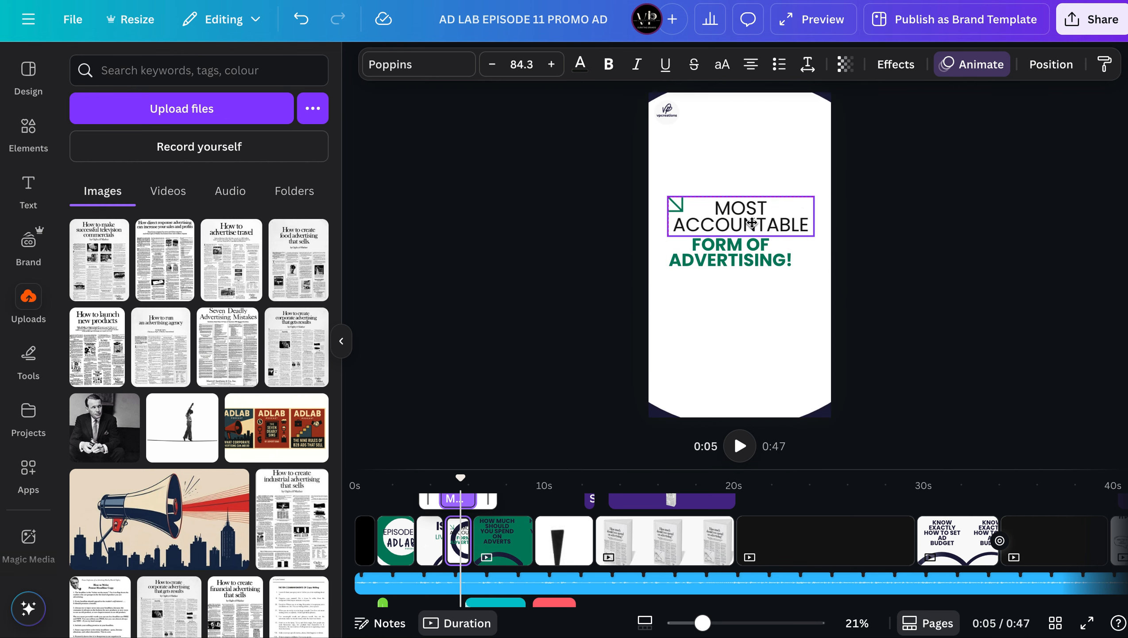
left_click_drag(751, 222, 741, 252)
left_click(950, 256)
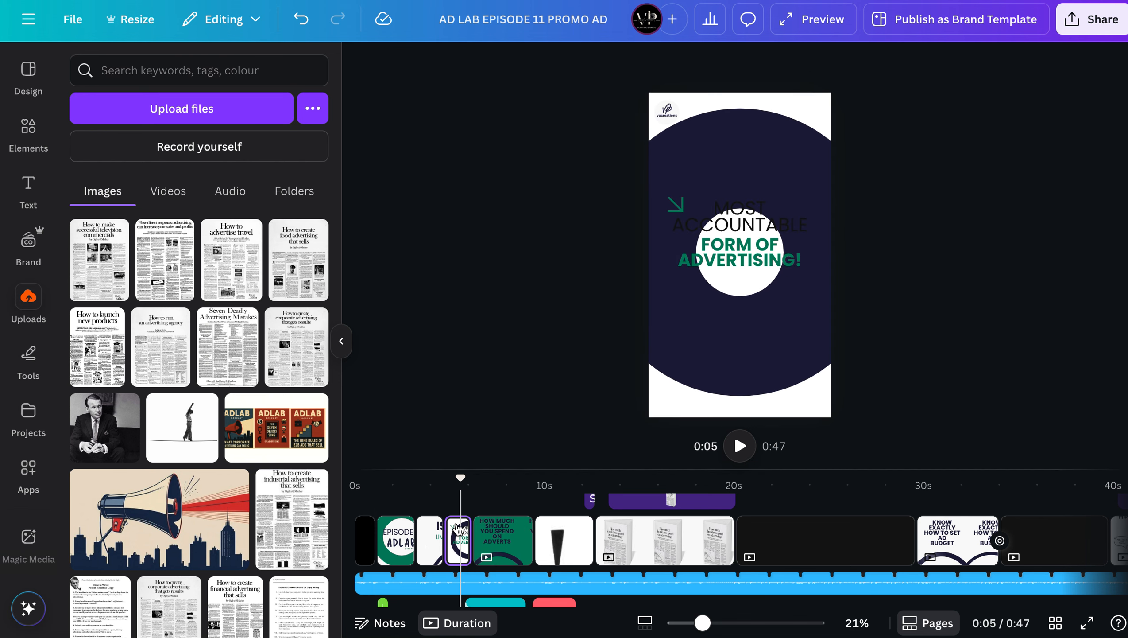
Trim the start of the "FORM OF ADVERTISING!" text's timing so it appears shortly after "MOST ACCOUNTABLE", and collapse the uploads panel
left_click(693, 265)
left_click(736, 217)
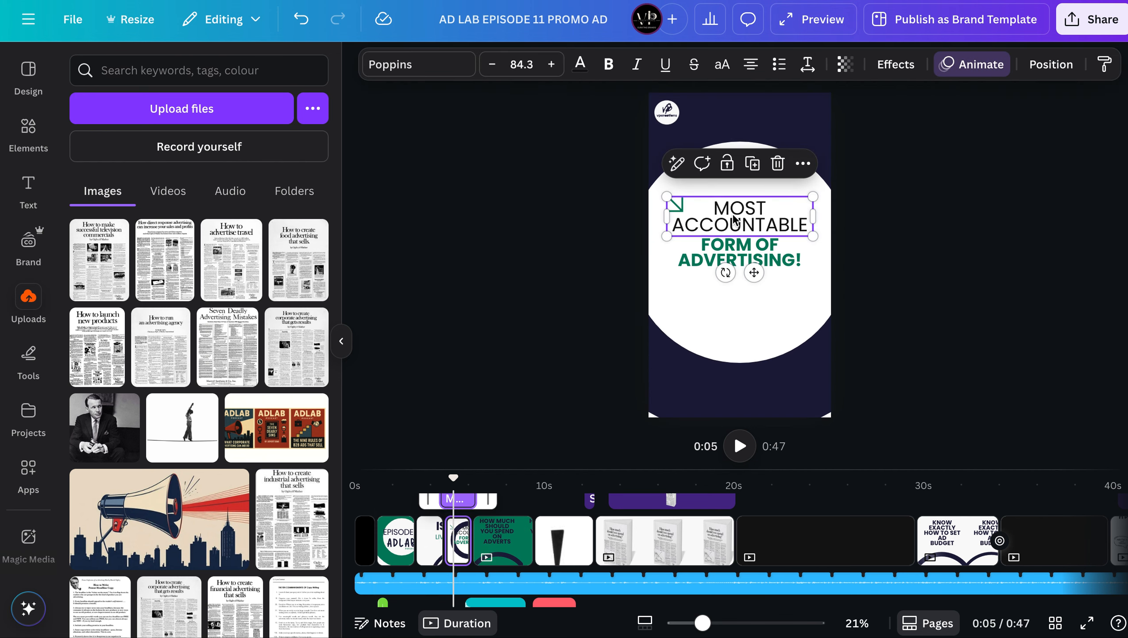
left_click(700, 248)
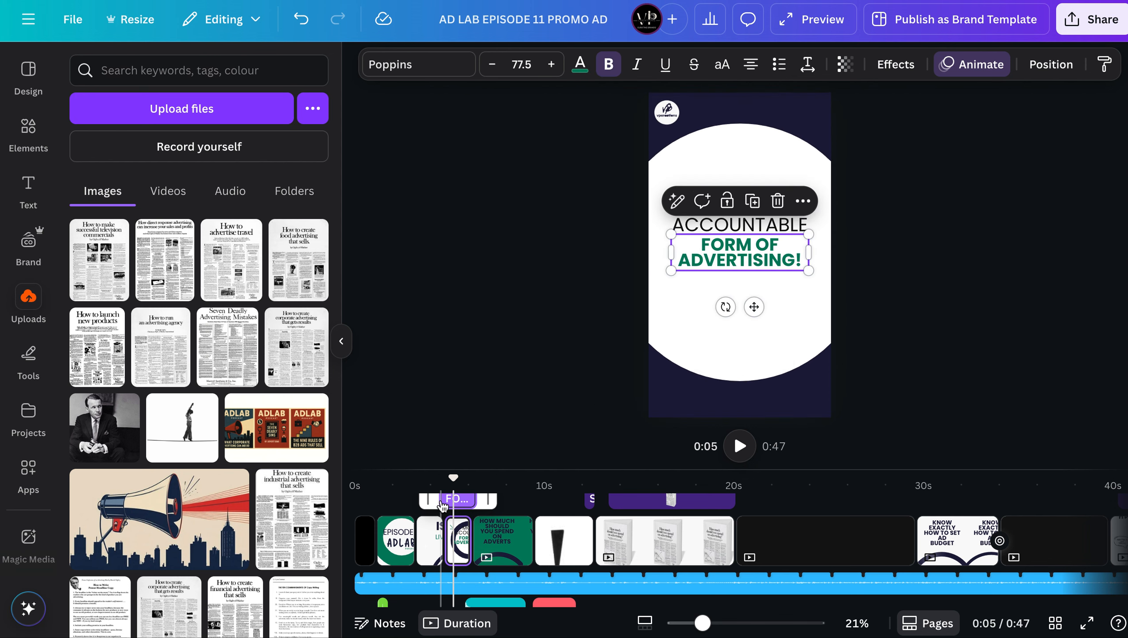
left_click_drag(442, 500, 452, 500)
left_click(341, 341)
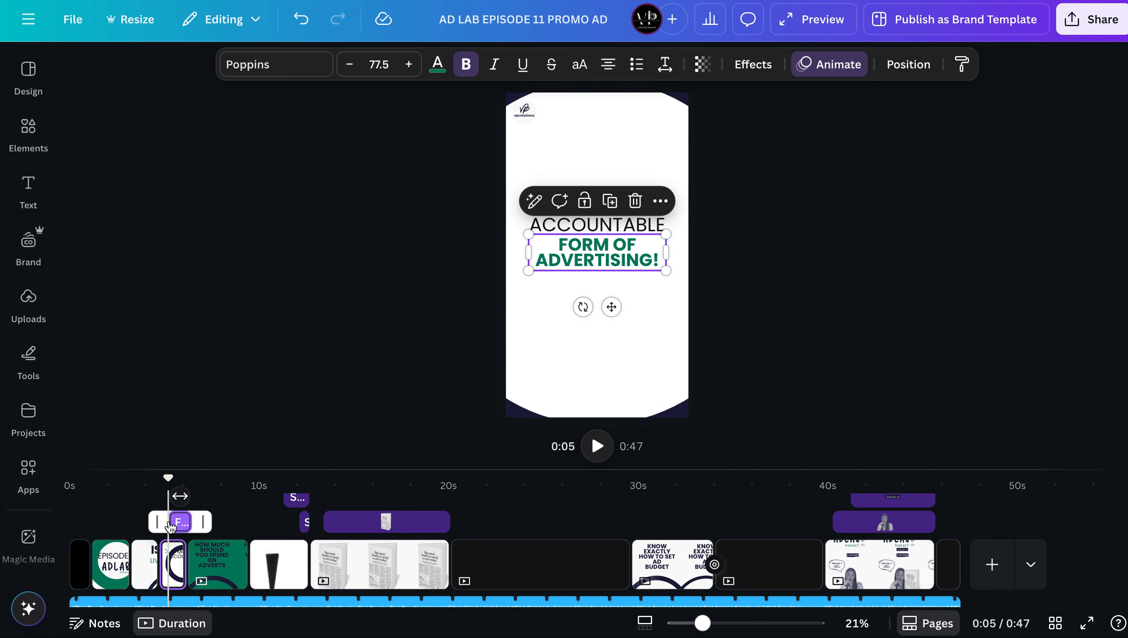
Play the video from the "IS LIVE" page at 4.2 s to check the new text's timing, and select the "MOST ACCOUNTABLE" page
left_click(149, 485)
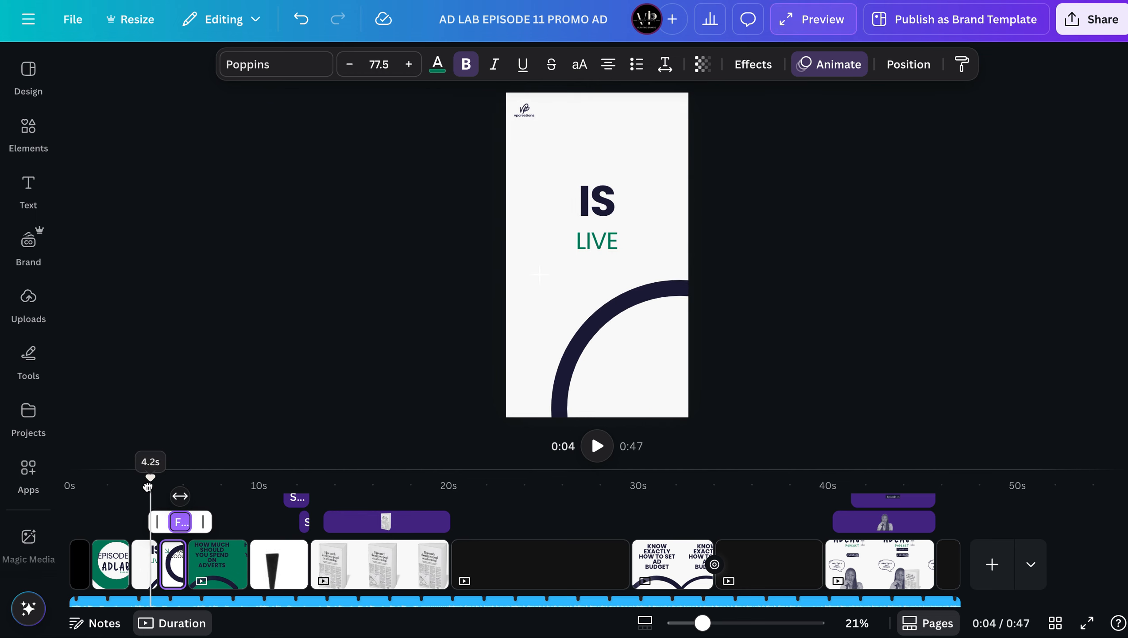
left_click(540, 462)
left_click(597, 446)
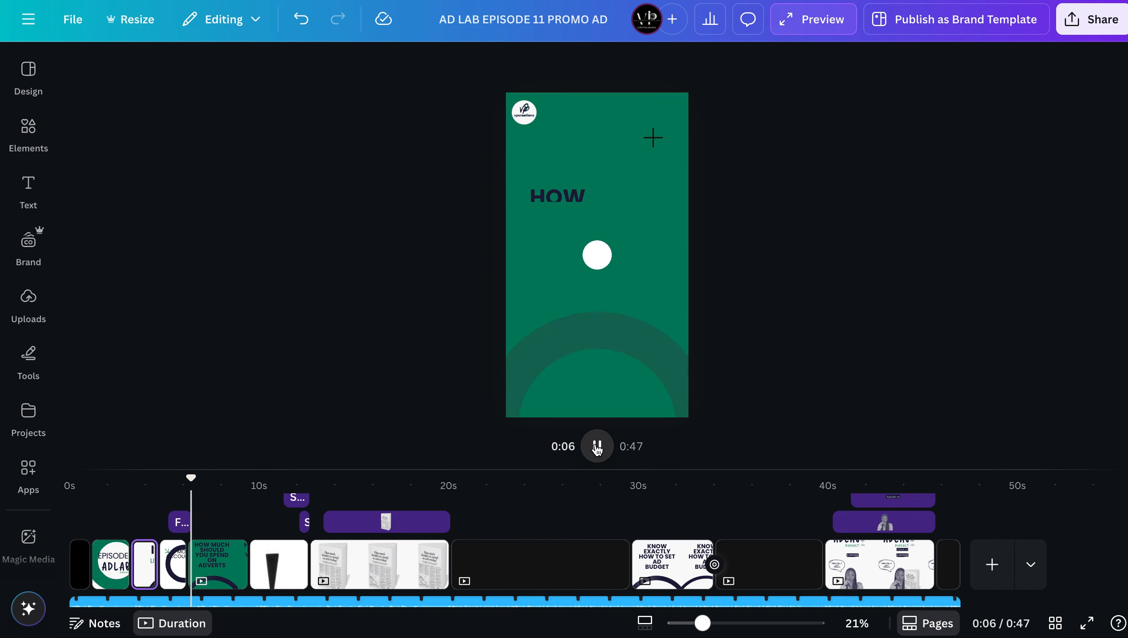
left_click(181, 572)
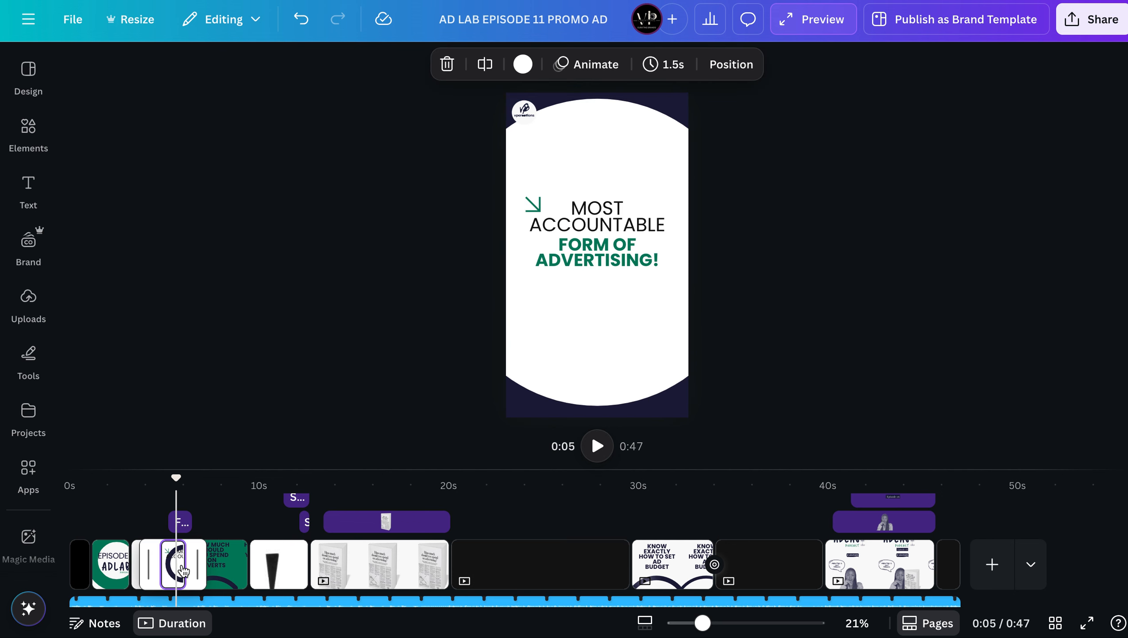
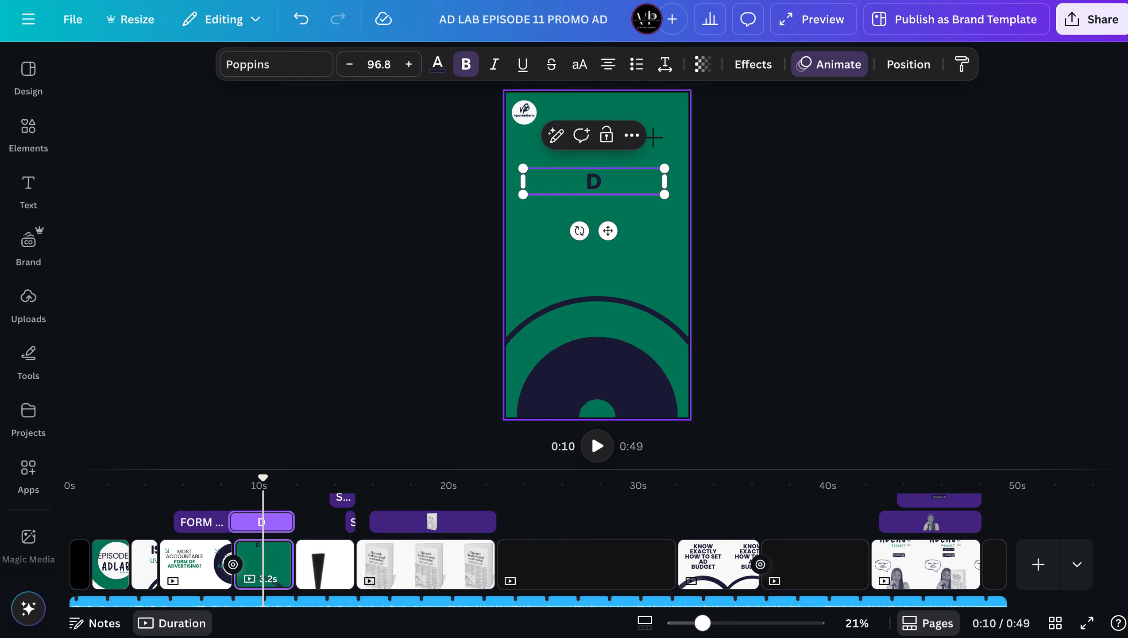
Complete the green page's heading as "DIRECT MARKETING" and move it slightly lower to the horizontal centre of the page
type("IRECT")
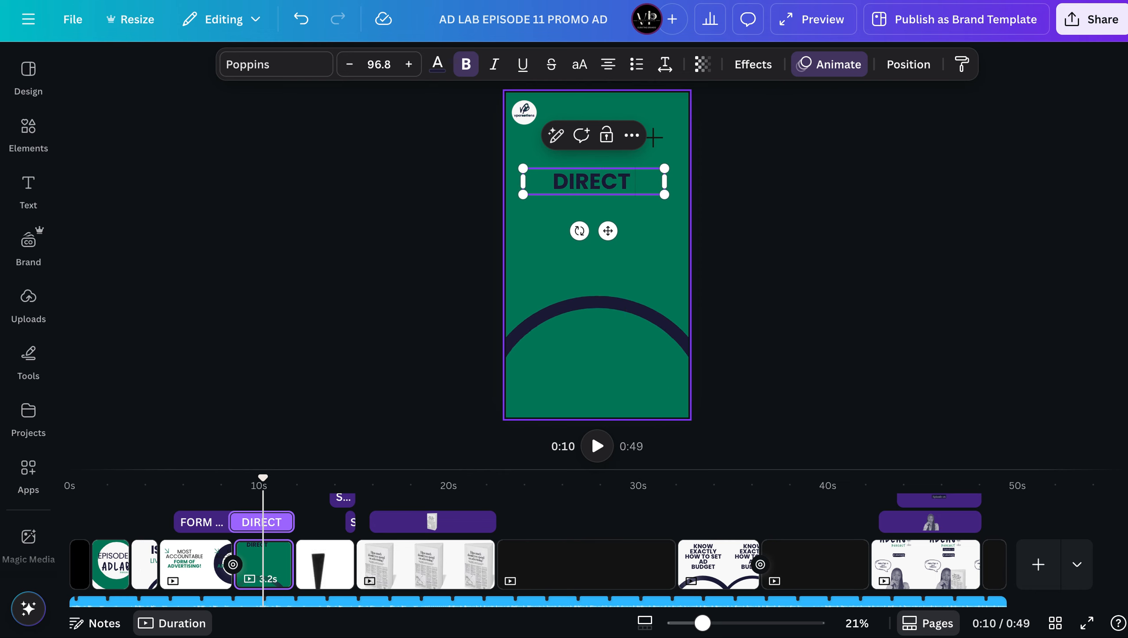
type(" MARKETIN")
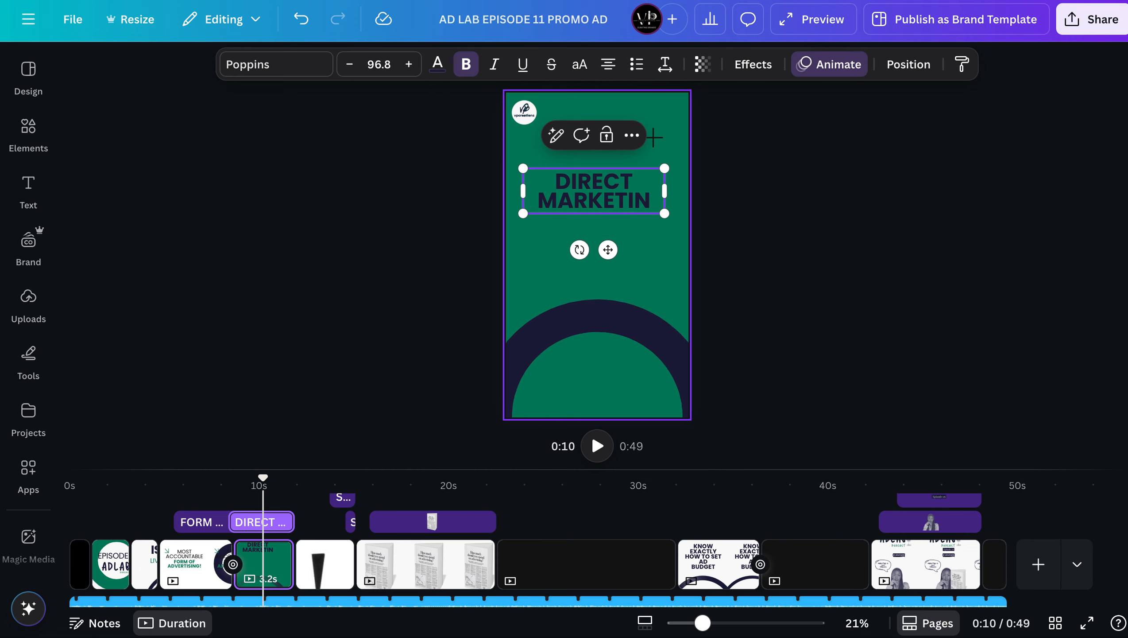
type("G")
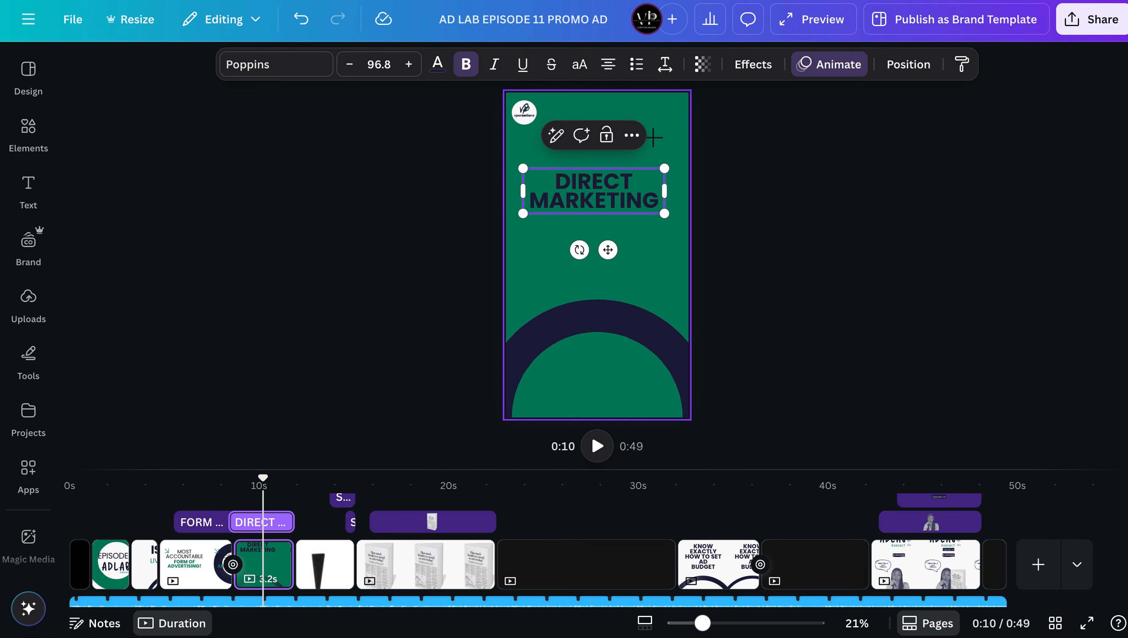
left_click(828, 235)
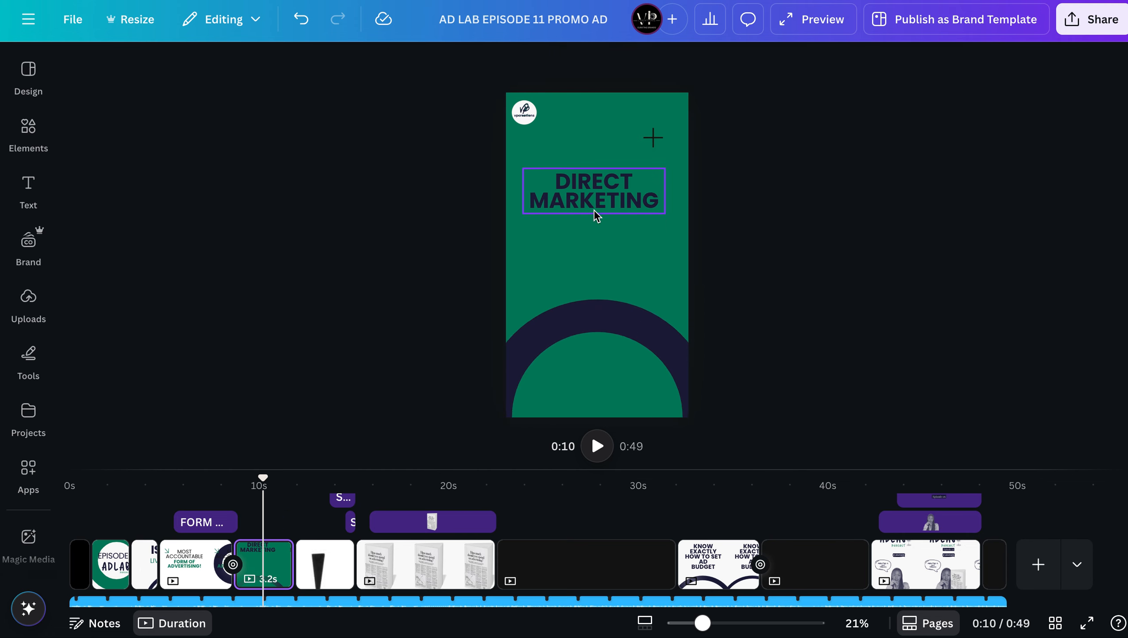
left_click_drag(595, 216, 595, 228)
left_click(806, 254)
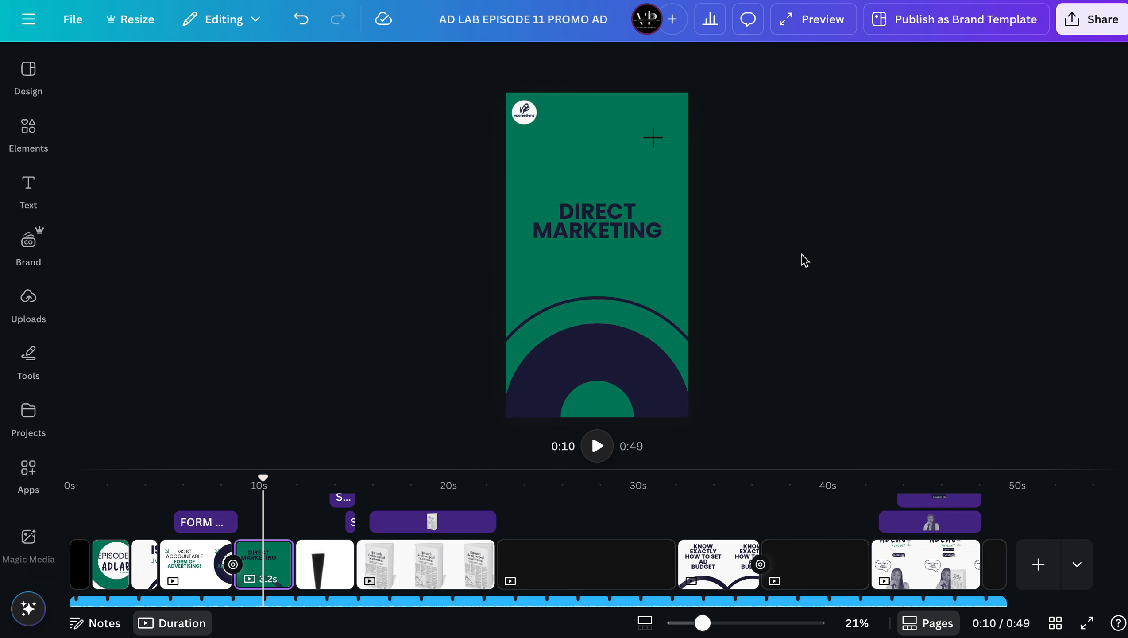
Trim the start of the "DIRECT MARKETING" text's timing to about 9.3 s and play that section against the audio
left_click(612, 238)
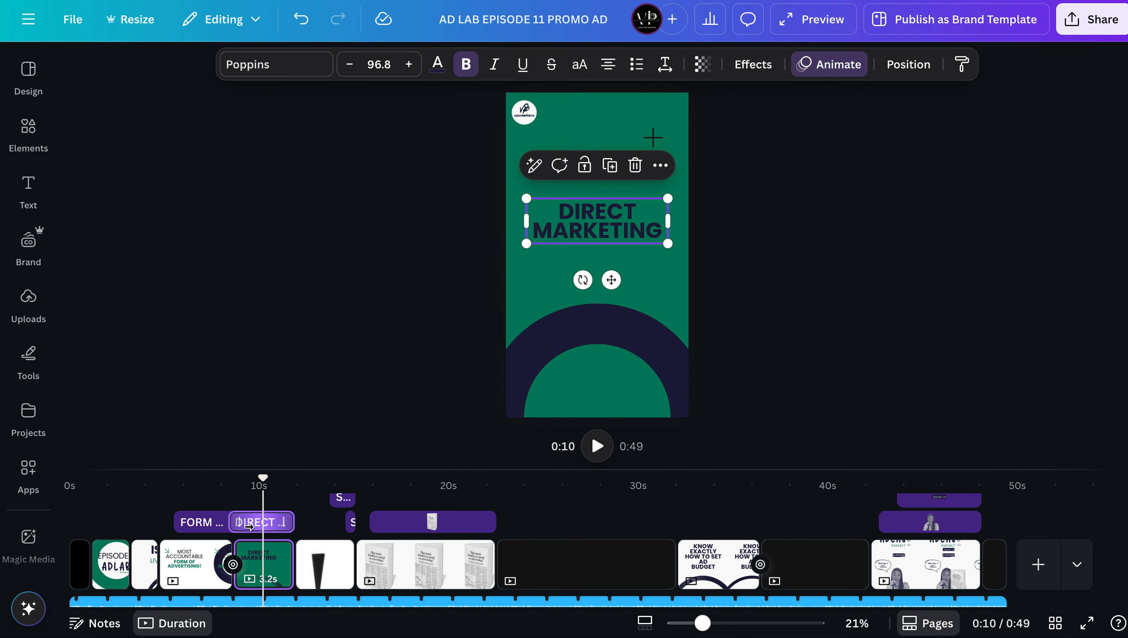
left_click(246, 524)
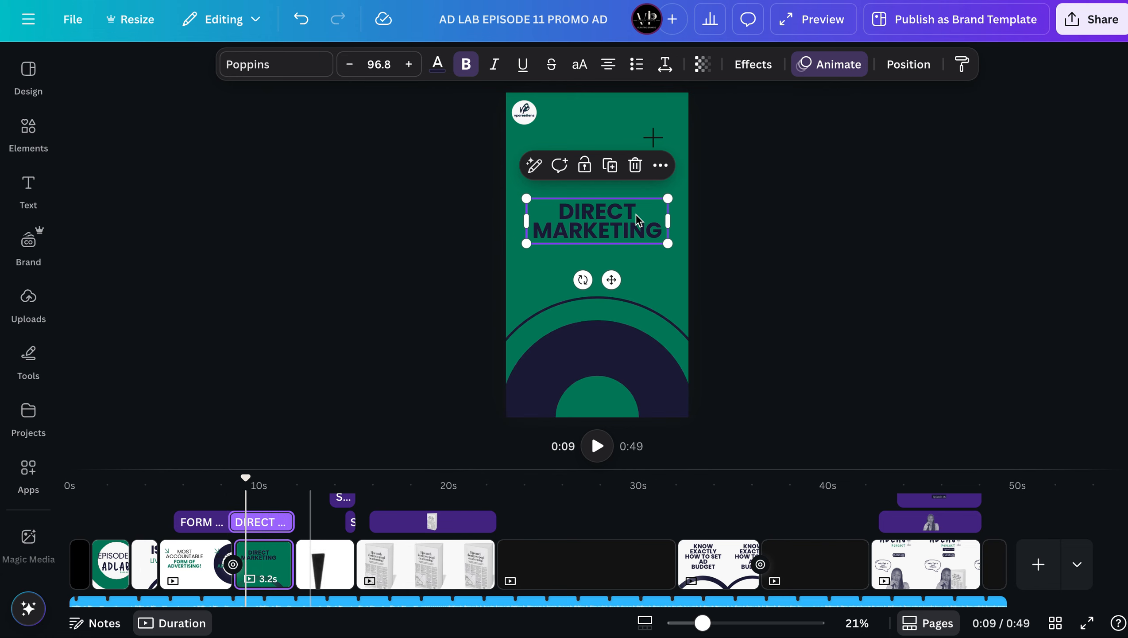
left_click_drag(232, 523, 225, 489)
left_click(597, 445)
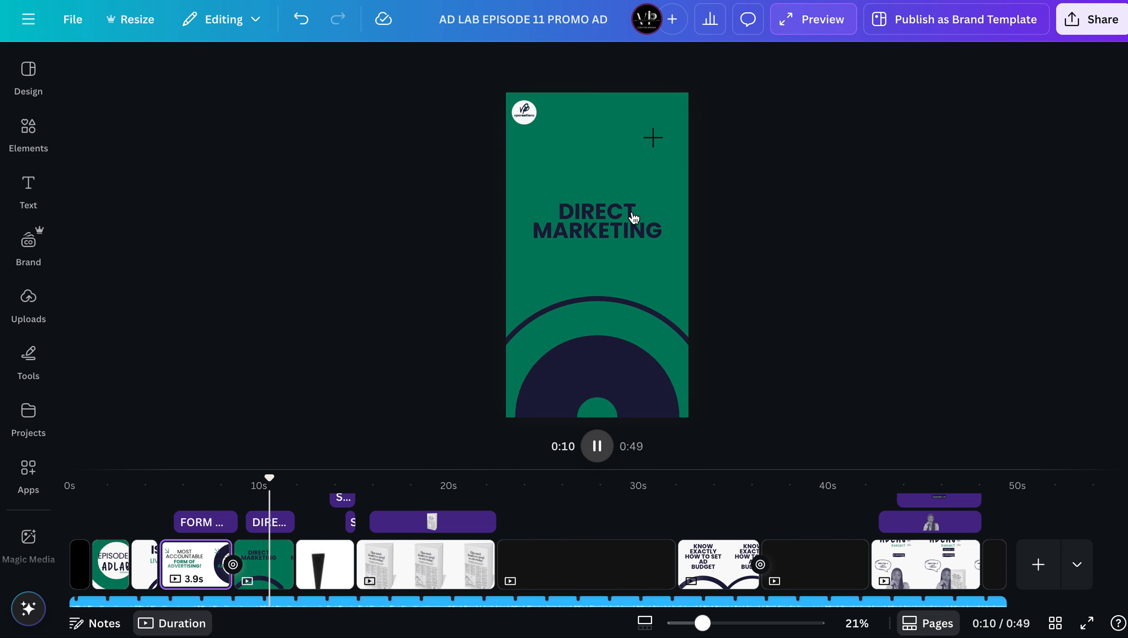
Insert "RESPONCE" between "DIRECT" and "MARKETING" and play the page from 9.3 s
left_click(558, 234)
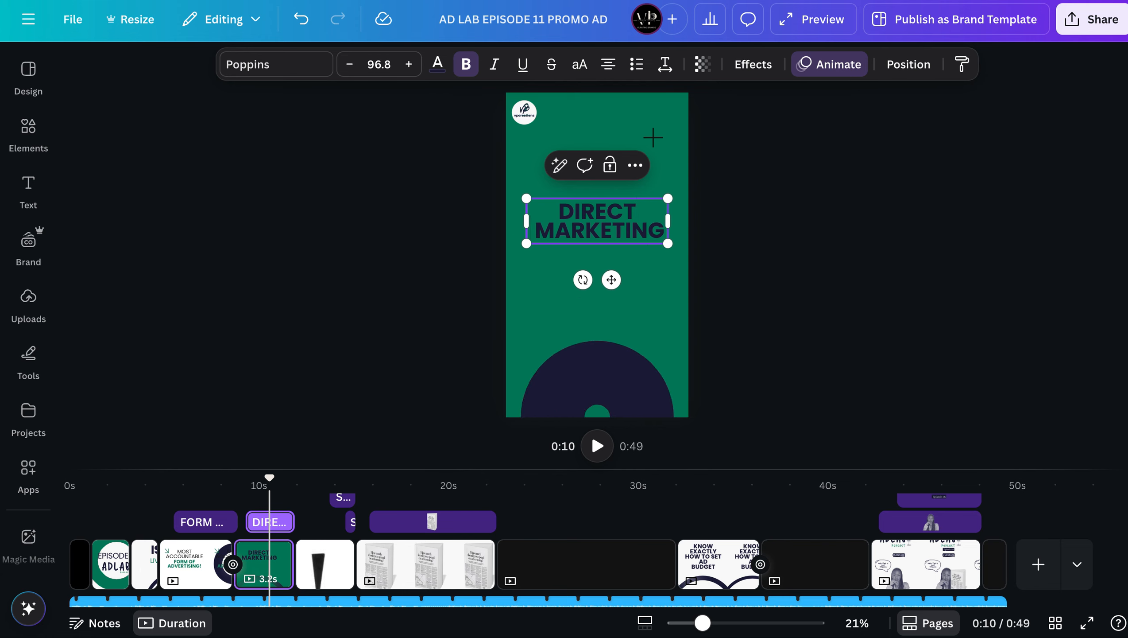
type("RESP")
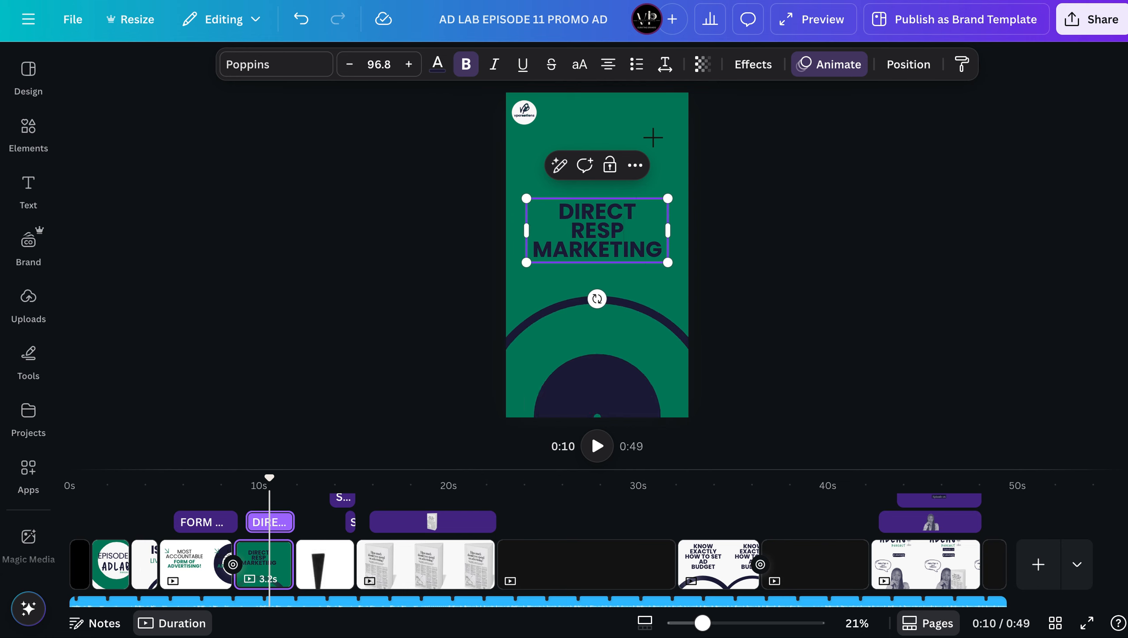
type("ONCE")
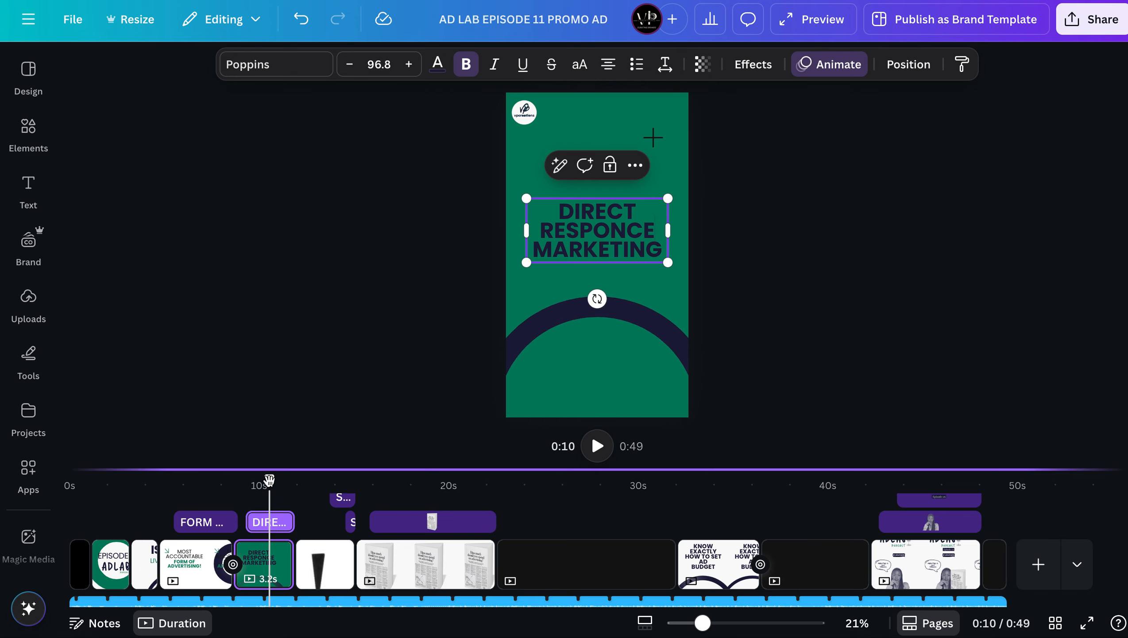
left_click_drag(270, 480, 246, 489)
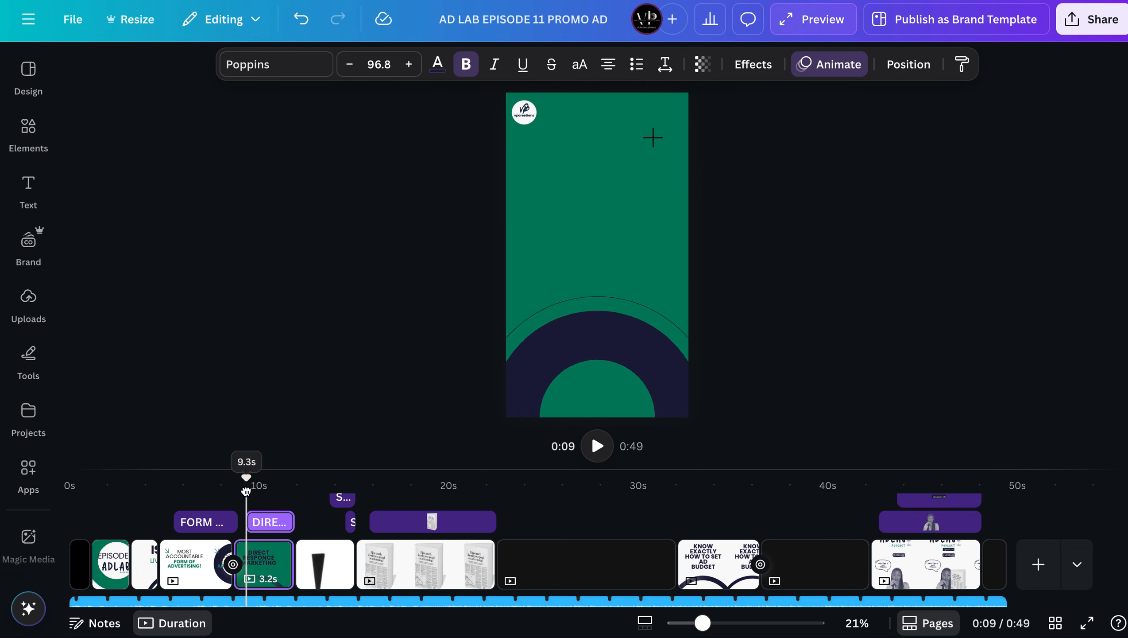
left_click(607, 457)
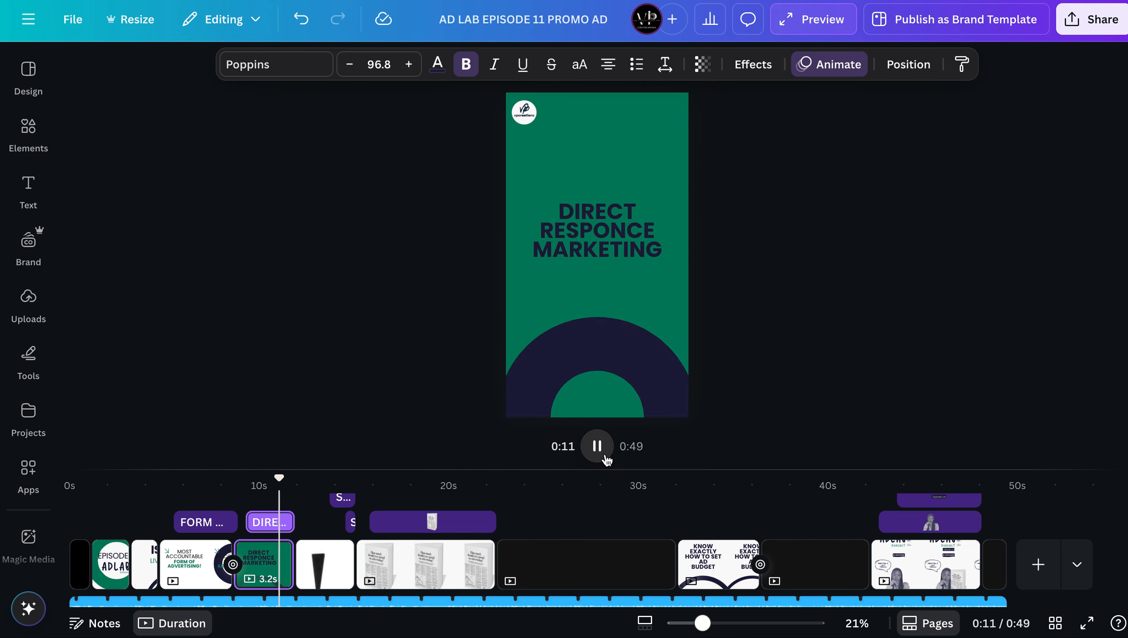
left_click(597, 445)
Look up the spelling of "RESPONSE" in Google's search suggestions and return to the Canva design
left_click(611, 228)
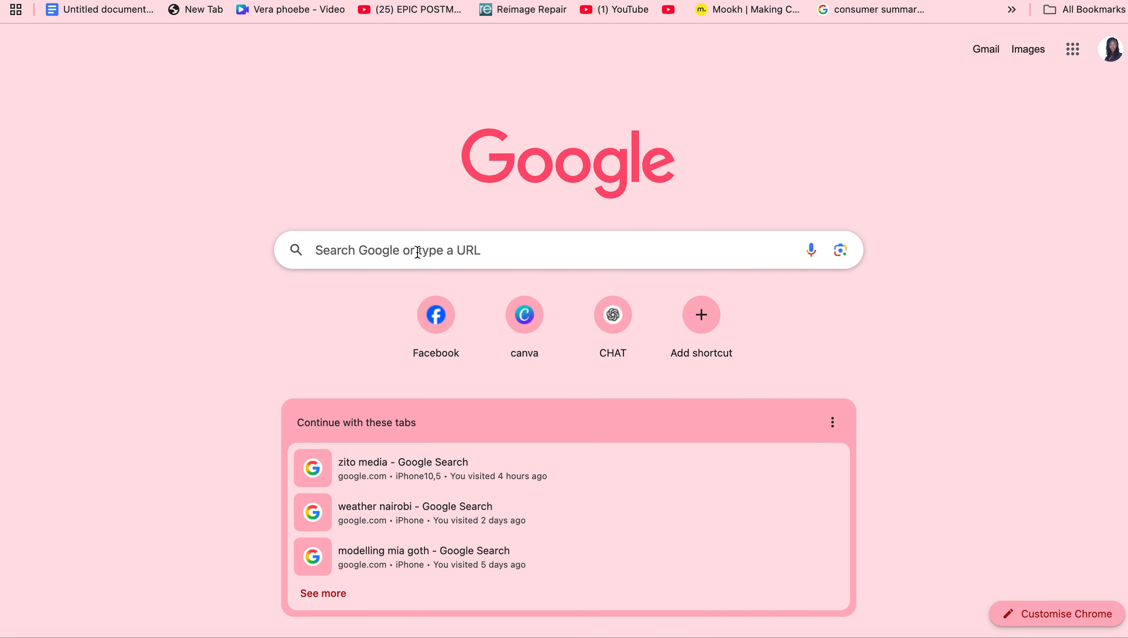
left_click(418, 252)
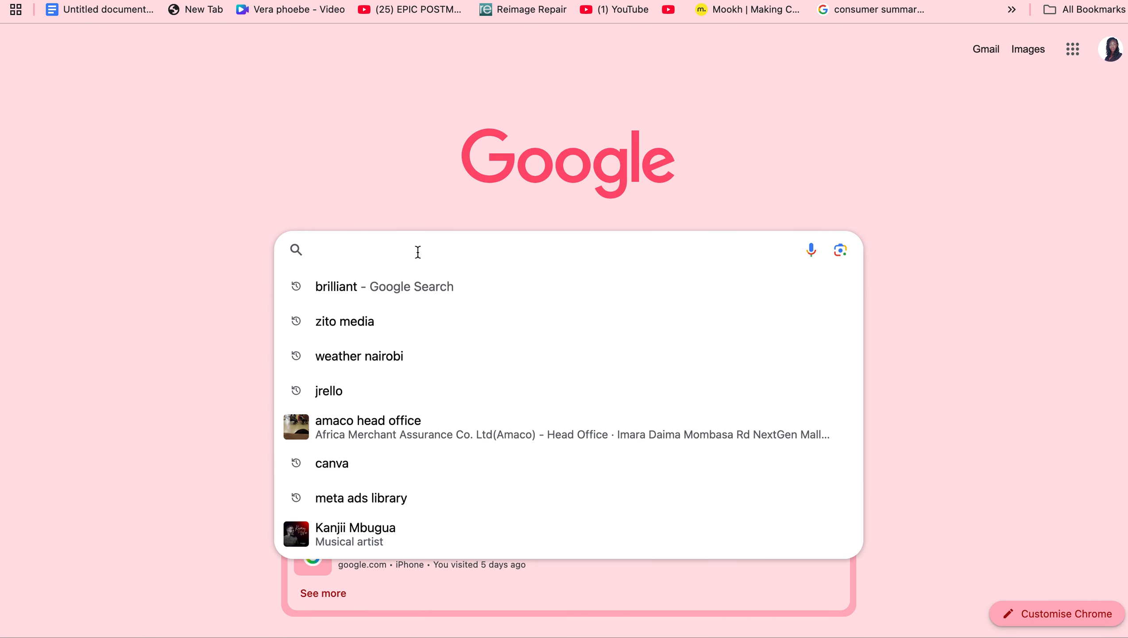
type("RE")
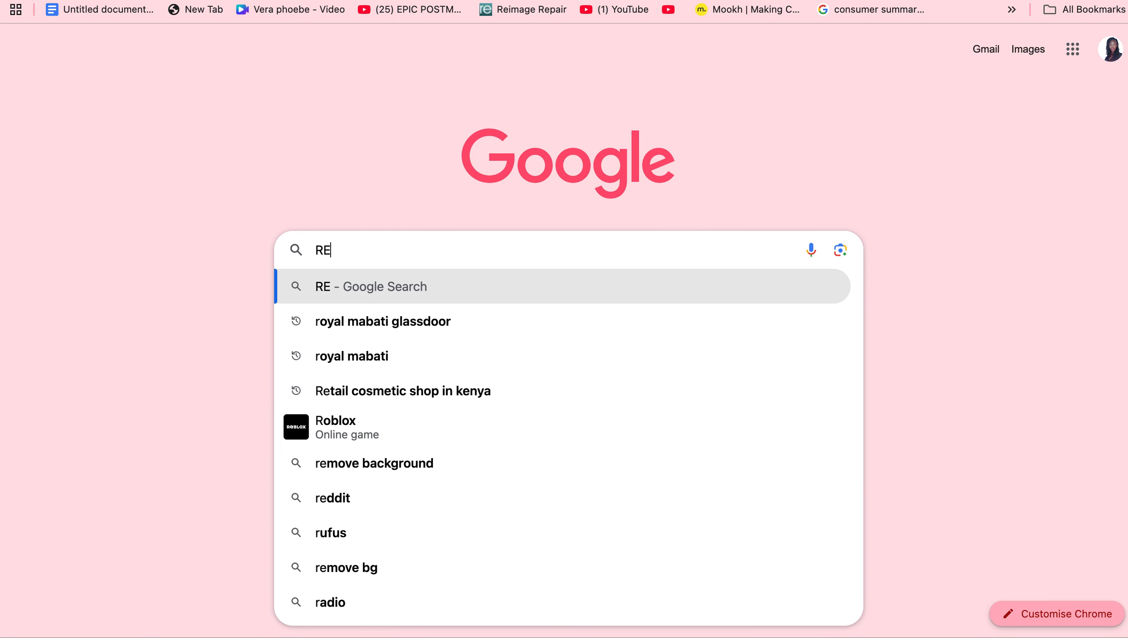
type("SPONSE")
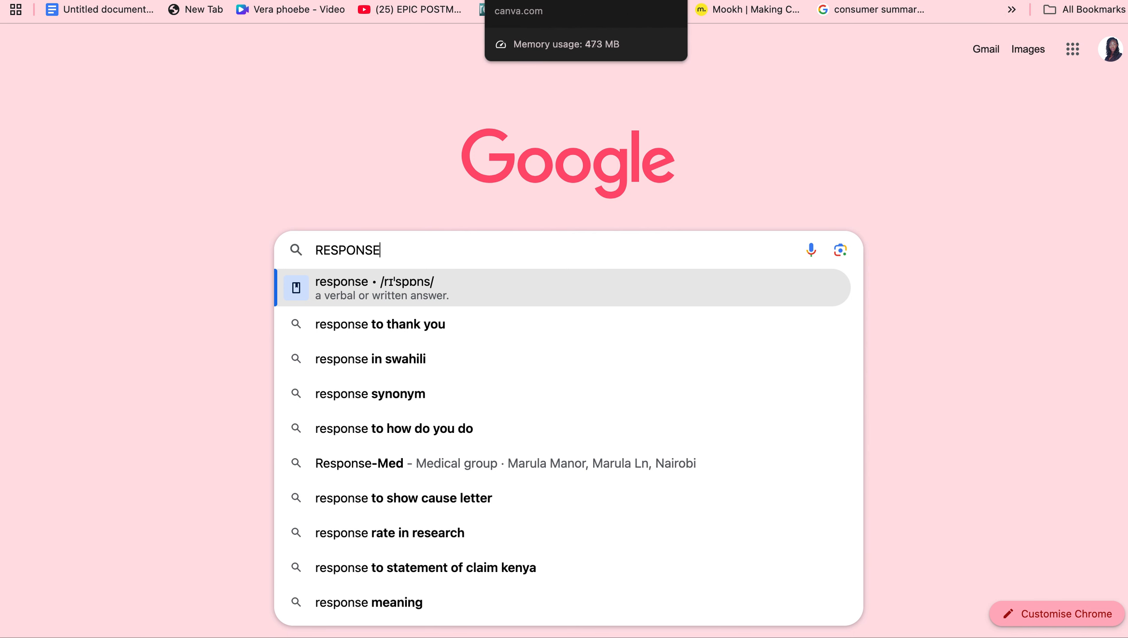
left_click(526, 1)
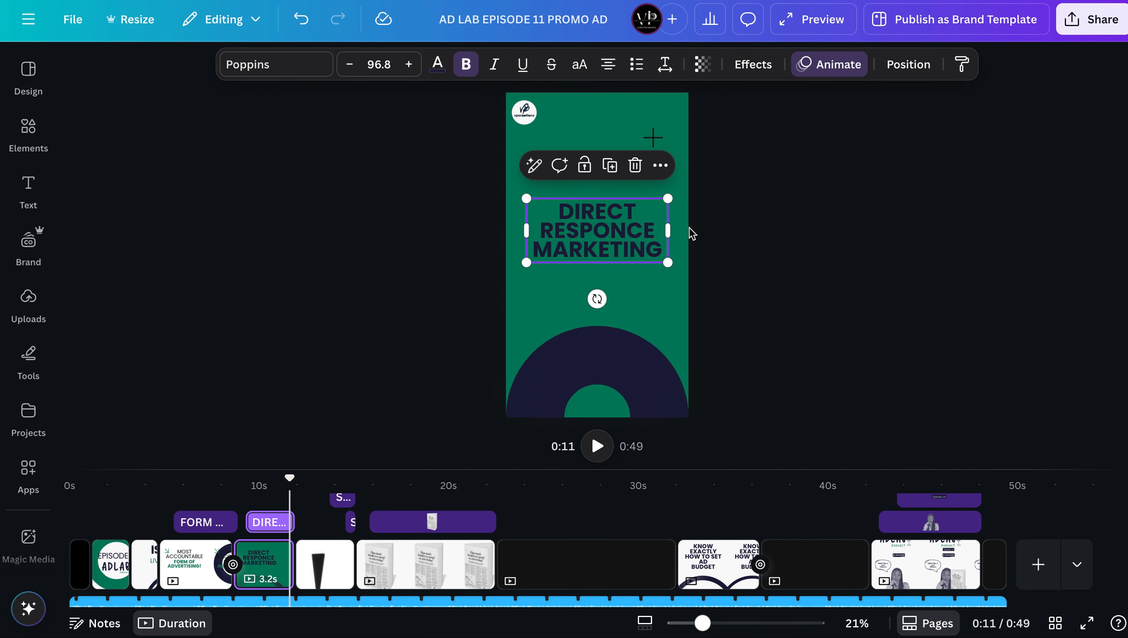
Correct "RESPONCE" to "RESPONSE" in the green page's heading and play the video onward from there
double_click(639, 230)
left_click(639, 241)
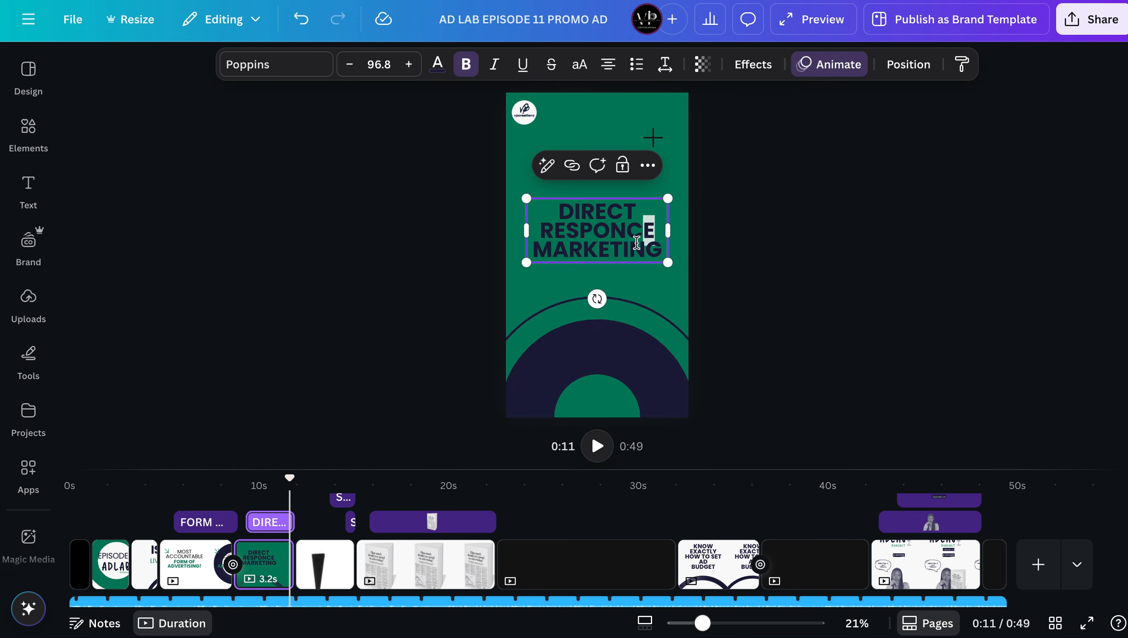
key("BackSpace")
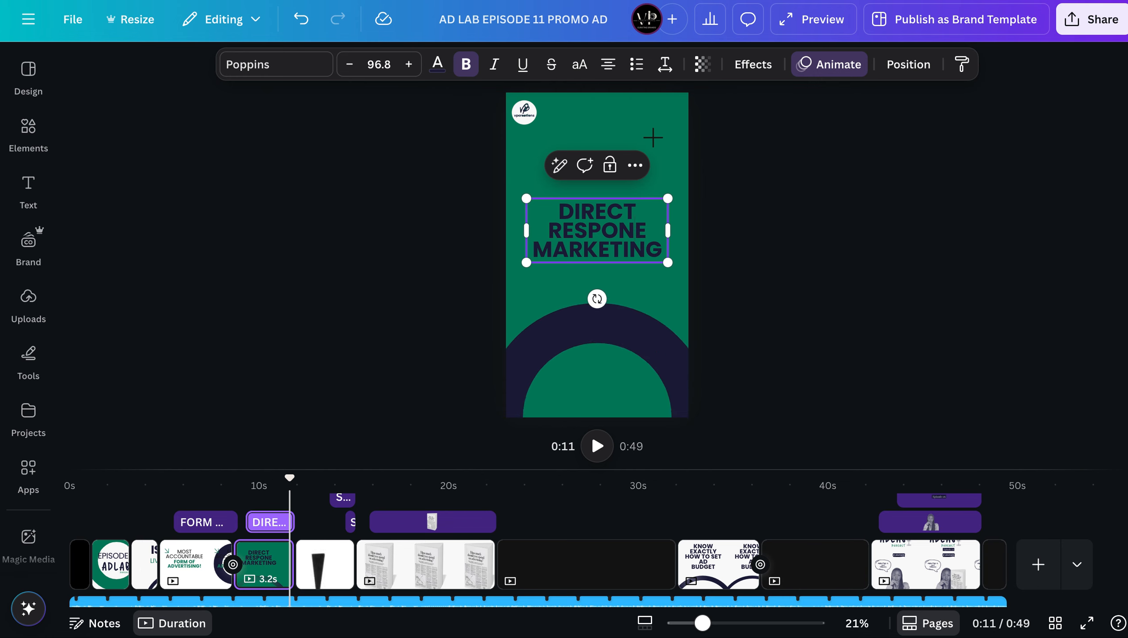
type("S")
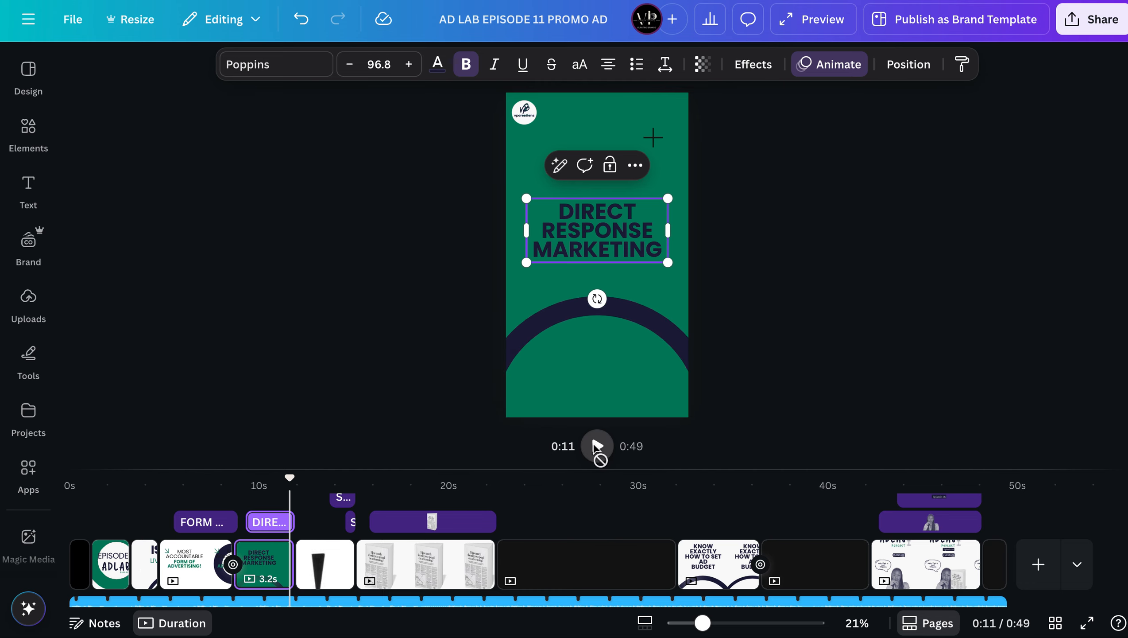
left_click(597, 446)
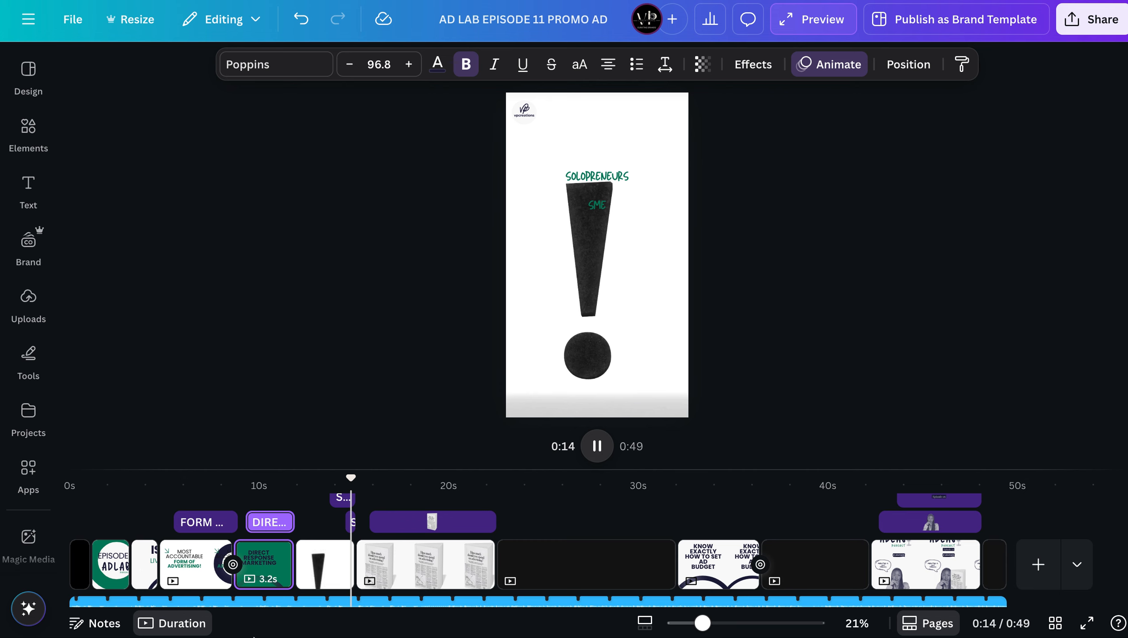
Delete the exclamation-mark page after the green page and extend the newspaper page that follows to 9.9 s
left_click(328, 574)
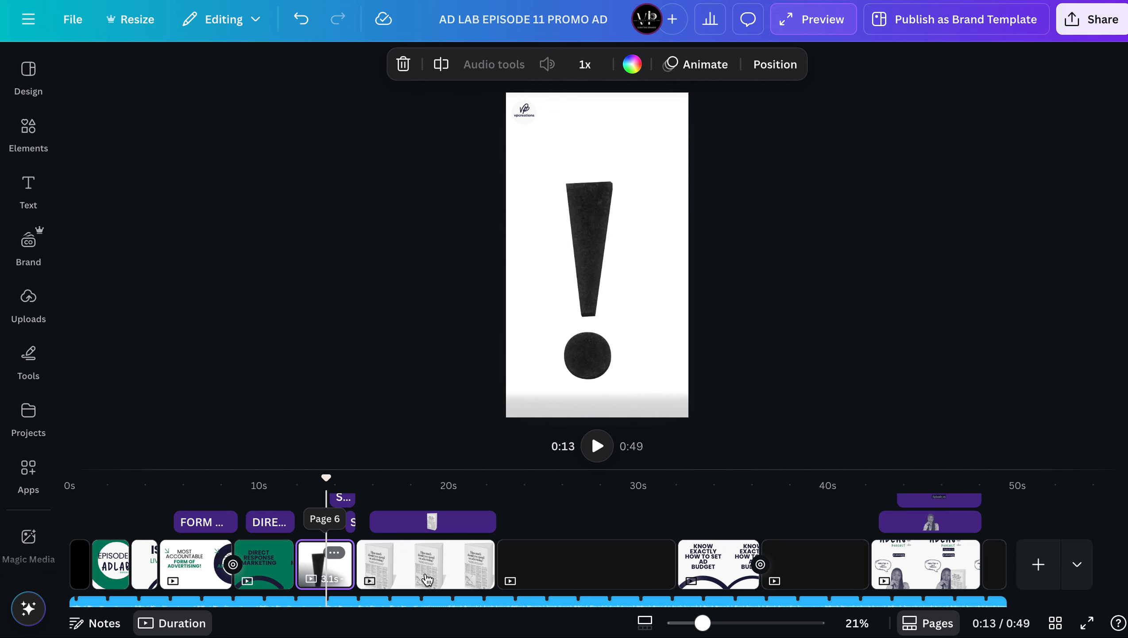
key("Delete")
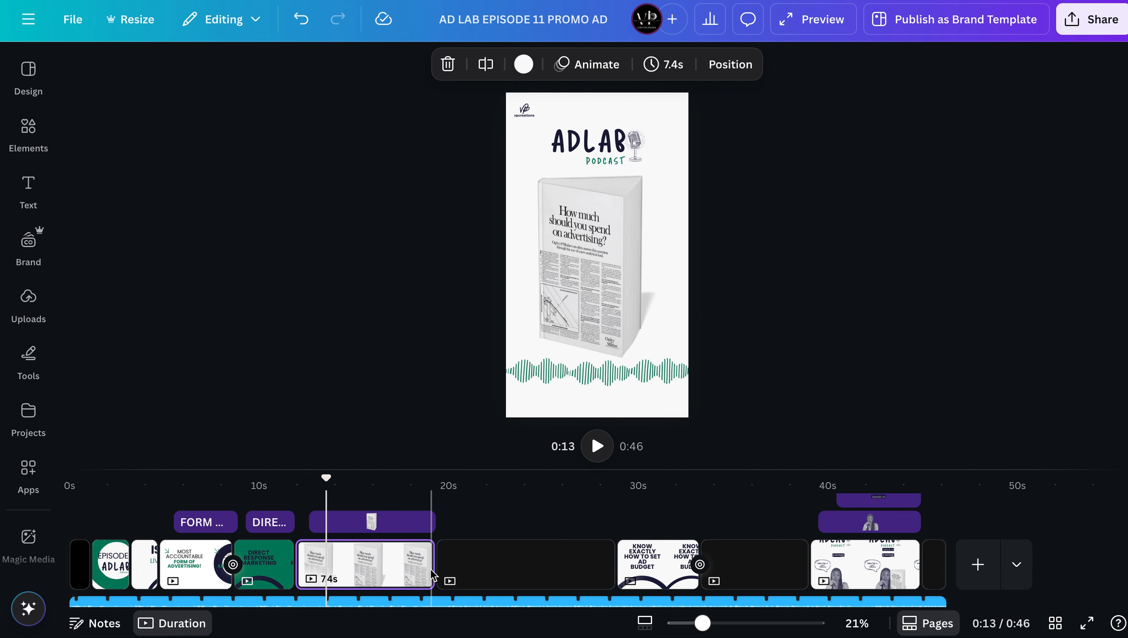
left_click_drag(424, 565, 482, 562)
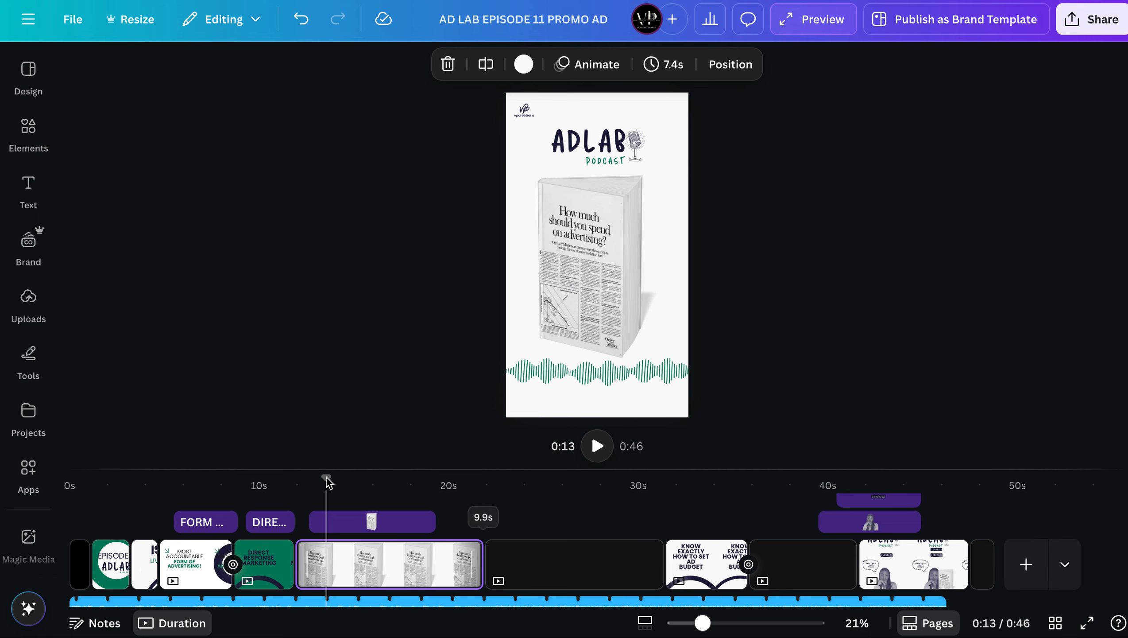
left_click(484, 486)
left_click(326, 484)
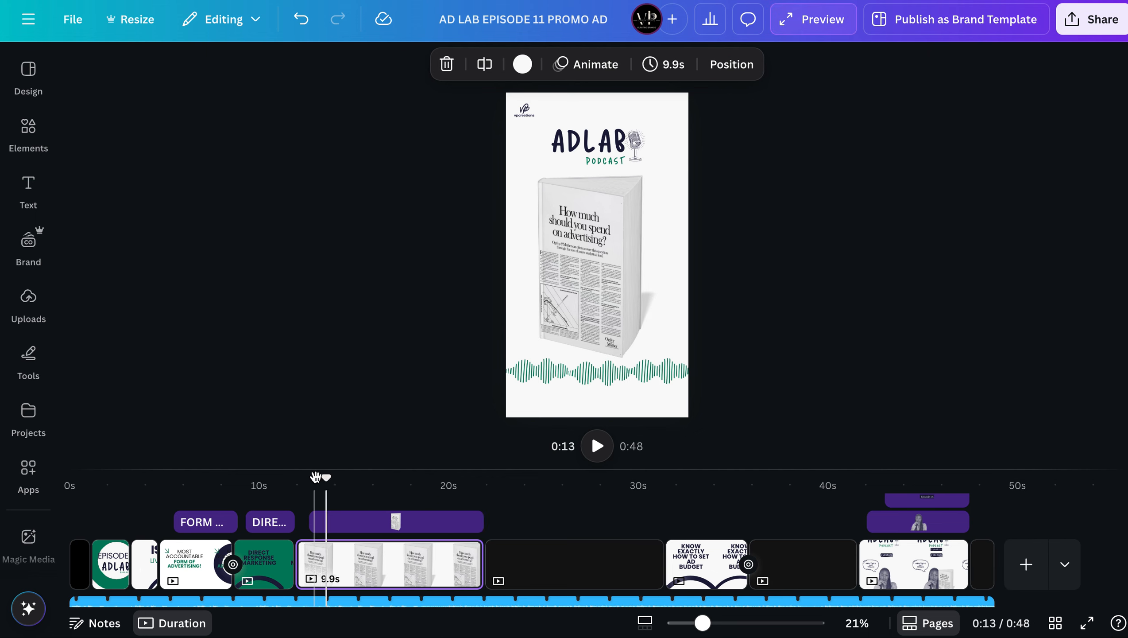
Play the video from the end of the green page to check the following pages against the audio
left_click_drag(328, 480, 298, 493)
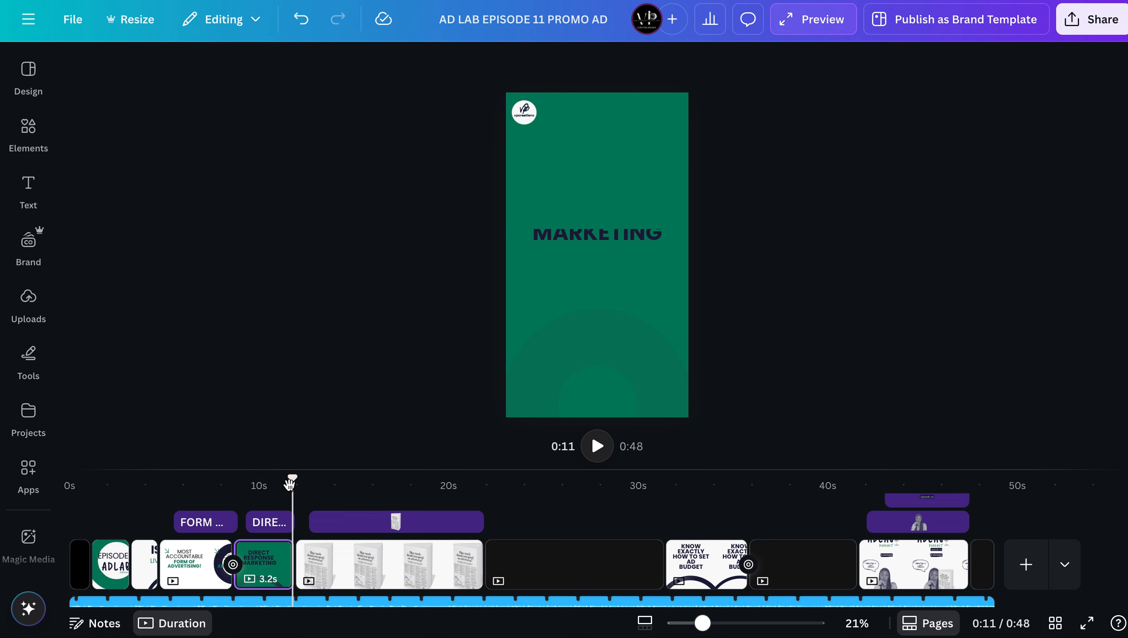
left_click(594, 454)
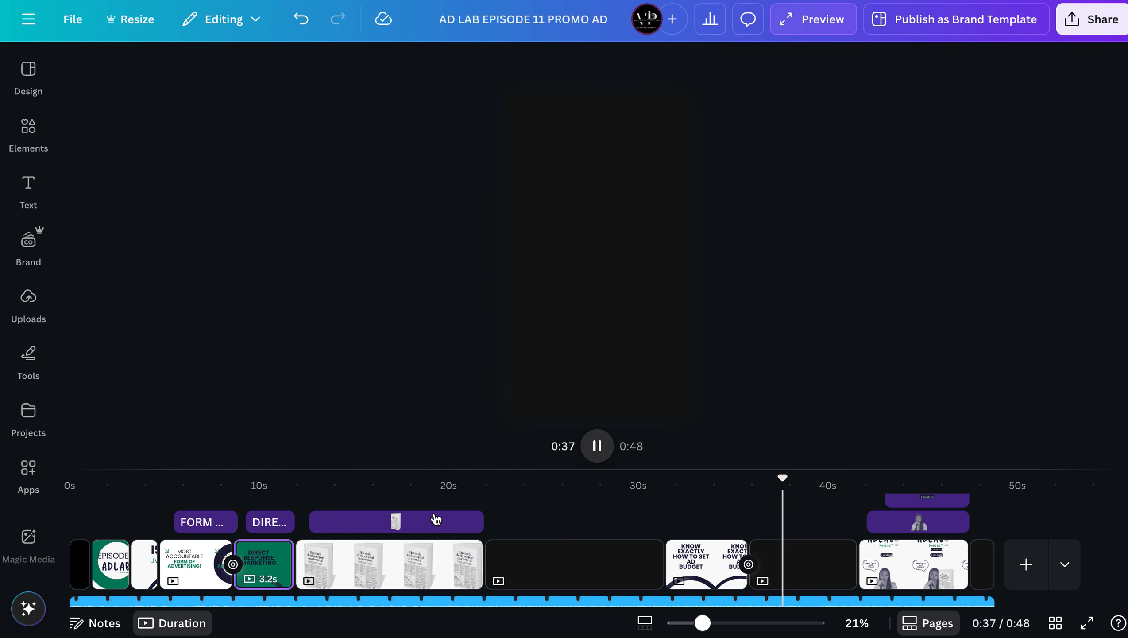
left_click(358, 551)
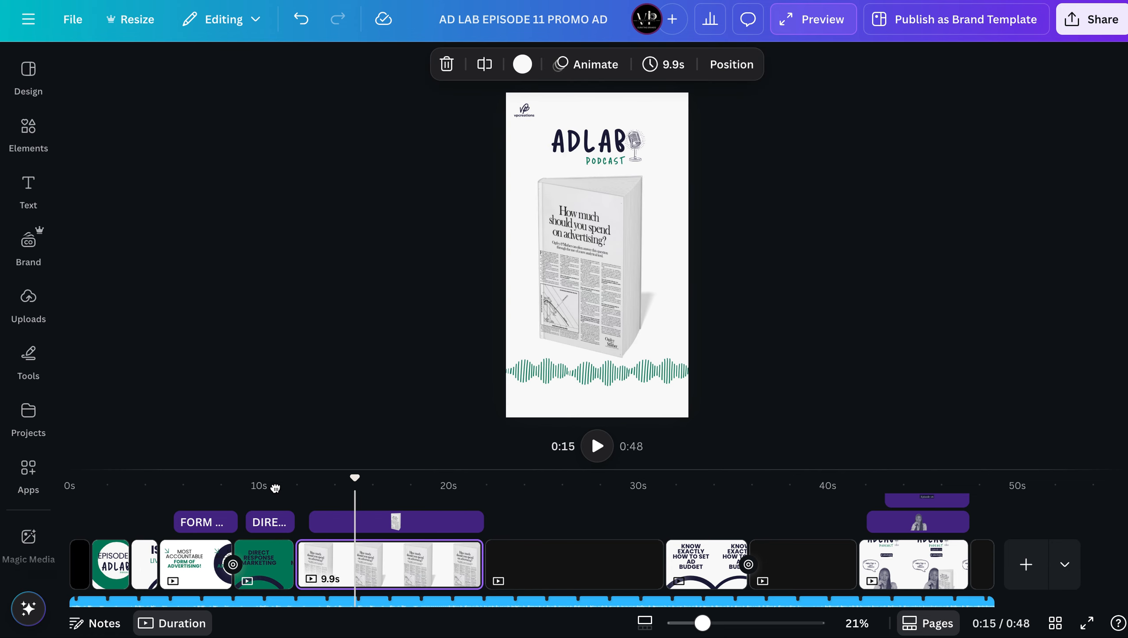
Select the green page's heading at 9.7 s and search the elements library for "DIRECT MARKETING"
left_click(255, 481)
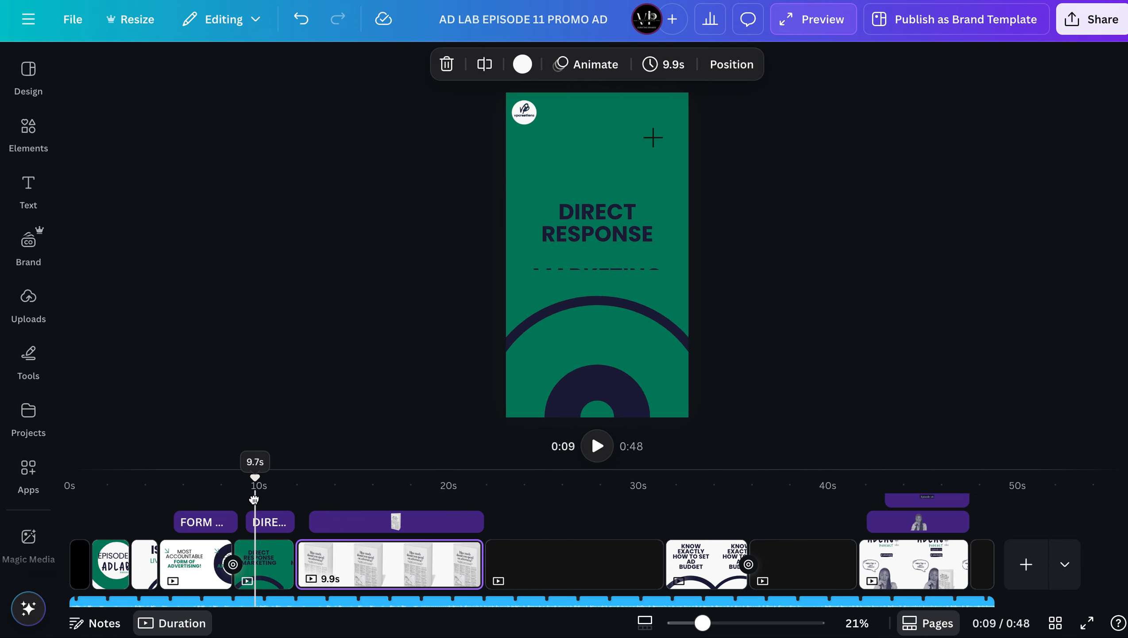
left_click(601, 210)
left_click(32, 134)
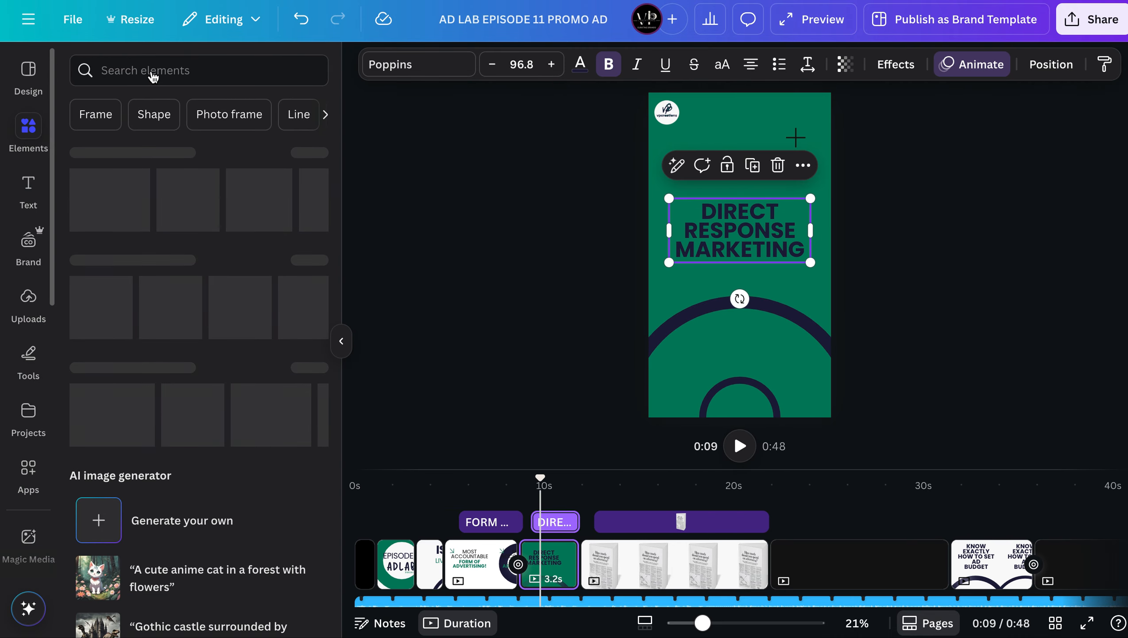
left_click(157, 69)
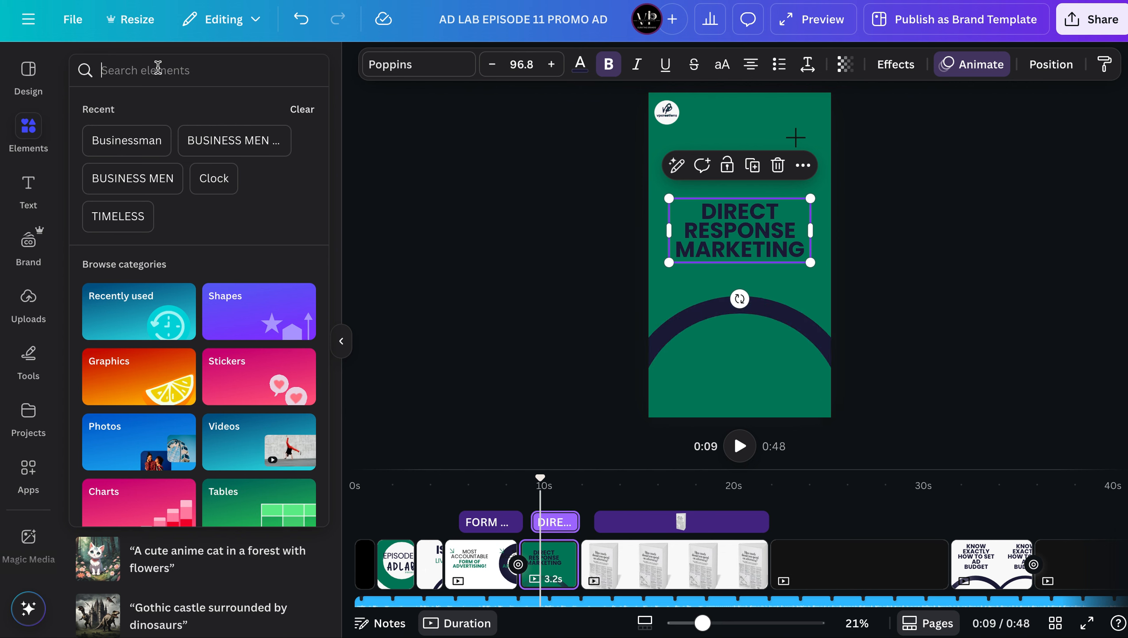
type("D")
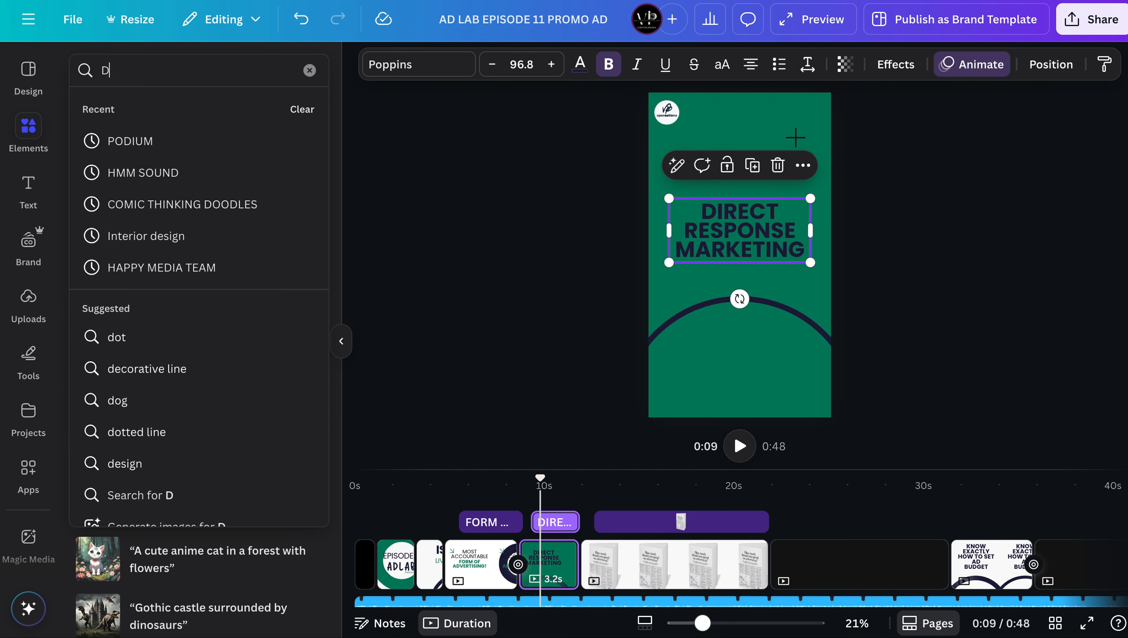
type("IRECT")
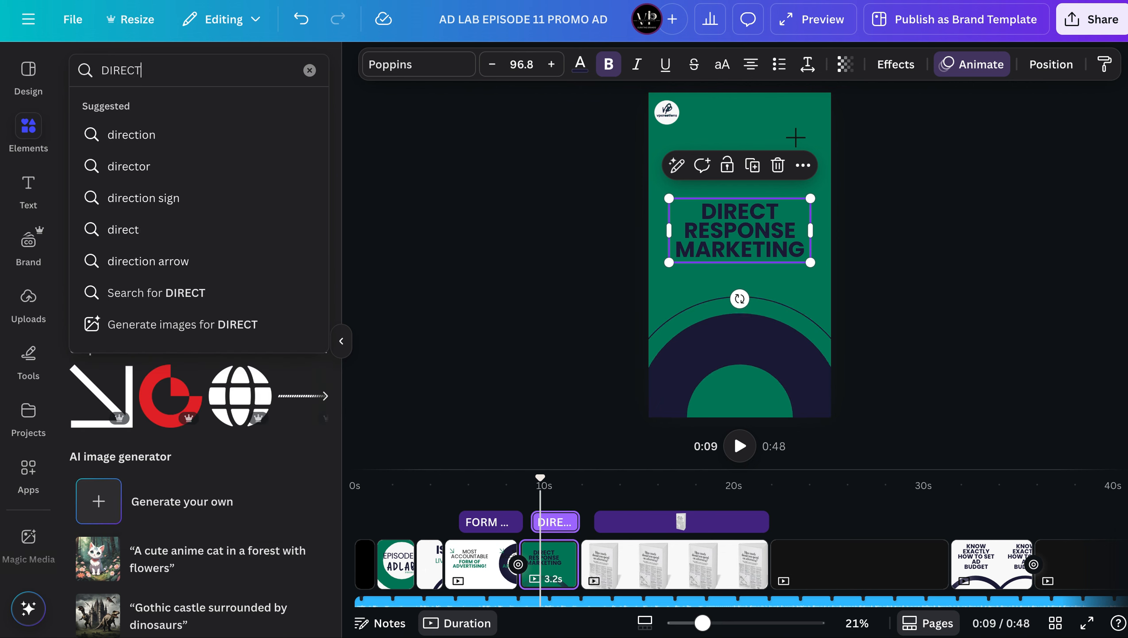
type(" MA")
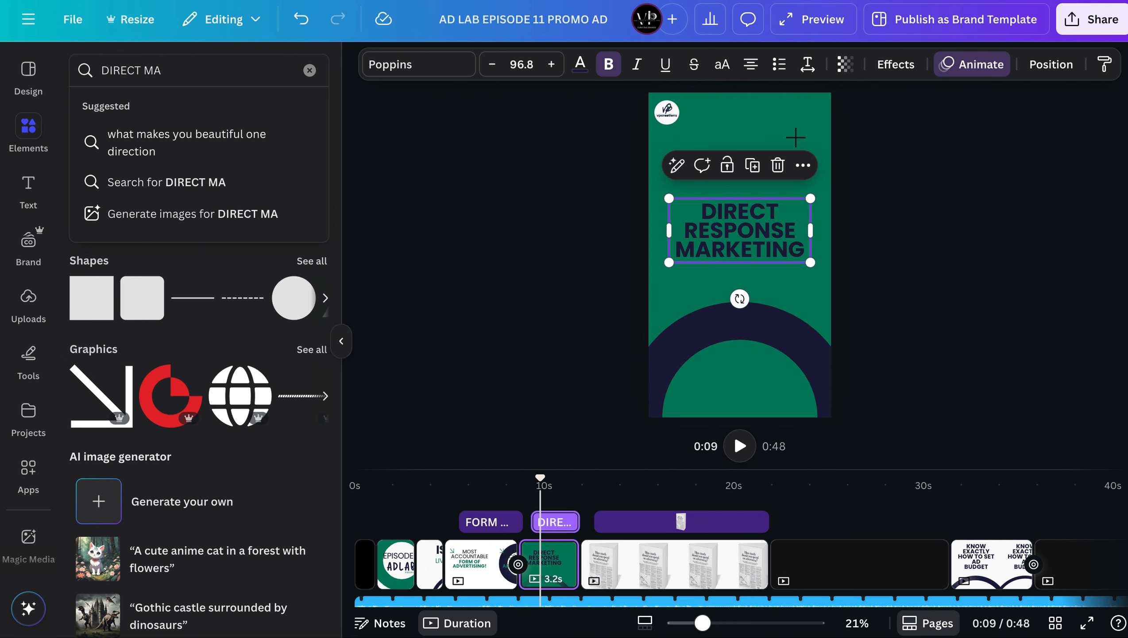
type("RKR")
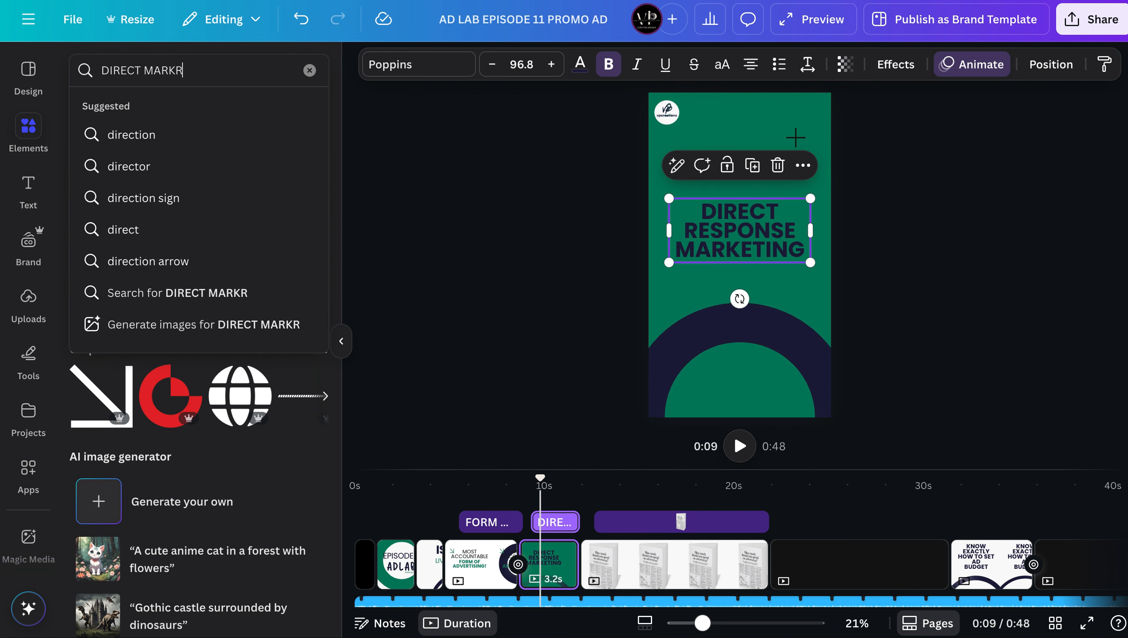
key("BackSpace")
type("E")
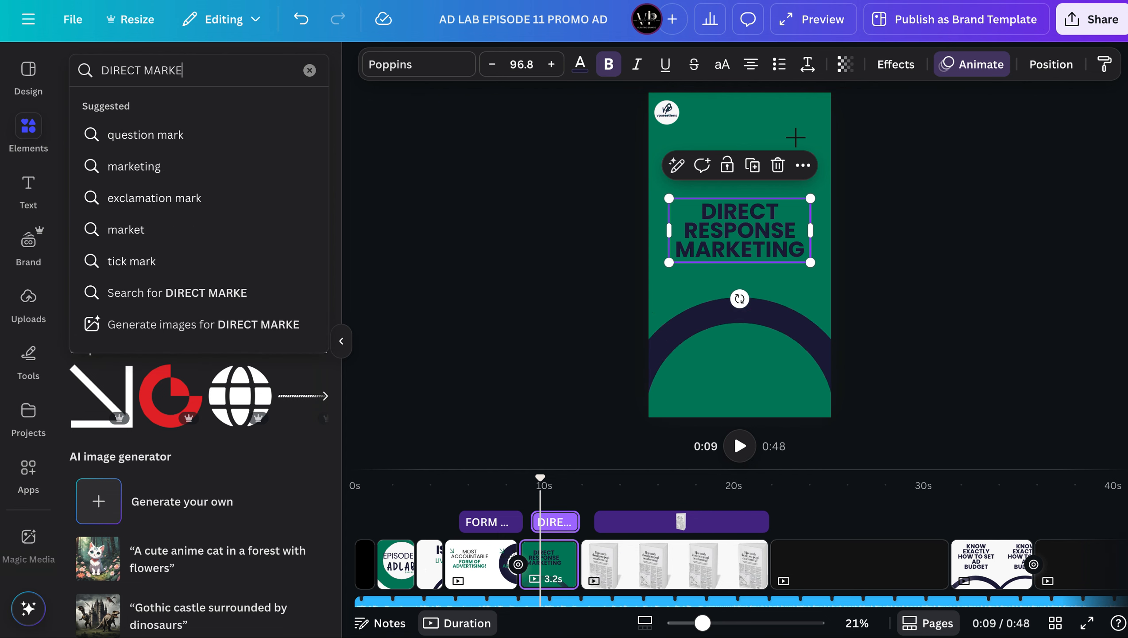
type("TING")
key("Return")
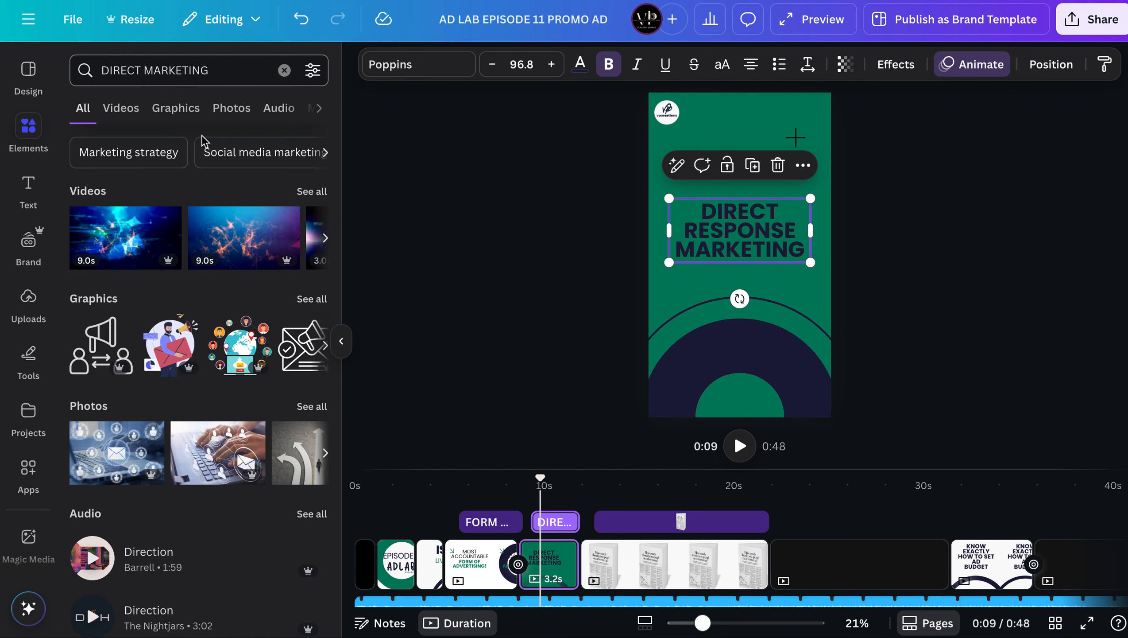
Browse all graphics results for "DIRECT MARKETING" for an illustration suited to the green page
left_click(325, 299)
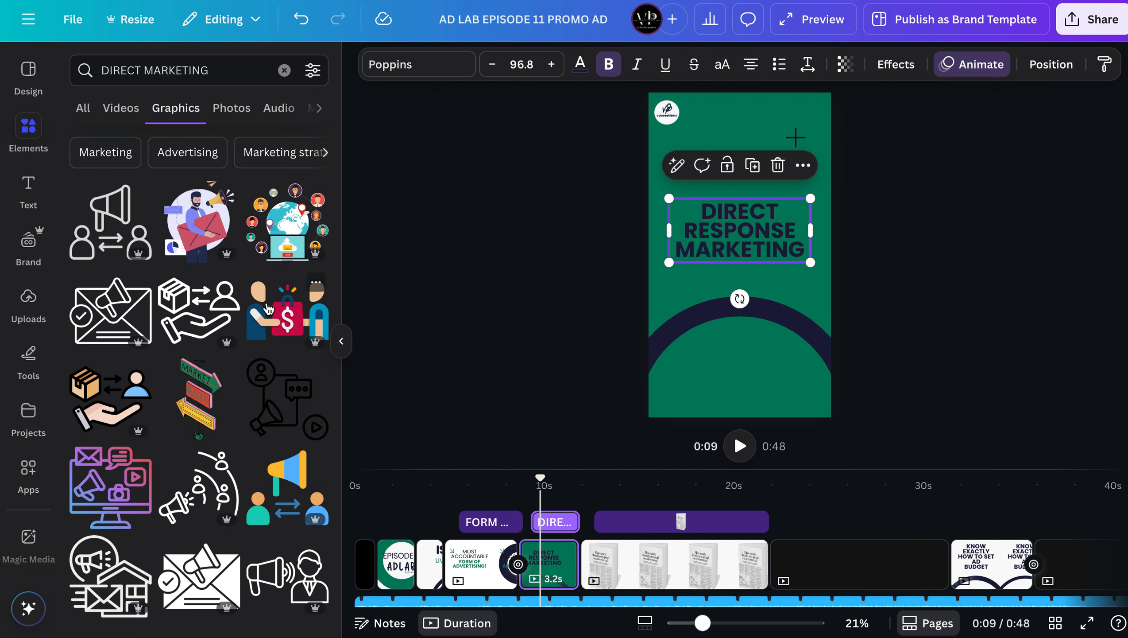
scroll(269, 308, "down", 8)
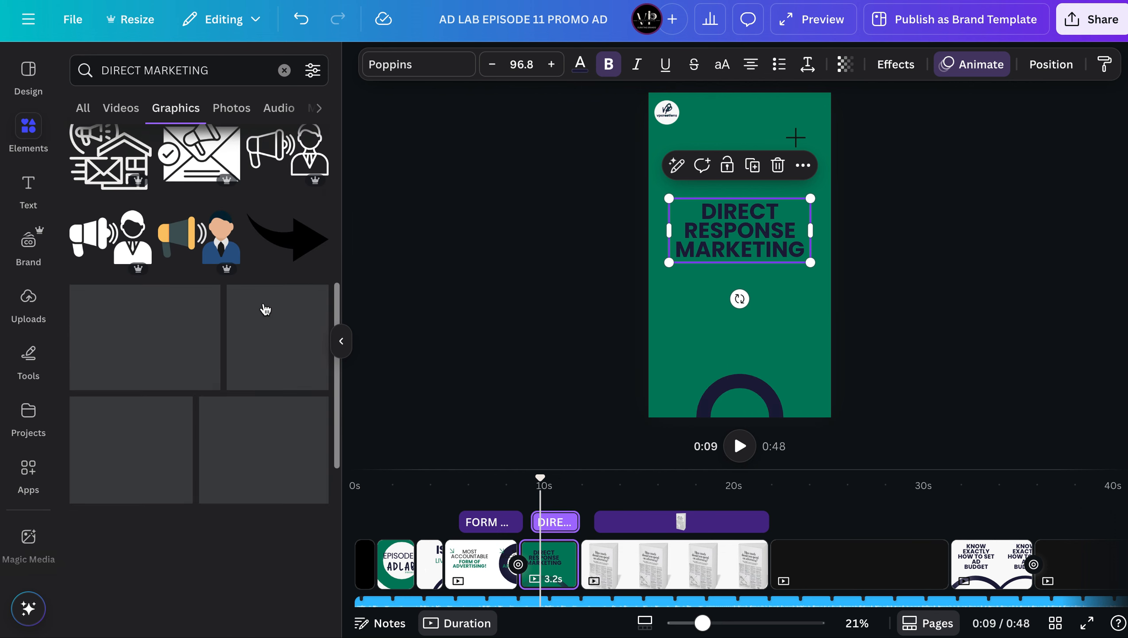
scroll(266, 309, "down", 2)
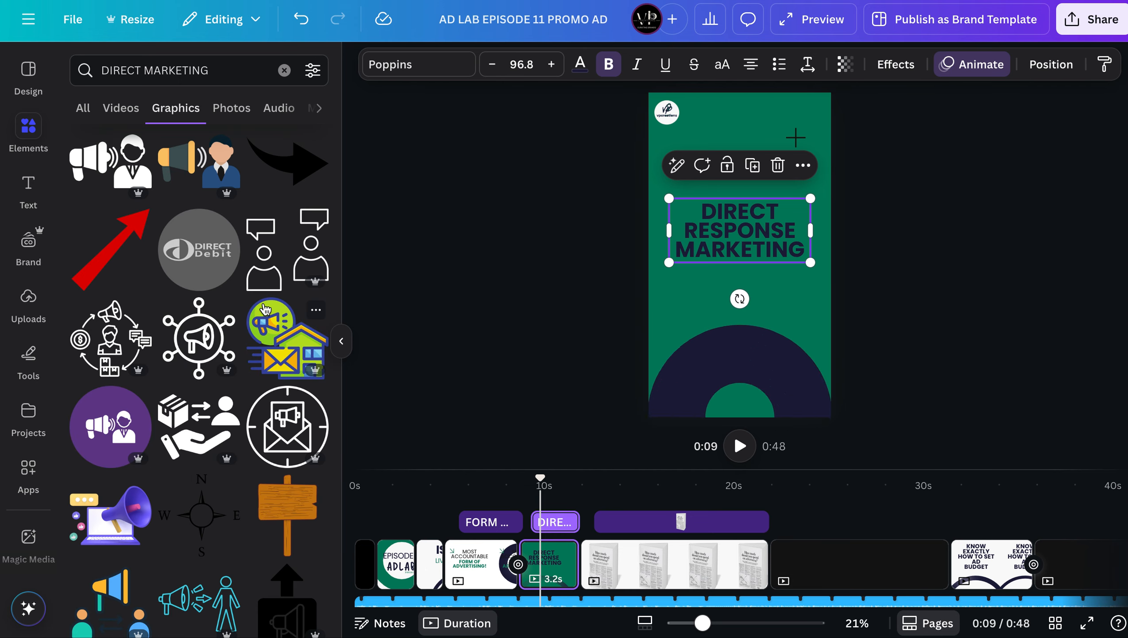
scroll(266, 309, "down", 7)
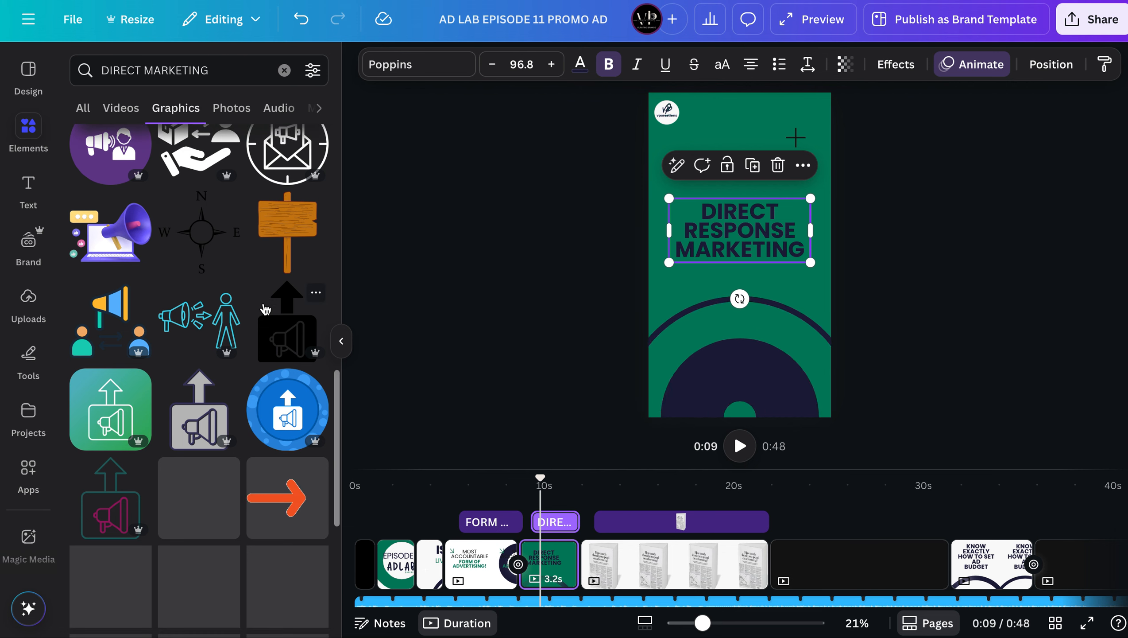
scroll(265, 309, "down", 5)
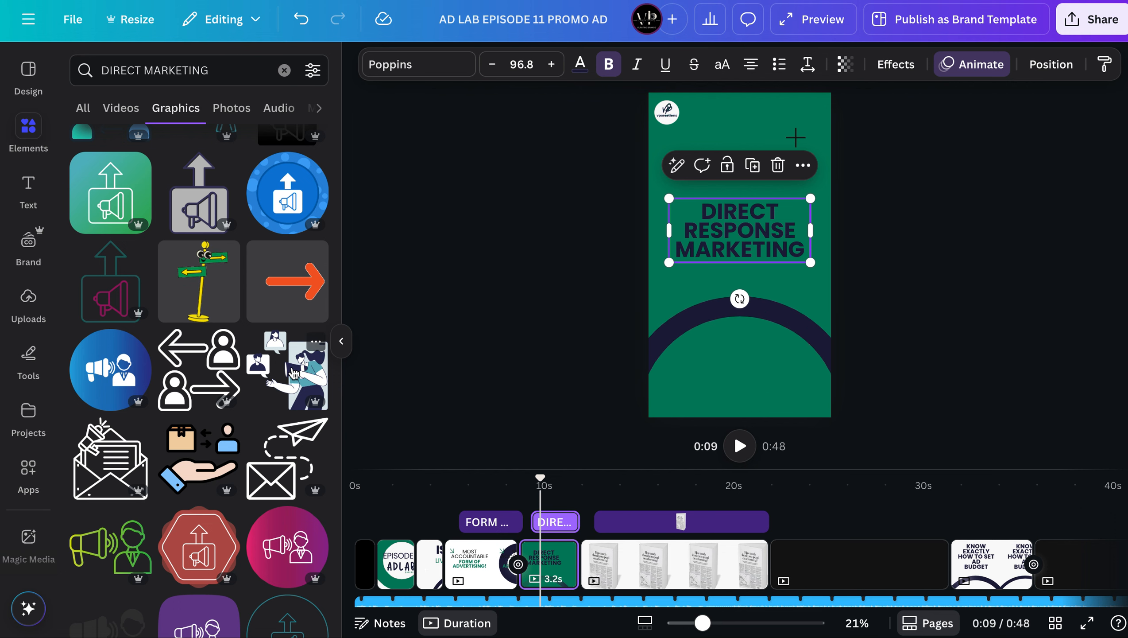
scroll(293, 373, "down", 3)
scroll(293, 373, "down", 6)
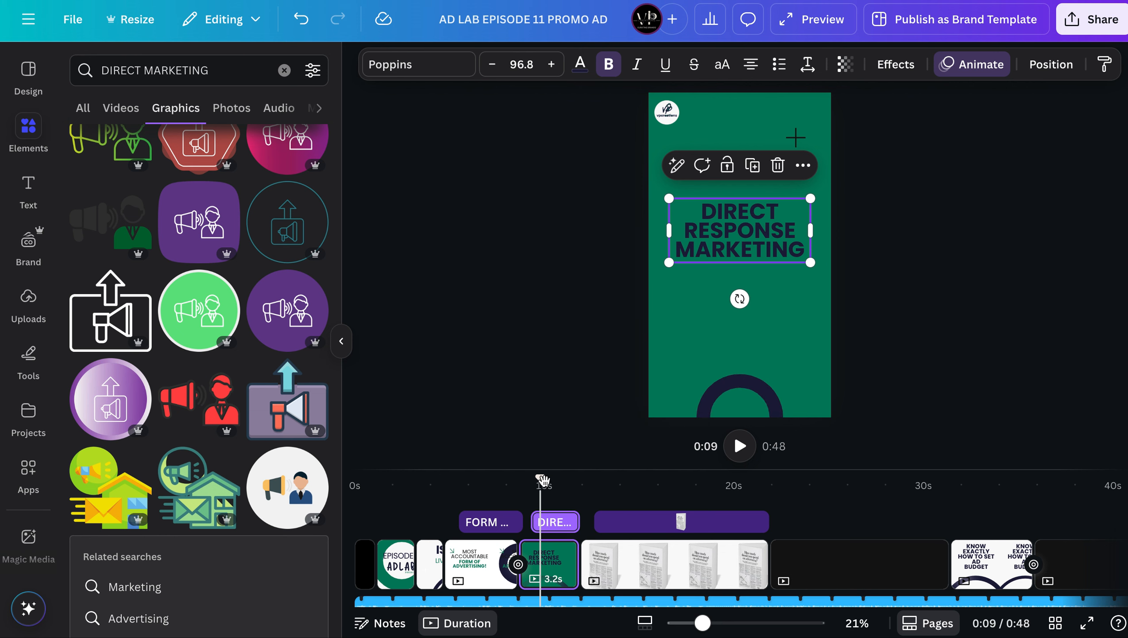
Move the red sound clip under the green page earlier to about 9 s and play that transition from 0:08
left_click(514, 486)
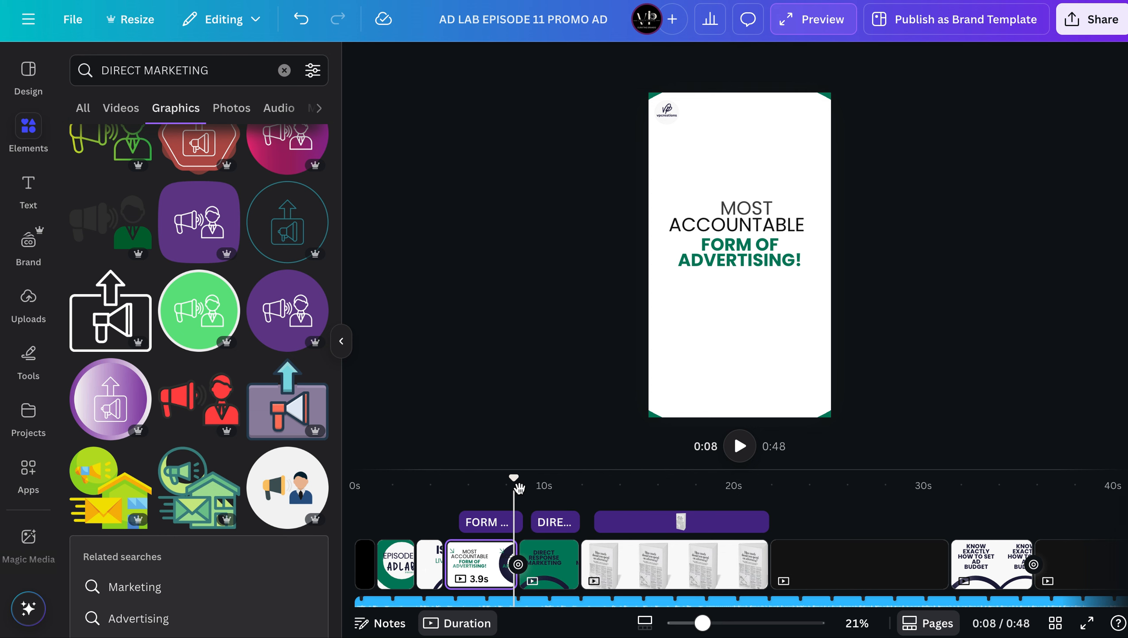
scroll(519, 514, "down", 3)
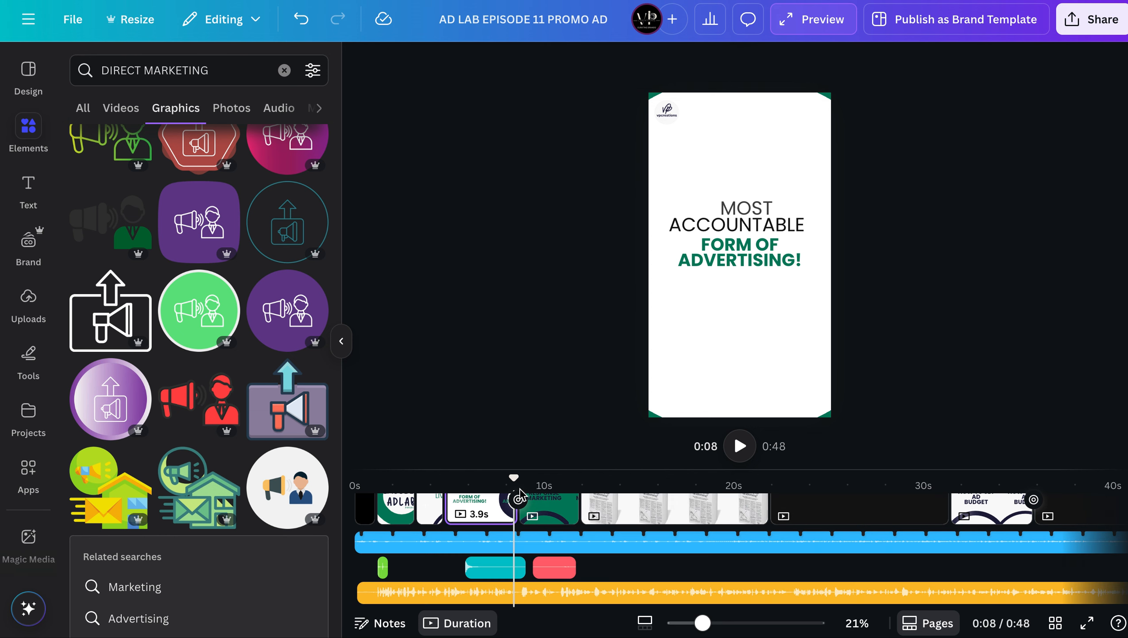
left_click(561, 567)
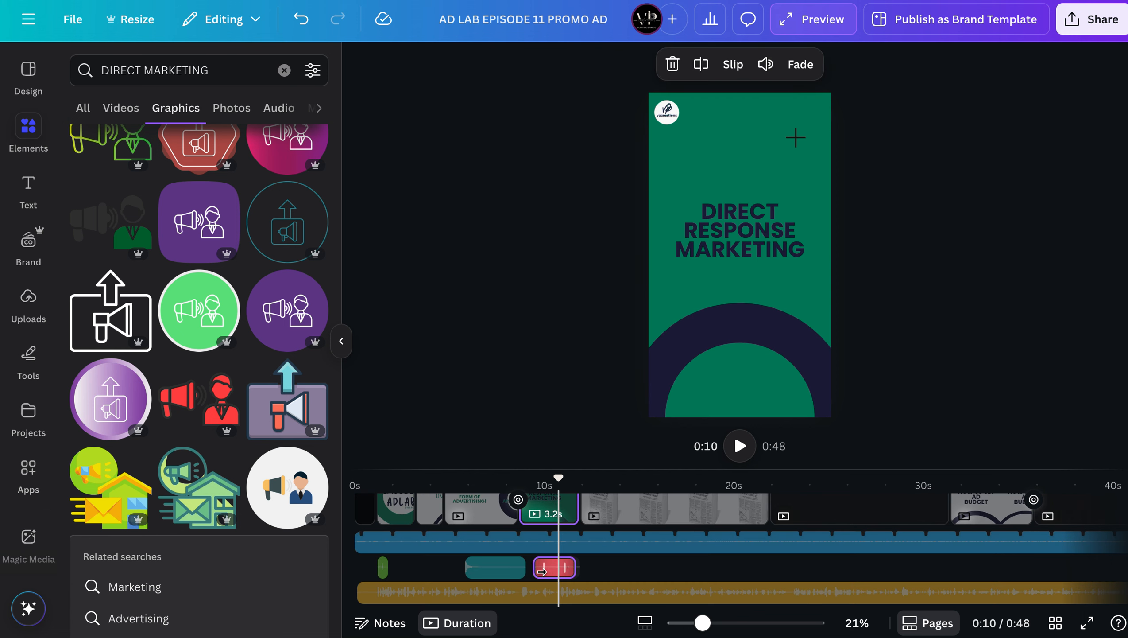
left_click_drag(538, 571, 530, 571)
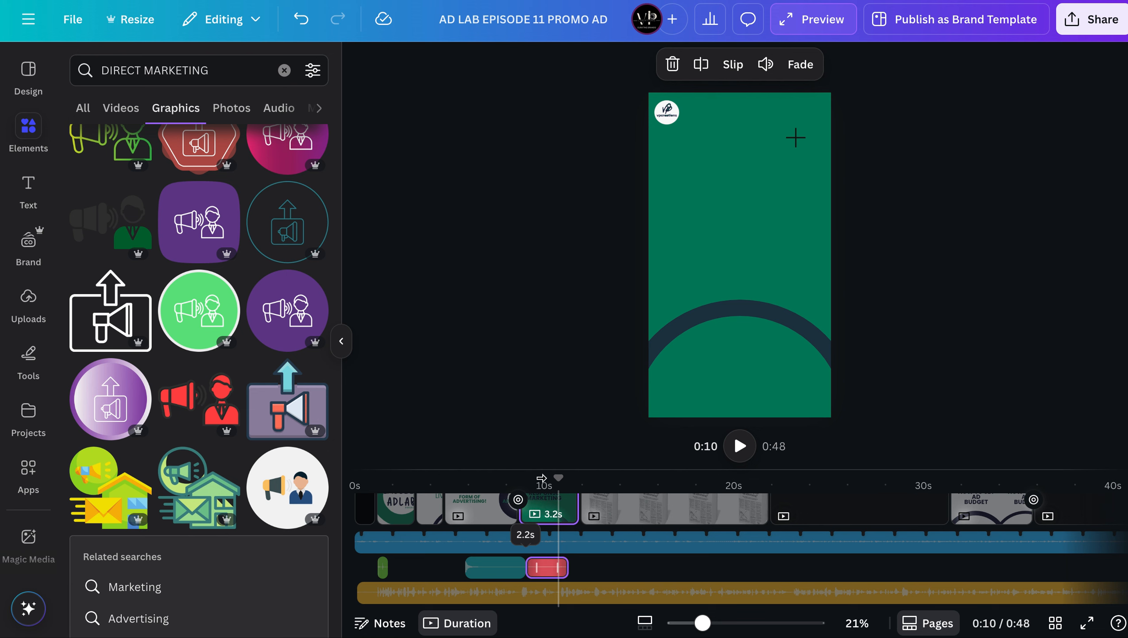
left_click_drag(526, 477, 509, 486)
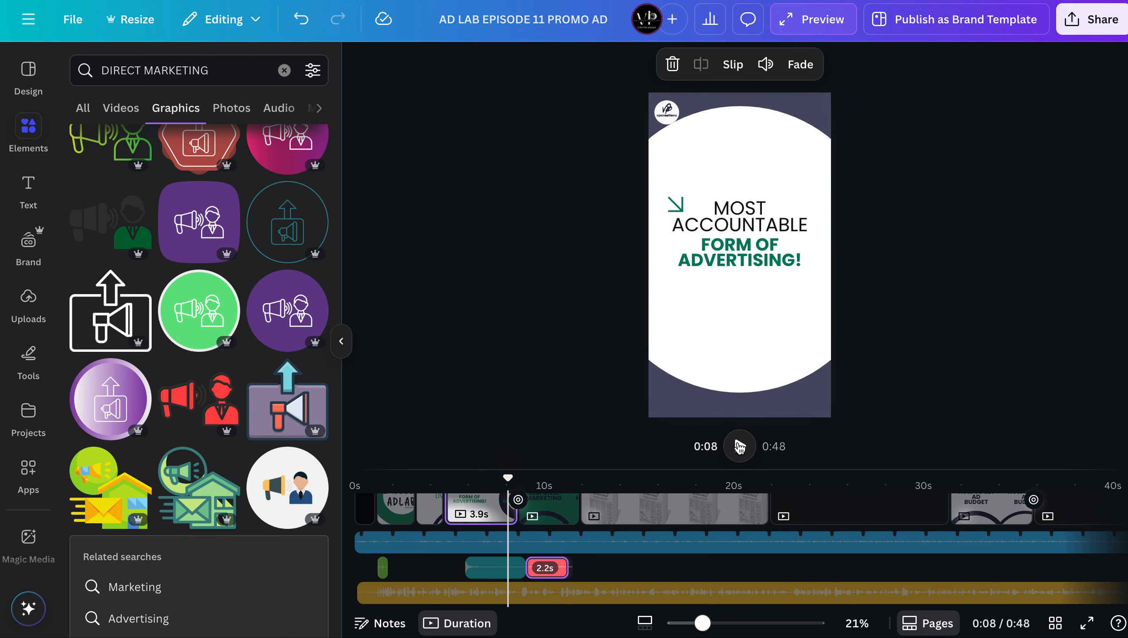
left_click(740, 446)
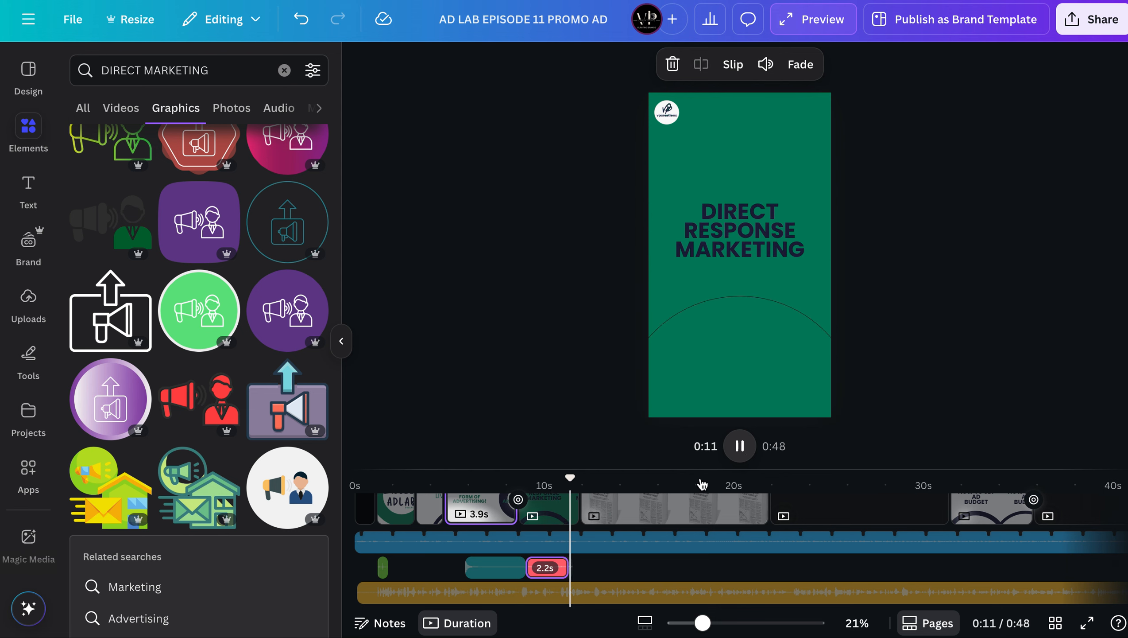
key("space")
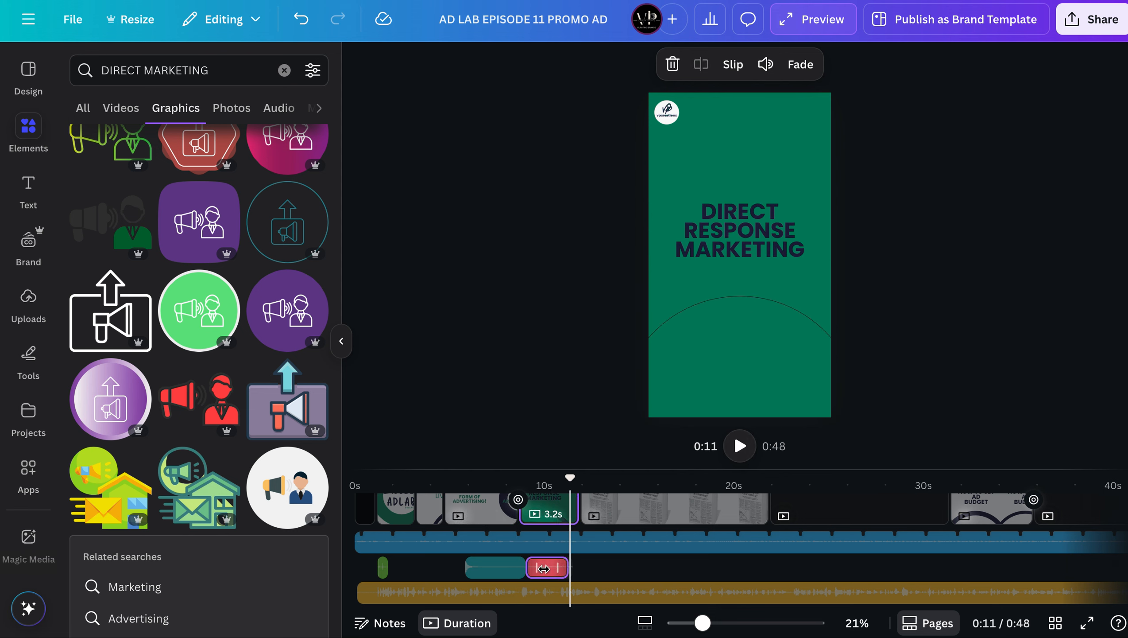
Trim the end of the teal sound clip under the "MOST ACCOUNTABLE" page to a length of 2.4 s
left_click(514, 567)
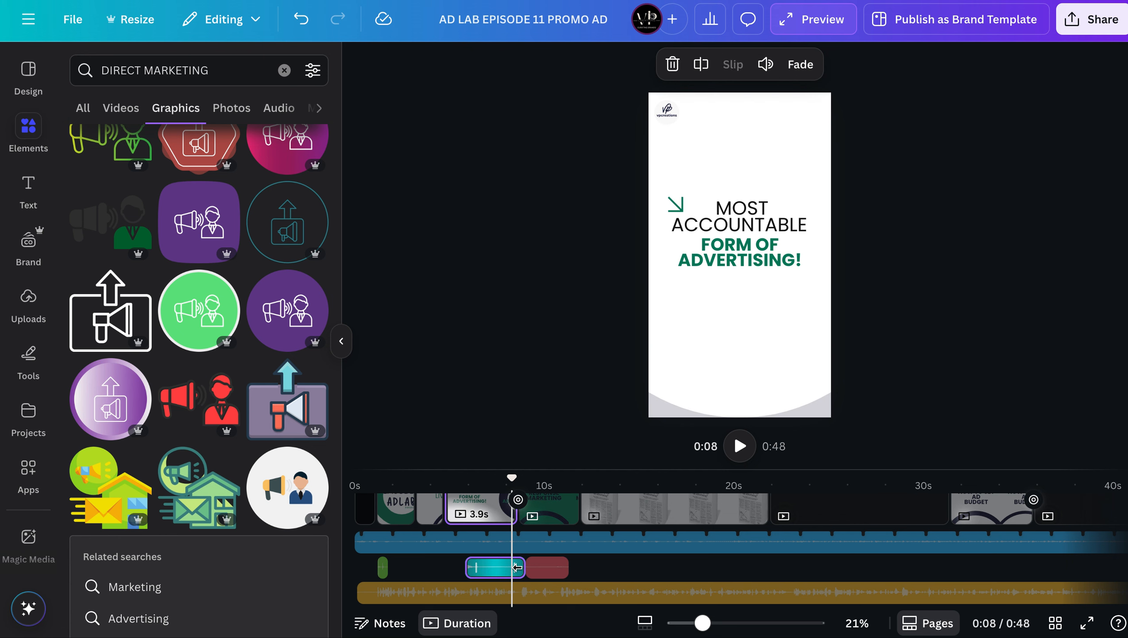
left_click_drag(515, 567, 501, 568)
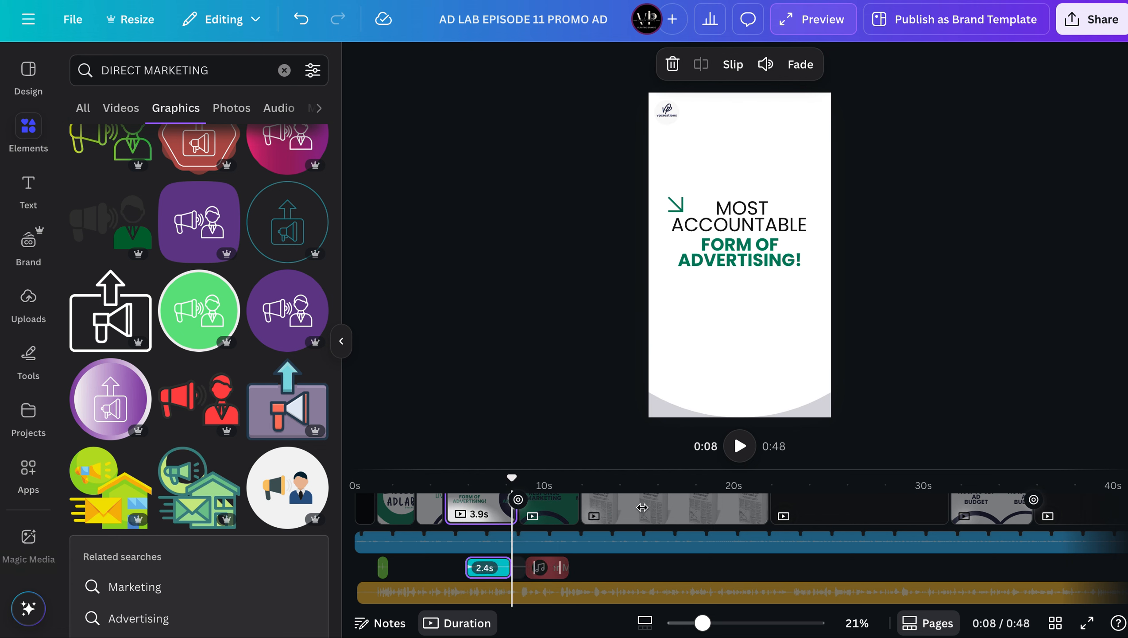
Raise the volume of the red sound clip under the green page to 125
left_click(549, 568)
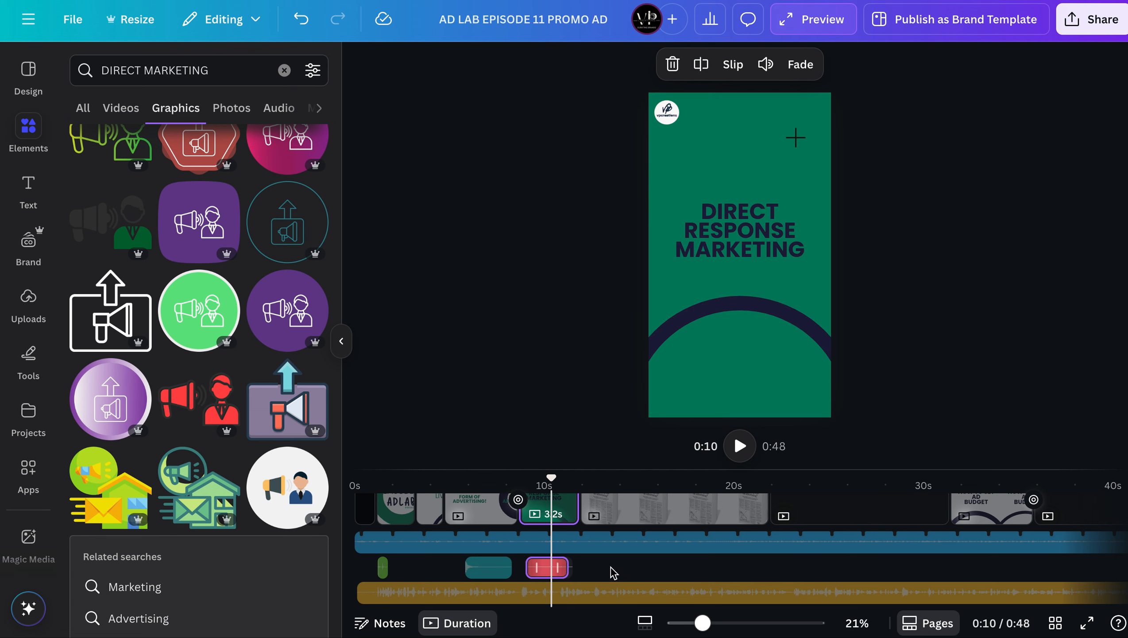
left_click(766, 65)
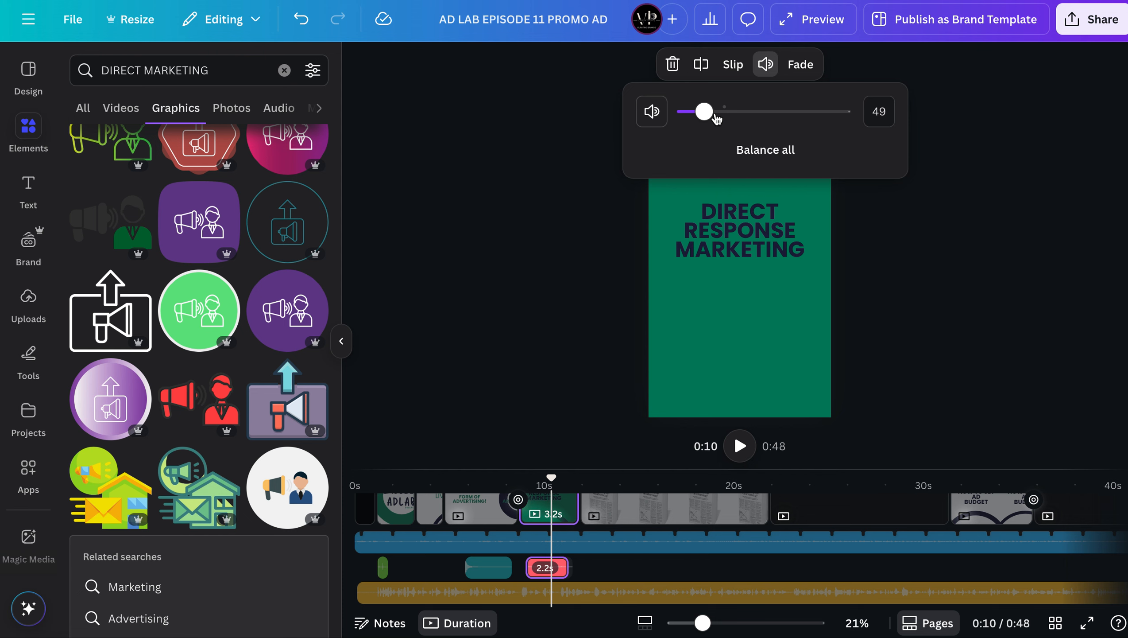
left_click_drag(715, 118, 734, 112)
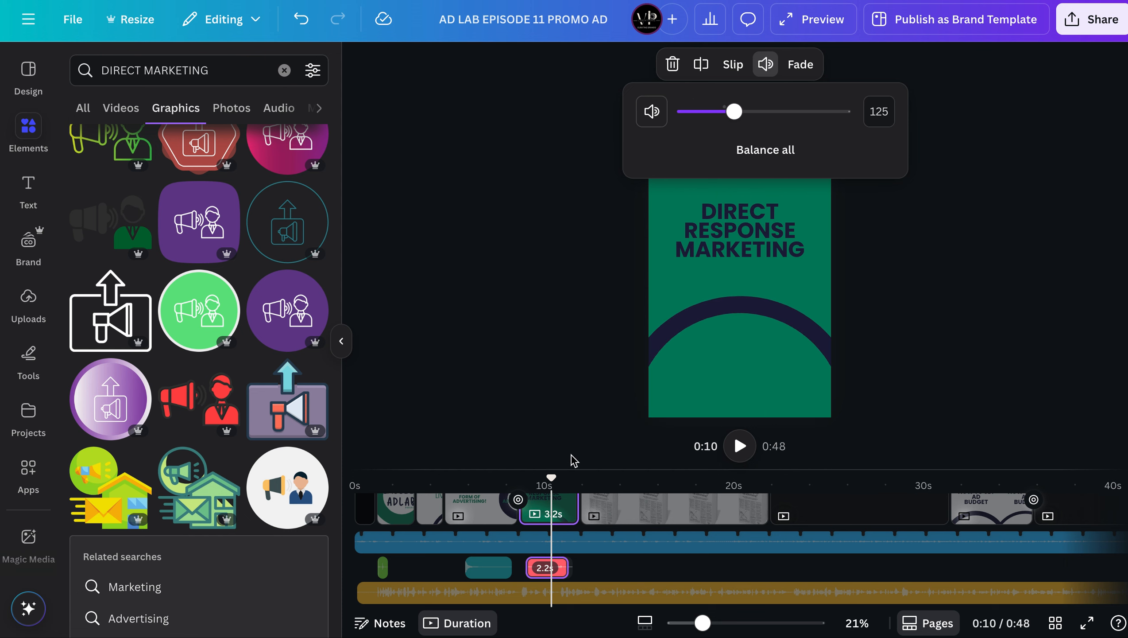
left_click(612, 572)
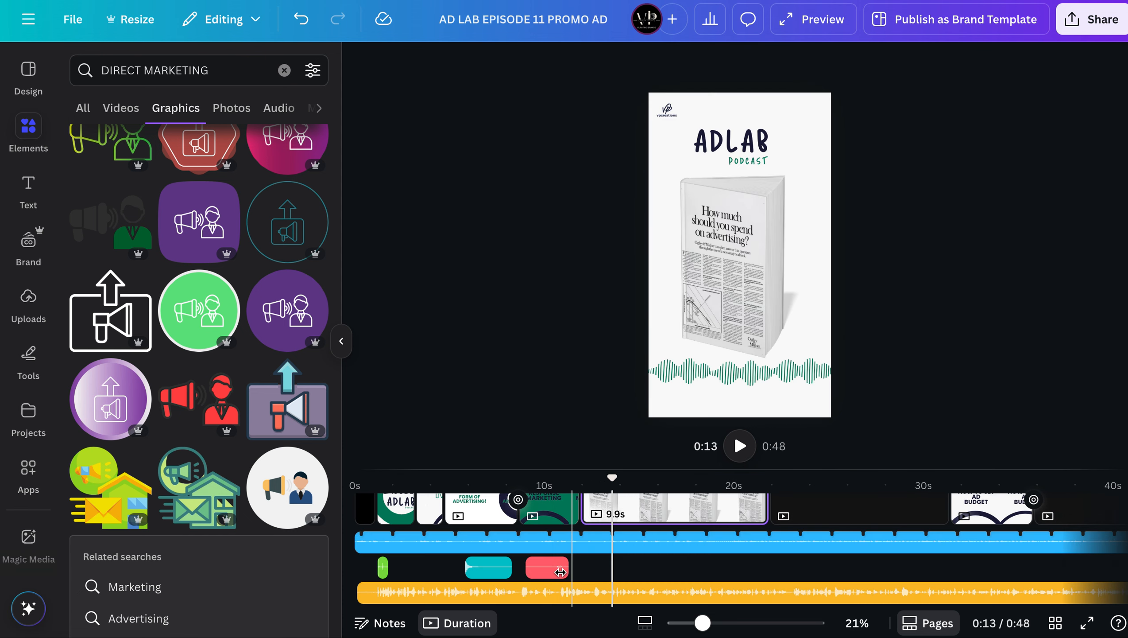
Adjust both ends of the red sound clip under the green page to a length of 1.7 s and play the transition from 0:08
left_click(602, 567)
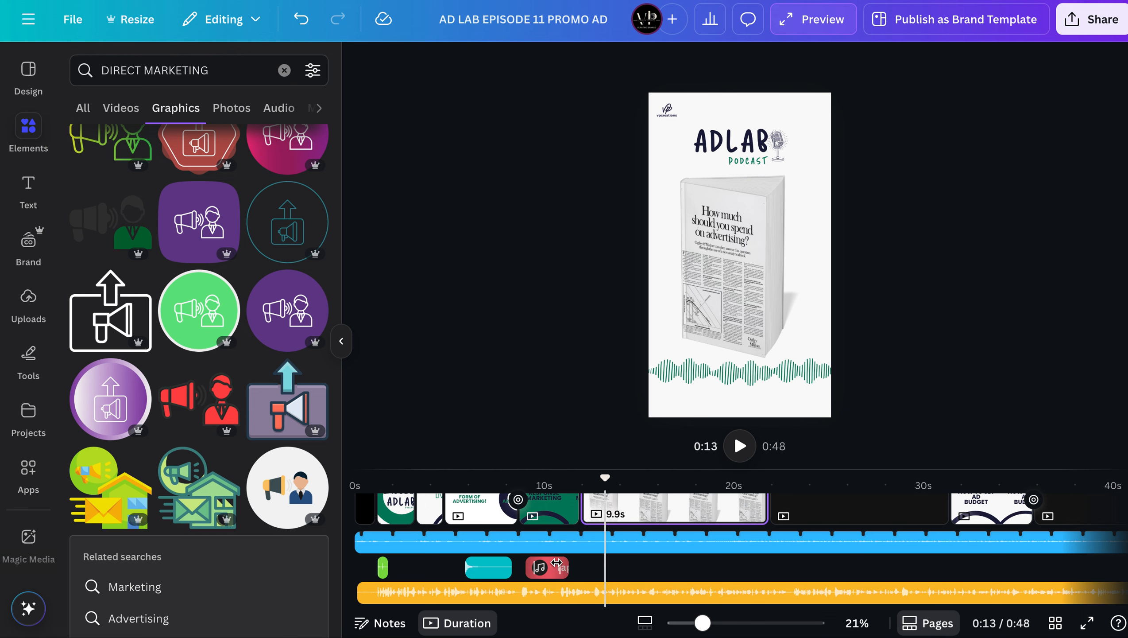
mouse_move(557, 563)
left_mouse_down()
mouse_move(546, 565)
mouse_move(557, 564)
left_mouse_up()
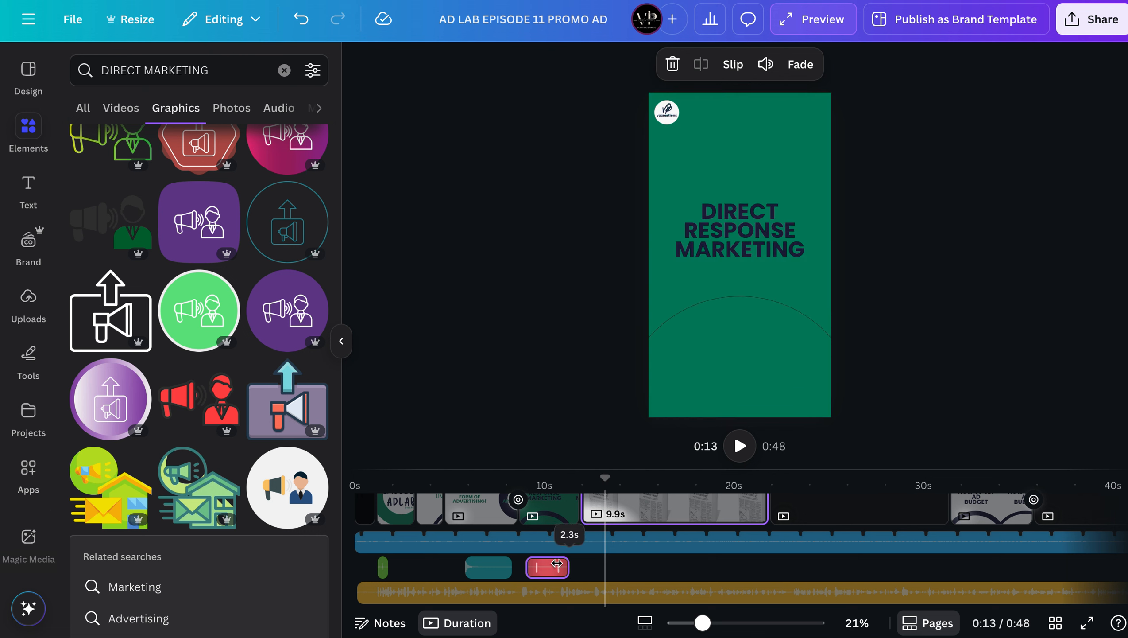
left_click(528, 572)
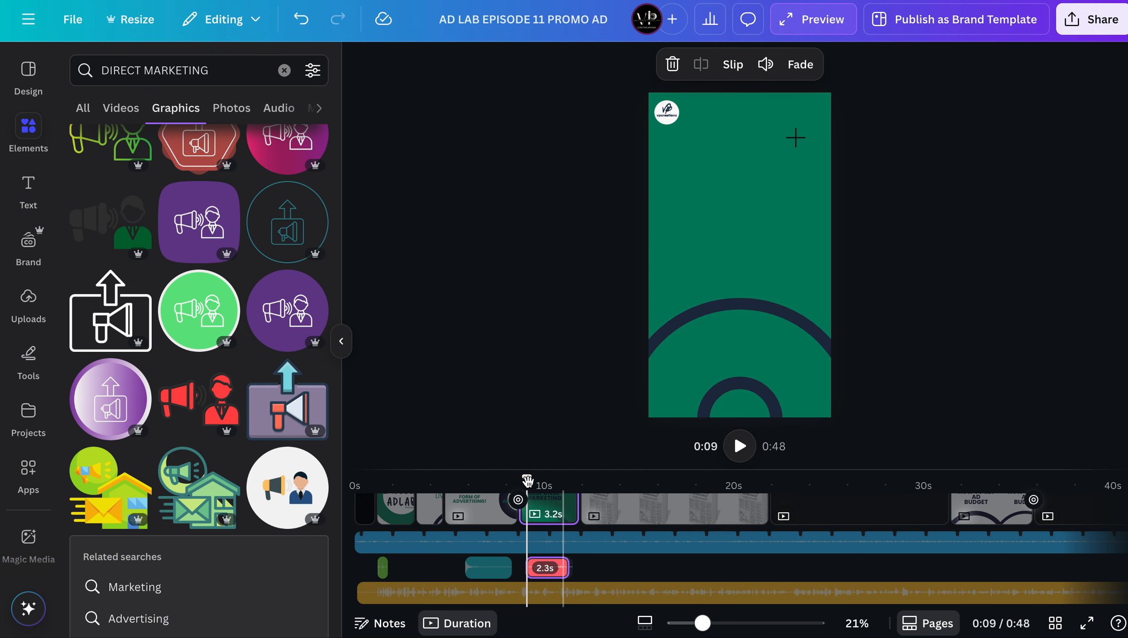
left_click_drag(526, 477, 520, 477)
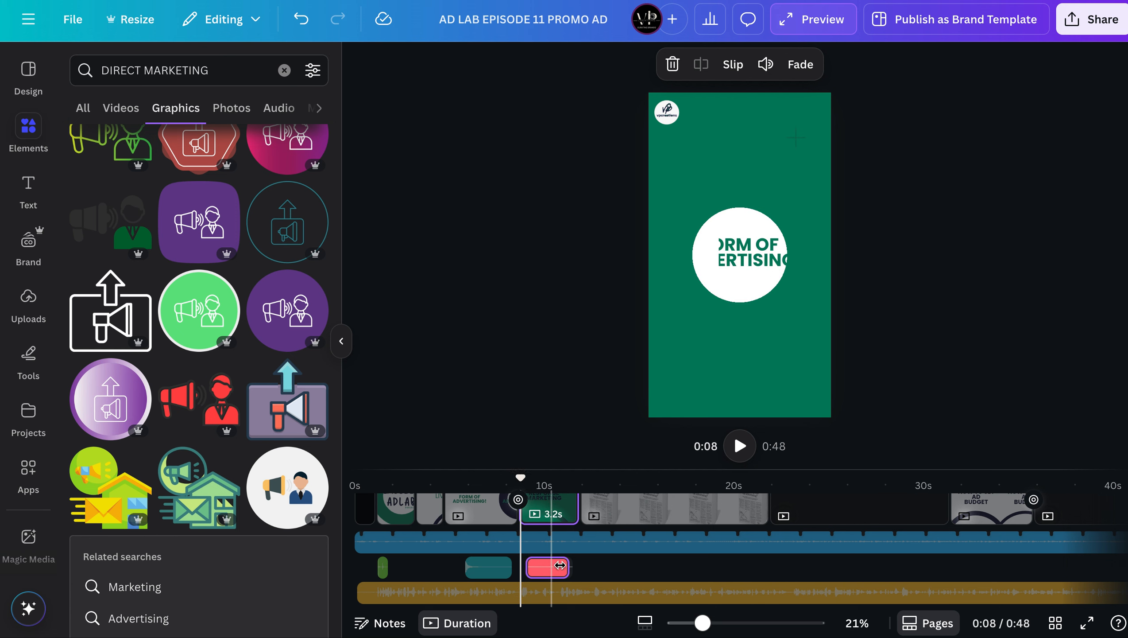
mouse_move(548, 567)
left_mouse_down()
mouse_move(538, 567)
mouse_move(554, 567)
left_mouse_up()
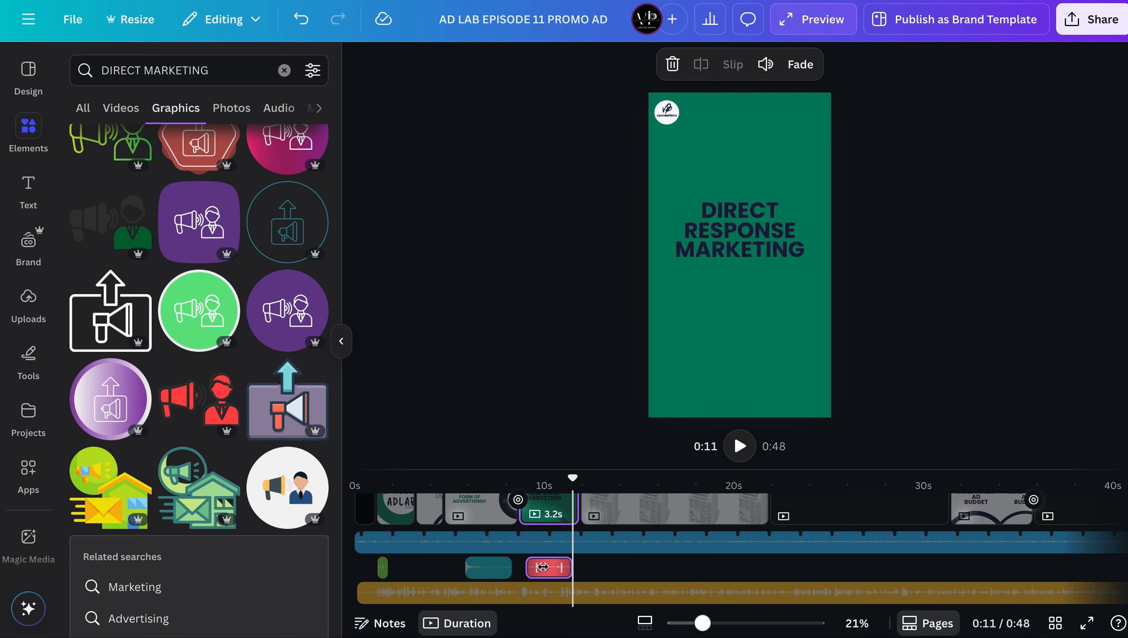
left_click_drag(544, 567, 557, 566)
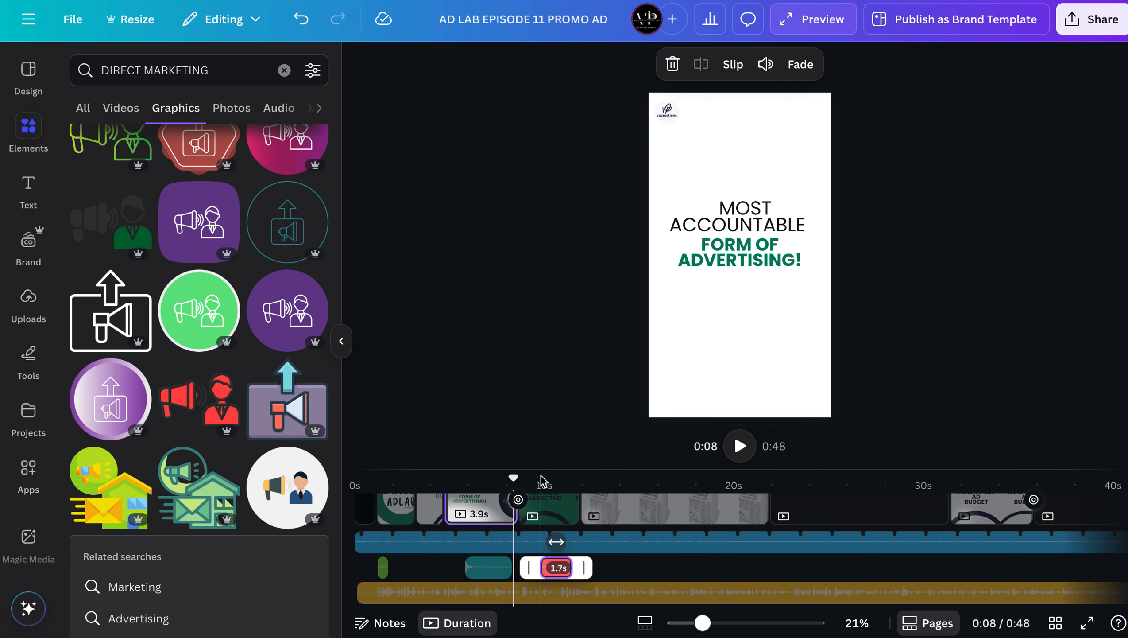
left_click(743, 449)
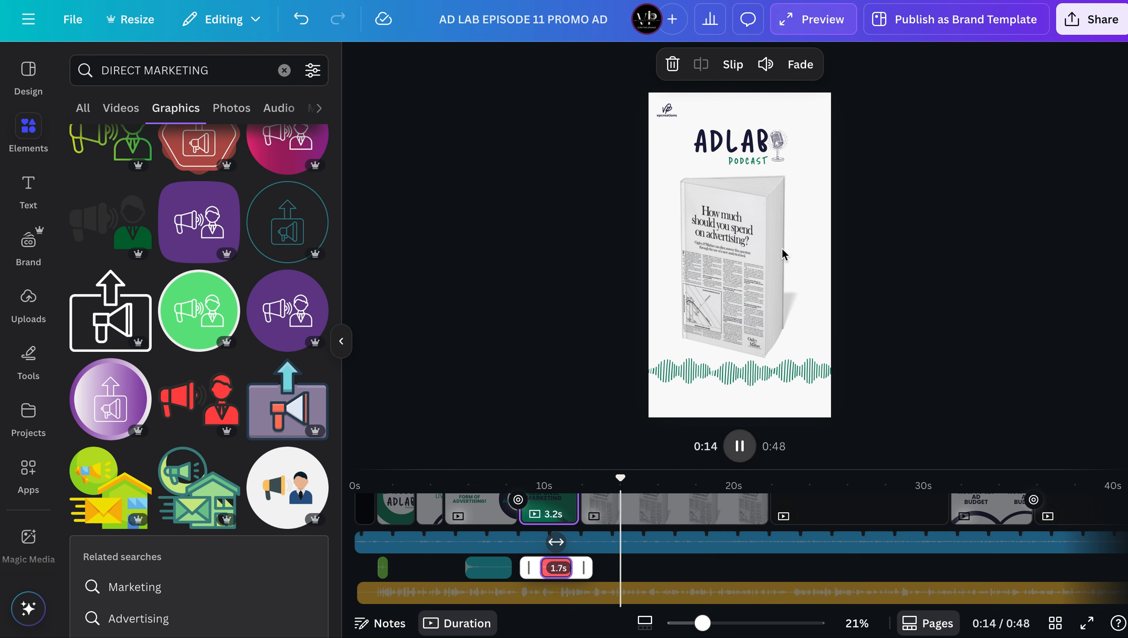
Unlock and delete the "How much should you spend on advertising?" book image on the podcast page at 0:14
left_click(784, 254)
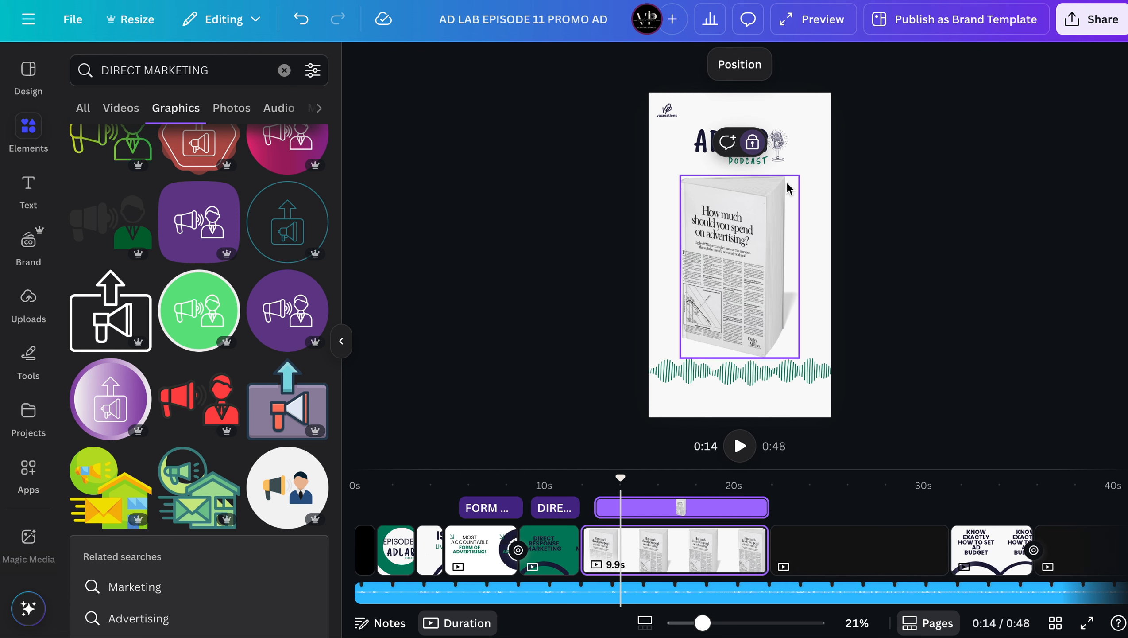
left_click(745, 228)
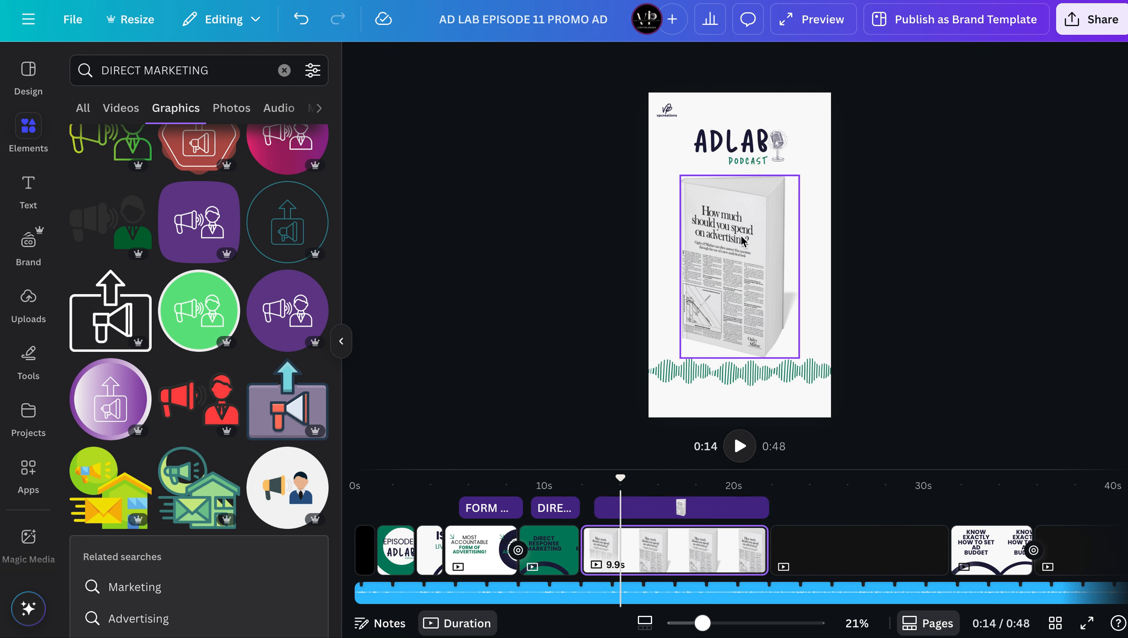
left_click(743, 241)
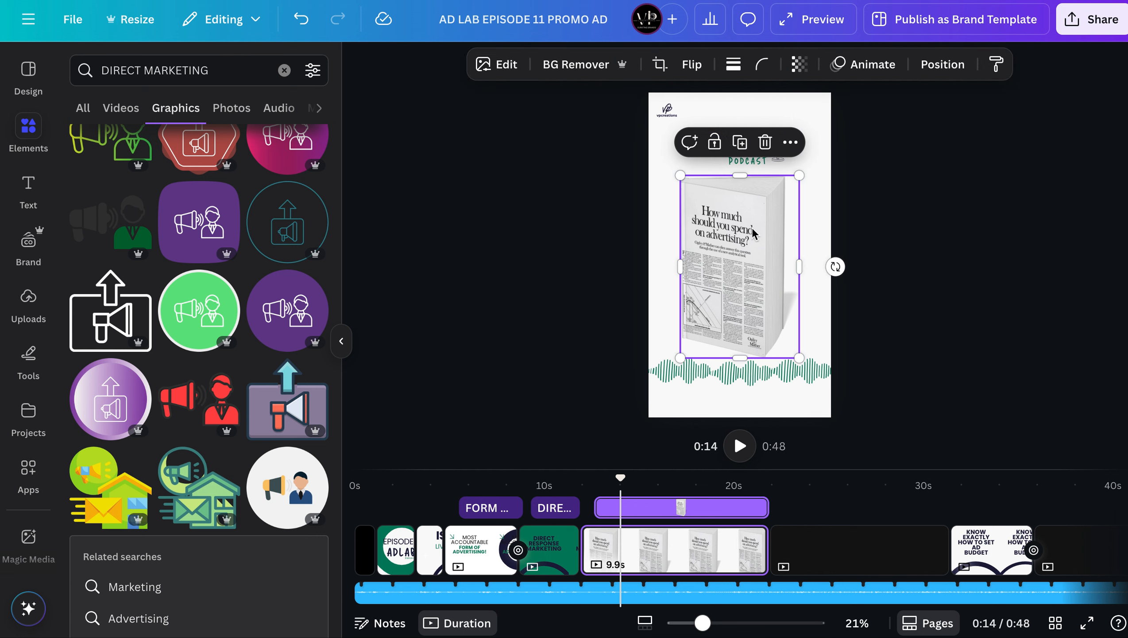
key("Delete")
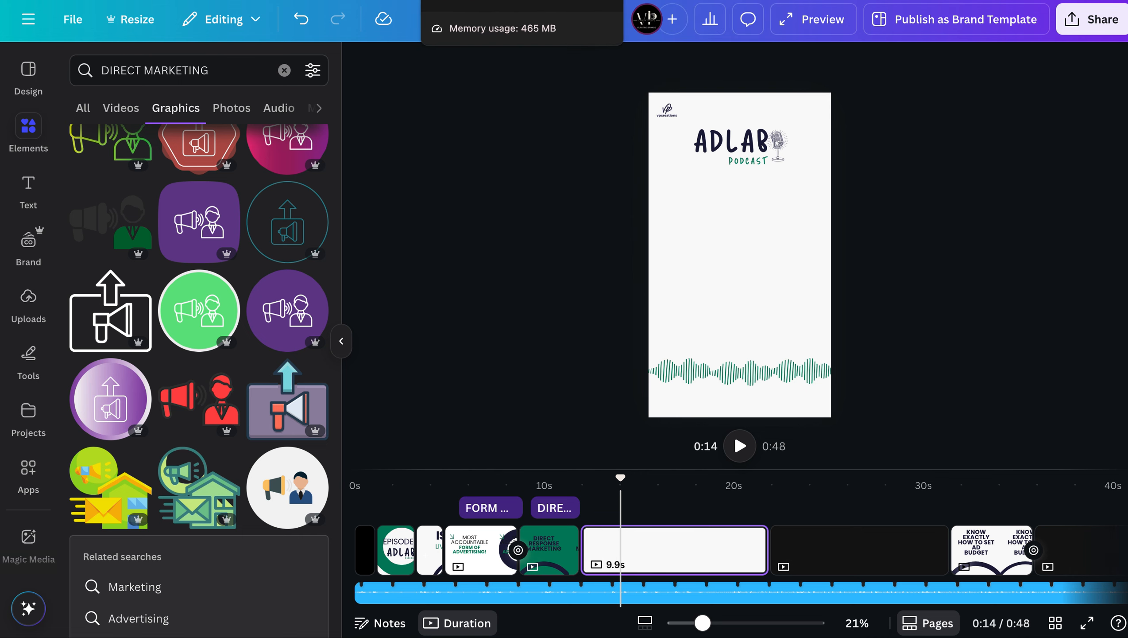
Switch to the Canva home list of designs, find "ADLAB EPISODE YOUTUBE FLYERS" and open it
left_click(469, 1)
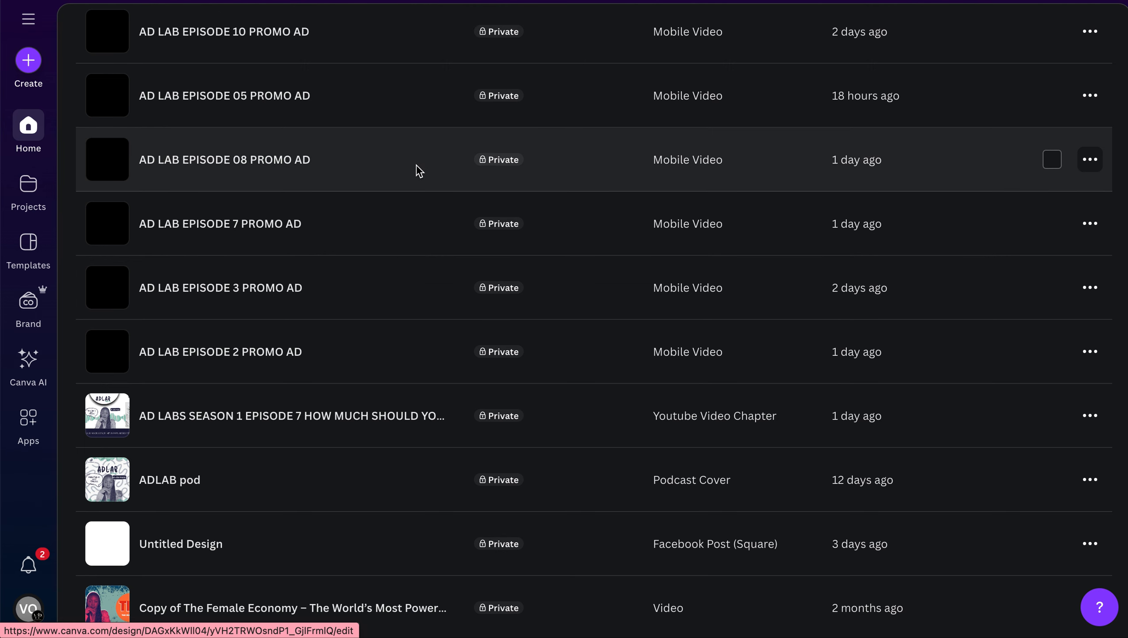
scroll(419, 171, "down", 2)
scroll(419, 171, "up", 8)
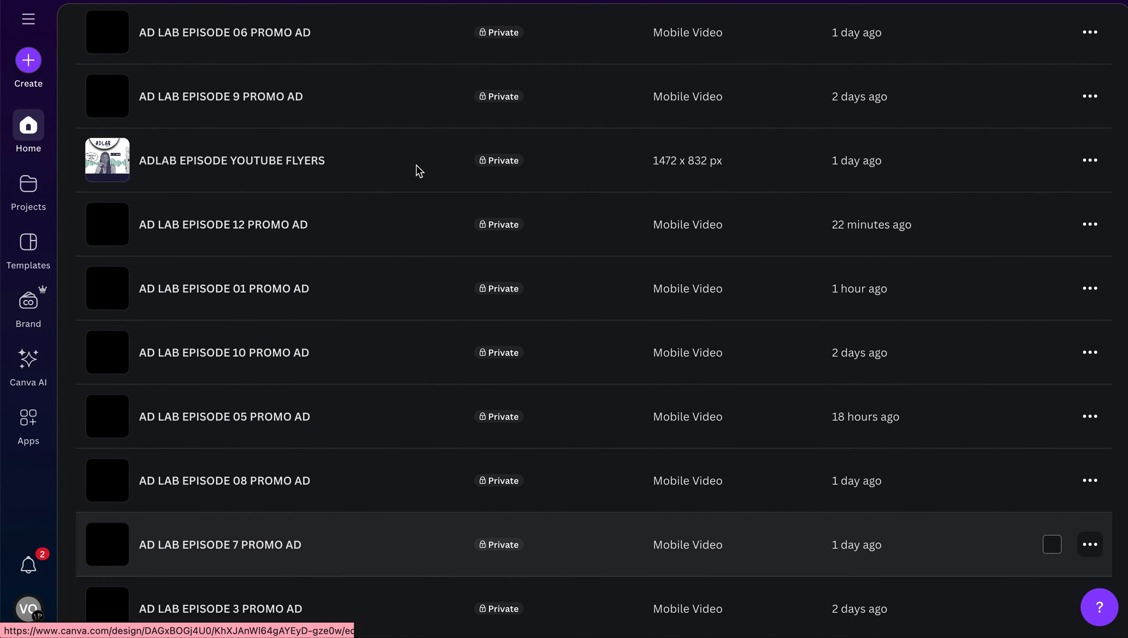
scroll(420, 171, "up", 5)
scroll(420, 171, "down", 7)
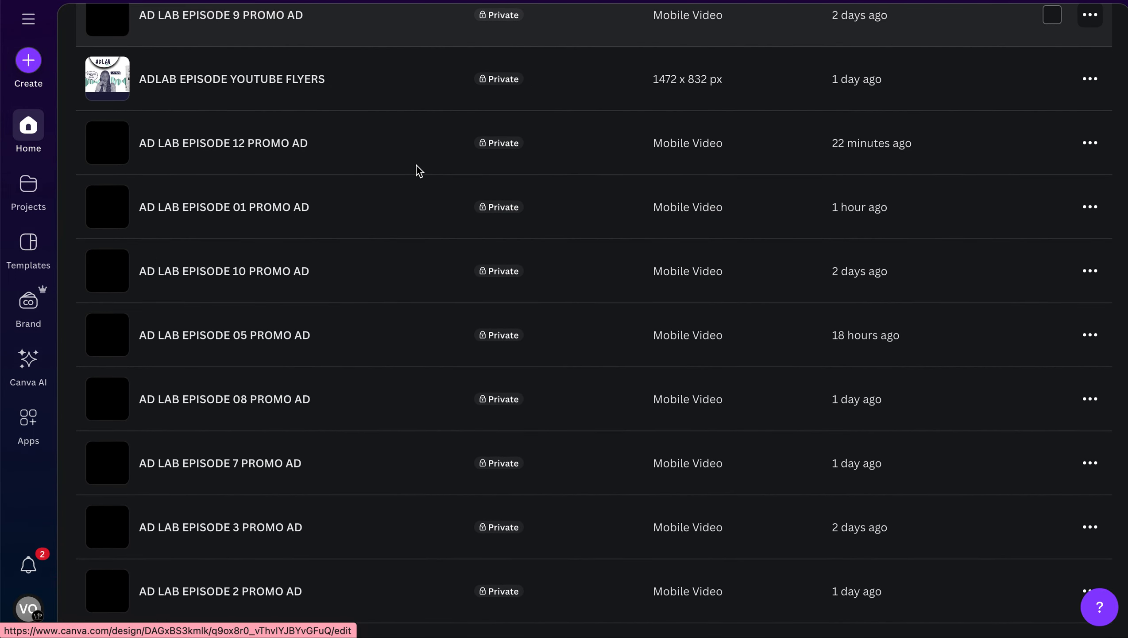
scroll(420, 171, "down", 5)
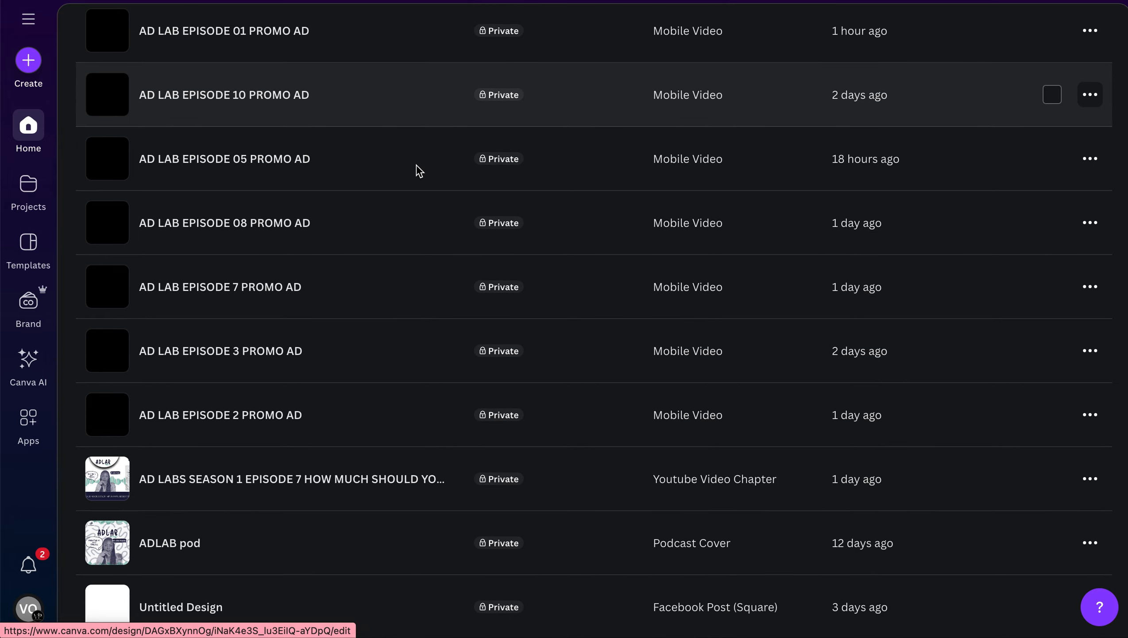
scroll(419, 171, "down", 2)
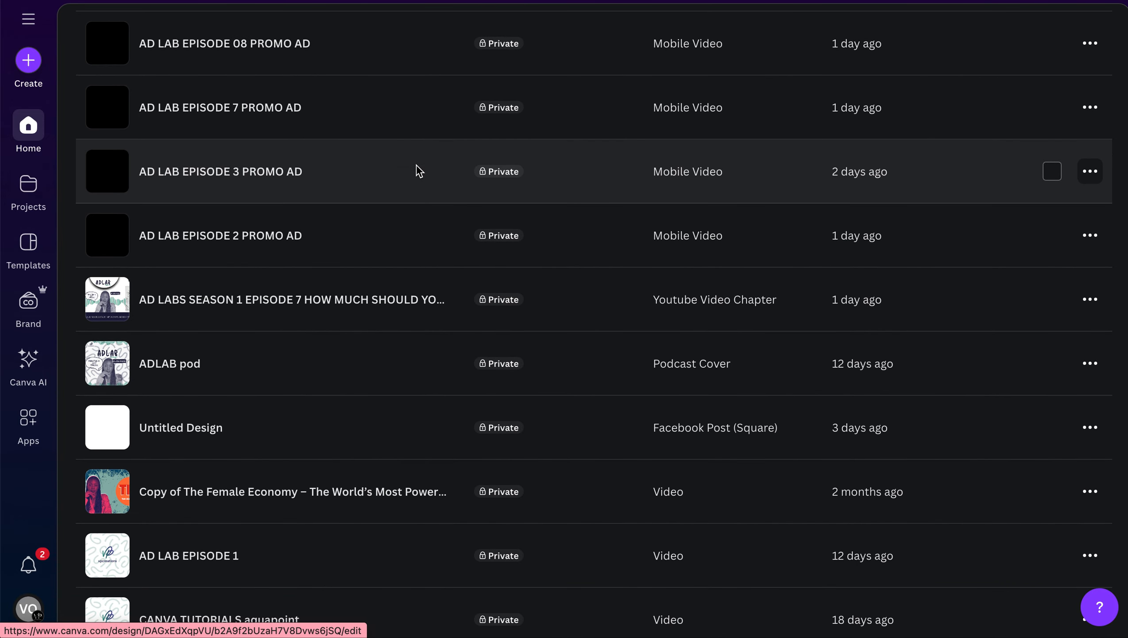
scroll(419, 174, "down", 2)
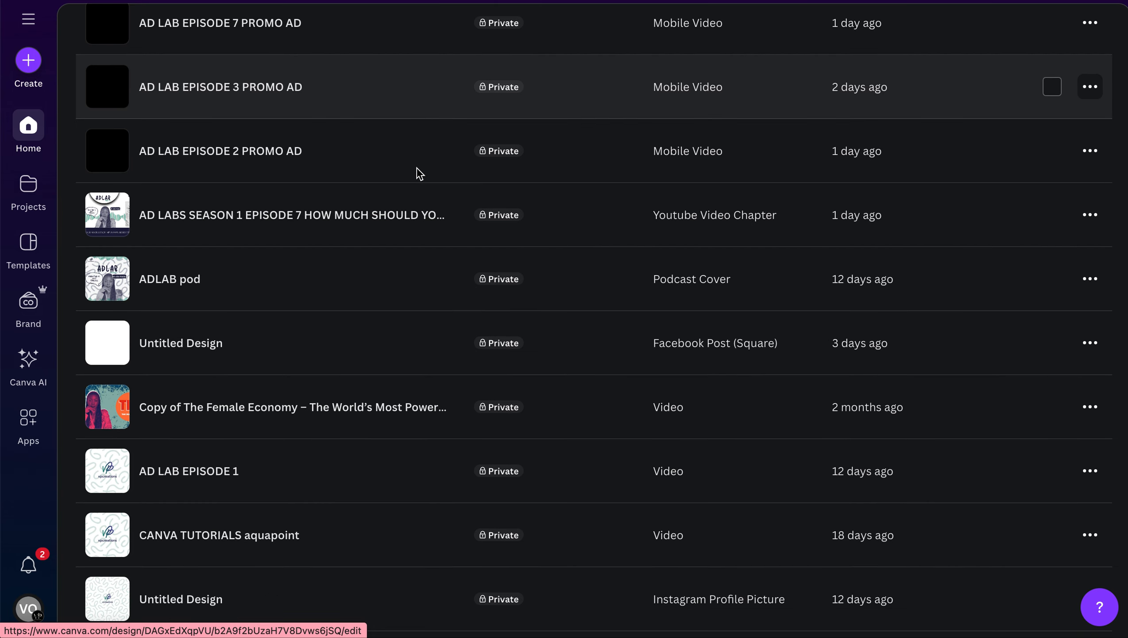
scroll(420, 173, "up", 6)
scroll(420, 174, "up", 4)
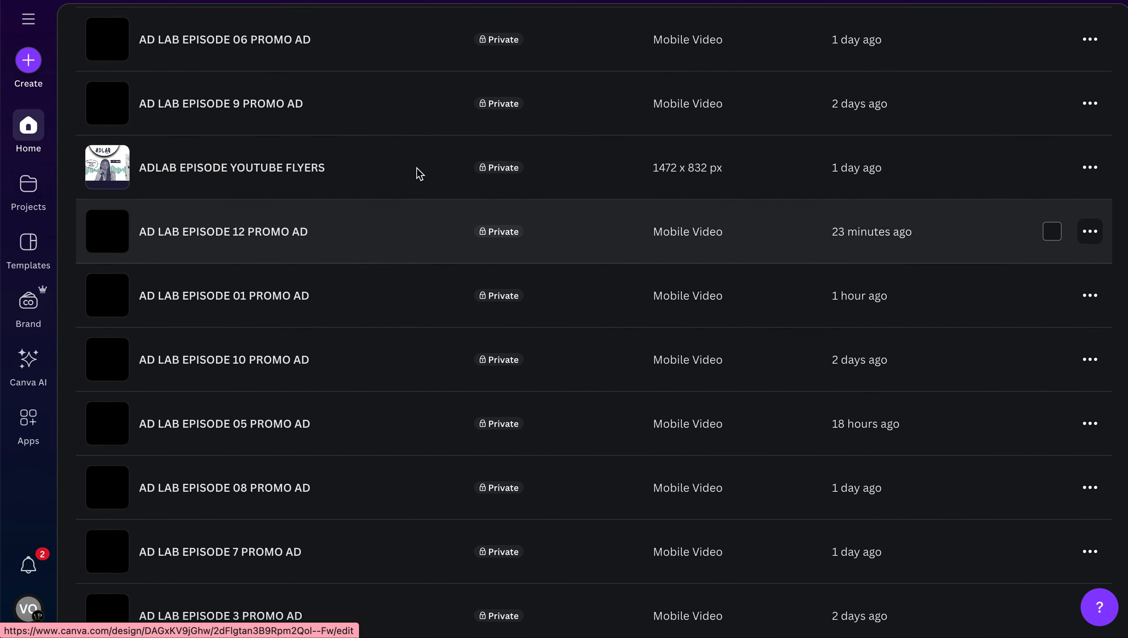
left_click(417, 167)
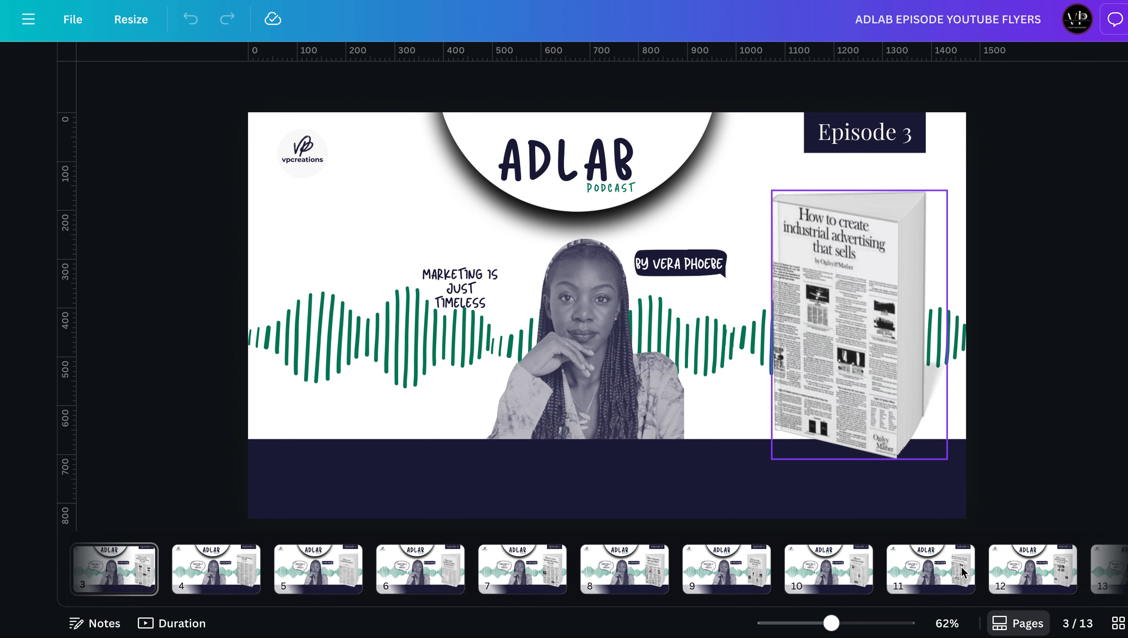
Copy the book mockup about direct response advertising from the Episode 11 flyer on page 11
left_click(938, 575)
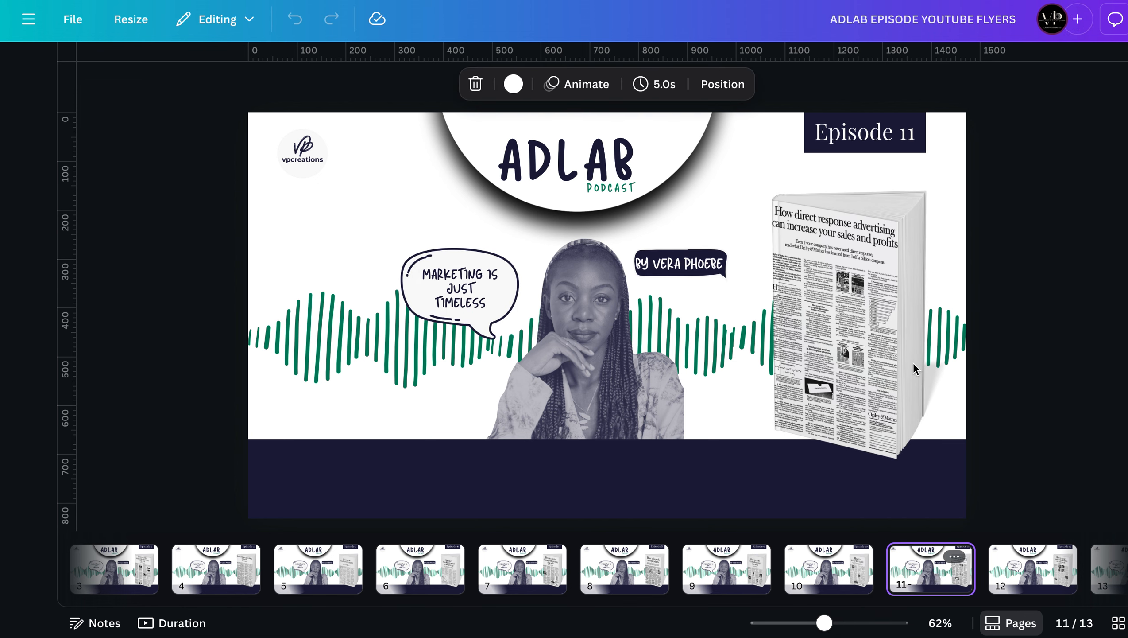
left_click(876, 360)
right_click(901, 349)
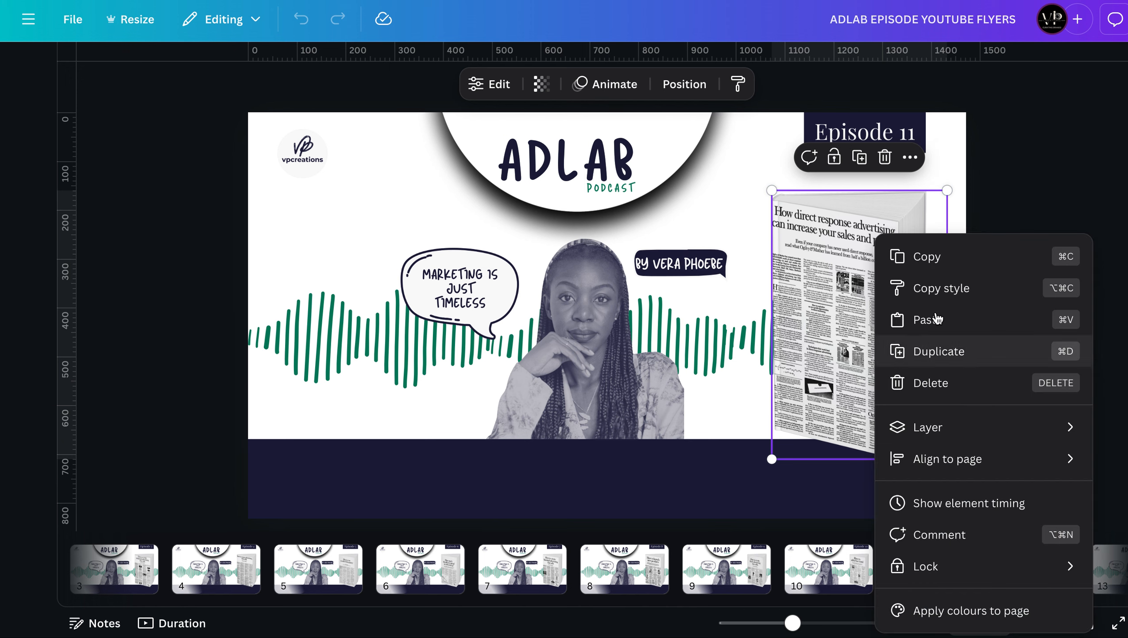
left_click(926, 257)
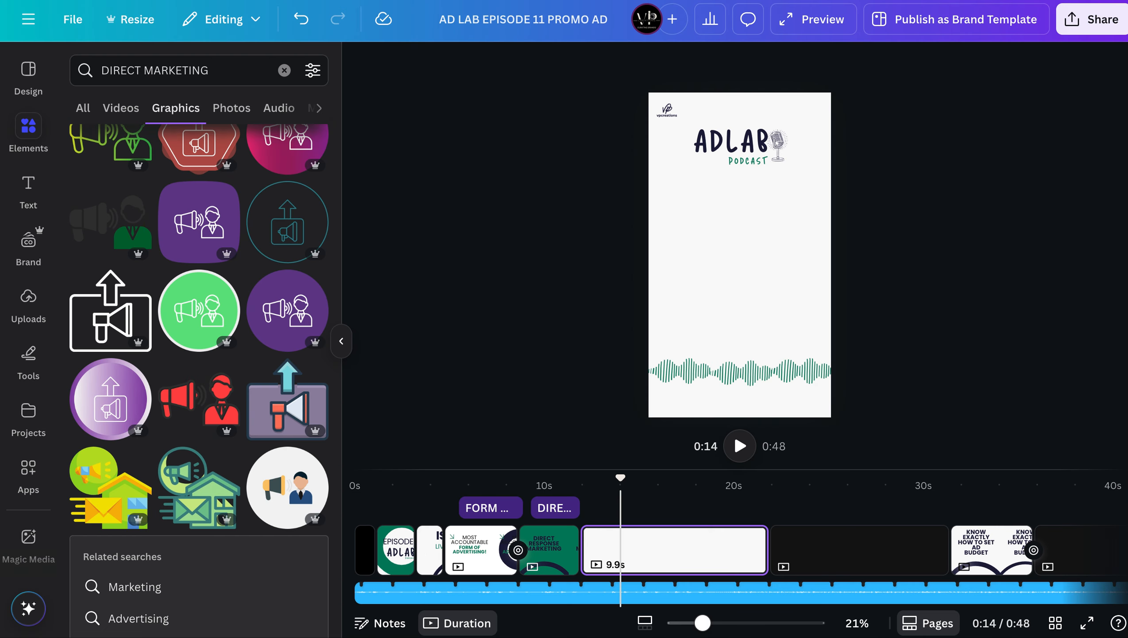
Paste the book mockup onto the emptied podcast page of the Episode 11 promo, place it below the ADLAB logo and enlarge it
right_click(704, 237)
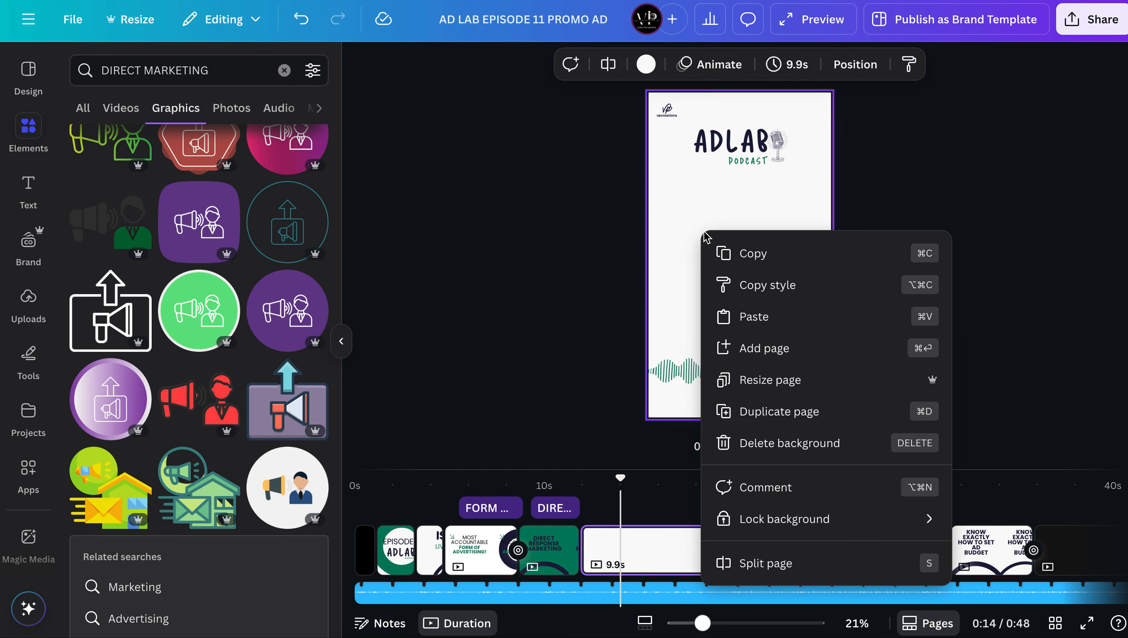
left_click(757, 316)
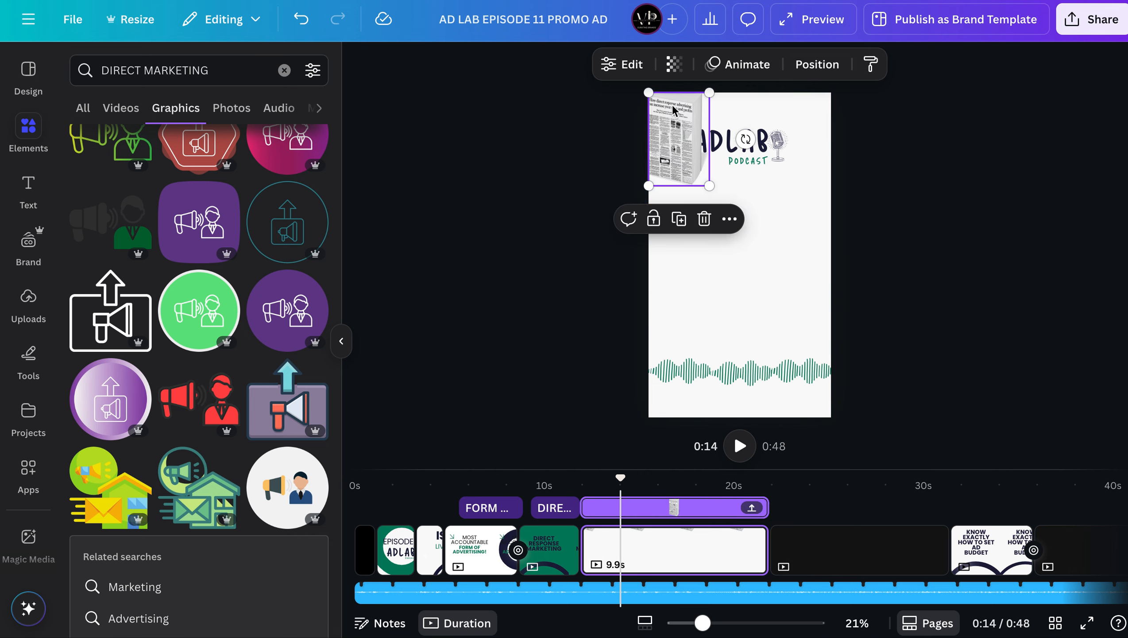
left_click_drag(675, 122, 689, 217)
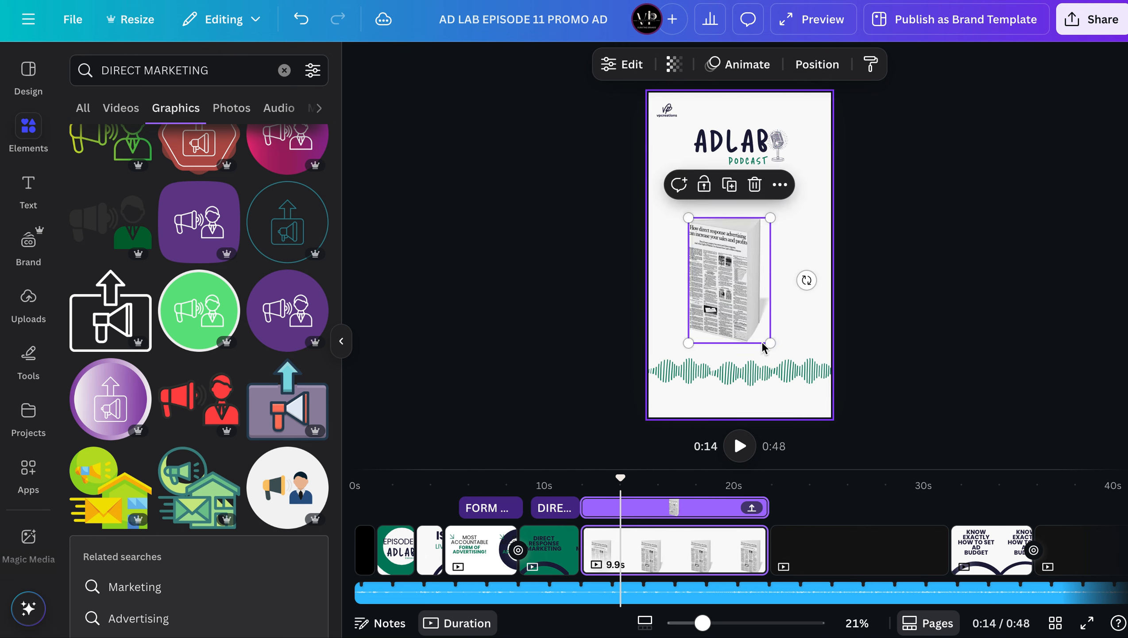
mouse_move(771, 342)
left_mouse_down()
mouse_move(787, 359)
mouse_move(751, 341)
left_mouse_up()
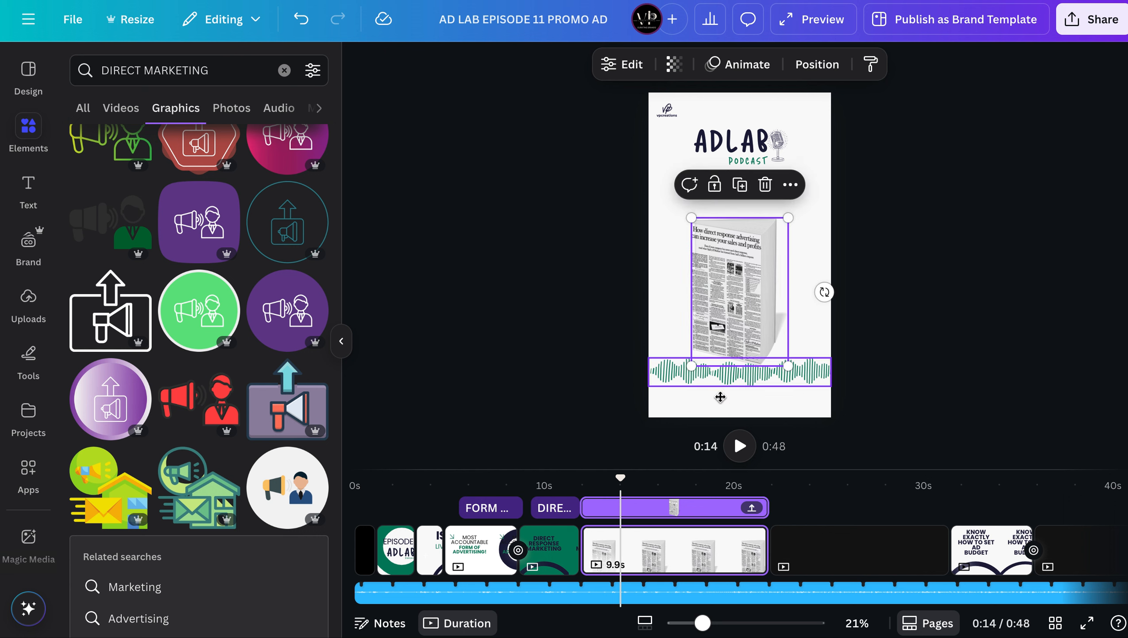
Move the green sound wave further down the podcast page and shift the book mockup slightly down and to the right
left_click_drag(722, 380, 721, 393)
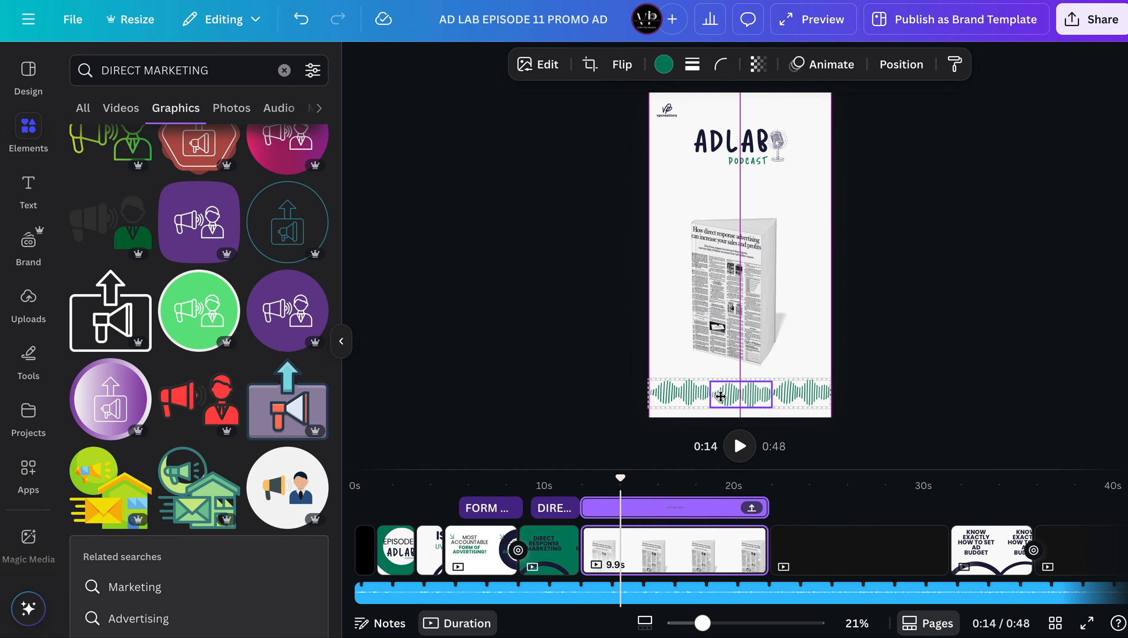
left_click(748, 277)
left_click_drag(748, 278, 768, 289)
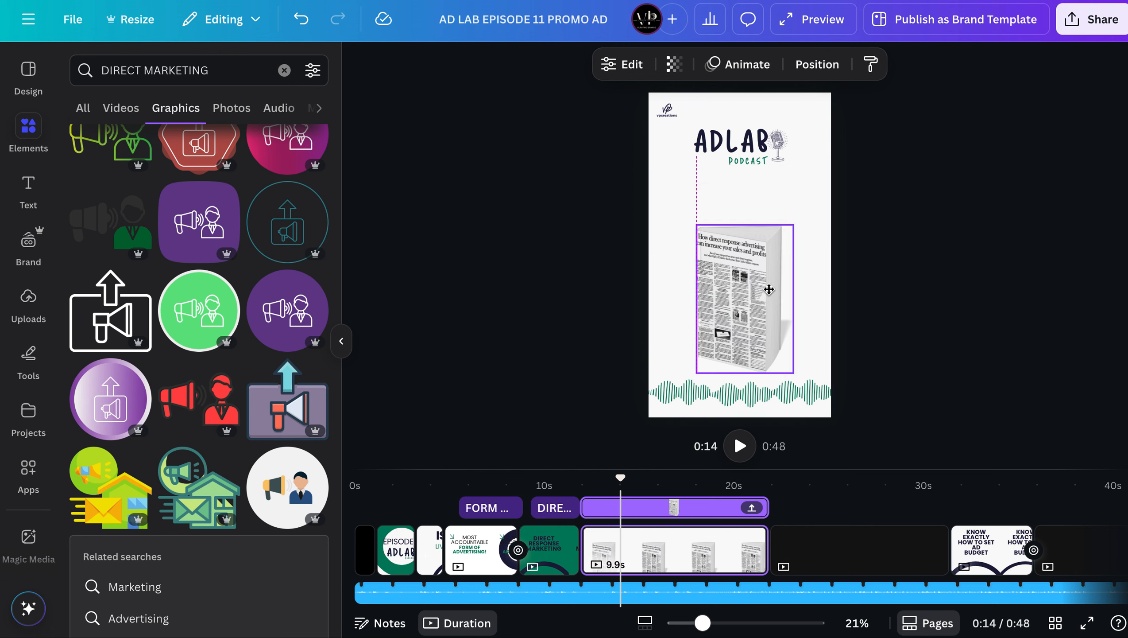
right_click(743, 277)
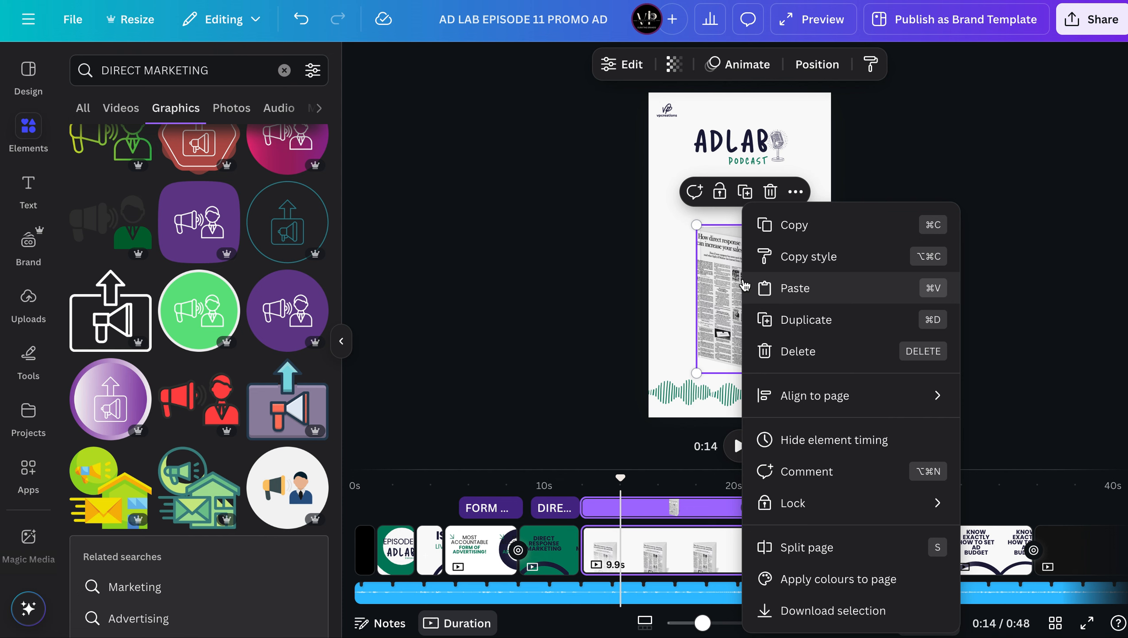
left_click(735, 275)
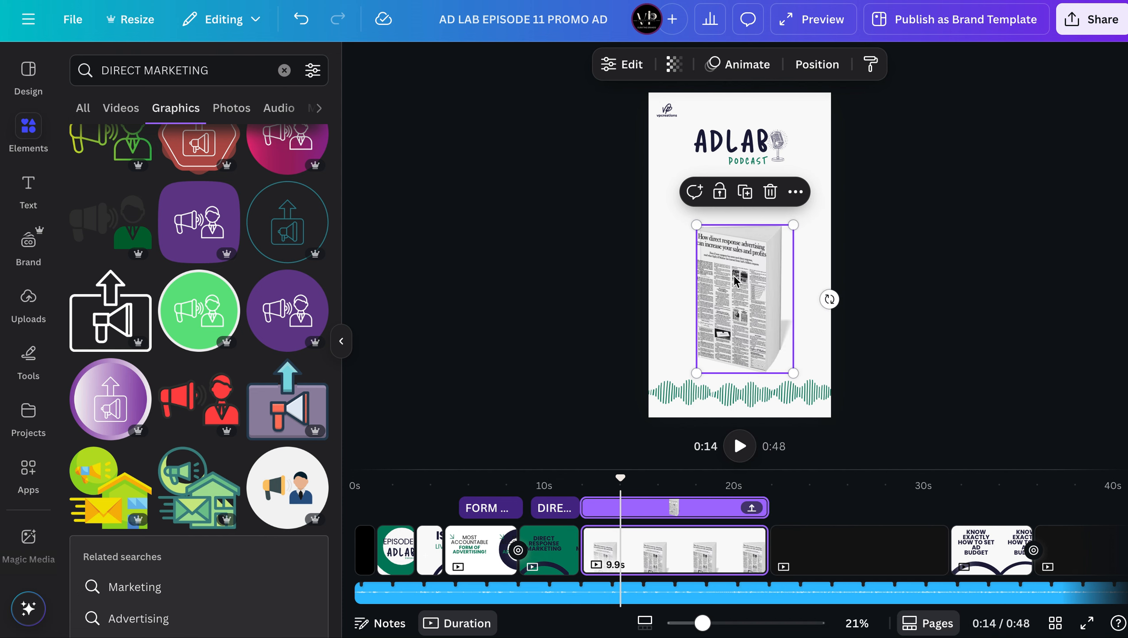
double_click(735, 276)
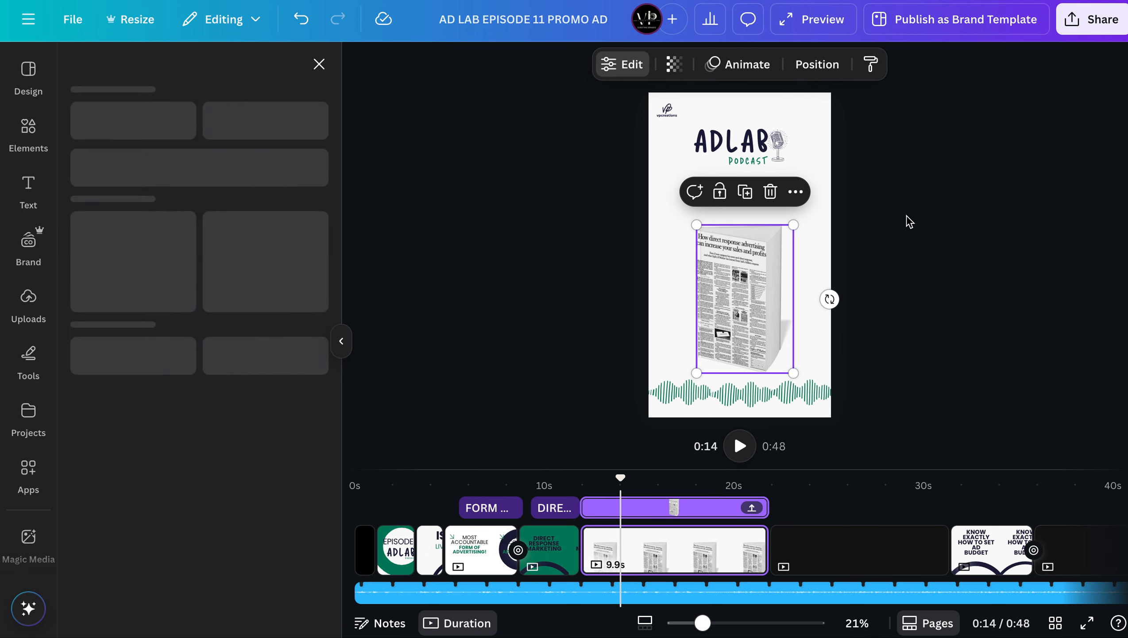
left_click(622, 481)
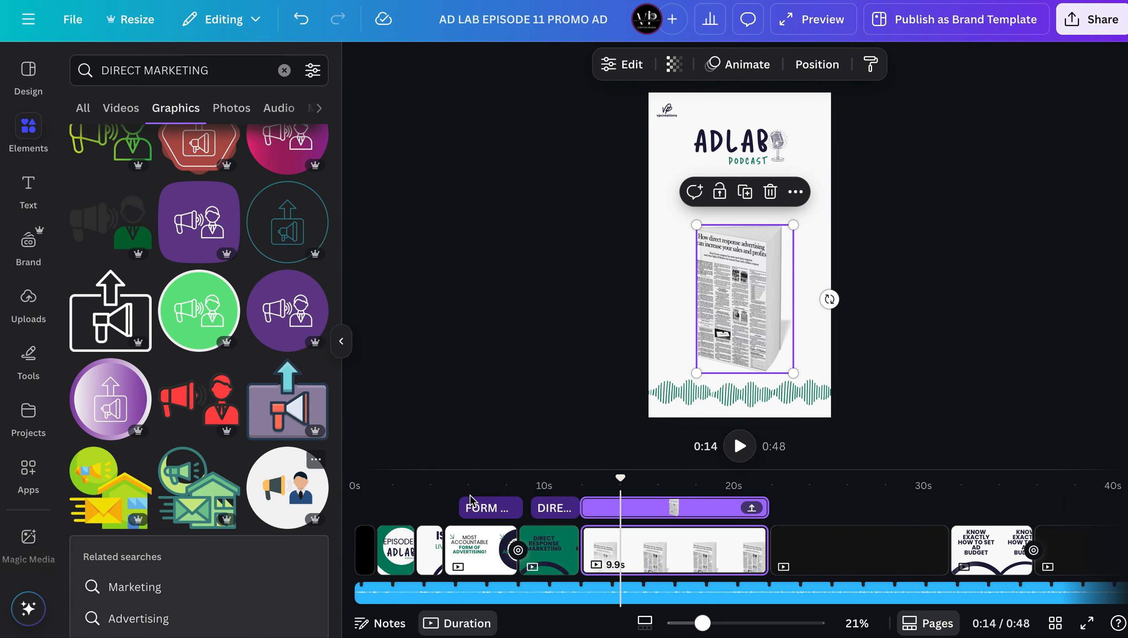
Play the podcast page with the book mockup from about 12.1 s and park the playhead at 0:14
left_click(576, 488)
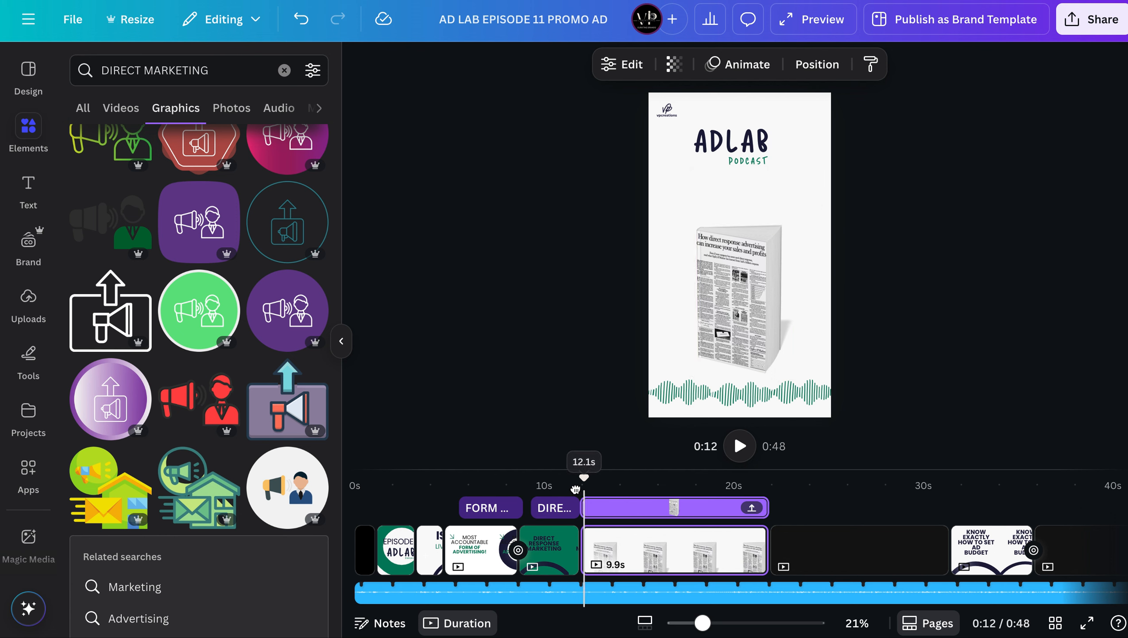
left_click(739, 458)
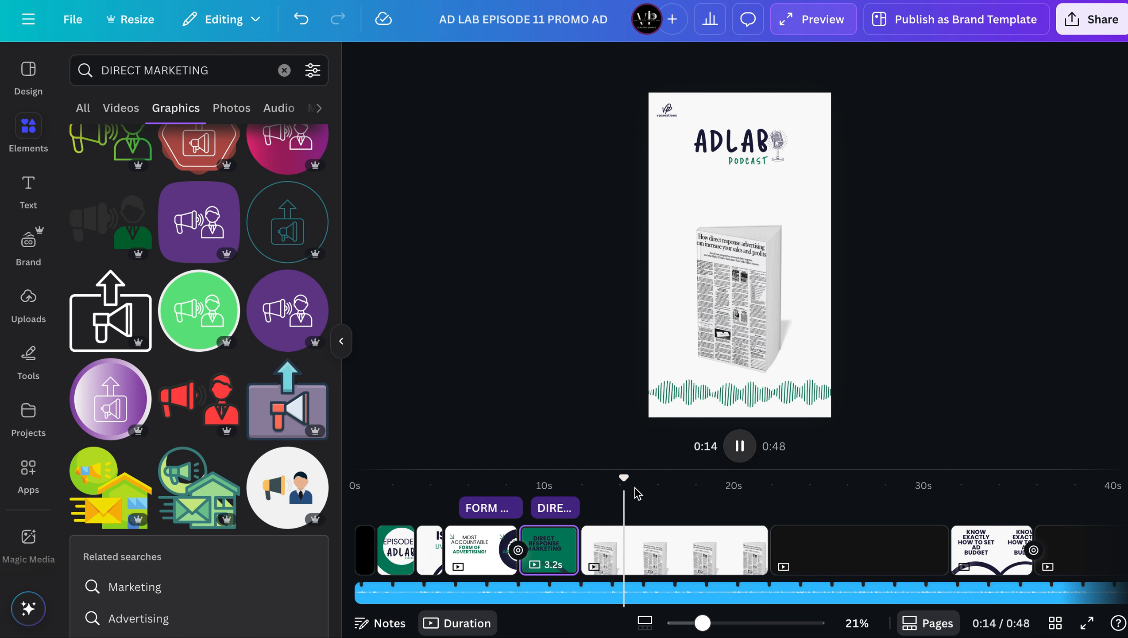
left_click(739, 452)
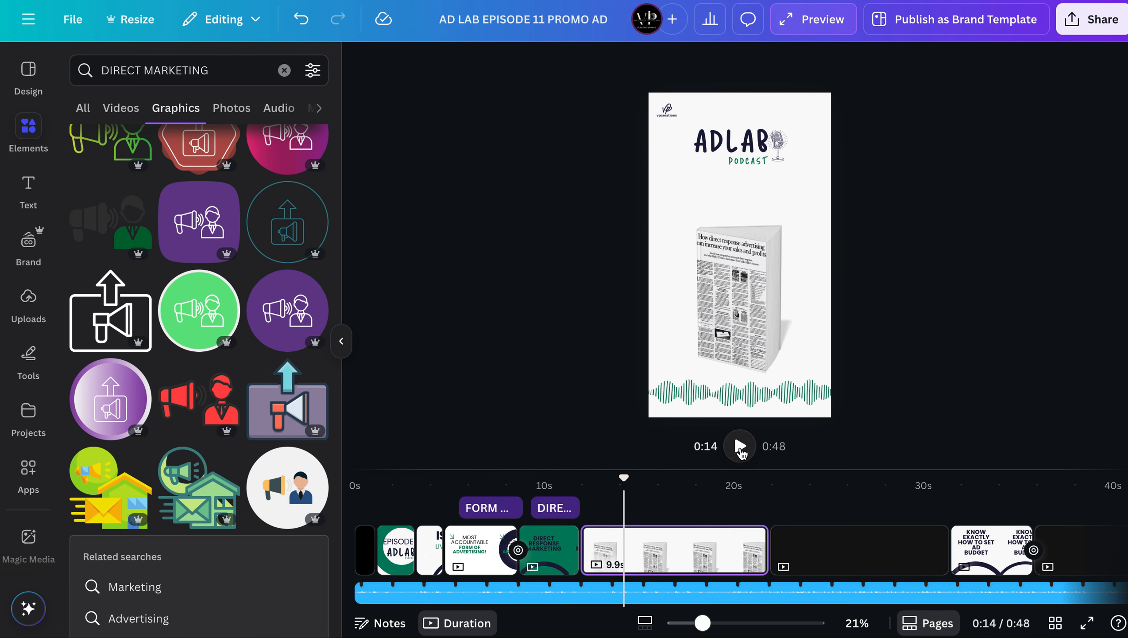
left_click(740, 448)
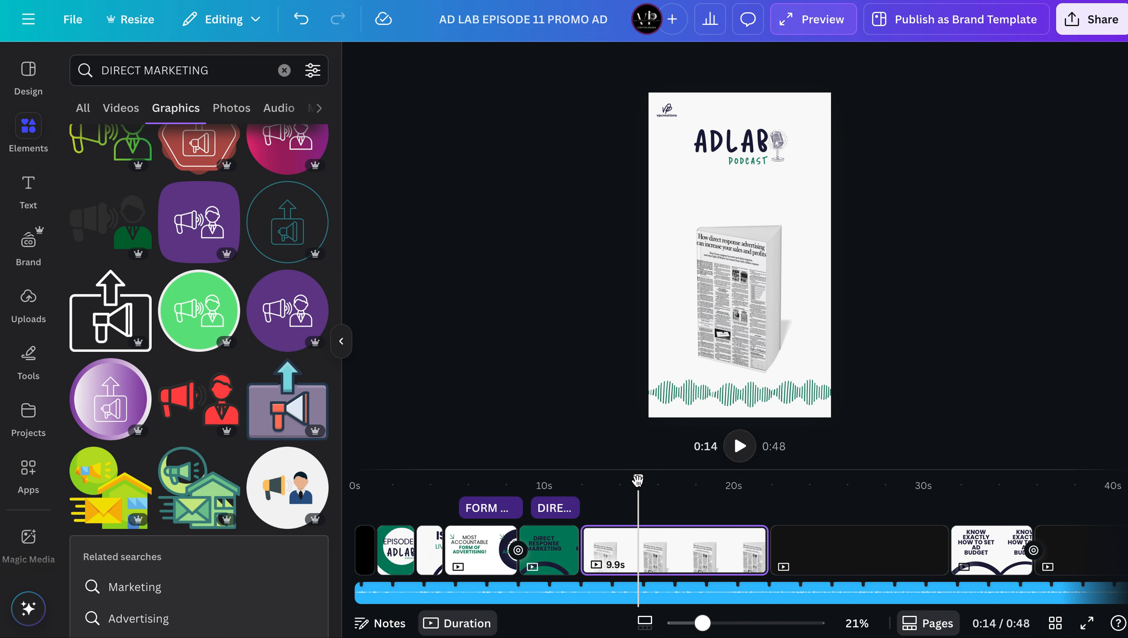
left_click_drag(638, 480, 626, 483)
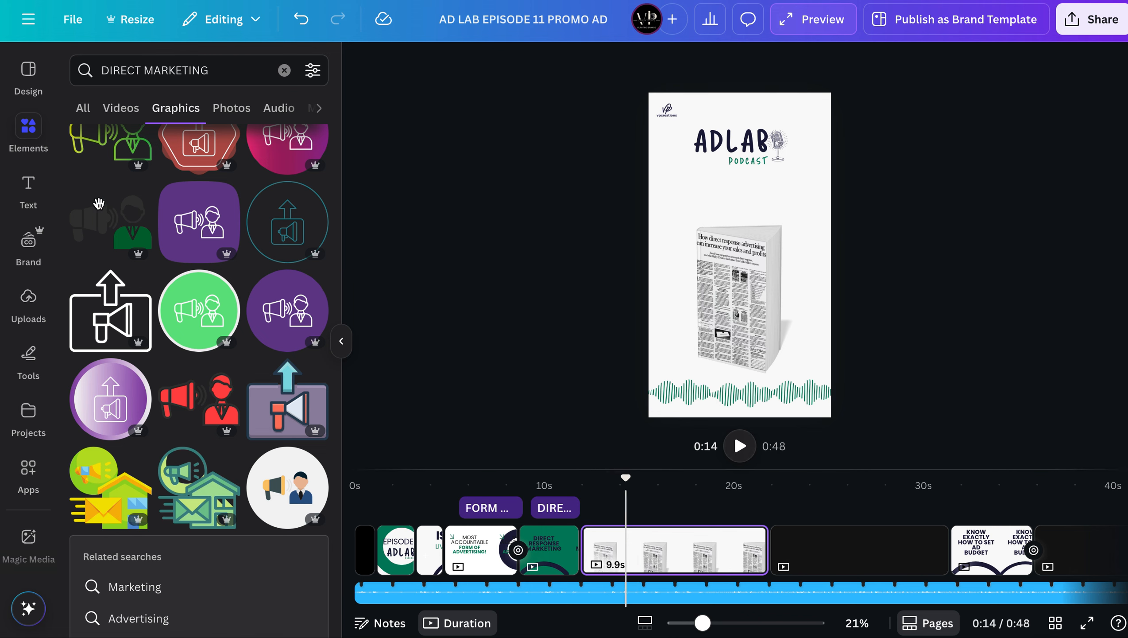
Replace the graphics search with "DIRECT MAIL VINTAGE" and choose the suggested search "vintage mail"
left_click(216, 70)
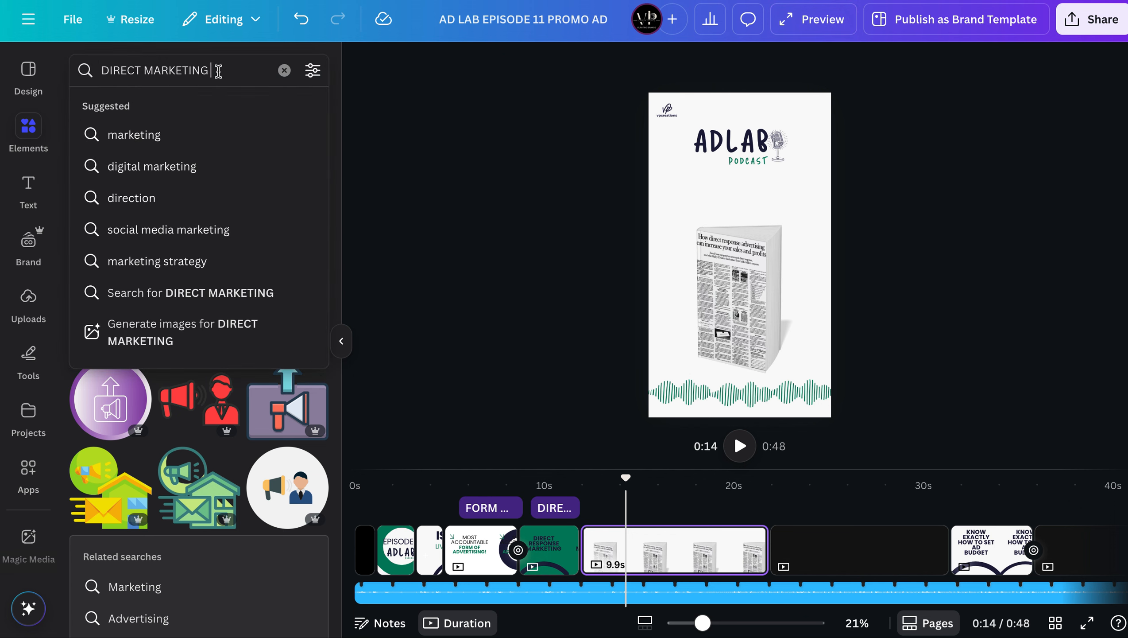
key("BackSpace")
key("BackSpace")
key("BackSpace")
key("BackSpace")
key("BackSpace")
key("BackSpace")
key("BackSpace")
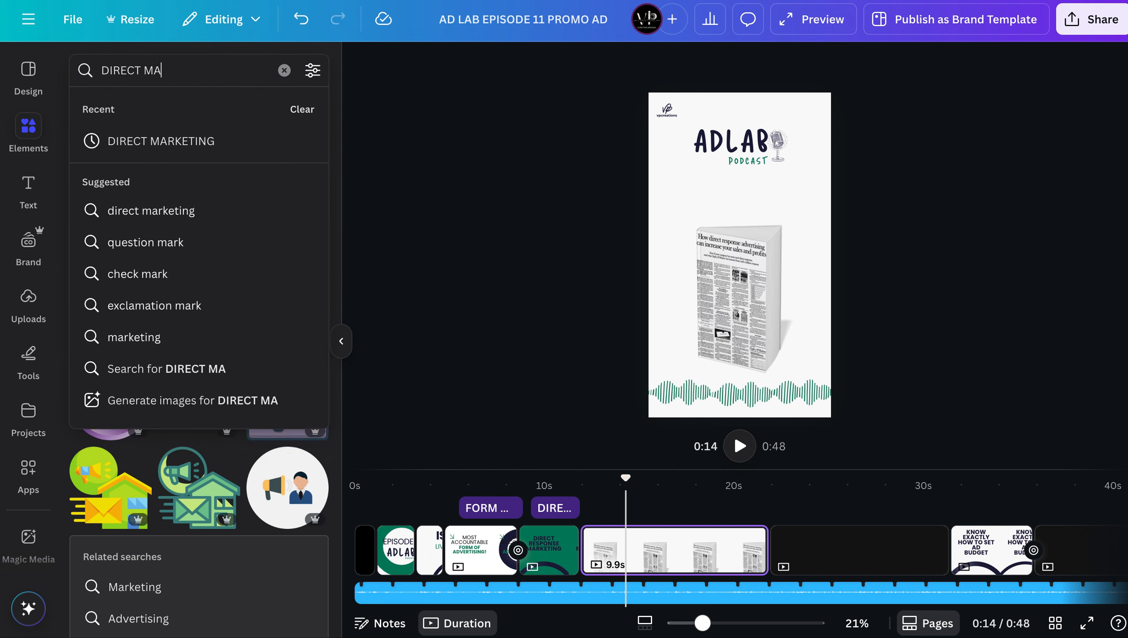
type("I")
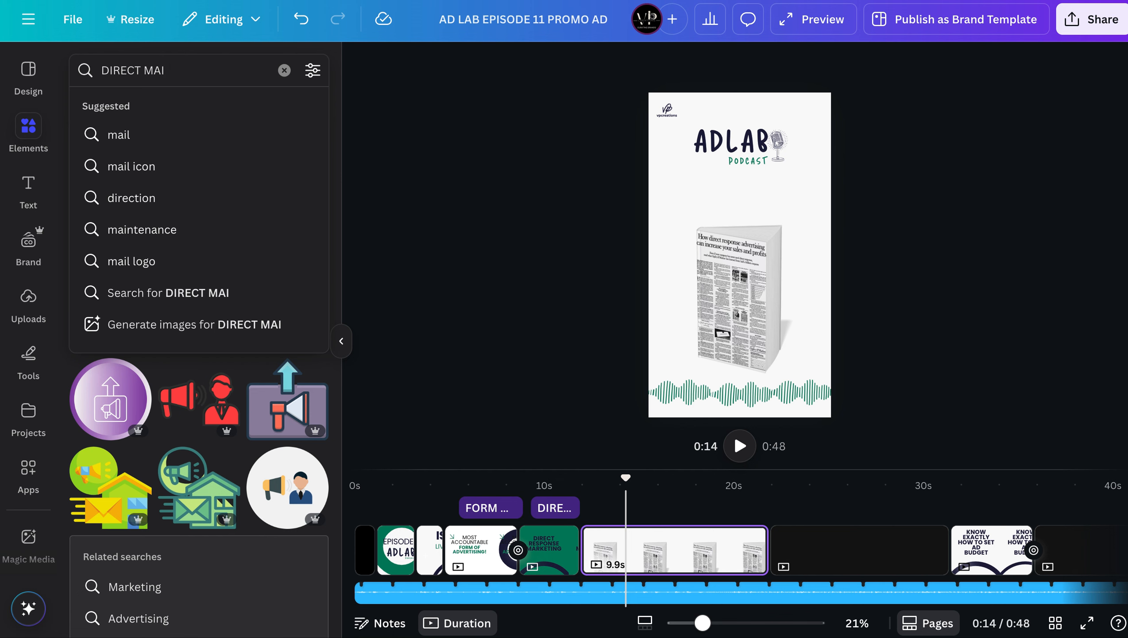
type("L V")
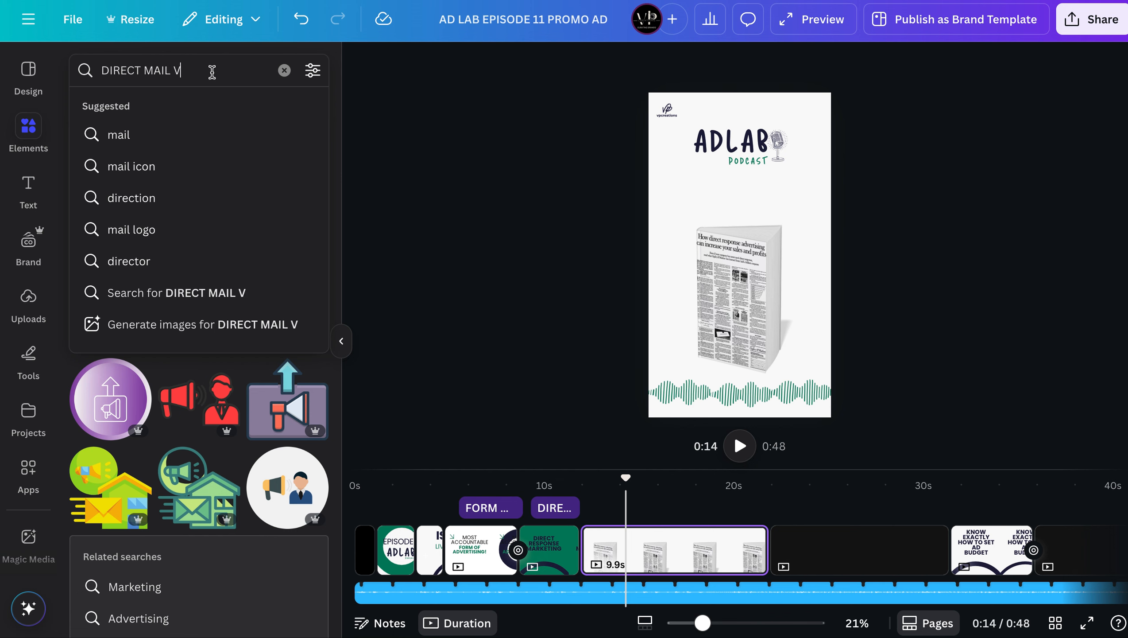
type("INTAGE")
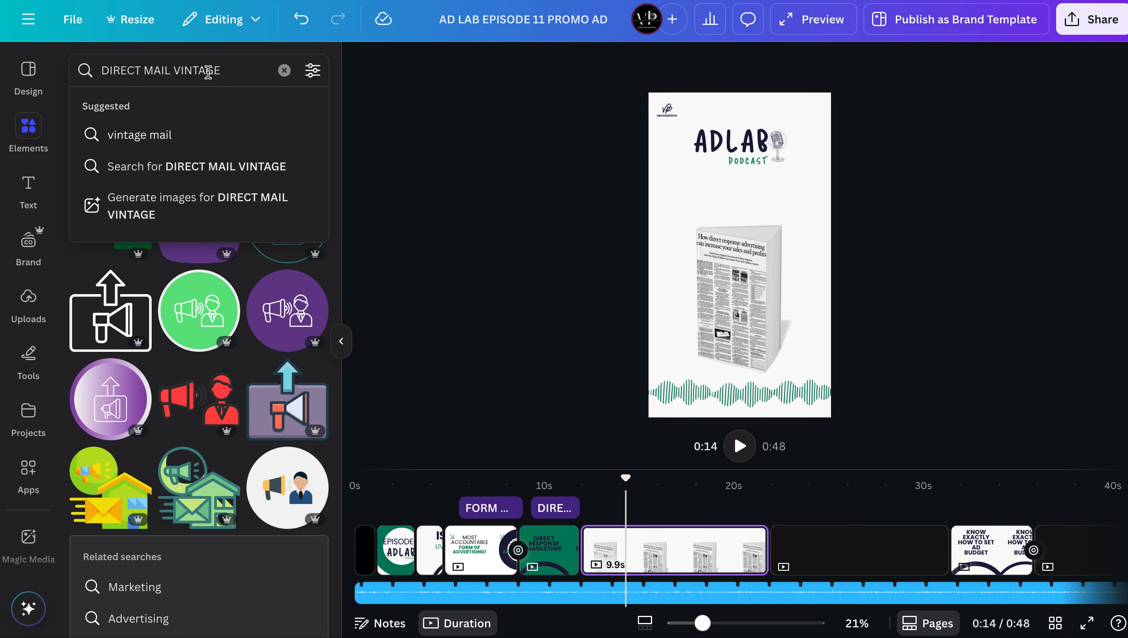
left_click(183, 120)
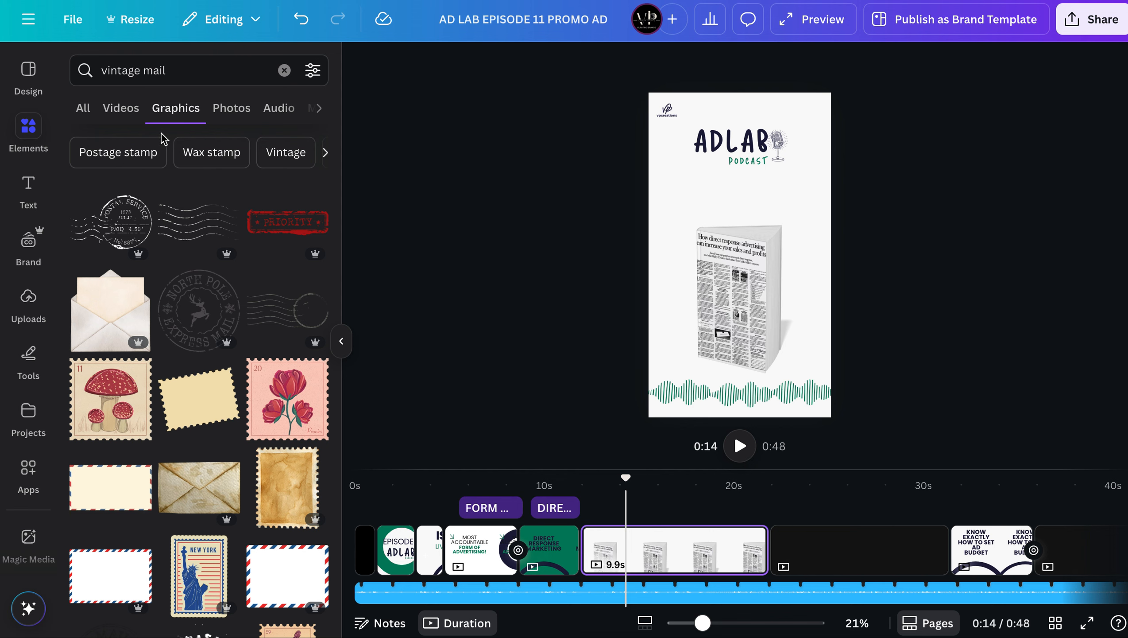
Add the blank white airmail envelope with the red-and-blue striped border and place it between the ADLAB logo and the book mockup
scroll(292, 303, "down", 4)
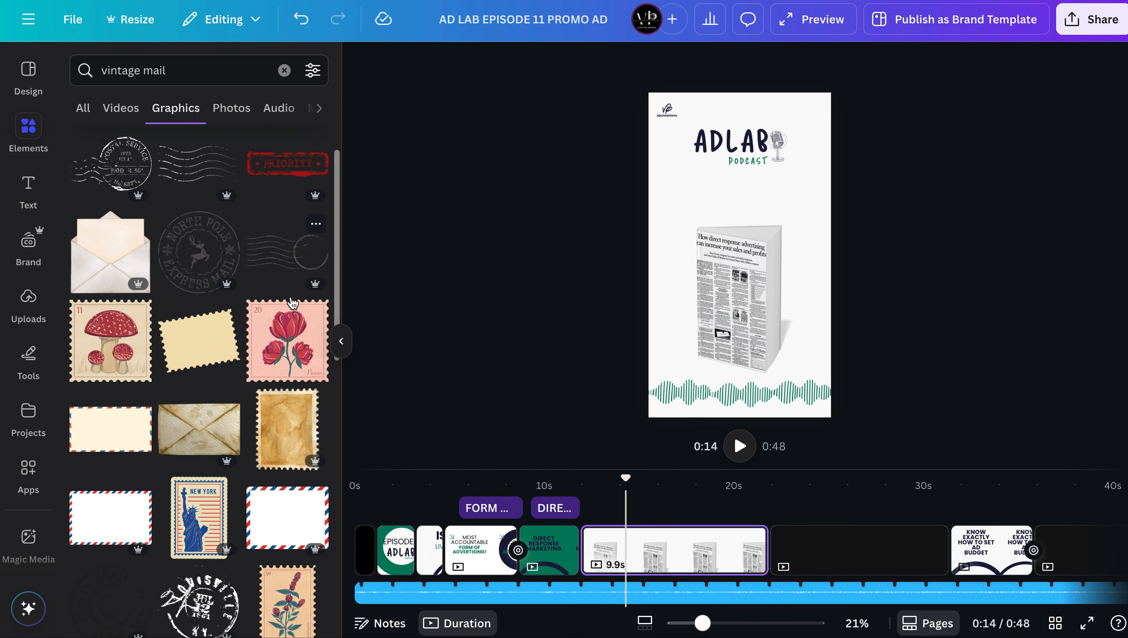
scroll(292, 303, "down", 3)
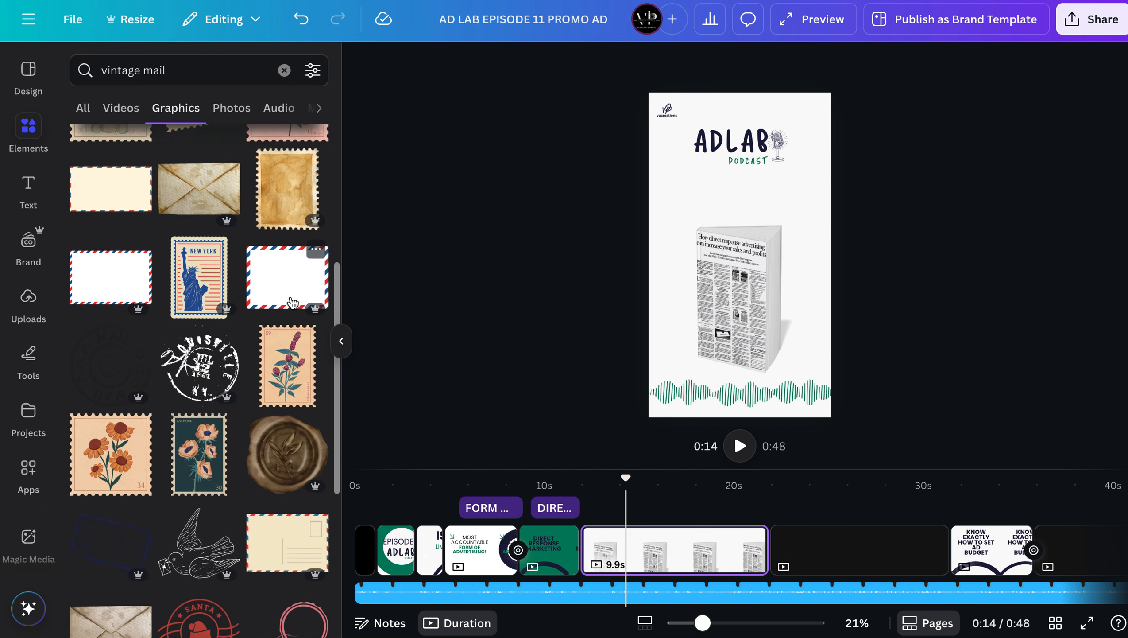
scroll(292, 303, "down", 2)
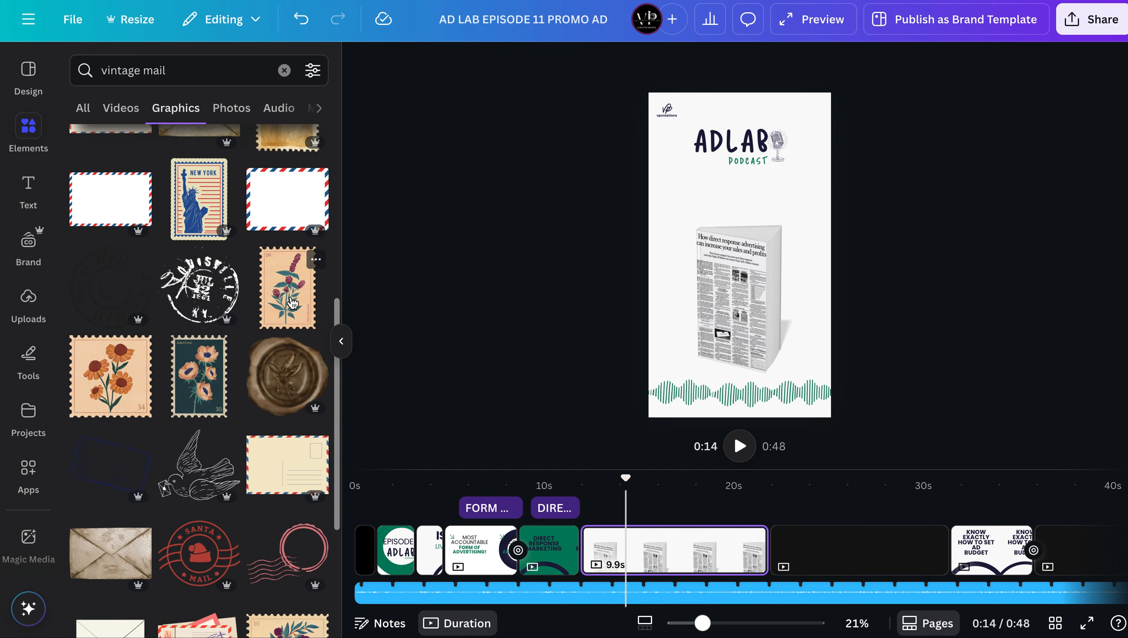
scroll(293, 302, "down", 5)
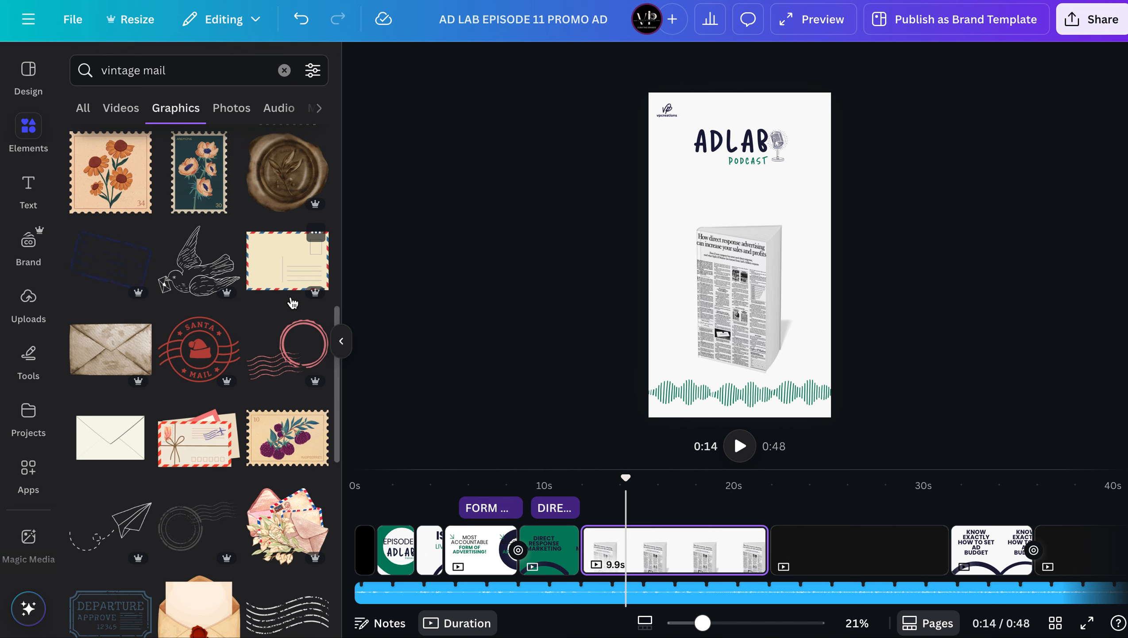
scroll(292, 303, "down", 5)
scroll(292, 303, "up", 6)
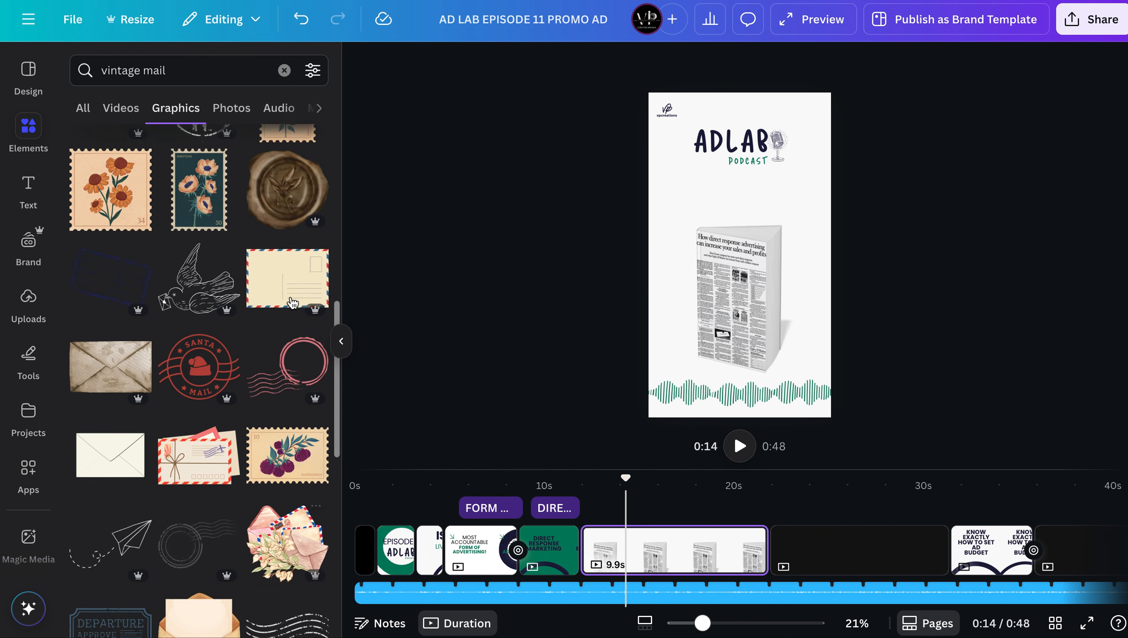
scroll(292, 303, "up", 7)
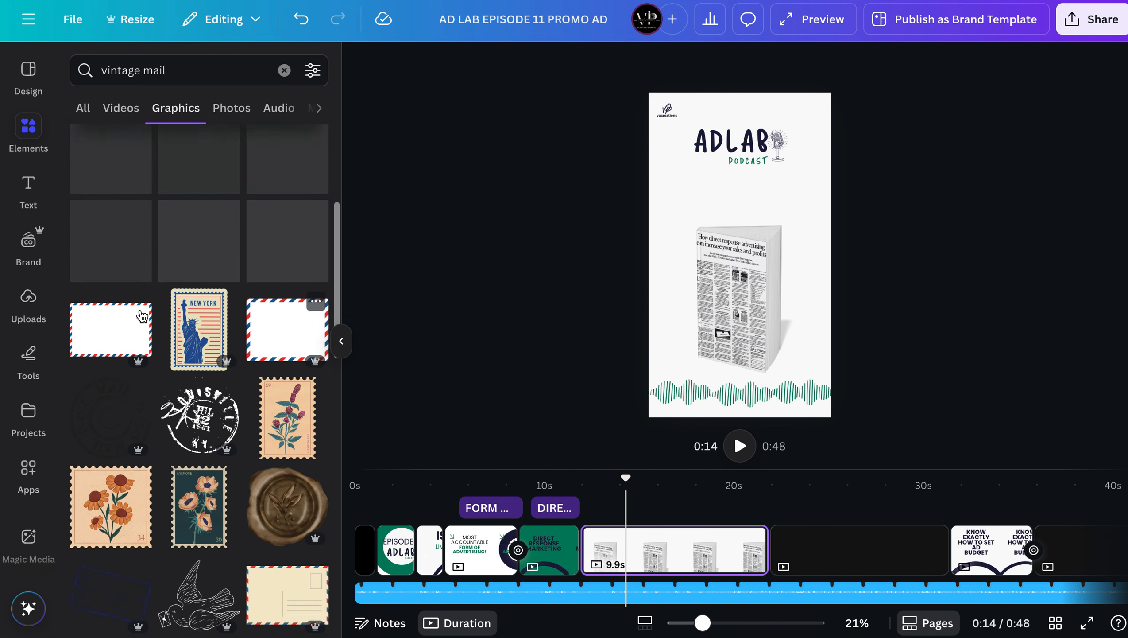
left_click(106, 327)
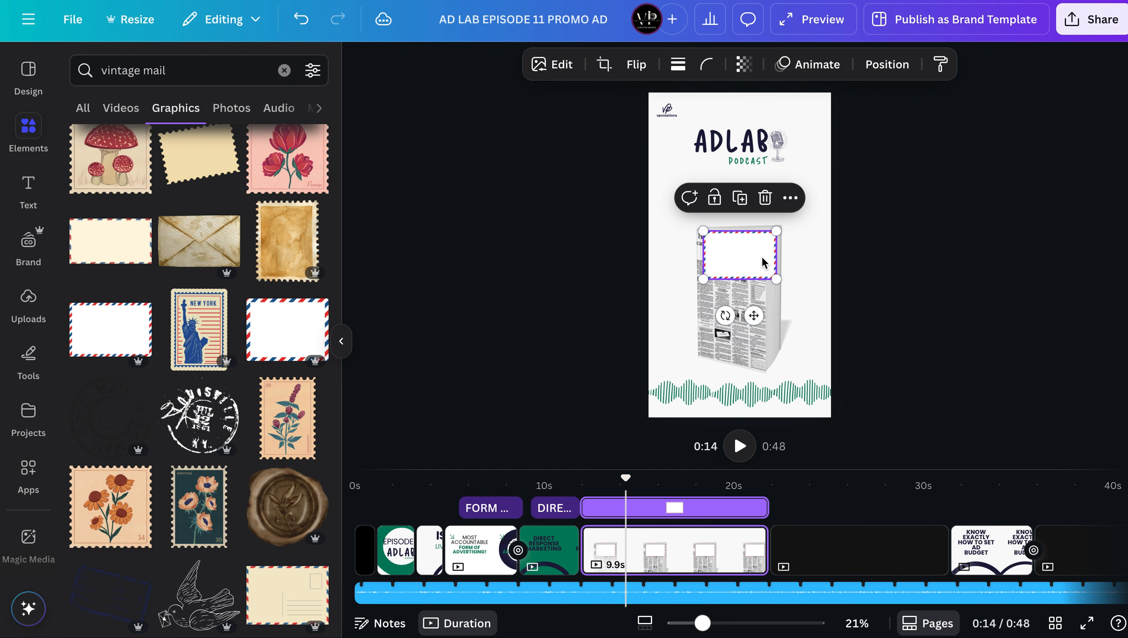
left_click_drag(751, 258, 748, 204)
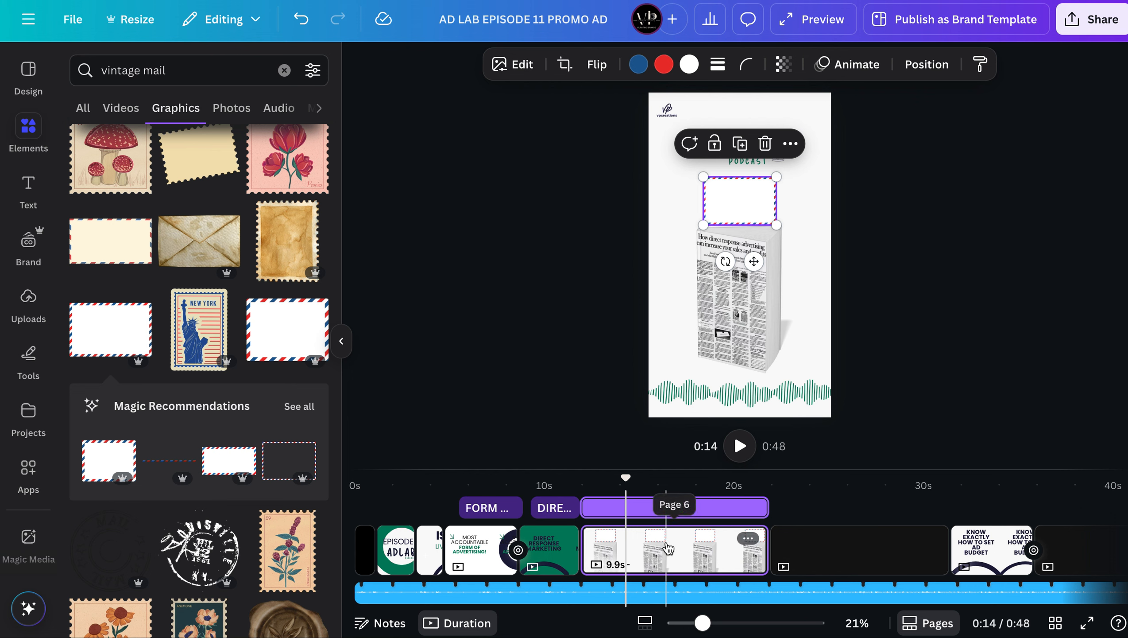
left_click(894, 198)
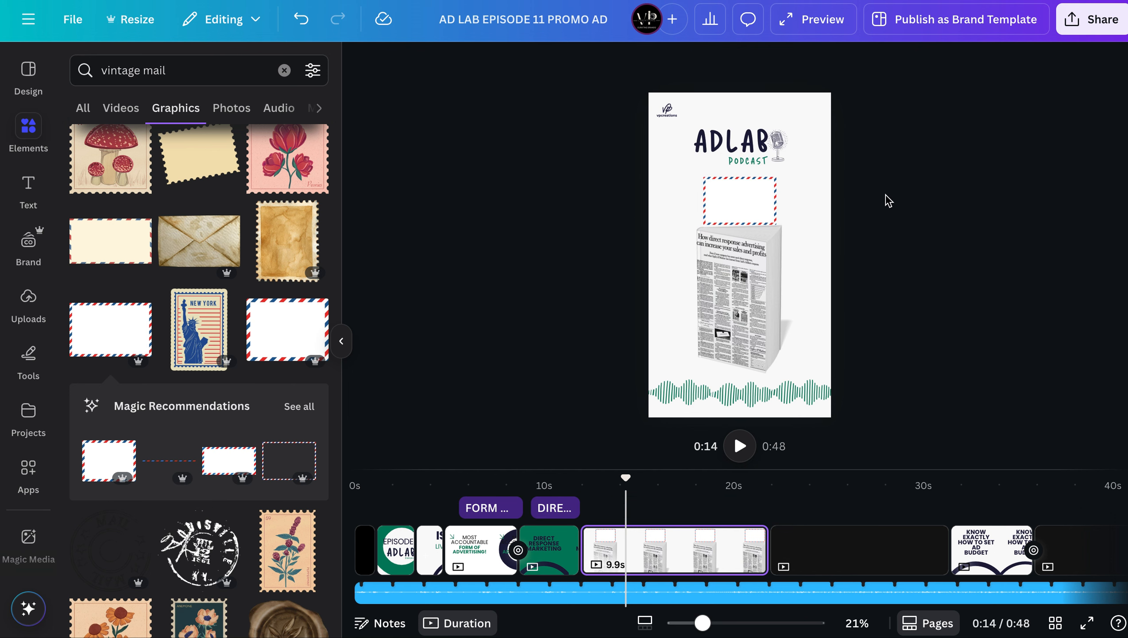
Shift the book mockup slightly down and enlarge the airmail envelope to about the mockup's width
left_click(735, 279)
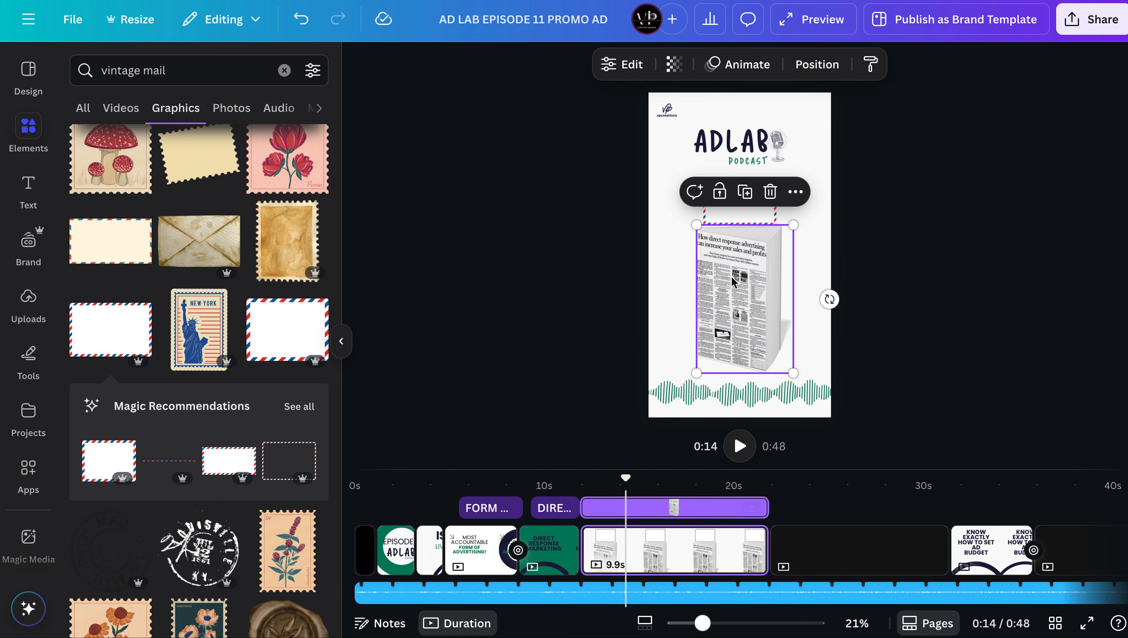
left_click(894, 248)
left_click(761, 211)
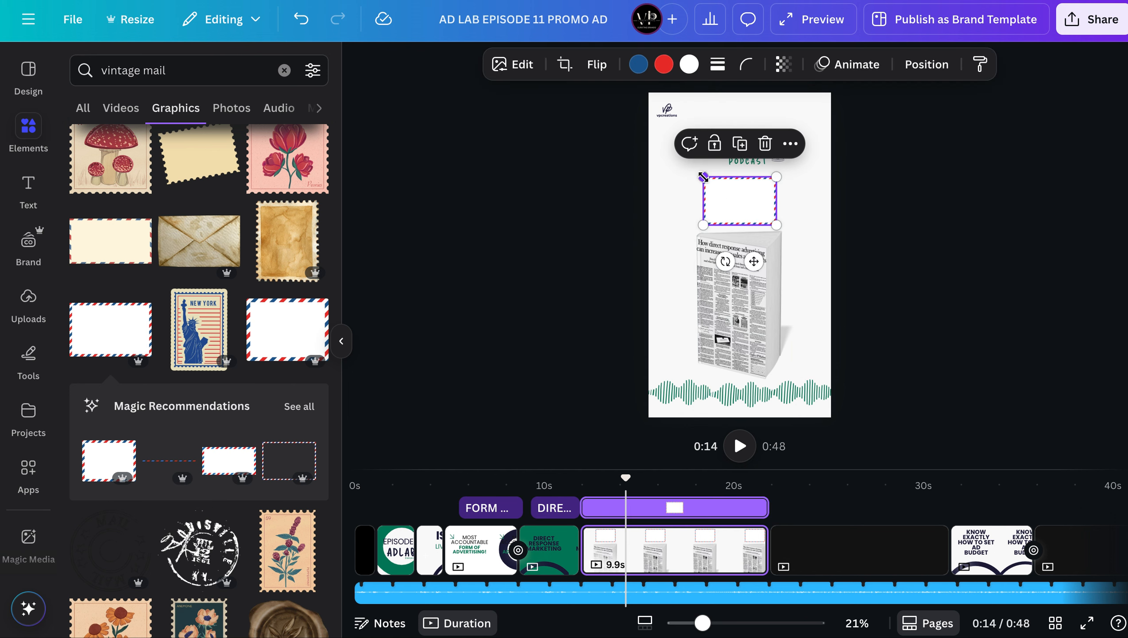
left_click_drag(696, 176, 696, 171)
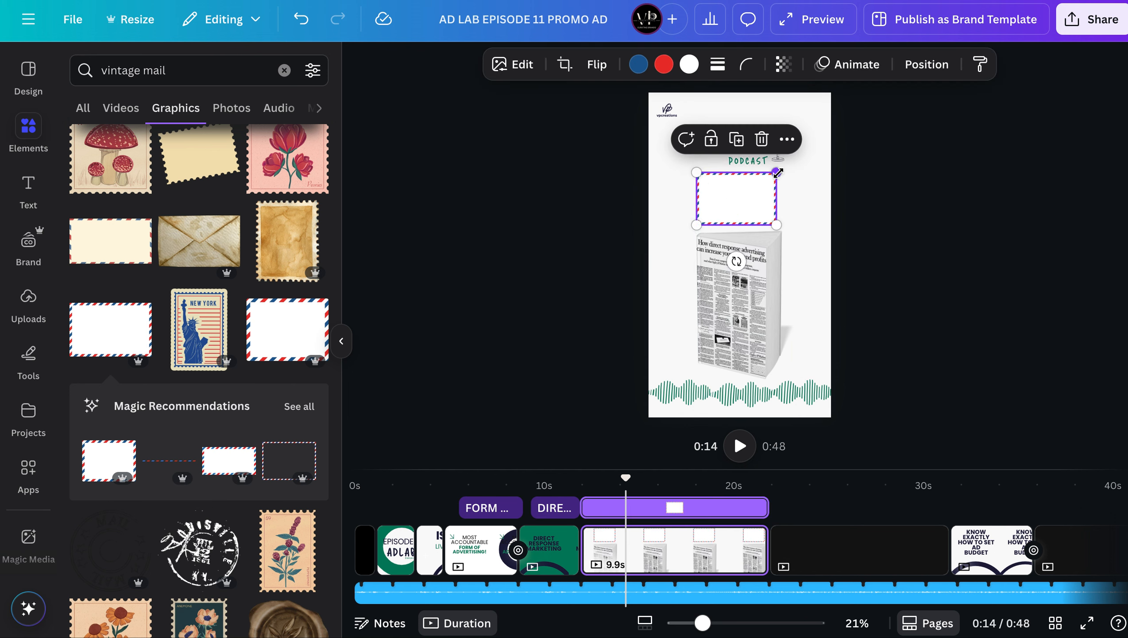
left_click_drag(780, 175, 757, 198)
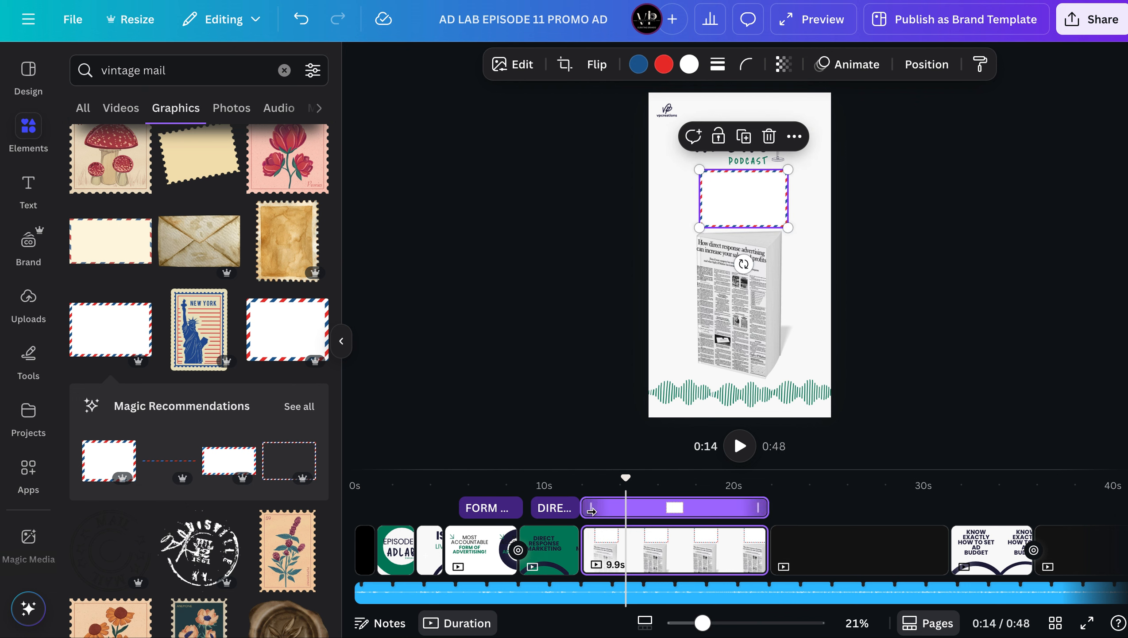
Trim the start of the envelope's timing so it appears at about 0:13, checking it against the audio from 11.9 s
left_click_drag(591, 511, 580, 478)
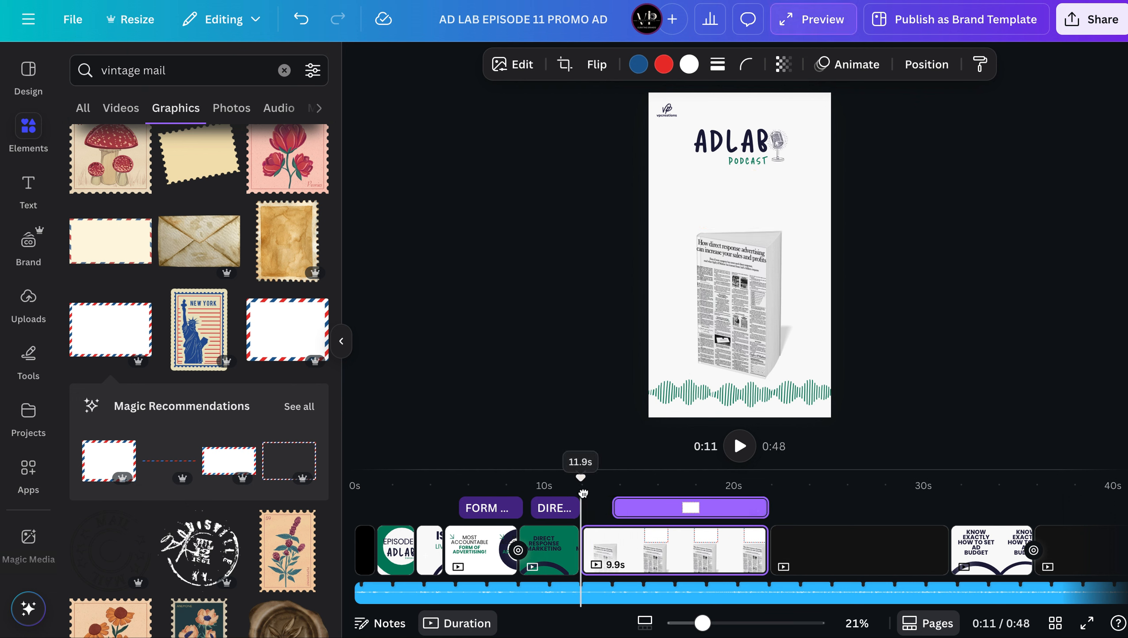
left_click(737, 446)
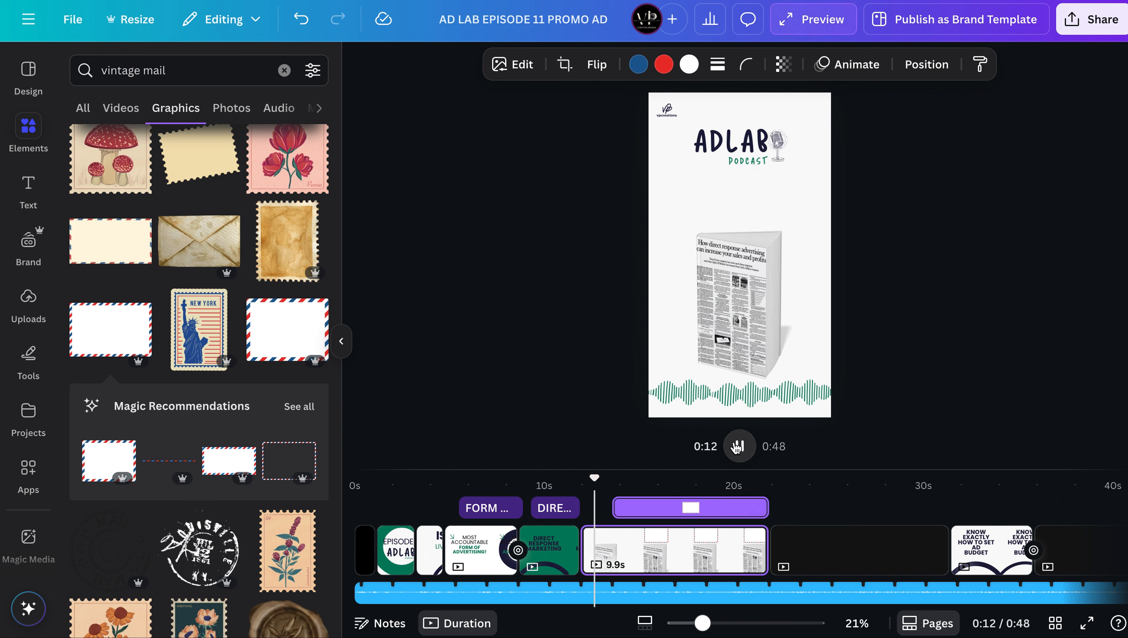
left_click(602, 536)
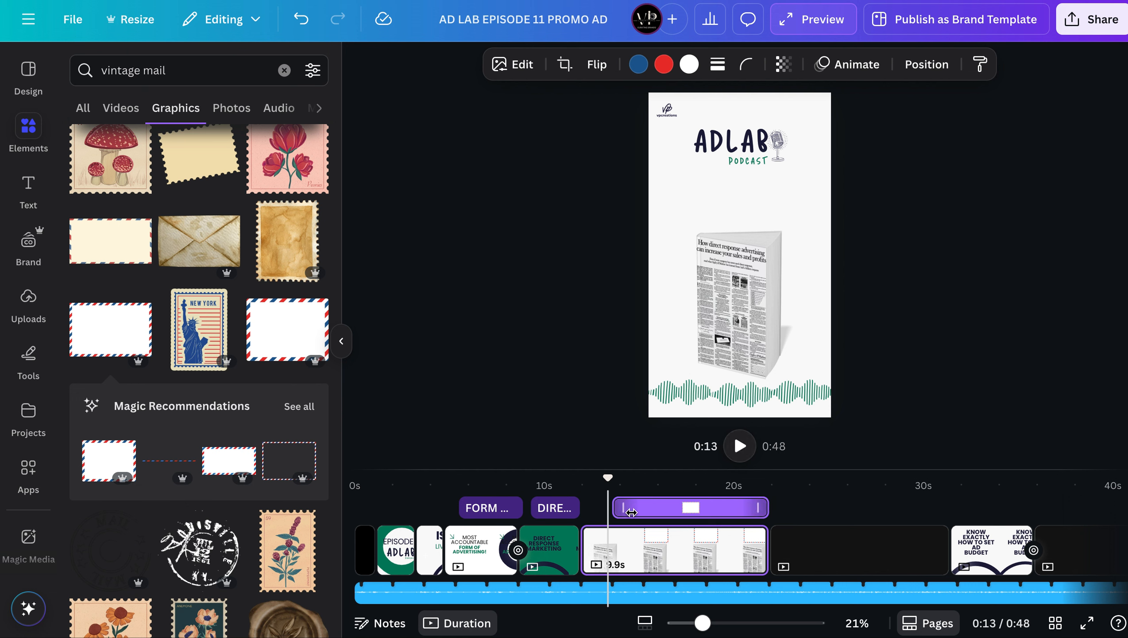
left_click_drag(613, 512, 605, 512)
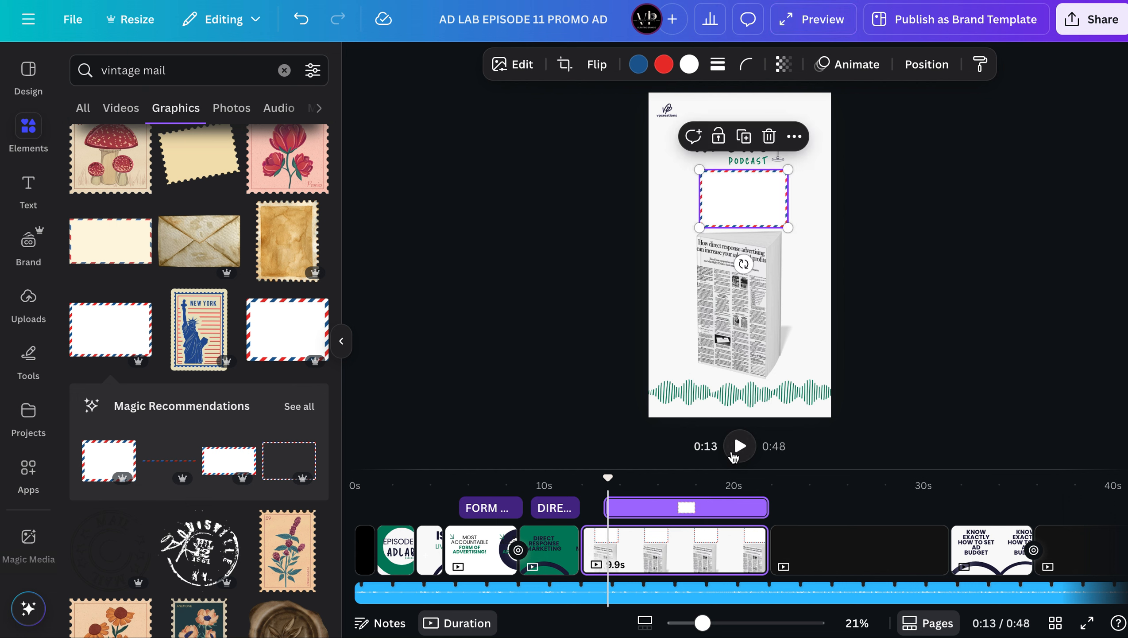
Play the page from 0:13 to check the envelope's appearance and return the playhead to 0:14
left_click(734, 452)
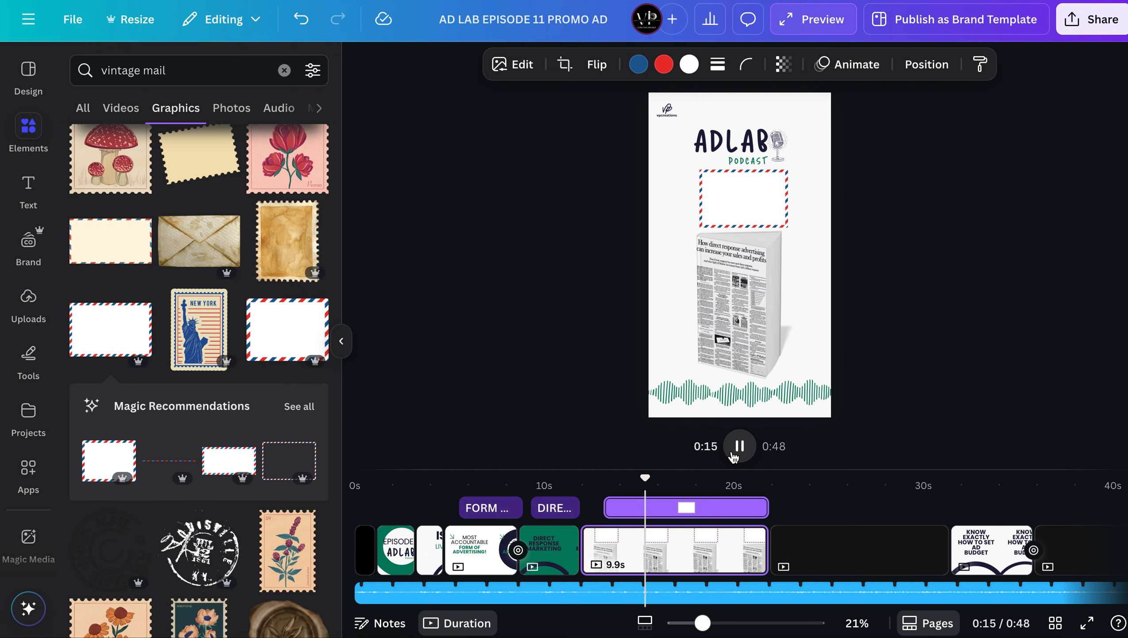
left_click(739, 446)
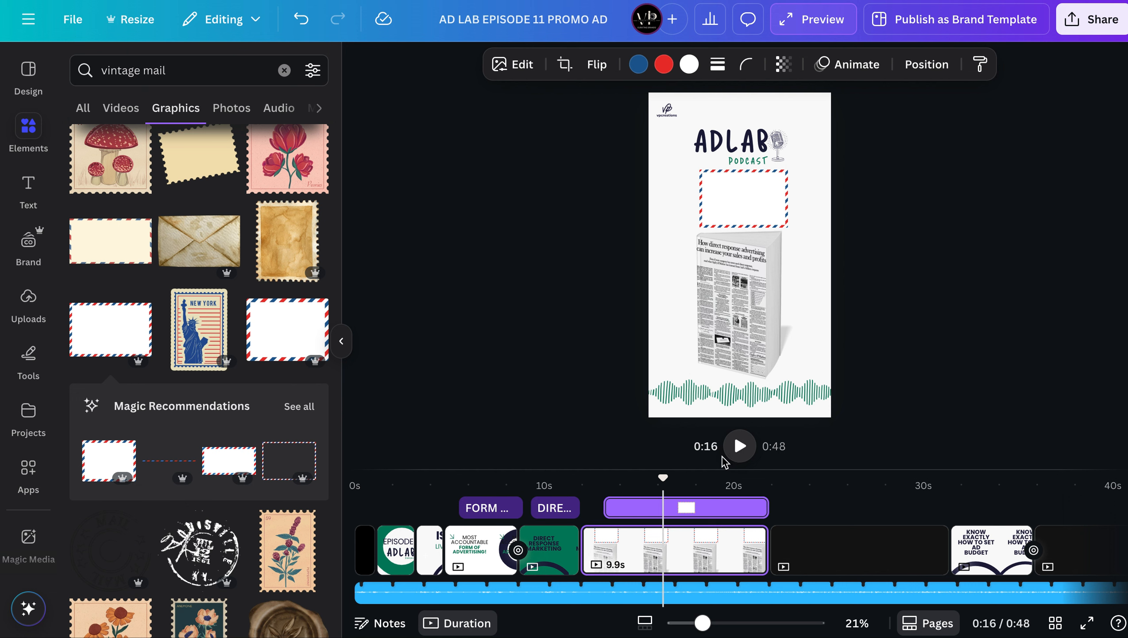
left_click_drag(663, 478, 639, 487)
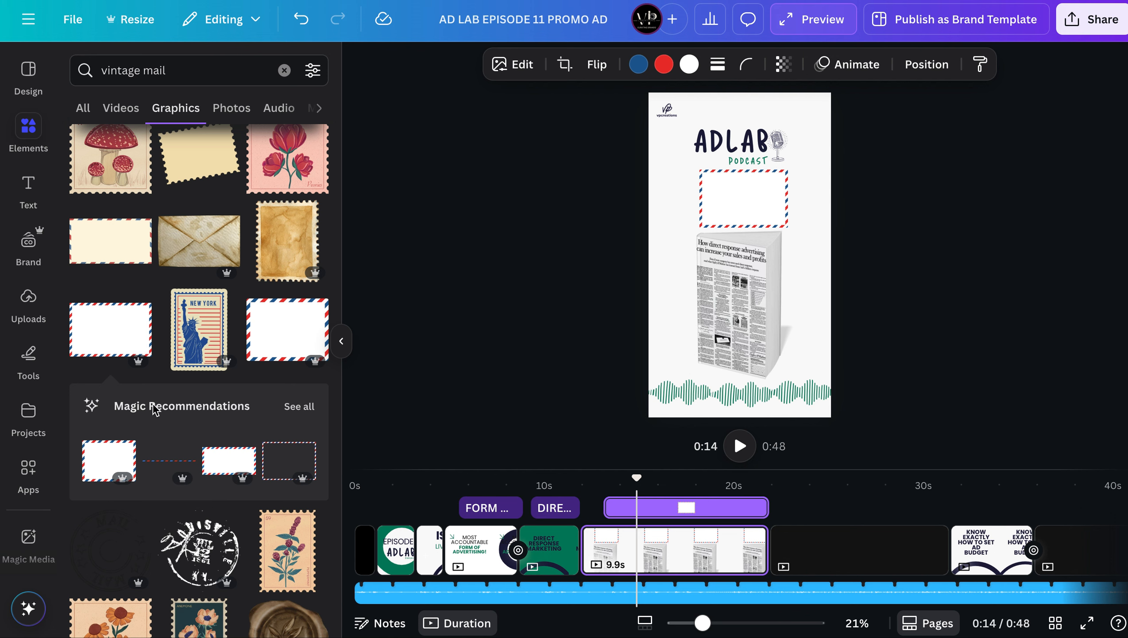
Add a subheading text over the airmail envelope and trim its start to the playhead at 0:14, leaving a 6.9 s duration
left_click(28, 190)
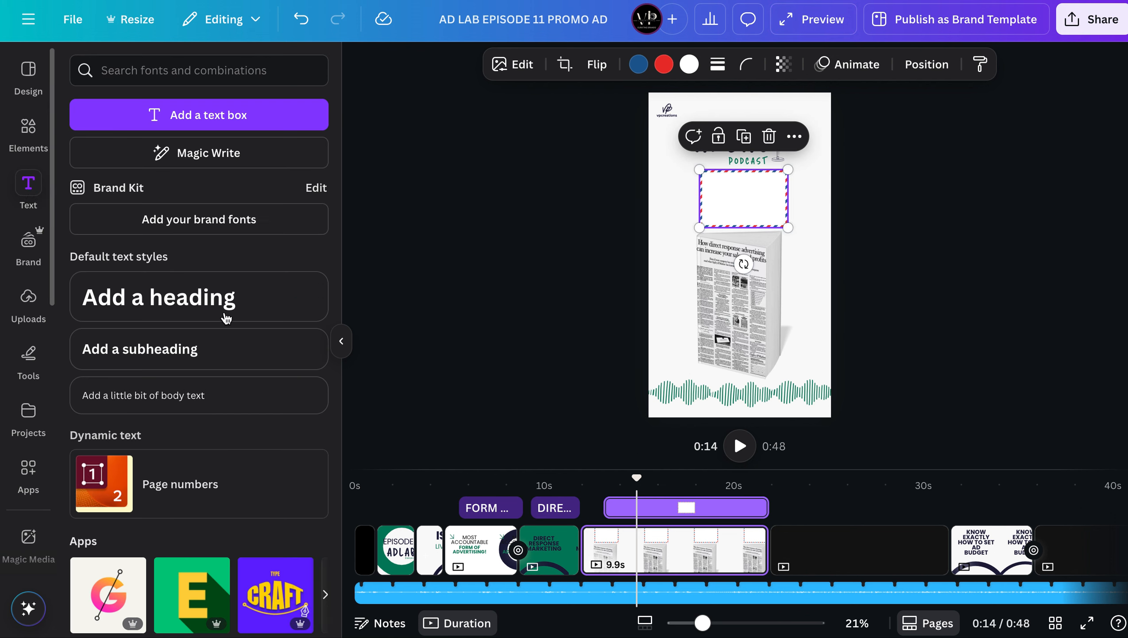
left_click(225, 354)
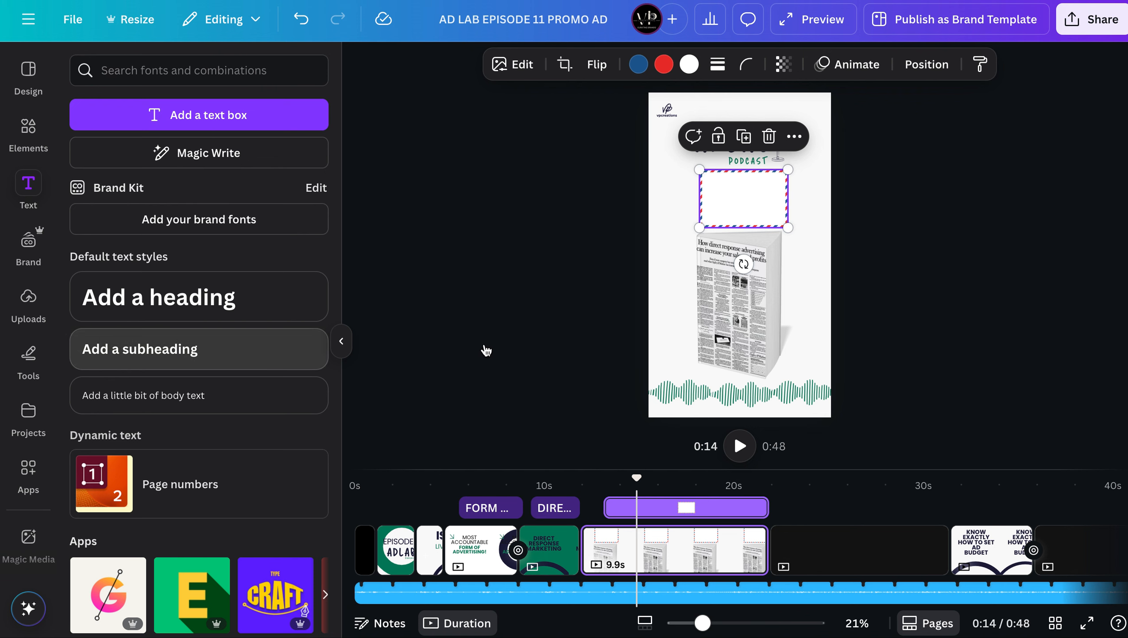
left_click_drag(758, 296, 755, 245)
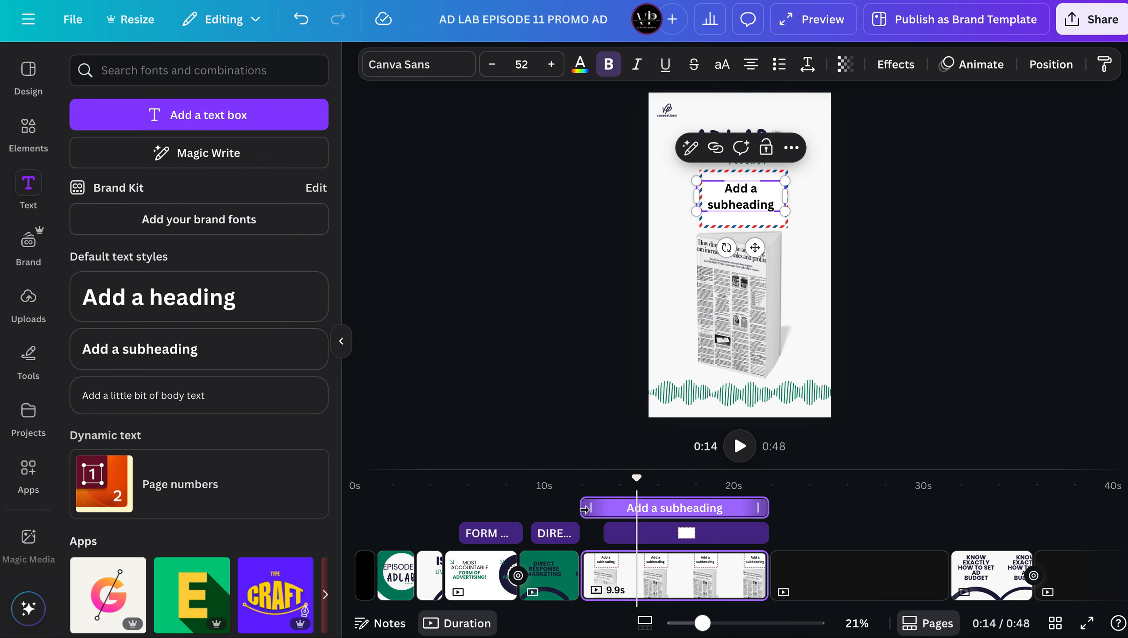
left_click_drag(616, 507, 641, 509)
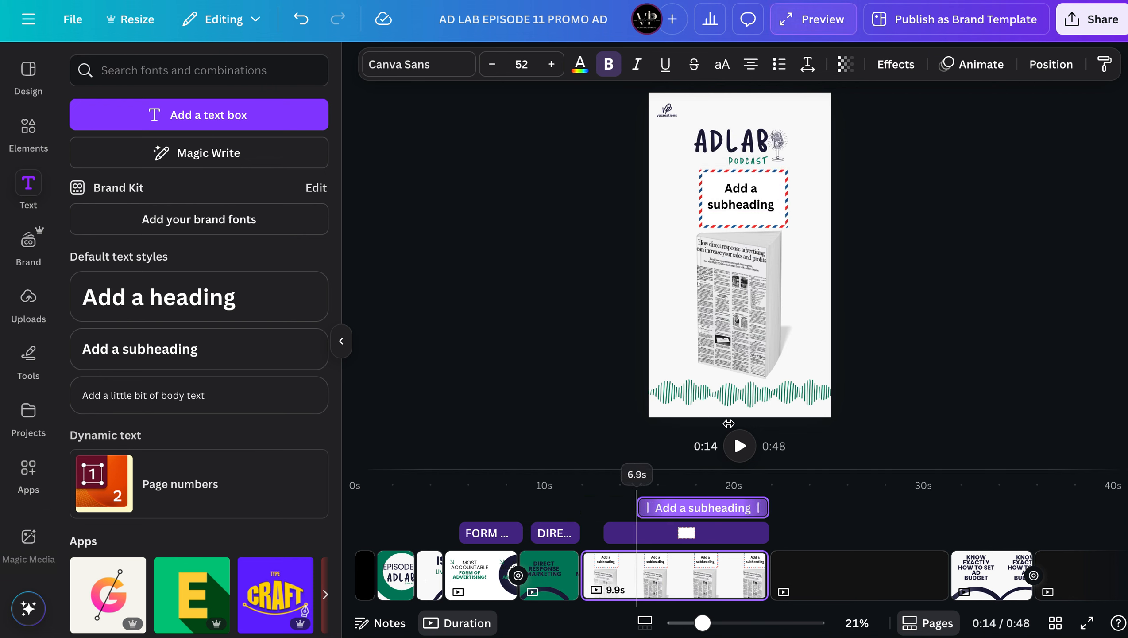
Replace the subheading placeholder with "25 CENT" and move the text down to the middle of the envelope
left_click(758, 192)
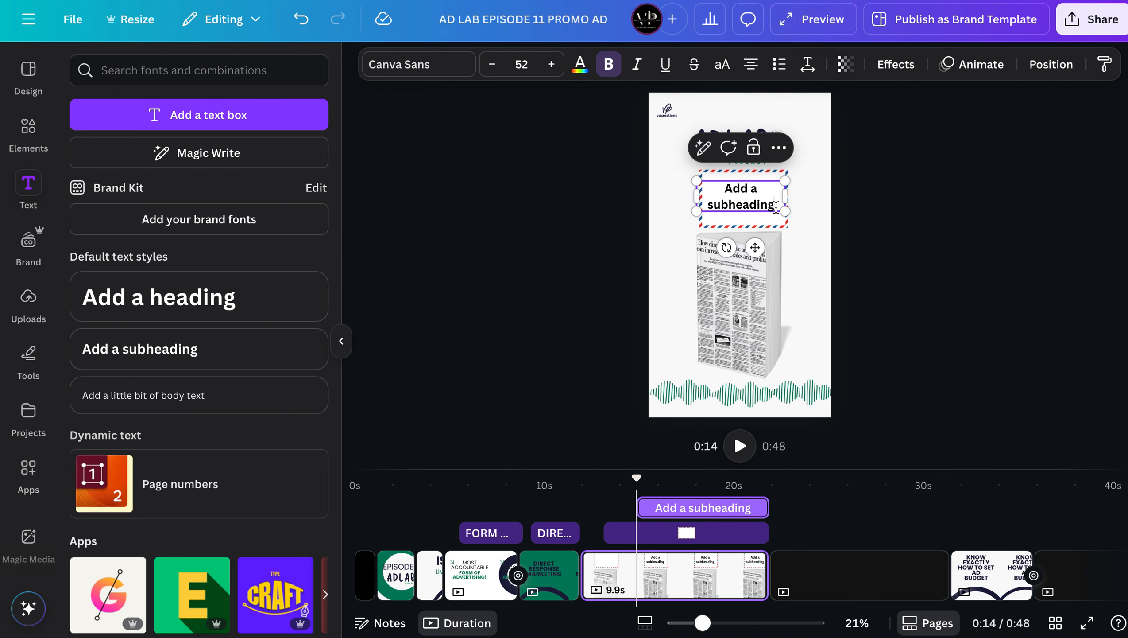
left_click(776, 207)
key("BackSpace")
key("BackSpace")
key("BackSpace")
key("BackSpace")
key("BackSpace")
key("BackSpace")
key("BackSpace")
key("BackSpace")
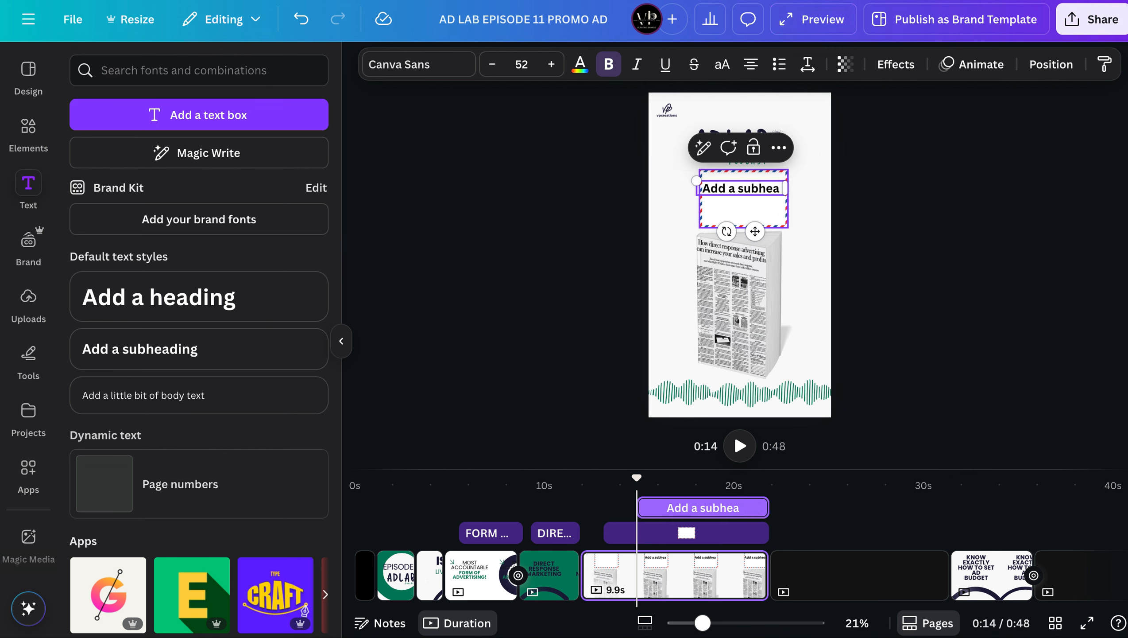
key("BackSpace")
key("BackSpace")
key("BackSpace")
key("BackSpace")
key("BackSpace")
key("BackSpace")
key("BackSpace")
key("BackSpace")
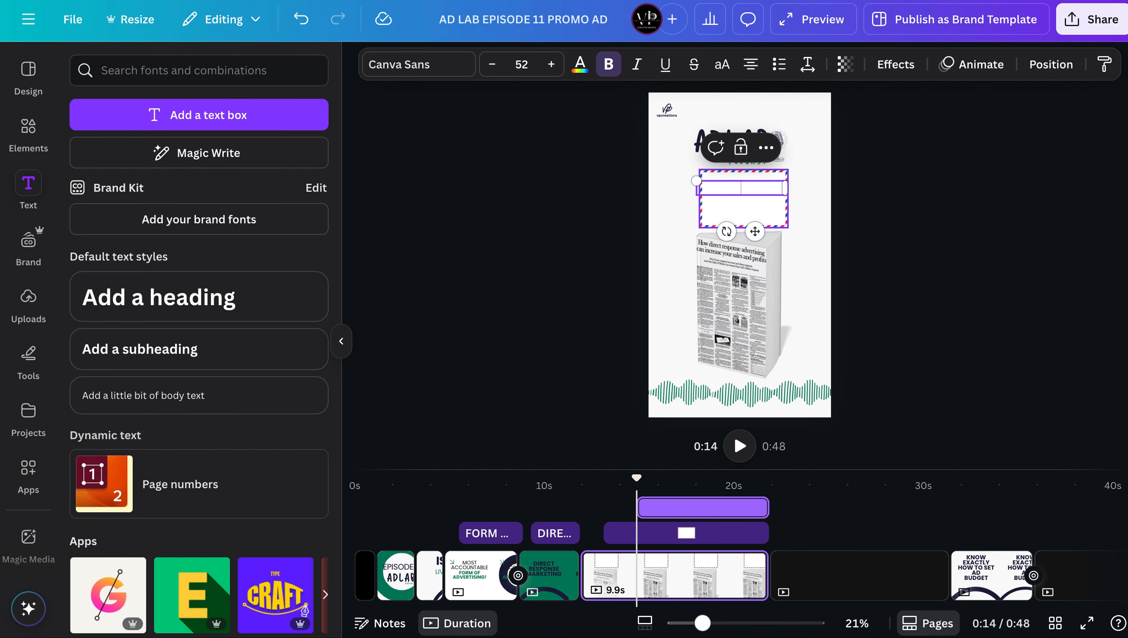
type("25")
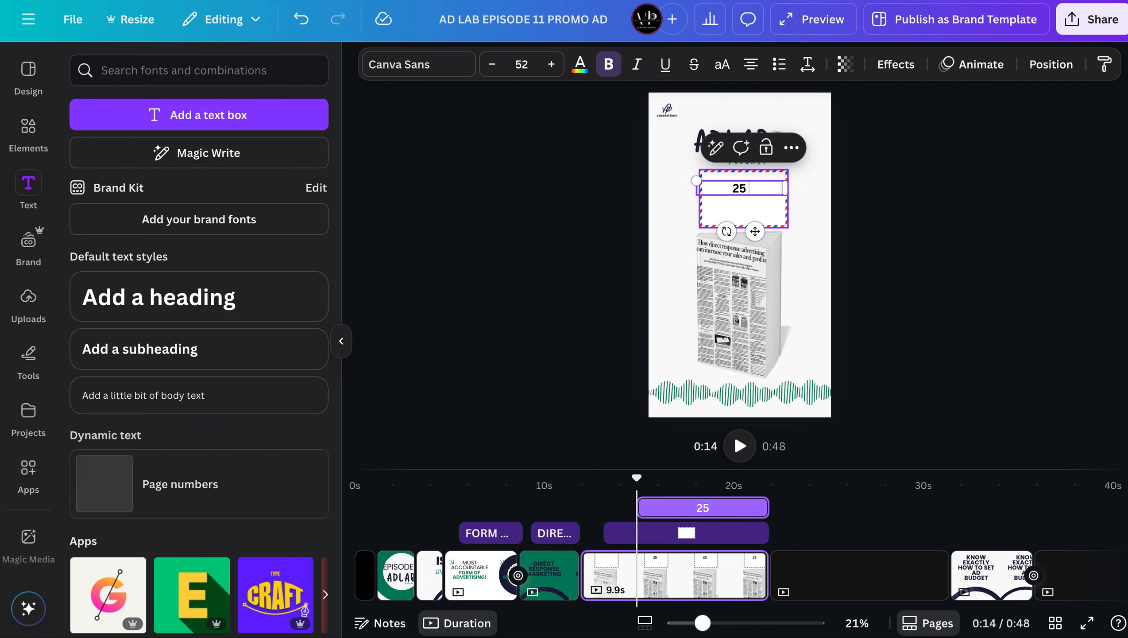
type(" CENT")
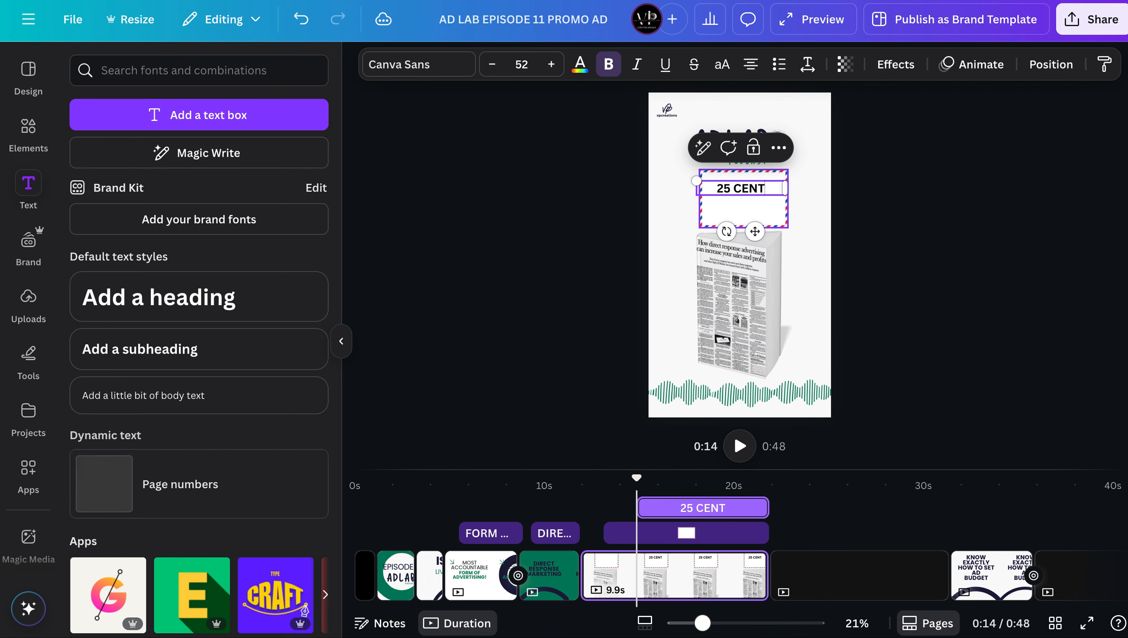
left_click(868, 222)
left_click_drag(753, 196, 753, 209)
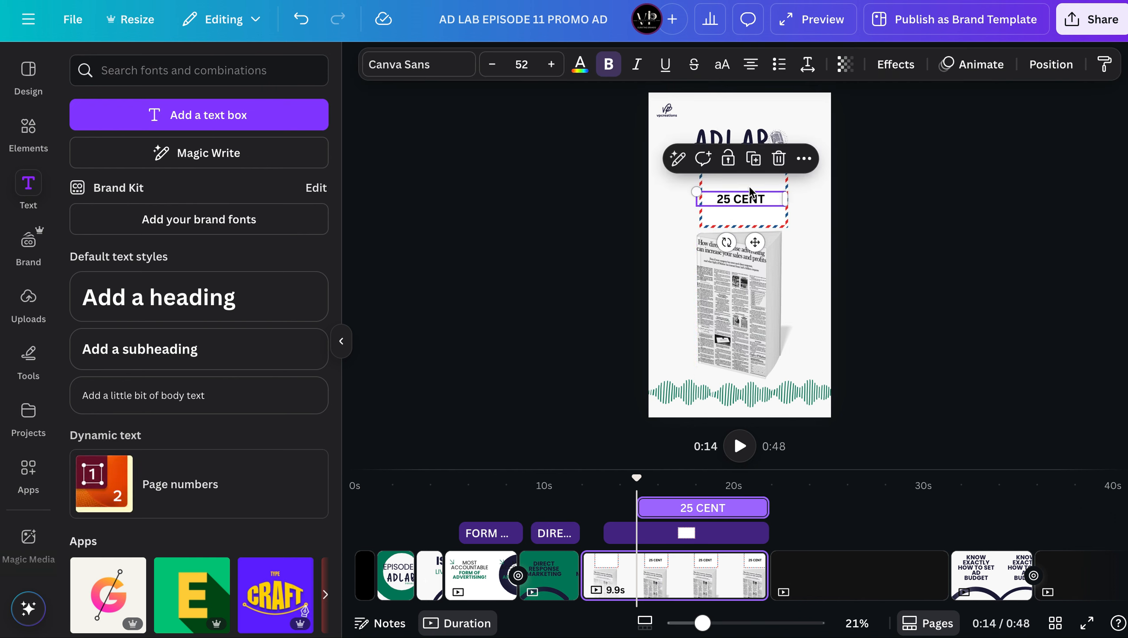
Change the 25 CENT text's font to New Sun Playful and apply the font change across the whole design
left_click(443, 74)
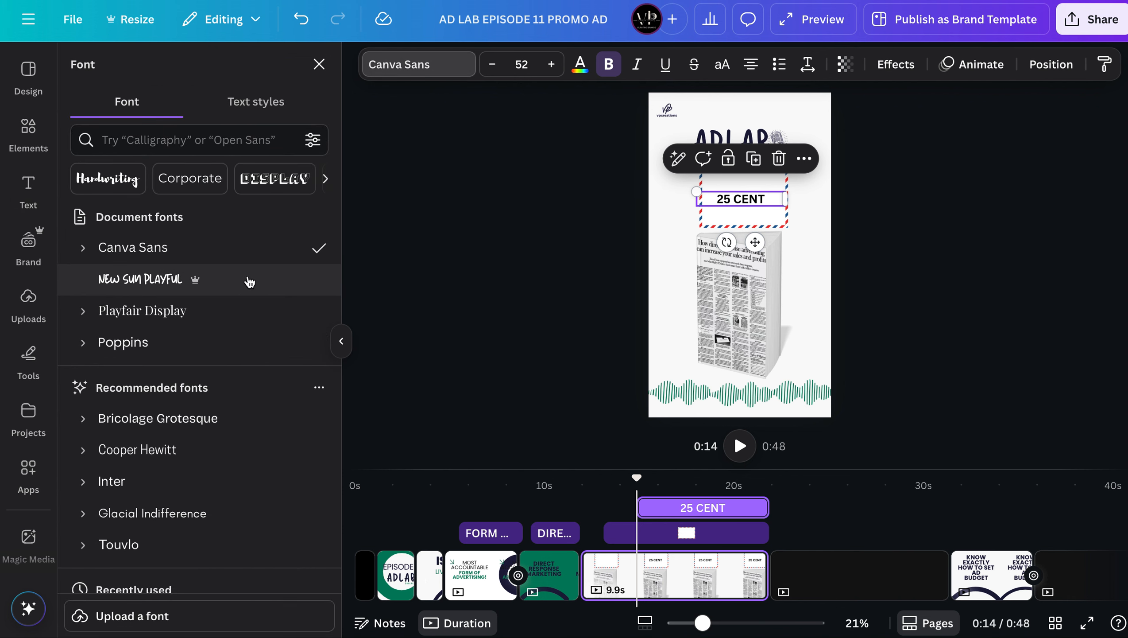
left_click(249, 281)
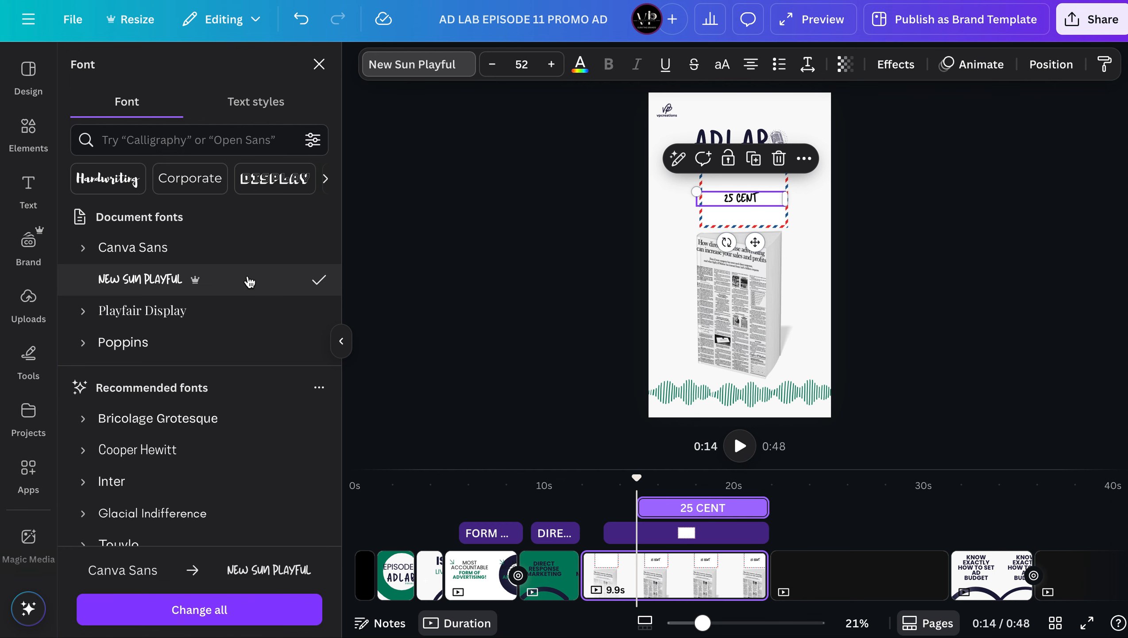
left_click(254, 611)
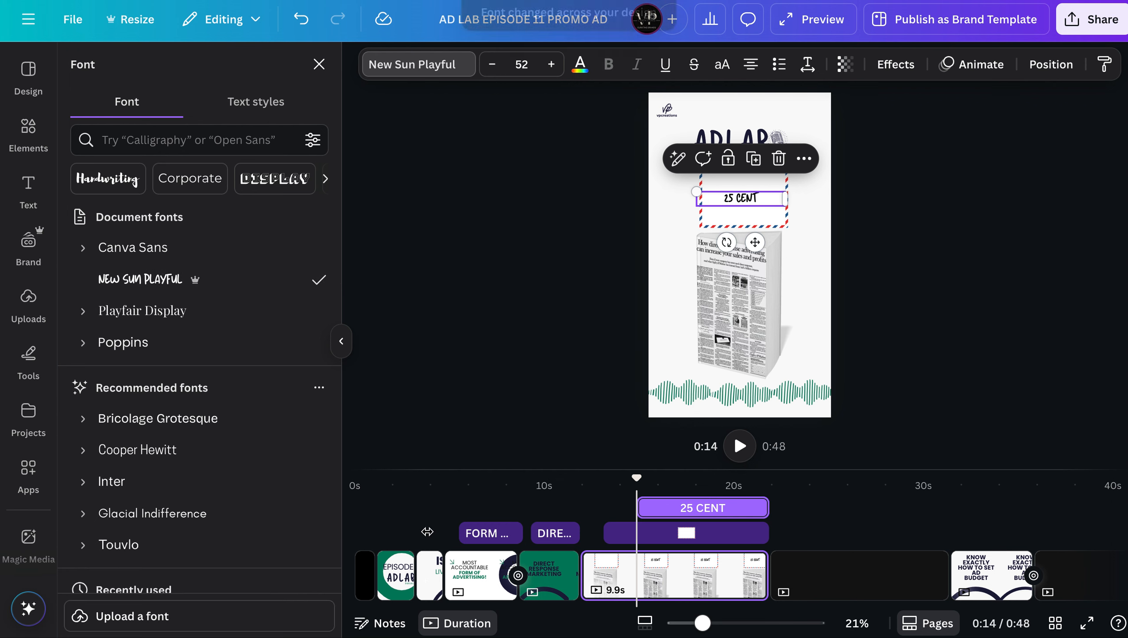
left_click_drag(755, 242, 754, 245)
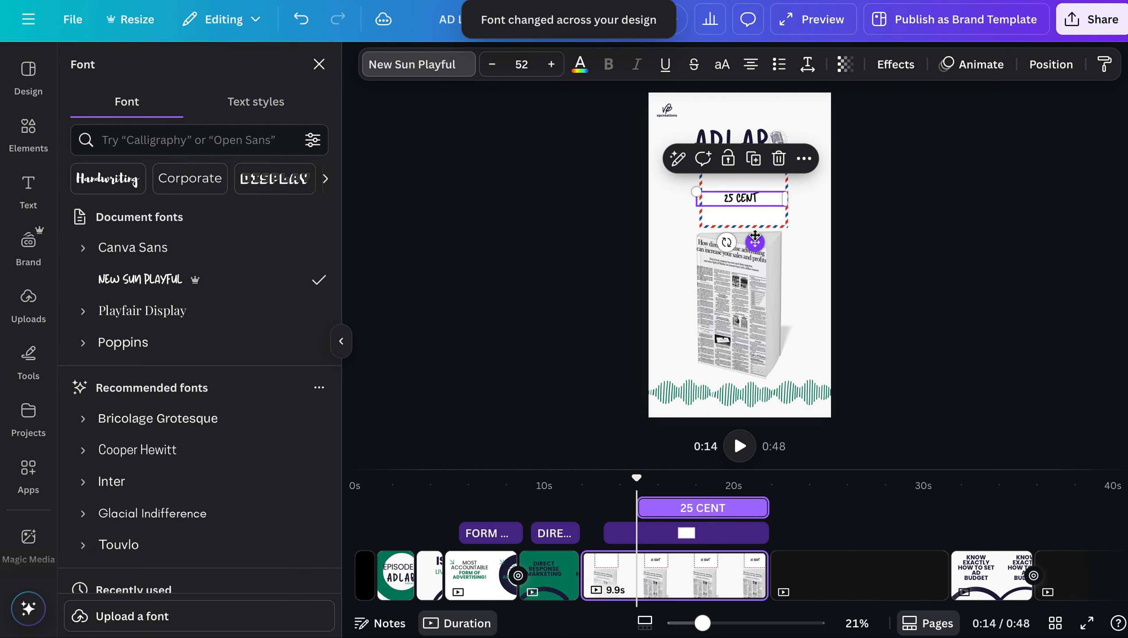
Colour the 25 CENT text with the Brand Kit green
left_click(580, 67)
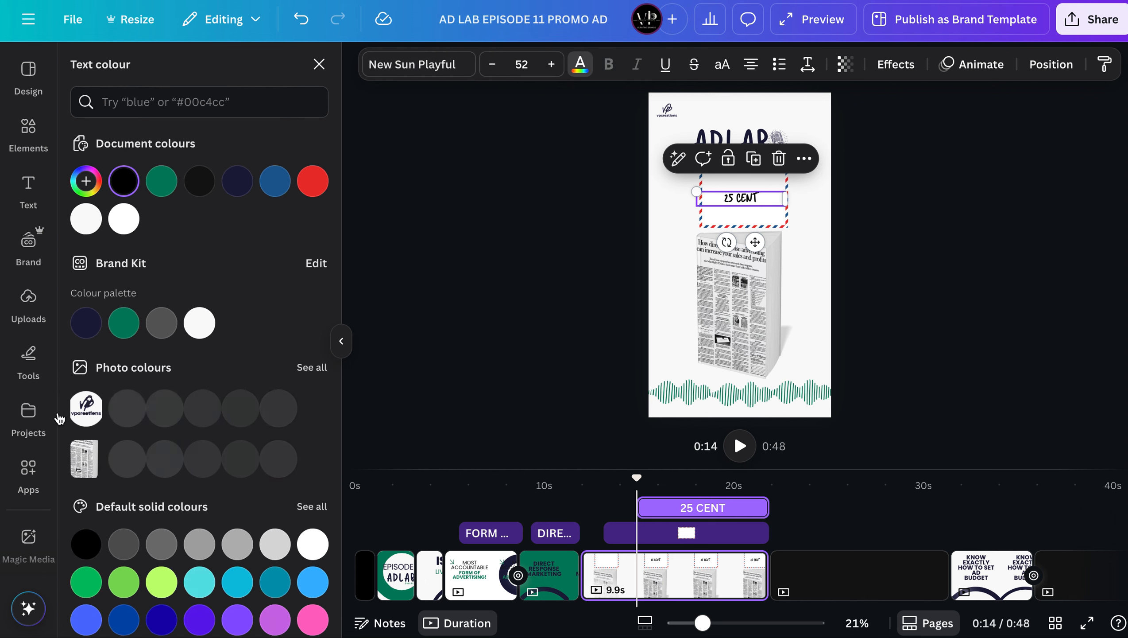
left_click(123, 322)
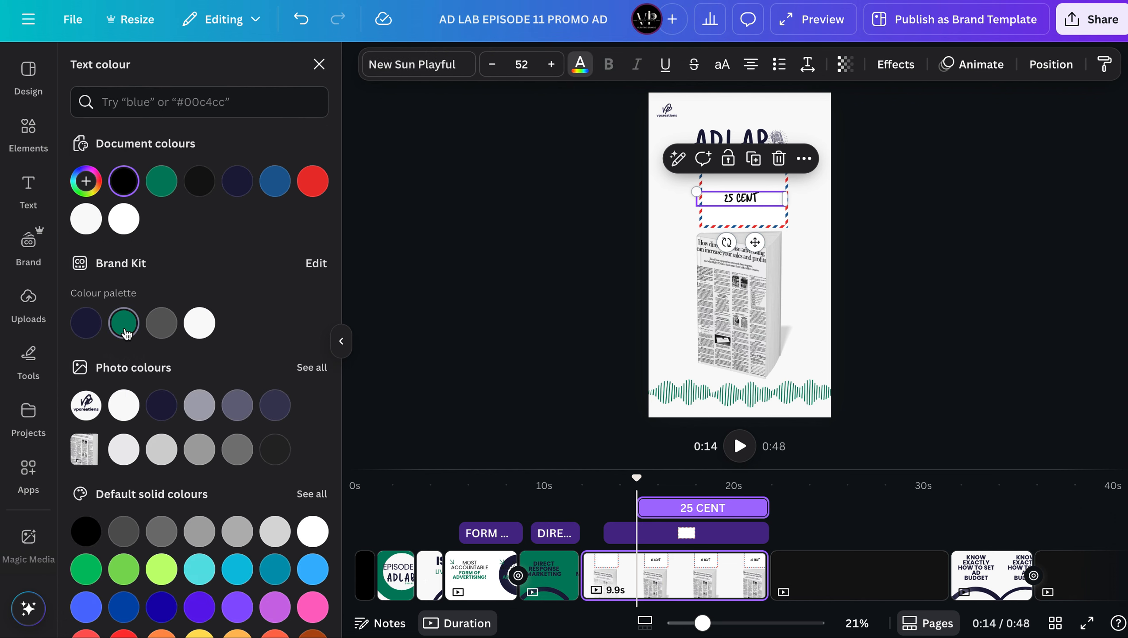
left_click(943, 273)
left_click(942, 272)
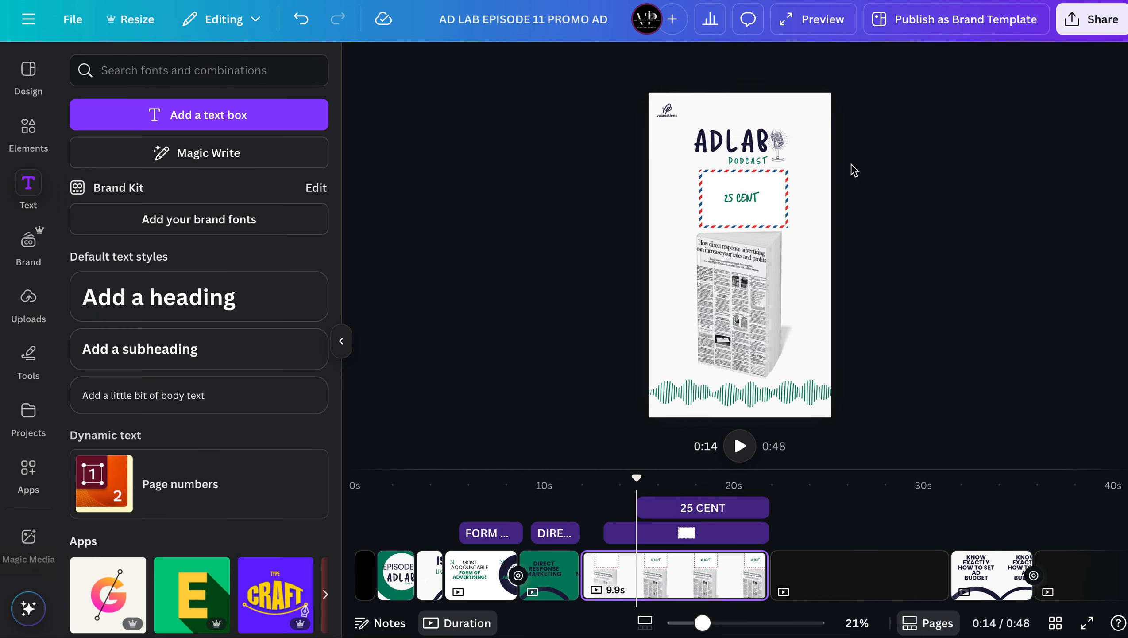
Scale the envelope and its 25 CENT text down together slightly, bringing the text to size 45.9
left_click(774, 227)
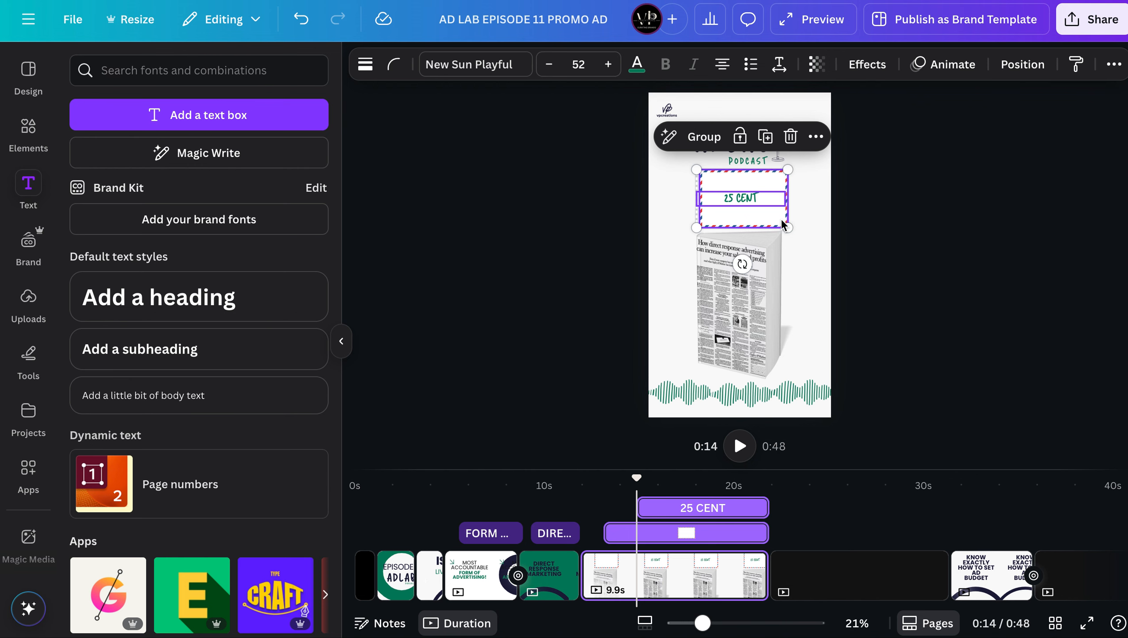
left_click_drag(777, 226, 745, 207)
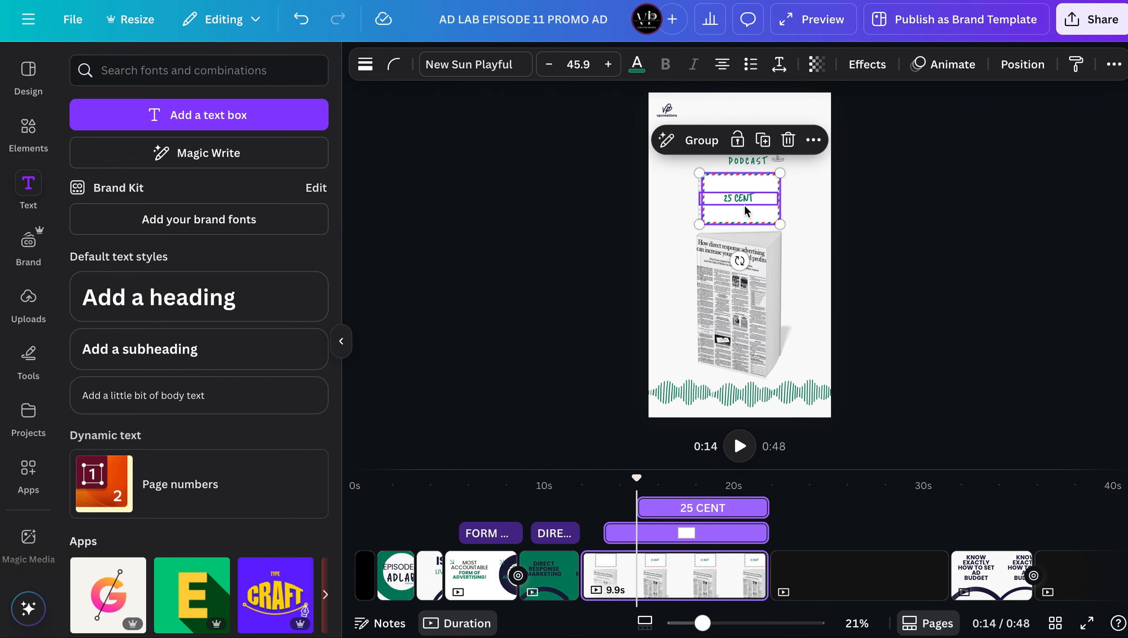
left_click(812, 241)
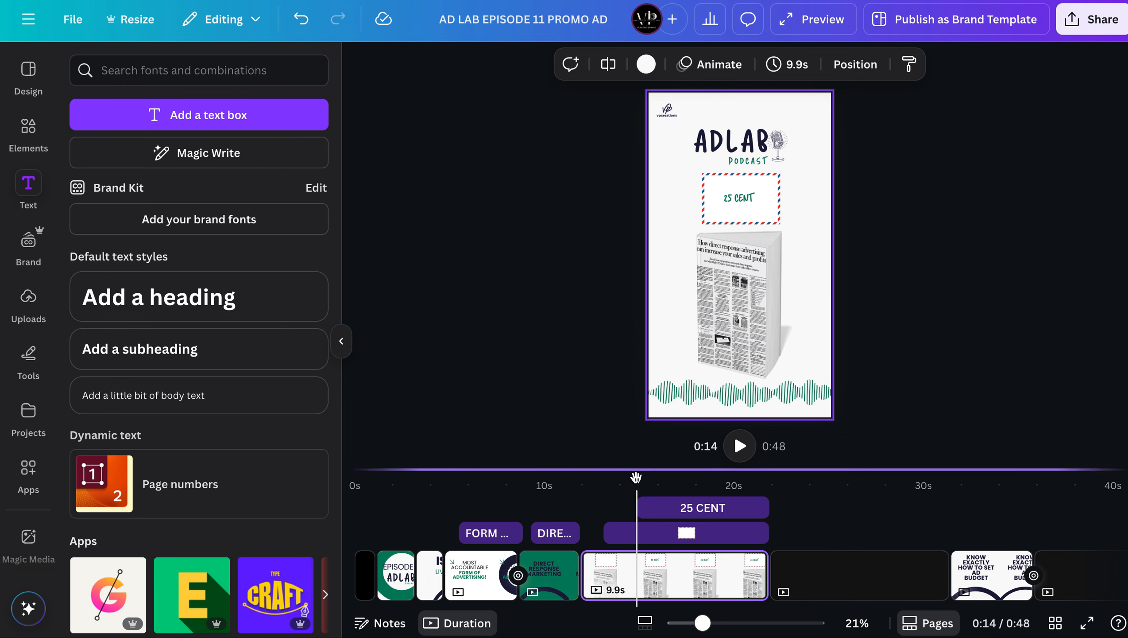
Trim the end of the 25 CENT text's timing to about 0:17, checking it against the audio from 12.5 s
left_click_drag(636, 478, 592, 491)
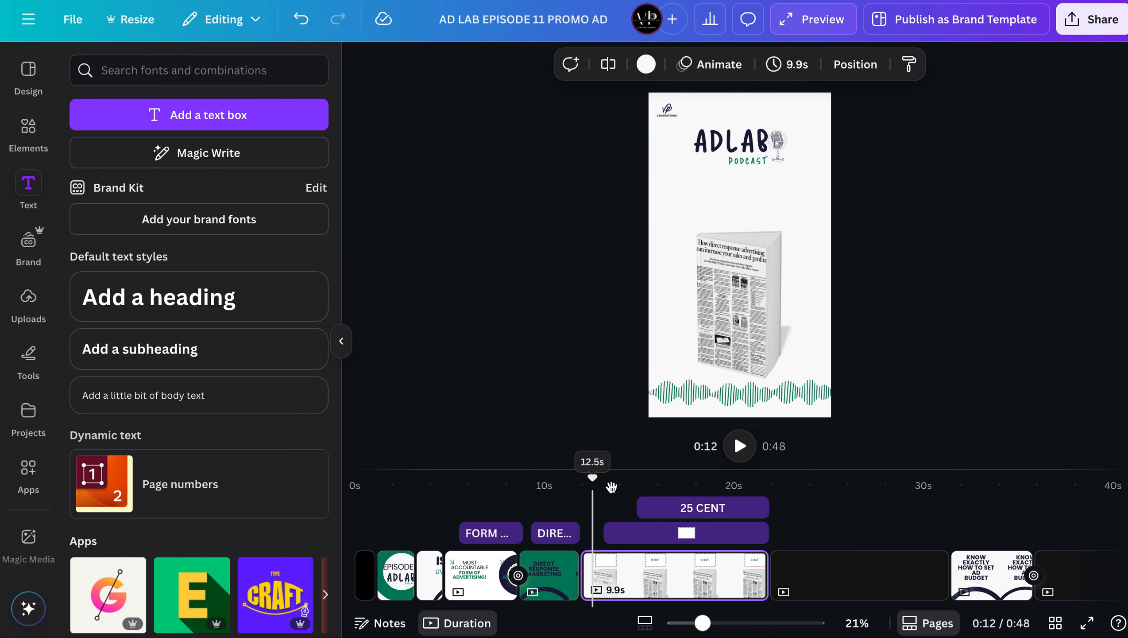
left_click(739, 446)
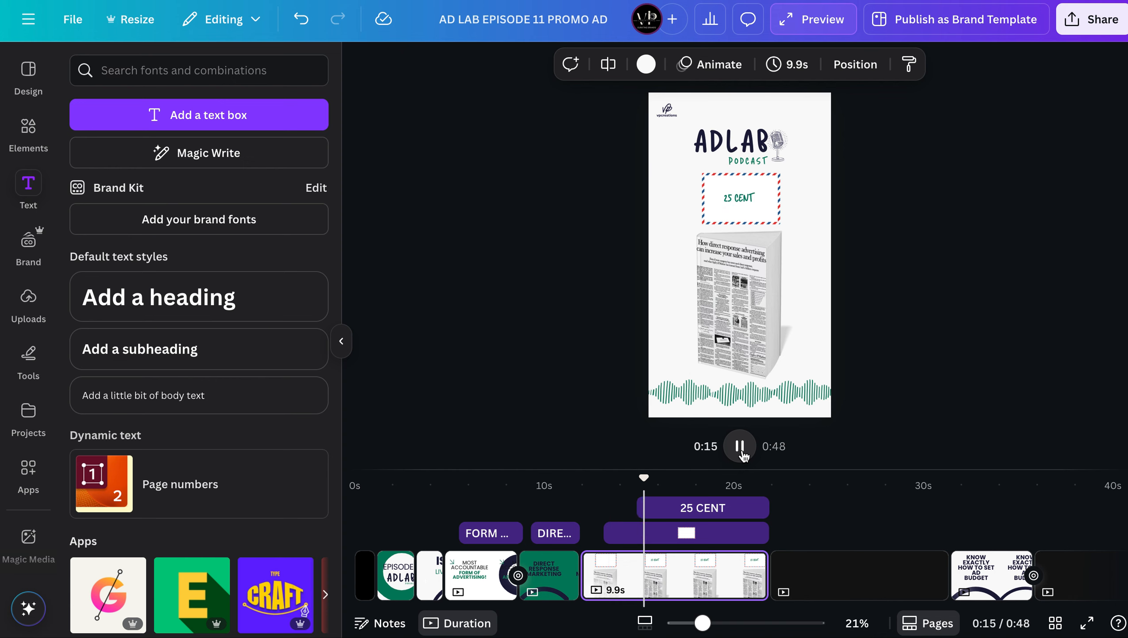
left_click(741, 447)
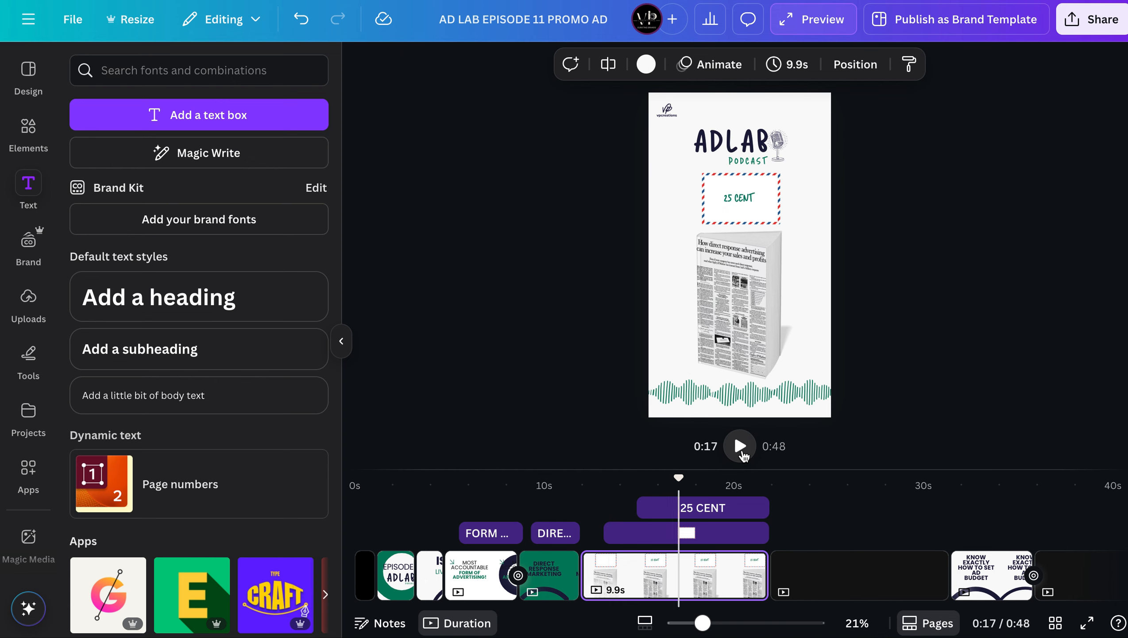
mouse_move(764, 512)
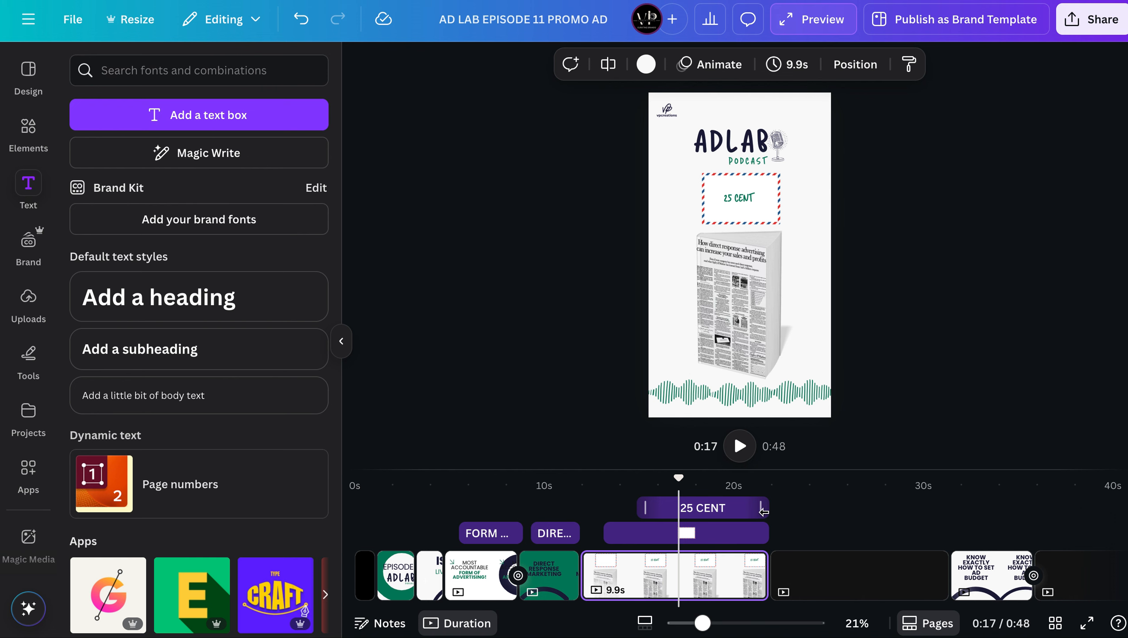
left_click(710, 511)
left_click_drag(761, 510, 681, 513)
Duplicate the 25 CENT text and shift the copy's timing to start at about 0:17, checking it against the audio from 0:15
left_click(658, 508)
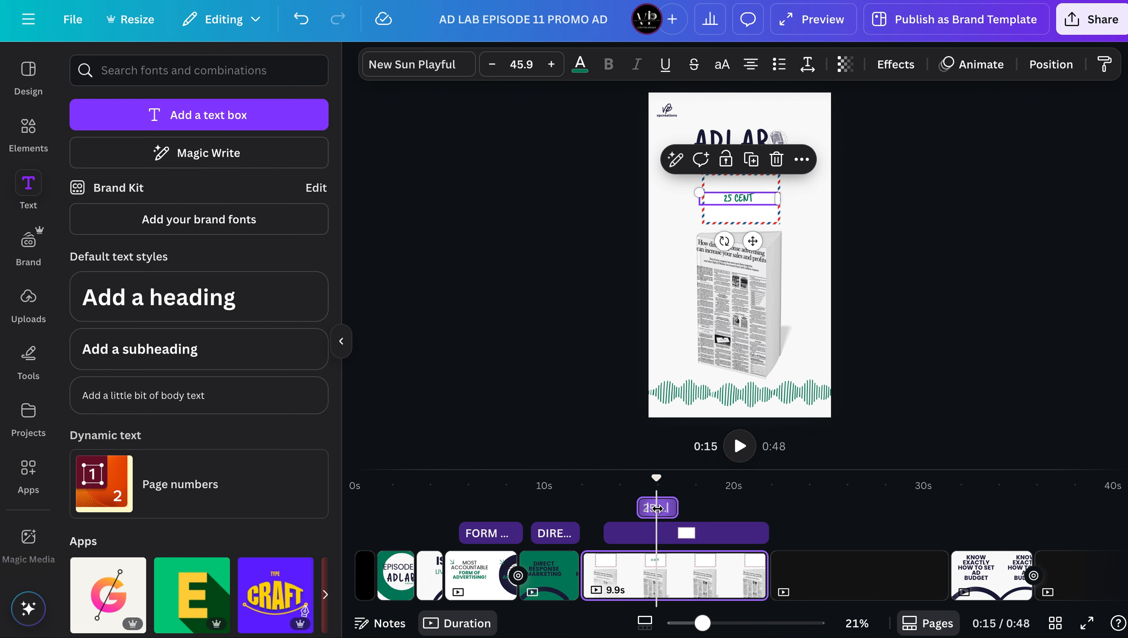
right_click(659, 509)
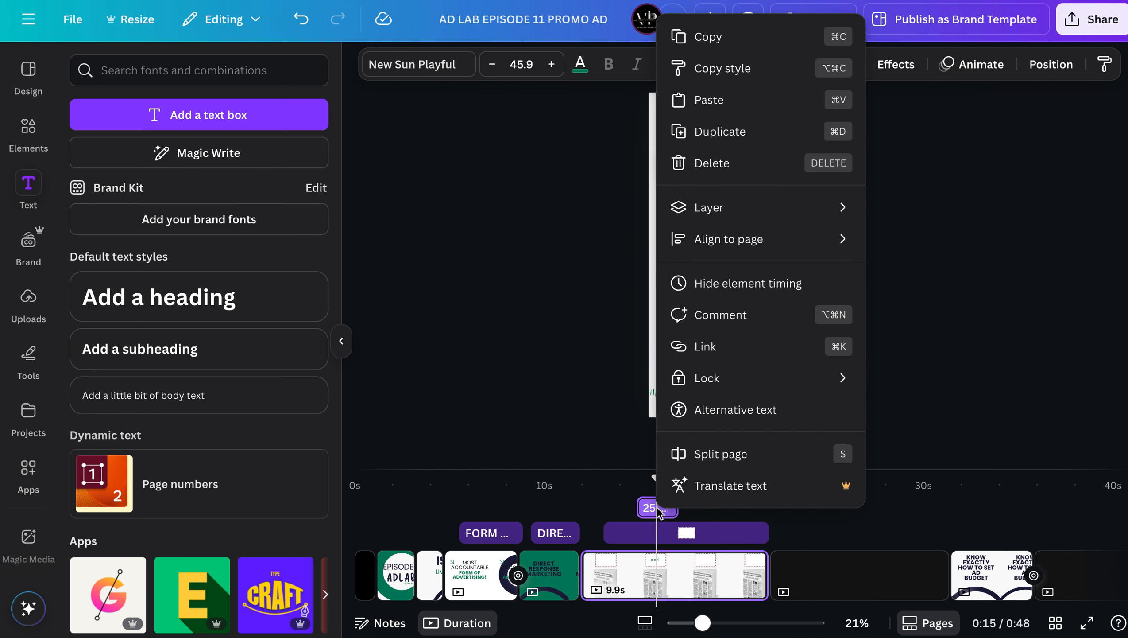
left_click(743, 134)
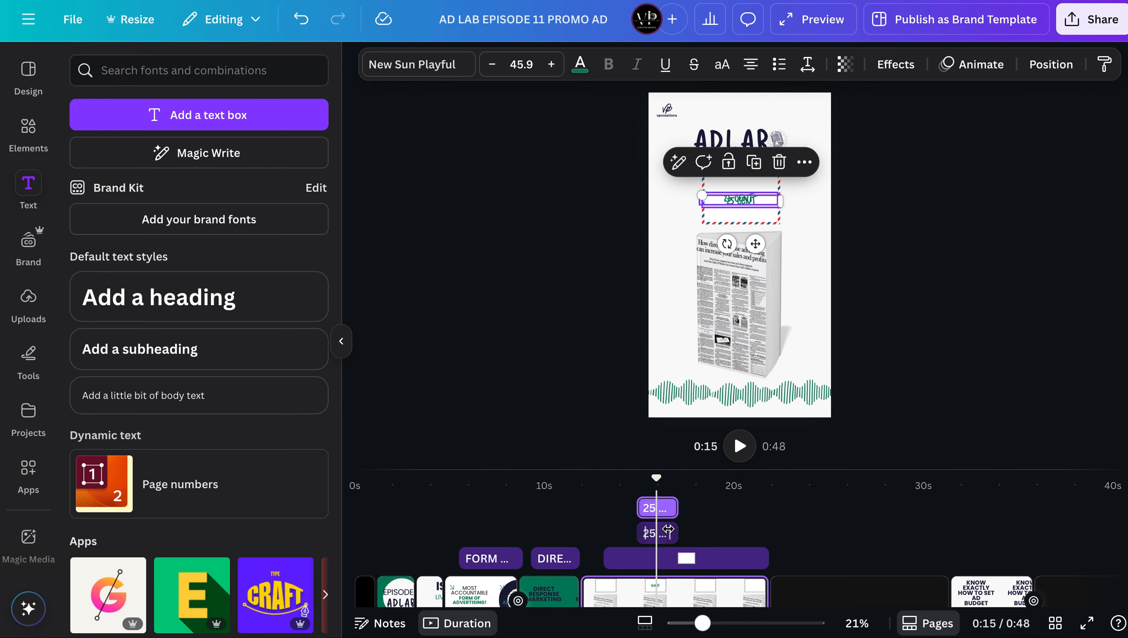
left_click_drag(657, 480, 681, 483)
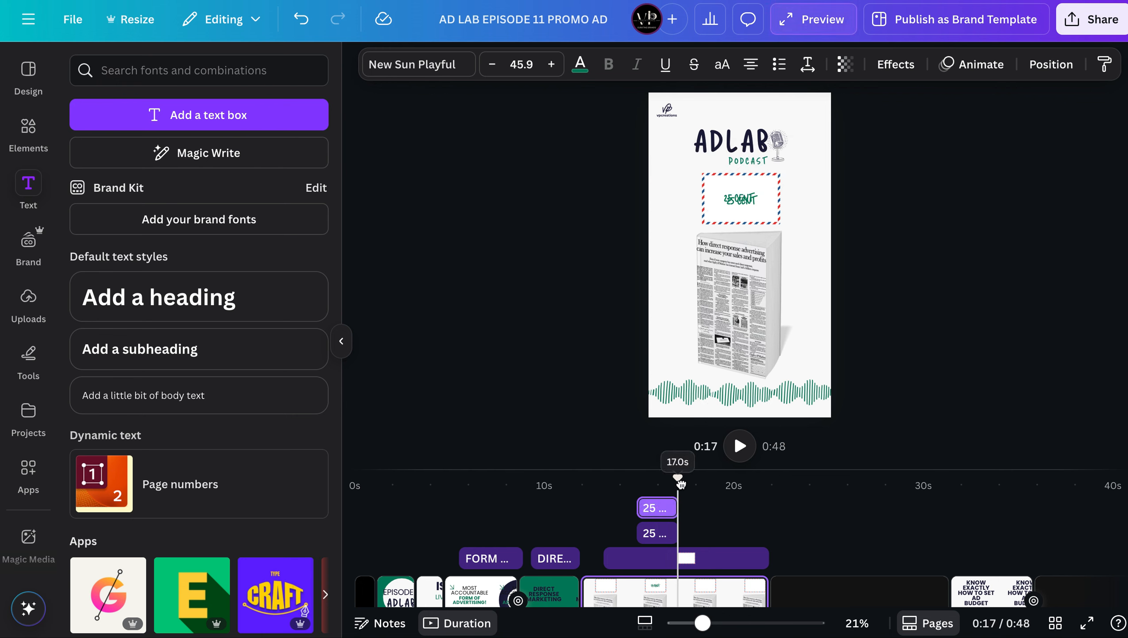
left_click_drag(662, 510, 687, 508)
left_click(664, 508)
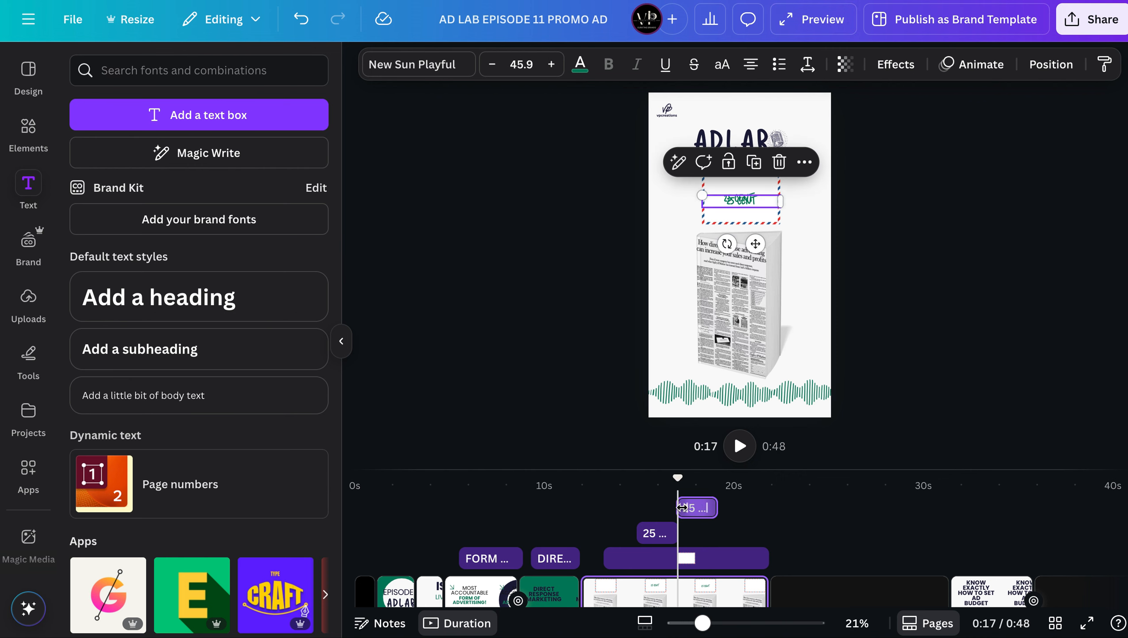
left_click_drag(685, 508, 647, 498)
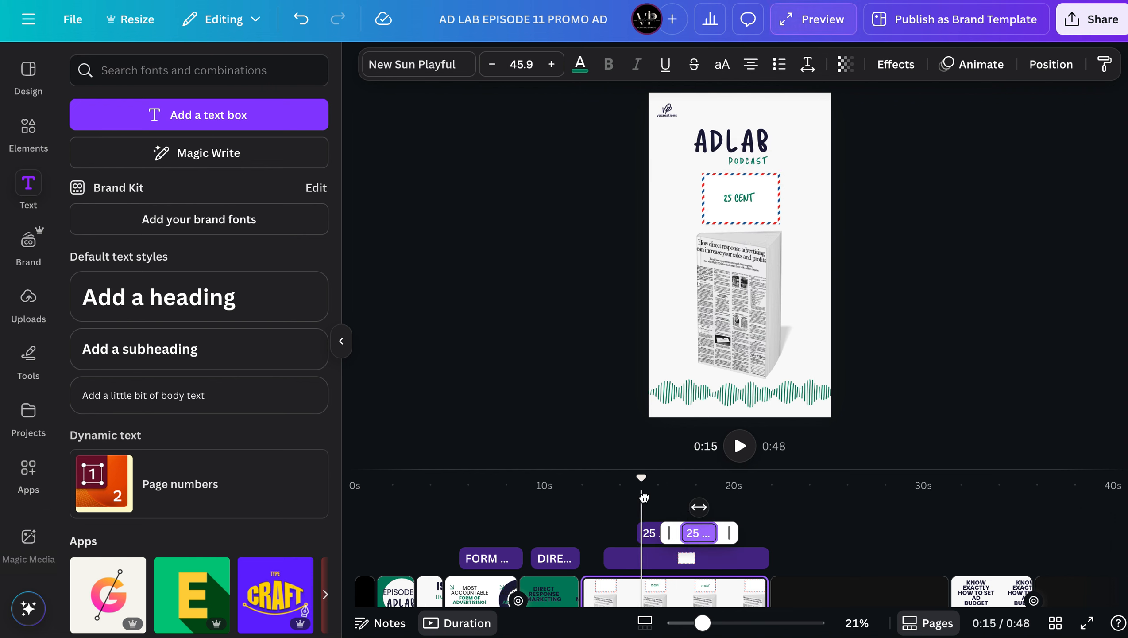
left_click(741, 446)
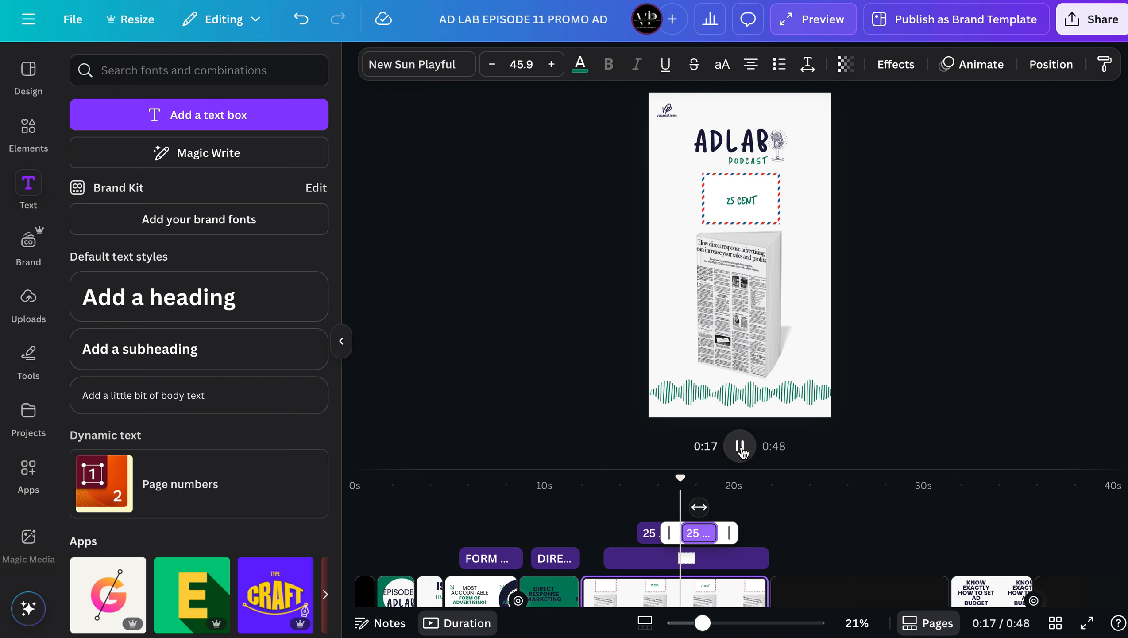
left_click(741, 447)
Replace the wording of the duplicated 25 CENT text with "750,000 $"
left_click(753, 201)
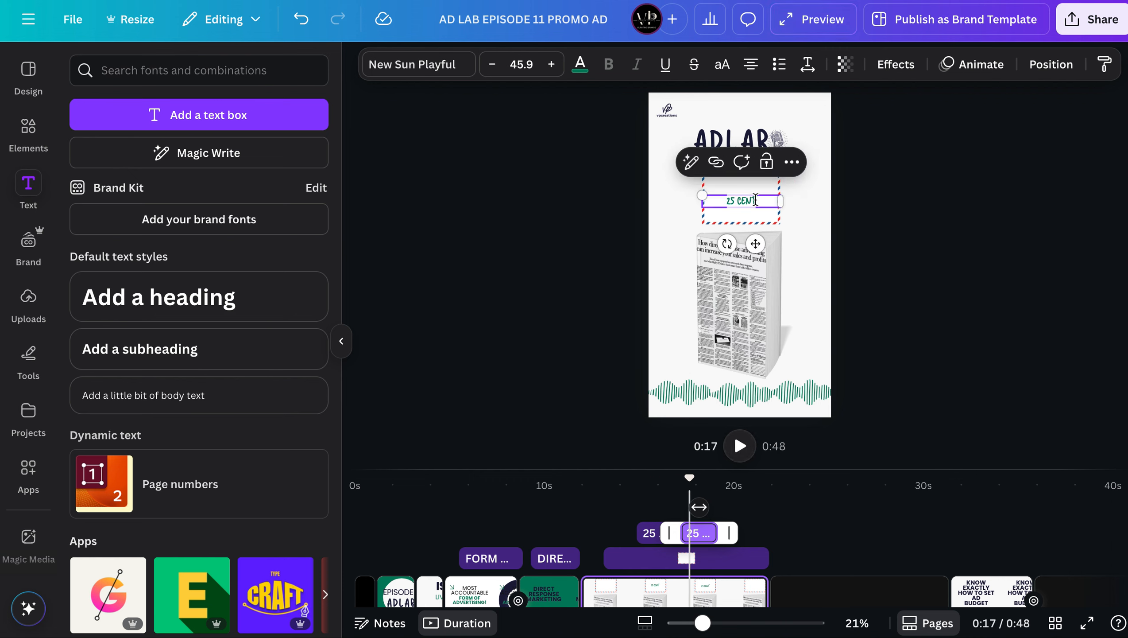
key("BackSpace")
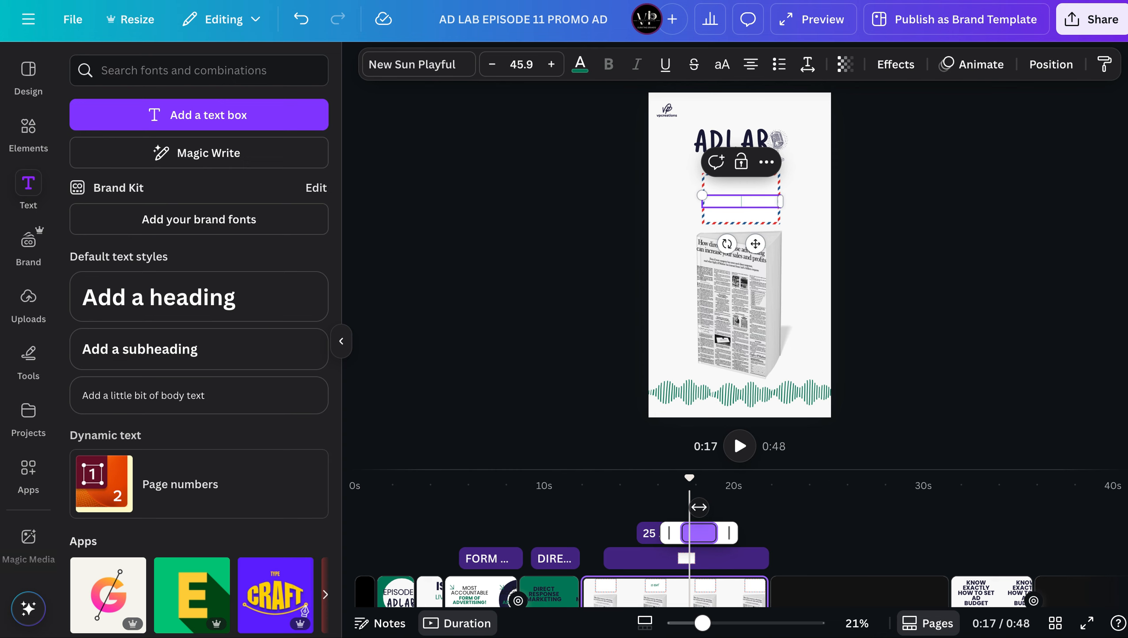
type("75")
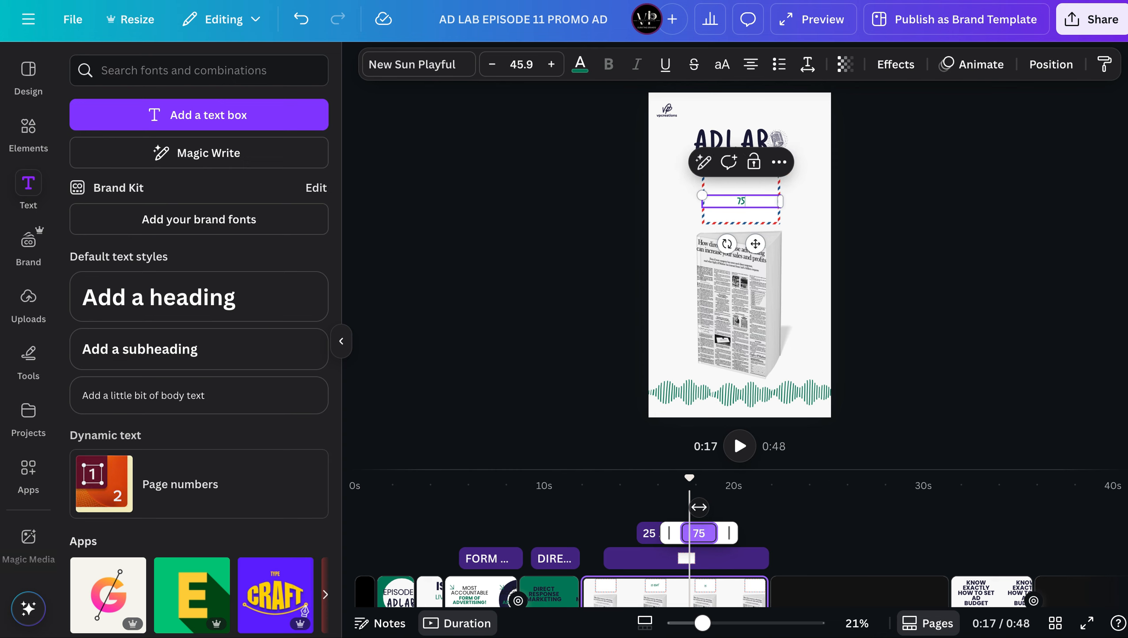
type("0,")
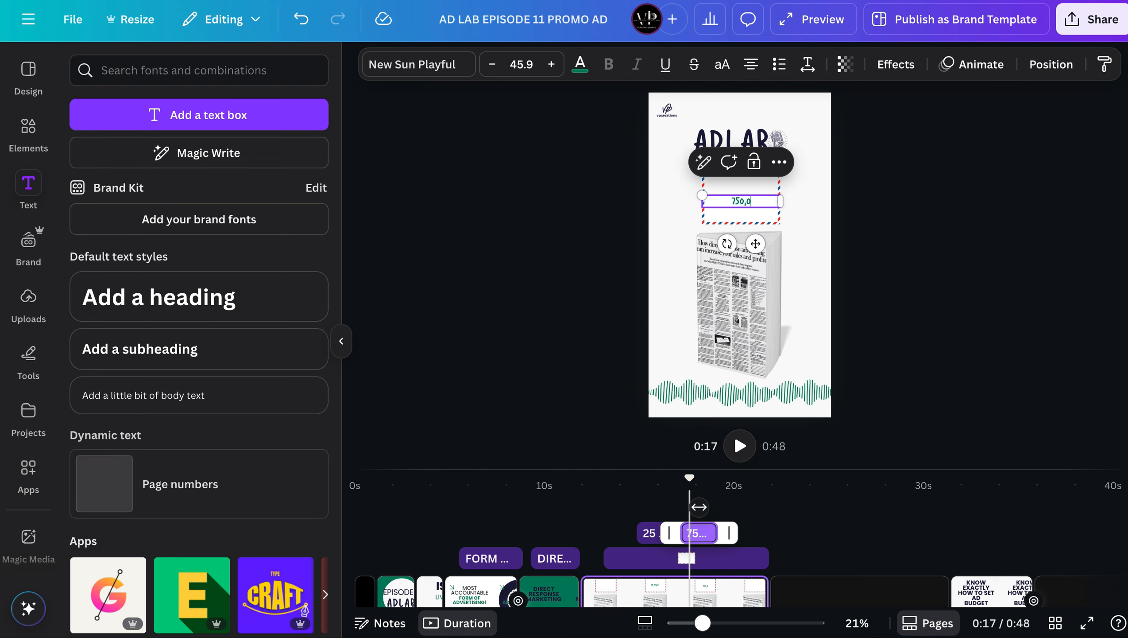
type("000 $")
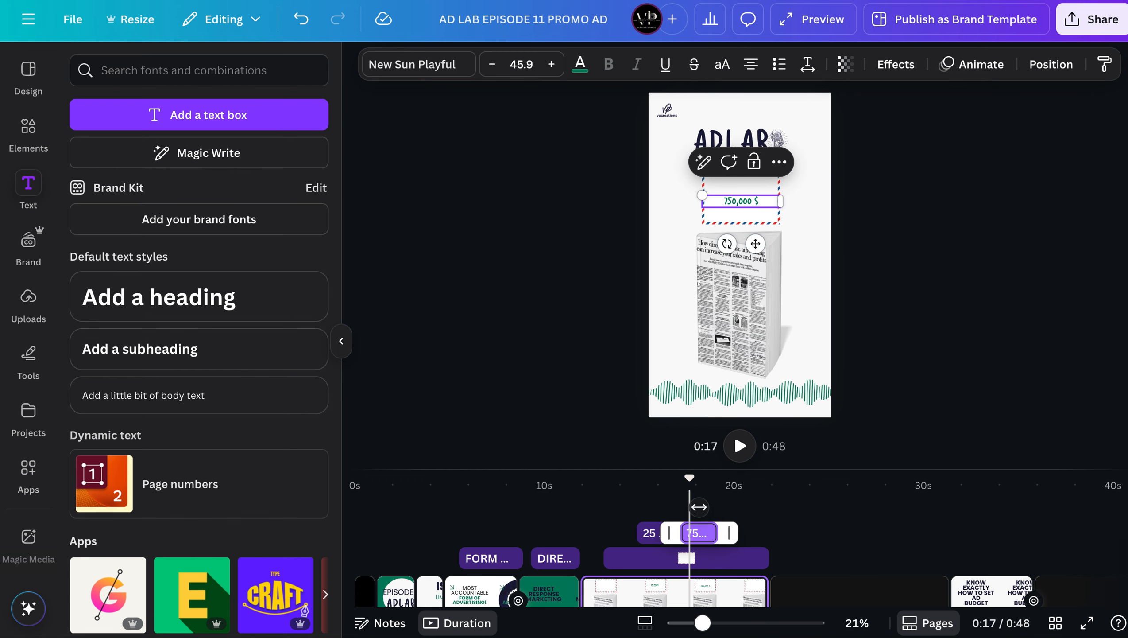
Trim the end of the envelope's timing to about 0:19, just past the 750,000 $ text, checking the audio from 0:13
scroll(767, 193, "up", 2)
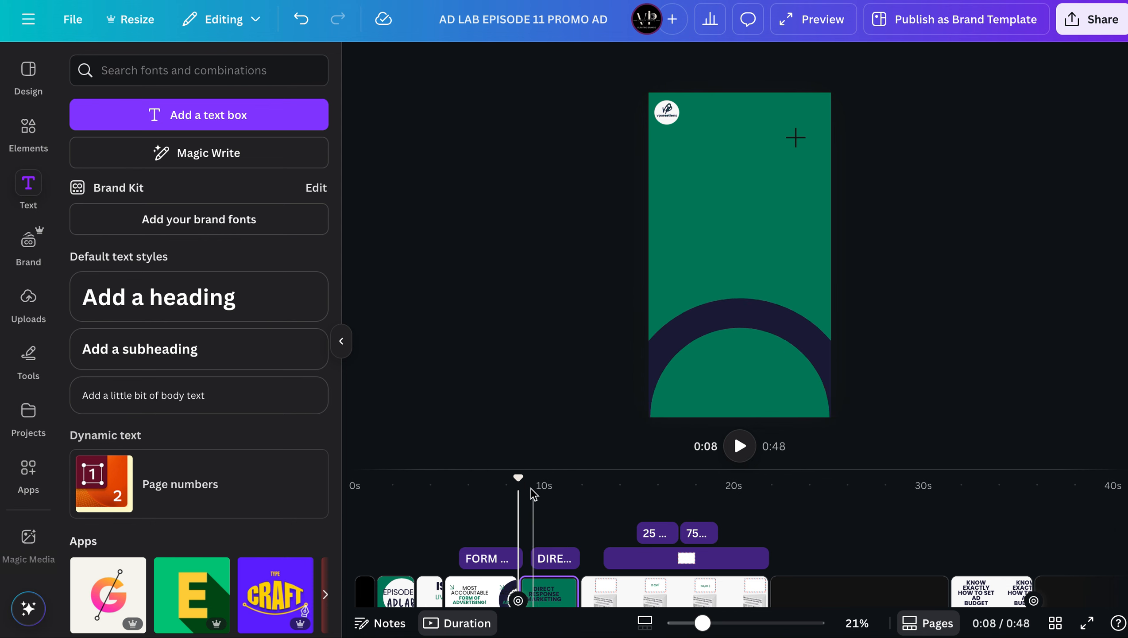
mouse_move(604, 504)
left_mouse_down()
mouse_move(617, 504)
mouse_move(608, 509)
left_mouse_up()
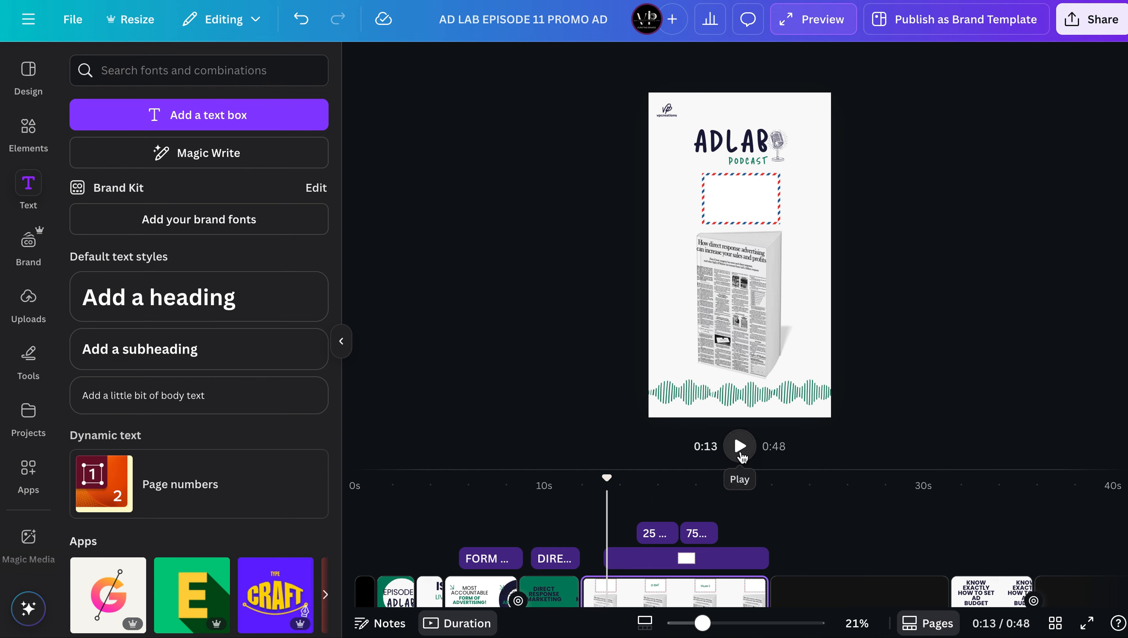
left_click(740, 446)
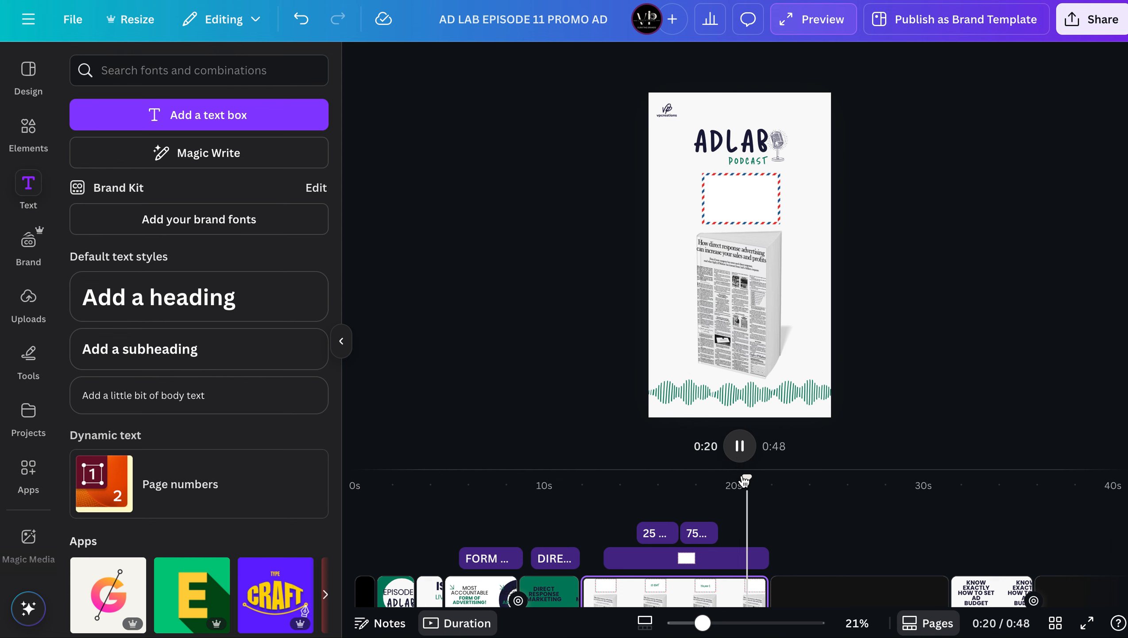
key("space")
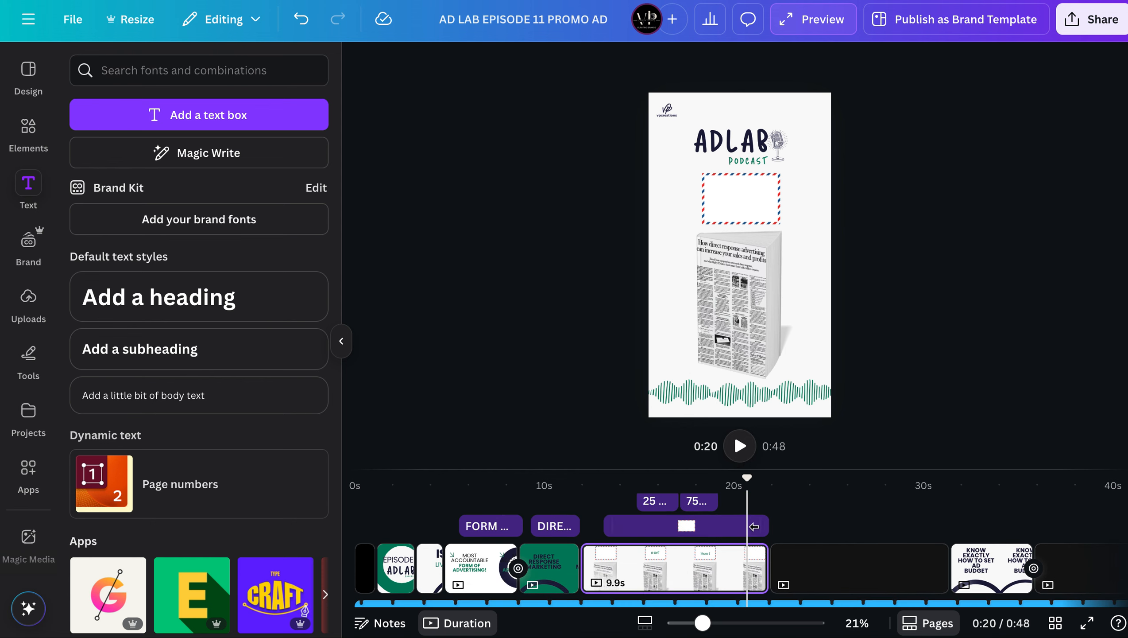
left_click_drag(720, 526, 715, 525)
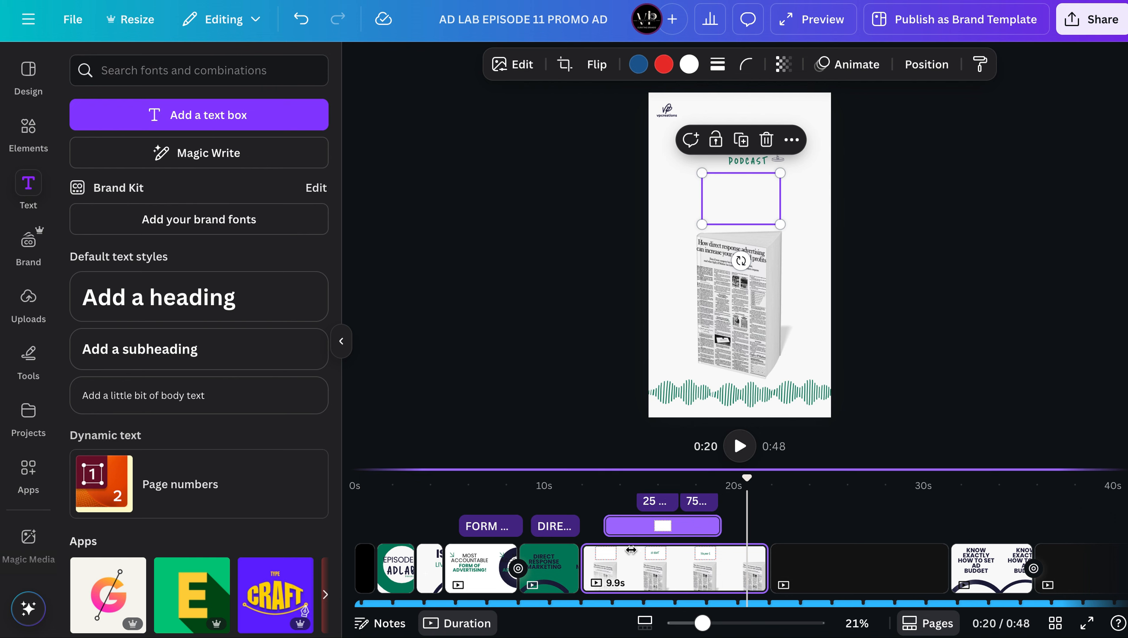
Apply the Tumble animation to the envelope with a higher intensity, and check its playback from about 13.4 s
left_click(648, 534)
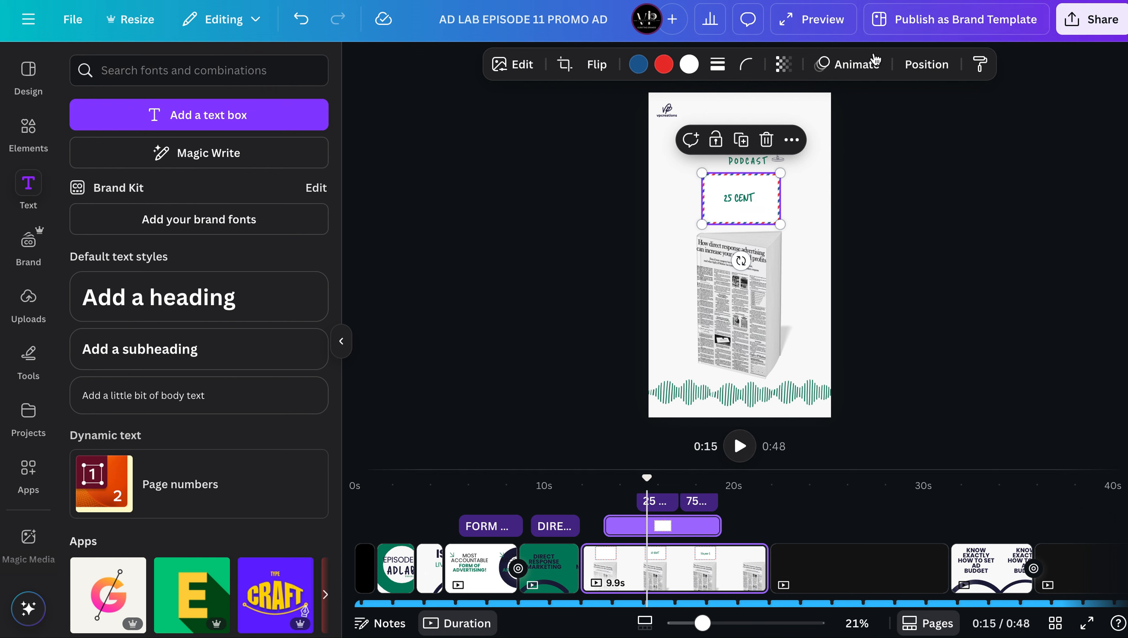
left_click(872, 70)
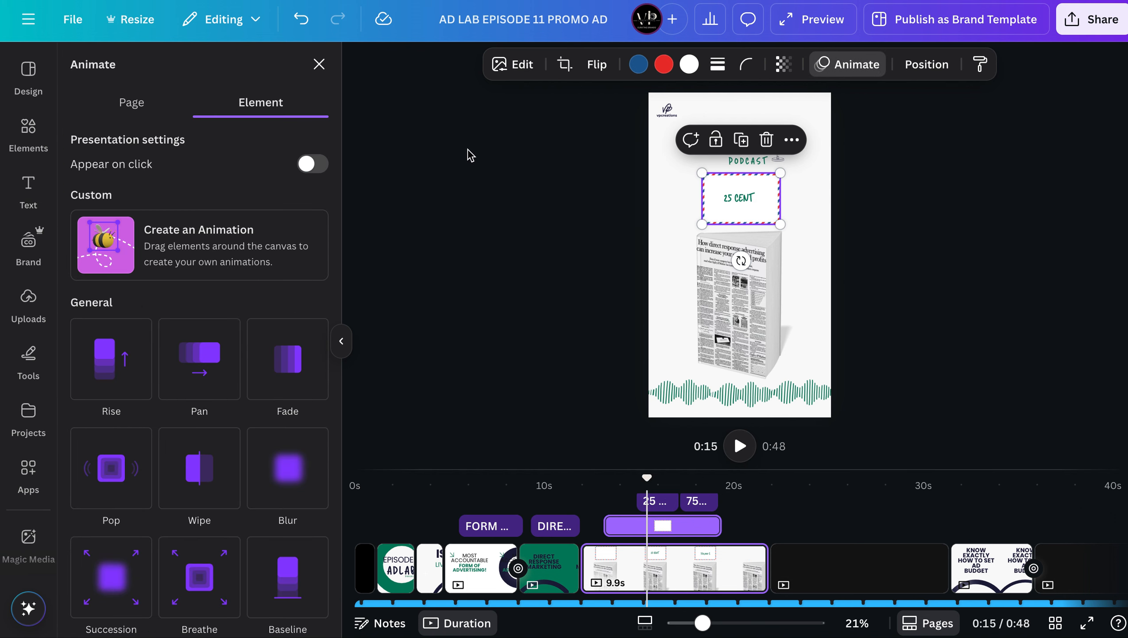
scroll(219, 366, "down", 10)
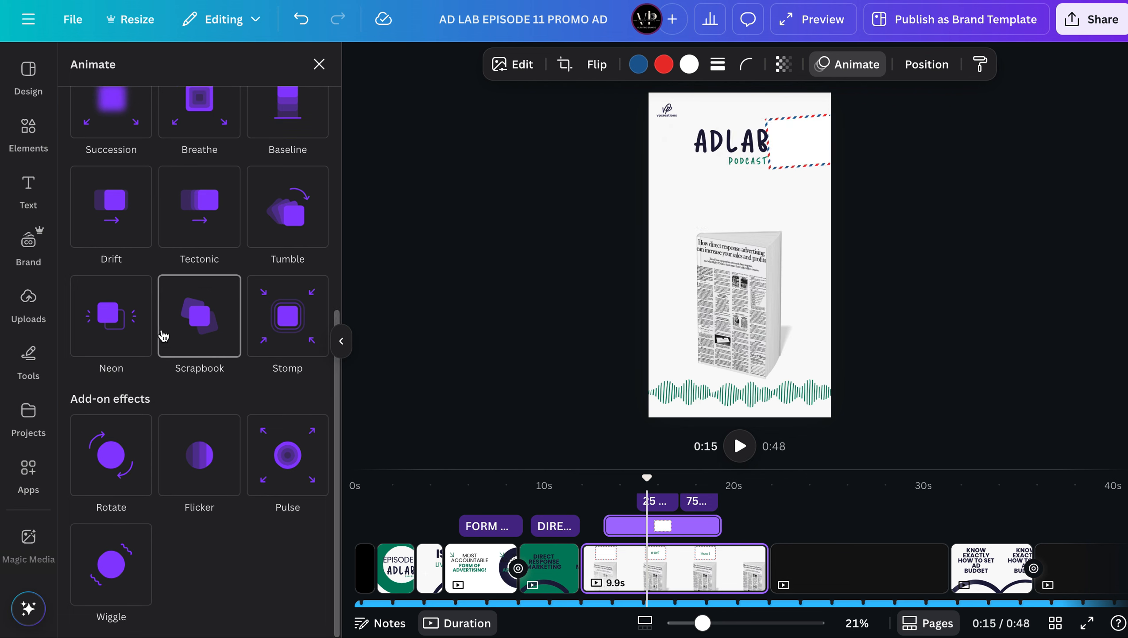
scroll(106, 326, "up", 1)
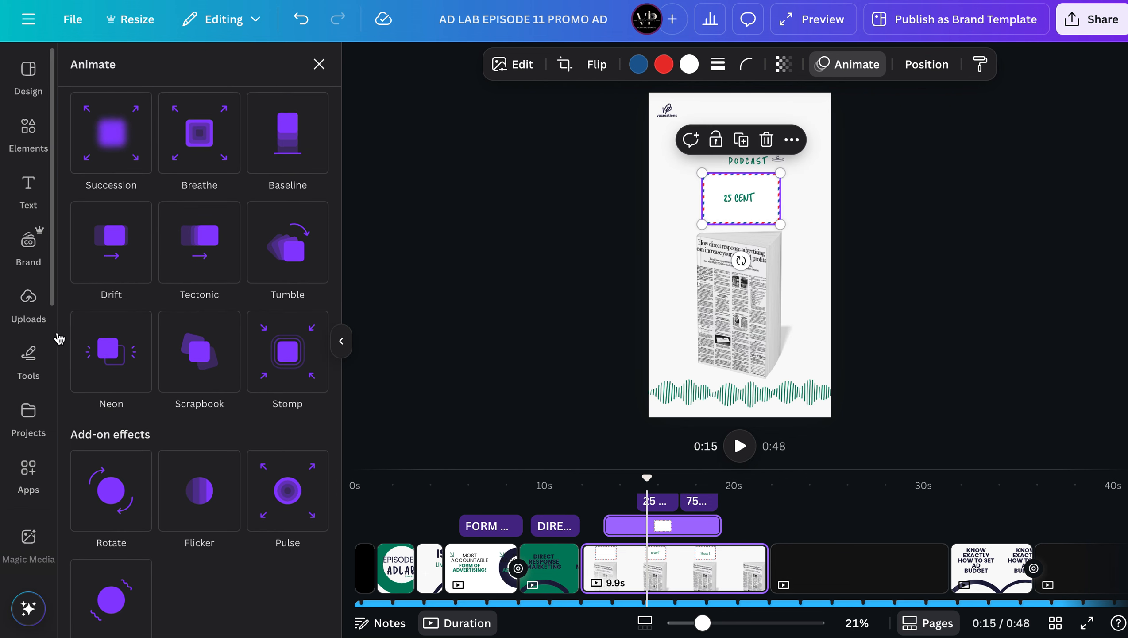
scroll(211, 254, "up", 5)
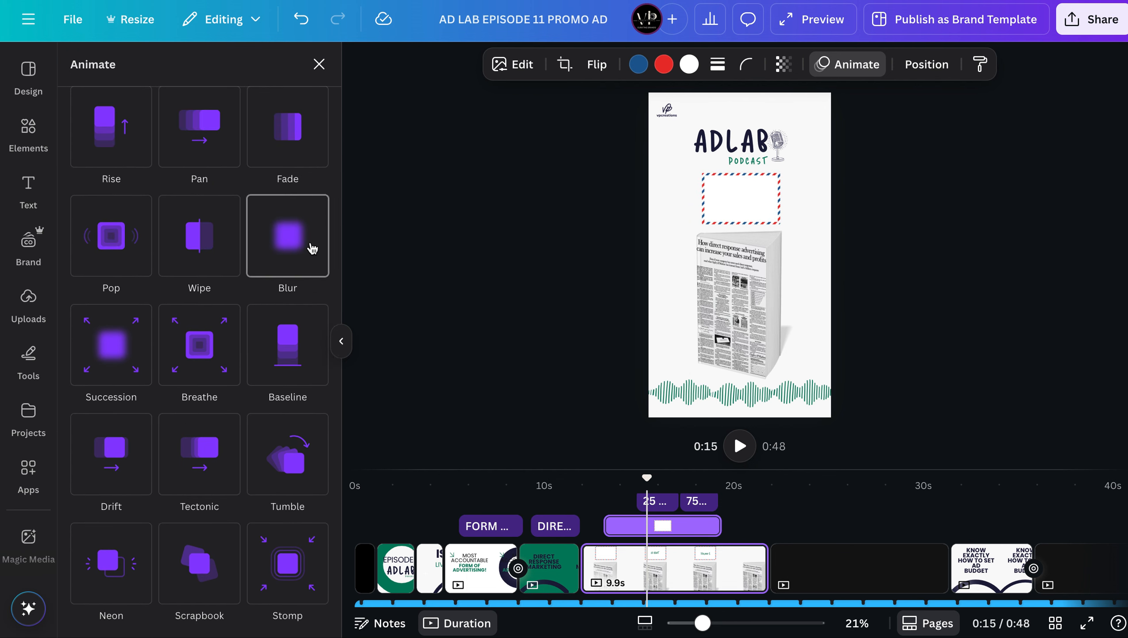
scroll(312, 249, "up", 3)
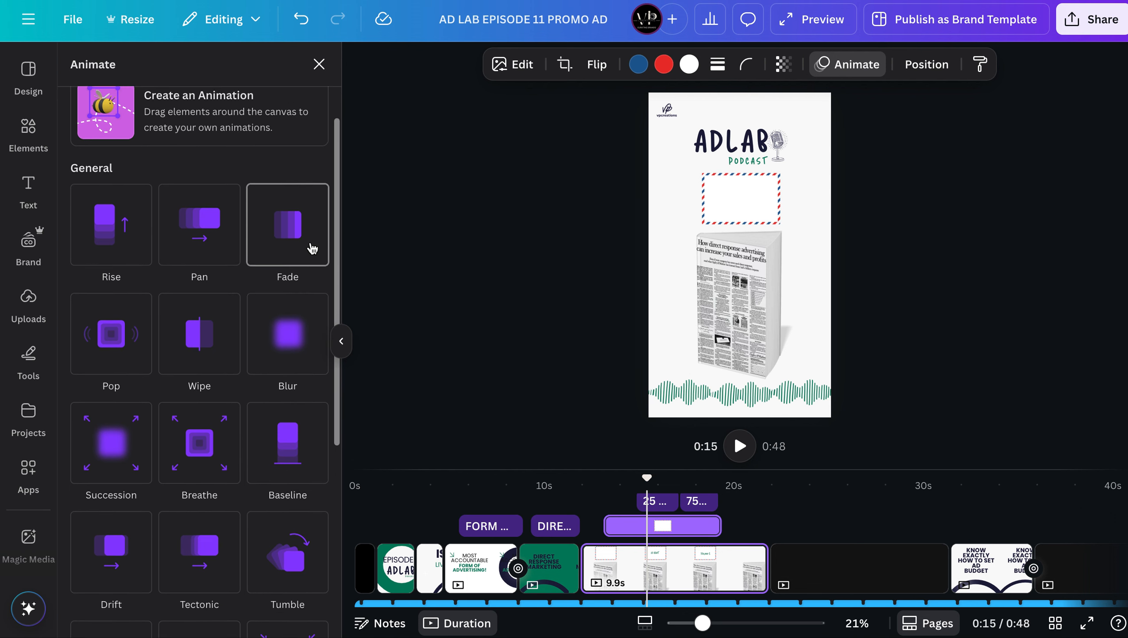
scroll(313, 249, "down", 3)
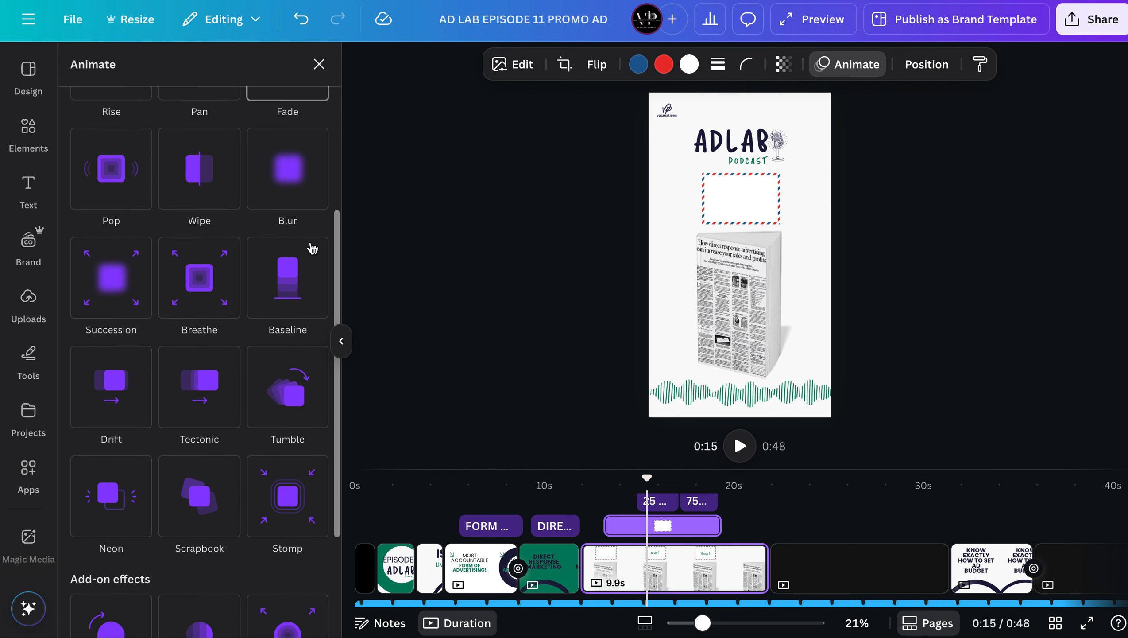
left_click(288, 371)
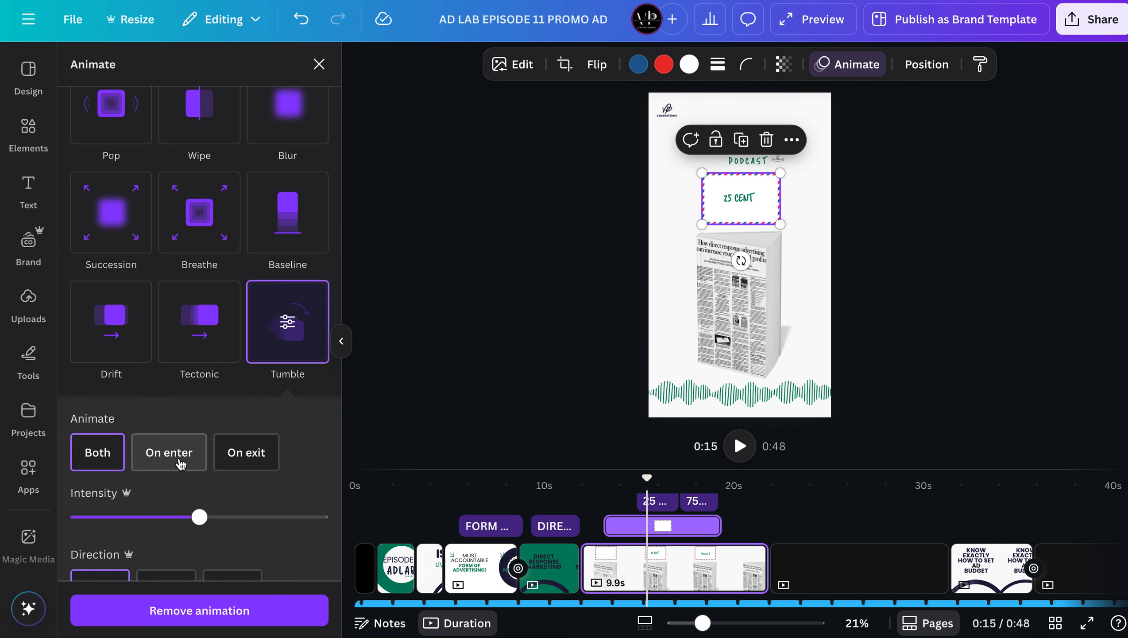
left_click_drag(200, 517, 252, 517)
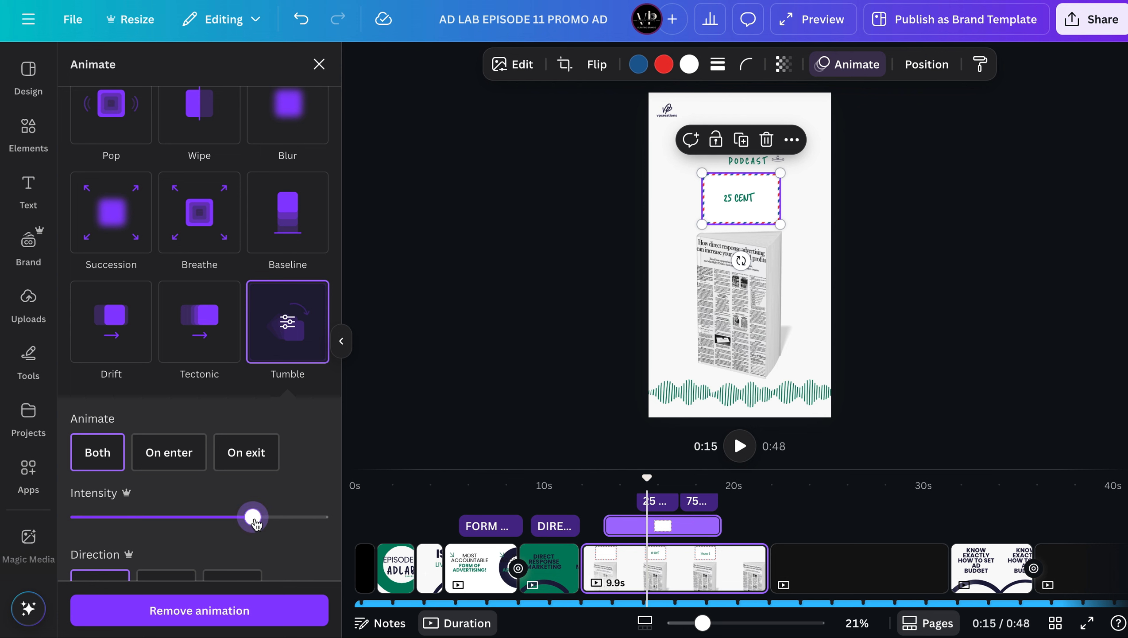
scroll(257, 521, "down", 10)
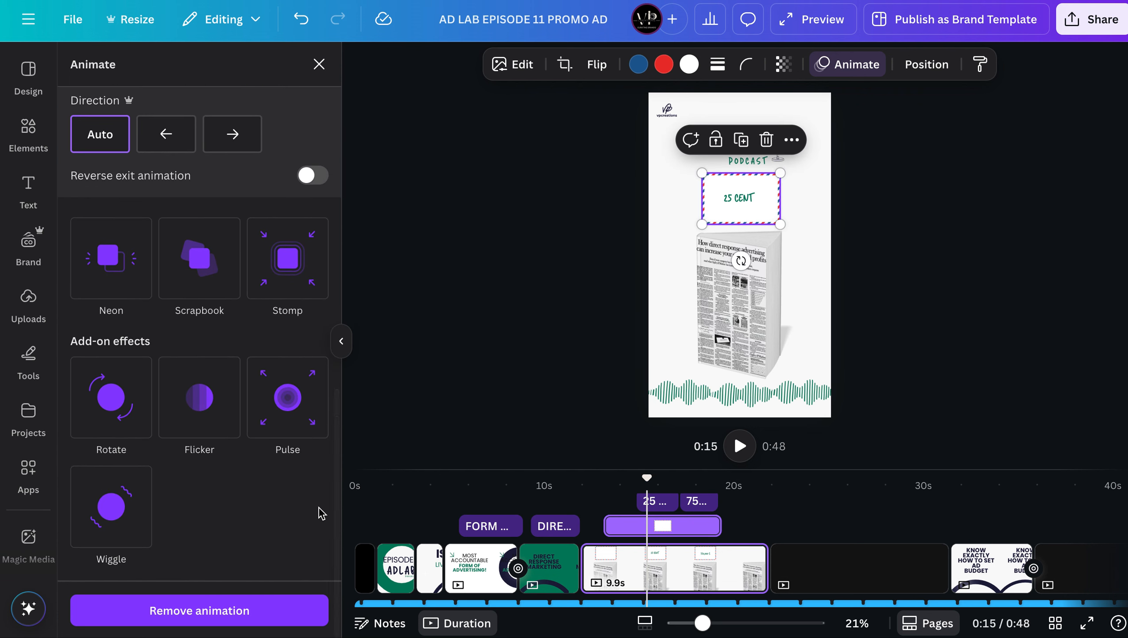
left_click(604, 486)
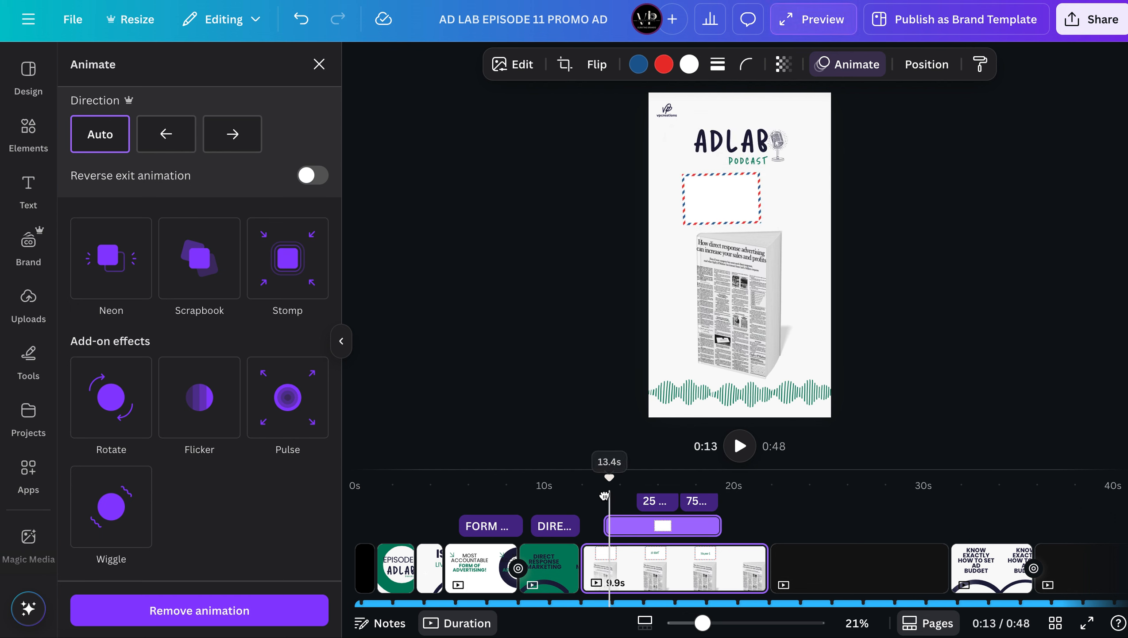
left_click(740, 446)
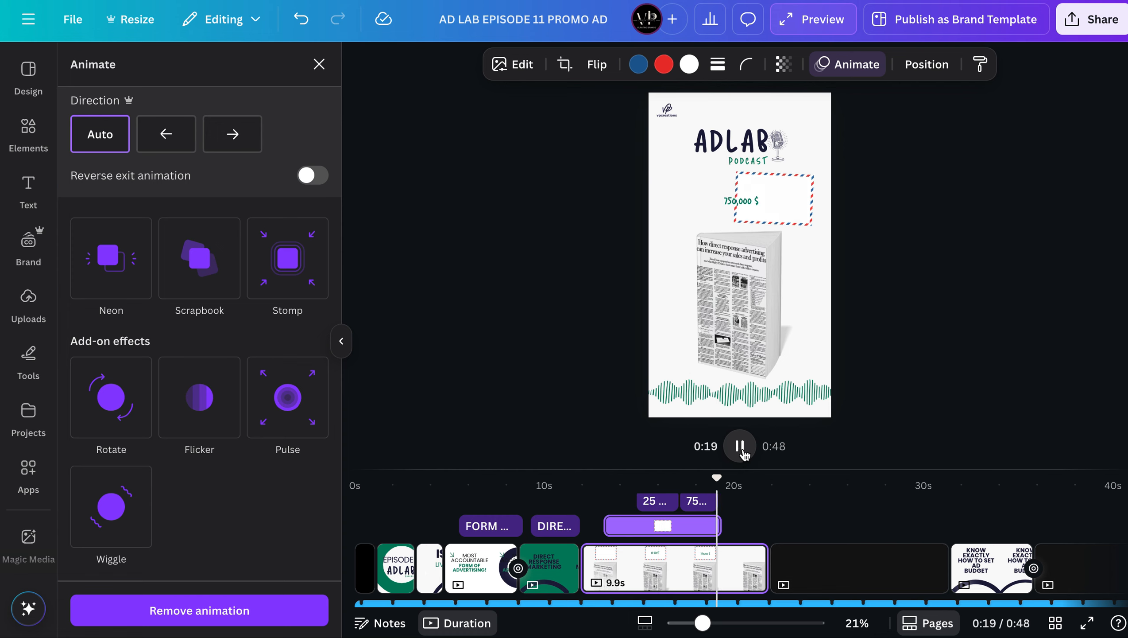
left_click(741, 446)
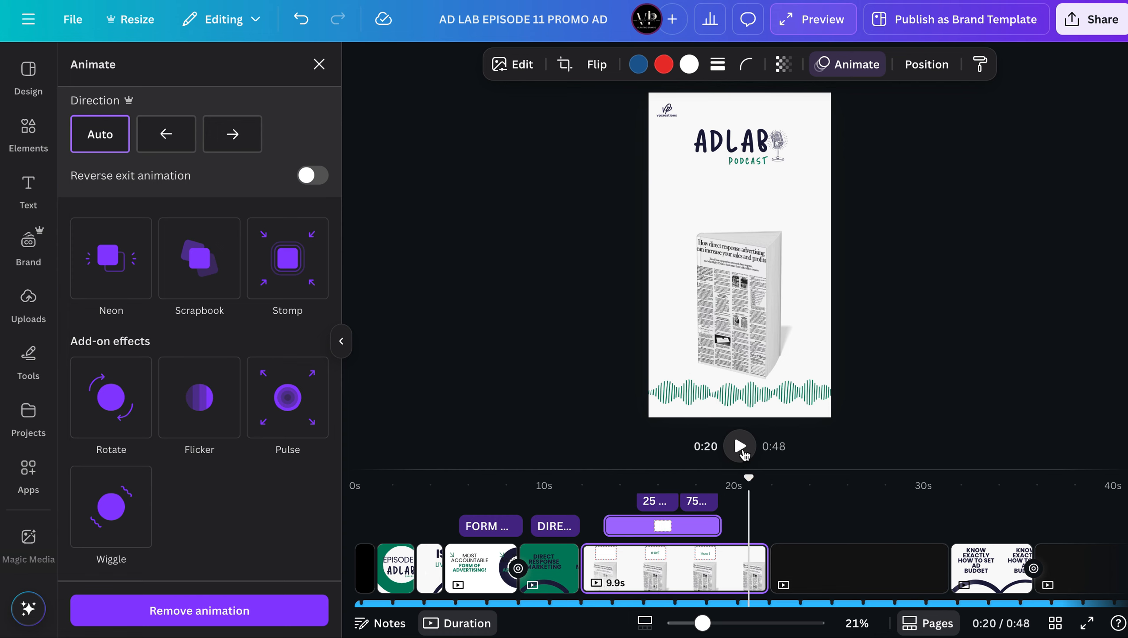
Enter "KENYAN BUSI" as the beginning of a search in the elements library
left_click(30, 128)
left_click(30, 128)
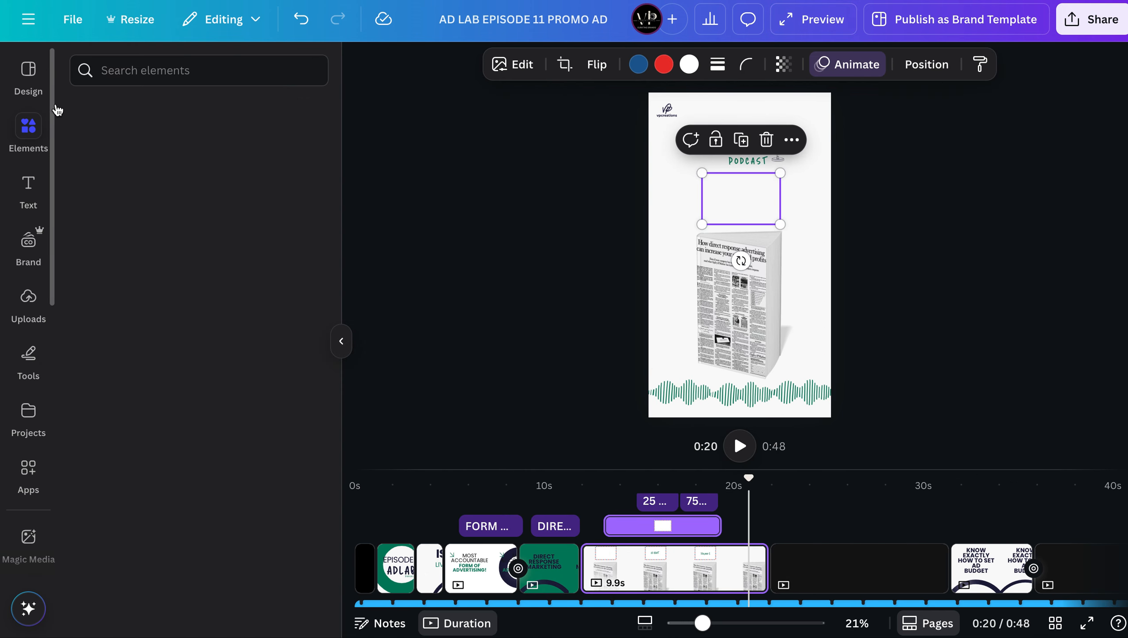
left_click(129, 67)
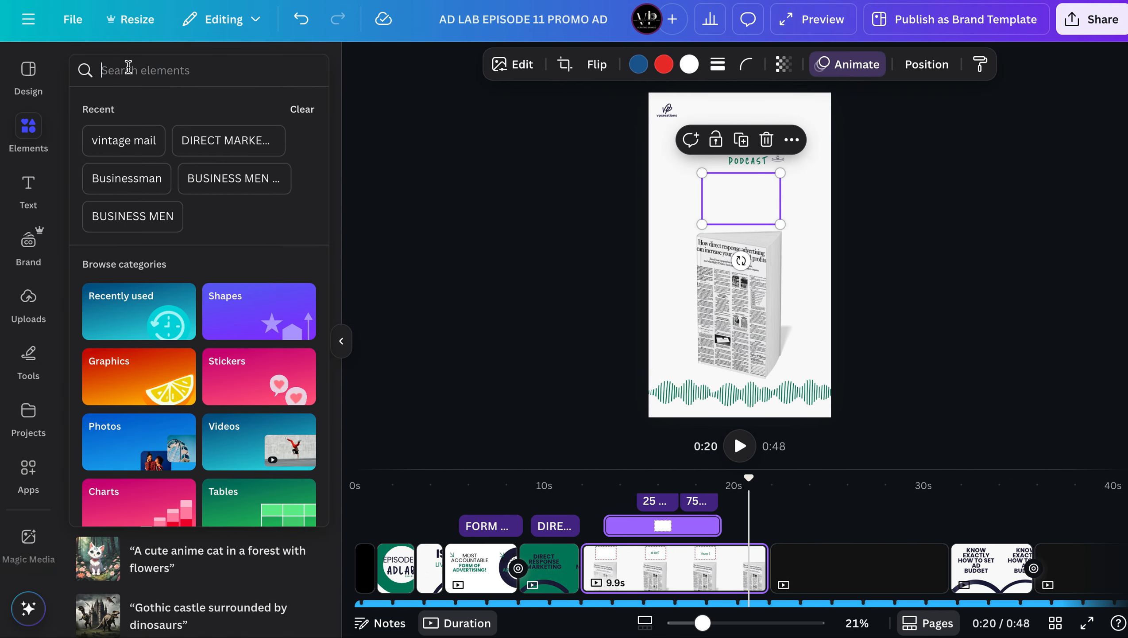
type("KE")
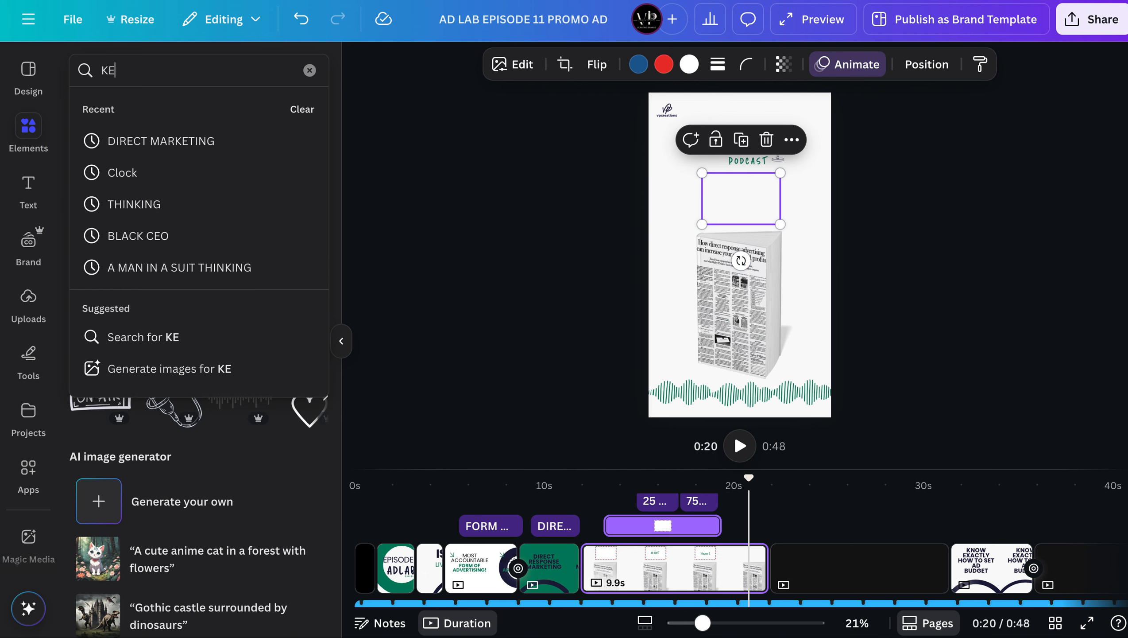
type("NYAN")
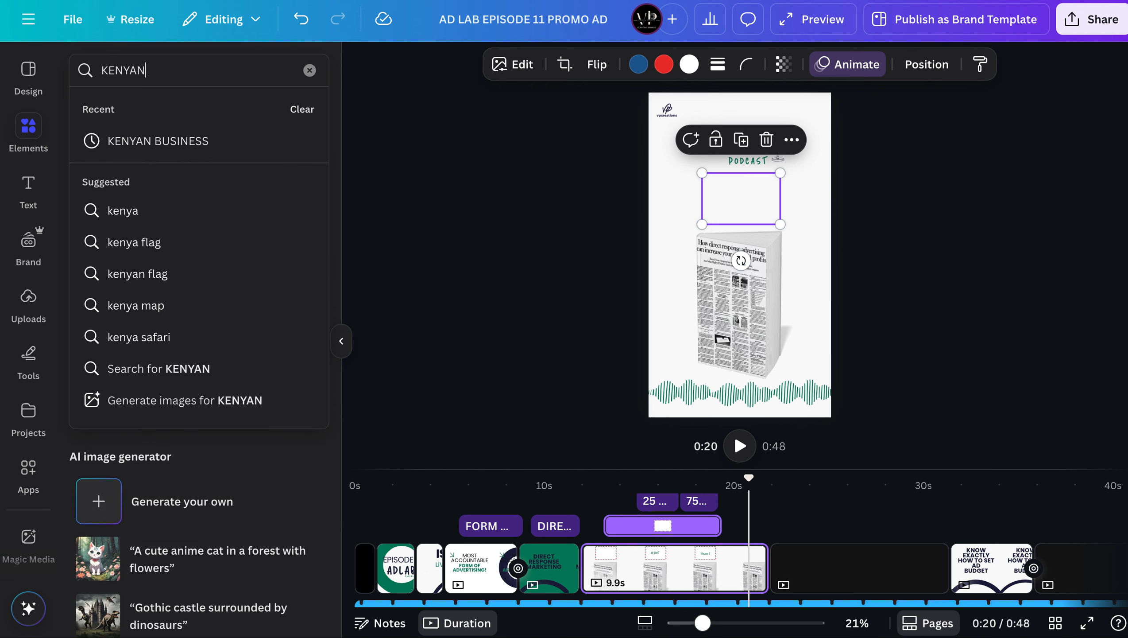
type(" BUSI")
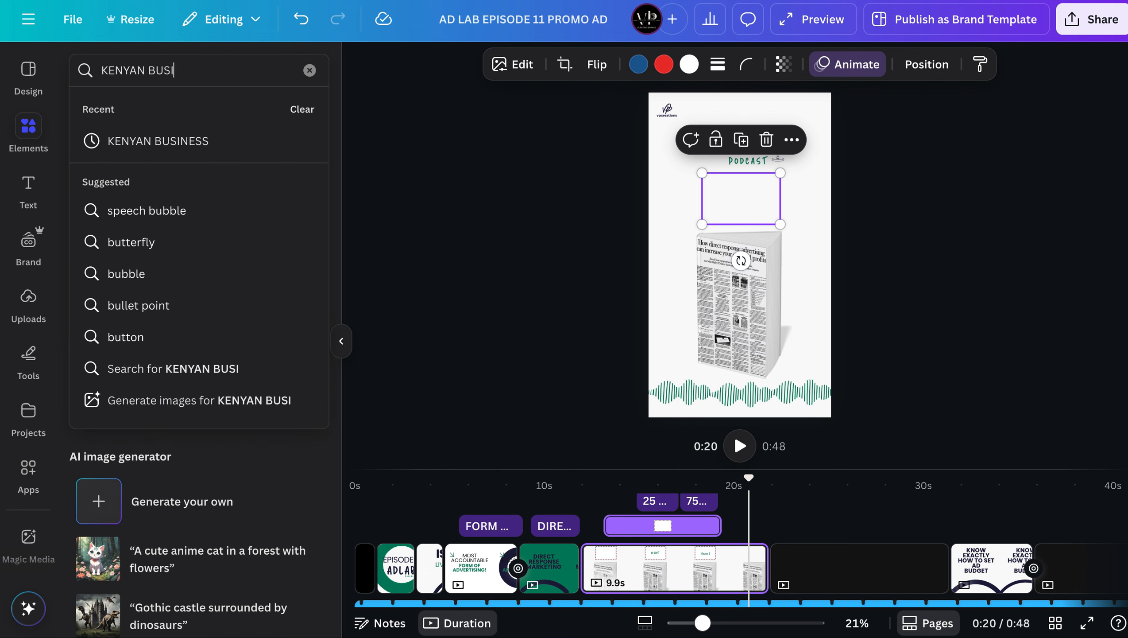
Search the elements library for "KENYAN BUSINESS" and look through the photo results for a suitable picture
type("NESS")
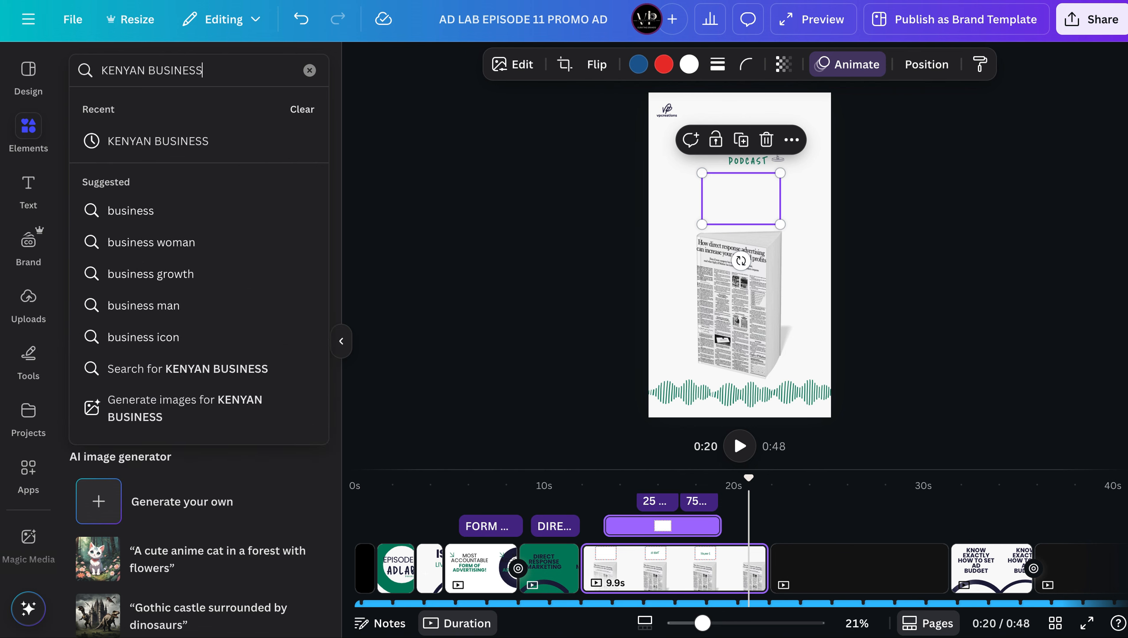
key("Return")
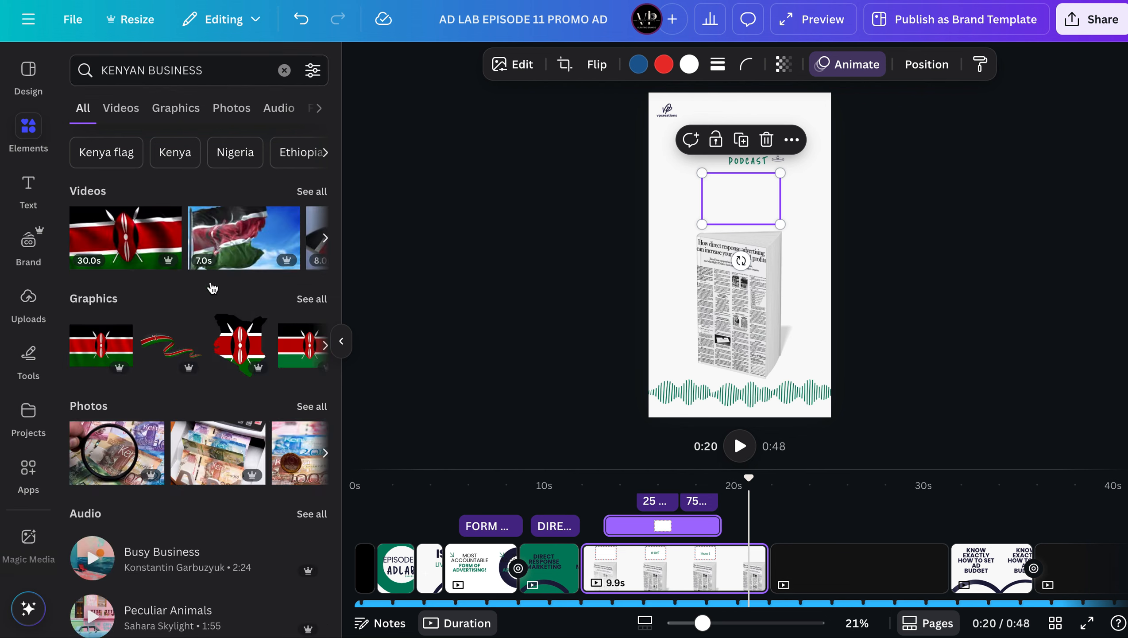
scroll(240, 332, "down", 3)
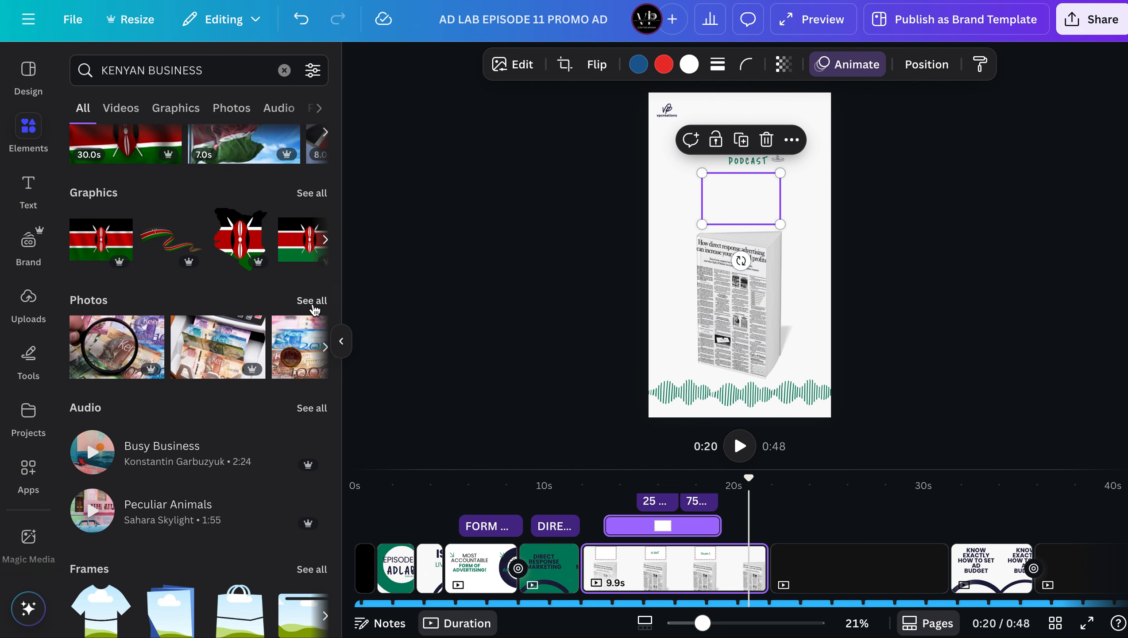
left_click(312, 301)
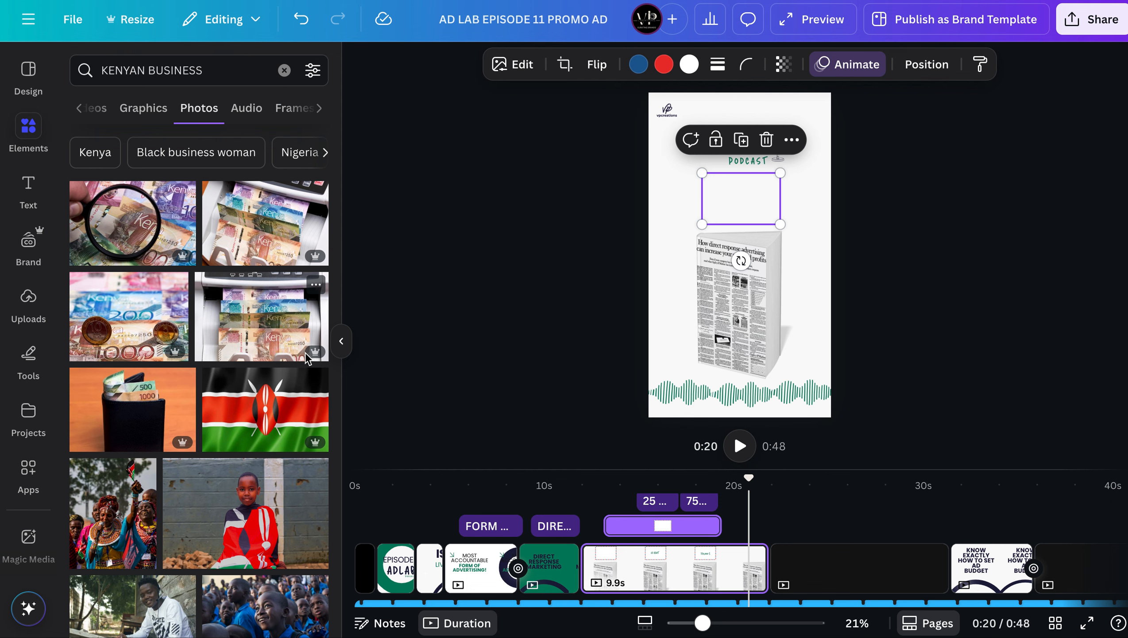
scroll(238, 360, "down", 7)
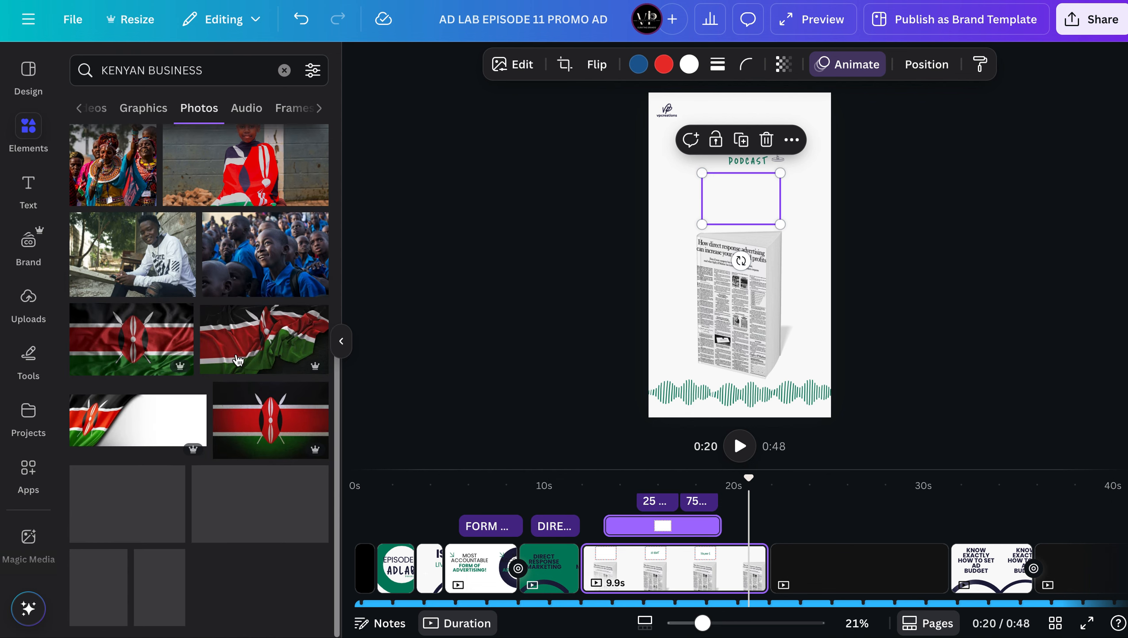
scroll(238, 360, "down", 5)
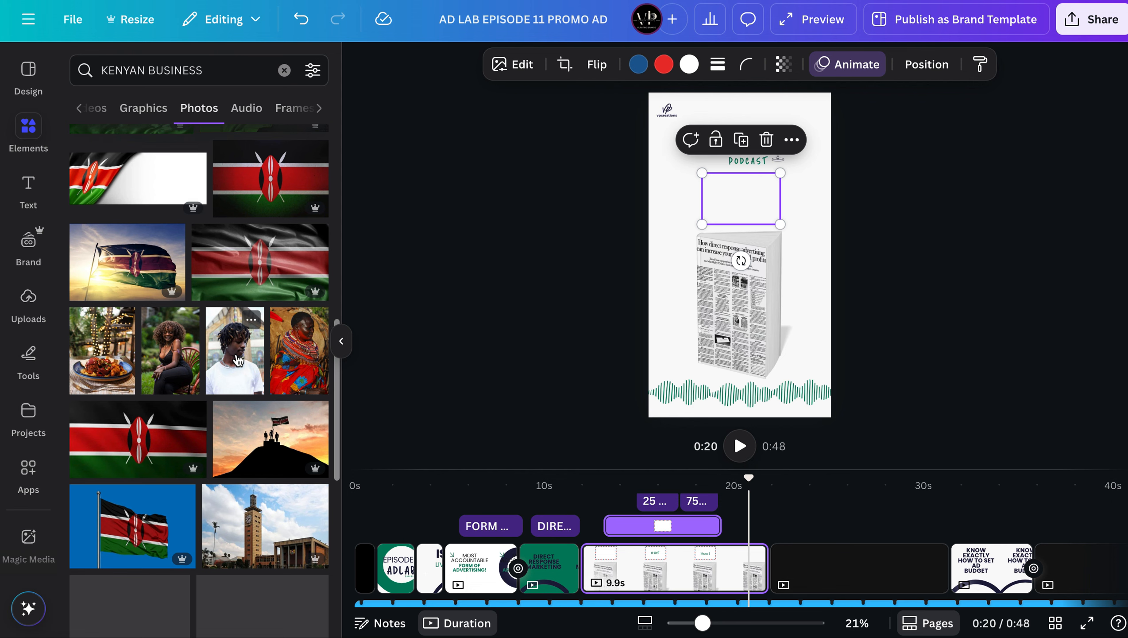
scroll(238, 360, "down", 8)
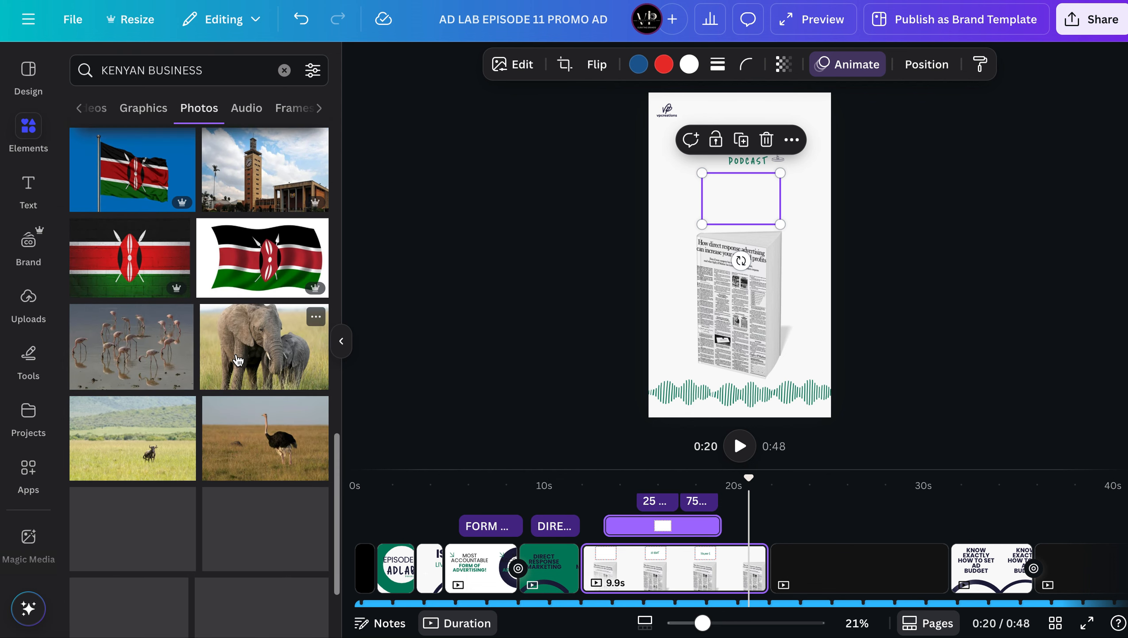
scroll(238, 360, "down", 4)
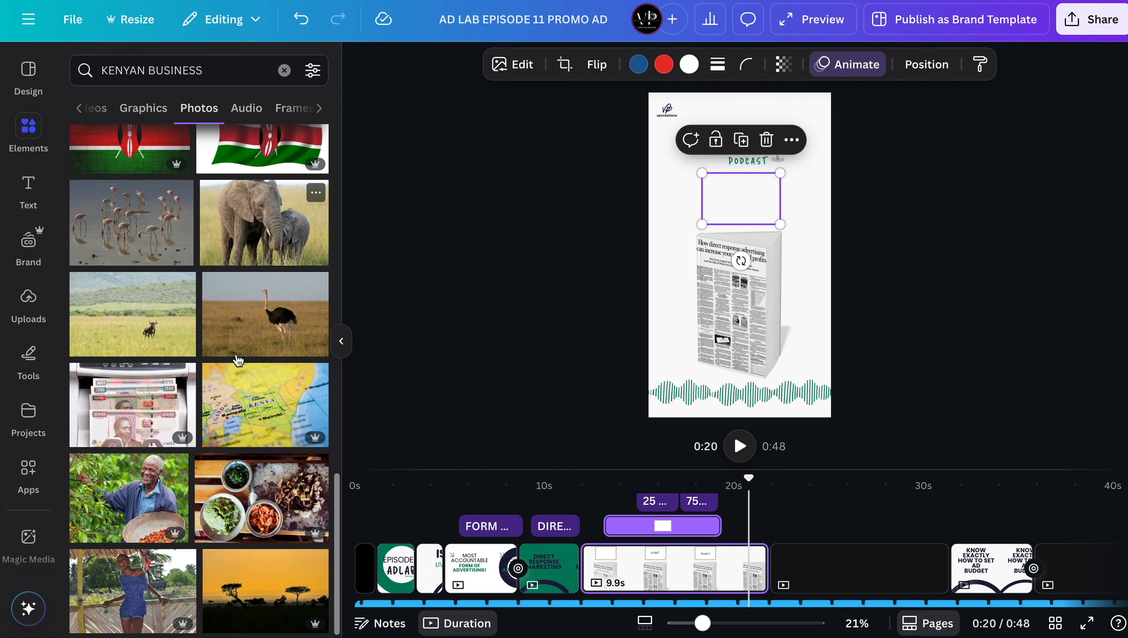
scroll(238, 361, "down", 4)
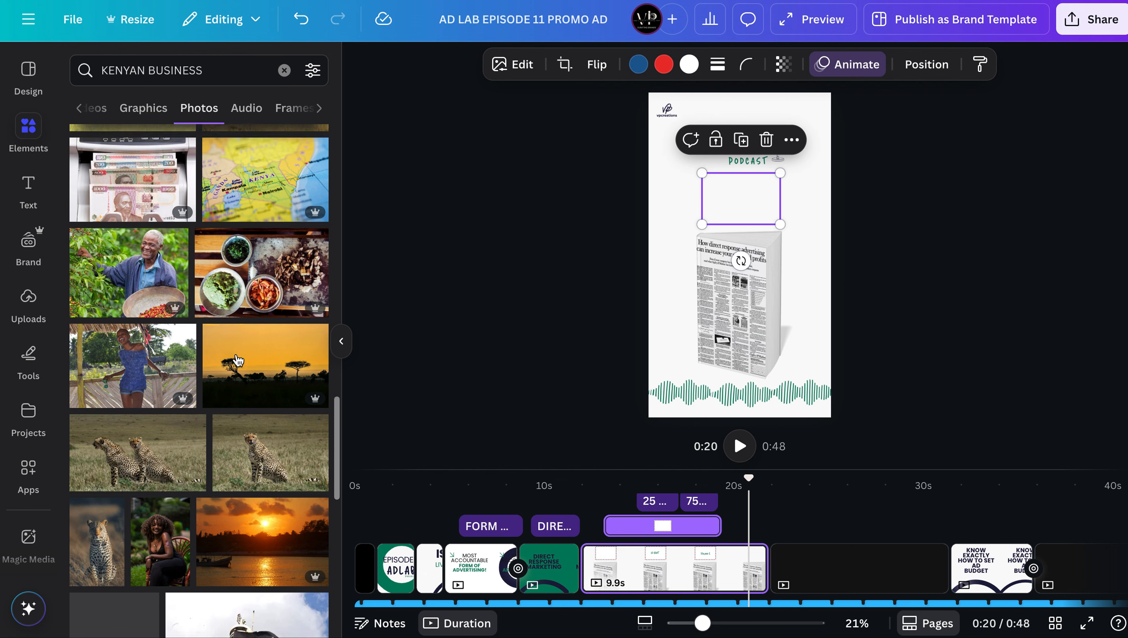
scroll(238, 360, "down", 6)
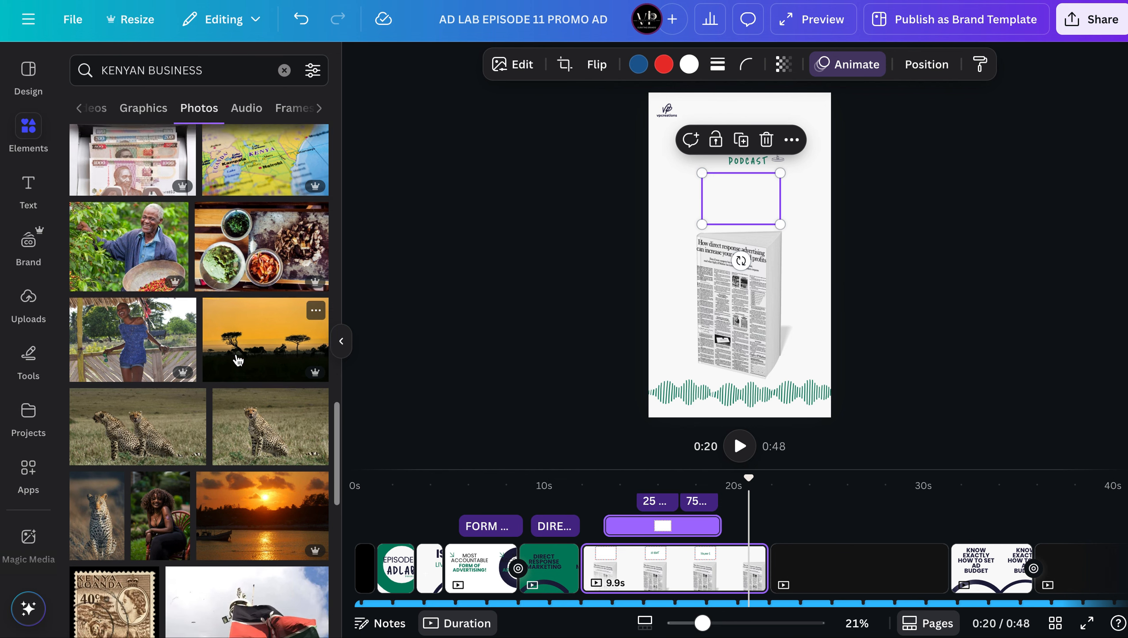
scroll(237, 360, "down", 3)
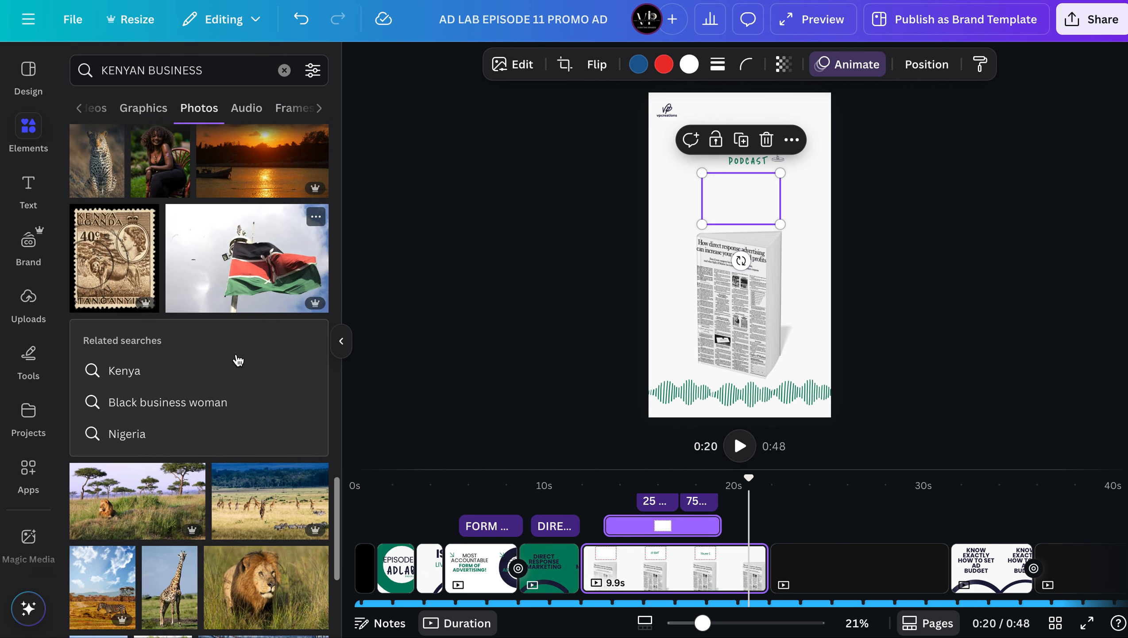
scroll(238, 360, "down", 7)
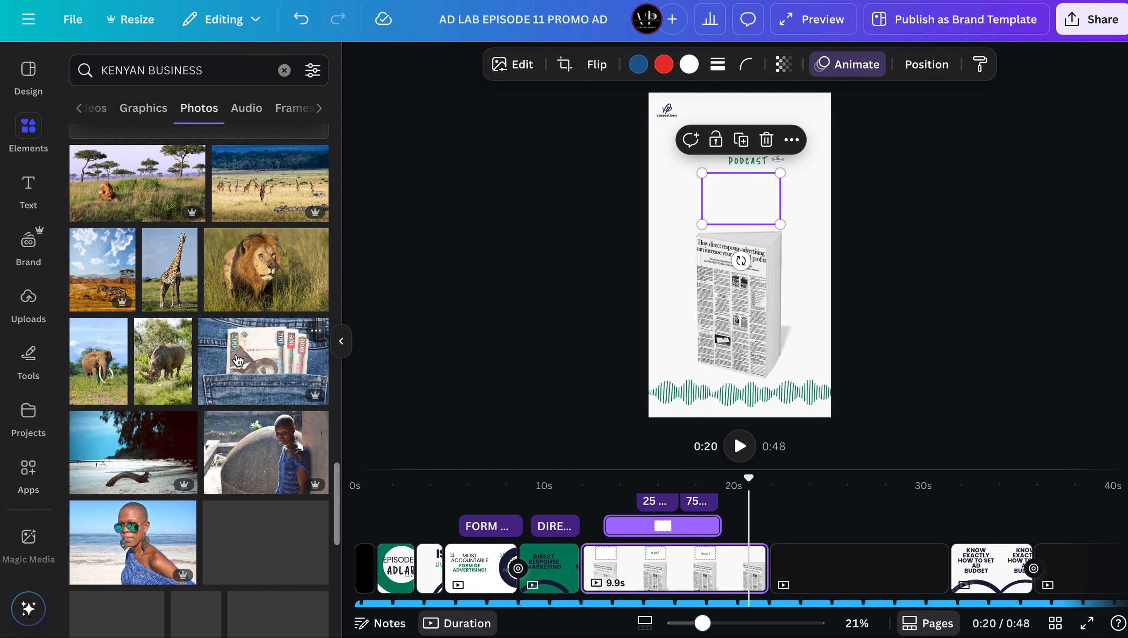
scroll(237, 360, "down", 9)
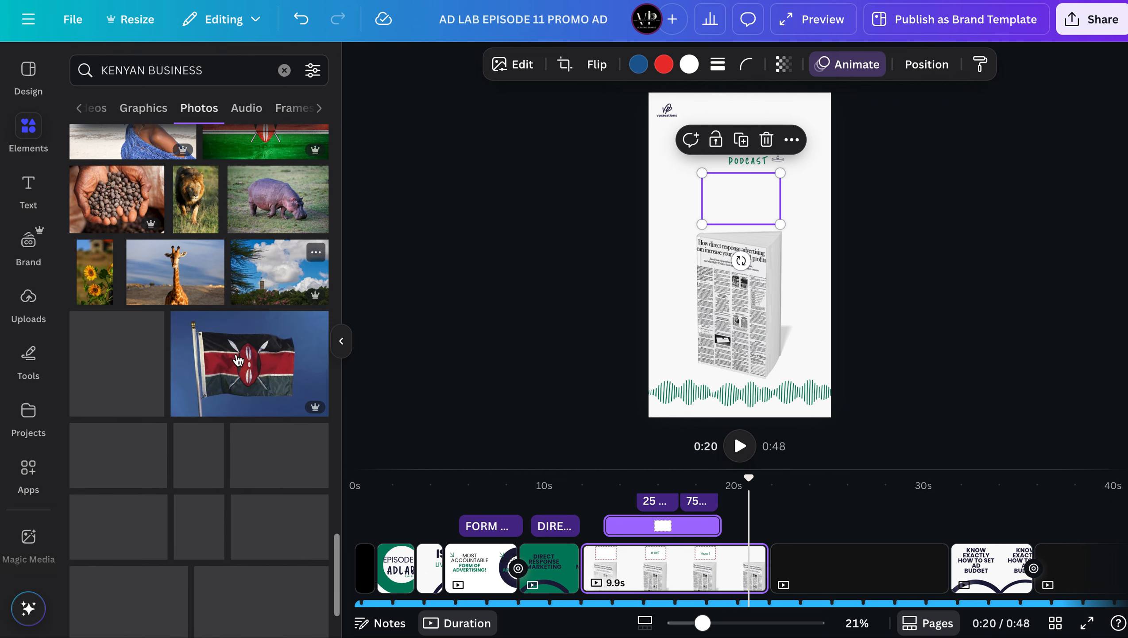
scroll(238, 360, "up", 20)
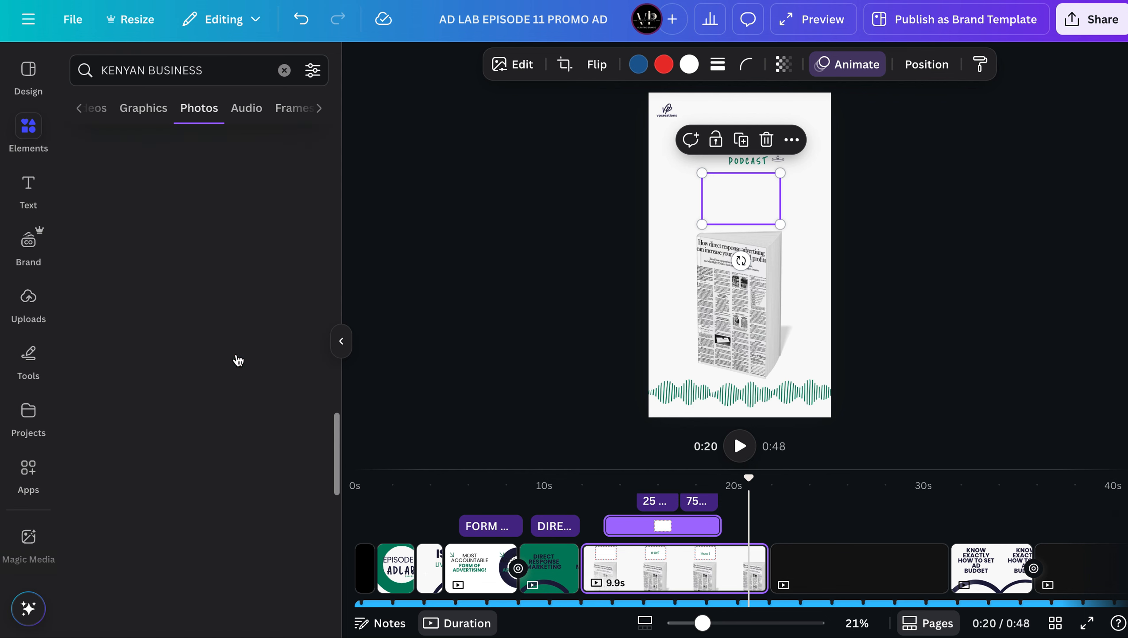
Add the map graphic with the Kenyan flag pin from the graphics results and shrink it to fit just above the newspaper
left_click(149, 112)
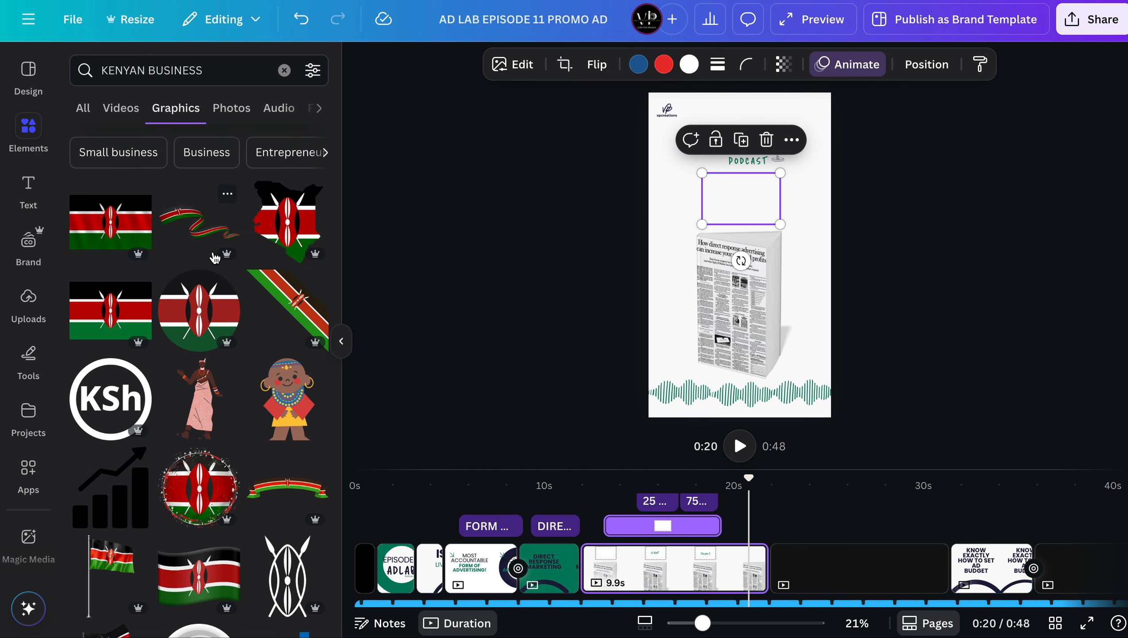
scroll(215, 258, "down", 1)
scroll(215, 258, "down", 5)
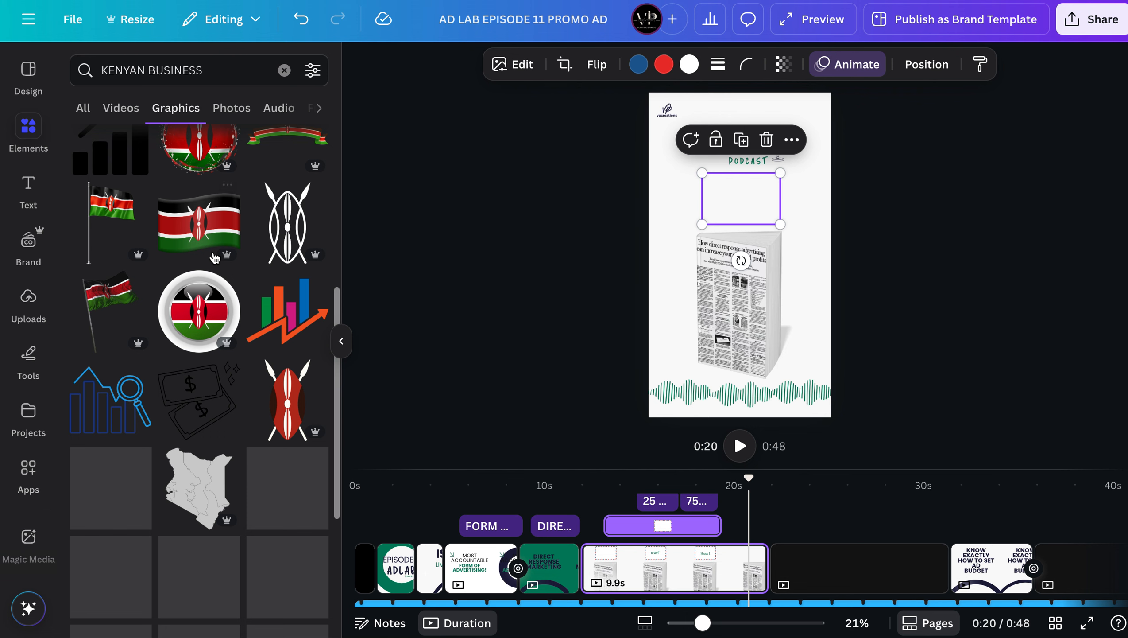
scroll(214, 258, "down", 3)
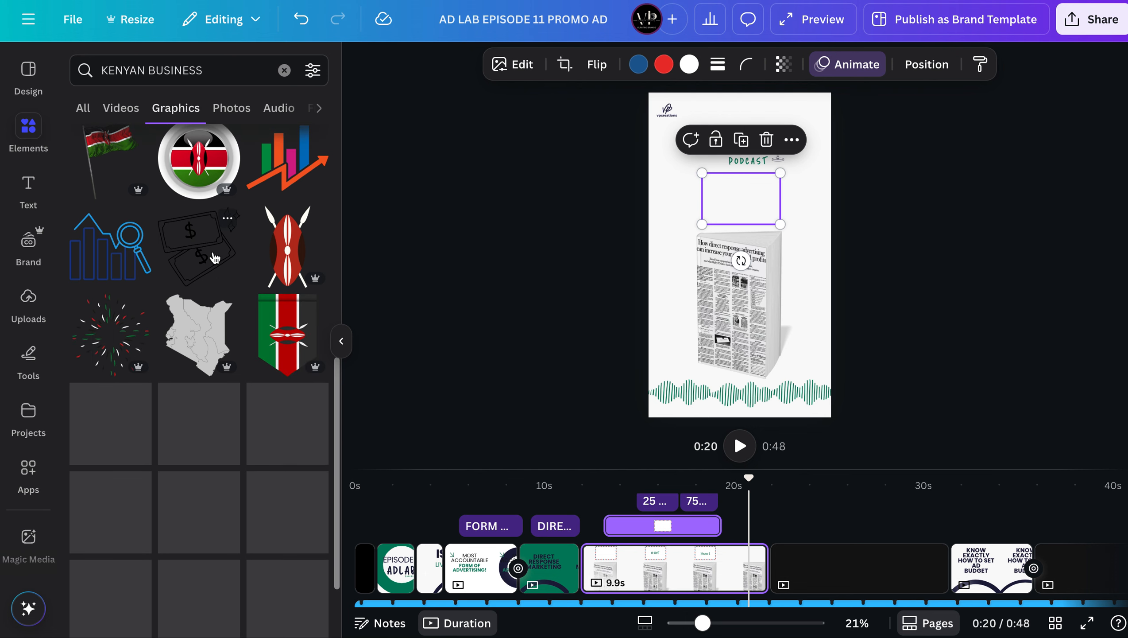
scroll(215, 258, "down", 3)
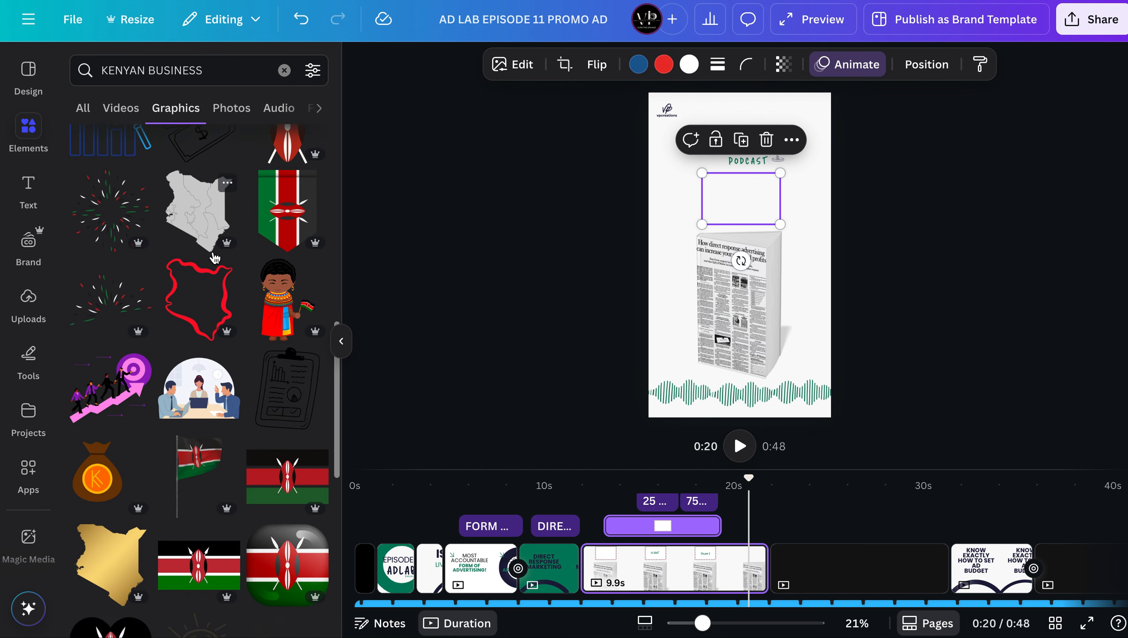
scroll(214, 258, "down", 1)
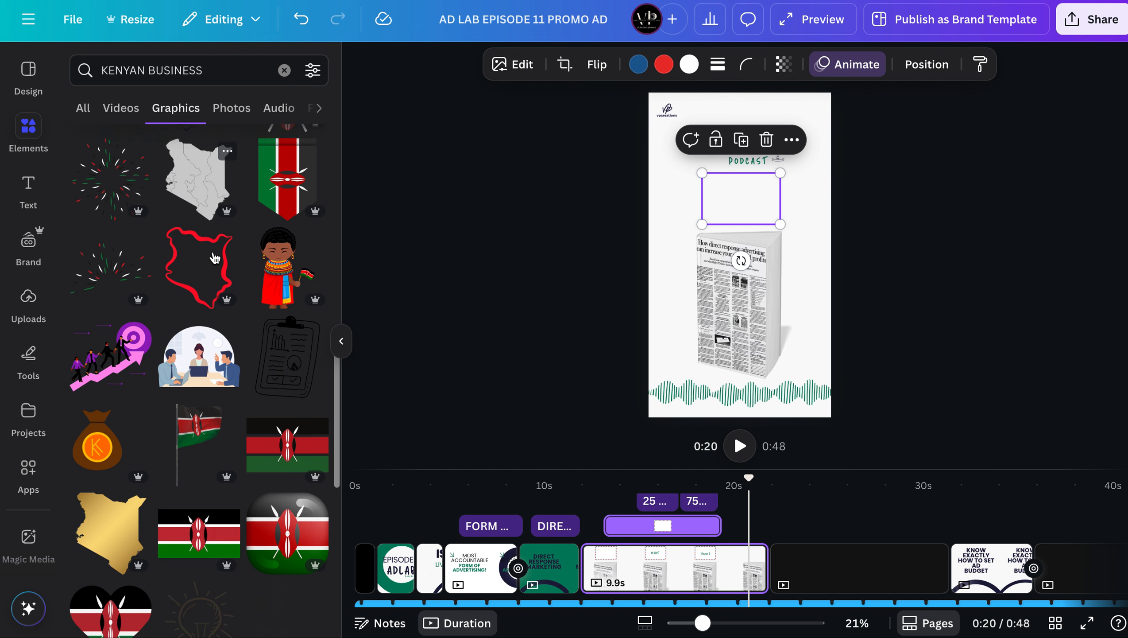
scroll(215, 258, "up", 1)
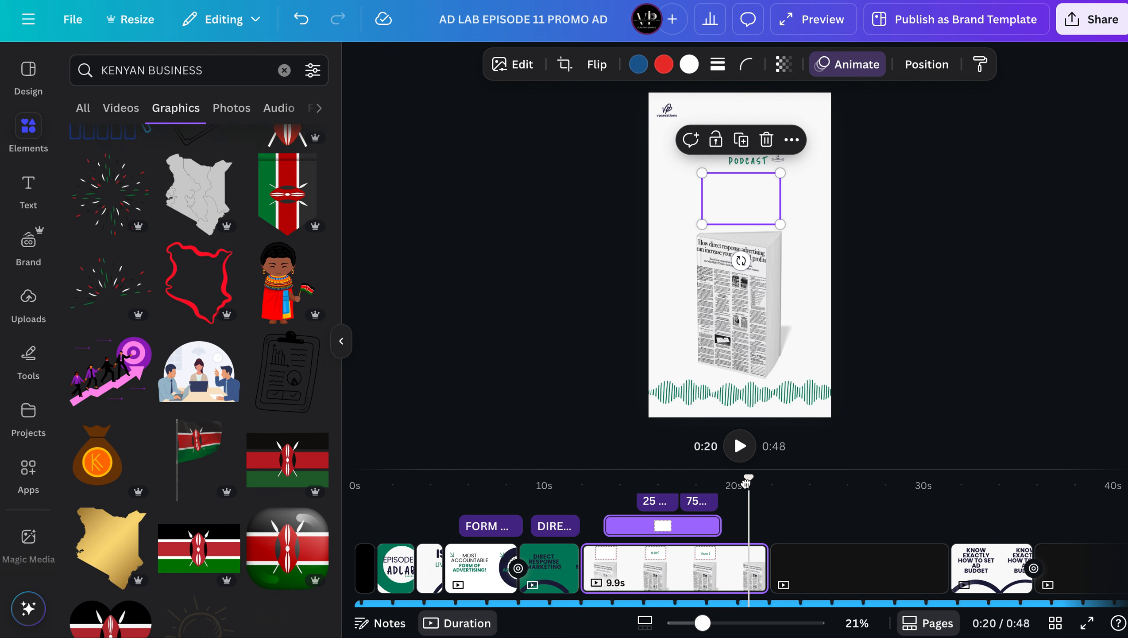
left_click_drag(746, 483, 728, 489)
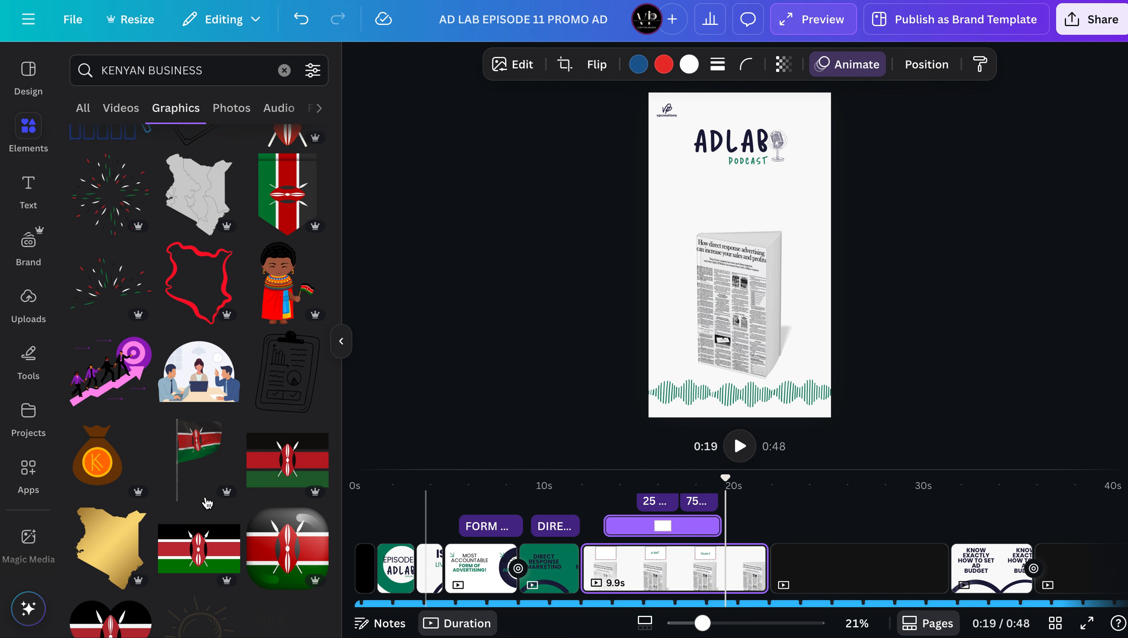
scroll(207, 500, "down", 10)
scroll(206, 497, "down", 5)
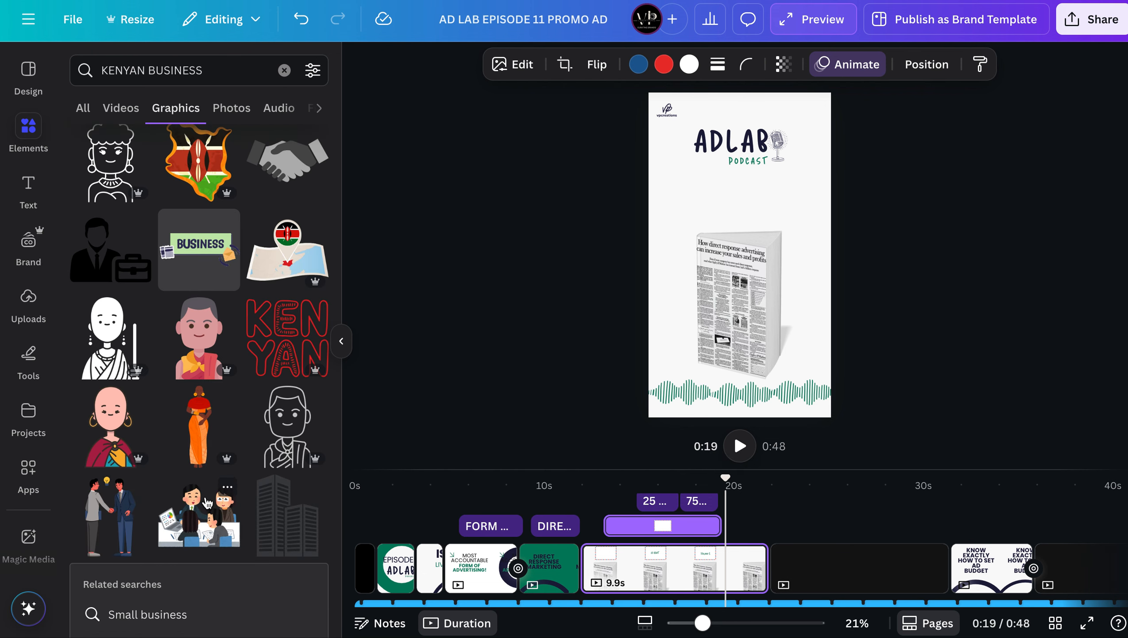
scroll(207, 502, "down", 2)
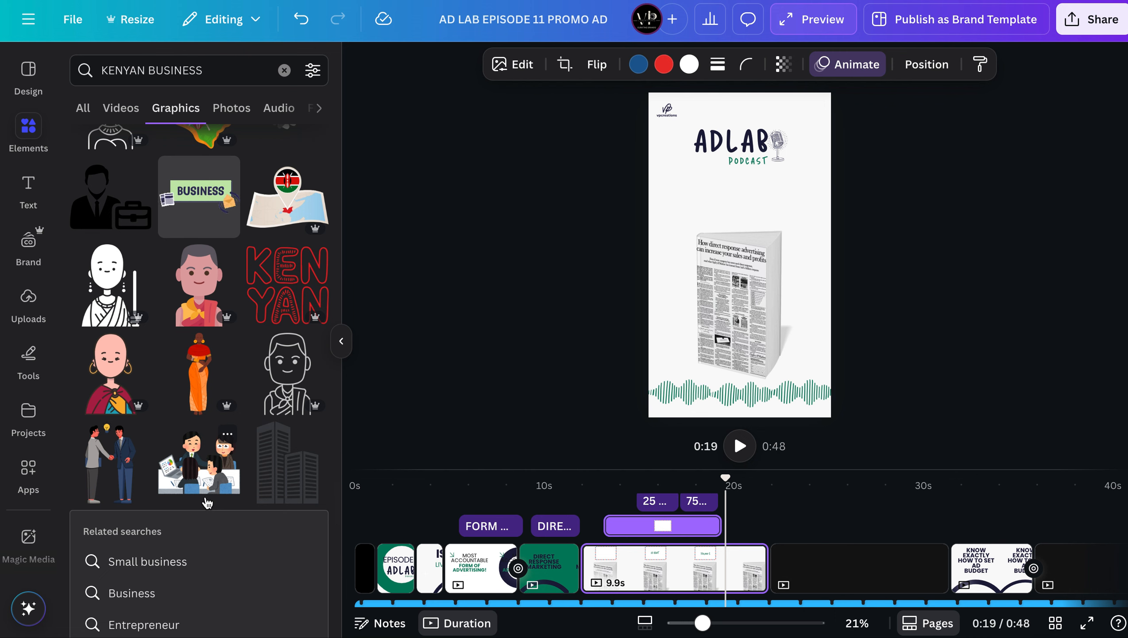
left_click(282, 203)
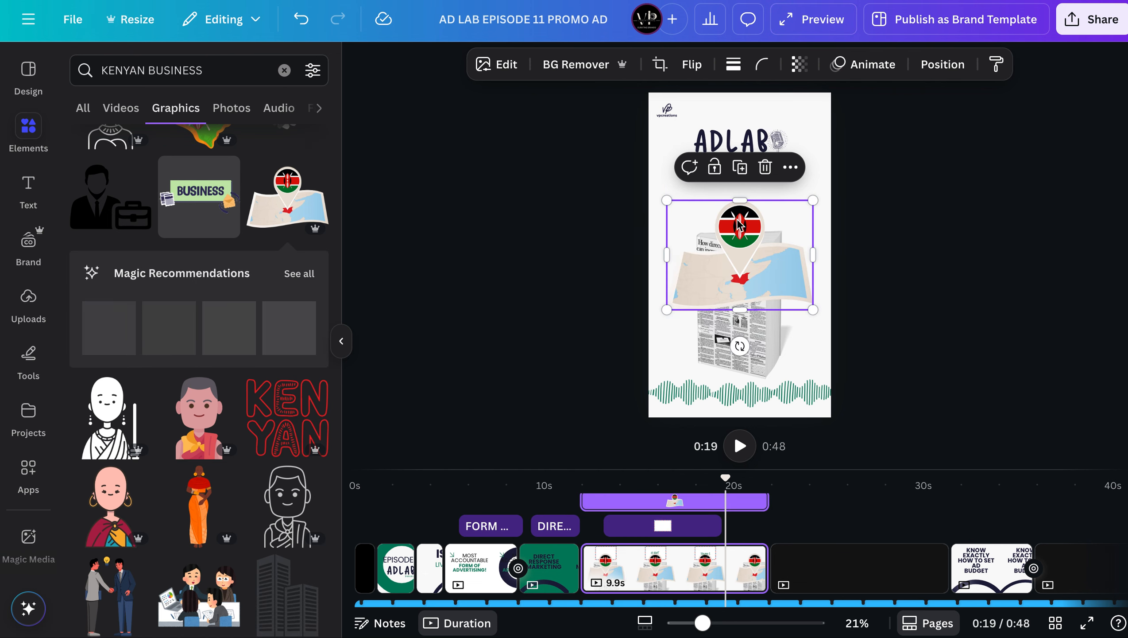
left_click_drag(755, 219, 754, 191)
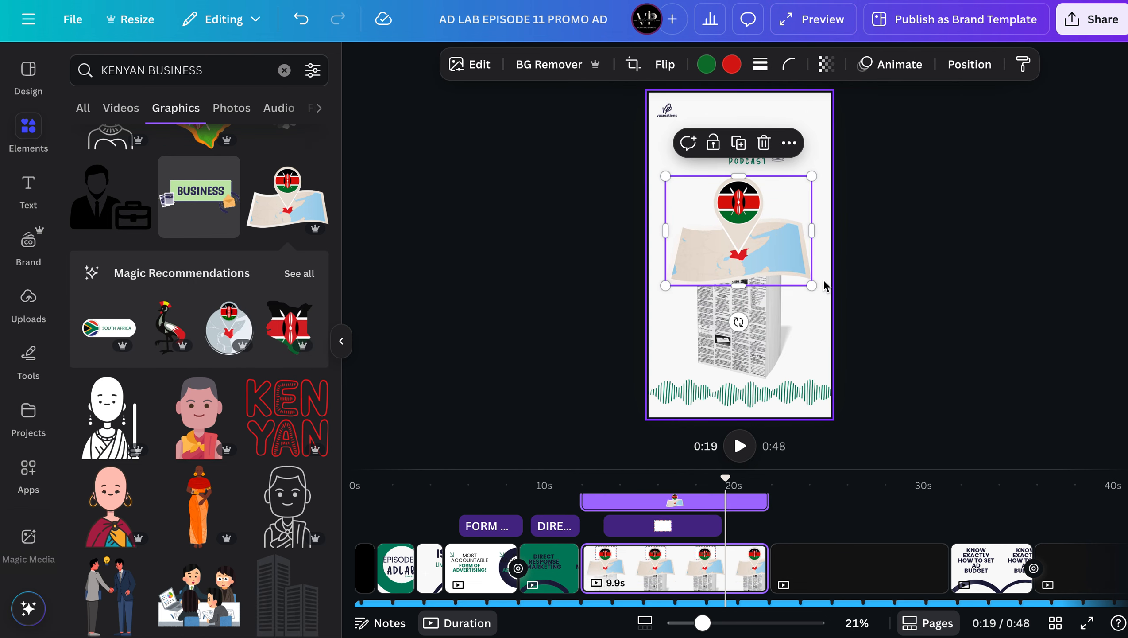
left_click_drag(780, 245, 741, 207)
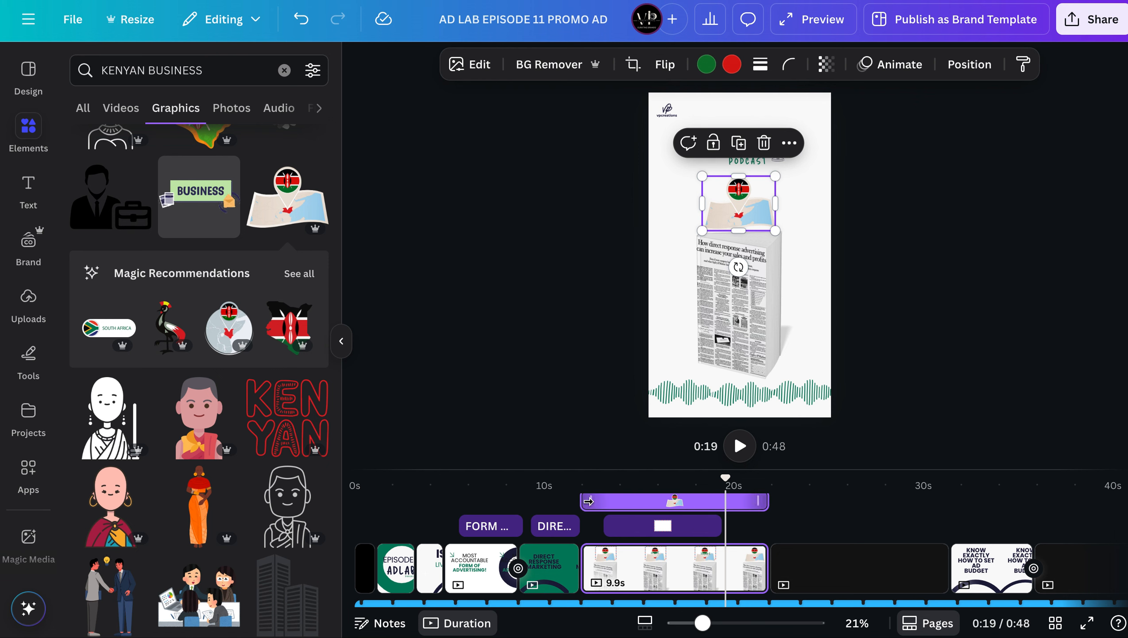
Trim the start of the map graphic's clip so it begins right after the envelope clip ends, at about 20 seconds
left_click(638, 506)
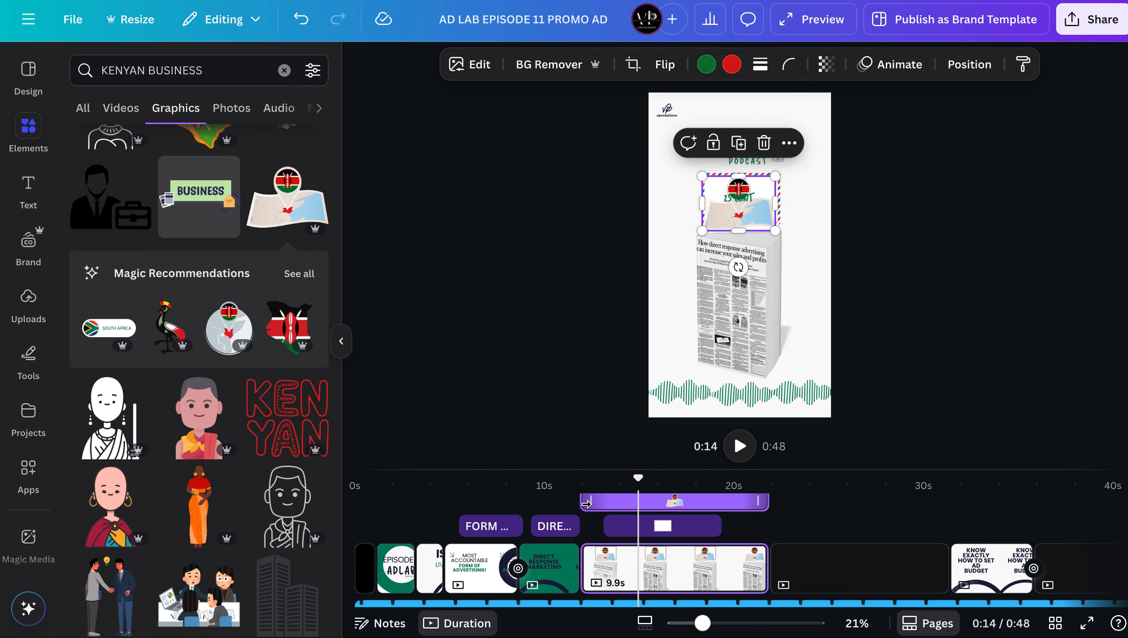
left_click_drag(676, 506, 733, 528)
scroll(692, 527, "right", 1)
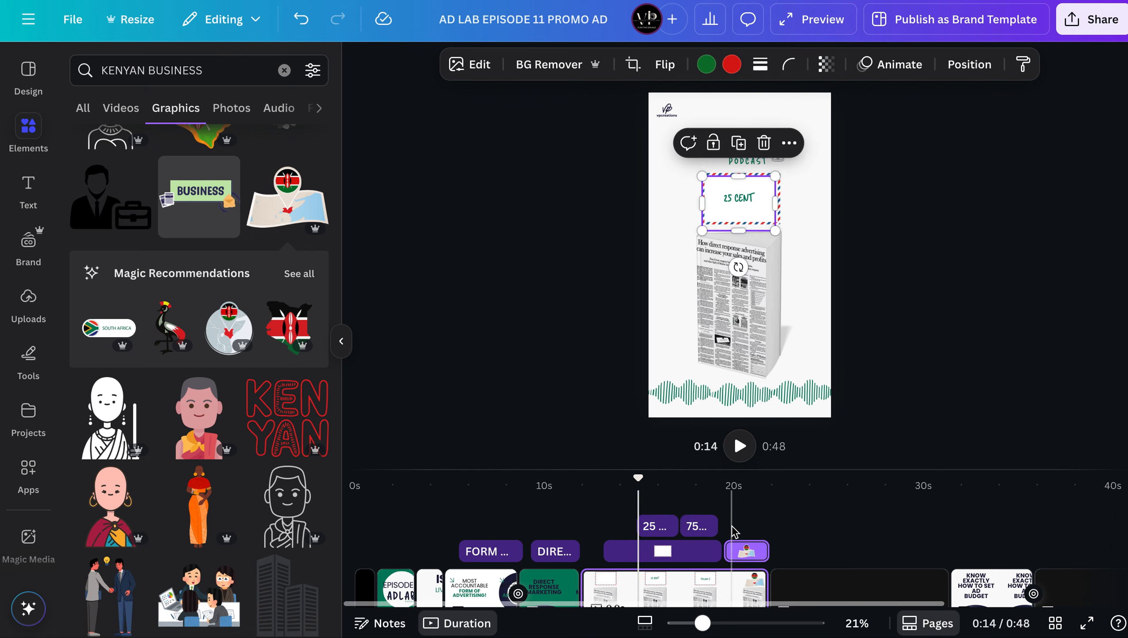
left_click(738, 539)
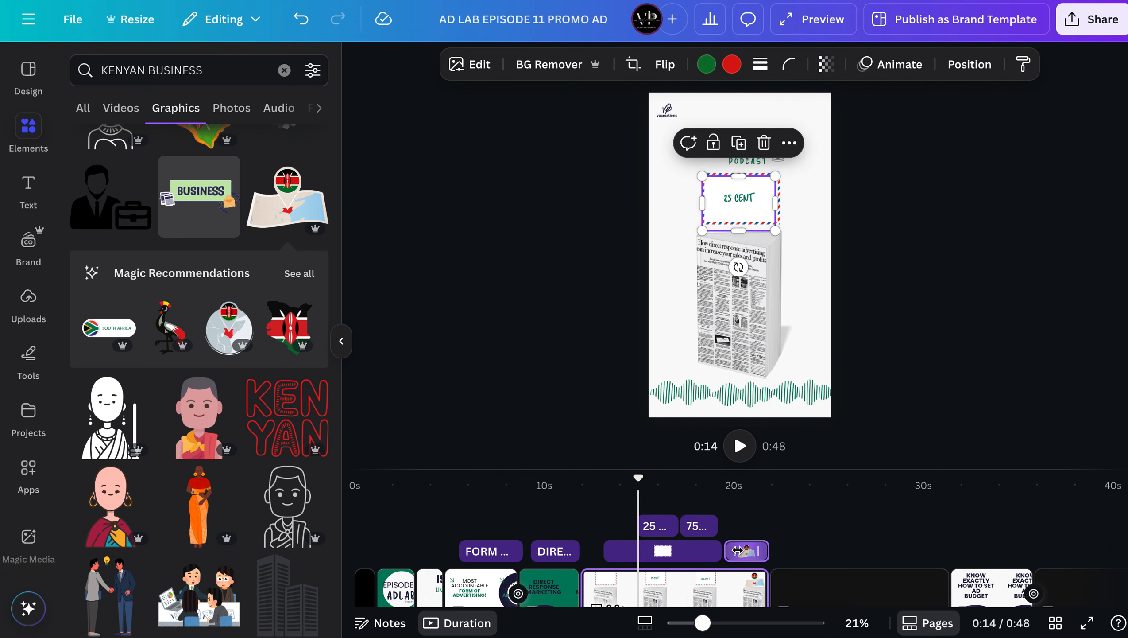
left_click(905, 72)
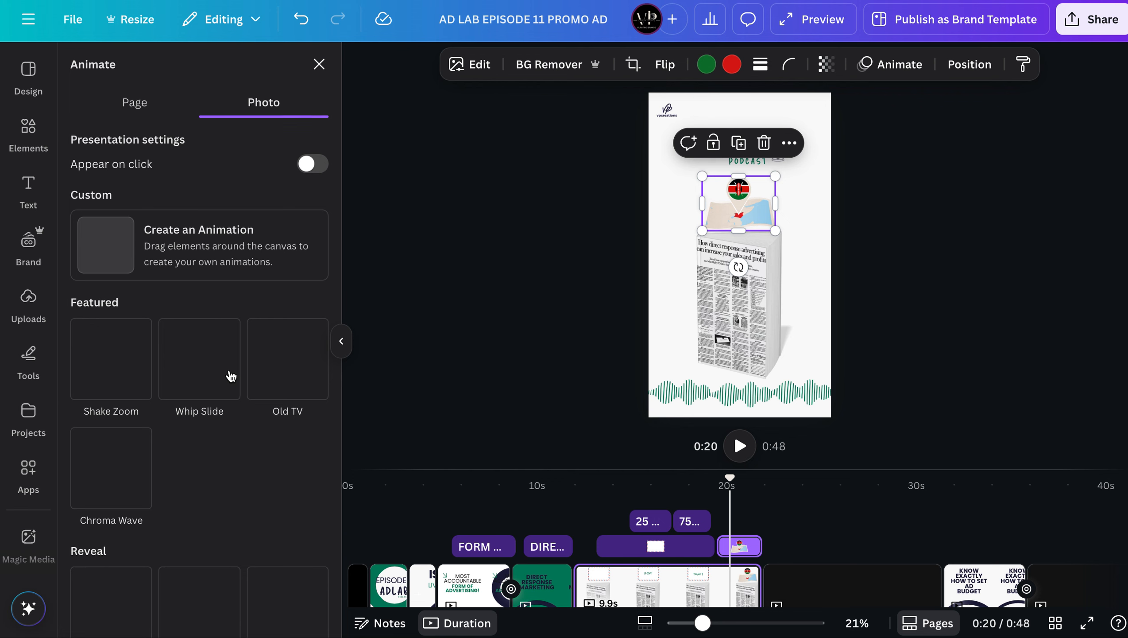
scroll(231, 376, "down", 1)
key("Escape")
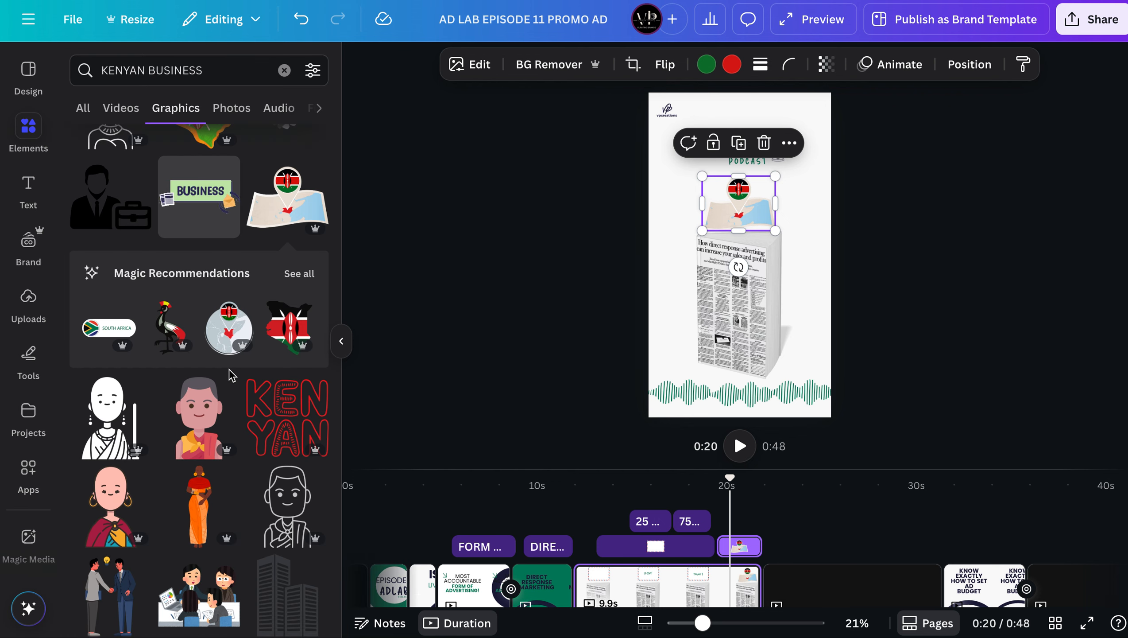
Apply the Sketch reveal animation to the map graphic and move the playhead back to 0:18
left_click(911, 66)
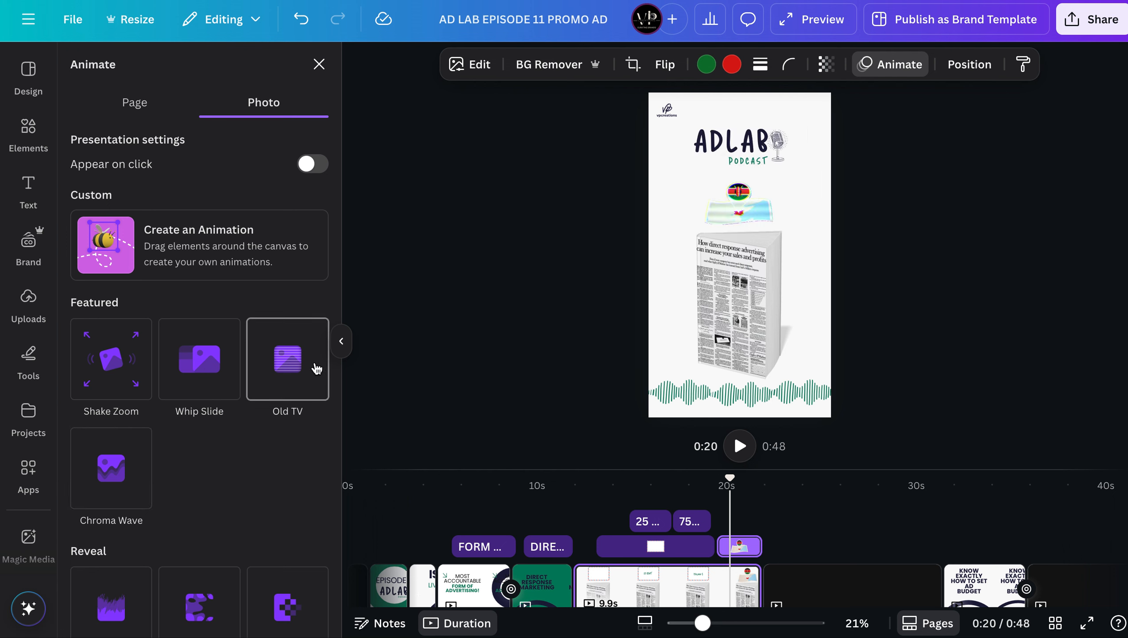
scroll(308, 384, "down", 5)
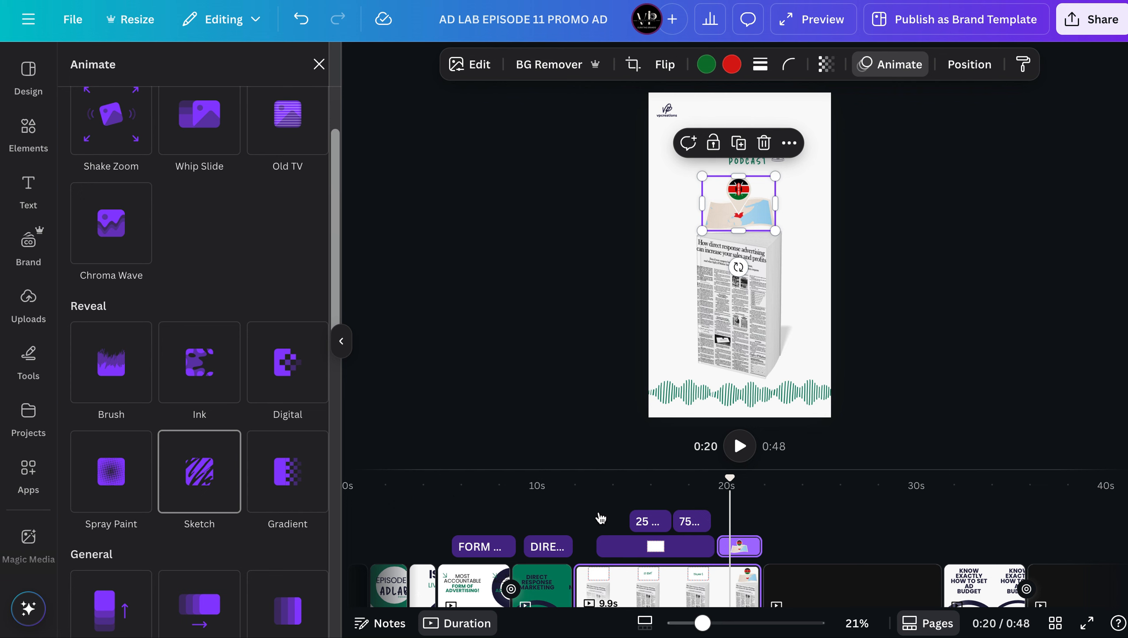
left_click(199, 471)
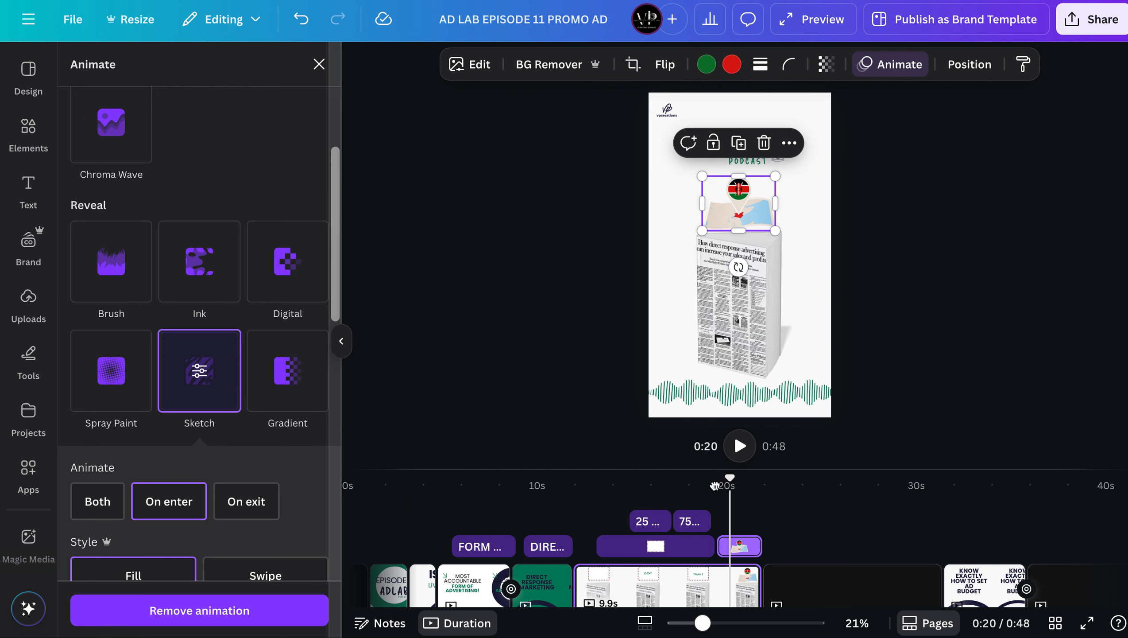
left_click_drag(729, 483, 706, 492)
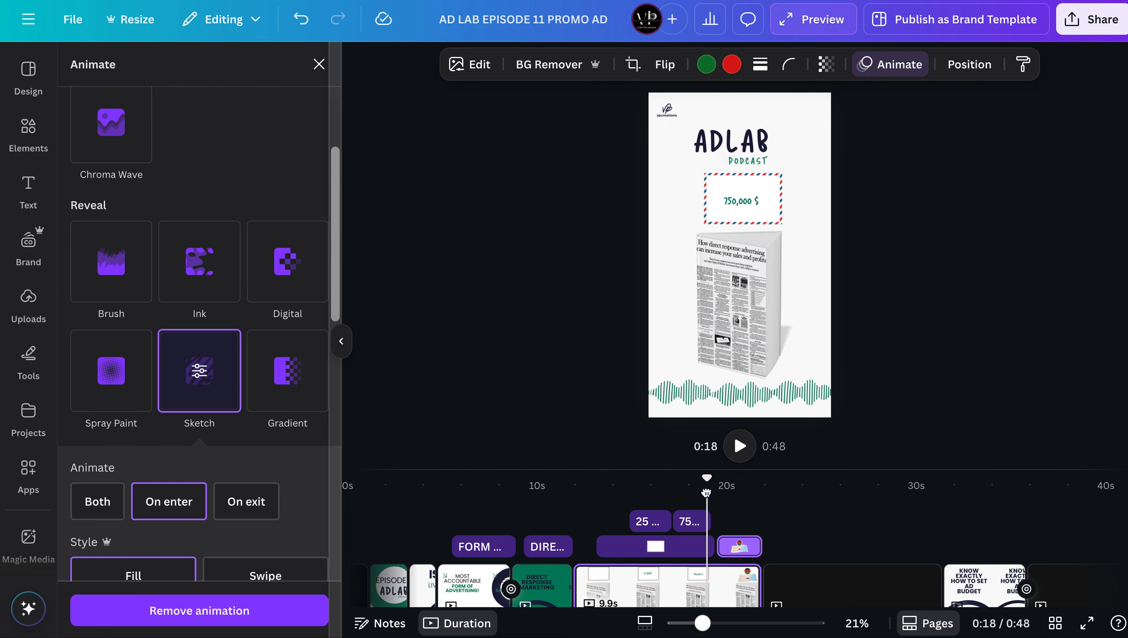
Play the newspaper scene through to the empty page at 0:23 and search the video elements for "KENYAN BUSINESS OWNER"
left_click(741, 447)
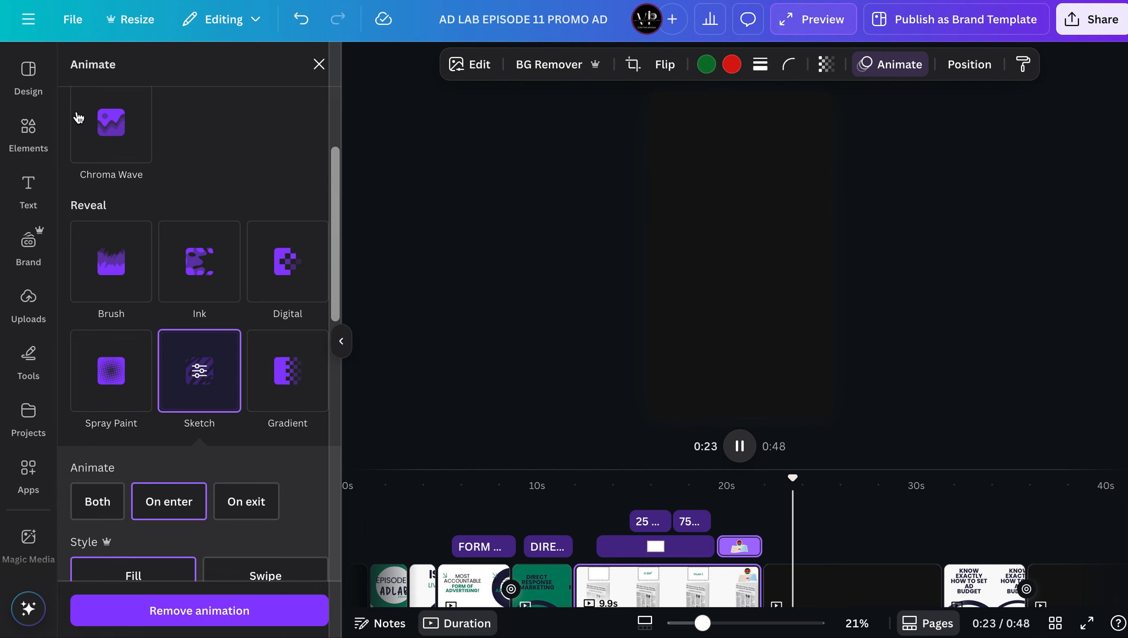
key("space")
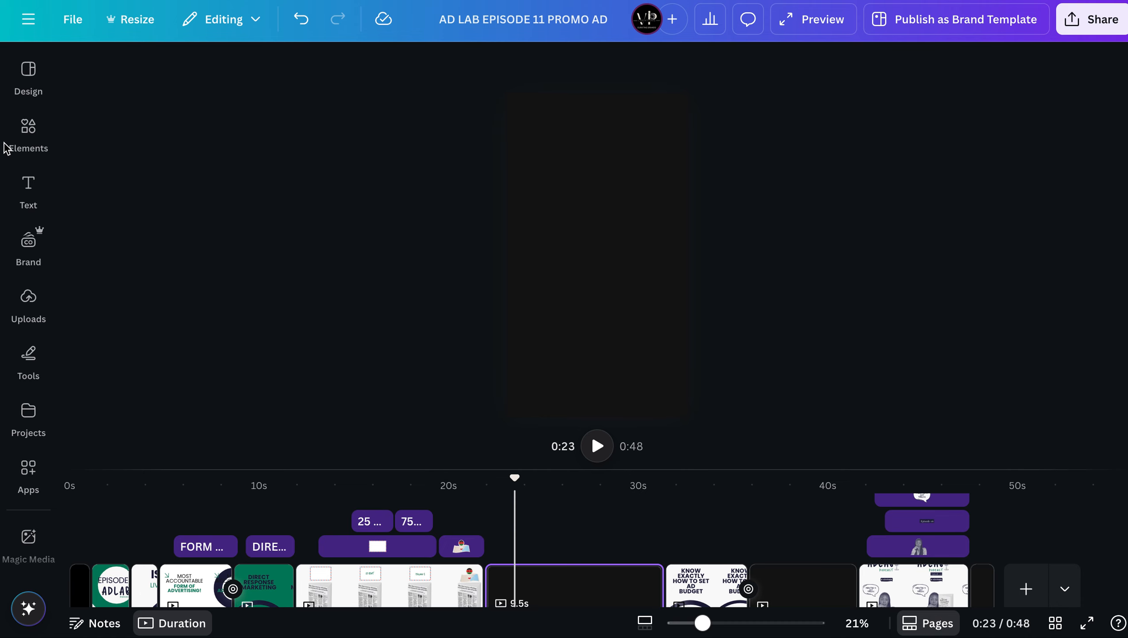
left_click(28, 134)
left_click(212, 71)
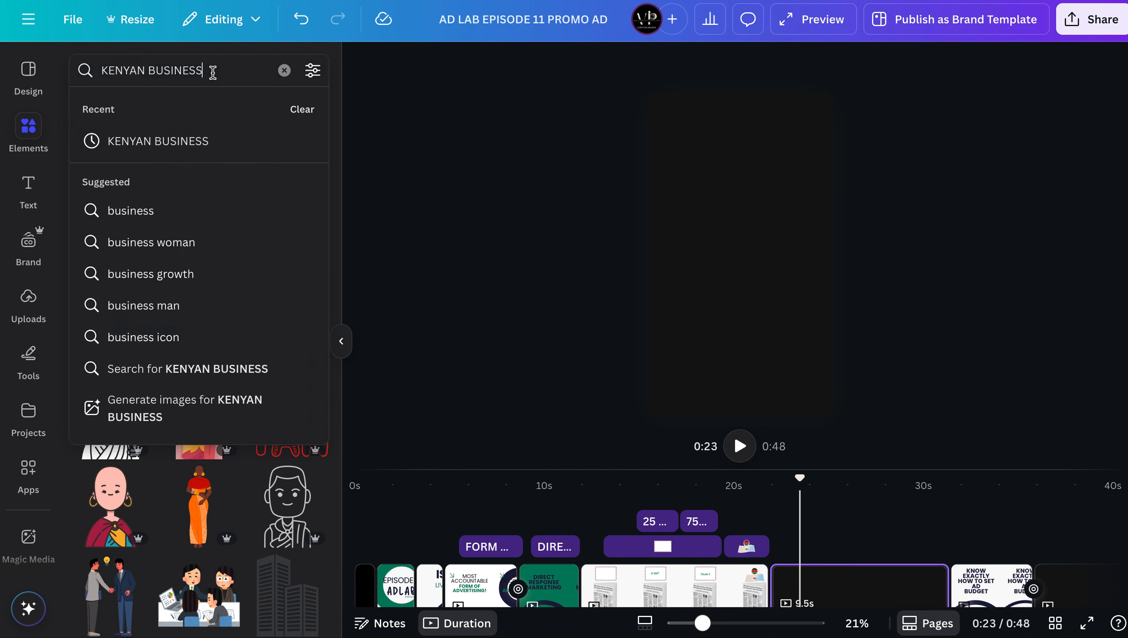
type("O")
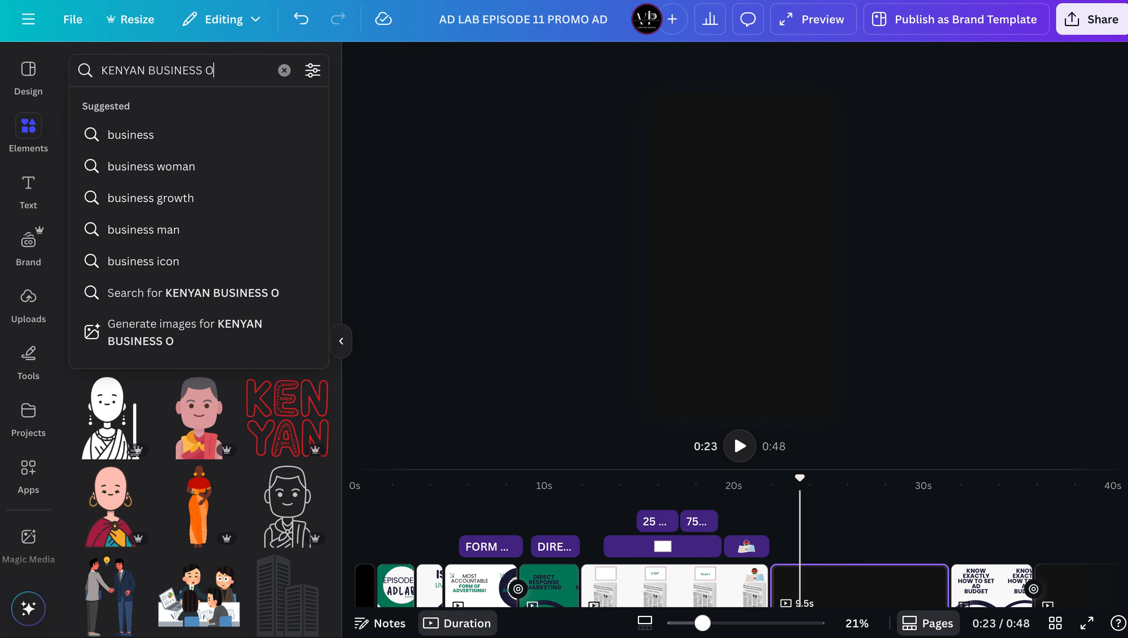
type("WNER")
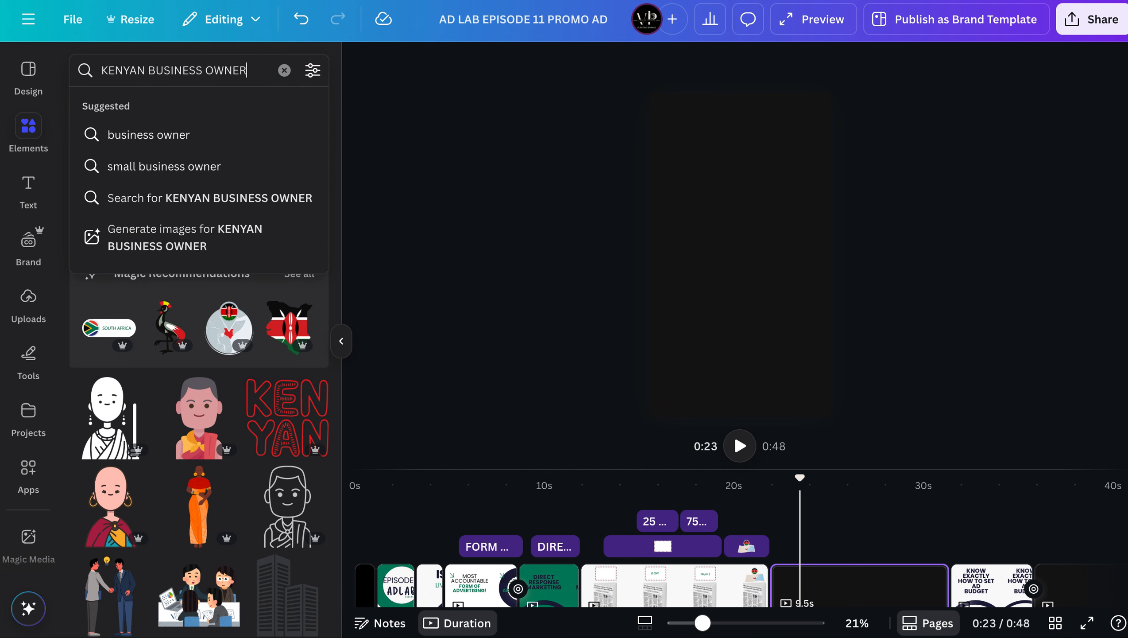
key("Return")
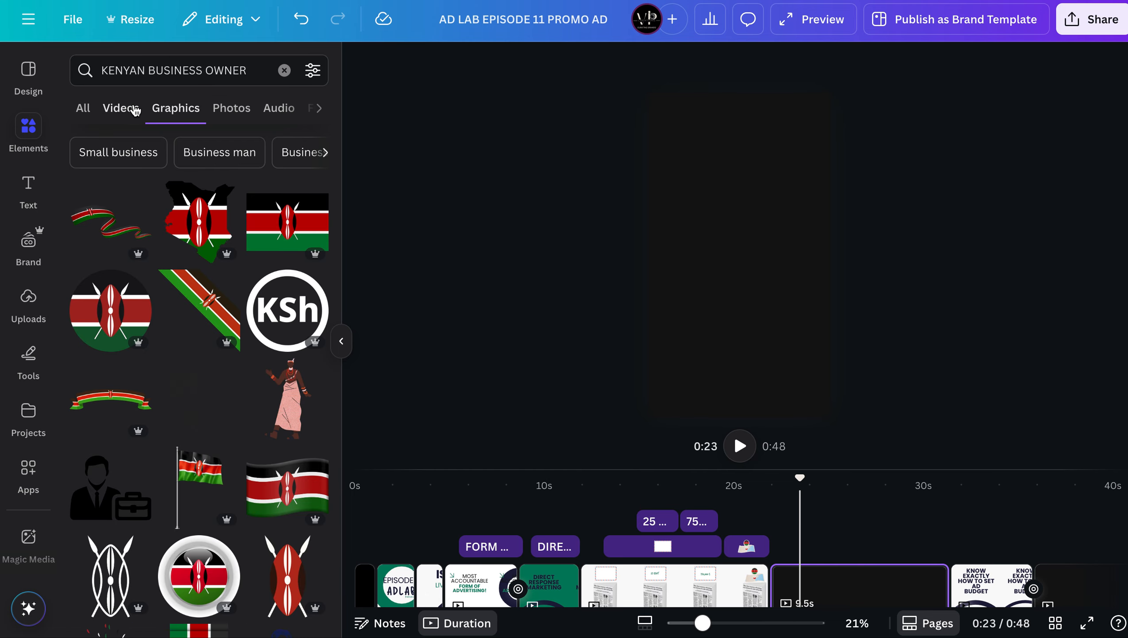
left_click(135, 110)
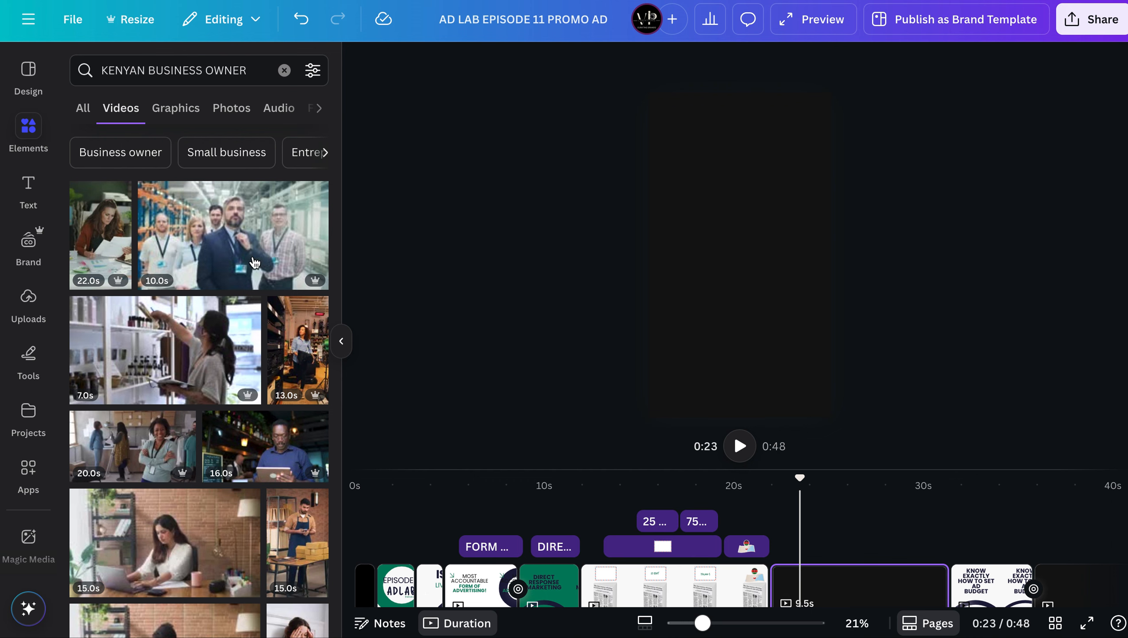
Add the 20-second clip of the smiling woman with crossed arms to the empty page and trim the page to 3.8 seconds
mouse_move(267, 470)
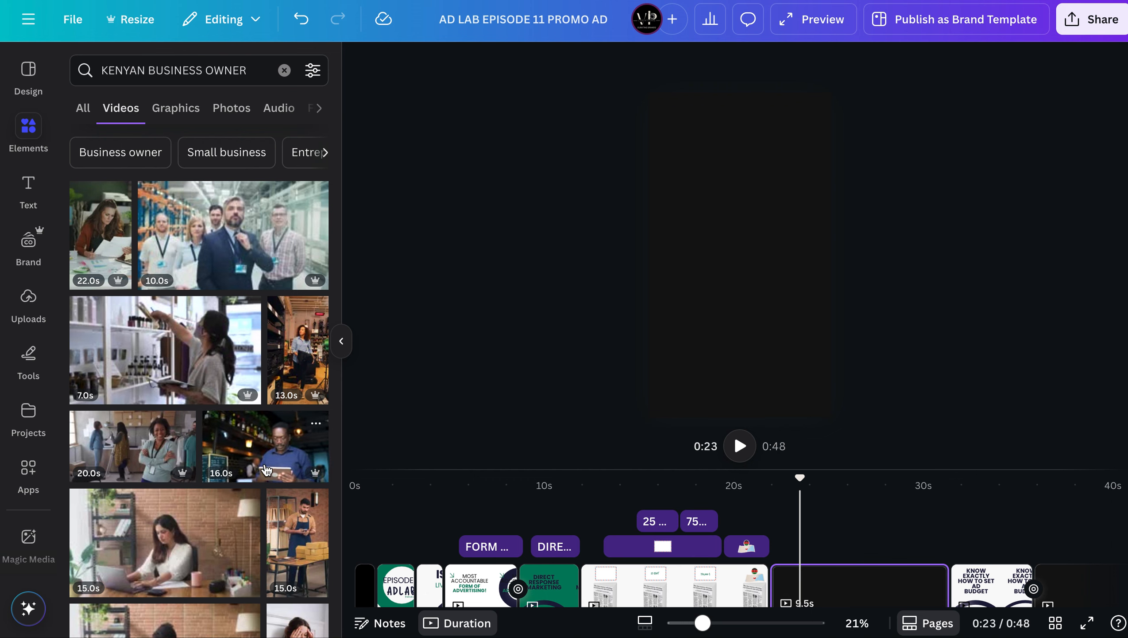
mouse_move(154, 454)
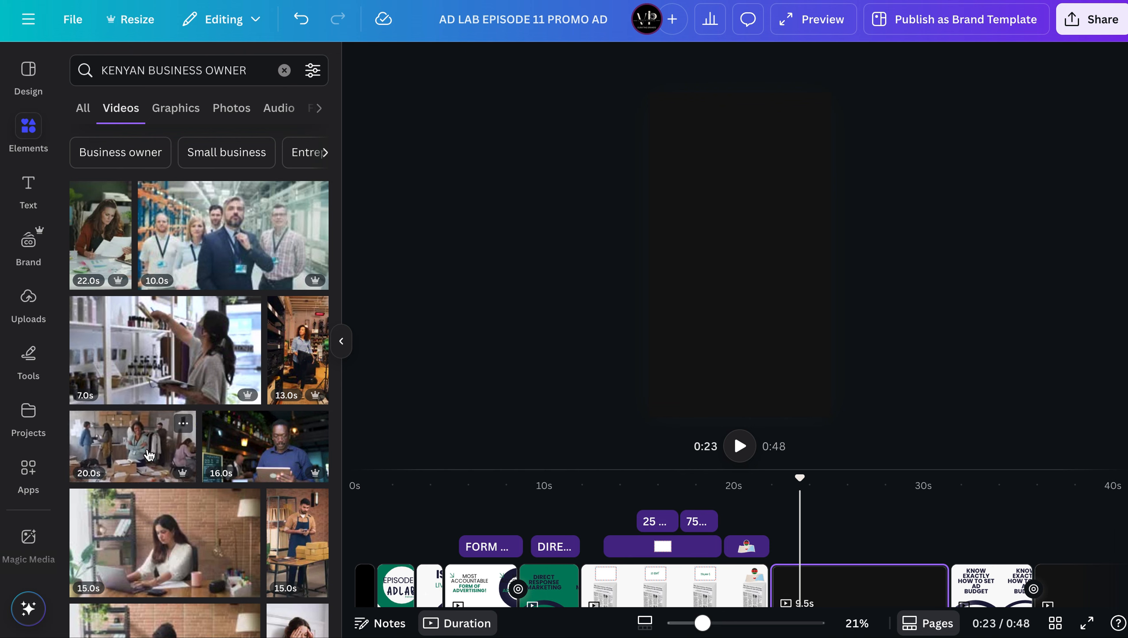
left_click(154, 455)
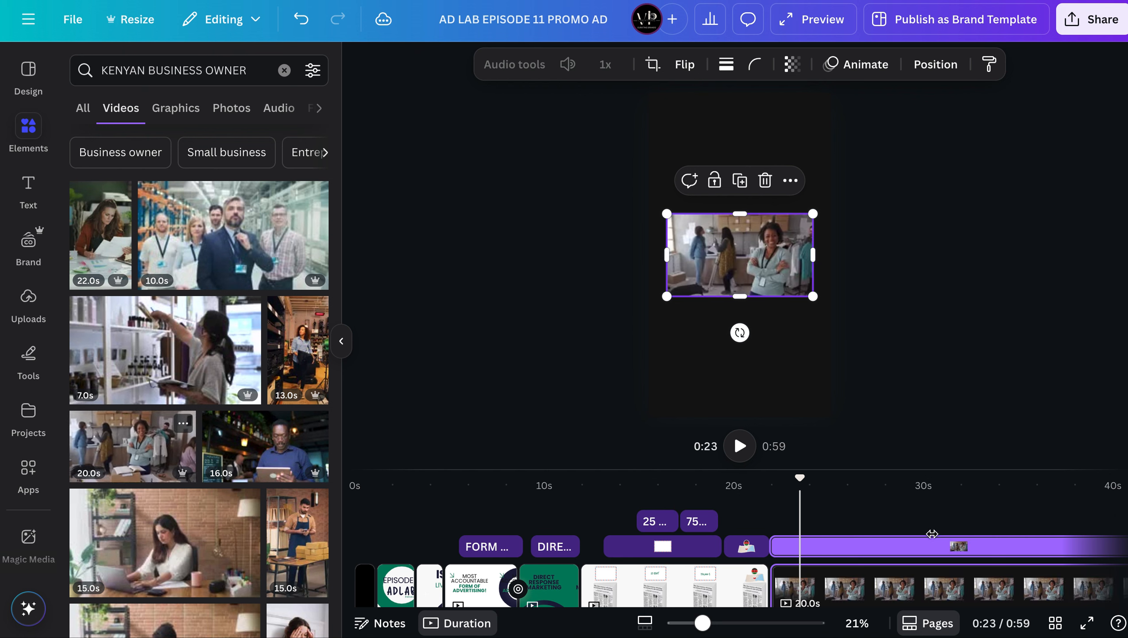
left_click(912, 591)
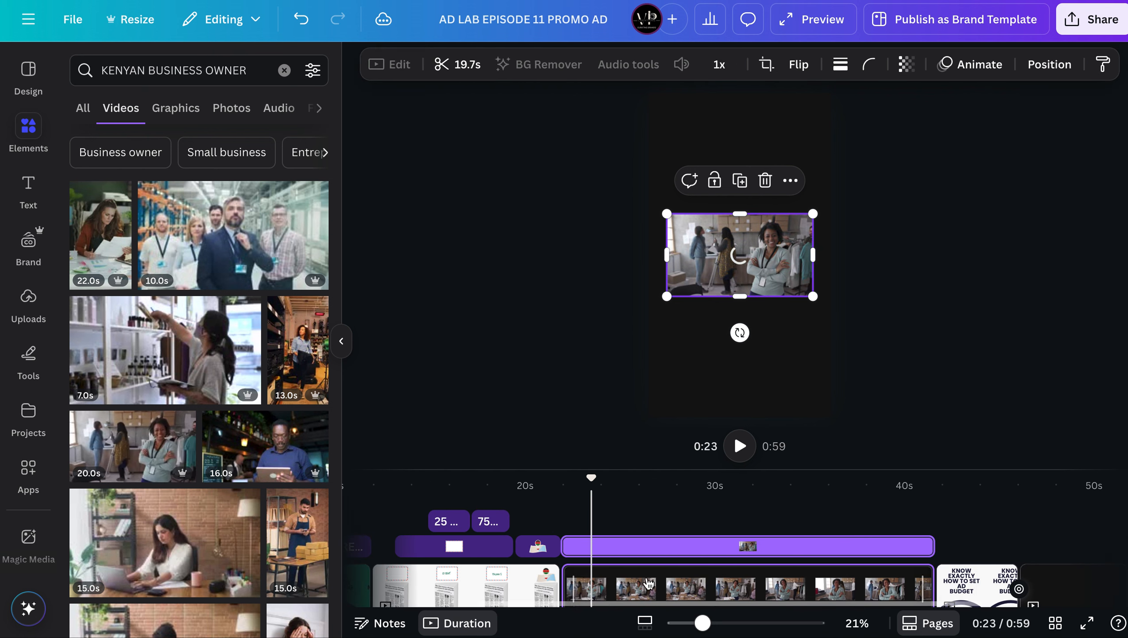
left_click(648, 583)
left_click_drag(912, 585, 644, 578)
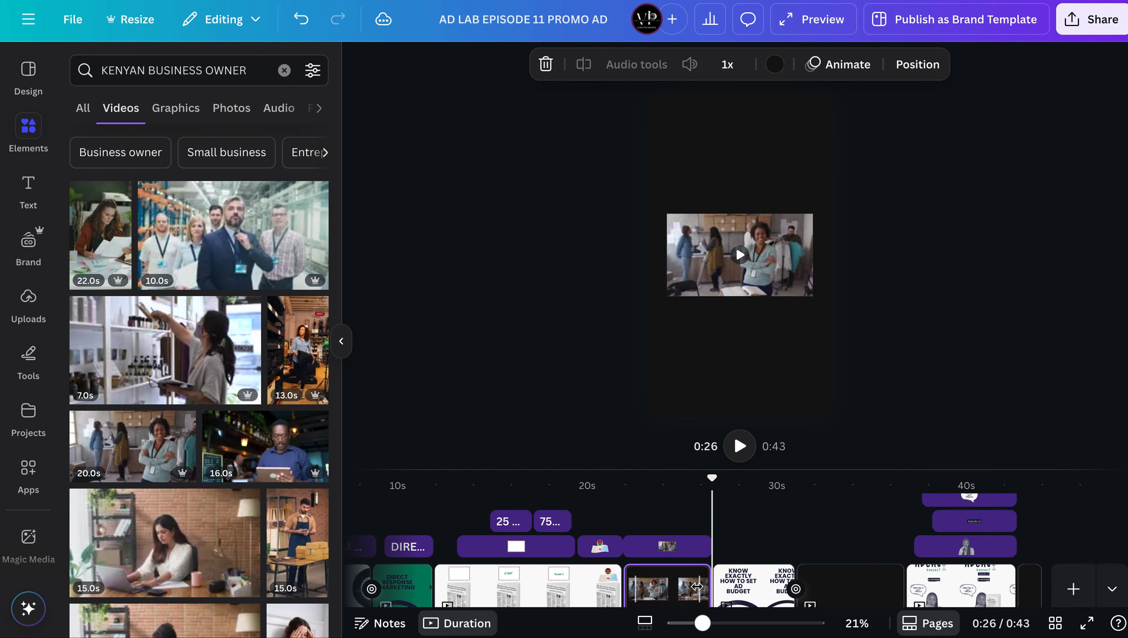
left_click_drag(697, 586, 688, 588)
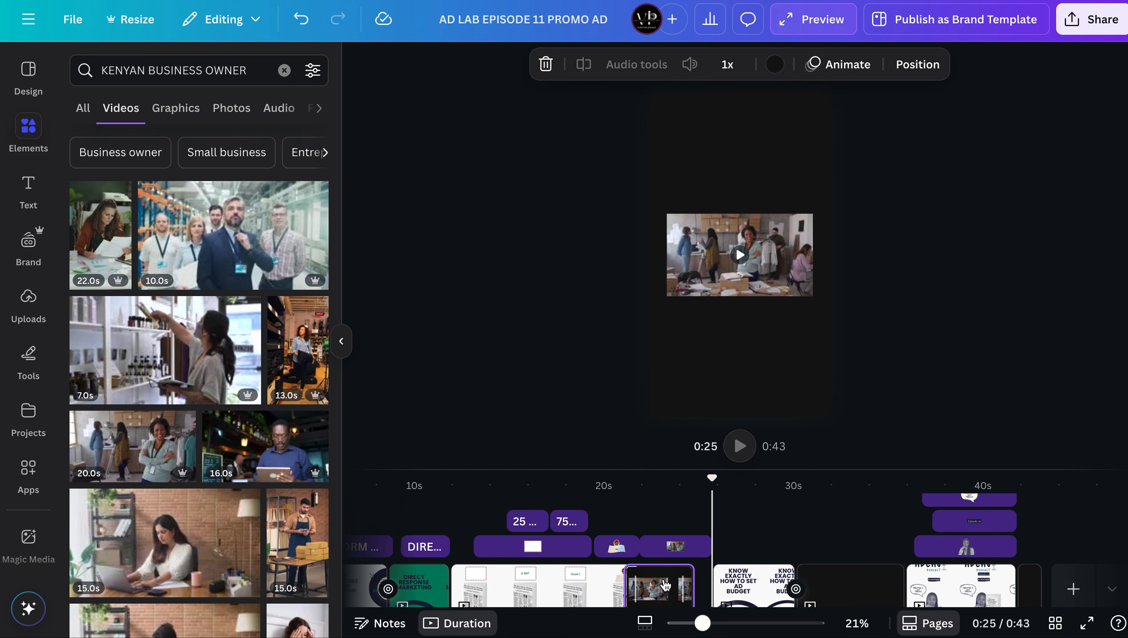
Duplicate the trimmed clip page and delete the video from the copy to leave it blank
right_click(665, 582)
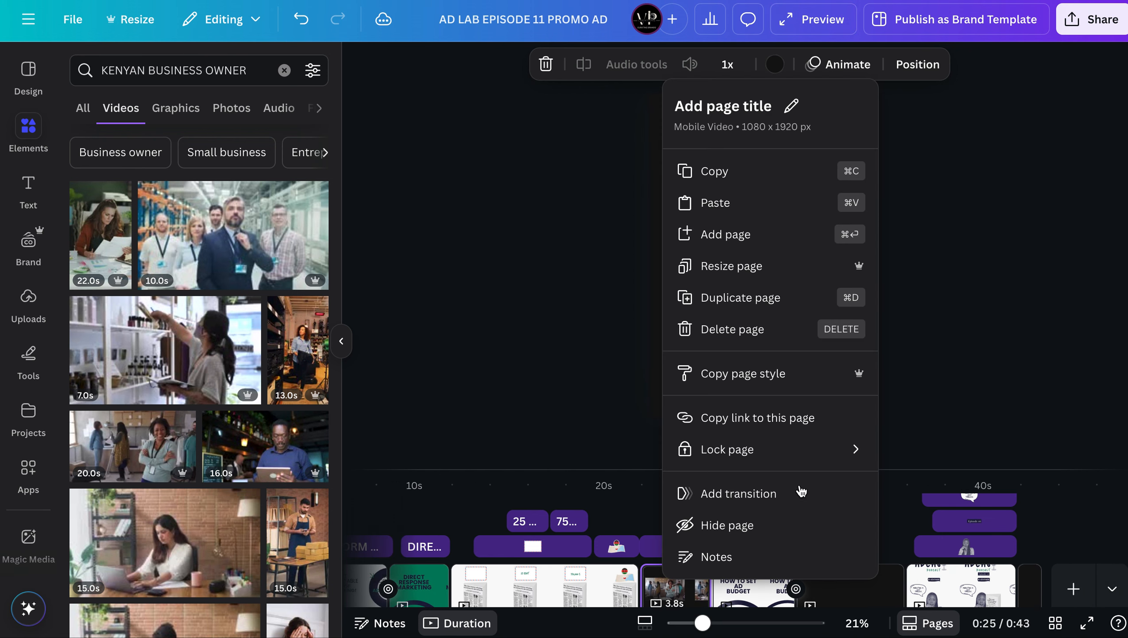
left_click(784, 312)
left_click(776, 244)
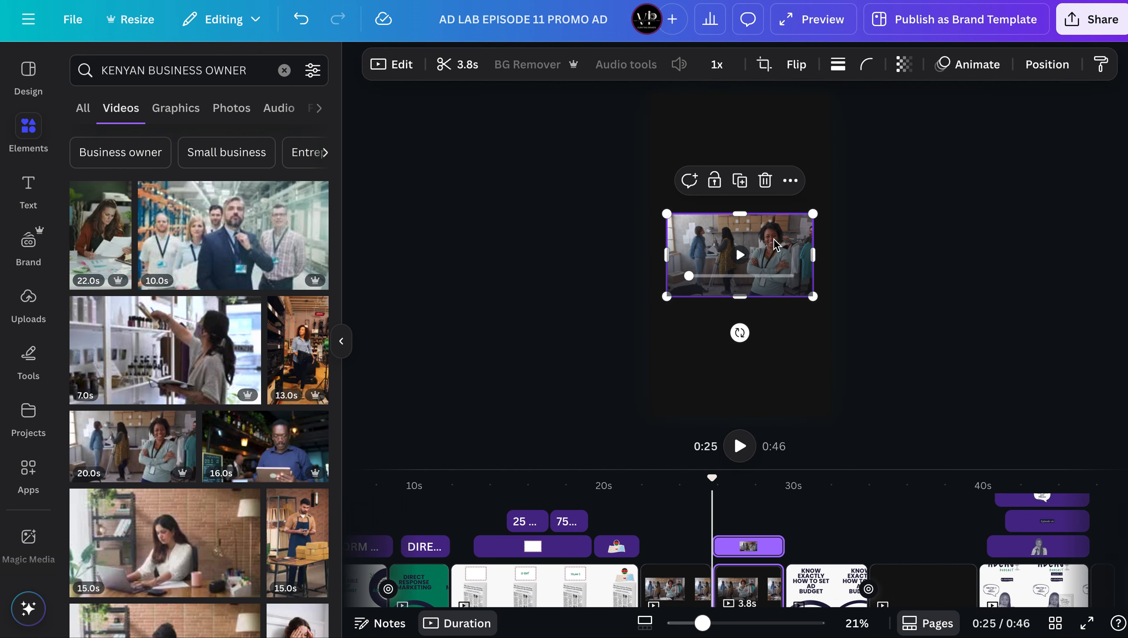
key("Delete")
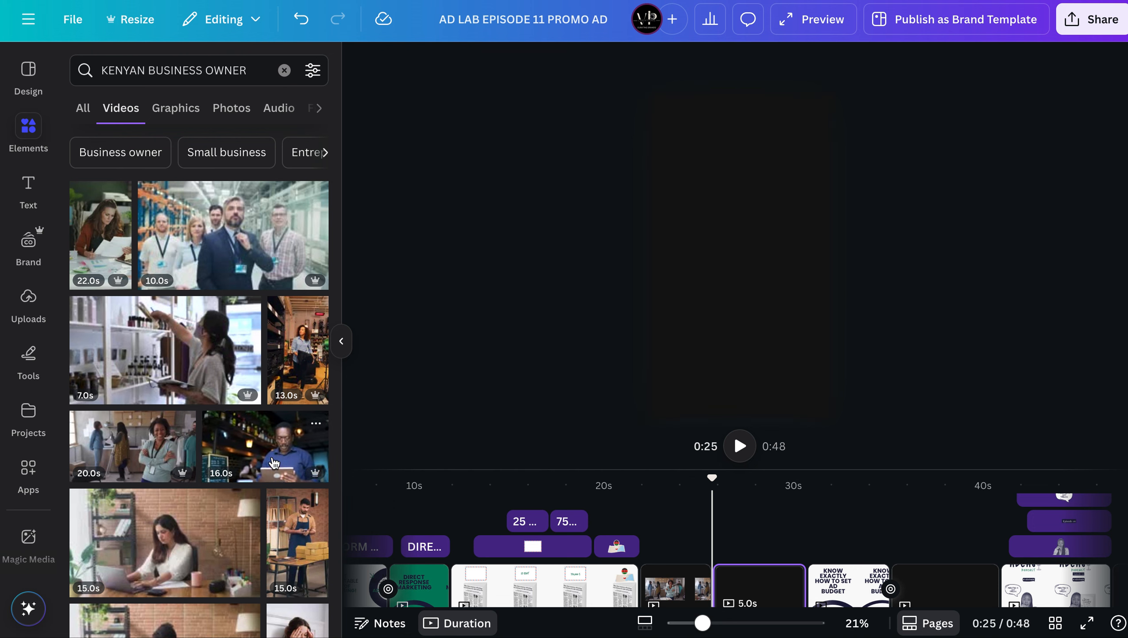
Add the 12-second vertical clip of two men at an office desk to the blank page and trim the page to 4.4 seconds
scroll(275, 463, "down", 2)
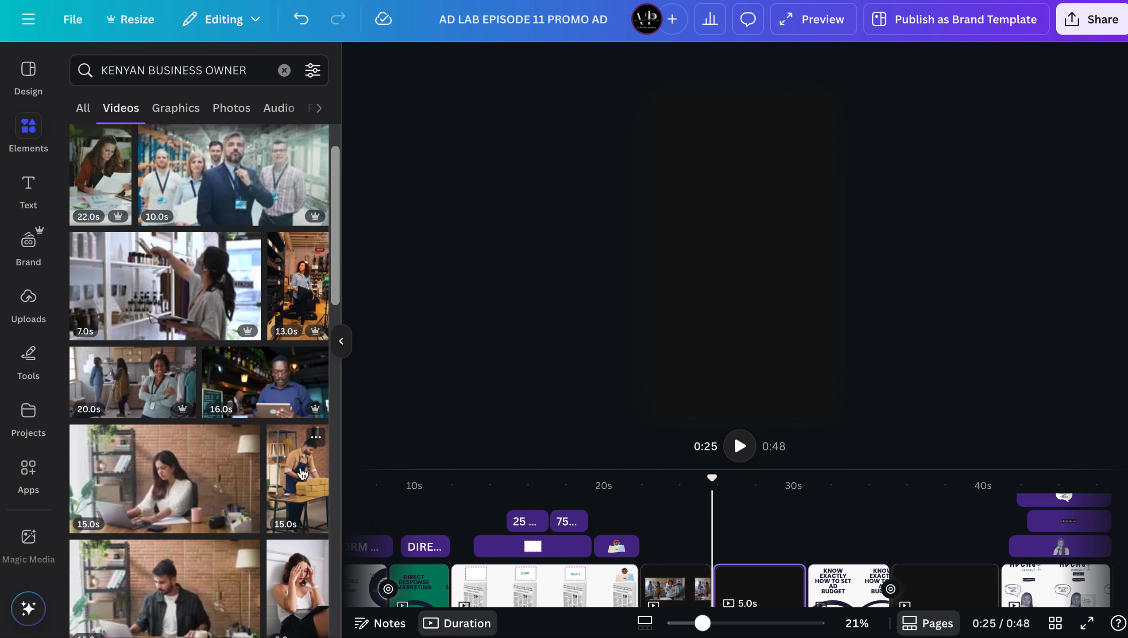
scroll(302, 472, "down", 8)
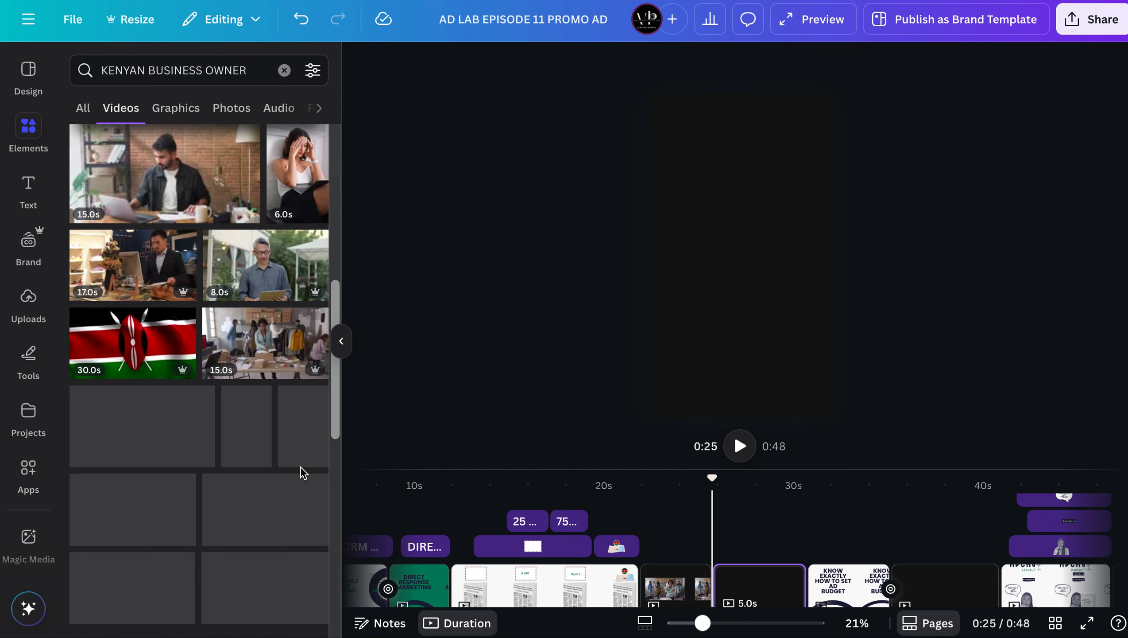
scroll(303, 472, "down", 7)
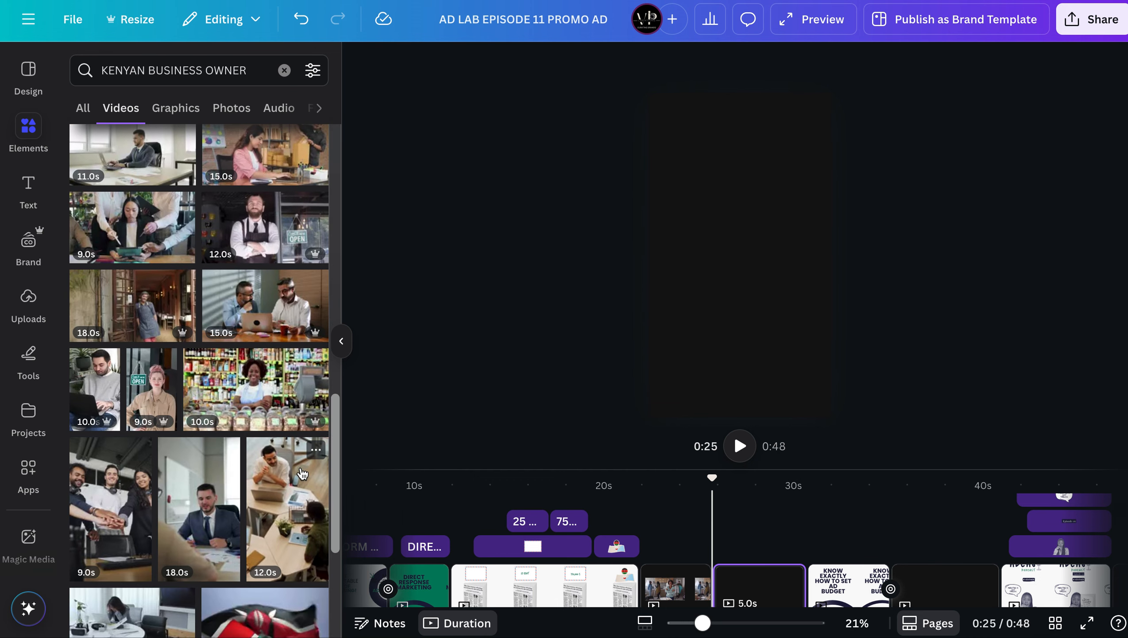
scroll(303, 472, "down", 3)
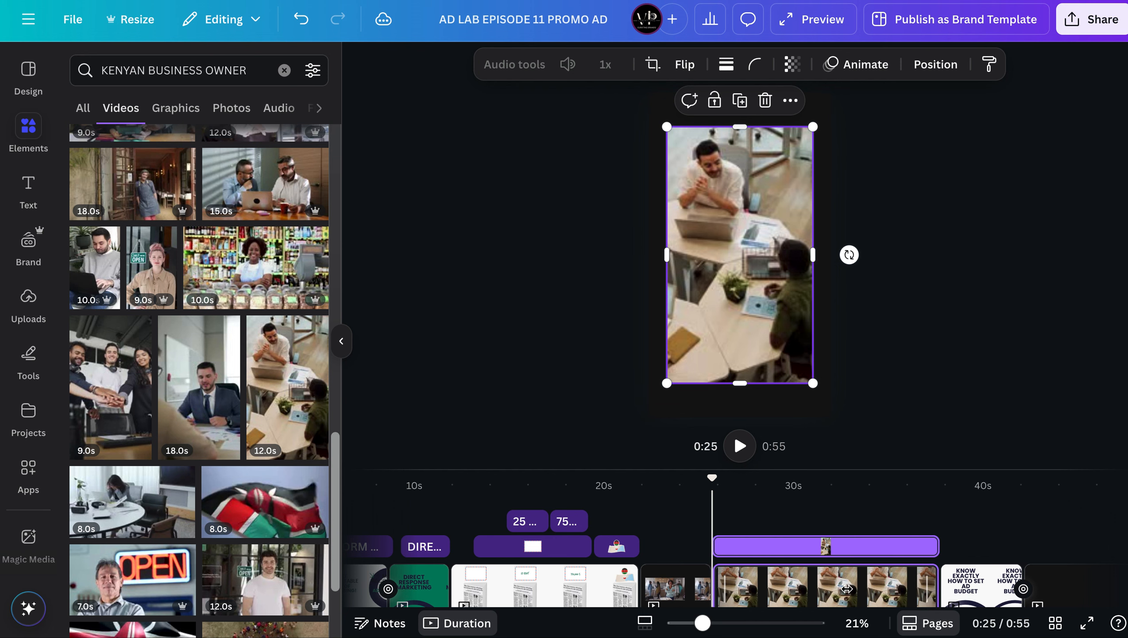
left_click_drag(847, 588, 784, 563)
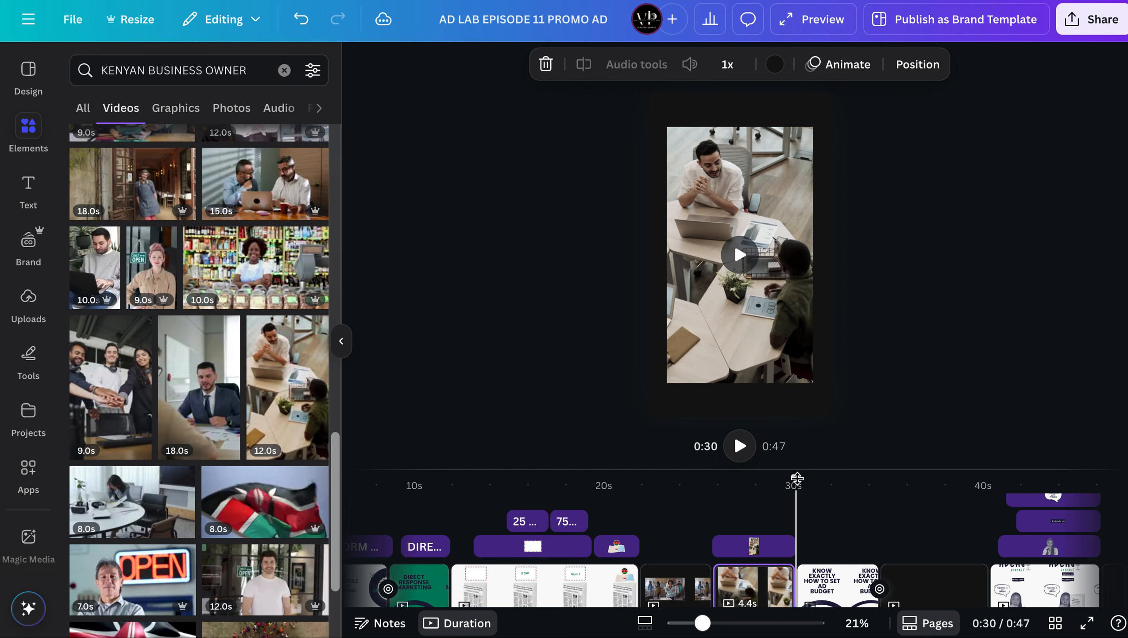
Play the video from 0:21 through the two new clip pages and pause on the headline page at 0:33
left_click_drag(677, 498, 640, 508)
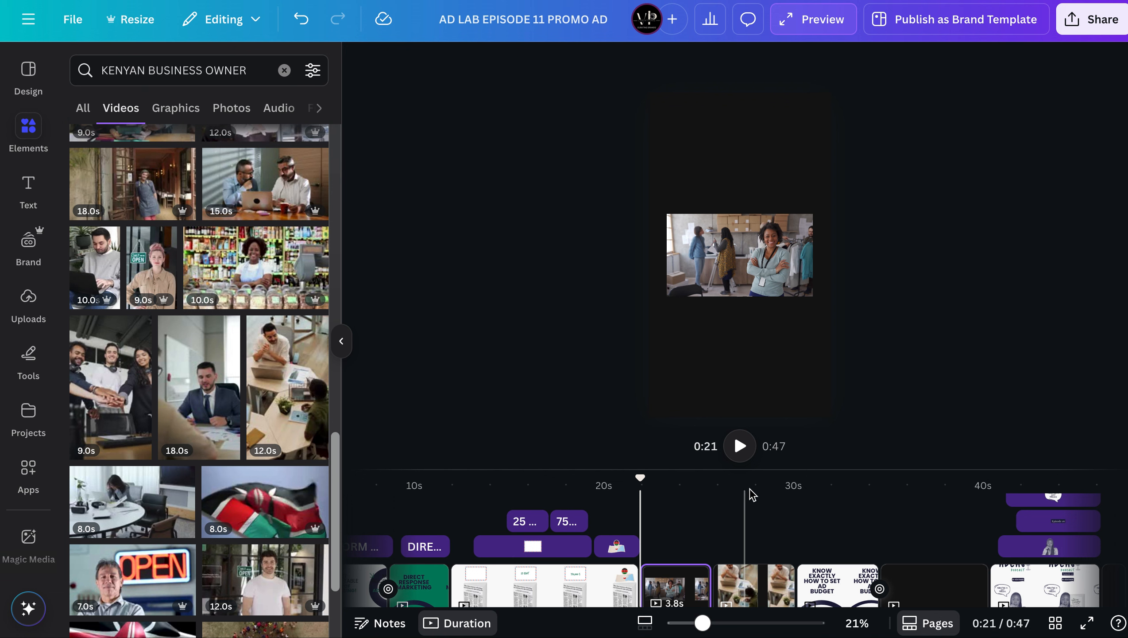
left_click(740, 446)
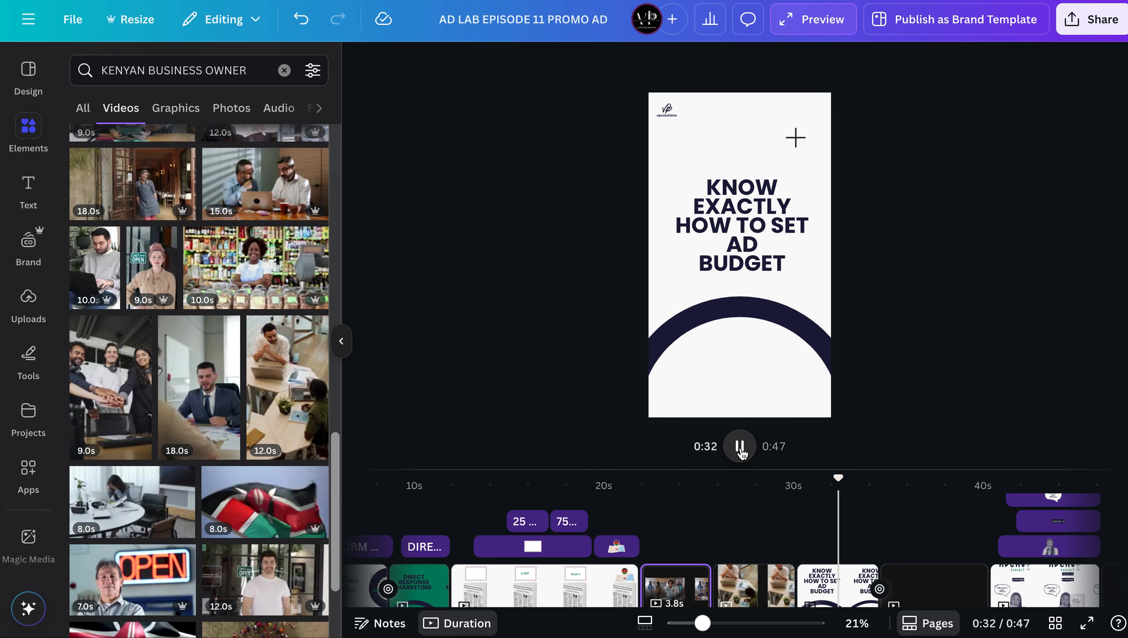
left_click(740, 446)
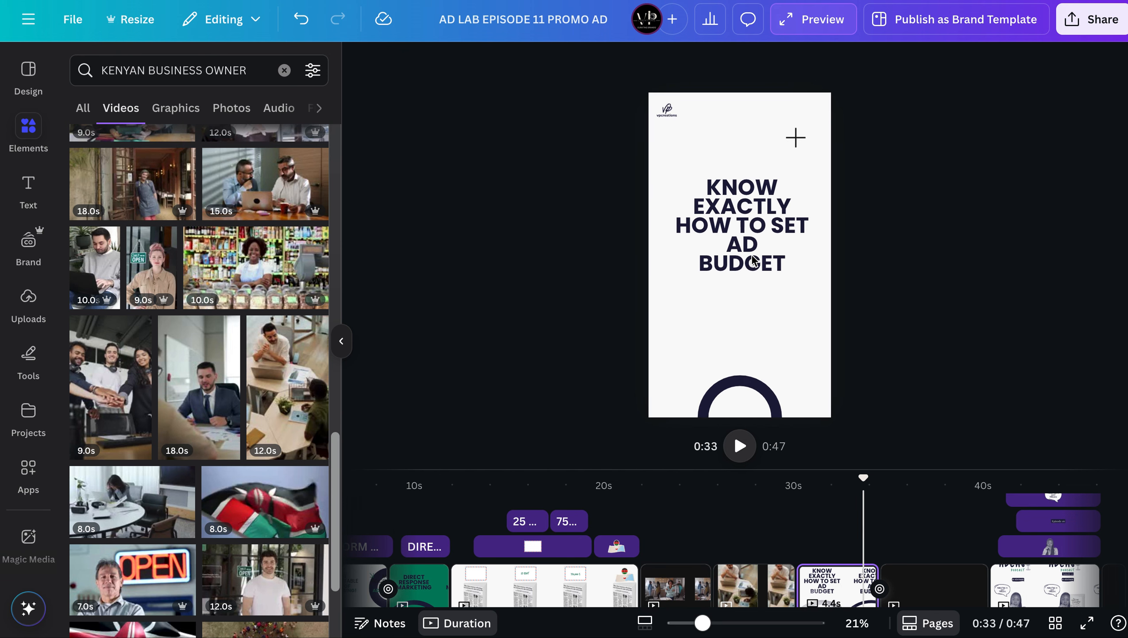
Edit the headline on the page at 0:33 to read "KNOW EXACTLY HOW TO ADS INTO SALES", with "INTO SALES" on its own line
left_click(780, 223)
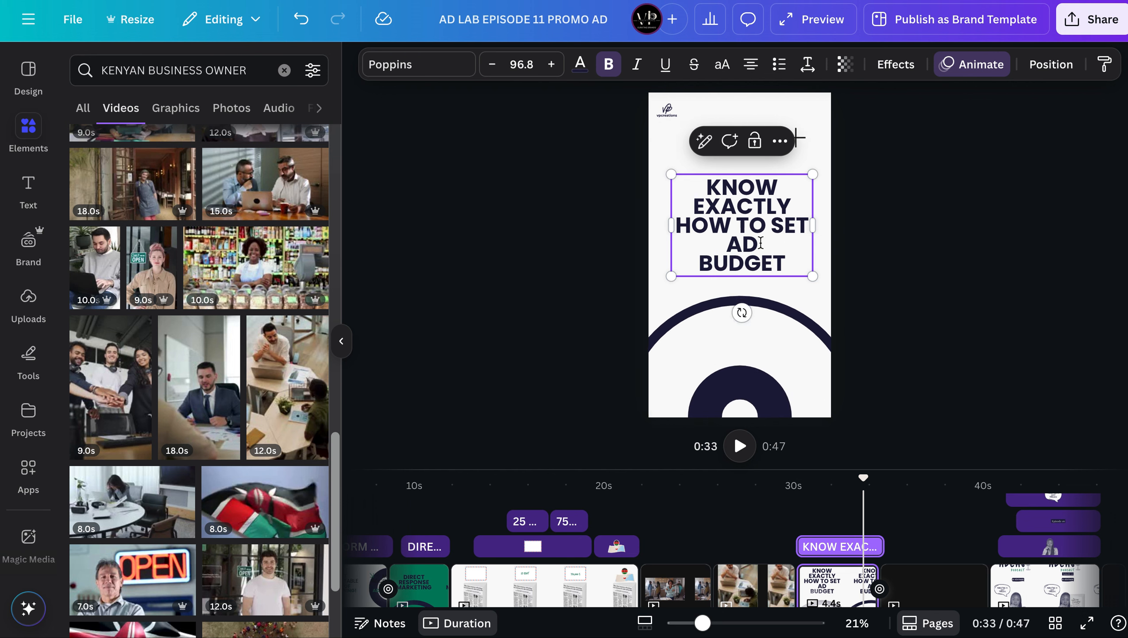
type("S")
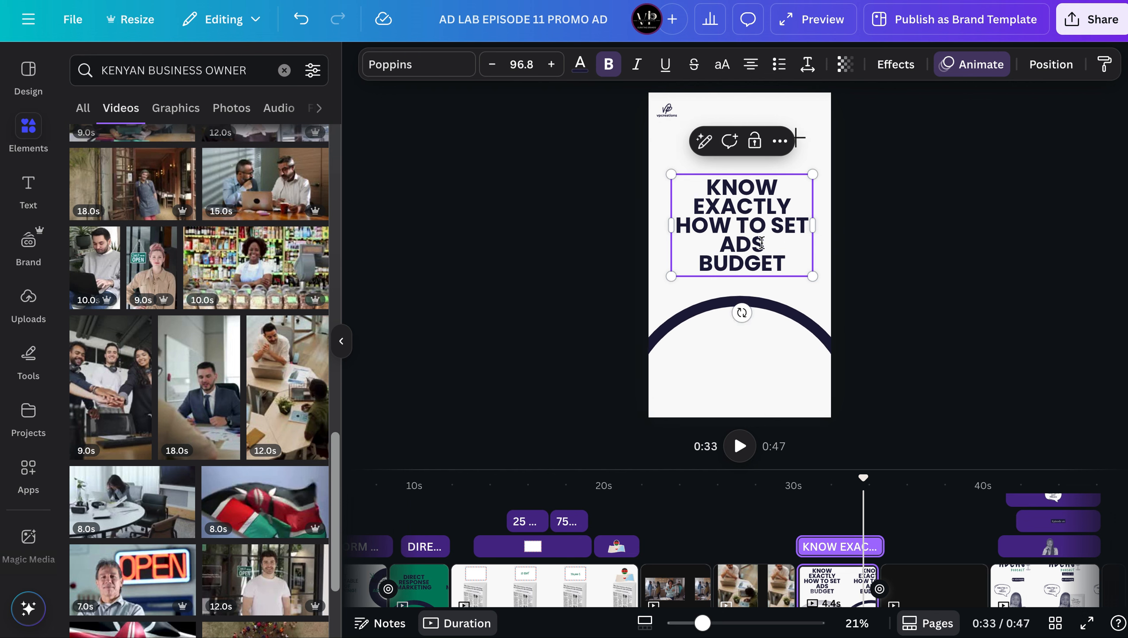
key("Return")
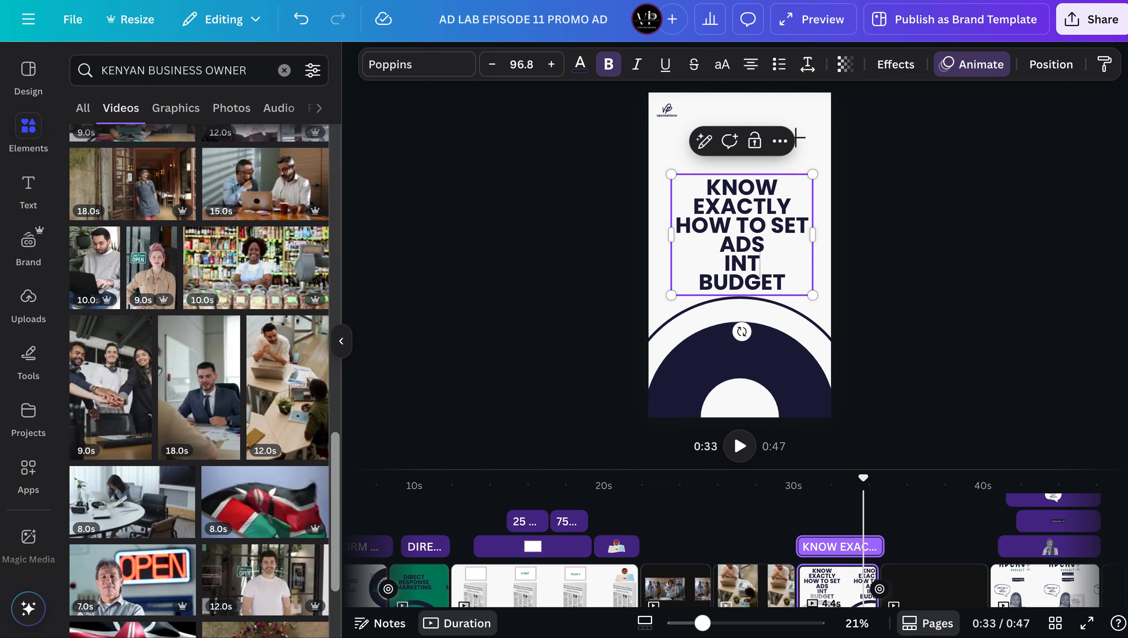
type("INTO SAL")
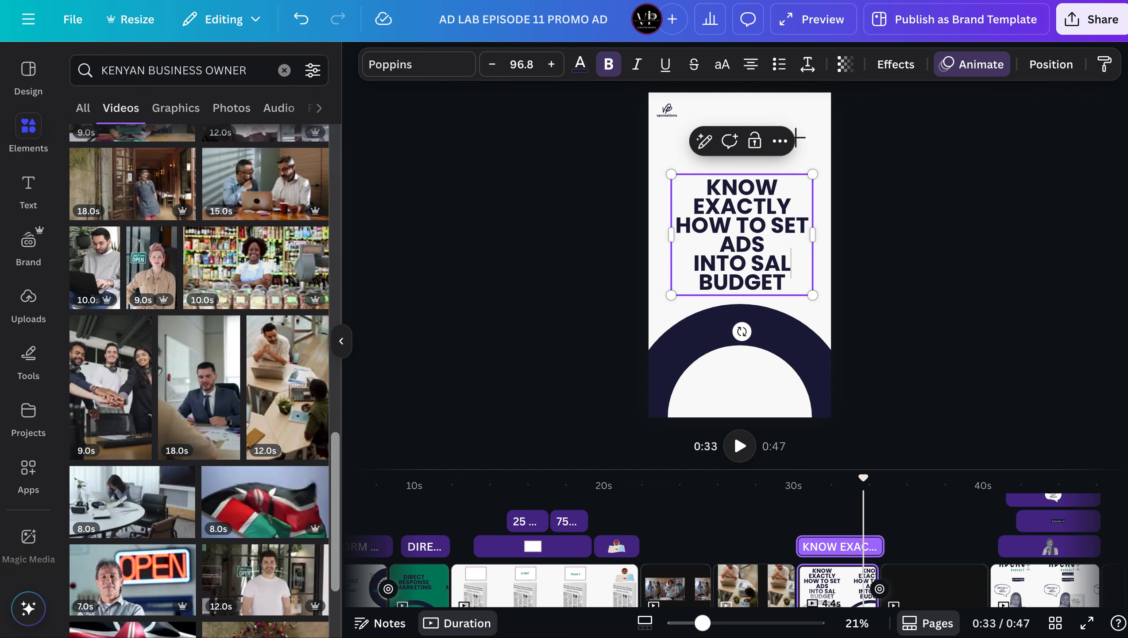
type("ES")
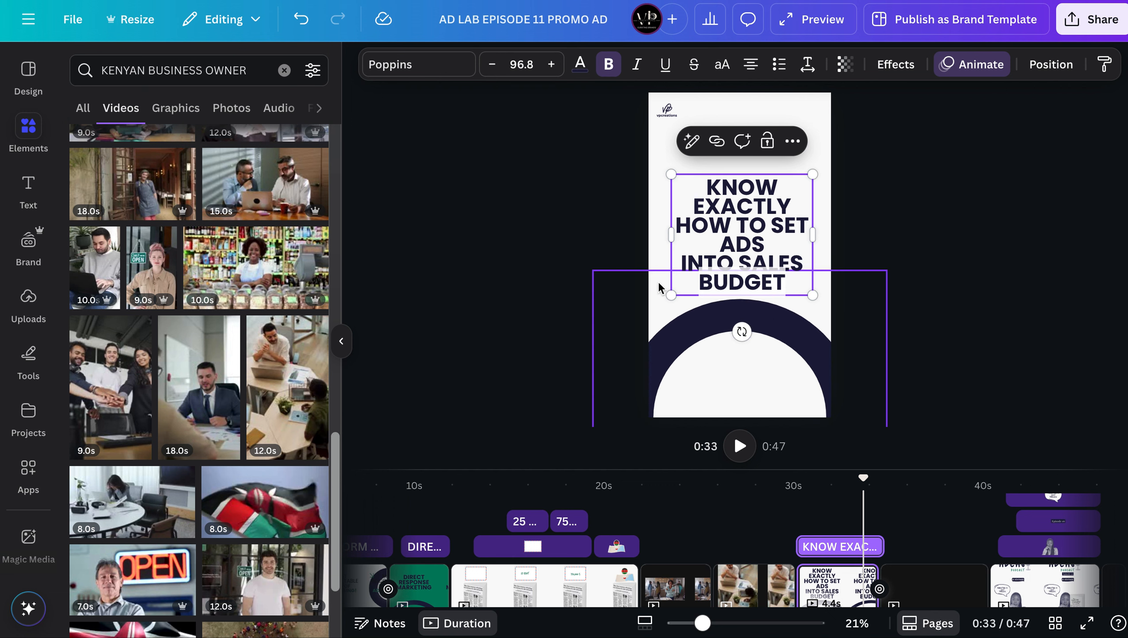
key("BackSpace")
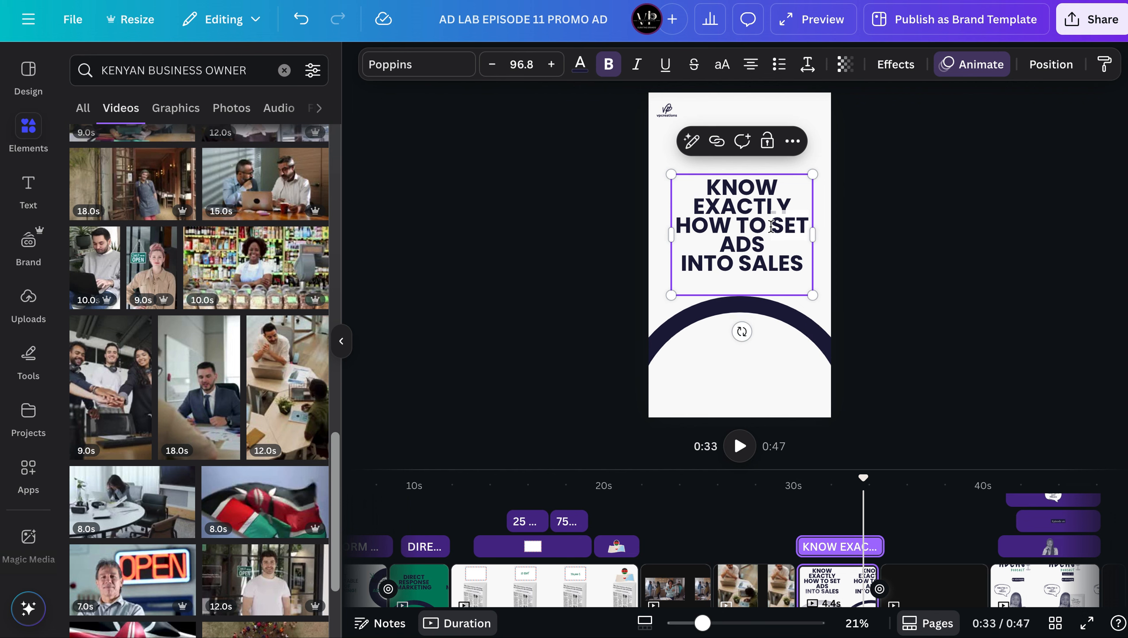
key("BackSpace")
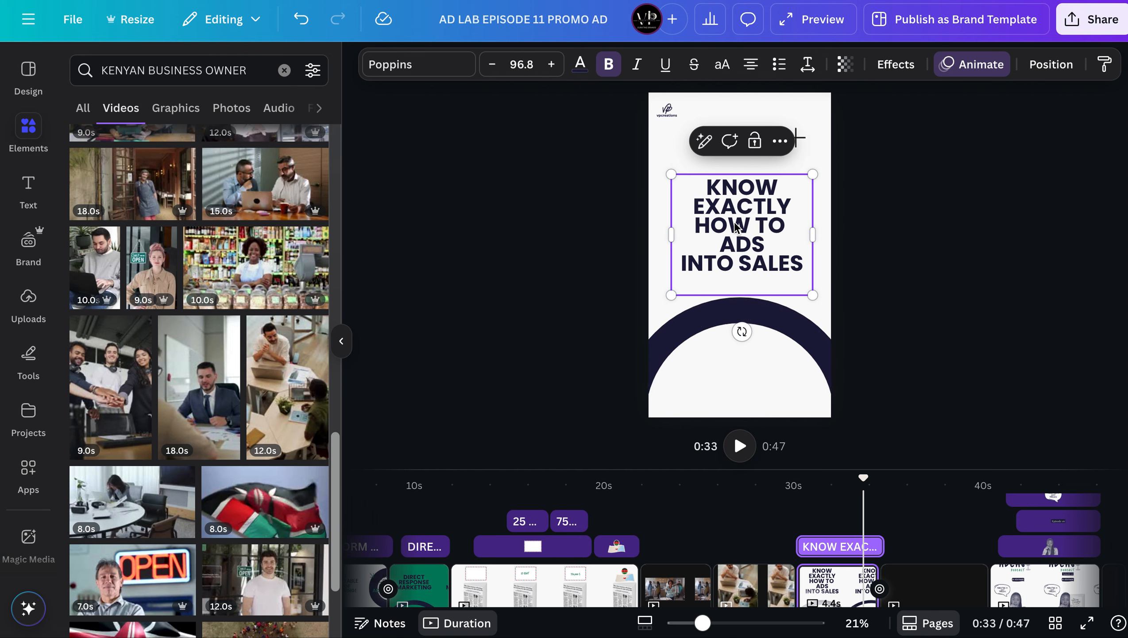
key("Escape")
Move the headline slightly higher on the page and cycle its text alignment through left and right back to centred
left_click_drag(737, 227, 741, 217)
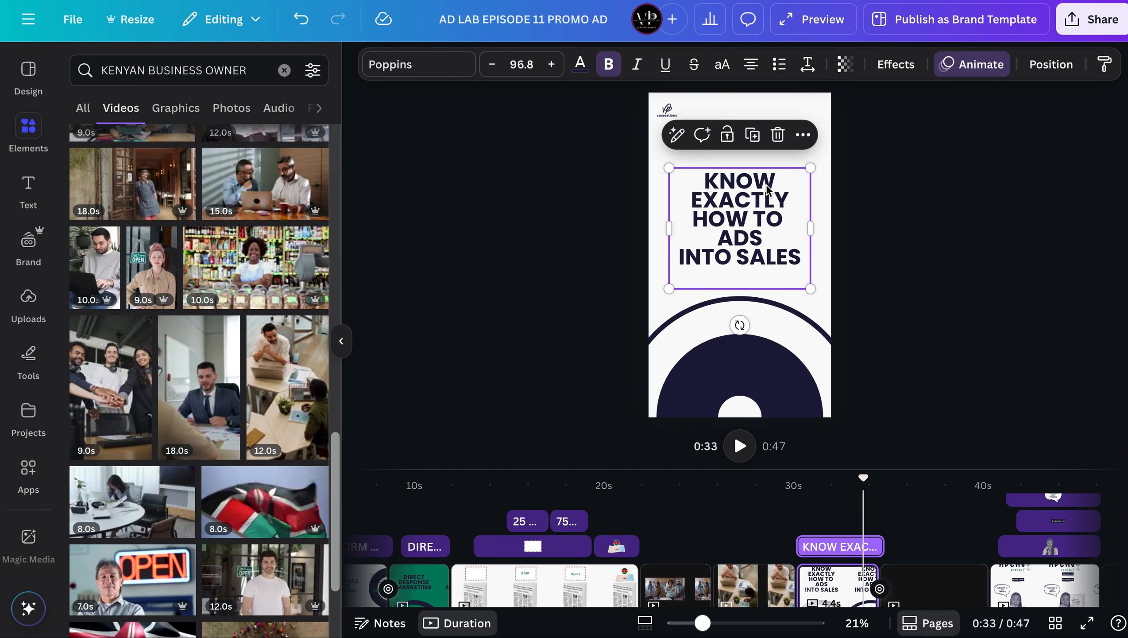
left_click(751, 63)
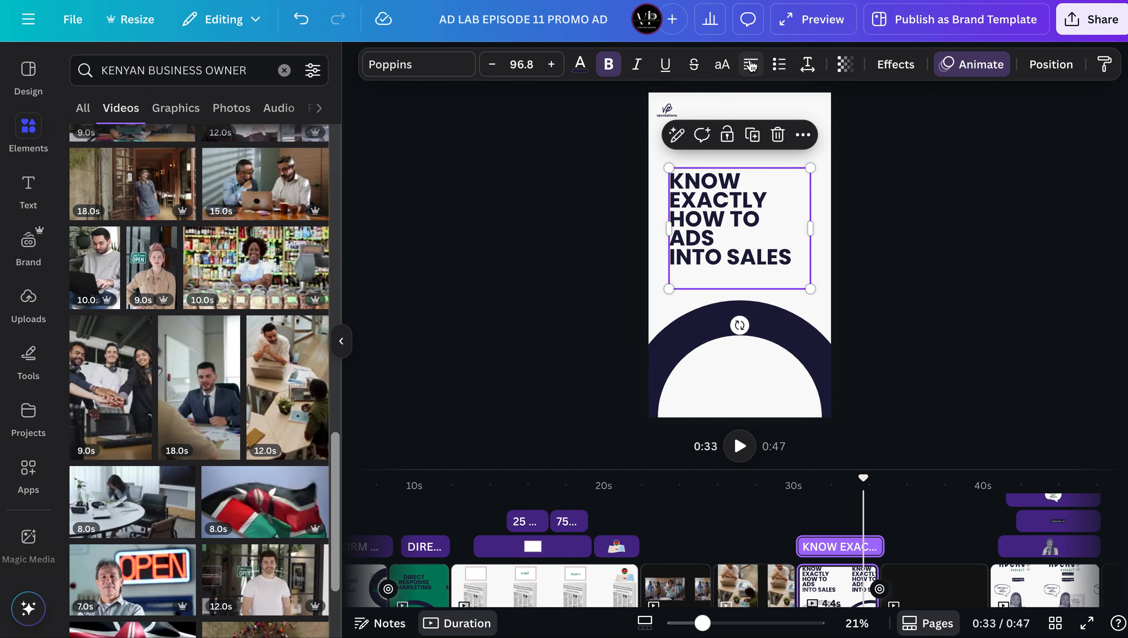
left_click(752, 66)
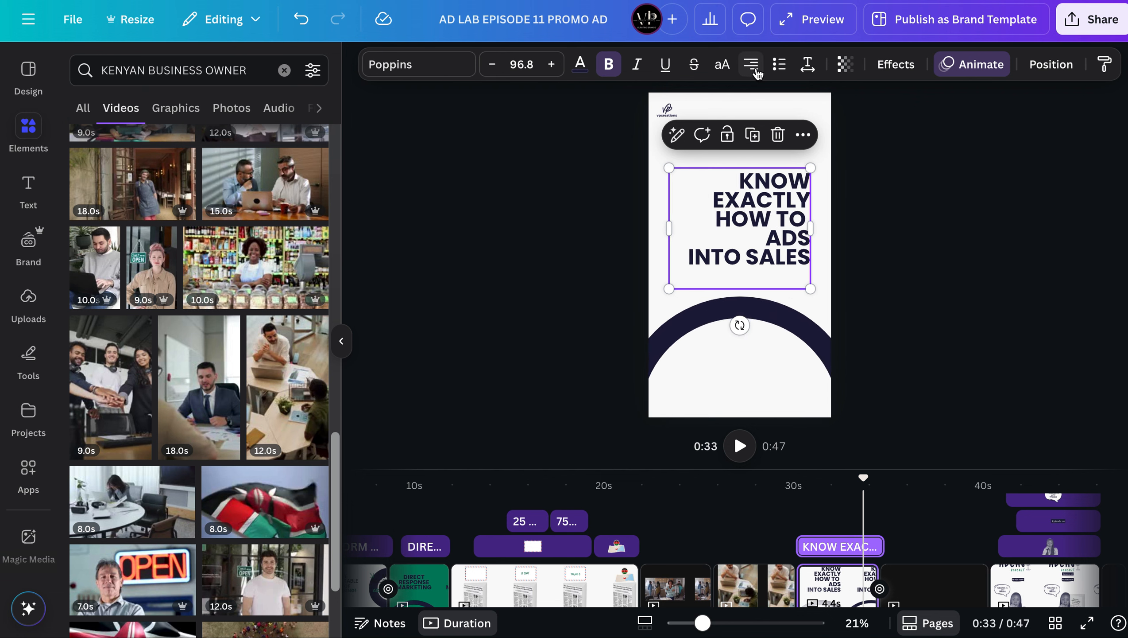
left_click(754, 69)
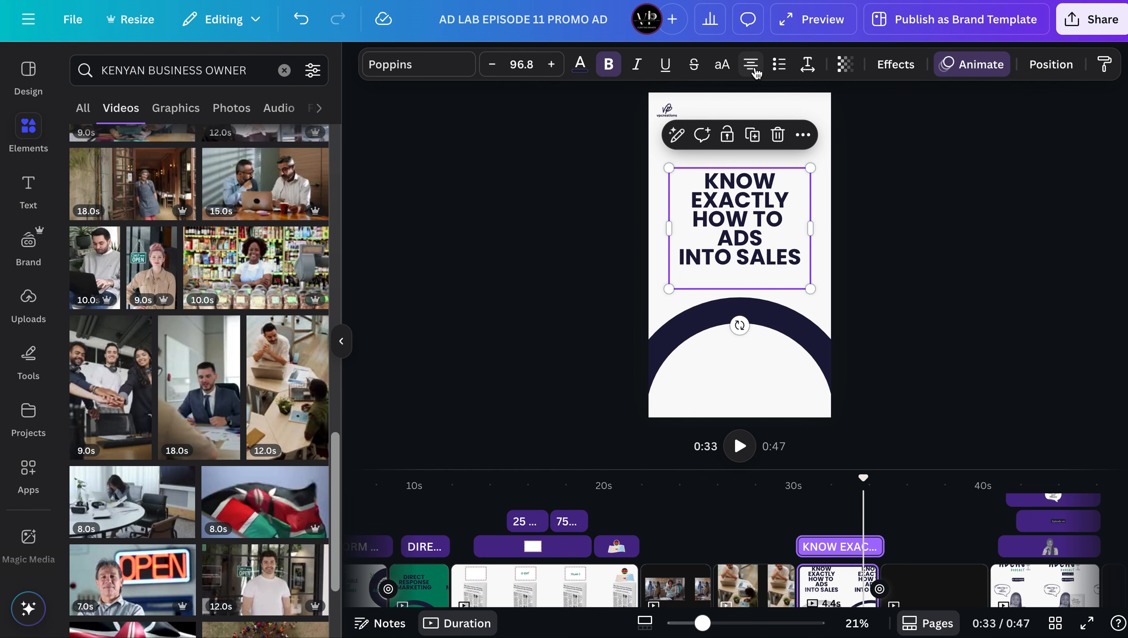
Left-align the "KNOW EXACTLY HOW TO ADS INTO SALES" headline and deselect it
left_click(754, 70)
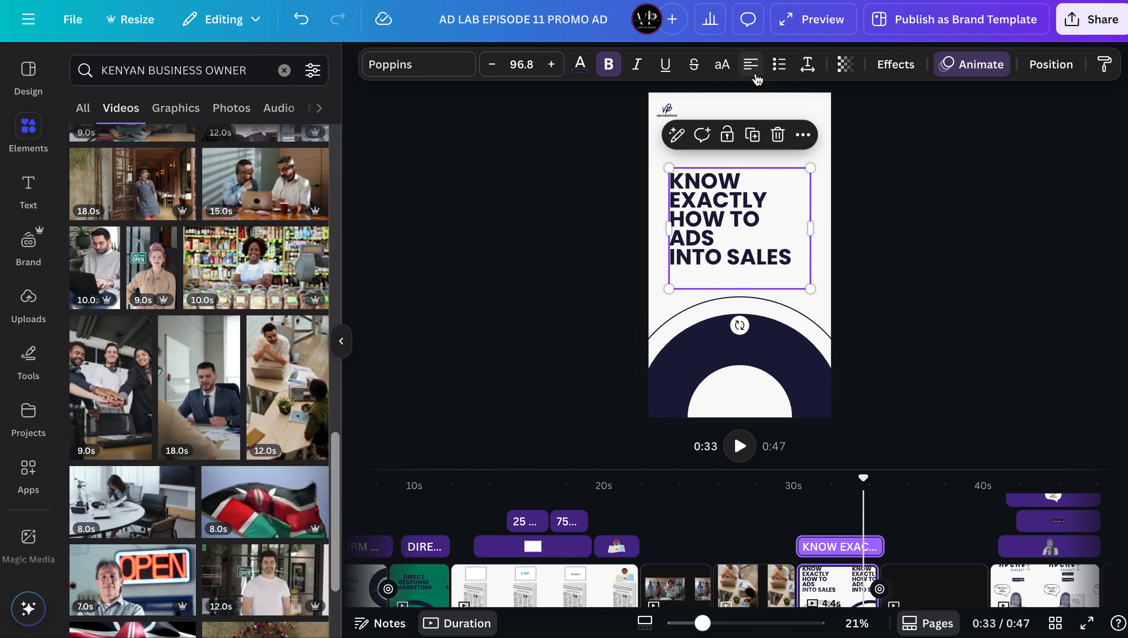
left_click(889, 253)
scroll(853, 562, "down", 2)
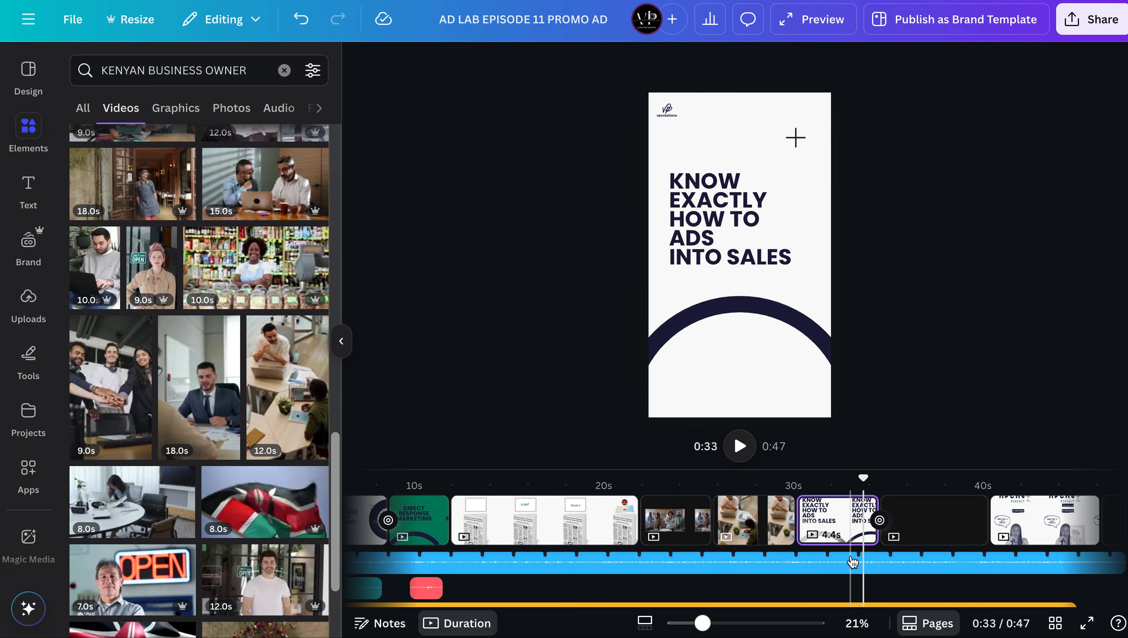
Replace the background of the page at 0:24 with its clip of the women in the workshop
left_click(679, 518)
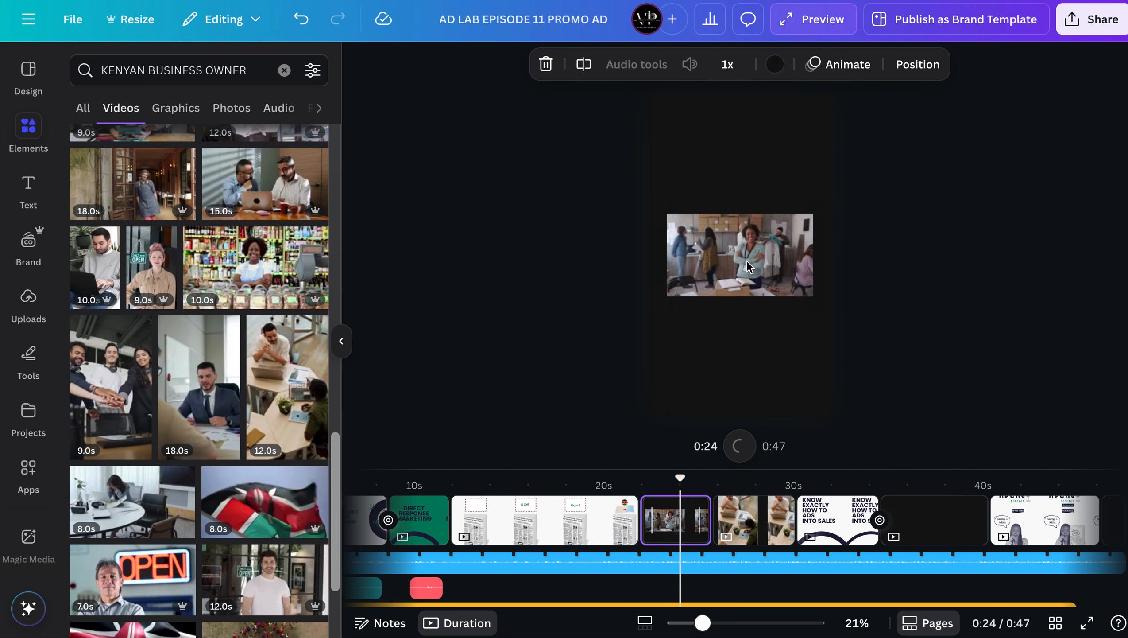
left_click(718, 263)
right_click(701, 259)
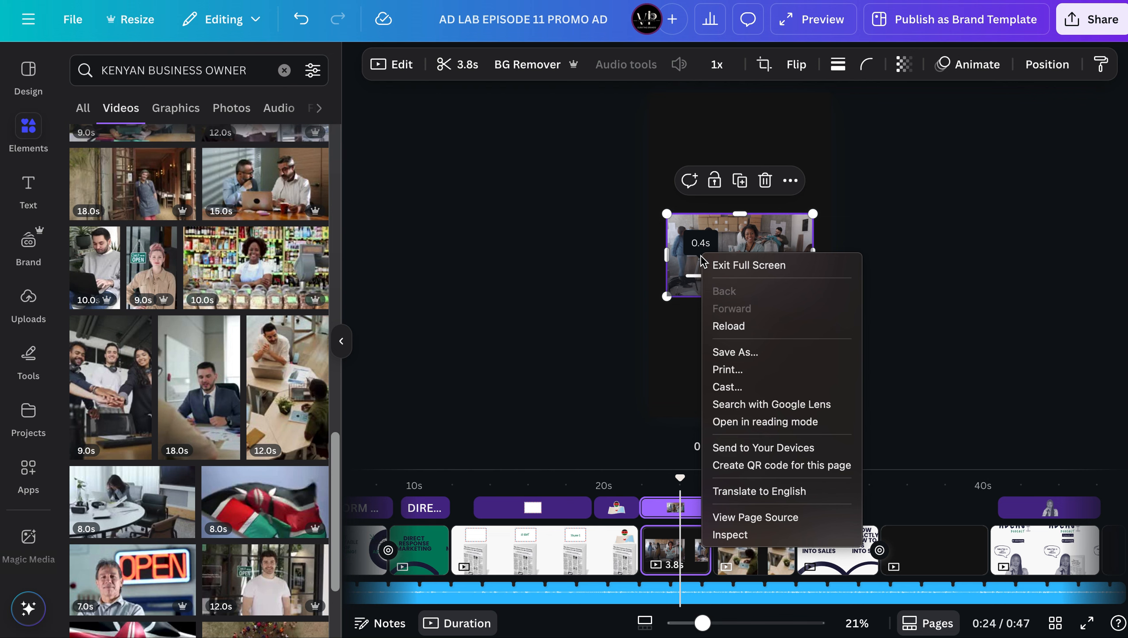
left_click(690, 333)
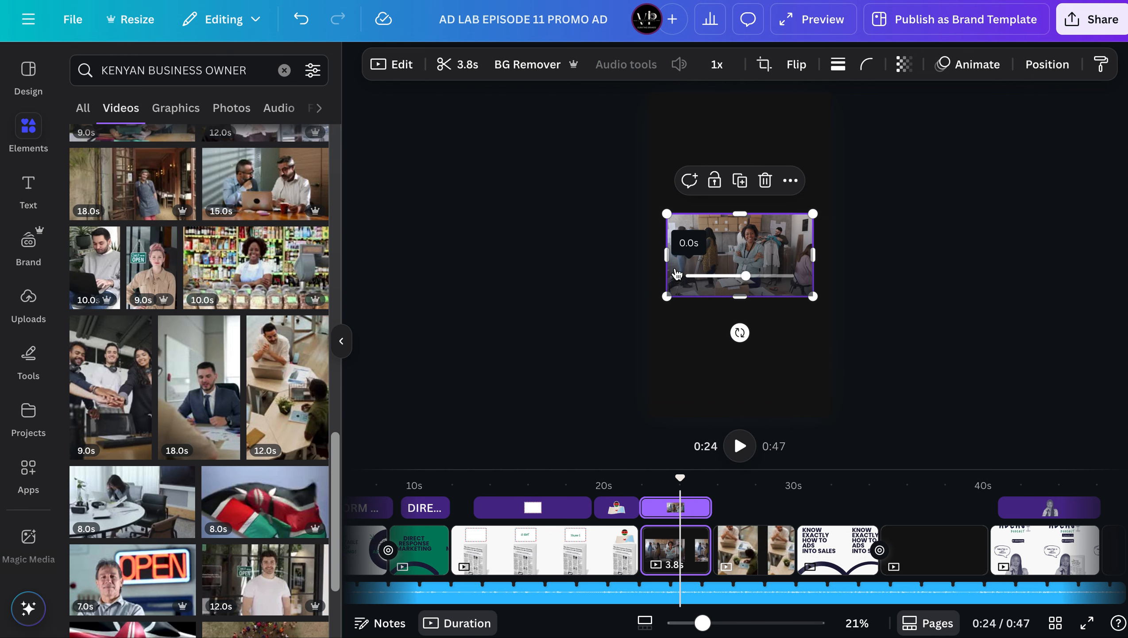
right_click(675, 266)
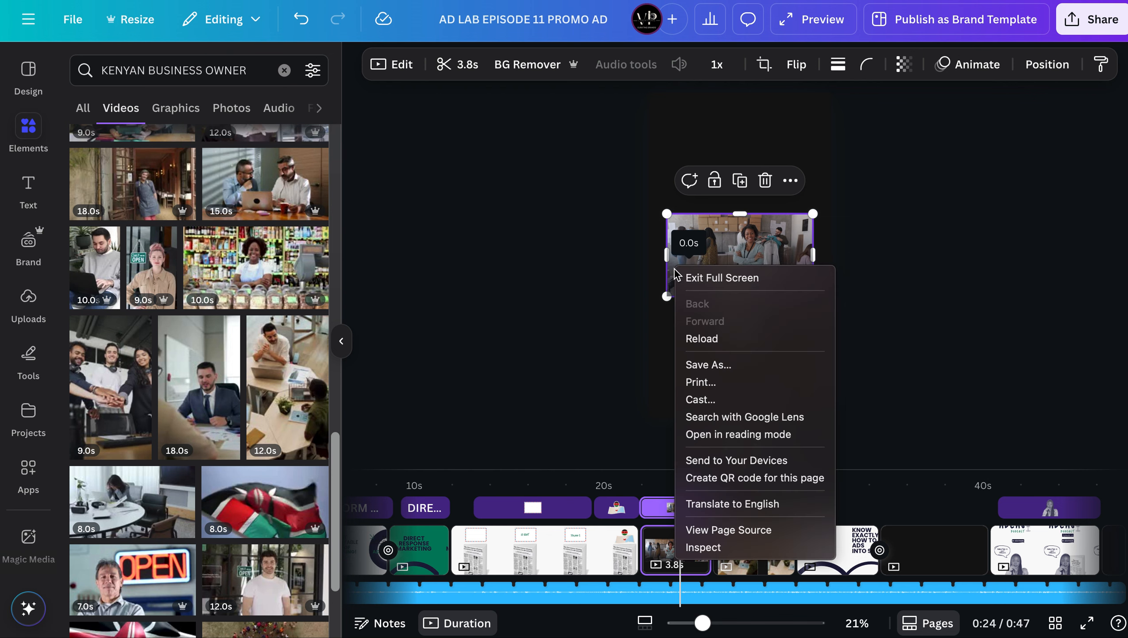
left_click(659, 384)
right_click(801, 240)
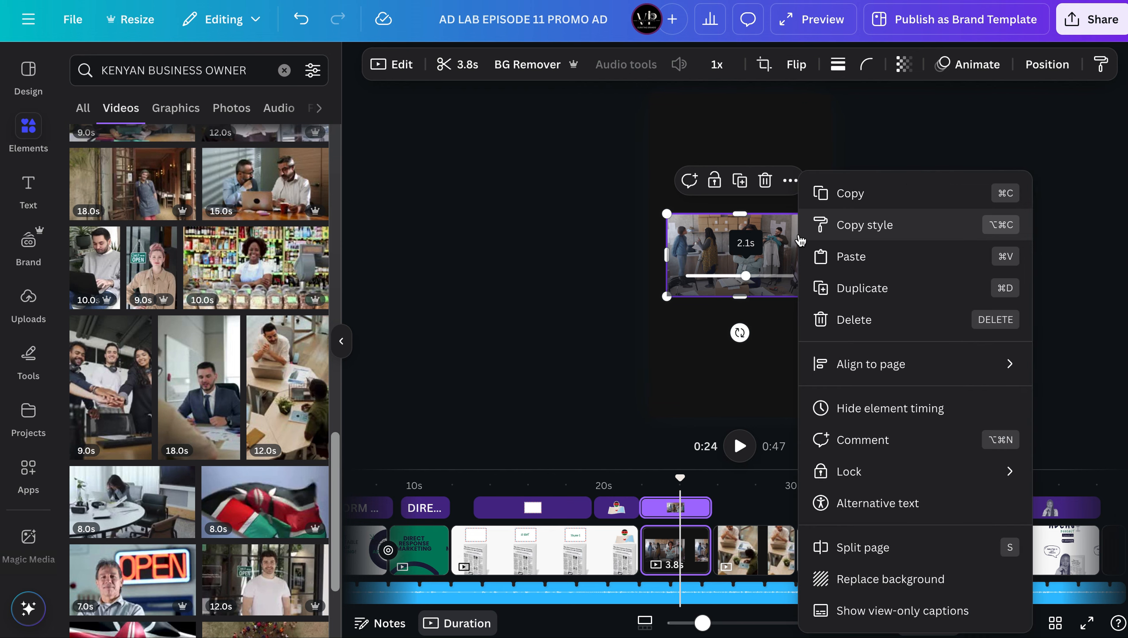
left_click(909, 579)
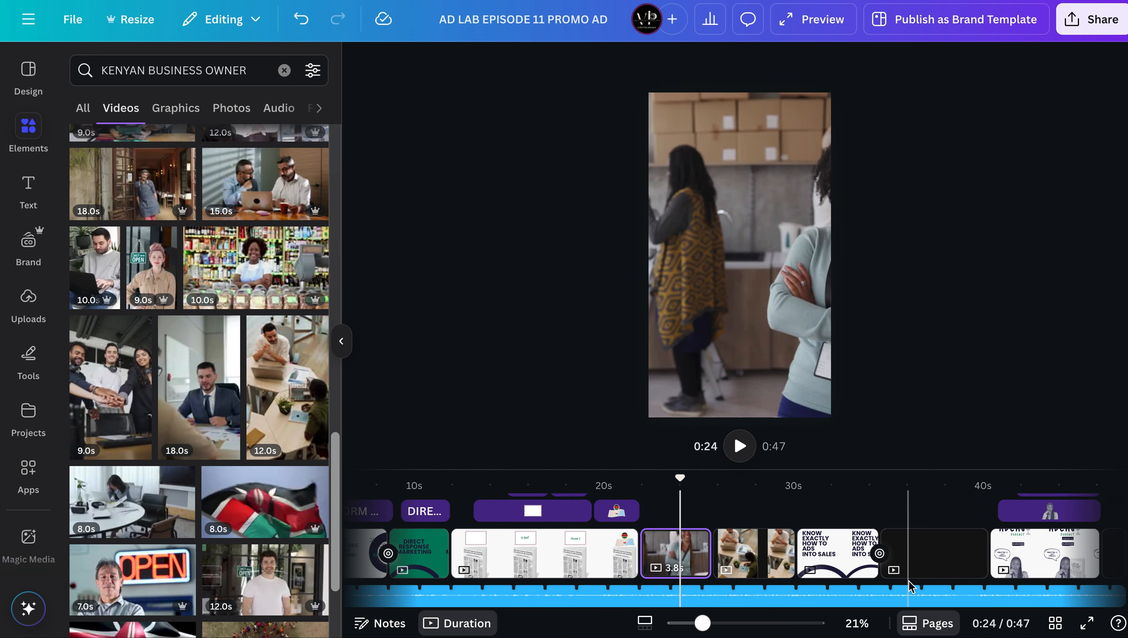
Delete the background video from the page at 0:24, leaving the page blank
left_click(761, 321)
left_click(747, 320)
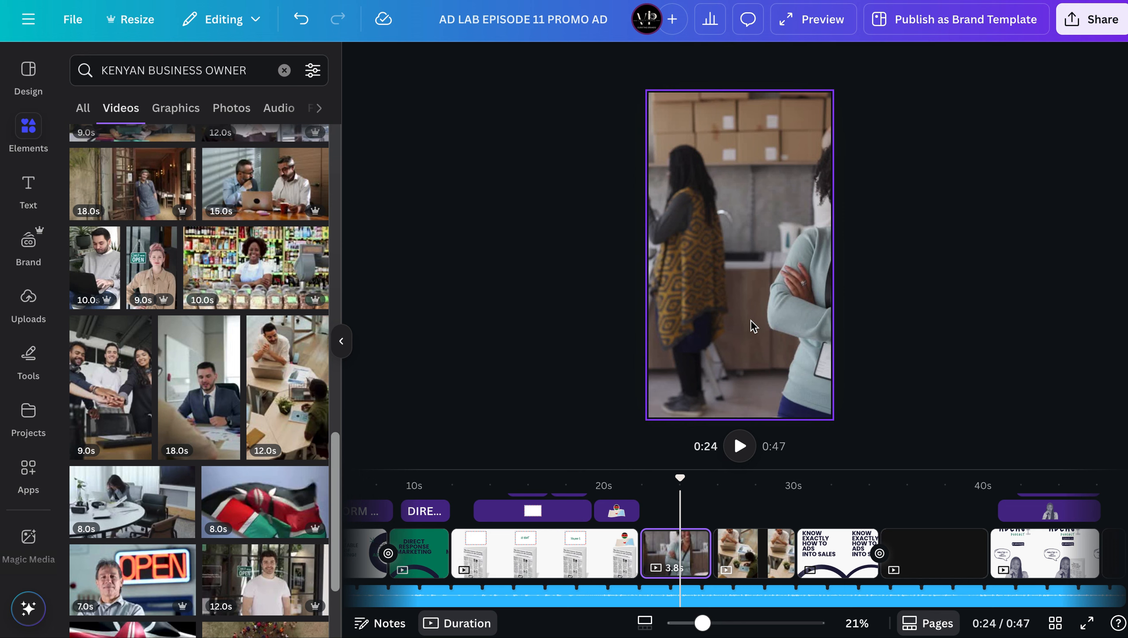
right_click(746, 310)
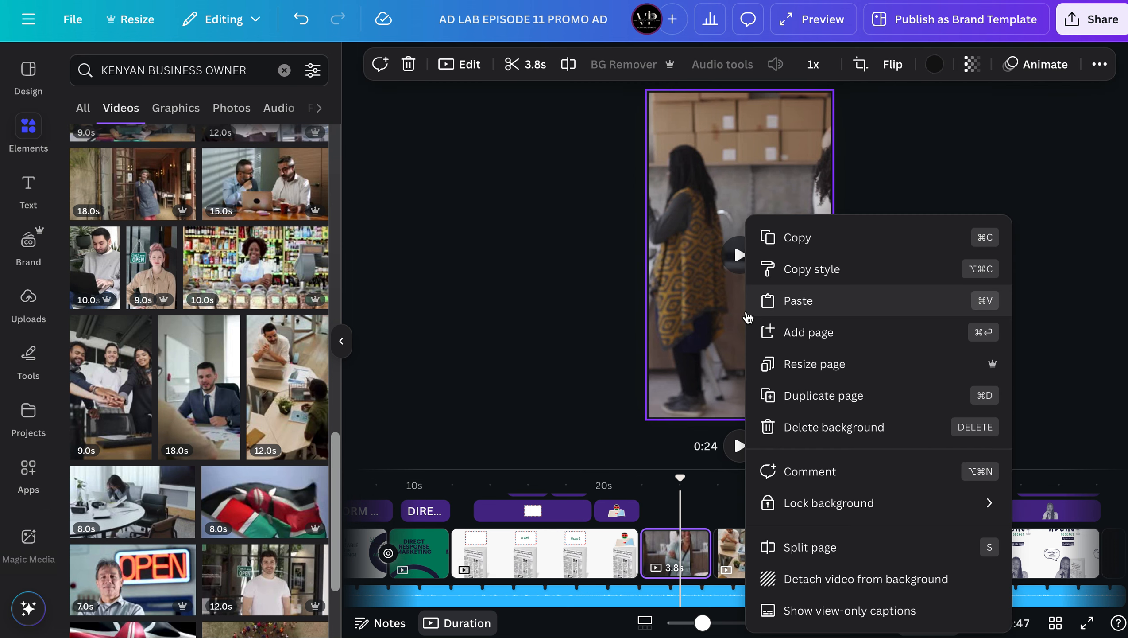
left_click(844, 430)
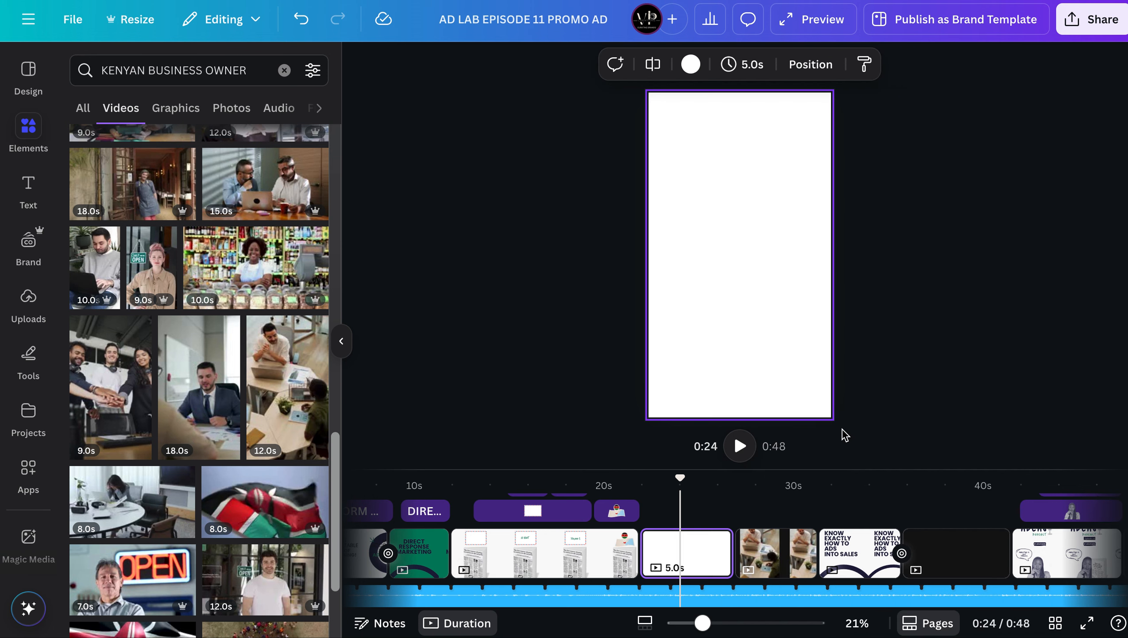
Add the 10-second clip of the smiling shopkeeper as the blank page's background and trim the page to 4.1 seconds
left_click(222, 260)
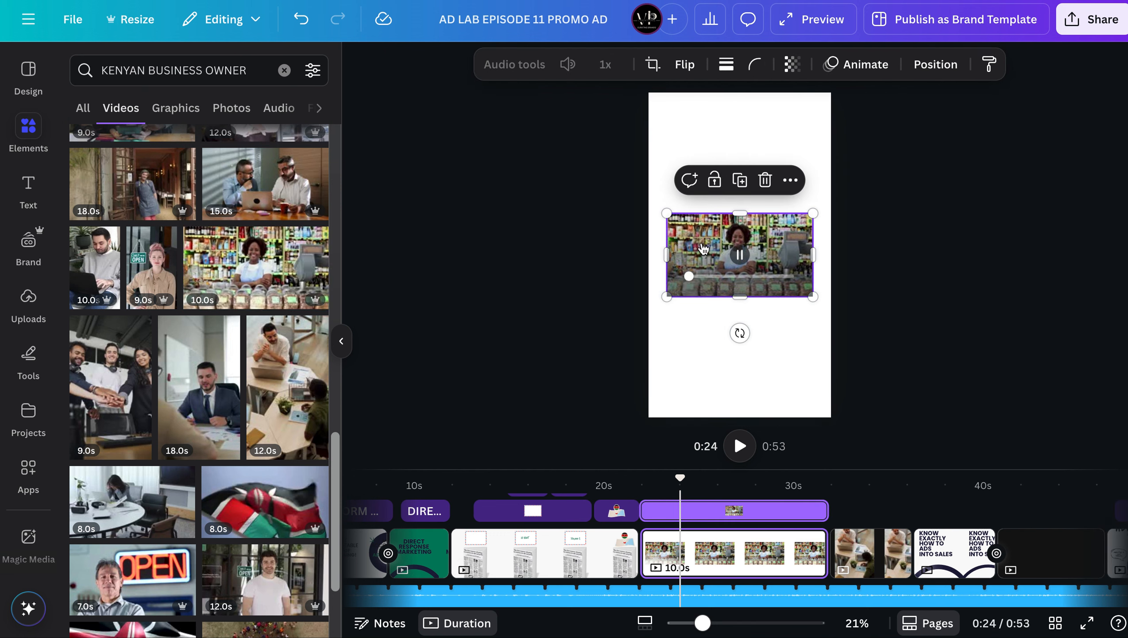
right_click(735, 249)
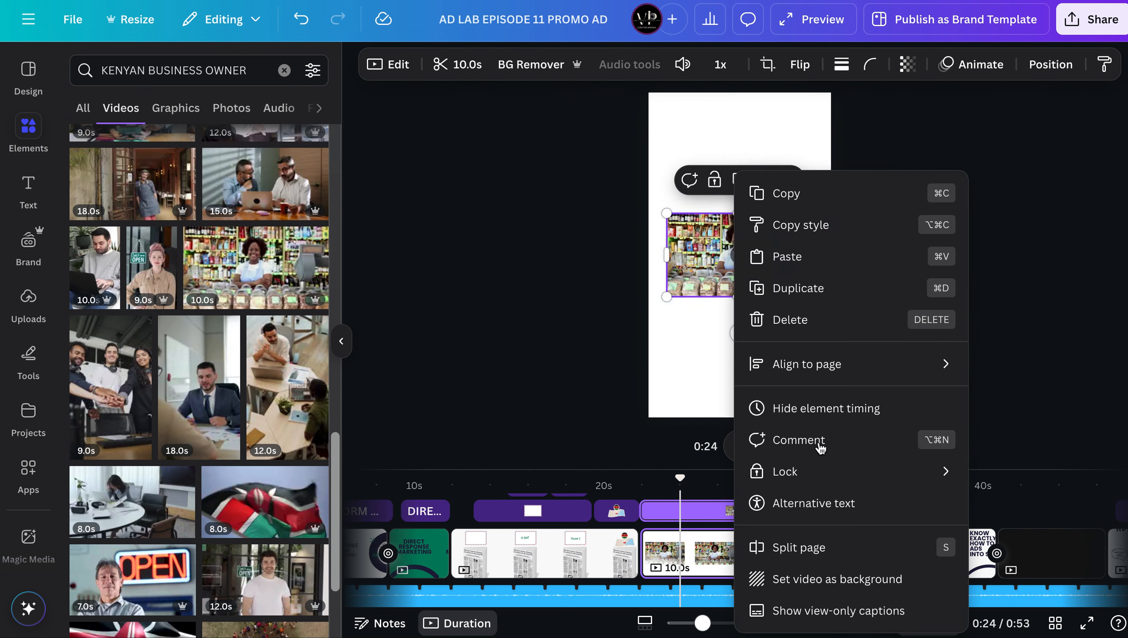
left_click(854, 583)
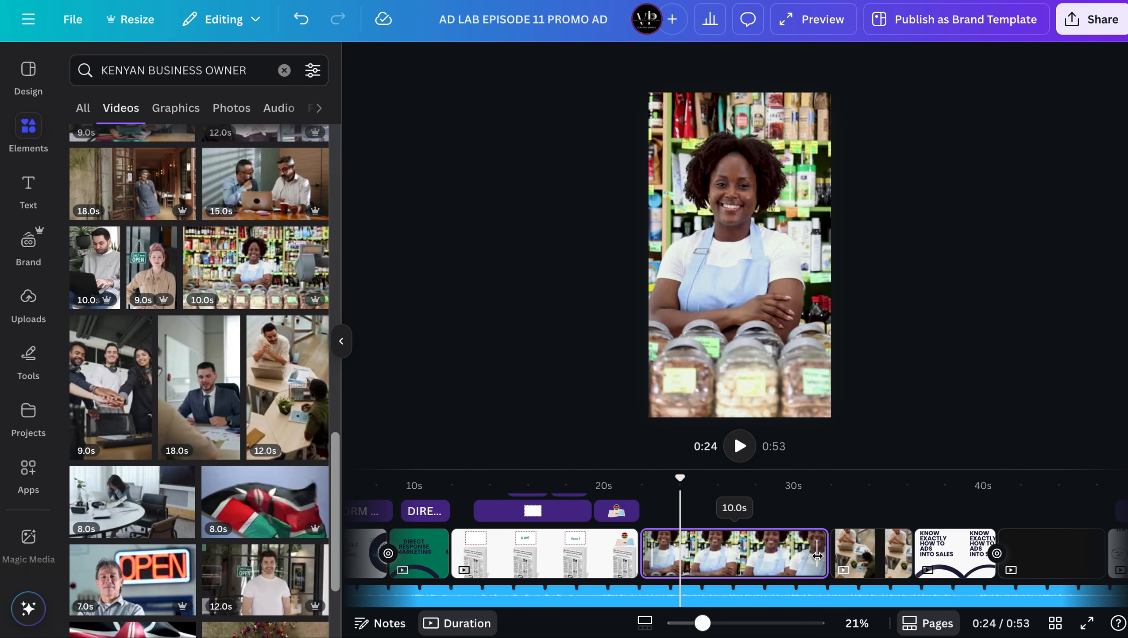
left_click_drag(707, 555, 680, 555)
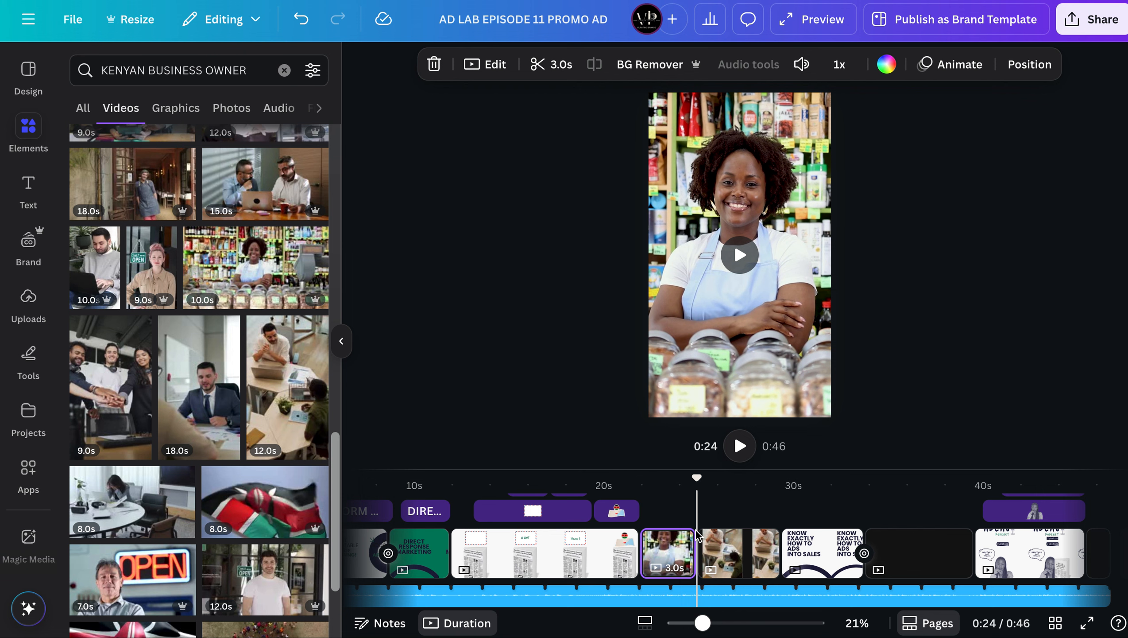
left_click_drag(701, 545, 717, 545)
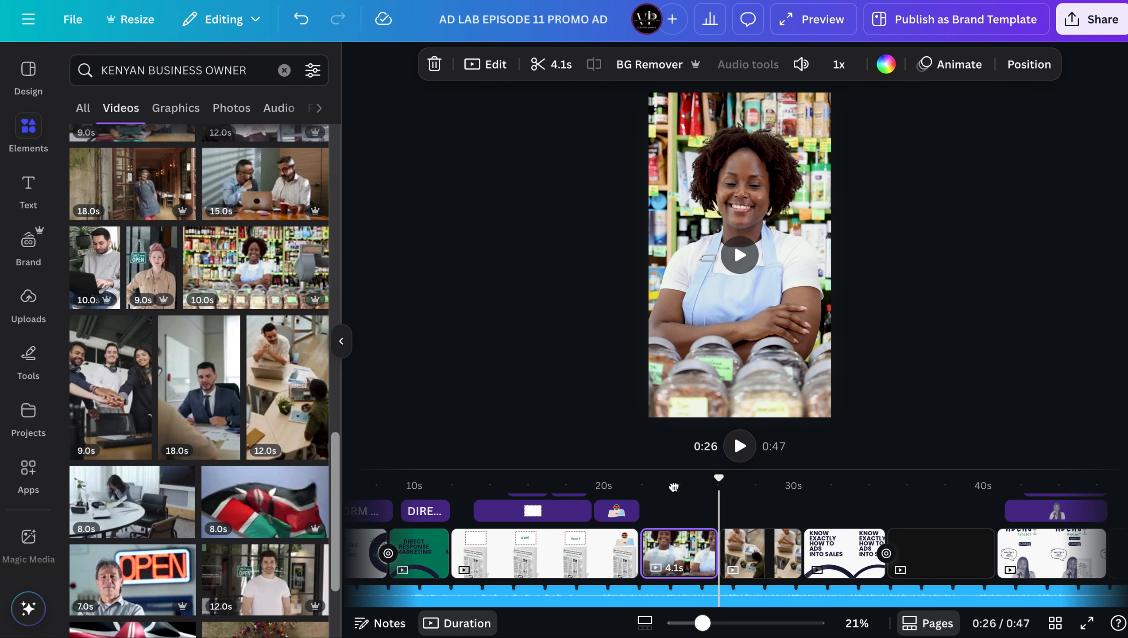
Play the video from 0:21 through the shopkeeper, office and headline pages, and pause at 0:38
left_click_drag(719, 478, 626, 518)
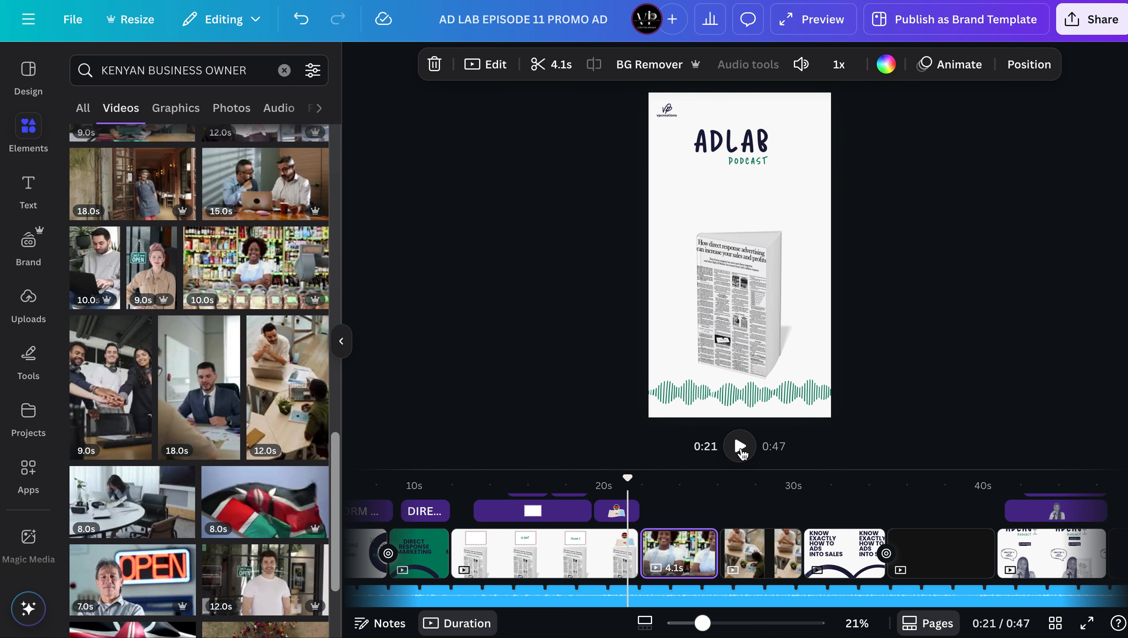
left_click(740, 445)
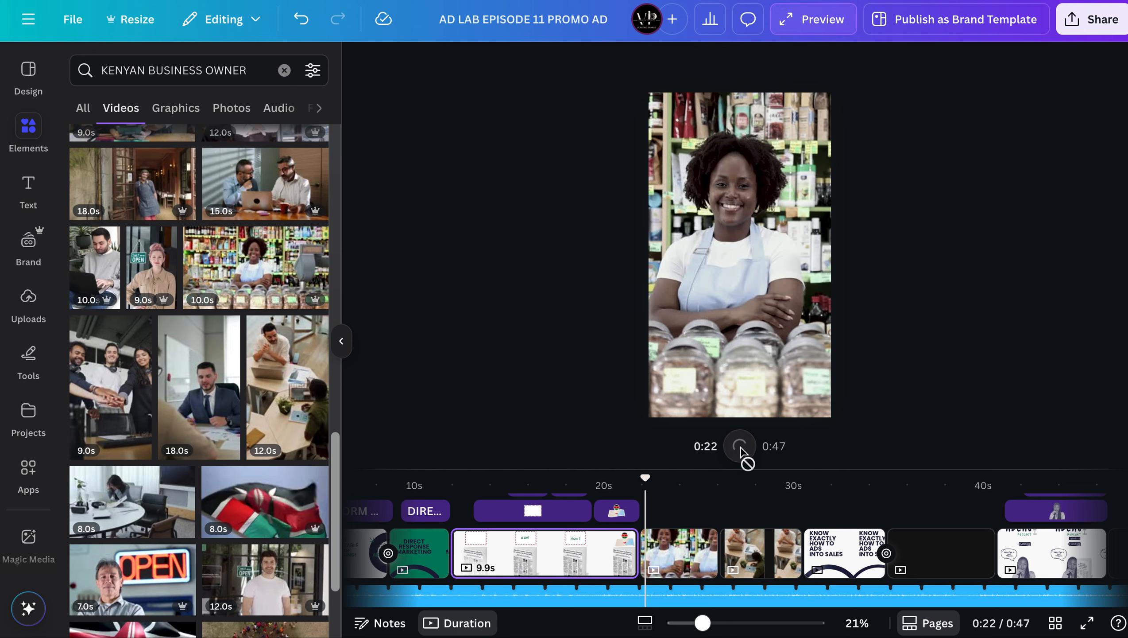
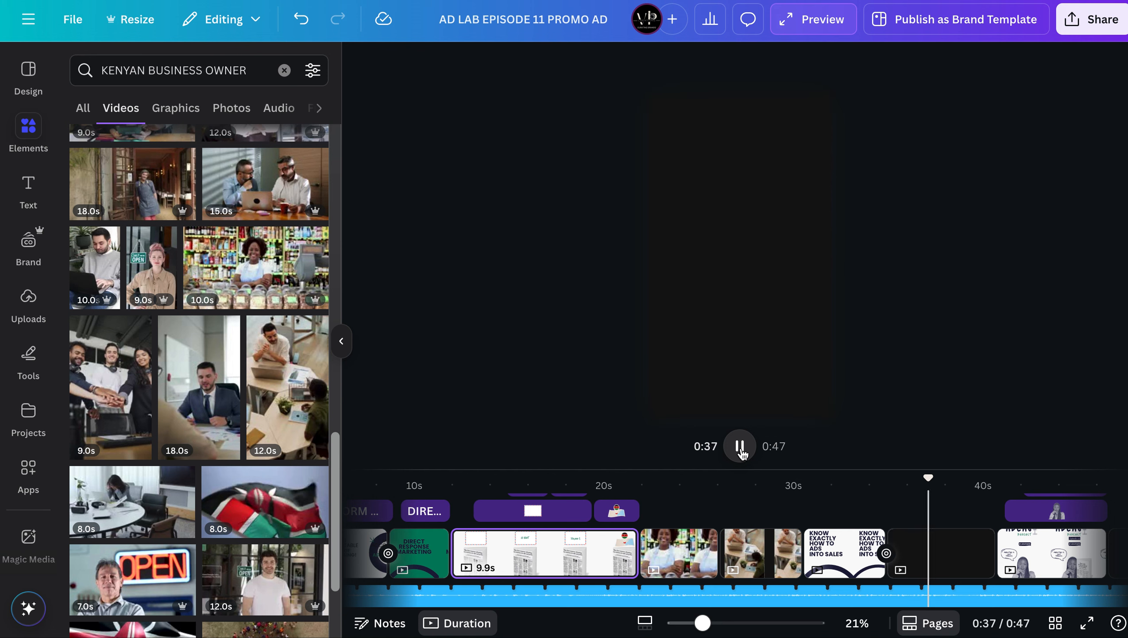
left_click(741, 451)
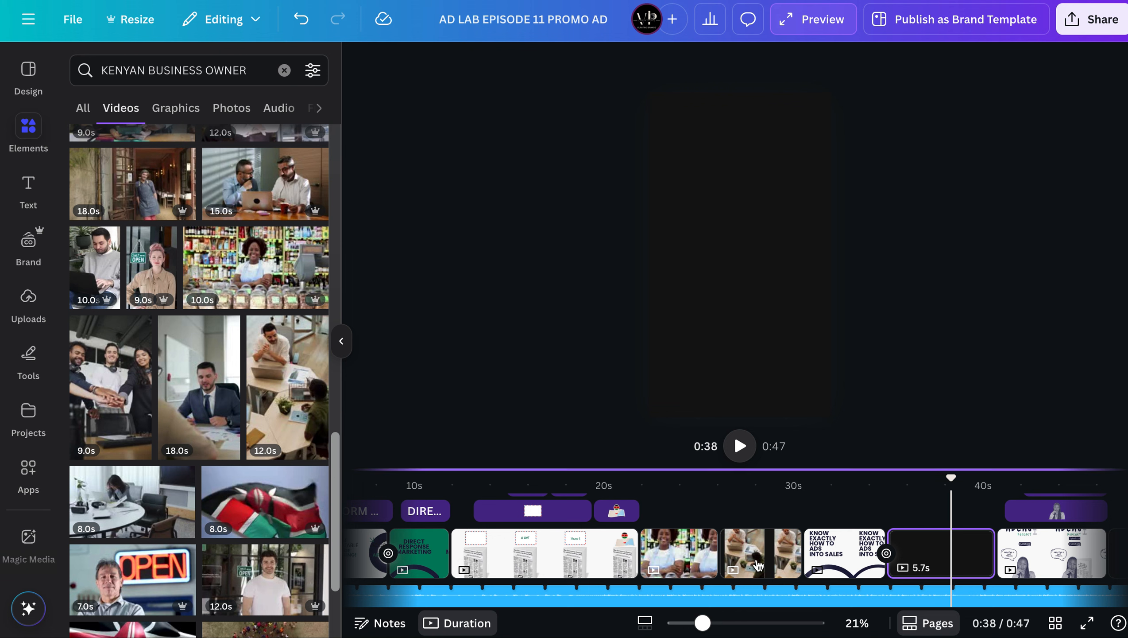
Copy the logo from the "MOST ACCOUNTABLE FORM OF ADVERTISING!" page at 0:06
left_click(769, 533)
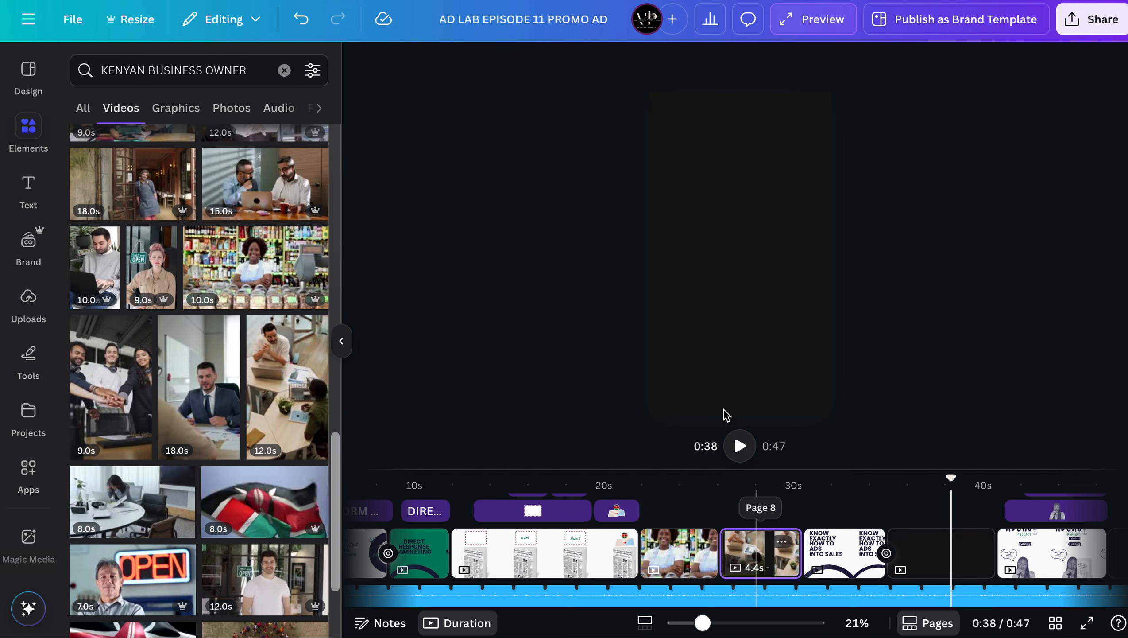
left_click(691, 566)
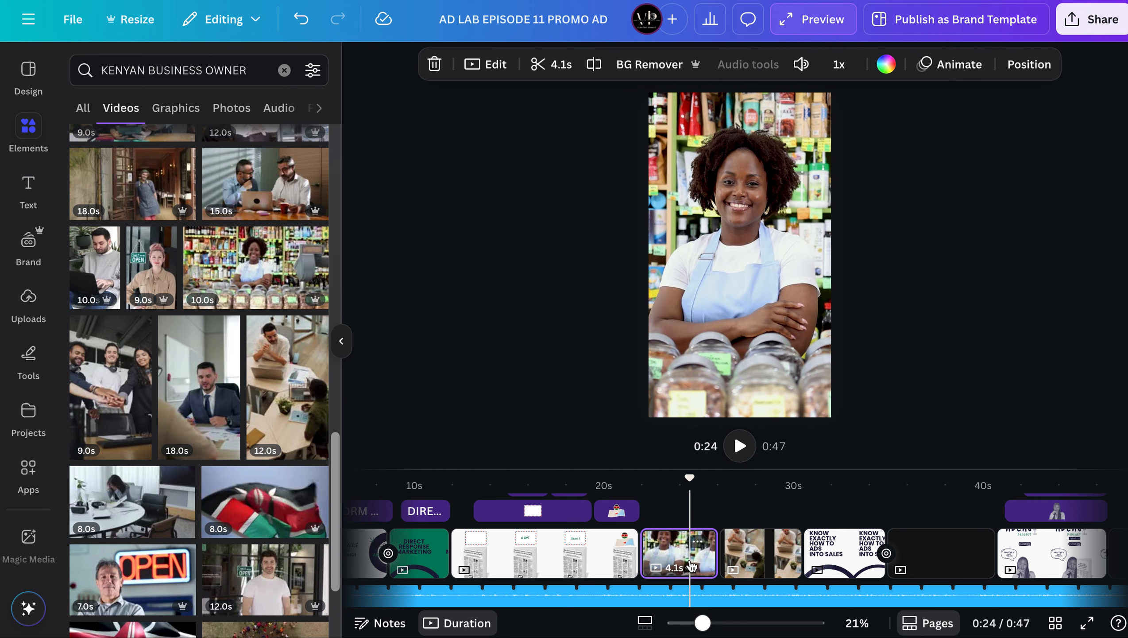
scroll(610, 553, "left", 3)
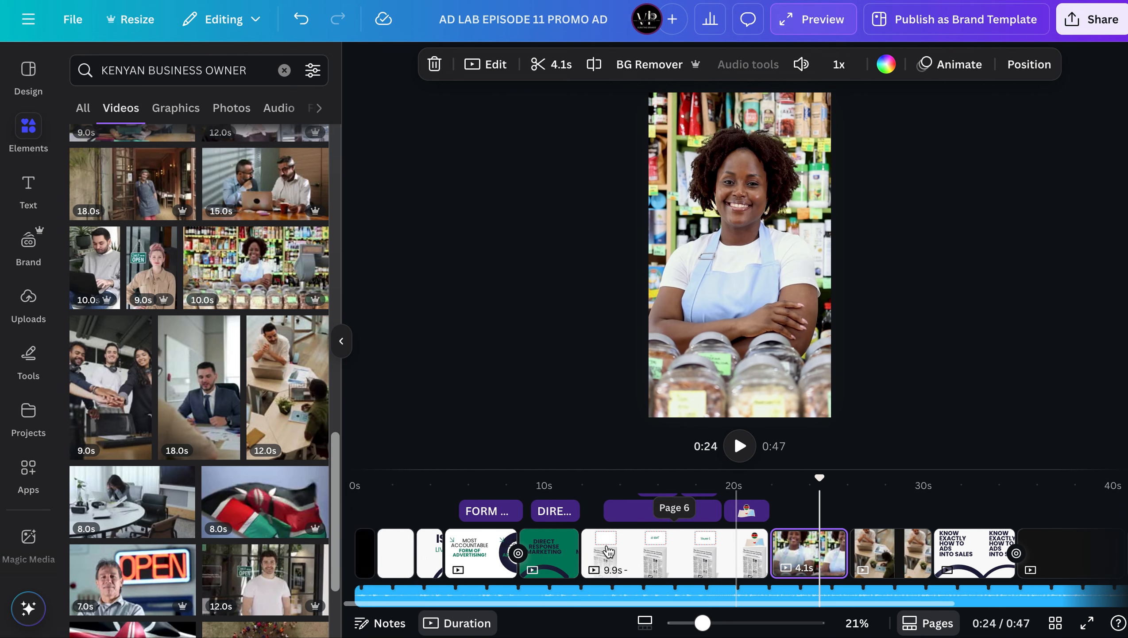
left_click(478, 559)
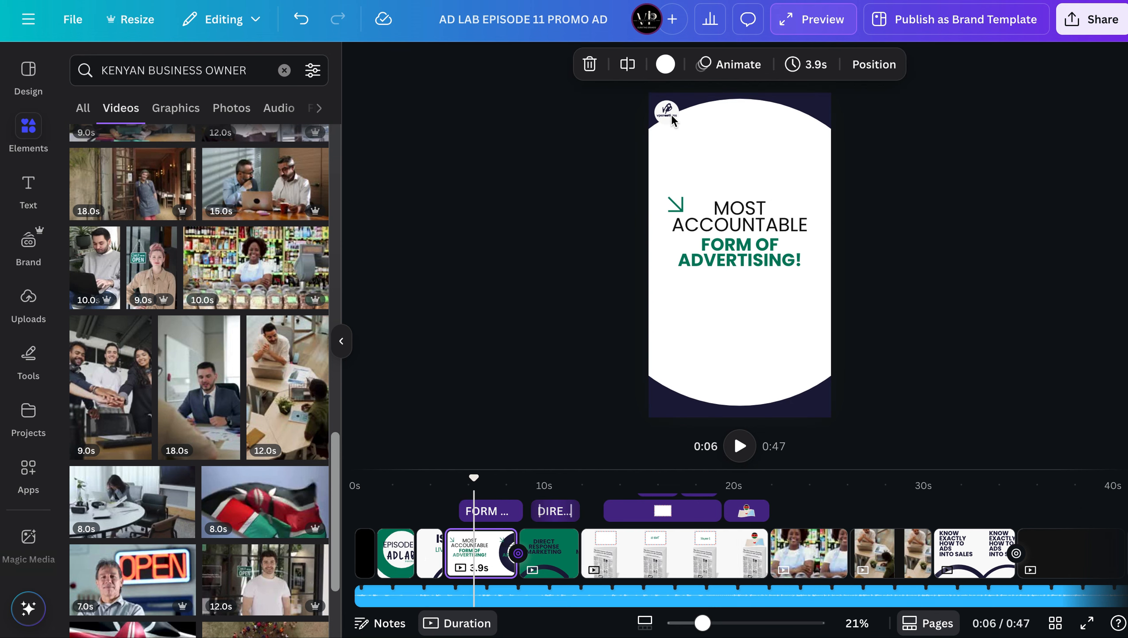
left_click(673, 119)
right_click(676, 118)
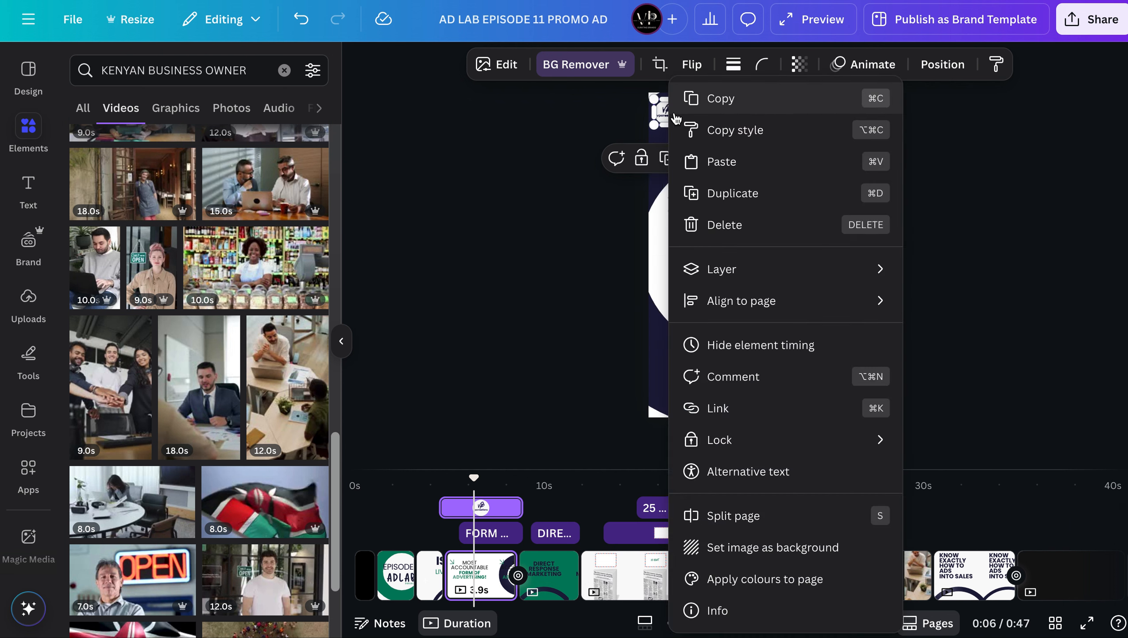
left_click(737, 100)
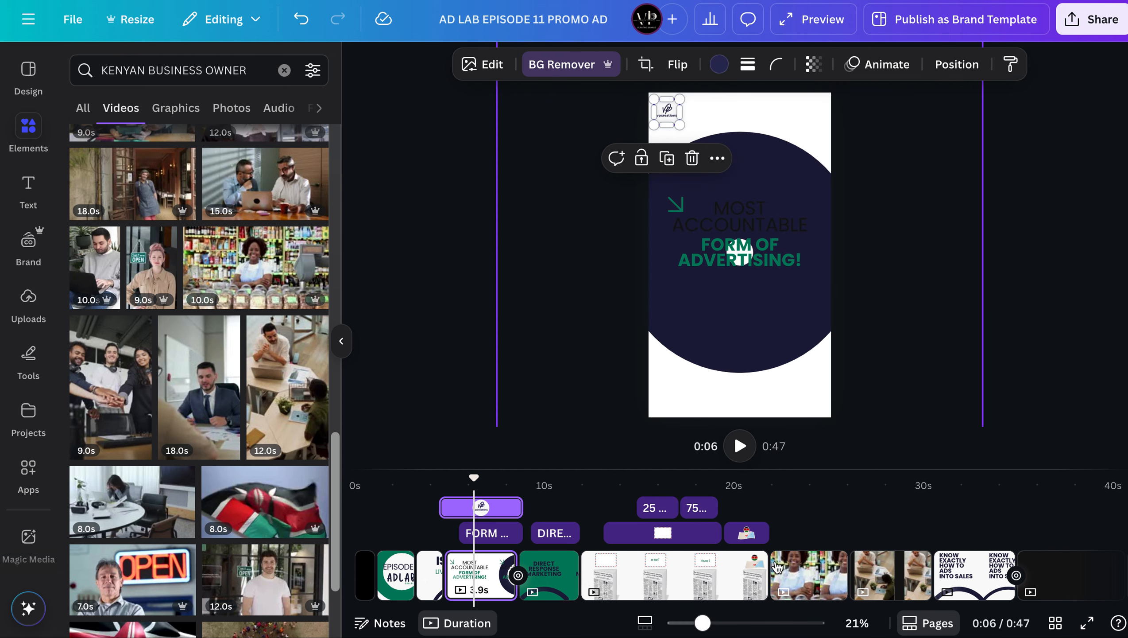
Paste the copied logo onto the shopkeeper page at 0:23
scroll(787, 579, "right", 5)
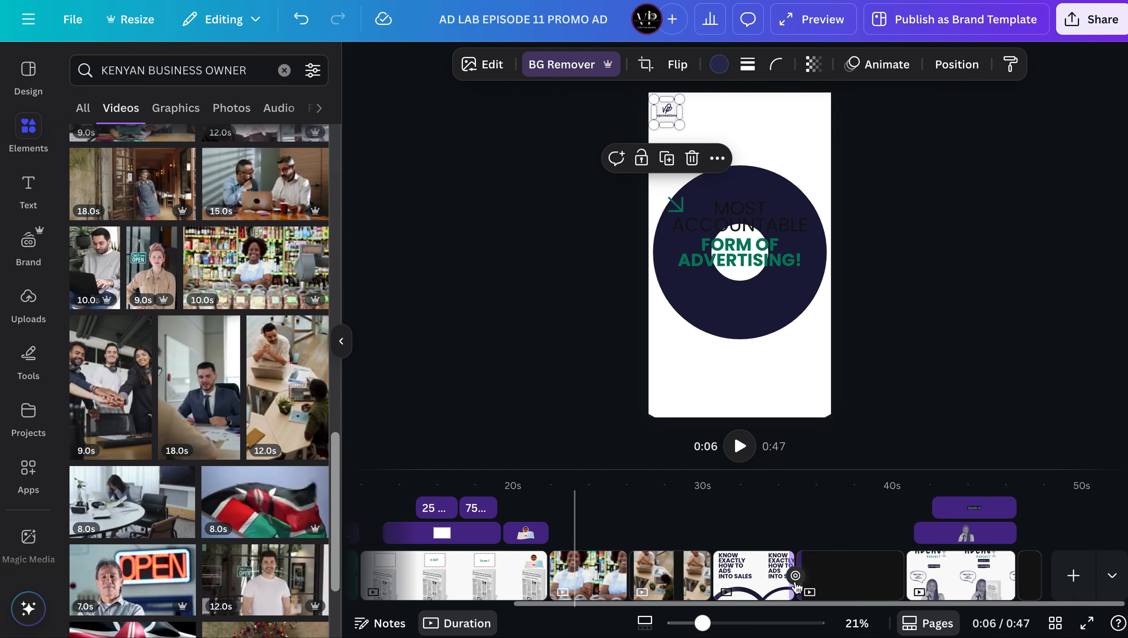
left_click(583, 582)
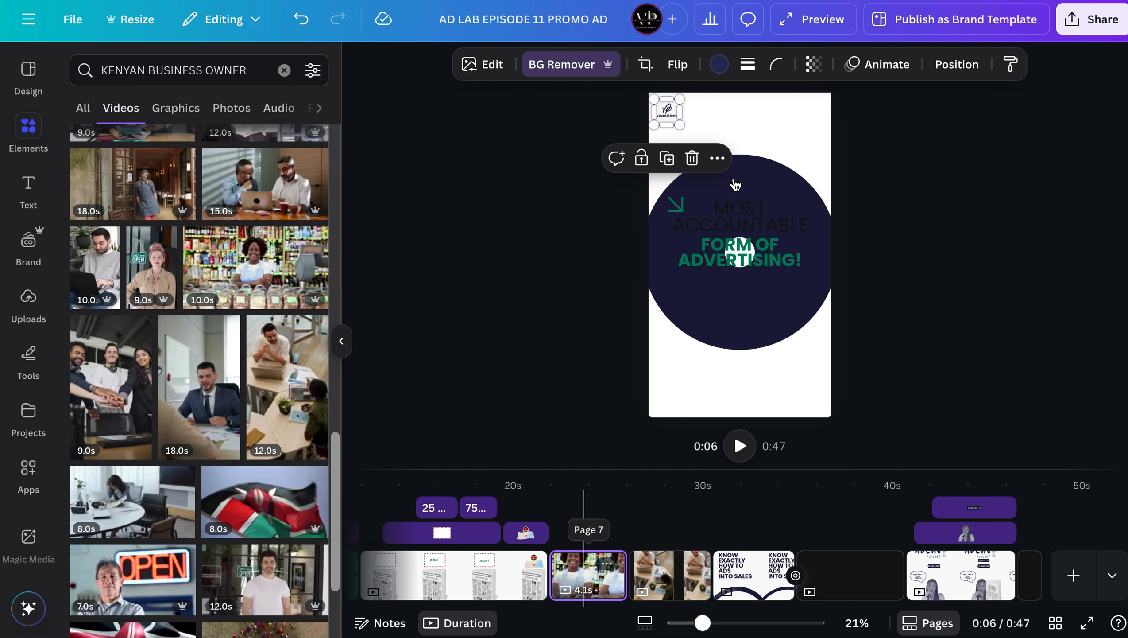
left_click(583, 581)
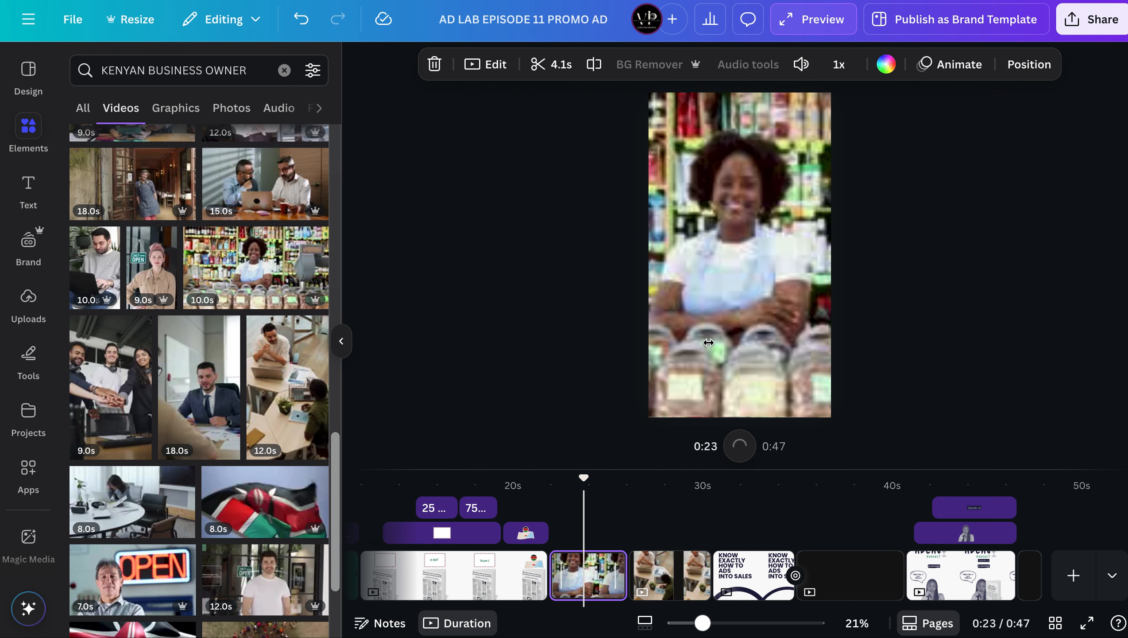
right_click(706, 170)
left_click(750, 250)
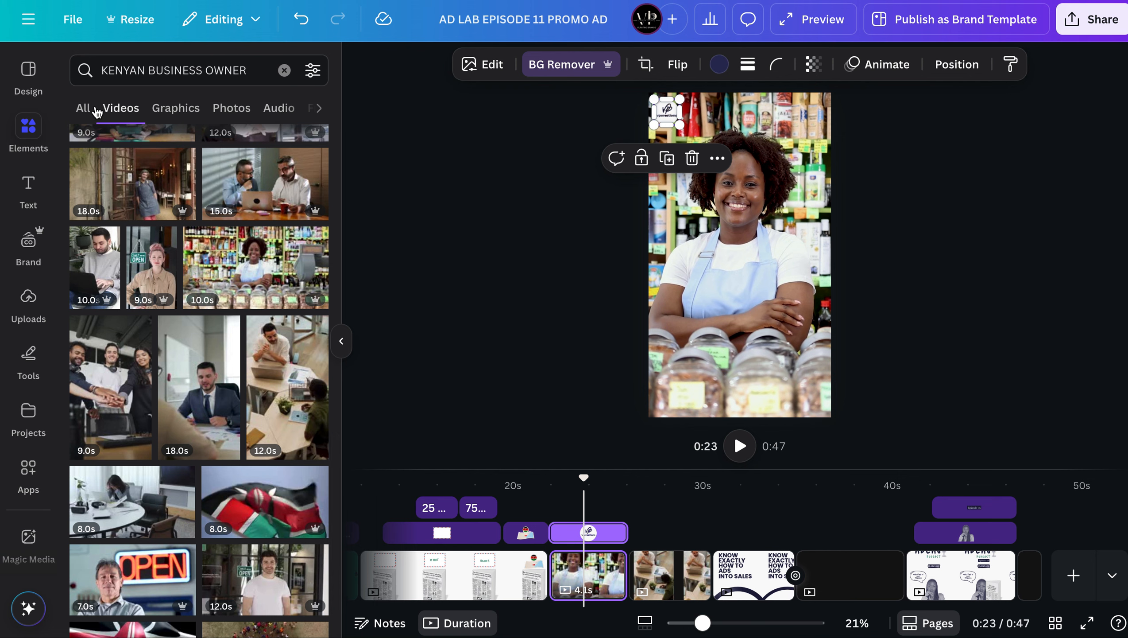
Add the recently used black gradient graphic to the shopkeeper page and stretch it across the full width of the page's lower edge
left_click(89, 111)
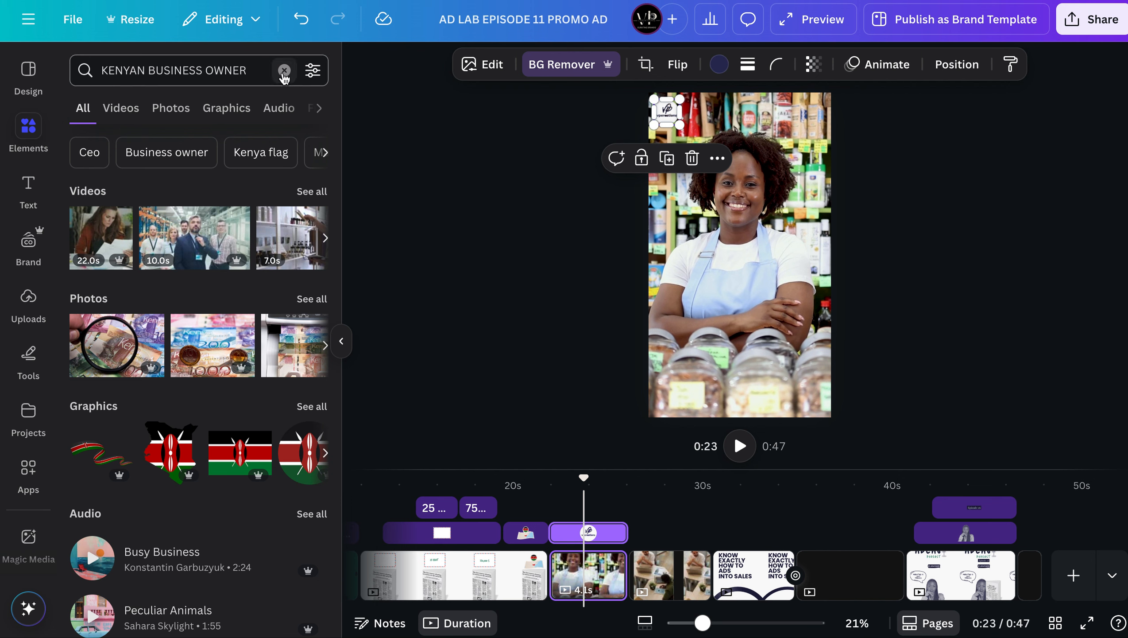
left_click(283, 71)
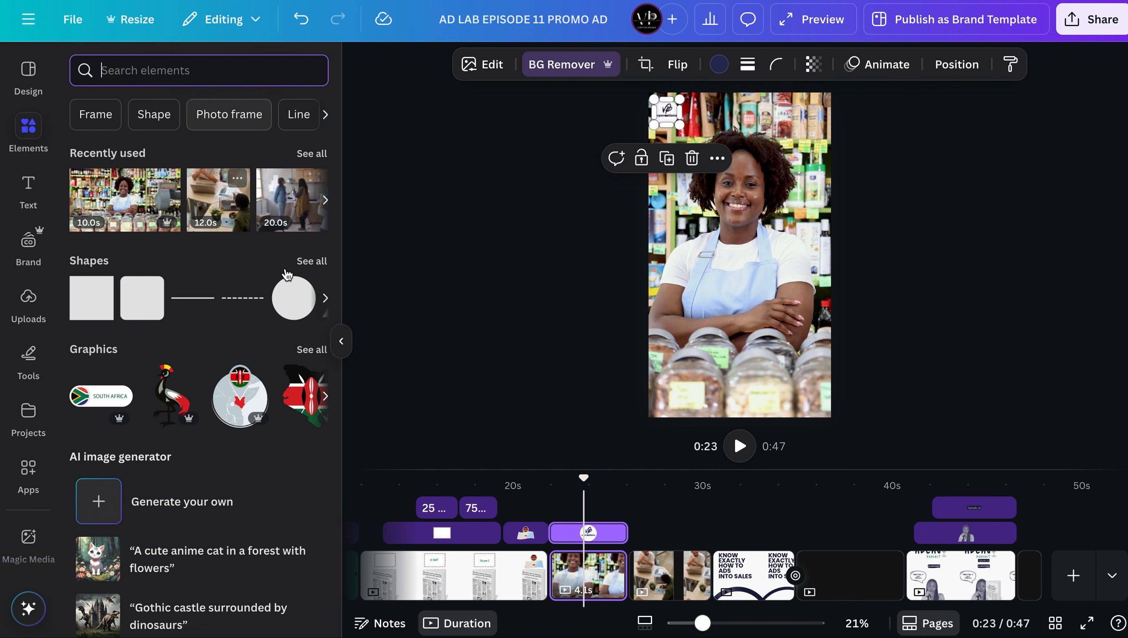
left_click(309, 153)
scroll(252, 279, "down", 4)
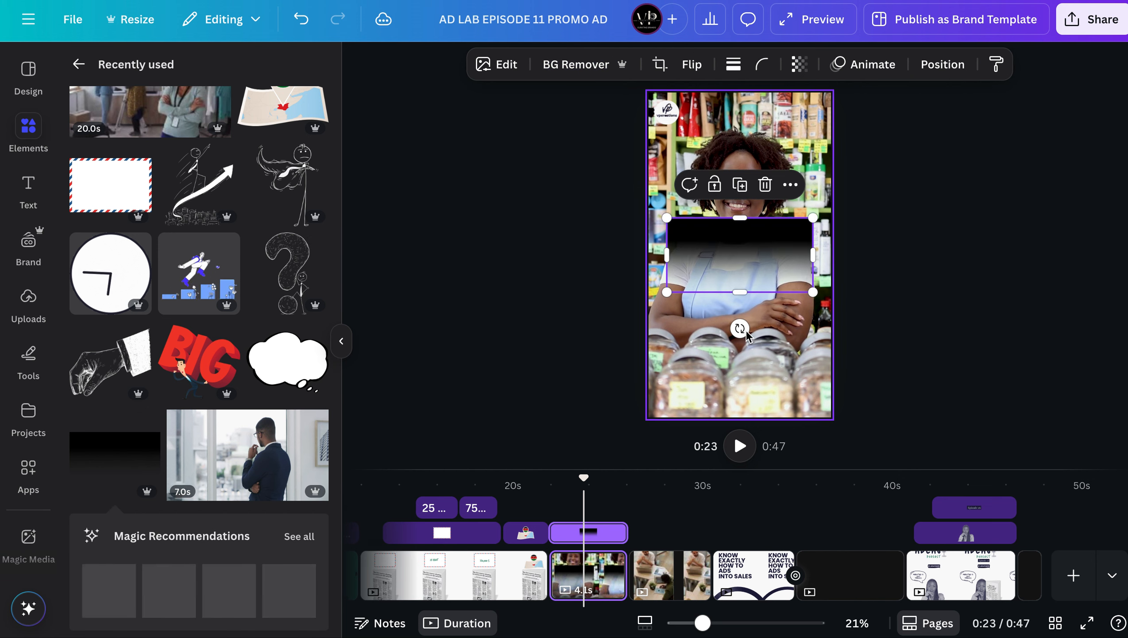
left_click_drag(670, 193, 695, 398)
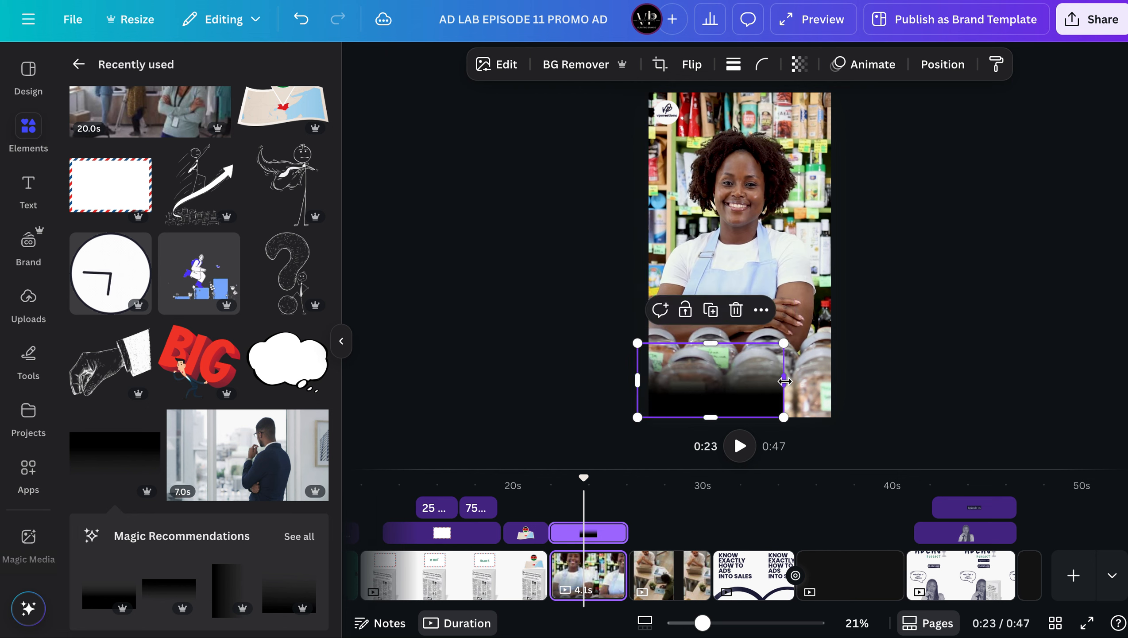
left_click_drag(784, 380, 835, 385)
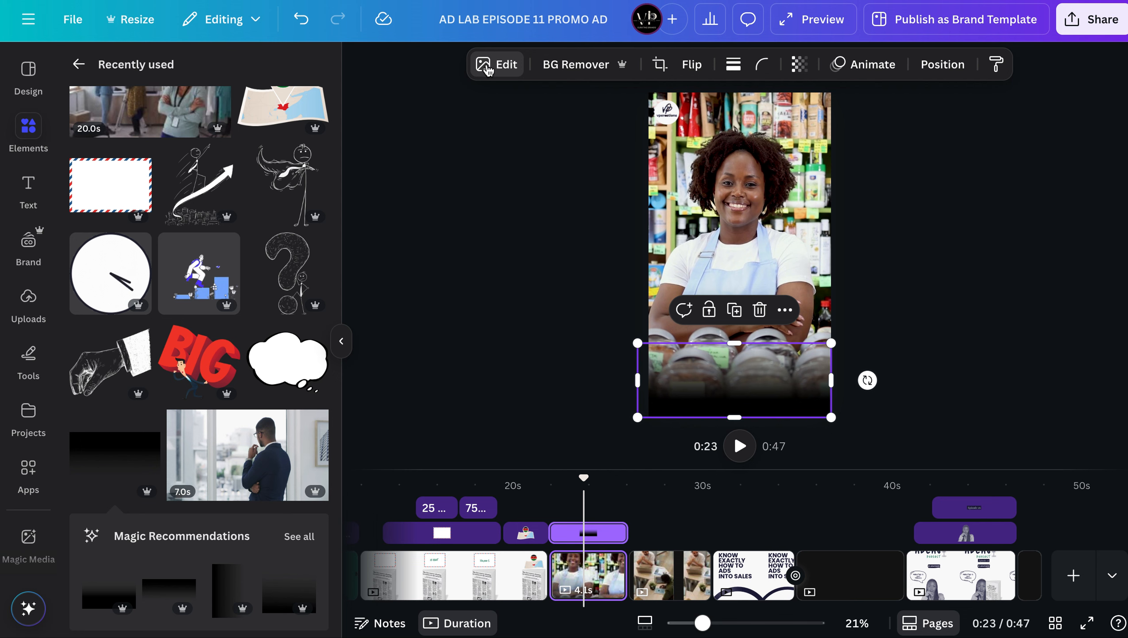
Apply the Custom Duotone effect to the black gradient graphic on the shopkeeper page
left_click(489, 70)
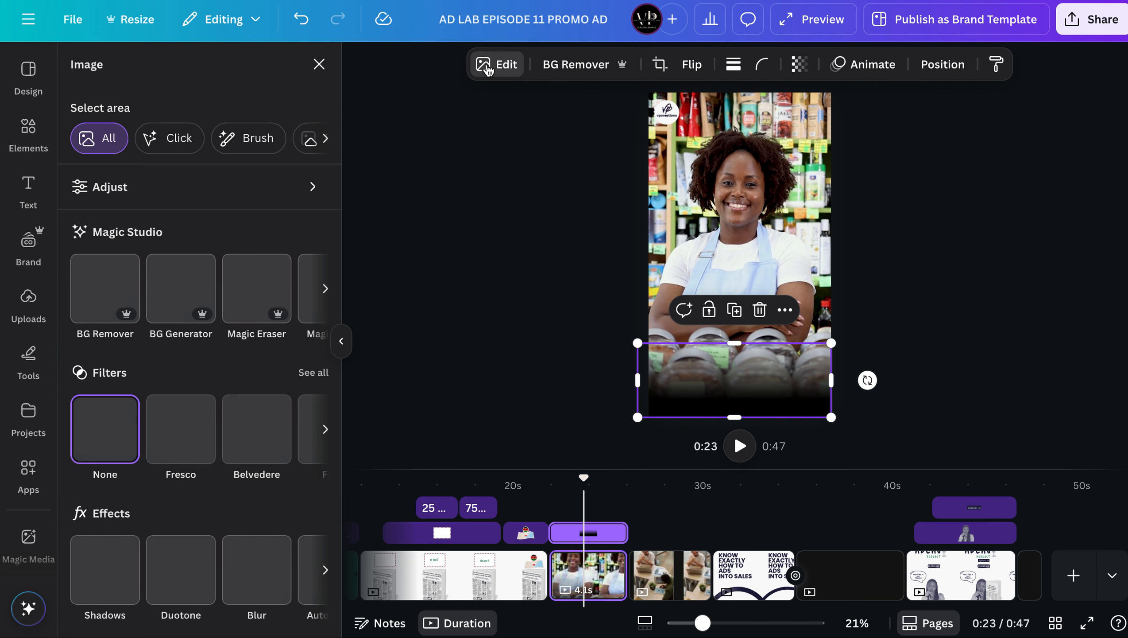
left_click(492, 67)
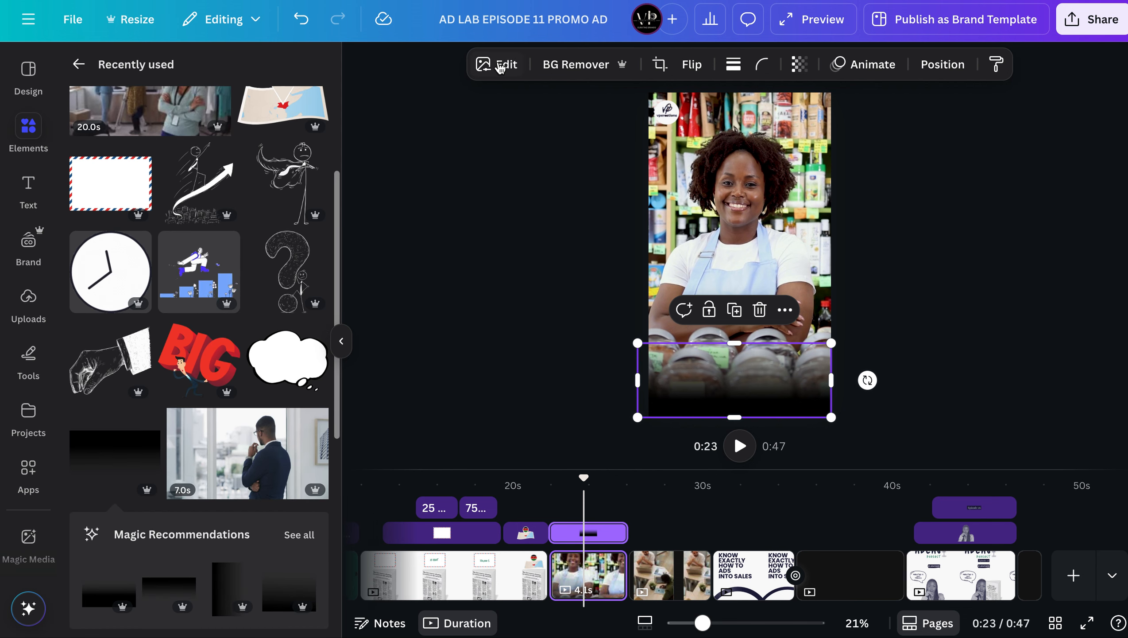
left_click(501, 69)
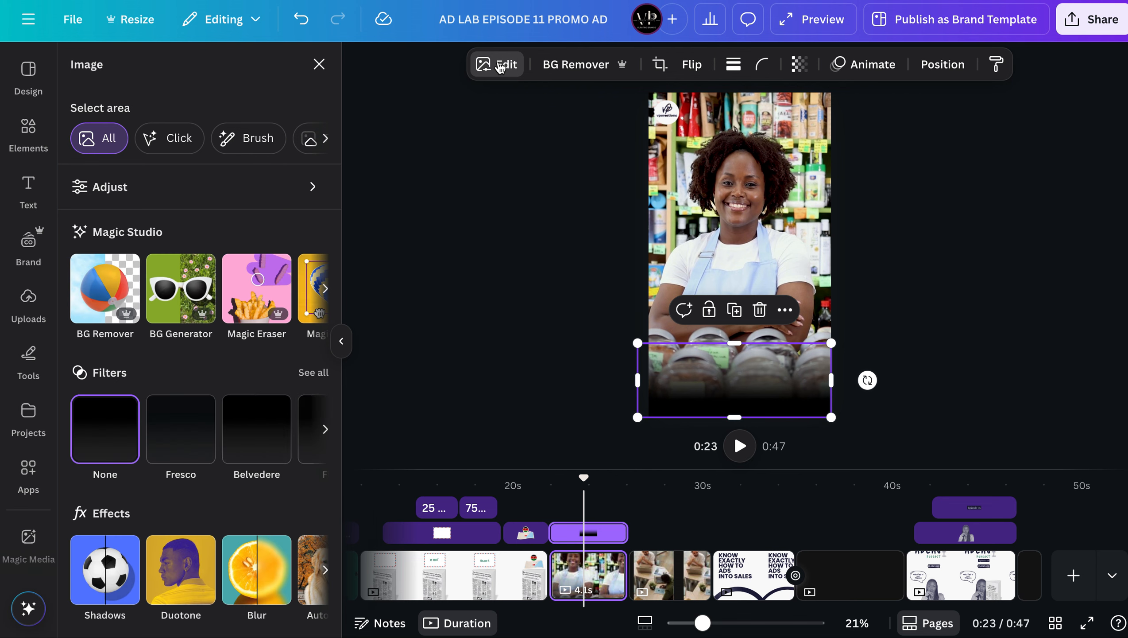
scroll(329, 312, "down", 3)
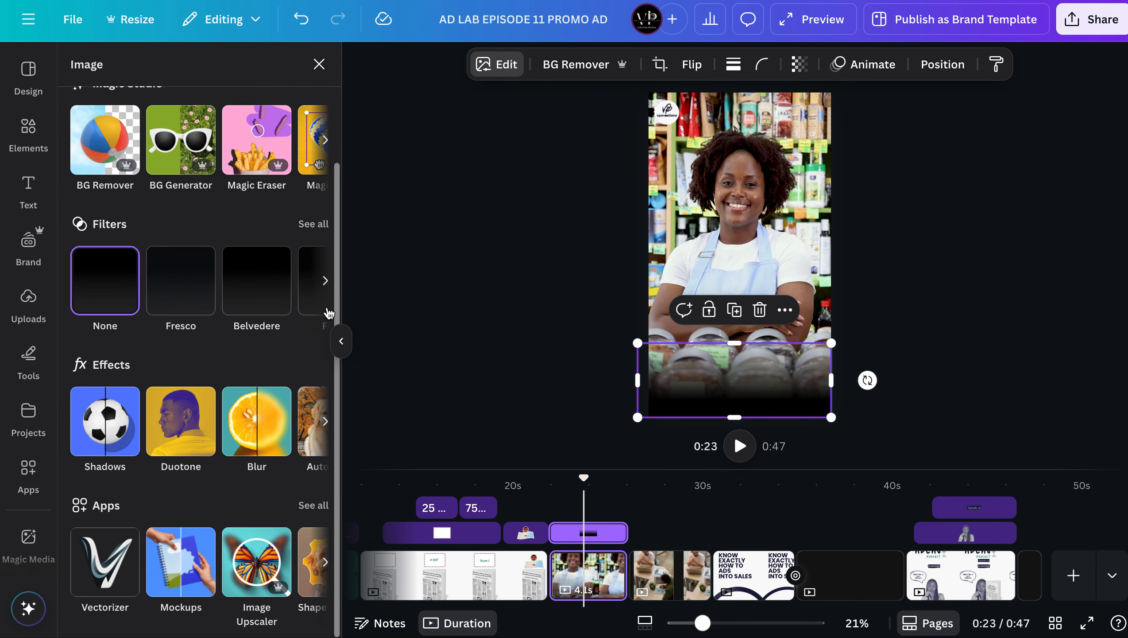
left_click(171, 430)
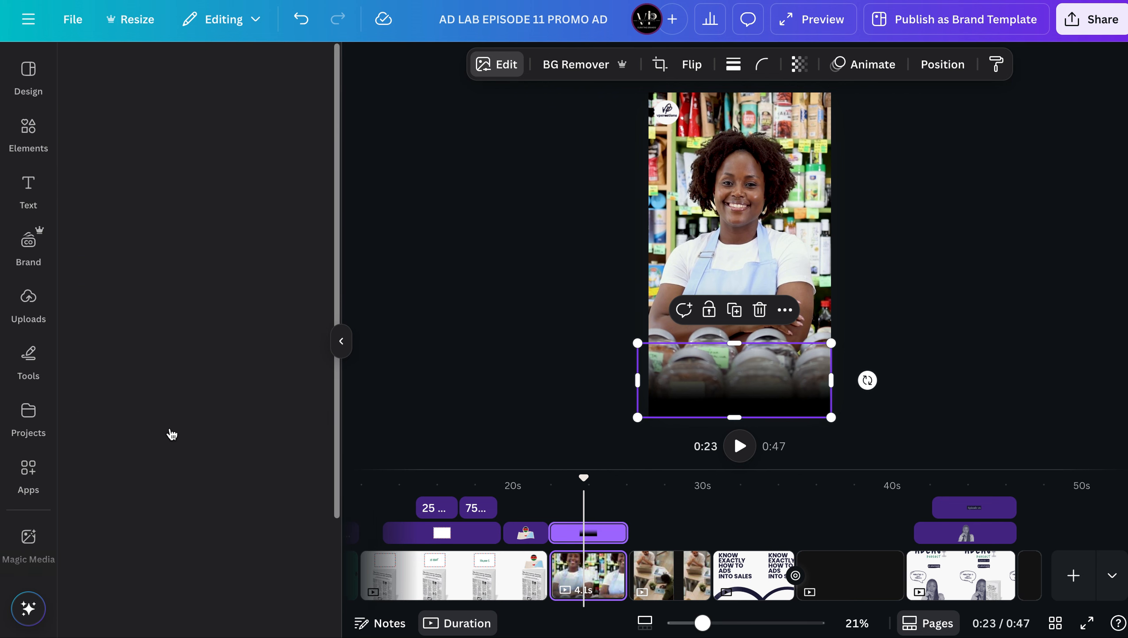
left_click(118, 250)
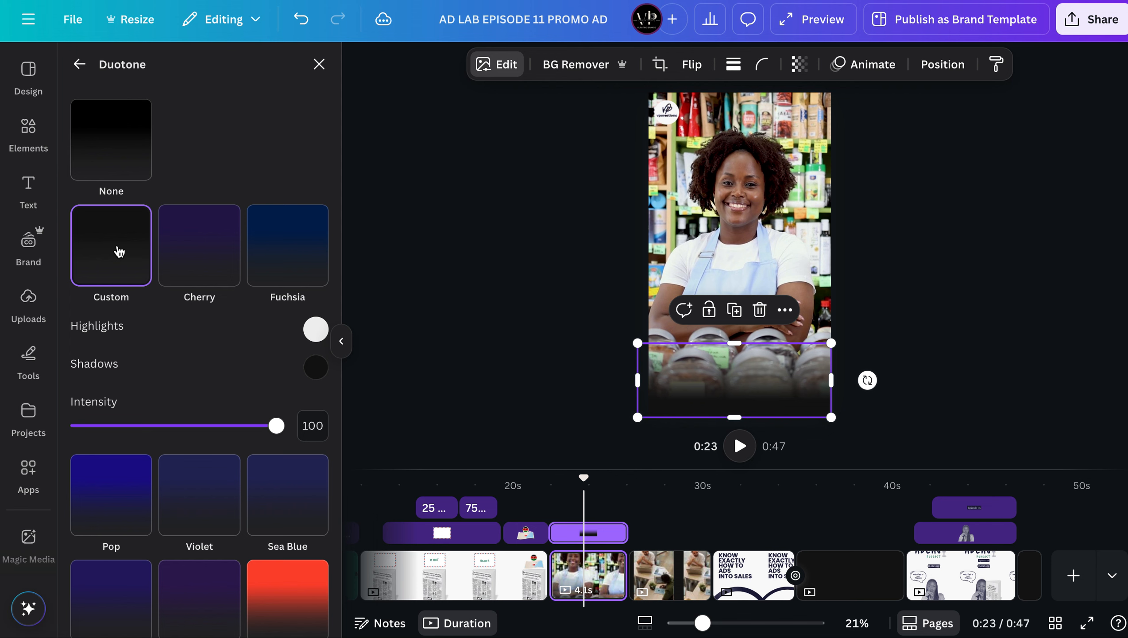
Set the gradient's Duotone shadows colour to navy #262646, sampled from the headline page's thumbnail, and close the effect settings
scroll(316, 366, "down", 1)
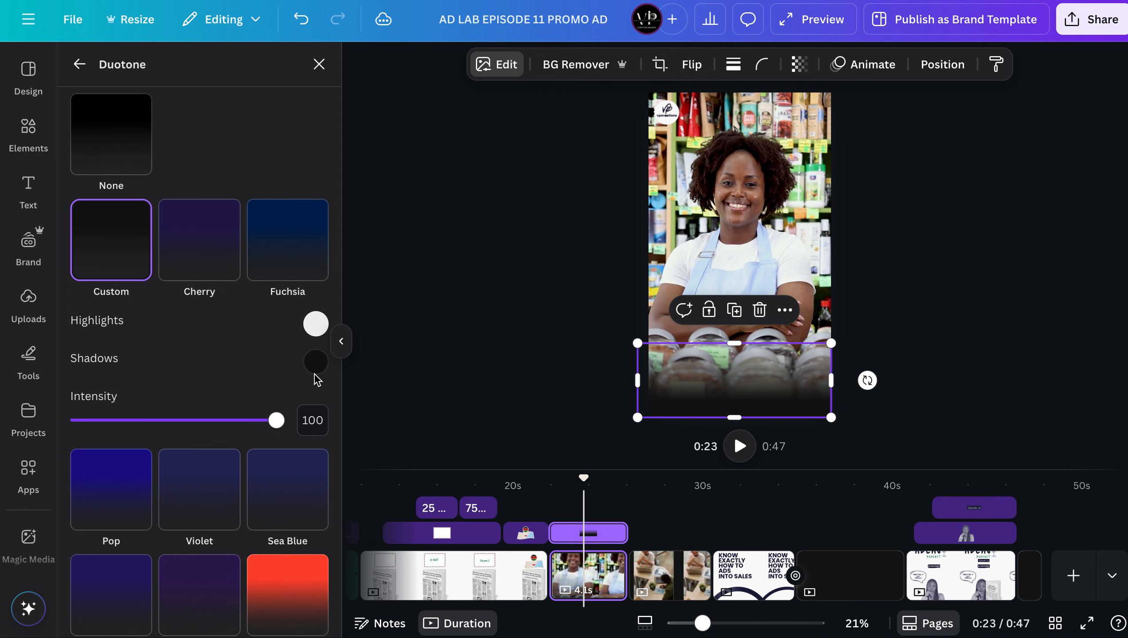
left_click(318, 372)
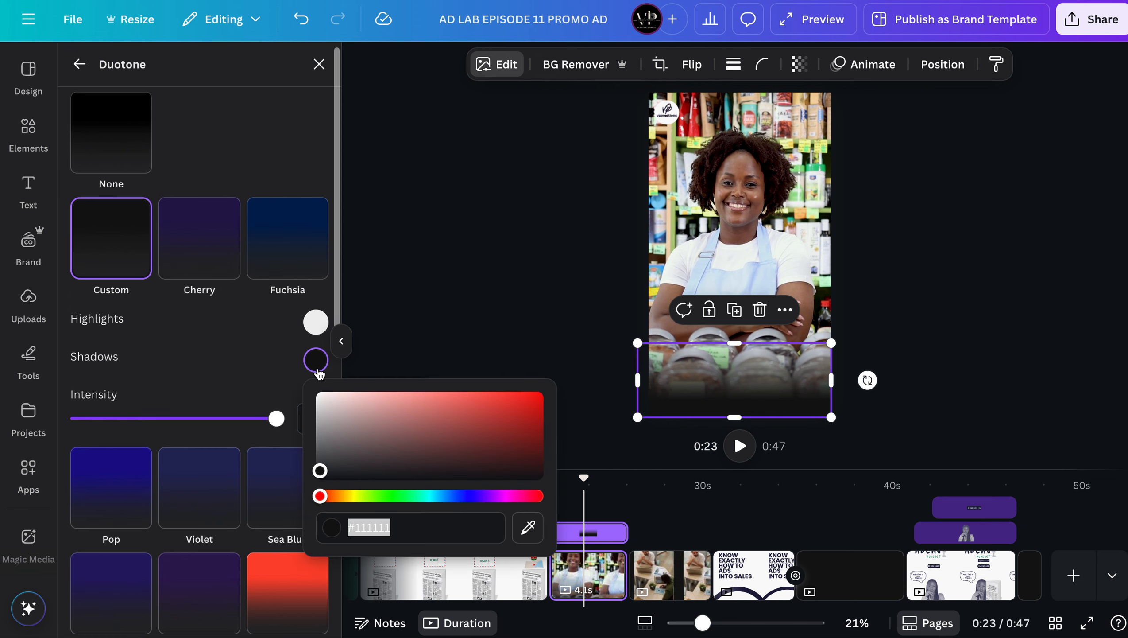
left_click(529, 526)
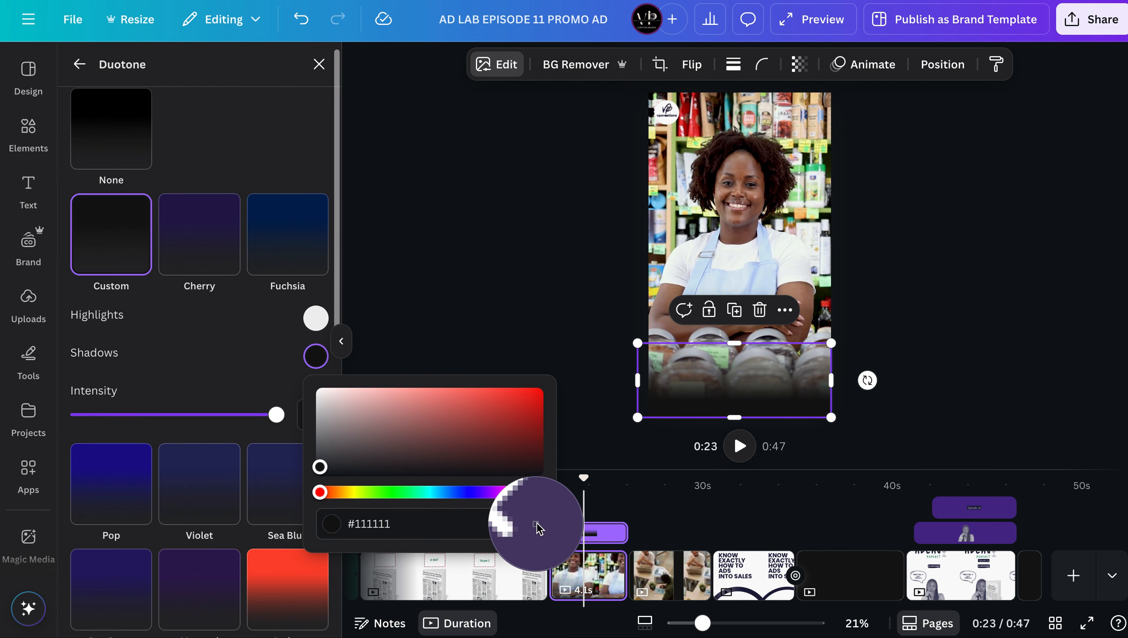
left_click(741, 578)
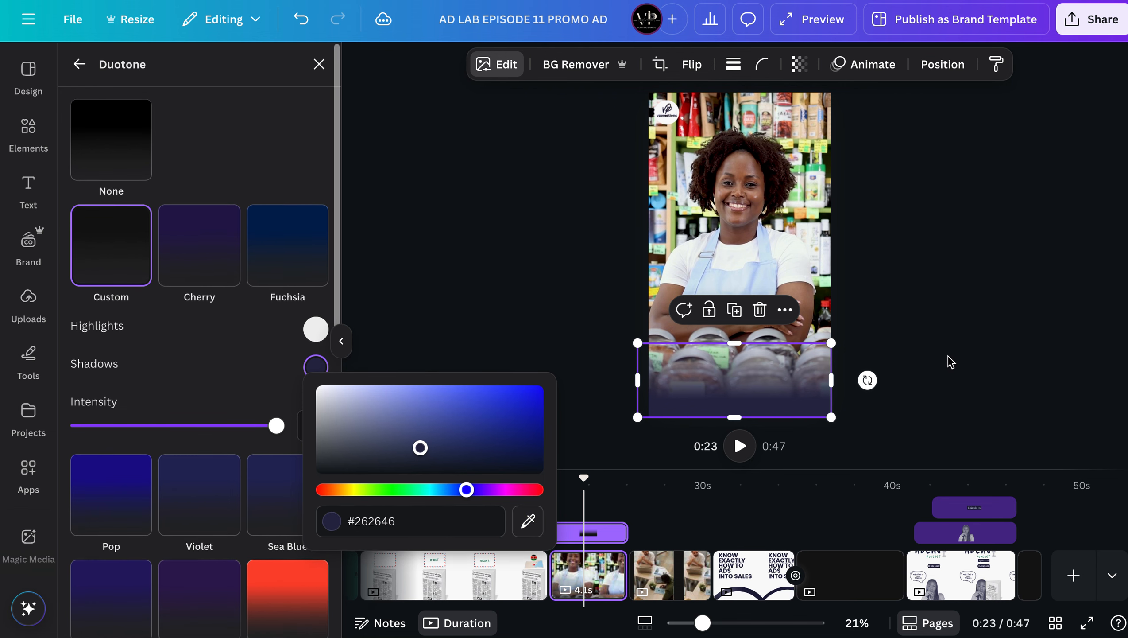
left_click(320, 65)
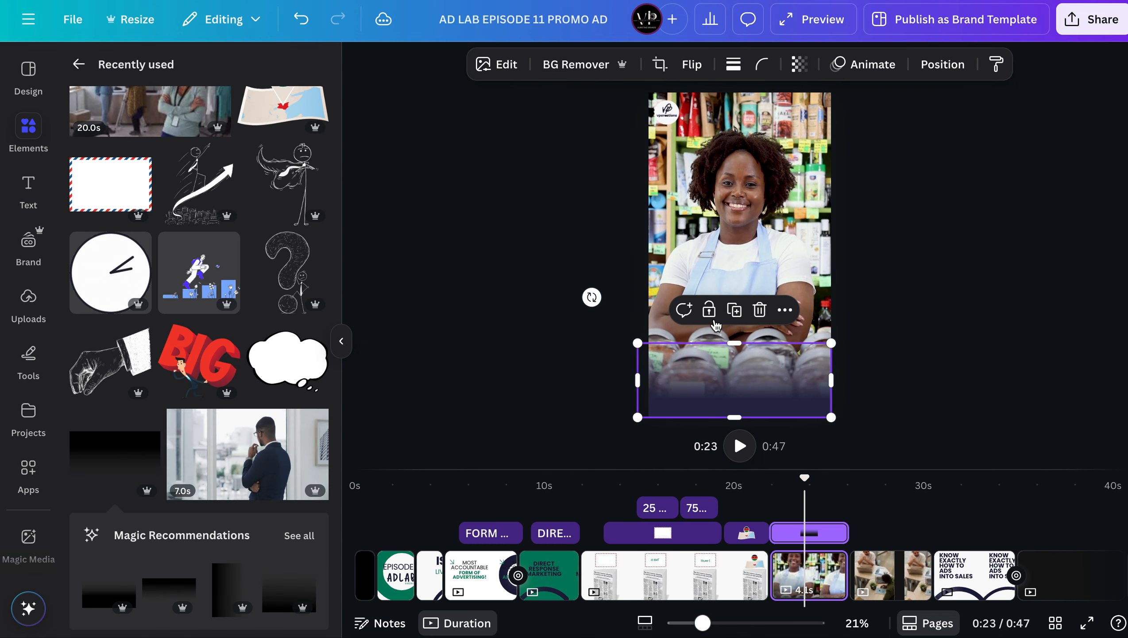
left_click(709, 311)
left_click(748, 314)
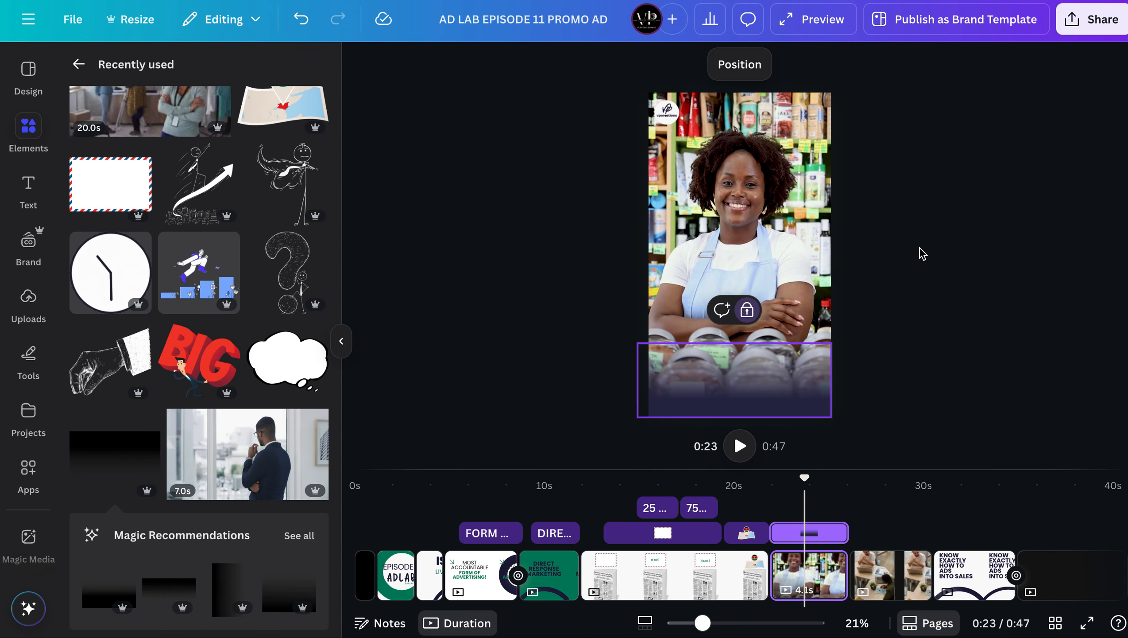
left_click(748, 312)
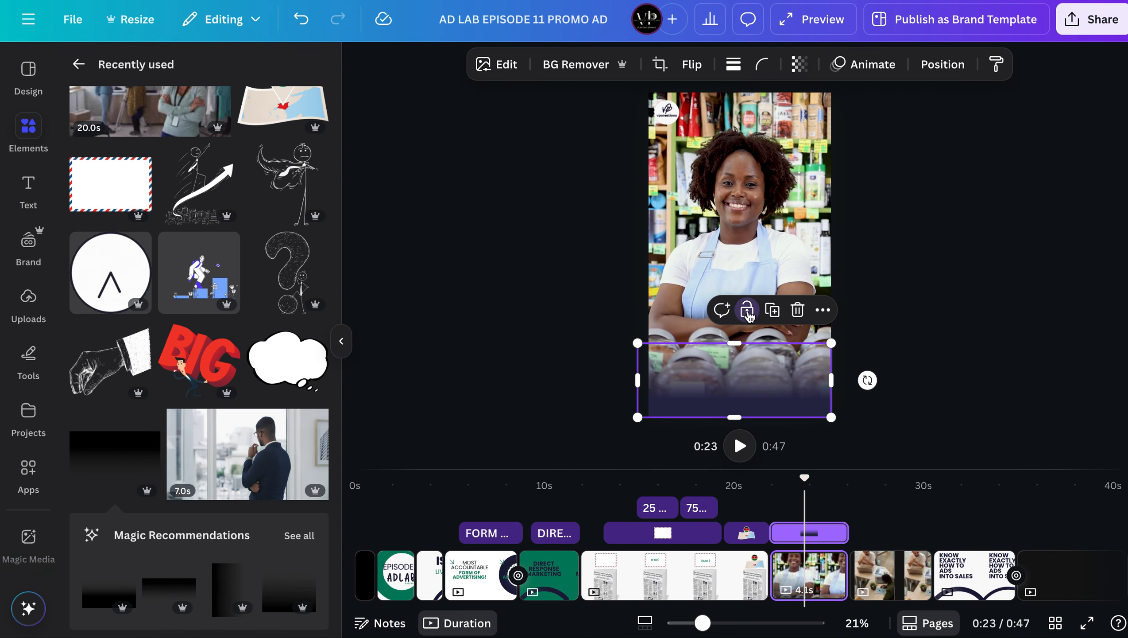
Copy the logo from the shopkeeper page at 0:23
left_click(693, 86)
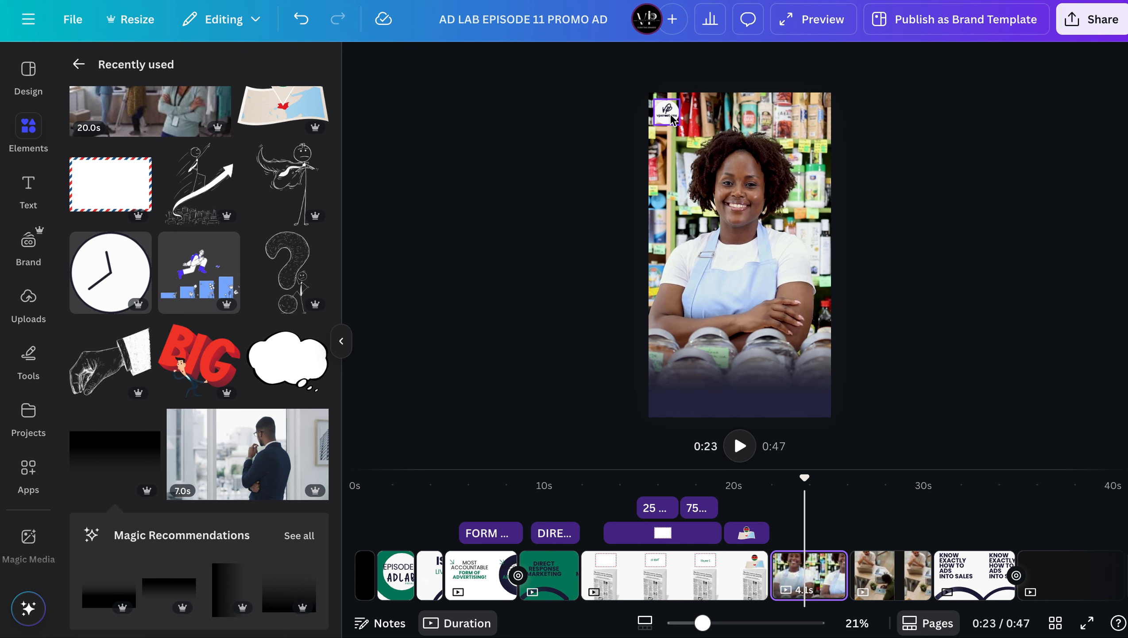
right_click(676, 120)
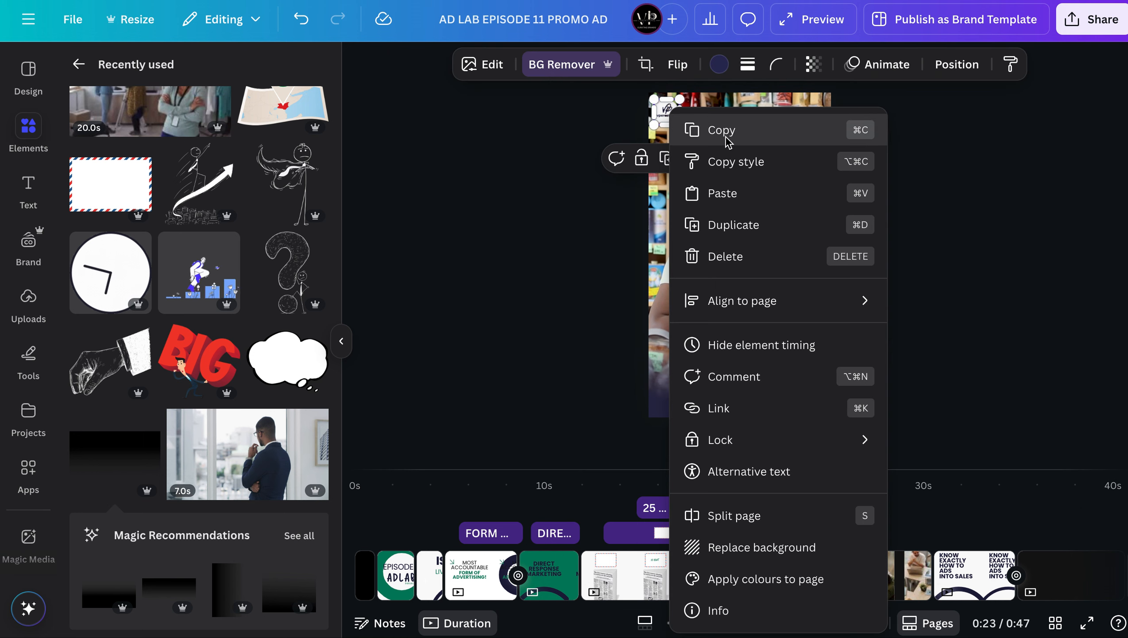
left_click(727, 129)
Make the office meeting video at 0:27 the background of its page and paste the copied logo onto it
left_click(873, 574)
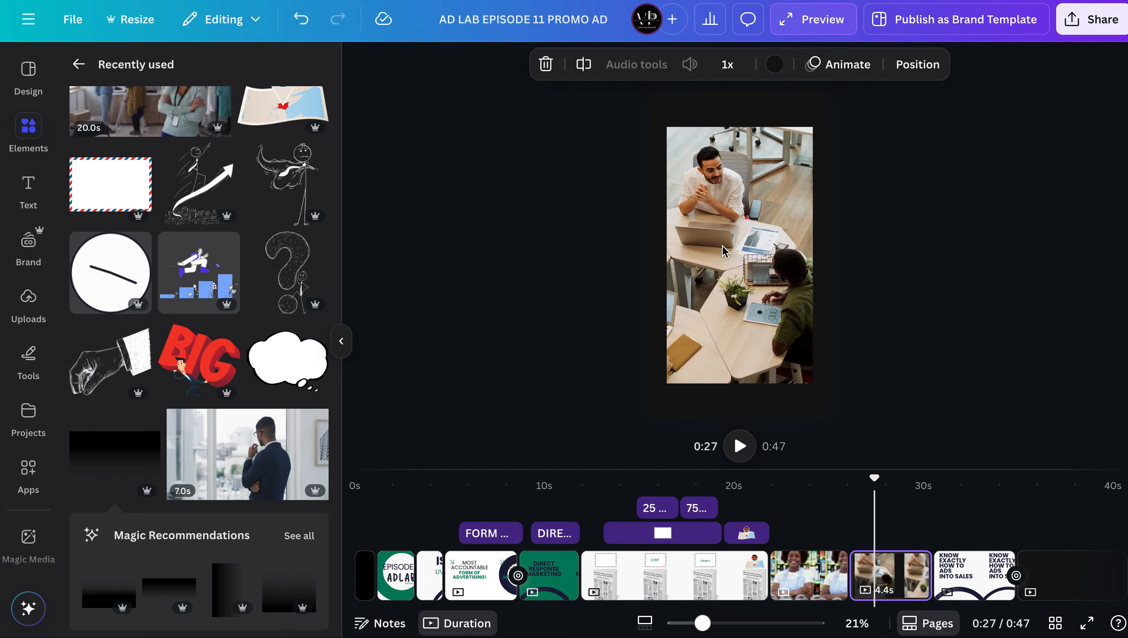
right_click(722, 245)
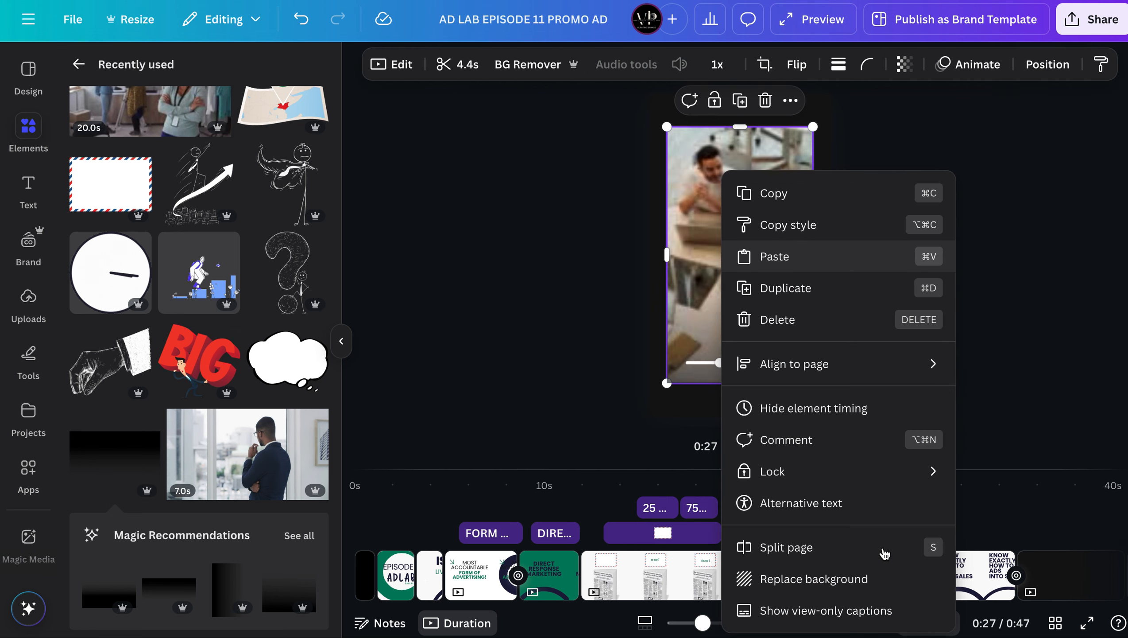
left_click(824, 584)
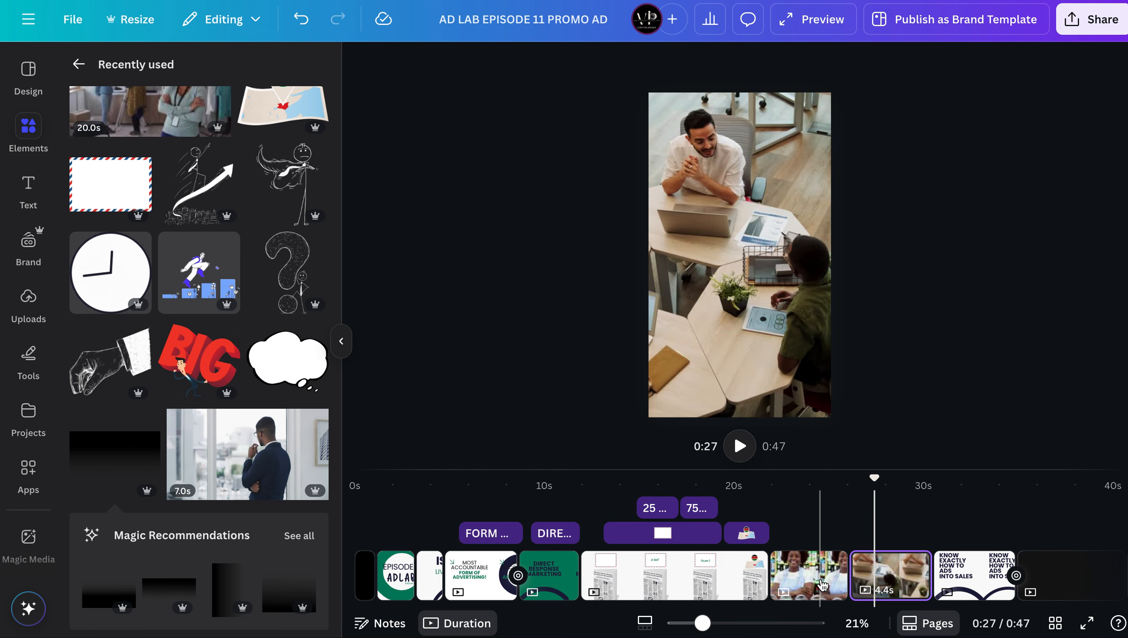
right_click(689, 287)
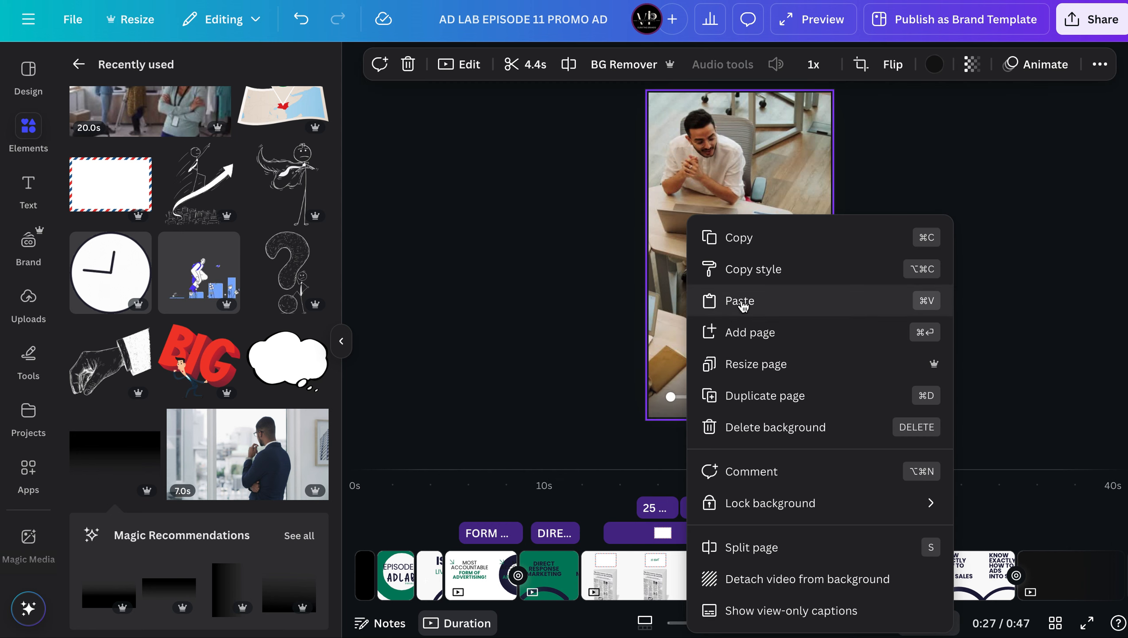
left_click(742, 304)
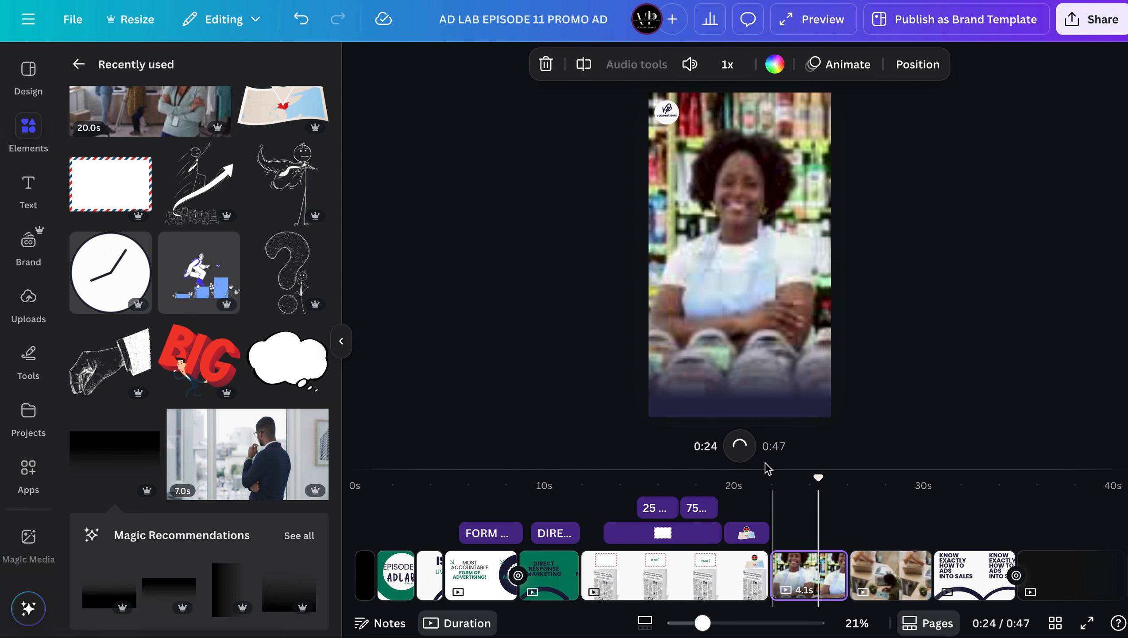
Copy the navy gradient from the shopkeeper page and paste it onto the office meeting page at 0:28
left_click(753, 398)
right_click(719, 396)
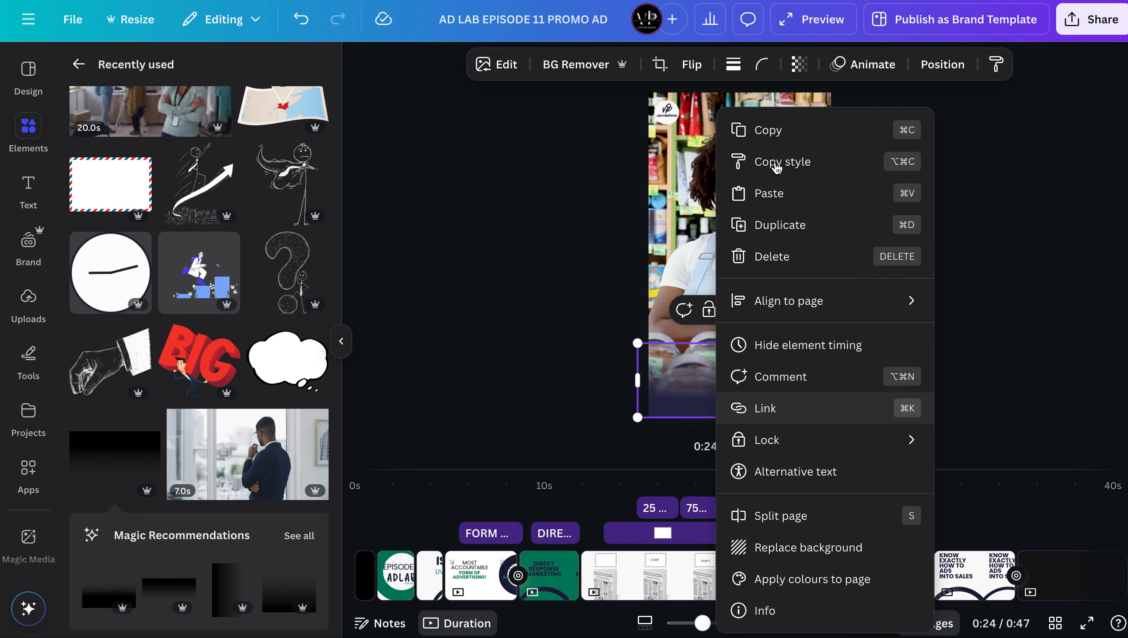
left_click(785, 131)
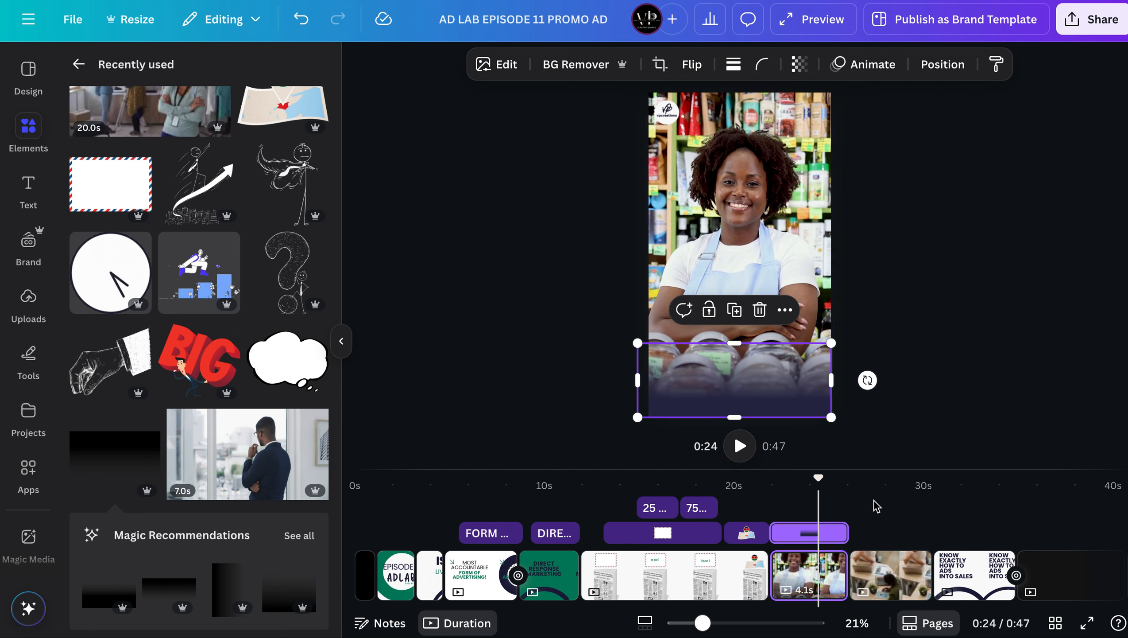
left_click(886, 583)
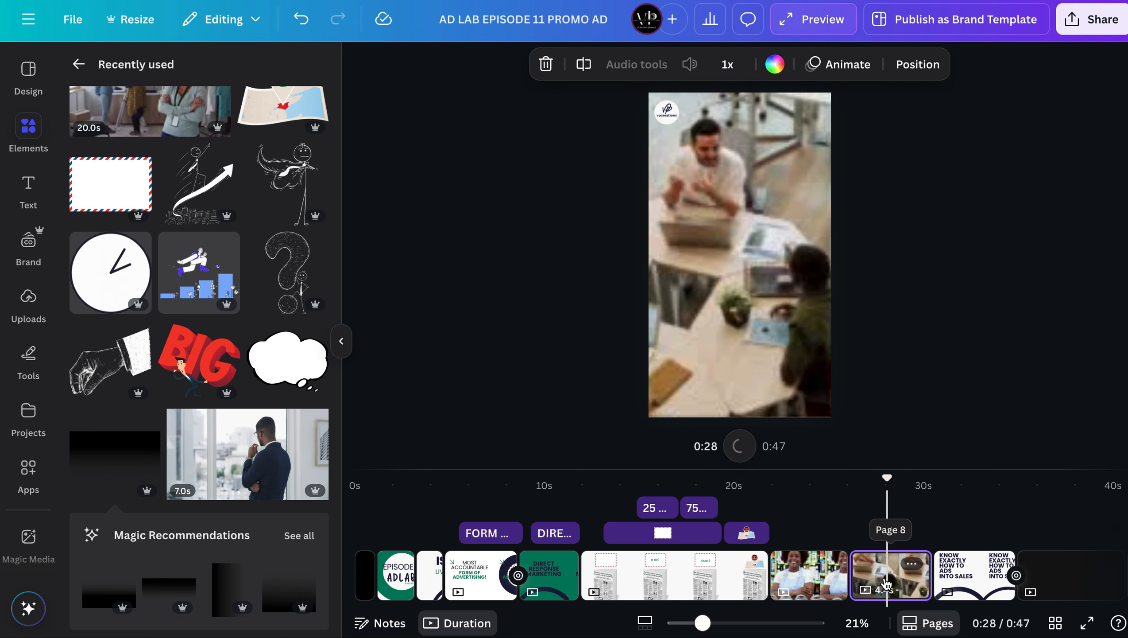
right_click(714, 347)
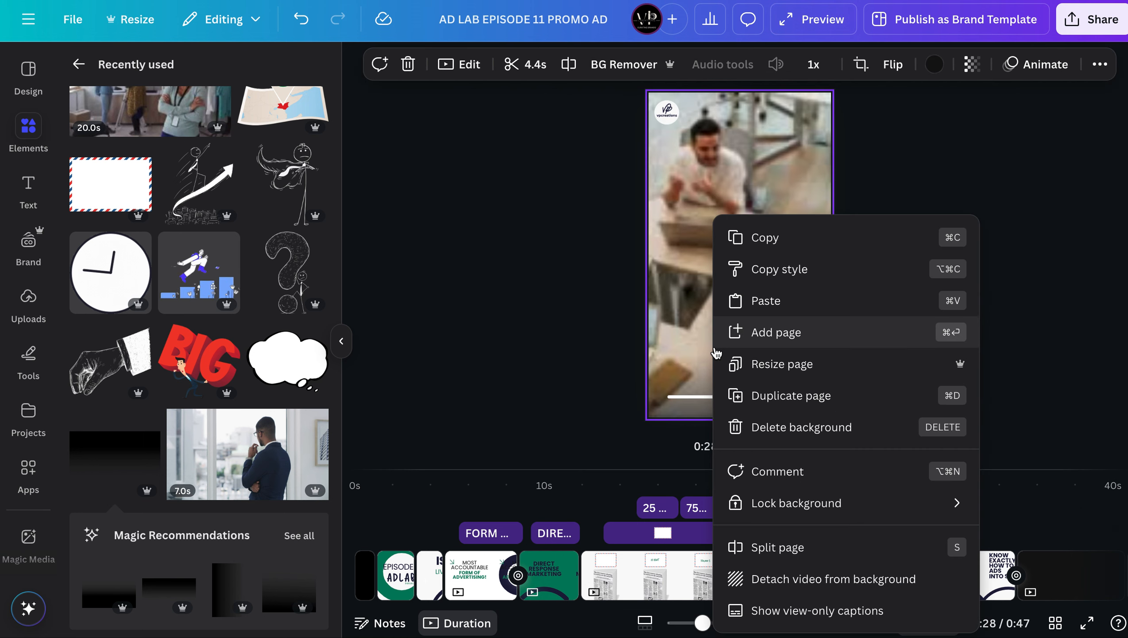
left_click(787, 302)
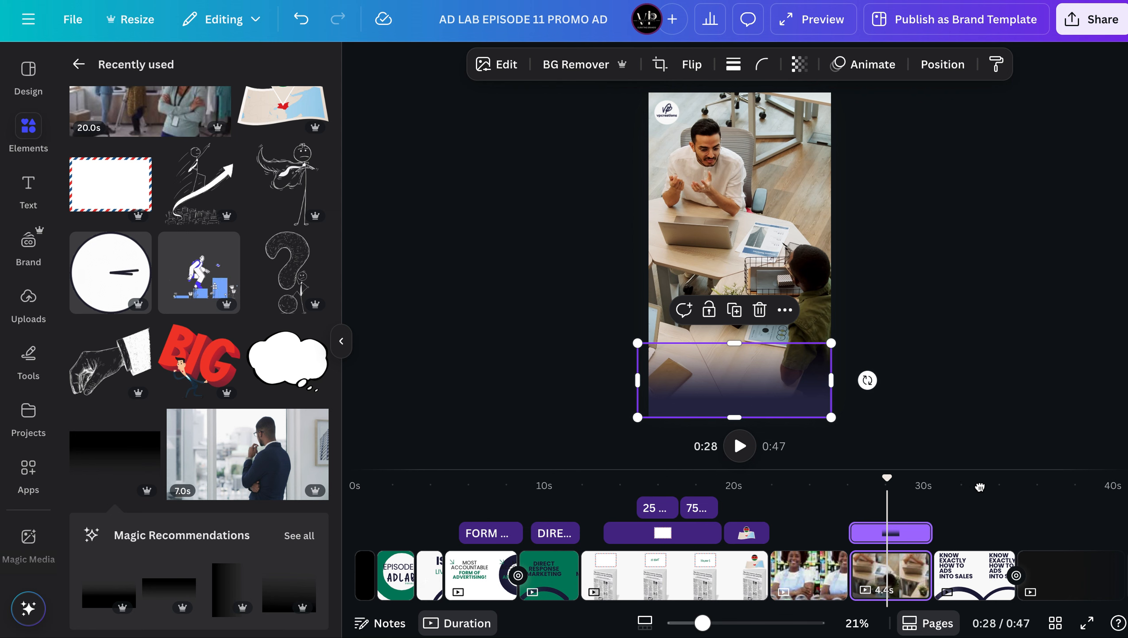
Play and scrub from the office page at 0:28 through the headline page, and pause on the blank page at 0:39
key("space")
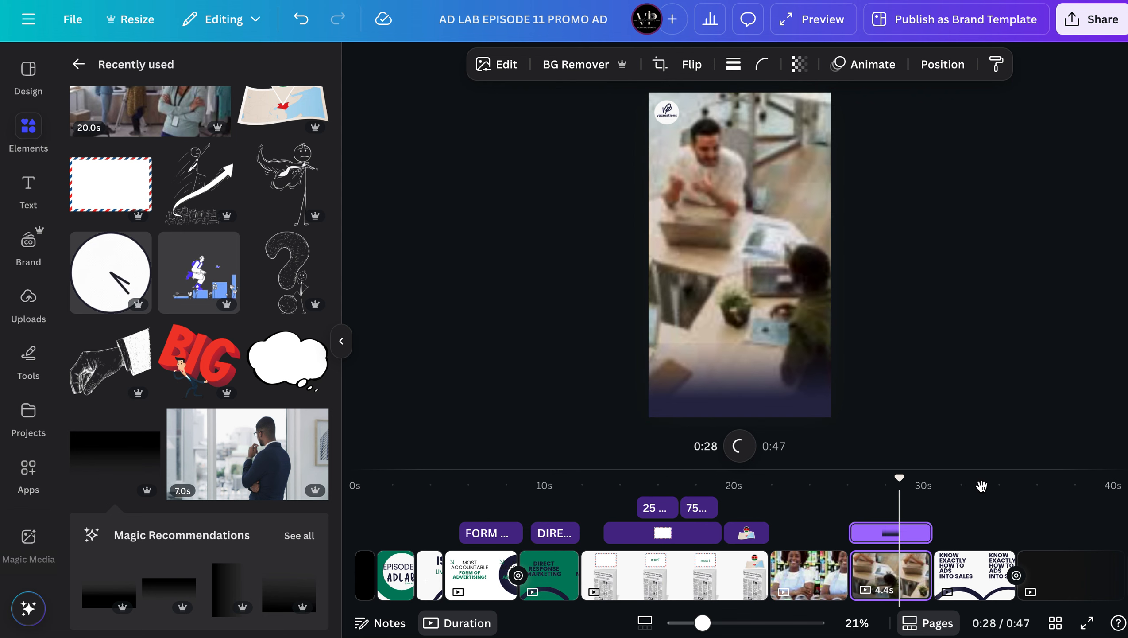
left_click(981, 486)
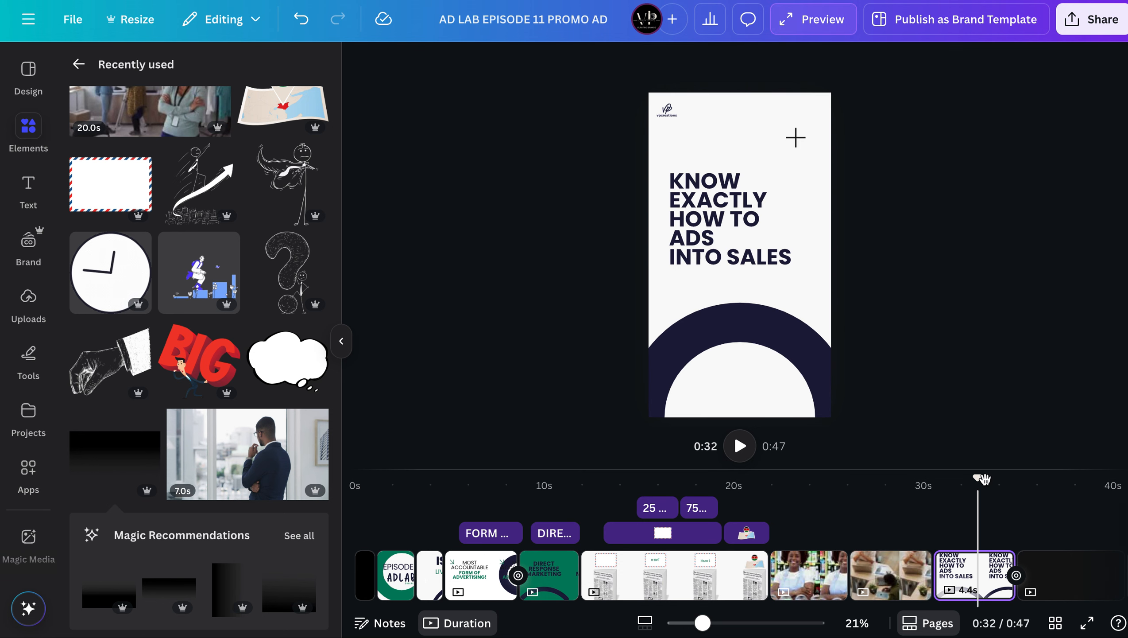
left_click_drag(1006, 481, 1009, 478)
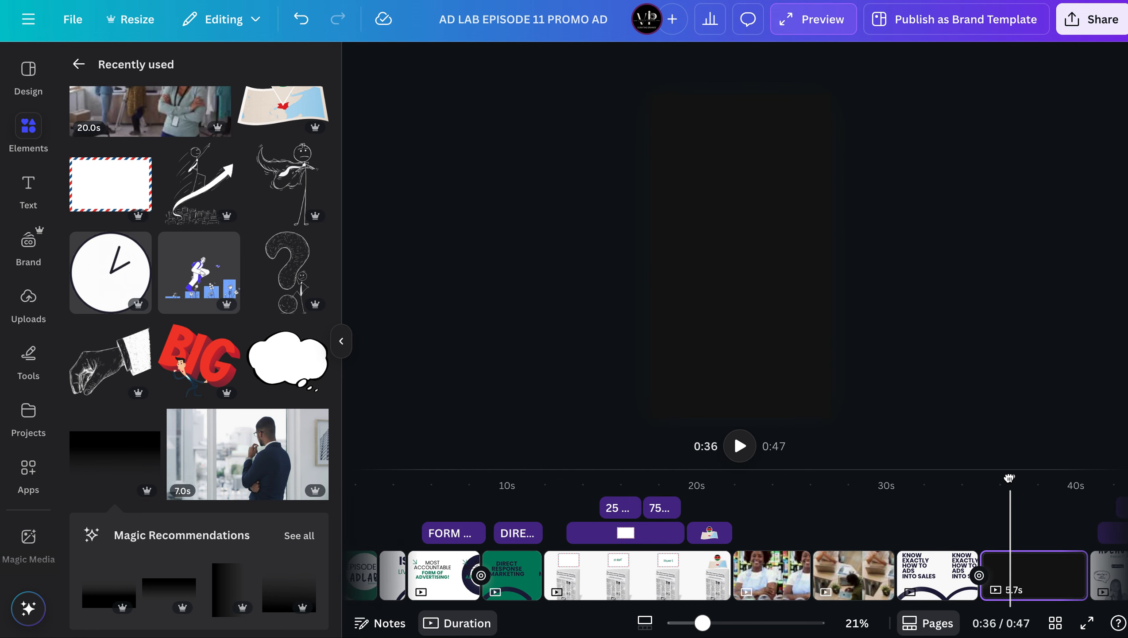
left_click(975, 487)
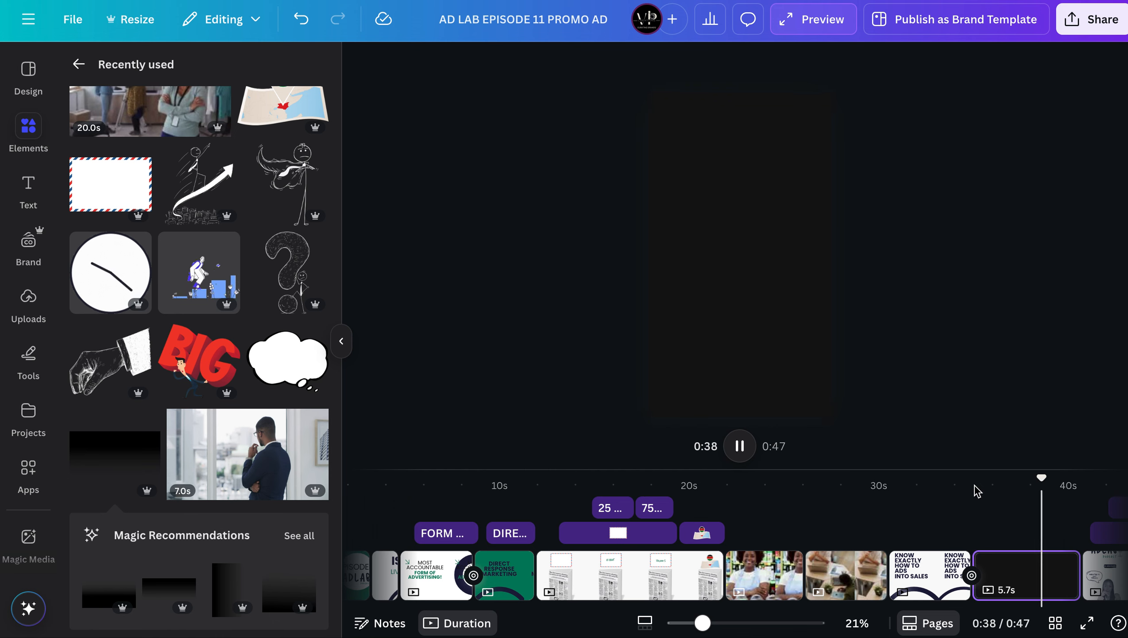
key("space")
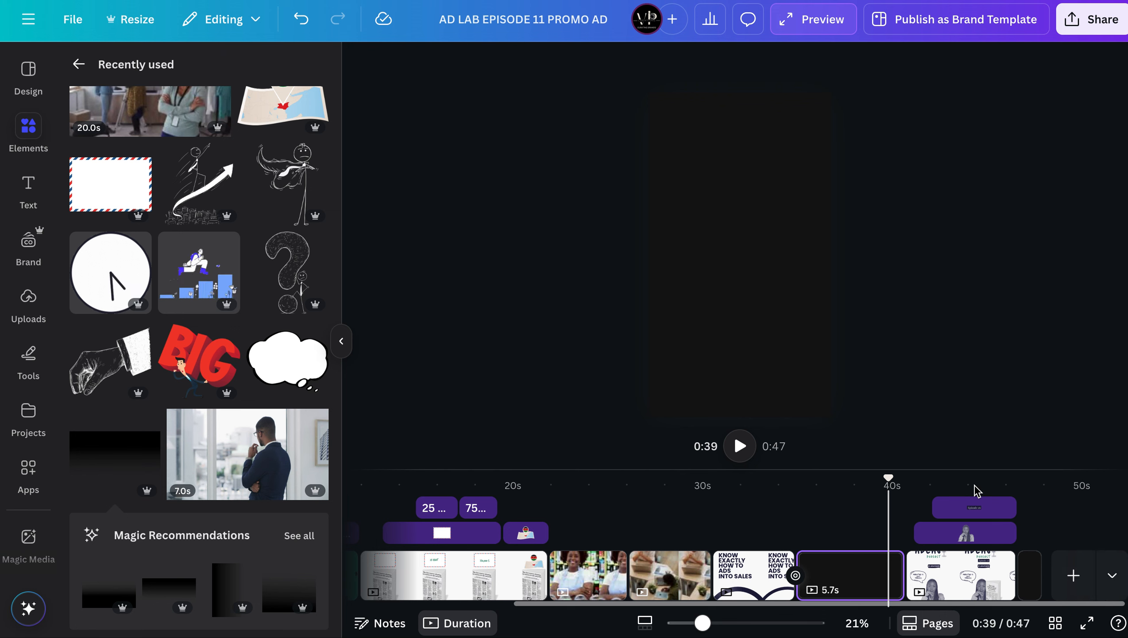
Search the elements library for "SOMEONE PLAYING WITH MONEY"
left_click(76, 64)
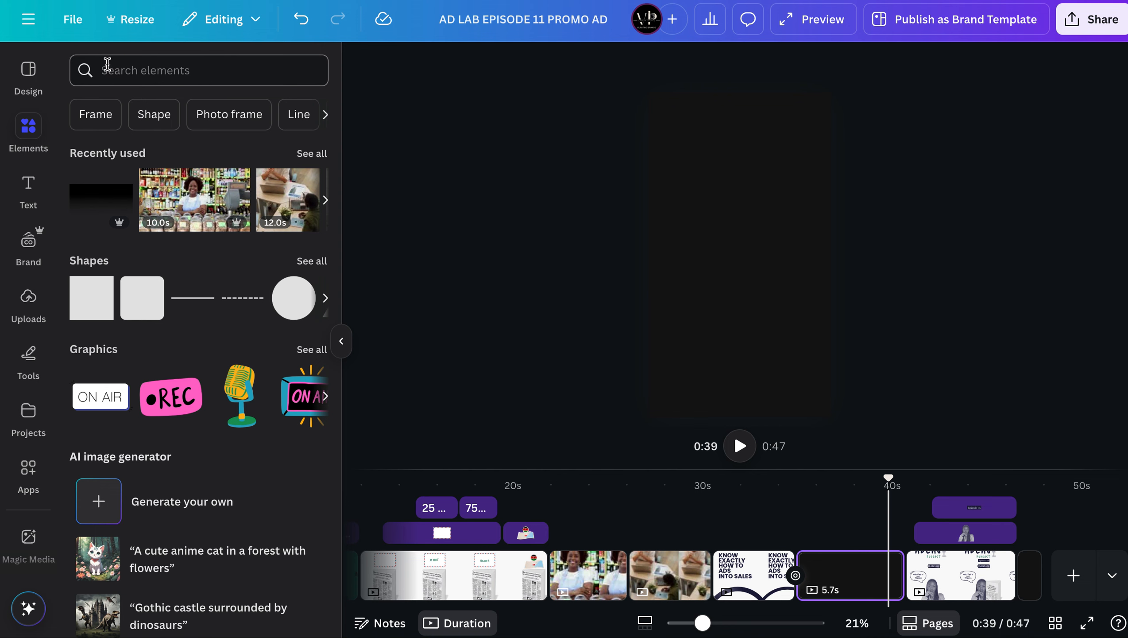
left_click(121, 68)
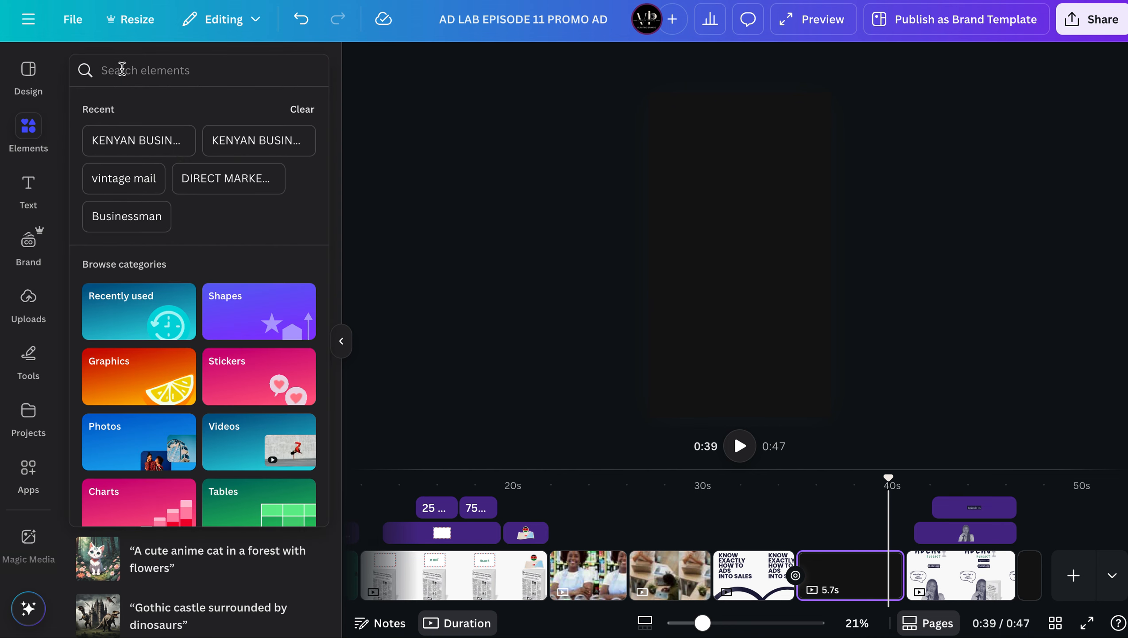
type("S")
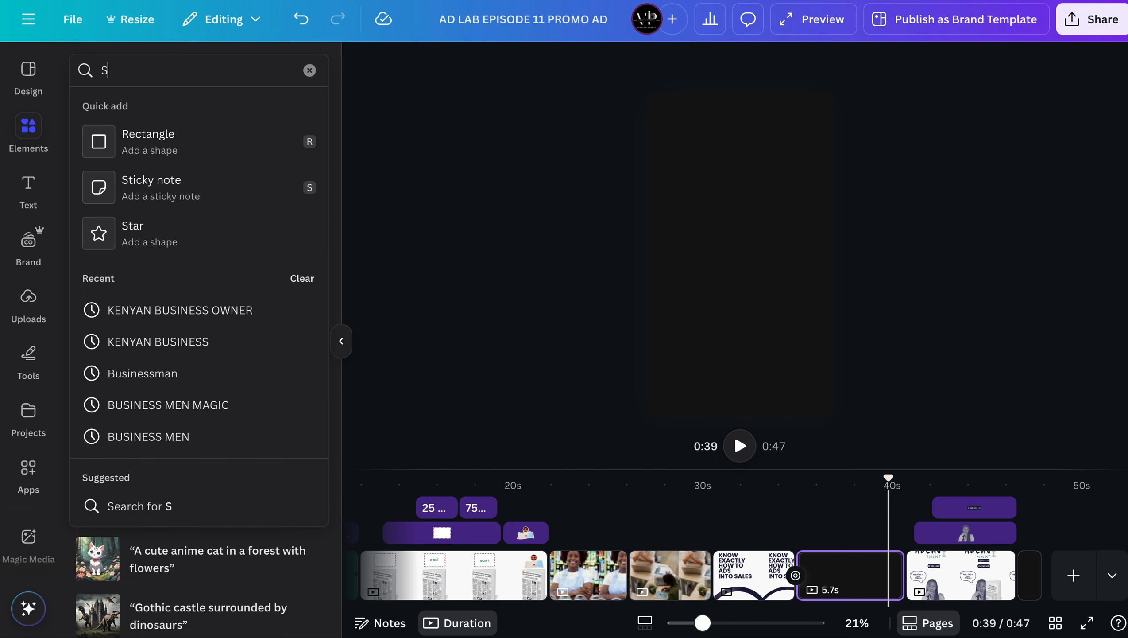
type("OMEONE")
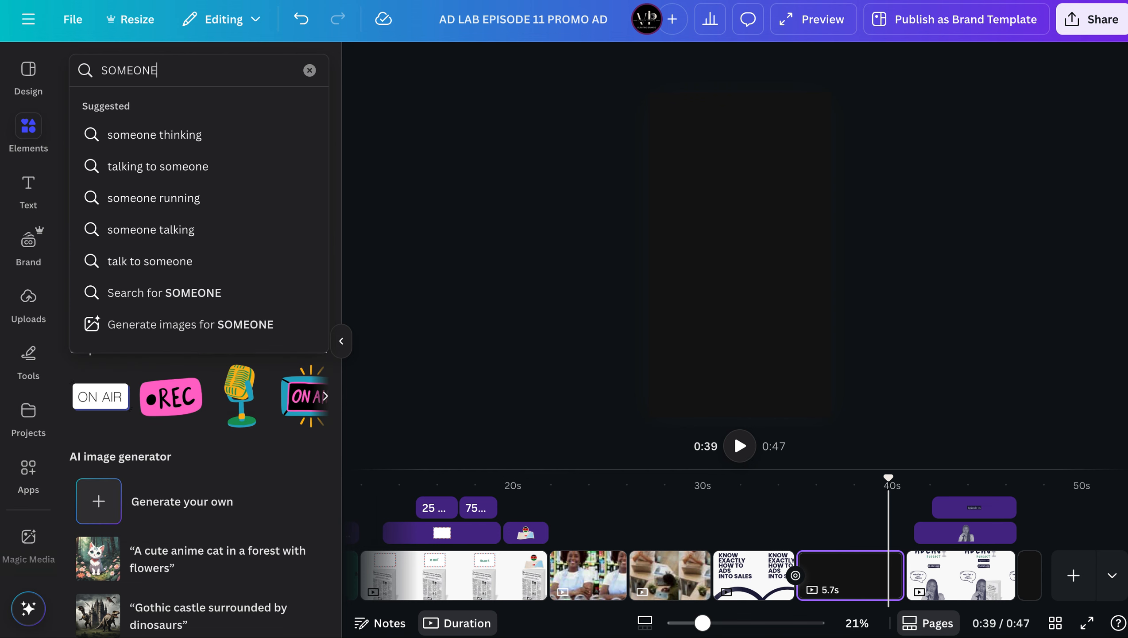
type(" PLAY")
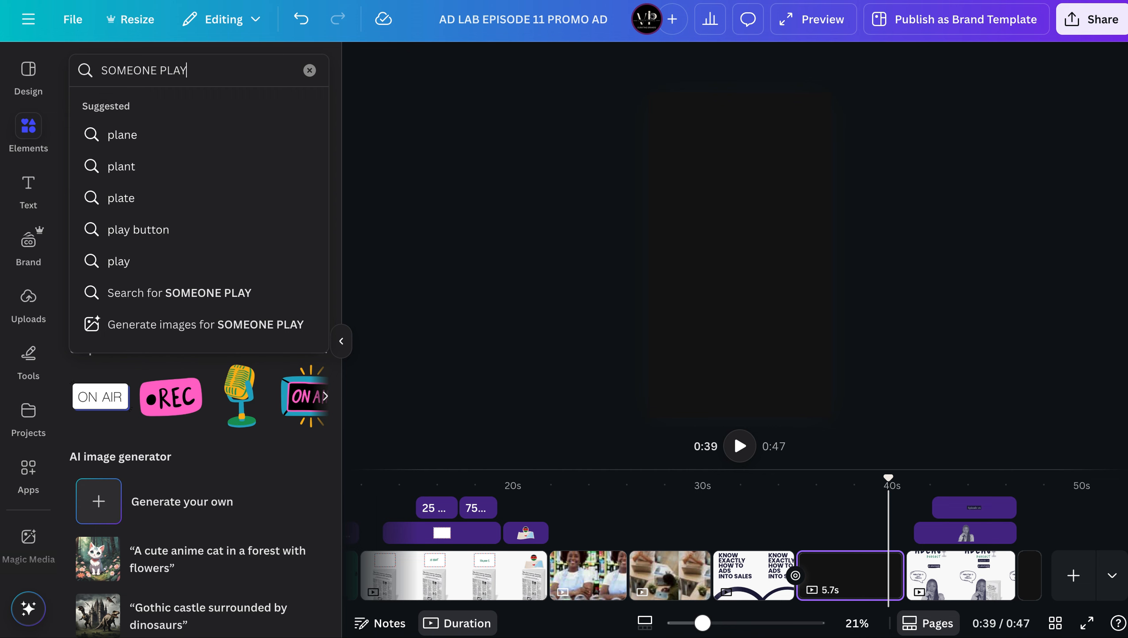
type("ING WIY")
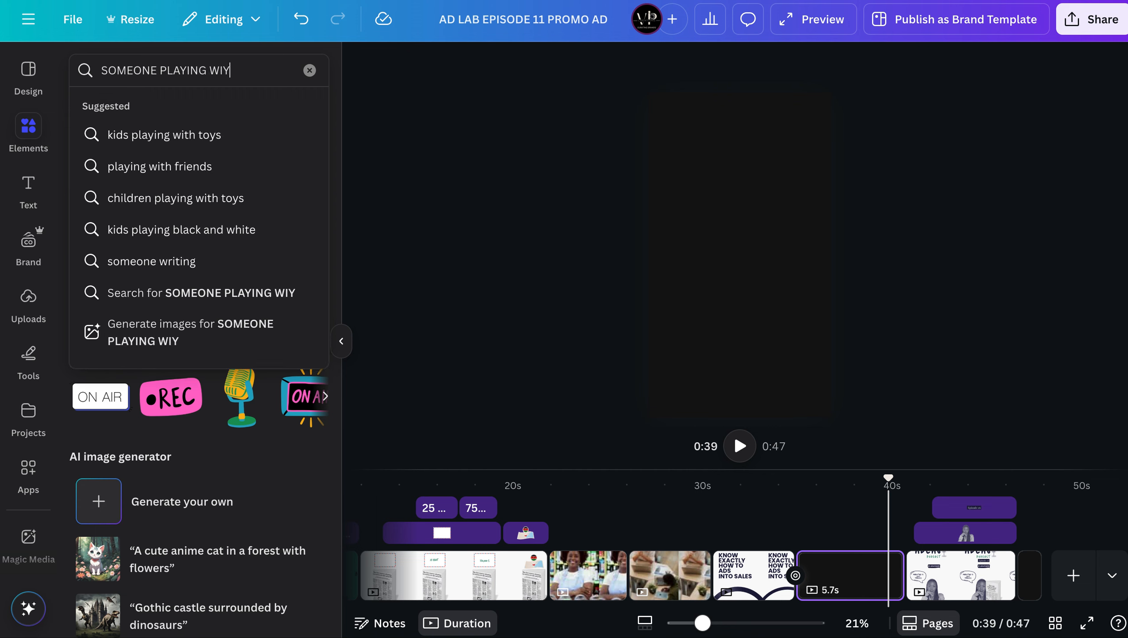
key("BackSpace")
type("TH ")
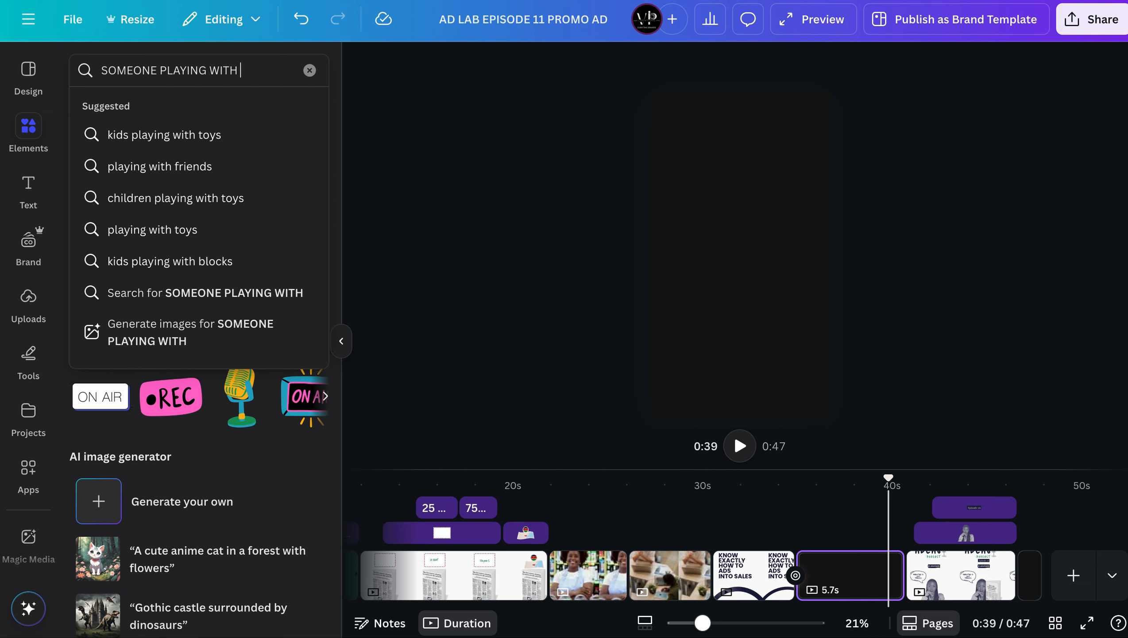
type("MONEY")
key("Return")
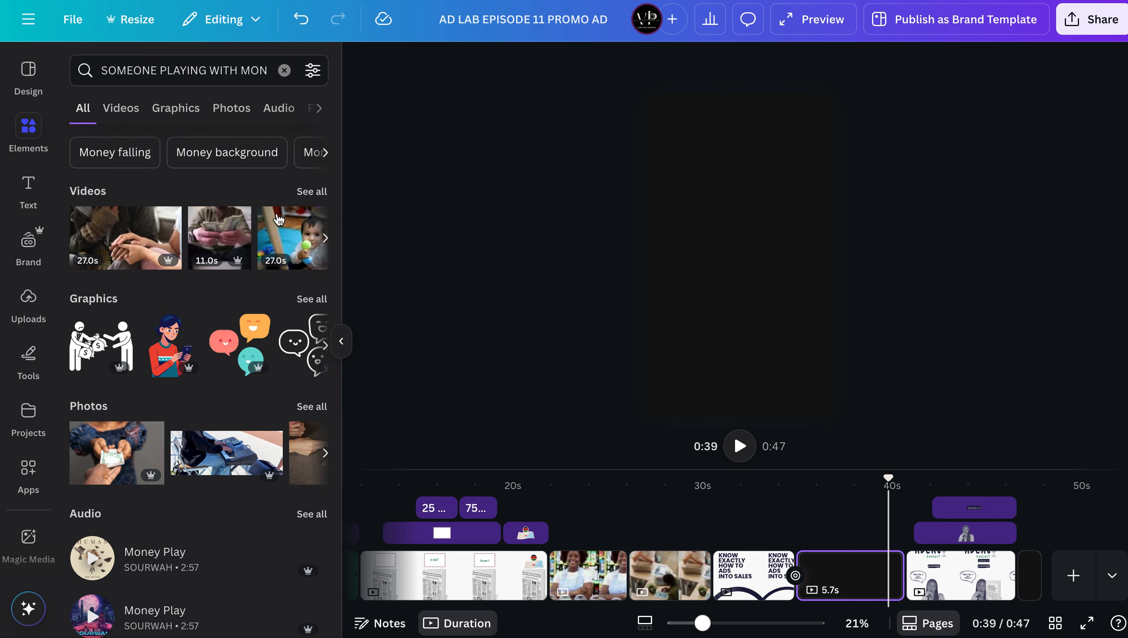
Browse the video results and add the 14-second clip of the woman in red holding dollar bills to the blank page
left_click(312, 192)
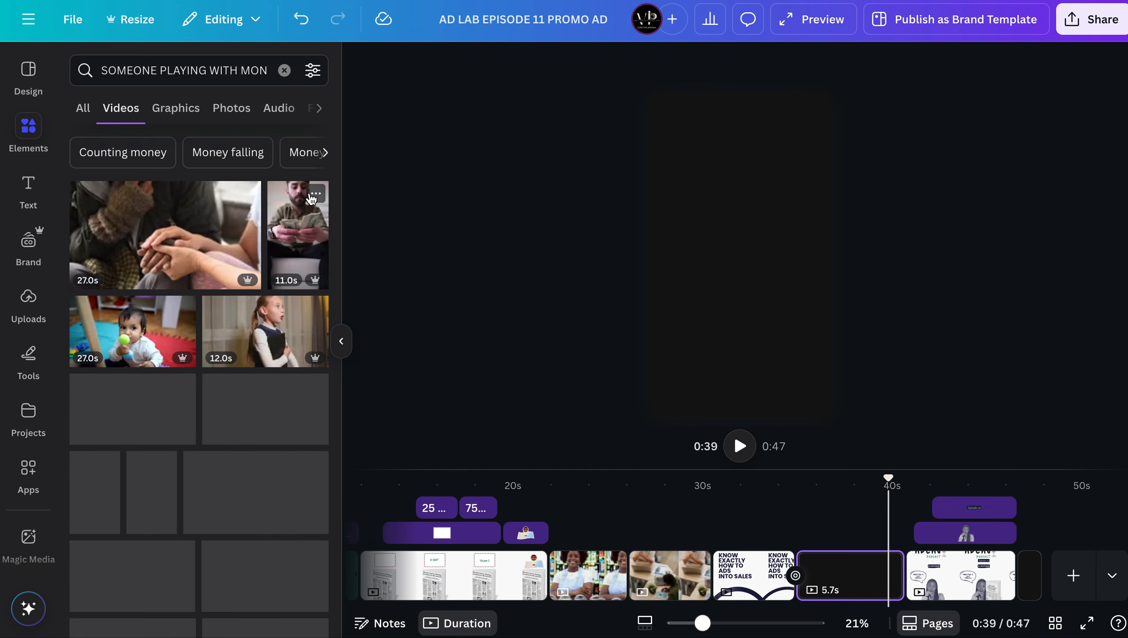
scroll(228, 260, "down", 5)
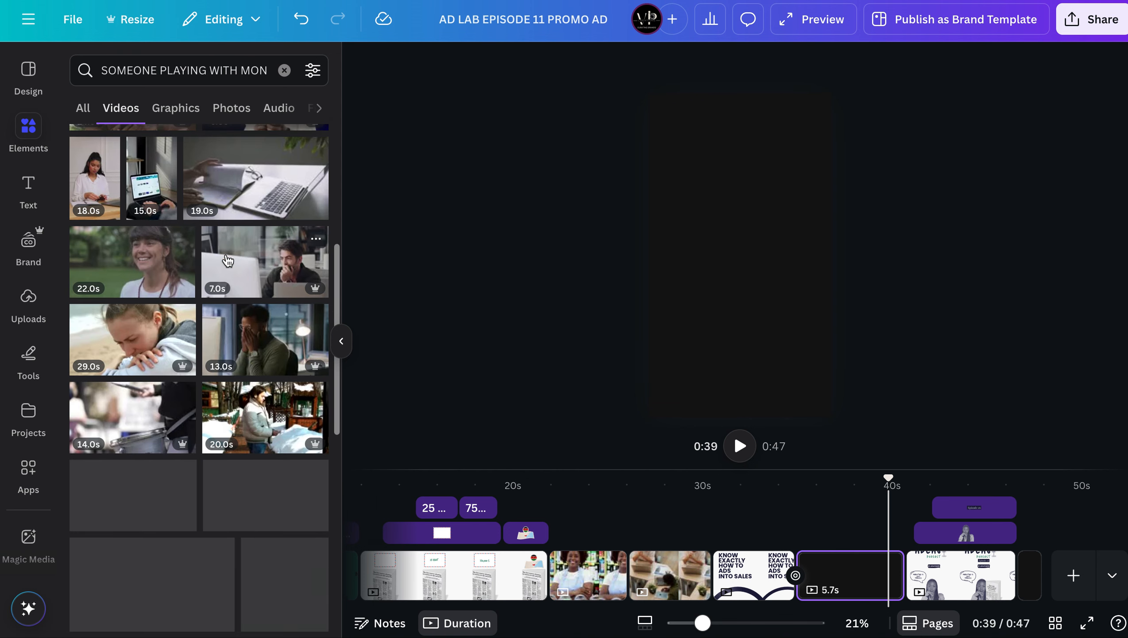
scroll(227, 260, "down", 4)
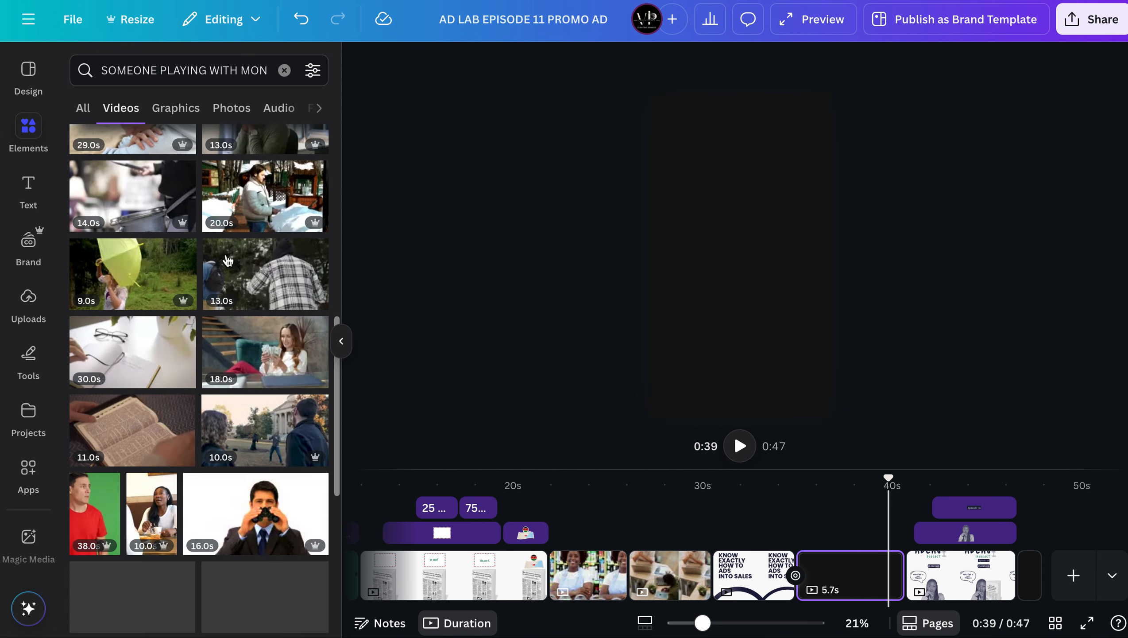
scroll(228, 260, "down", 2)
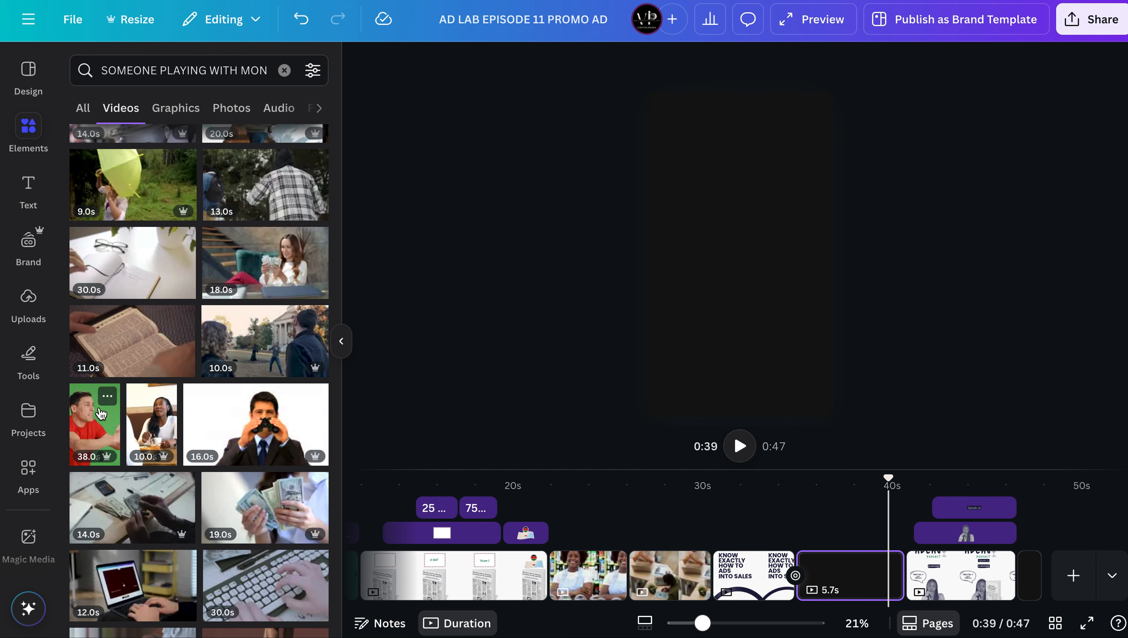
scroll(101, 416, "down", 3)
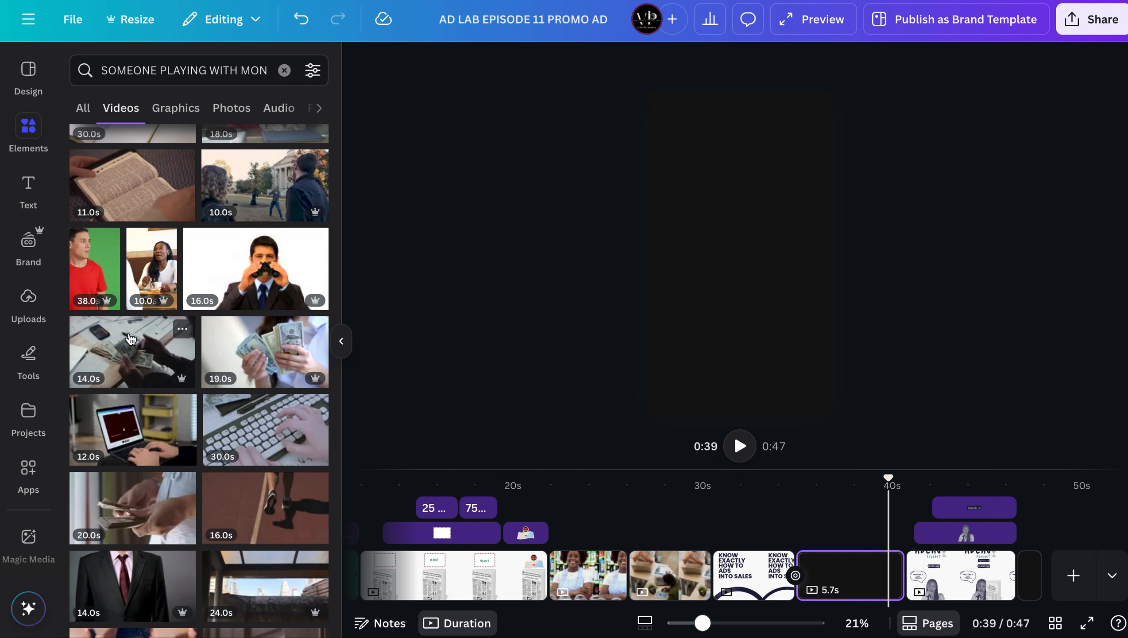
scroll(130, 338, "down", 4)
scroll(130, 339, "down", 4)
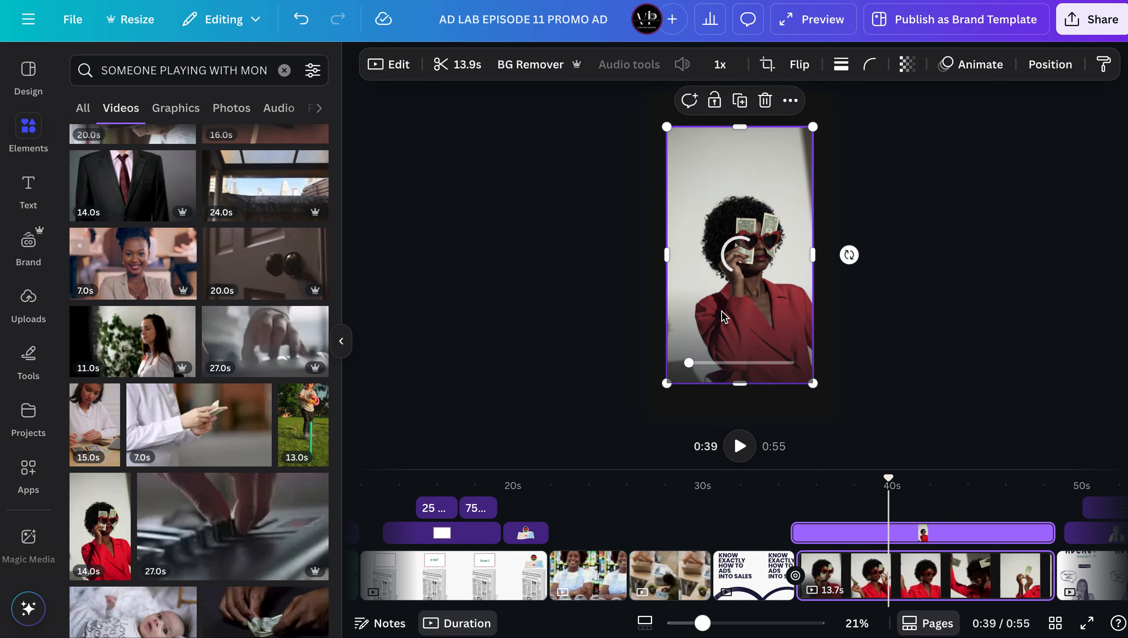
Delete the stray clip of the smiling woman and make the dollar-bill clip the page's background
left_click_drag(755, 308, 800, 300)
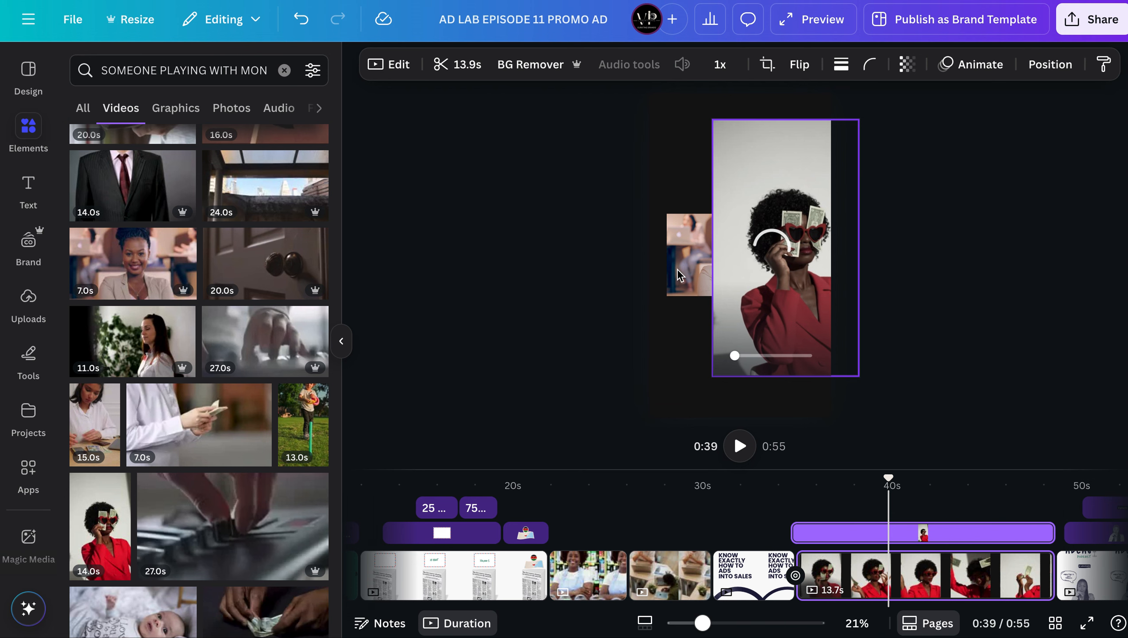
left_click(685, 277)
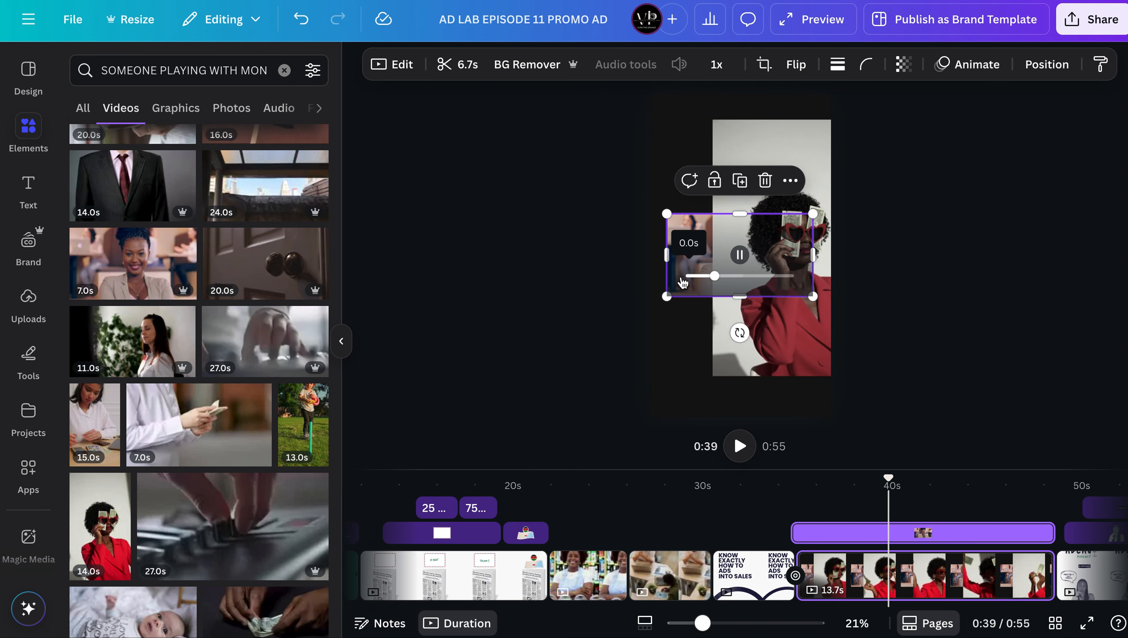
left_click(698, 278)
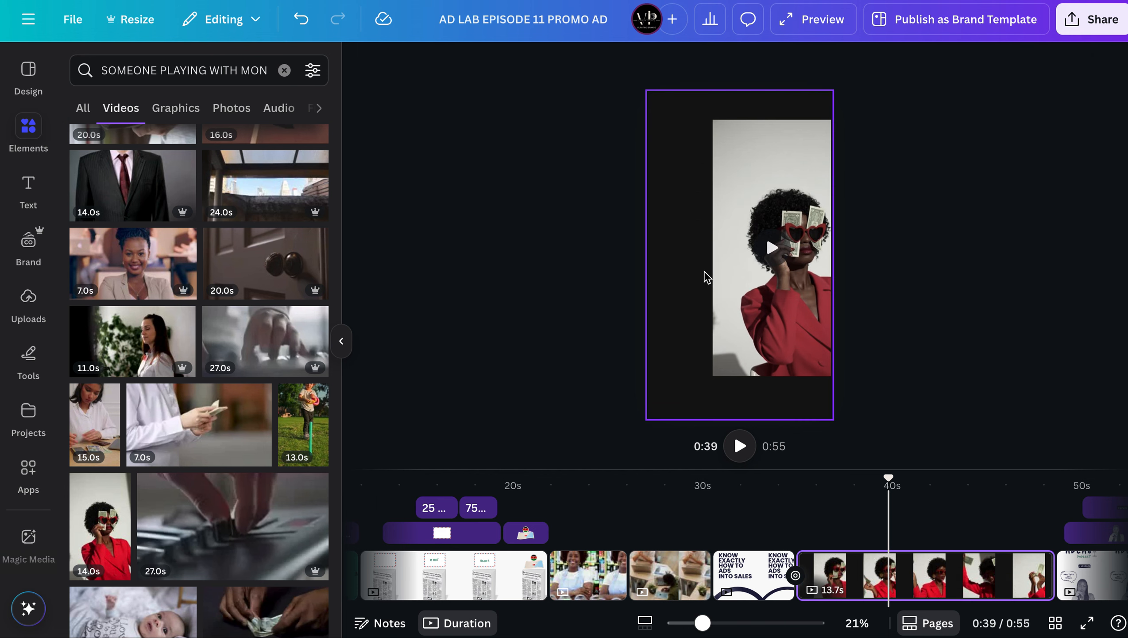
left_click(771, 123)
left_click_drag(739, 140, 674, 137)
right_click(710, 280)
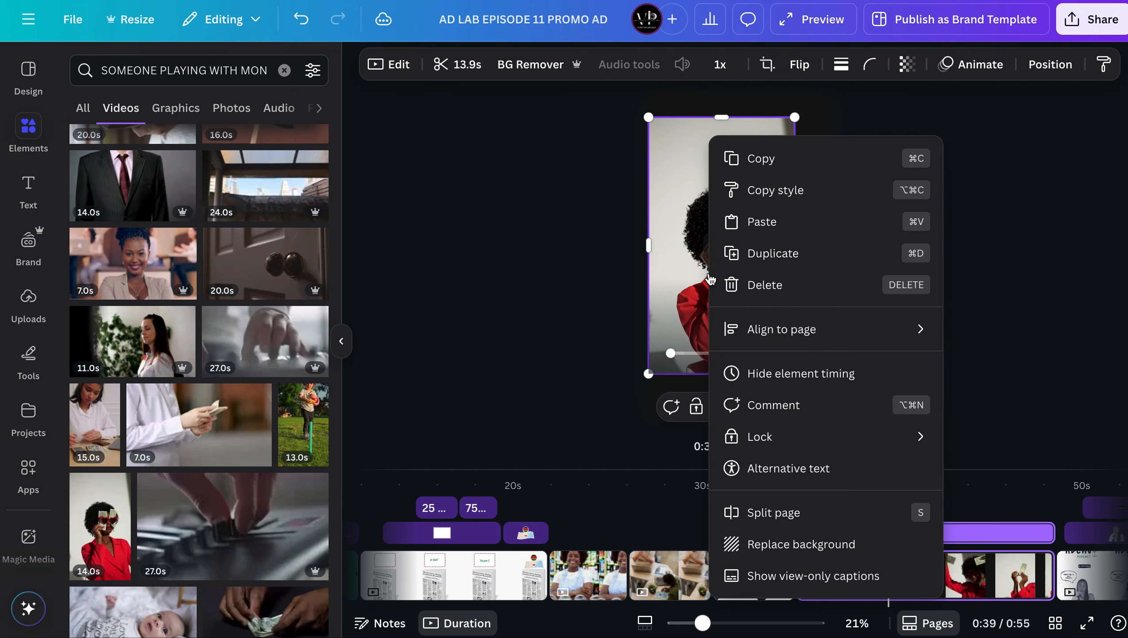
left_click(775, 543)
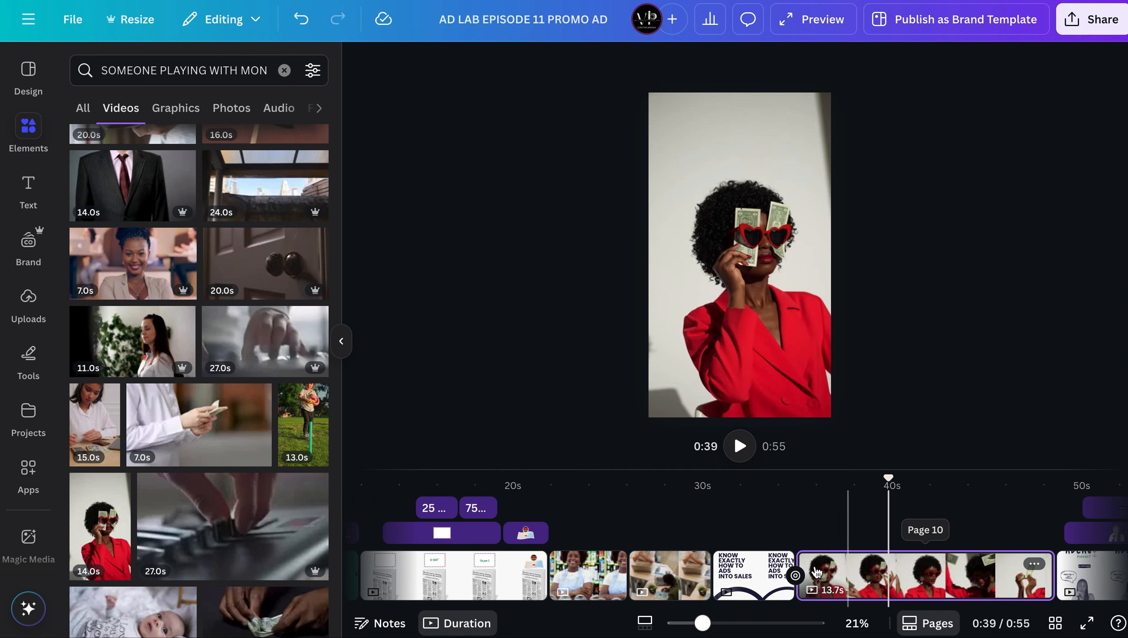
Trim the dollar-bill page to 4.2 seconds, playing it to find the cut point
left_click_drag(881, 565, 937, 568)
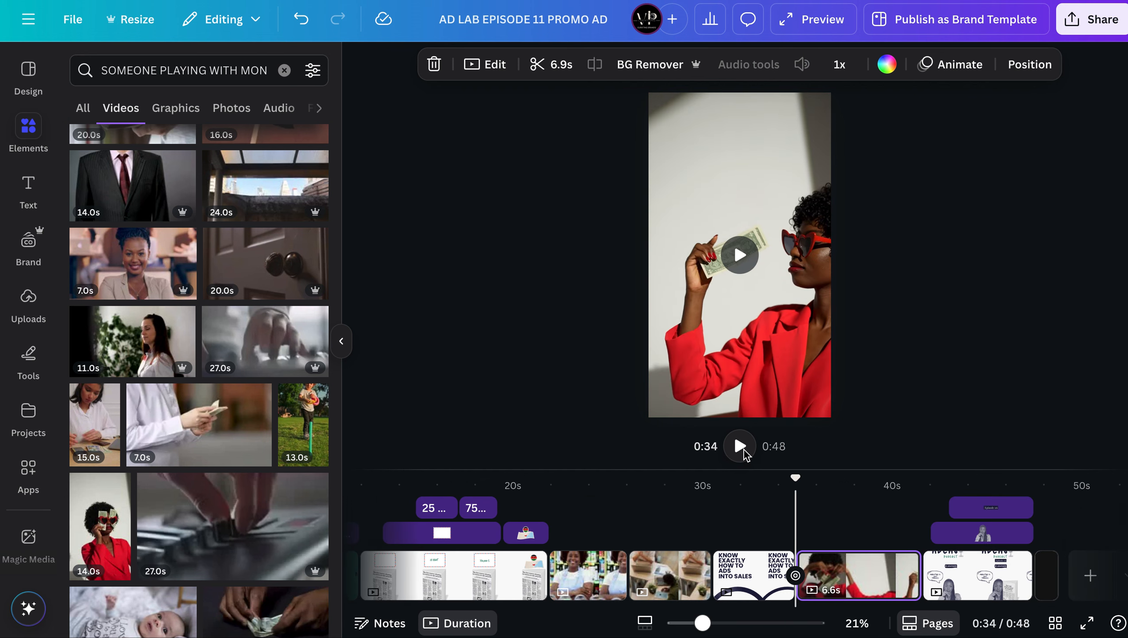
left_click(740, 446)
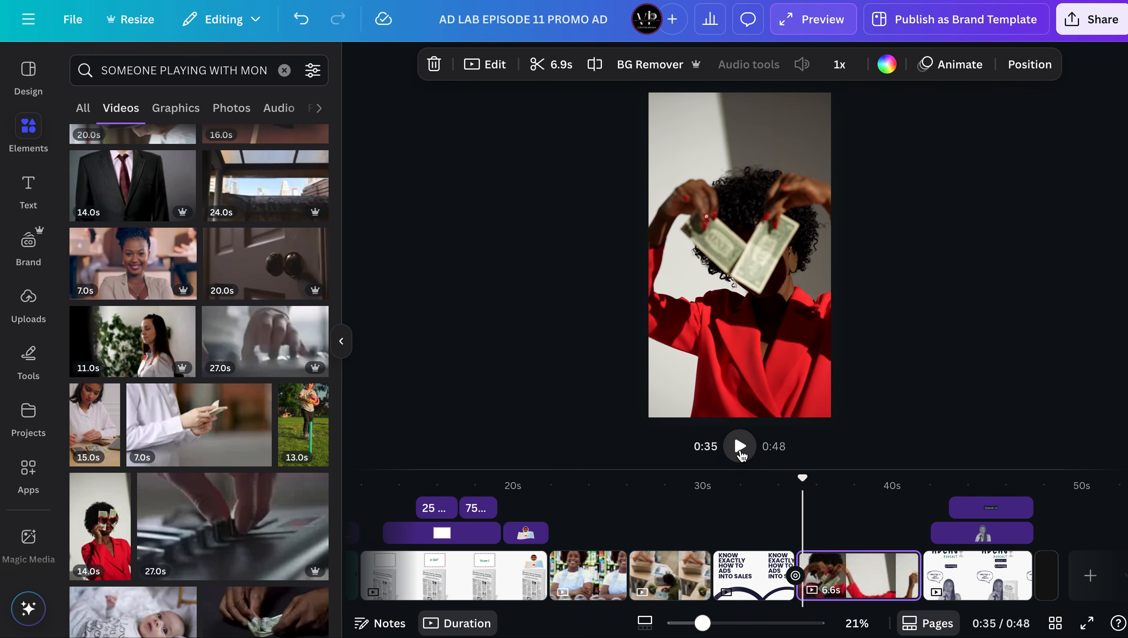
left_click(740, 445)
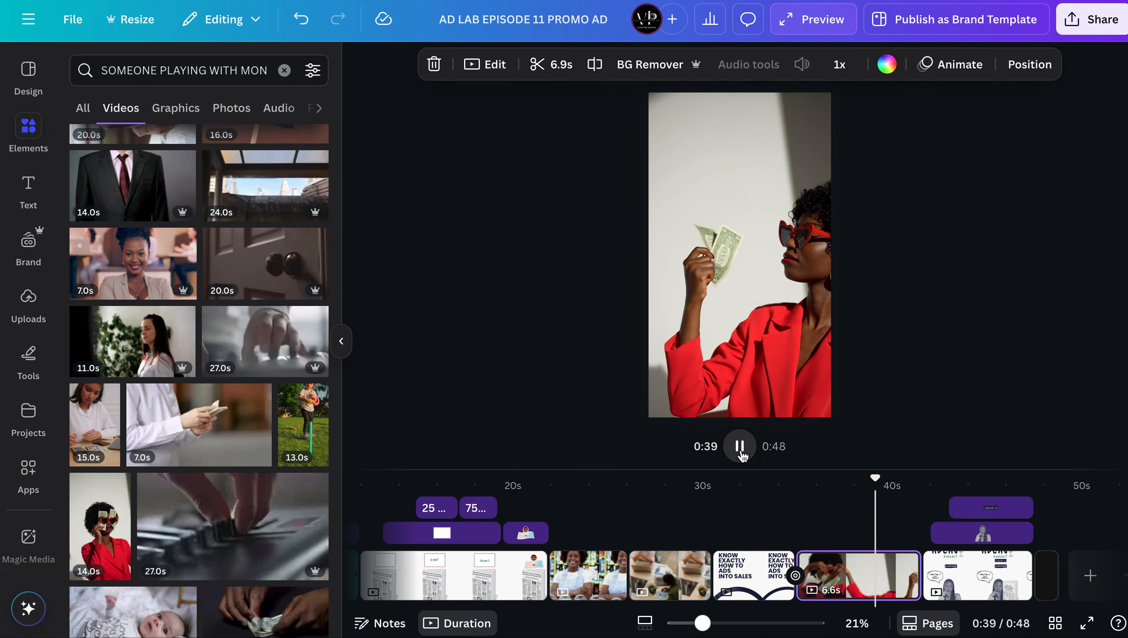
left_click(739, 445)
mouse_move(913, 572)
left_click_drag(878, 570, 873, 570)
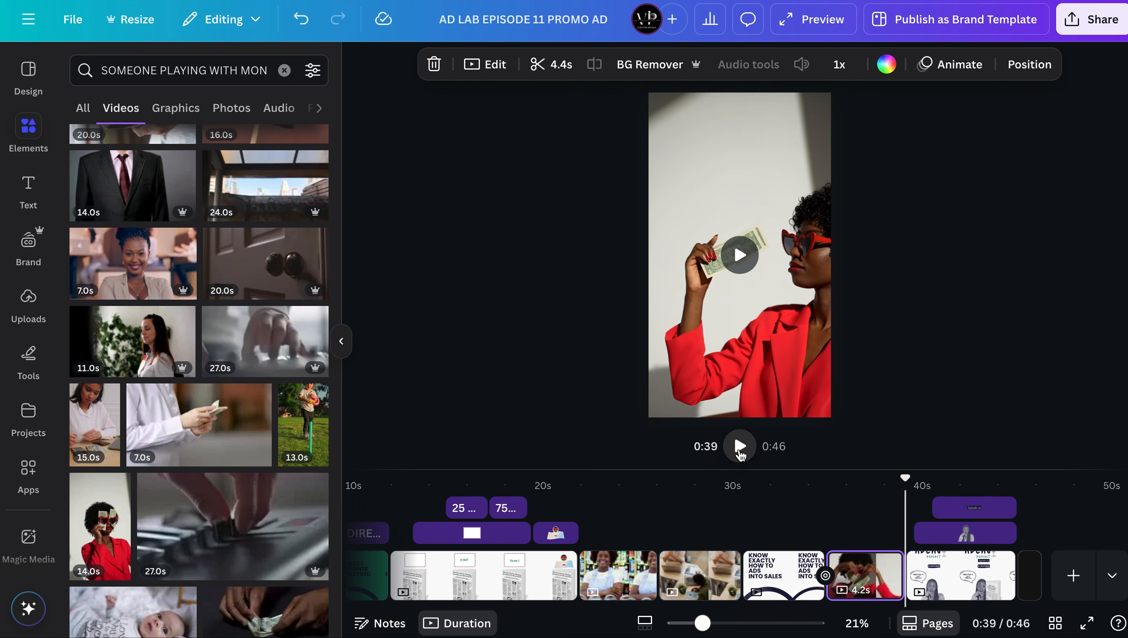
Play on to the closing Ad Lab podcast page at 0:42 and change its episode label to "Episode 11"
left_click(738, 451)
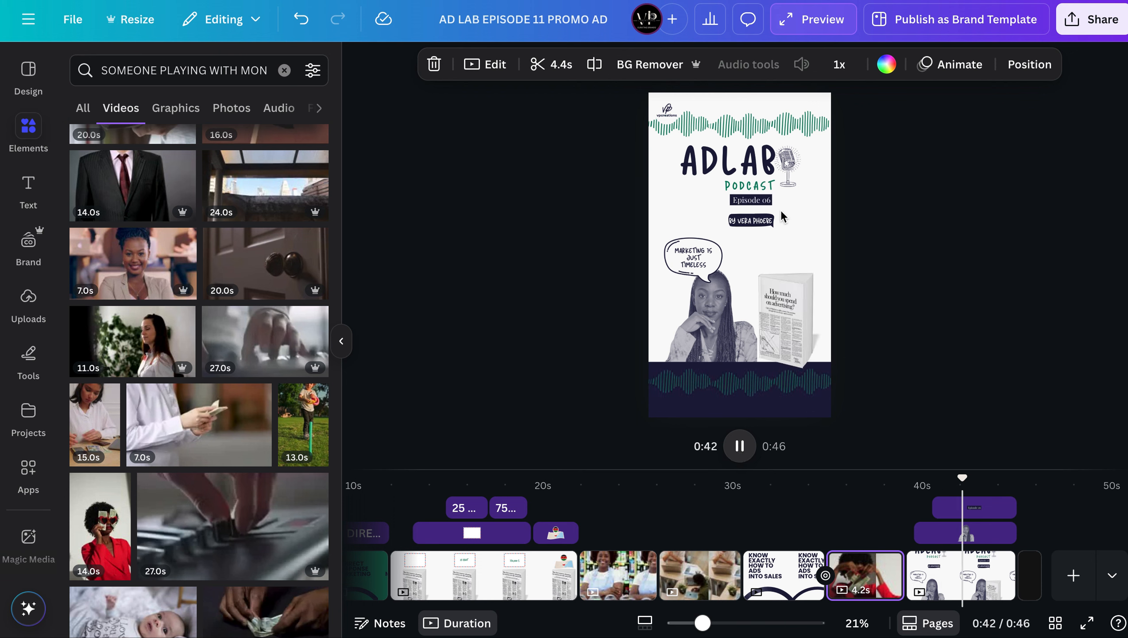
left_click(767, 204)
left_click(767, 203)
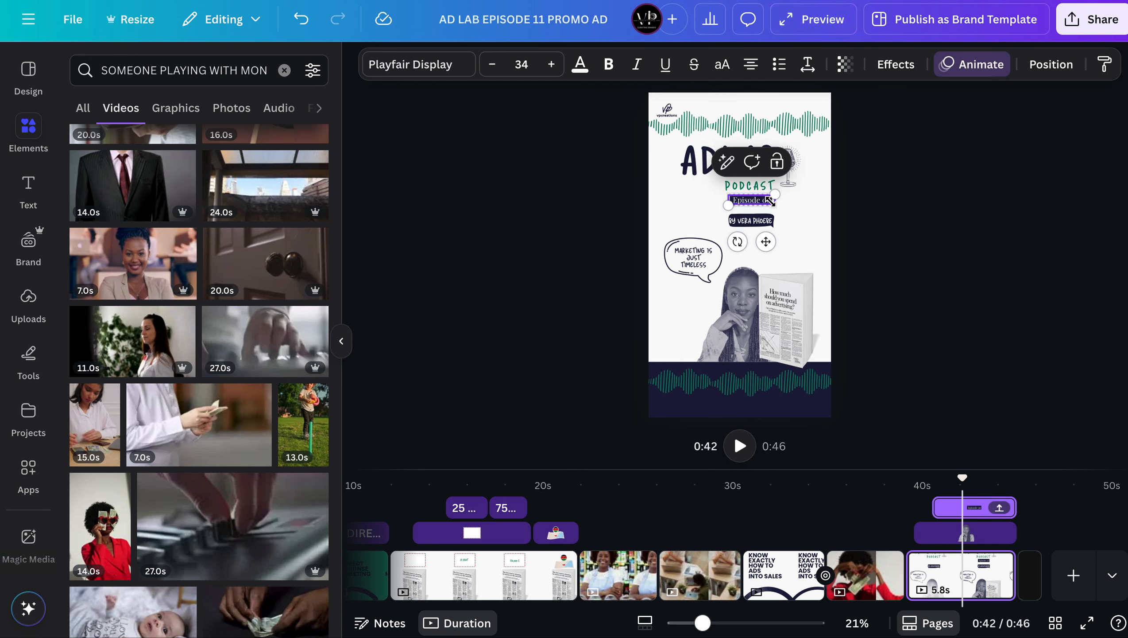
left_click(762, 203)
left_click(765, 201)
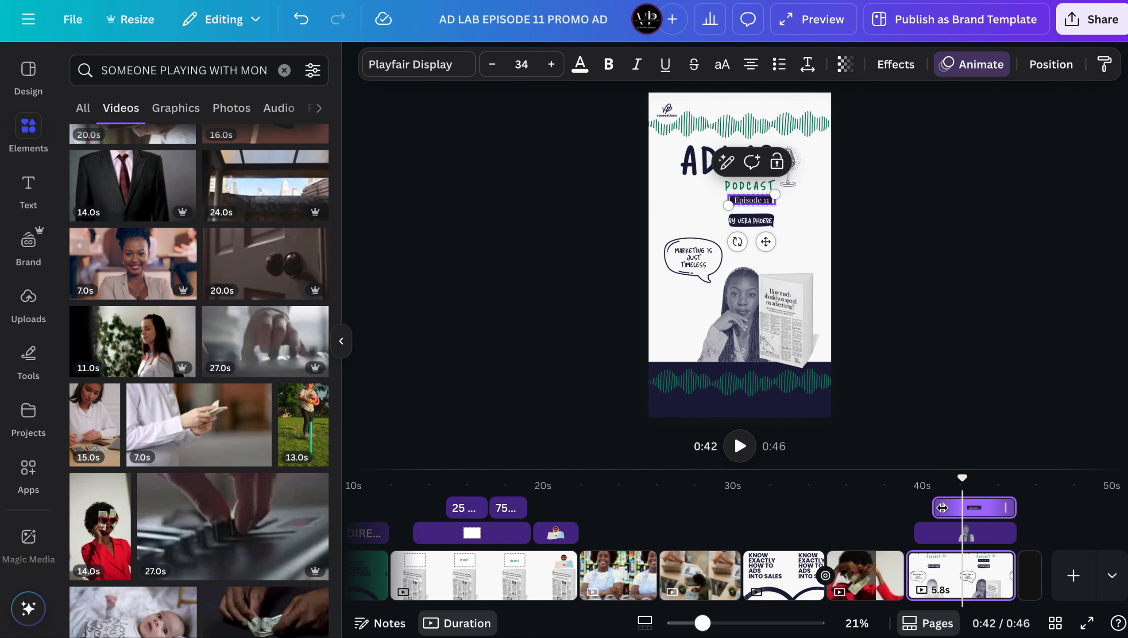
Make the episode label on the closing page appear at the same time as the portrait, and replay the ending
left_click_drag(962, 478, 908, 493)
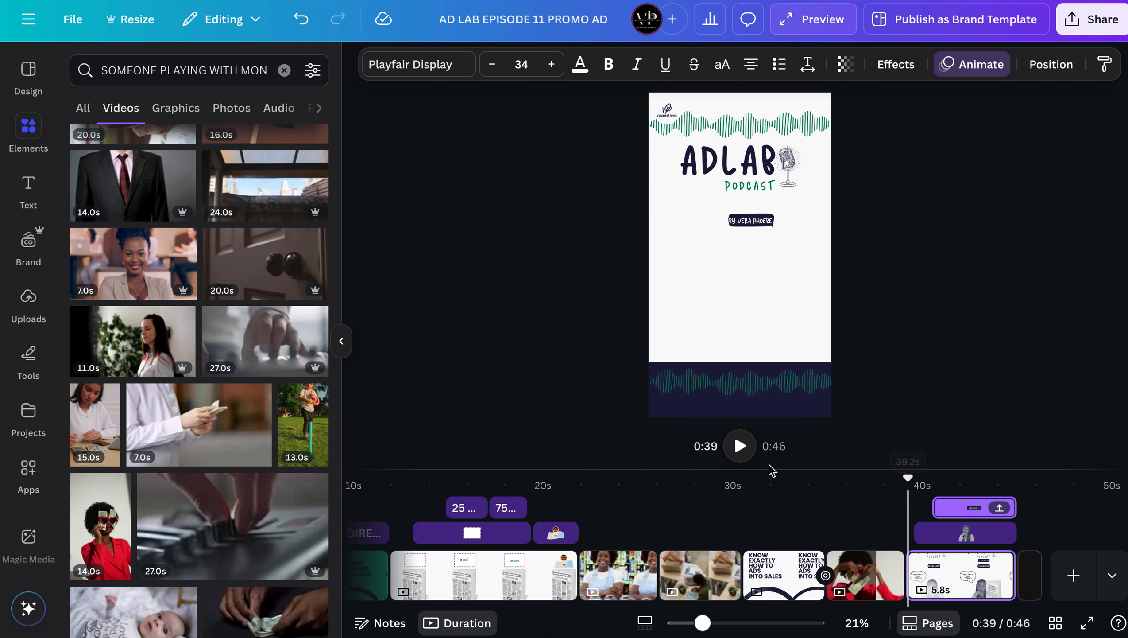
left_click(739, 447)
key("space")
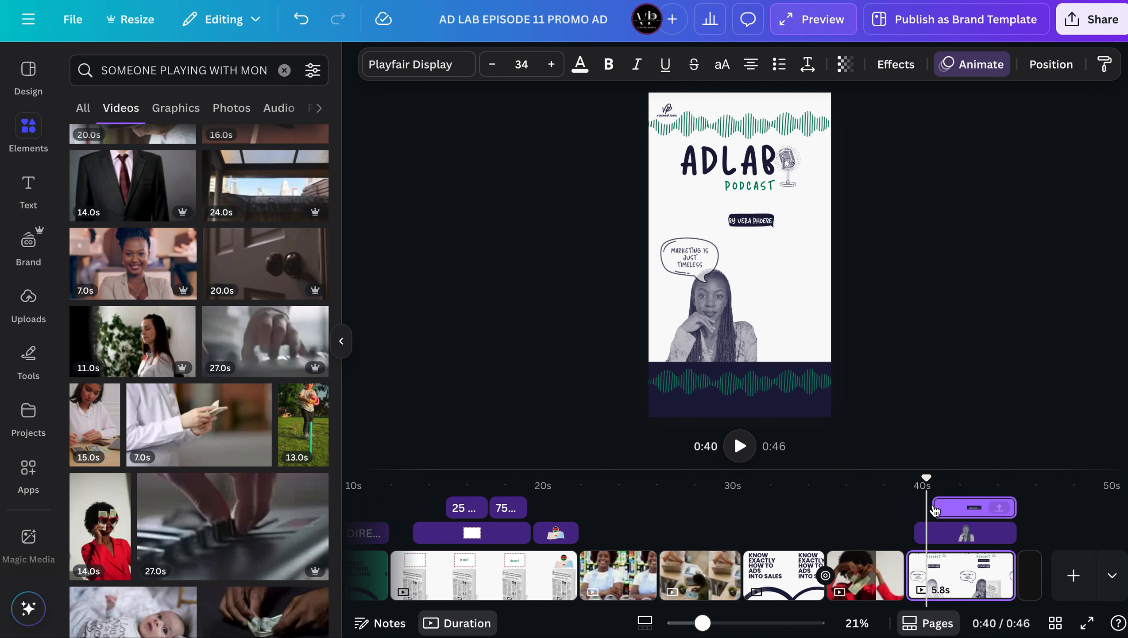
left_click_drag(938, 503, 881, 489)
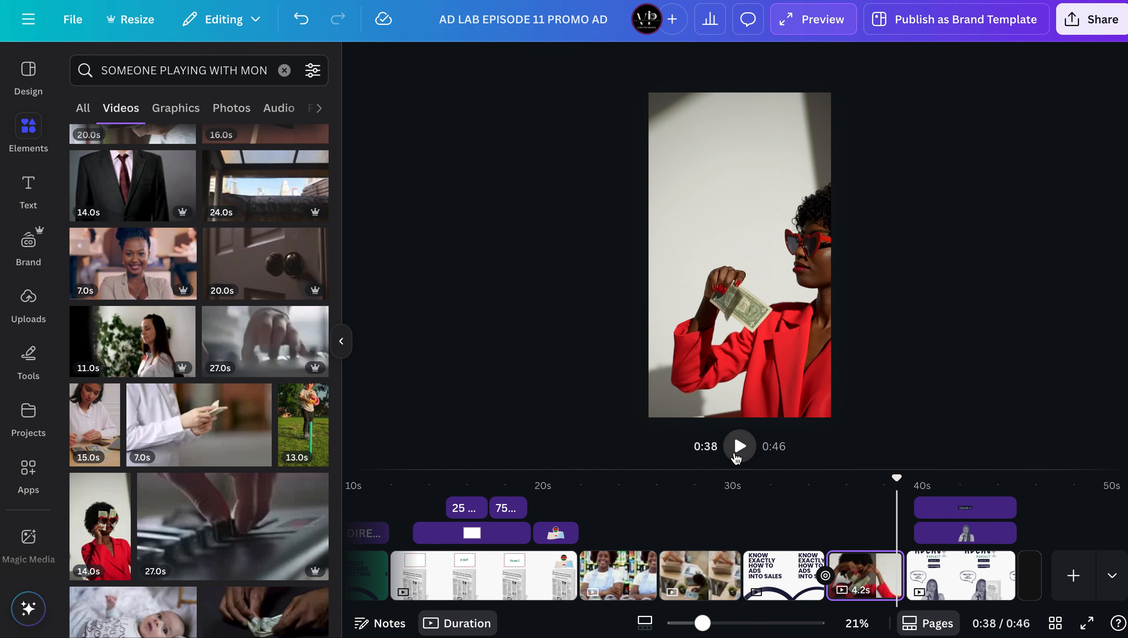
left_click(739, 453)
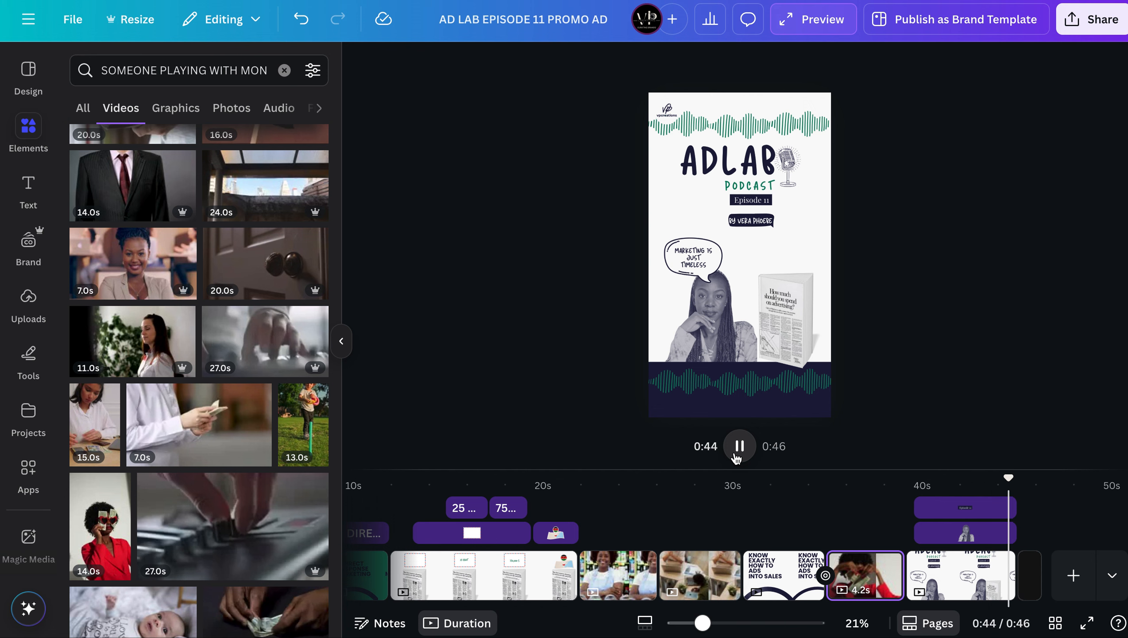
left_click(737, 456)
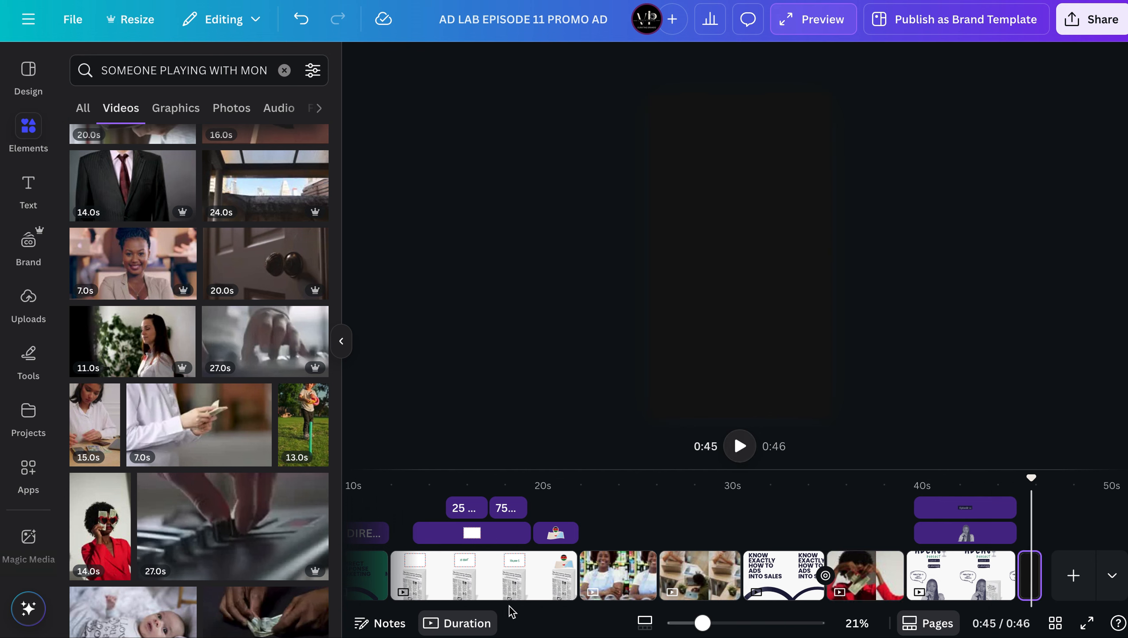
Copy the newspaper mockup from the Ad Lab page showing the 750,000 $ amount at 0:19
left_click(538, 587)
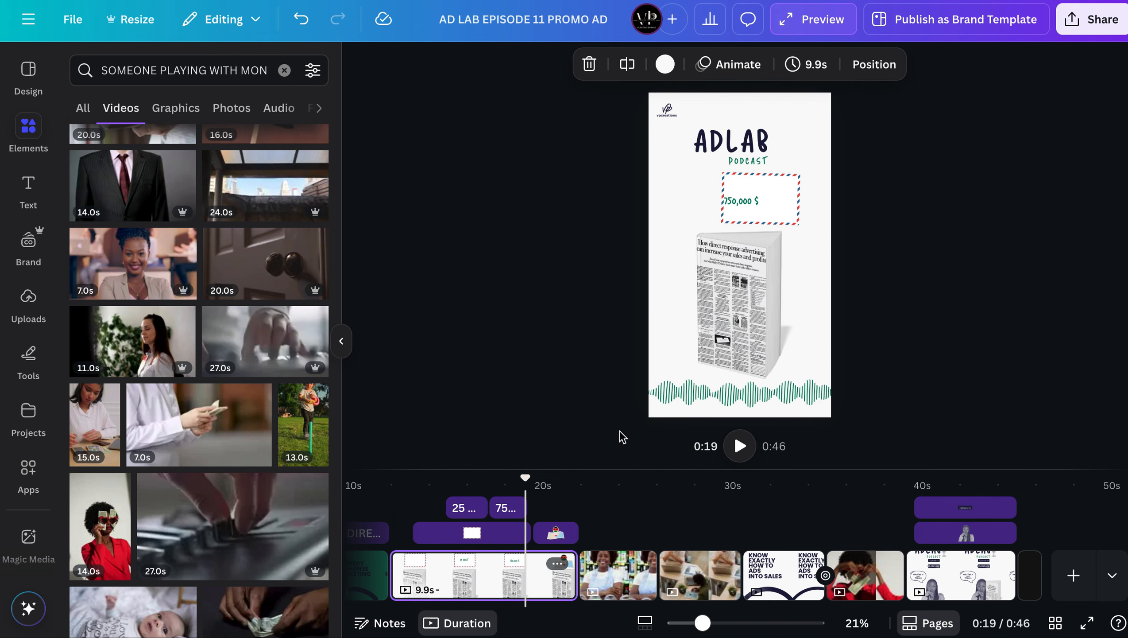
left_click(743, 293)
right_click(743, 293)
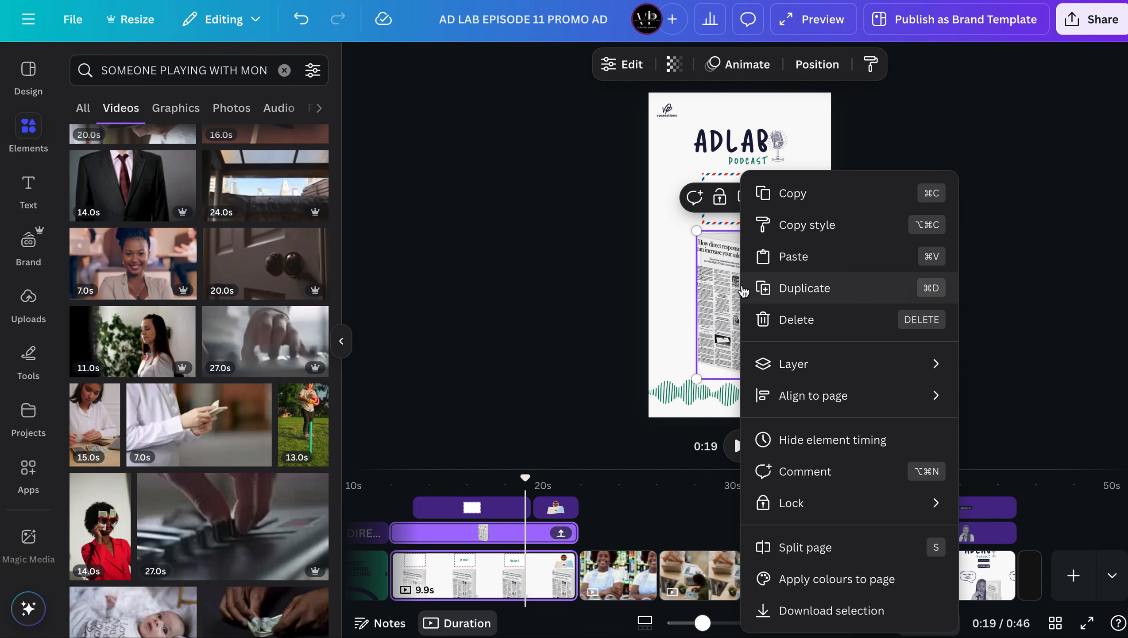
left_click(819, 193)
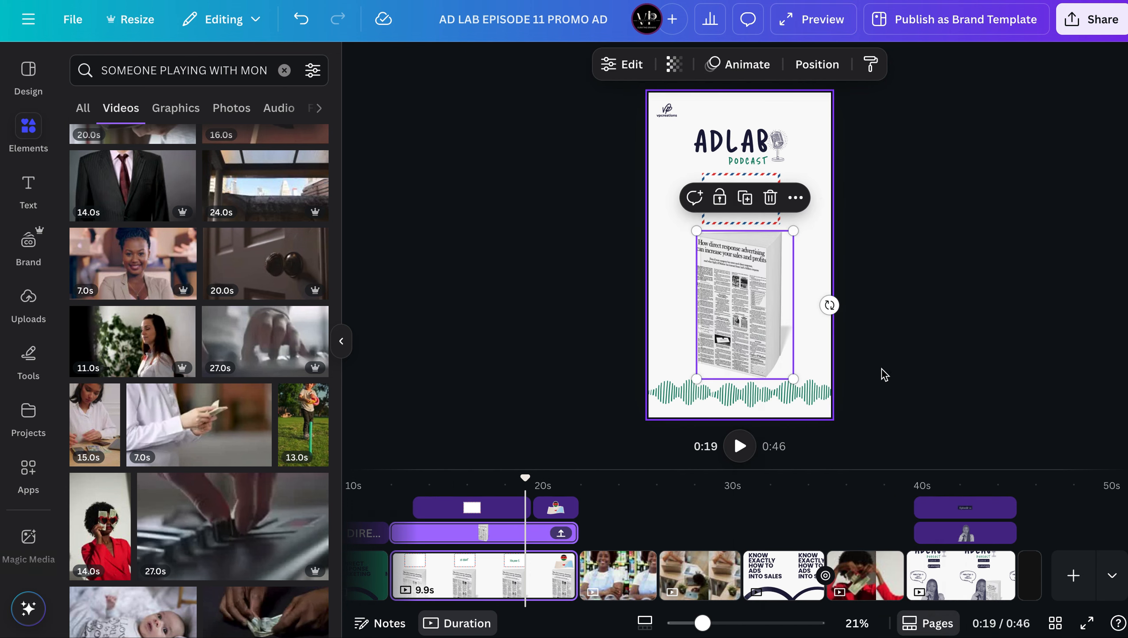
Delete the existing newspaper mockup beside the portrait on the closing podcast page
left_click(976, 582)
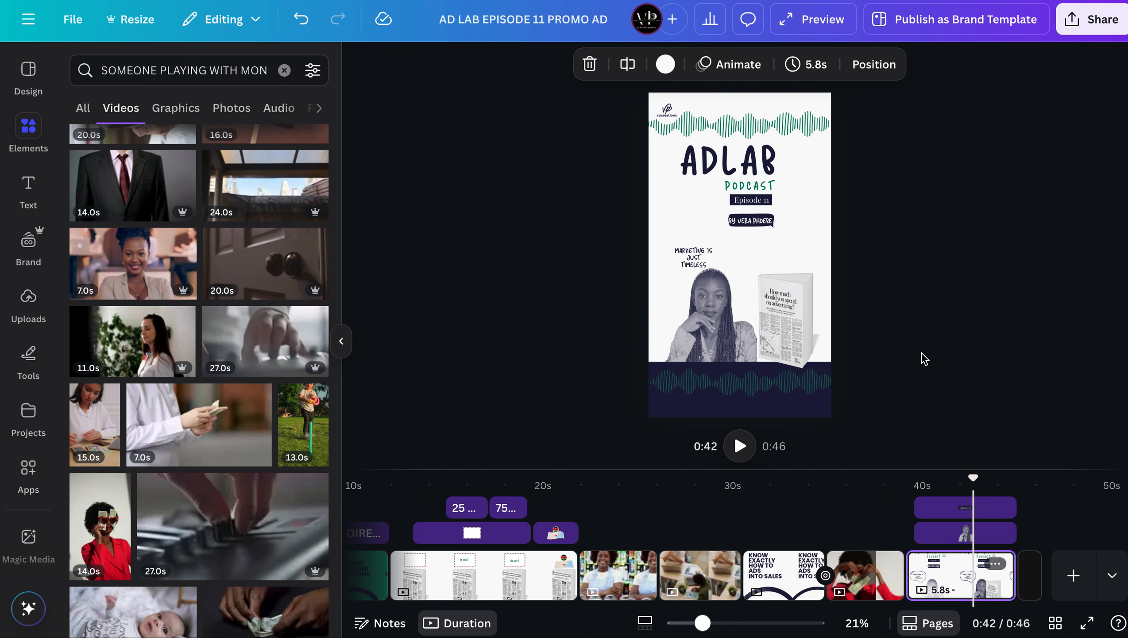
left_click(797, 327)
right_click(791, 331)
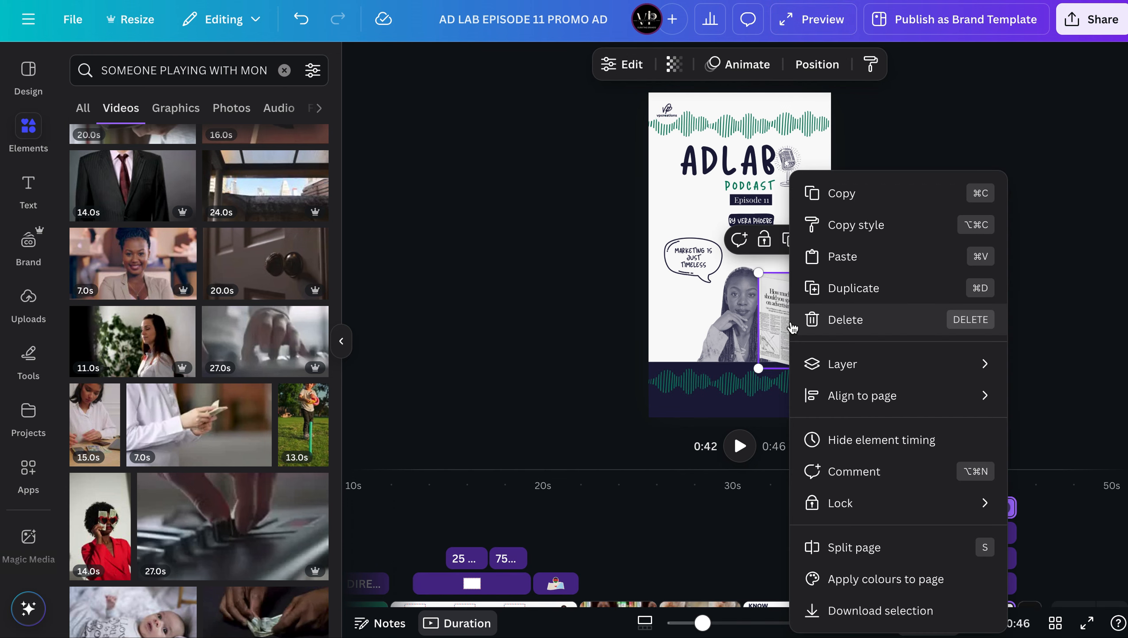
left_click(777, 335)
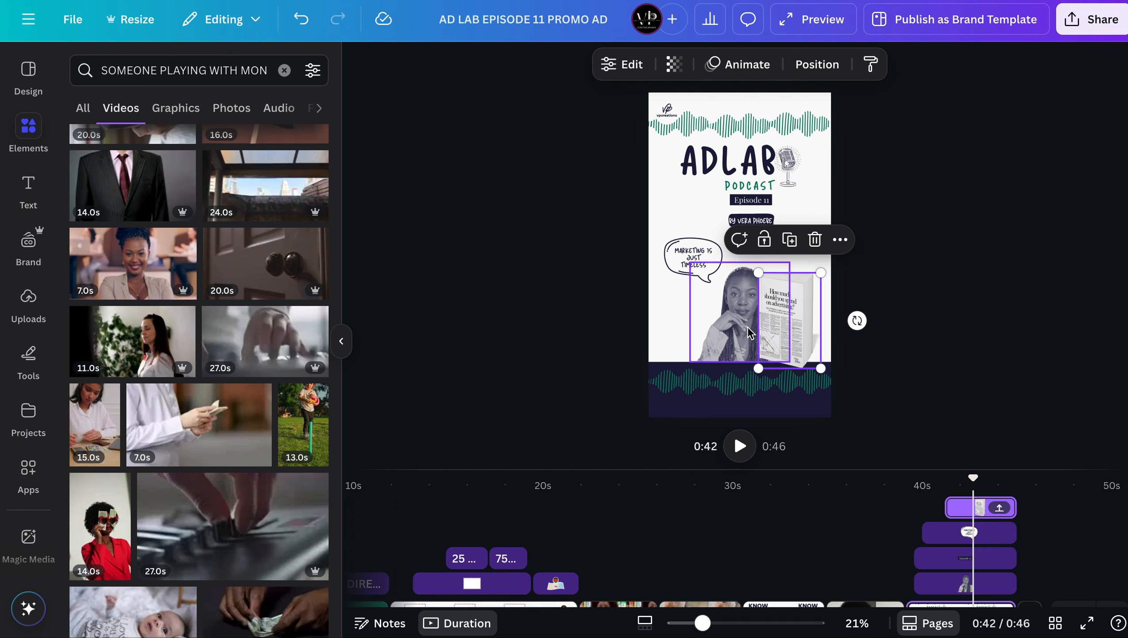
key("Delete")
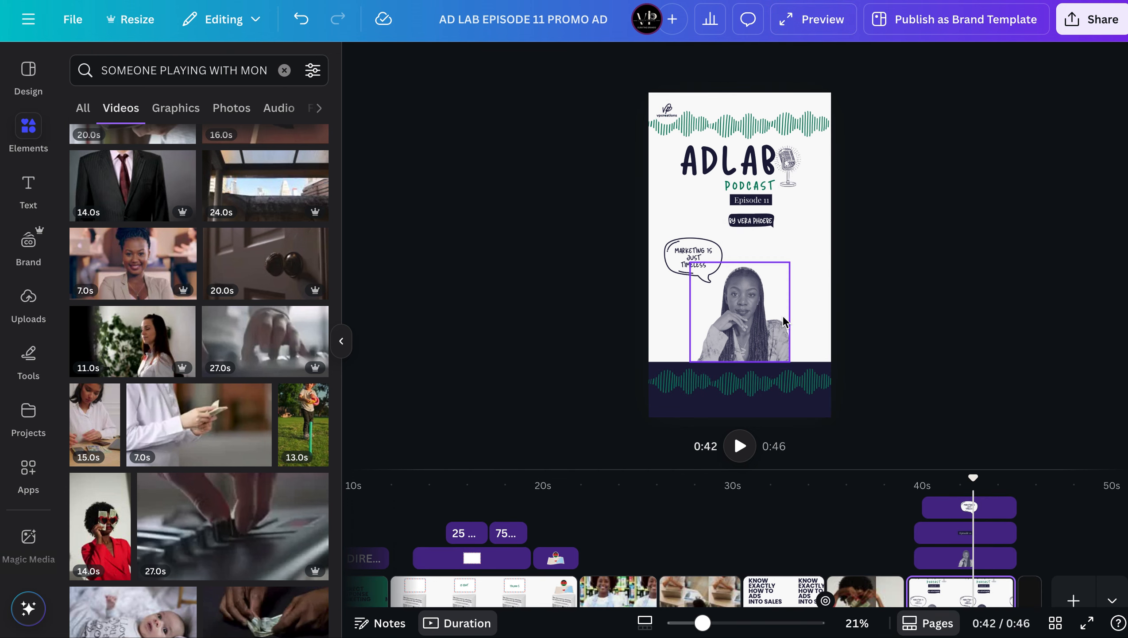
Paste the copied newspaper onto the closing page, shrunk beside the portrait, and trim its start so it shows for 2.5 seconds
right_click(783, 317)
left_click(853, 165)
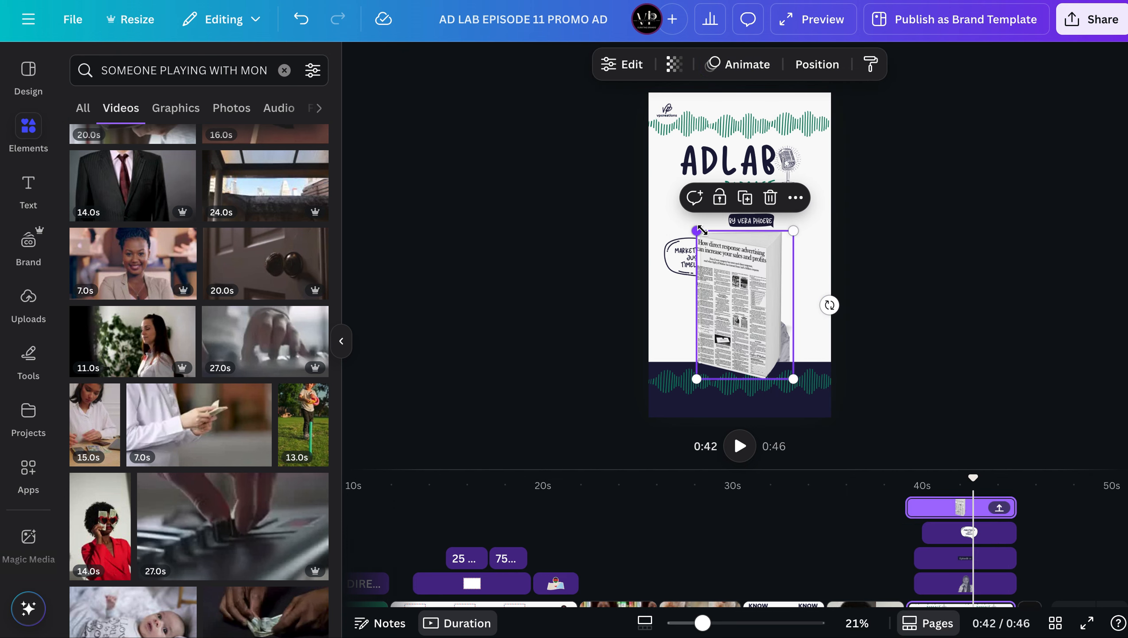
left_click_drag(698, 229, 750, 312)
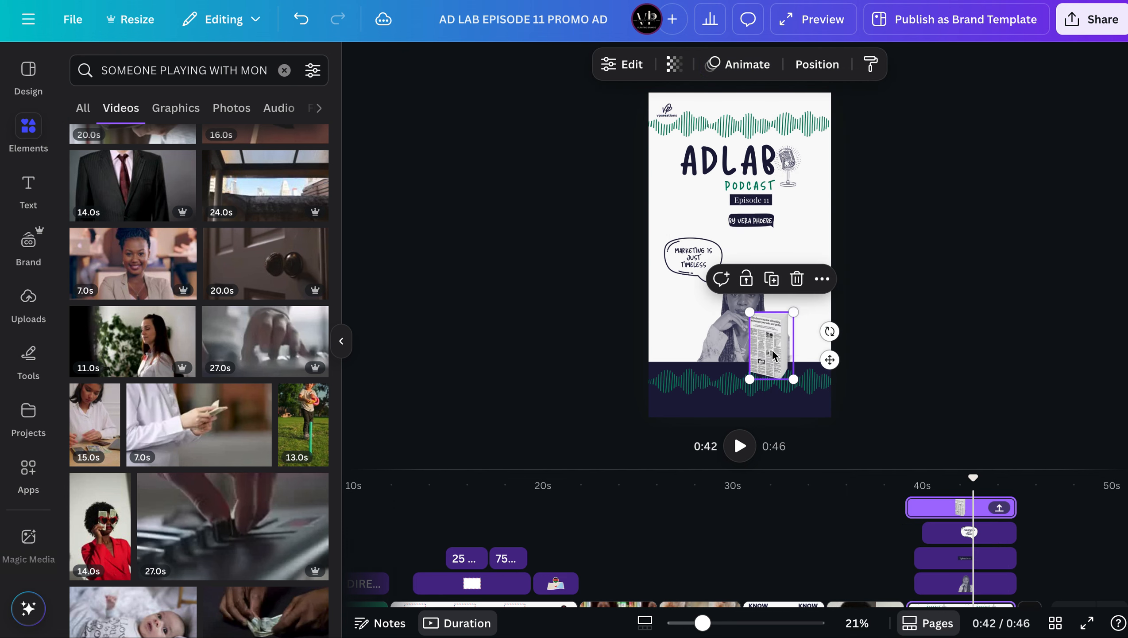
left_click_drag(774, 355, 802, 340)
left_click_drag(951, 507, 975, 515)
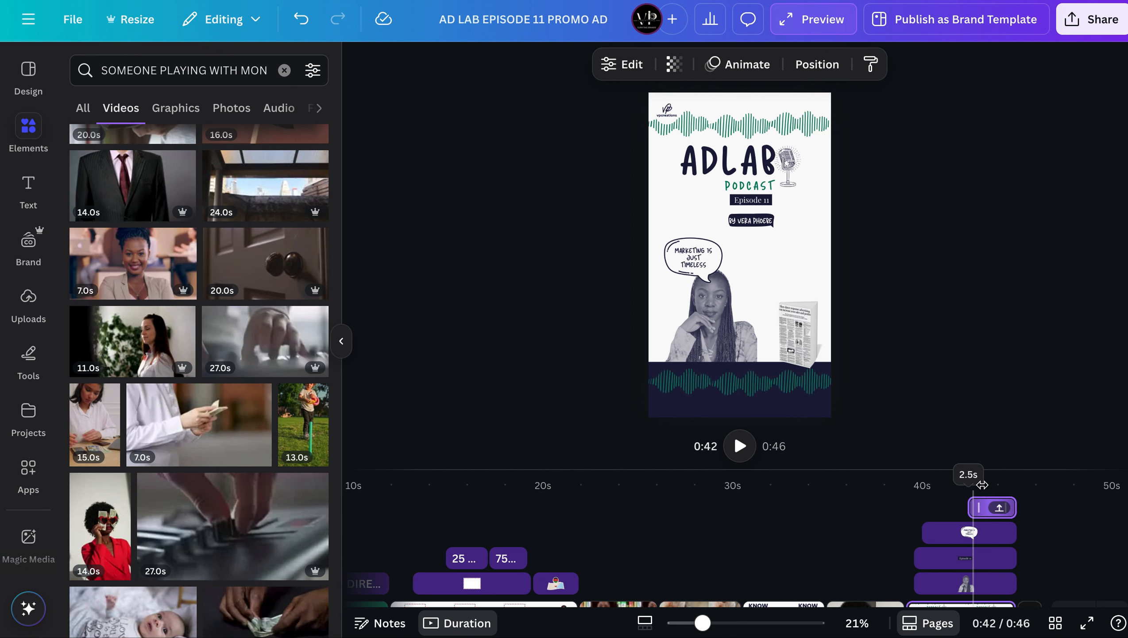
left_click(972, 508)
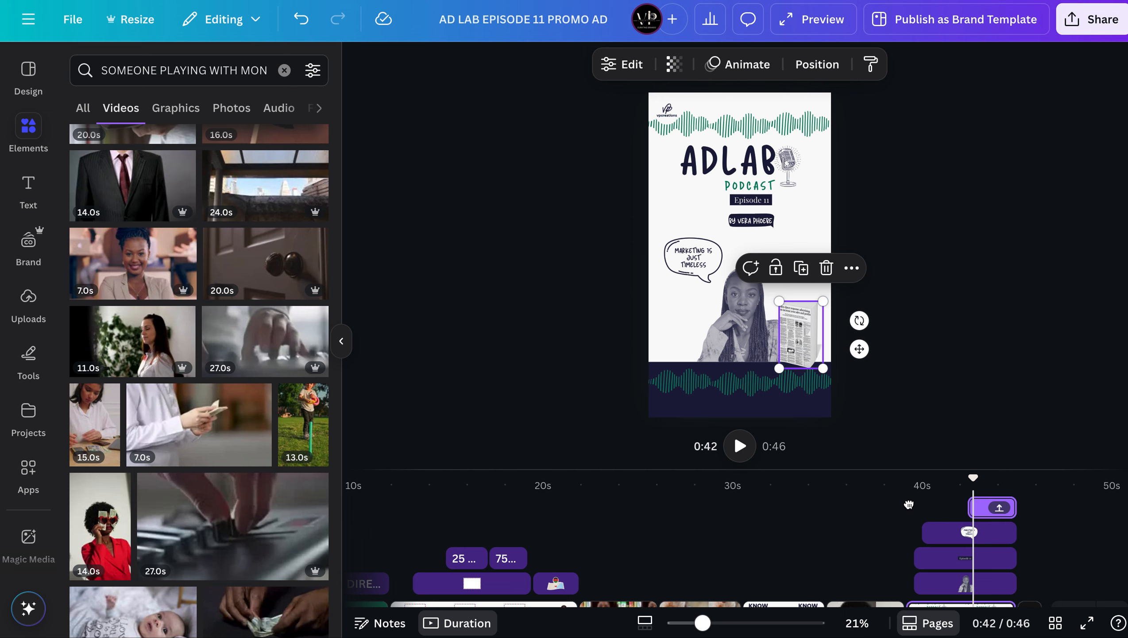
Copy the round logo from the smiling shopkeeper page and paste it onto the dollar-bill page
left_click(879, 511)
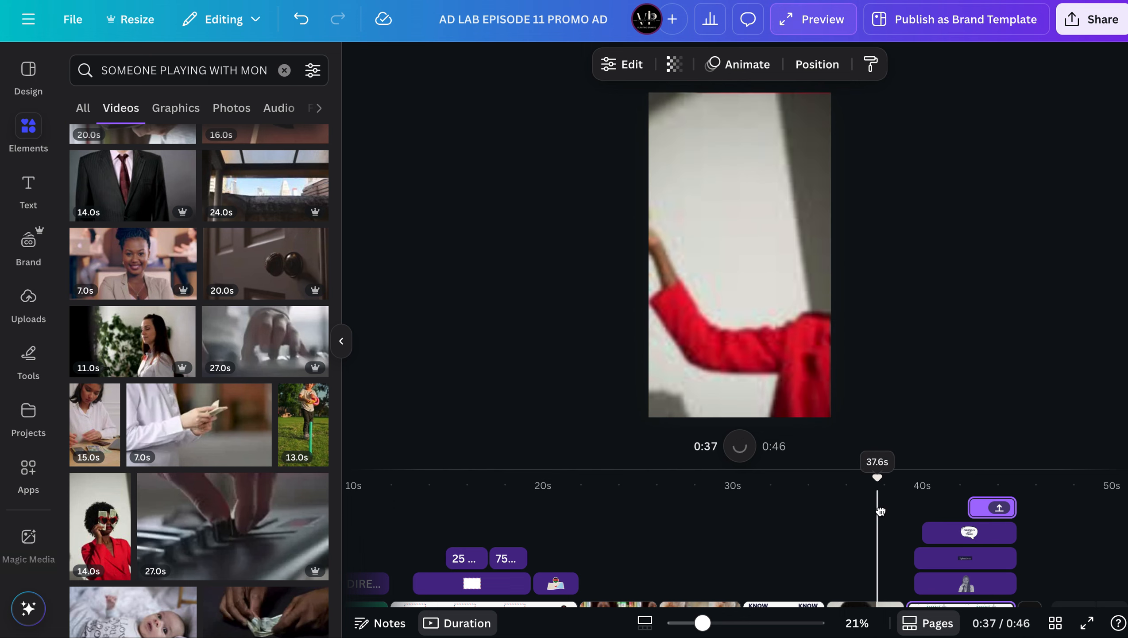
left_click(882, 511)
scroll(883, 513, "left", 3)
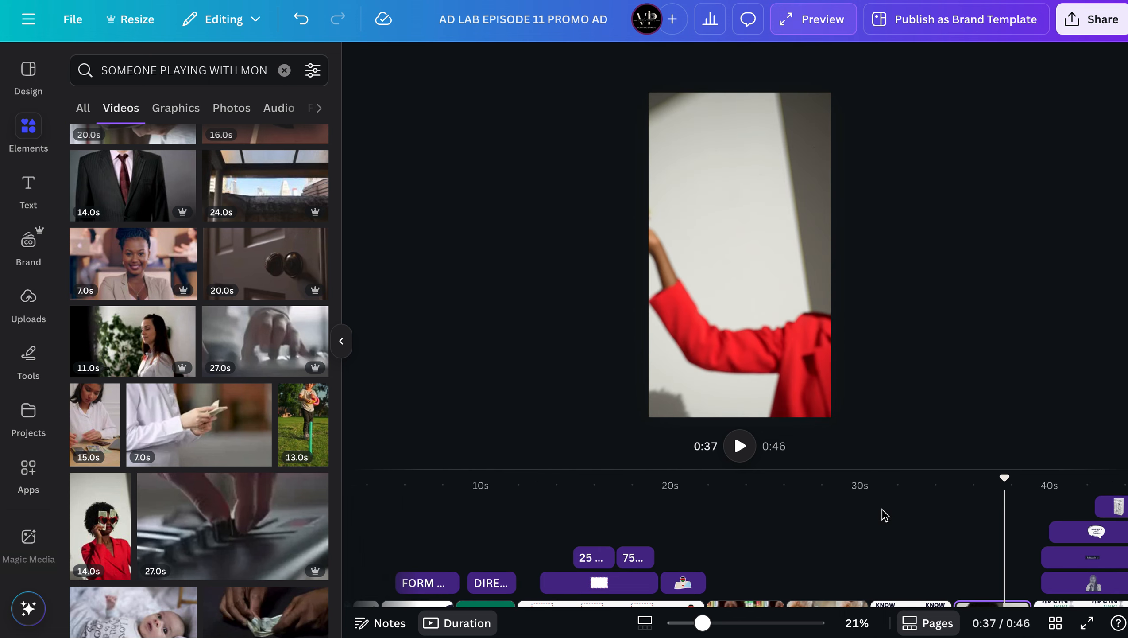
scroll(885, 515, "down", 3)
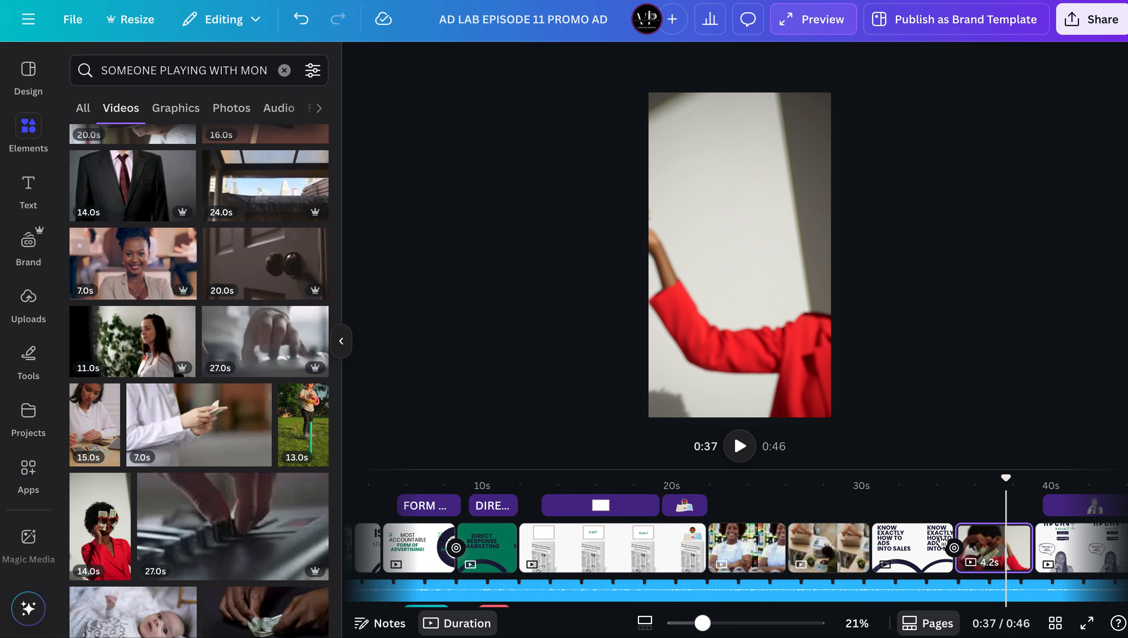
left_click(990, 549)
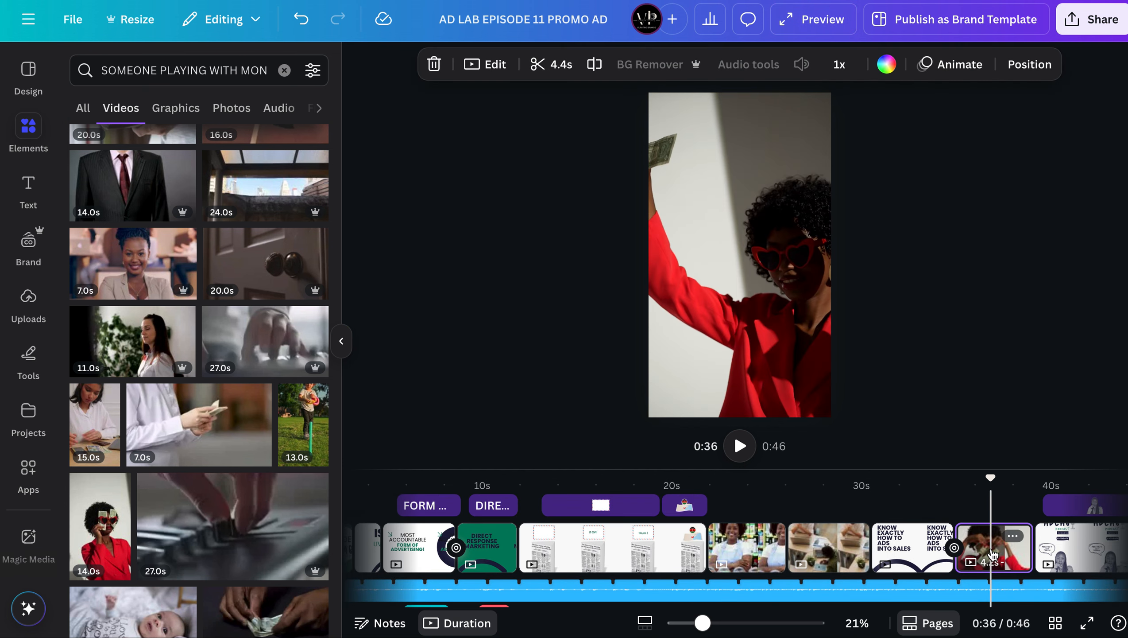
left_click(746, 548)
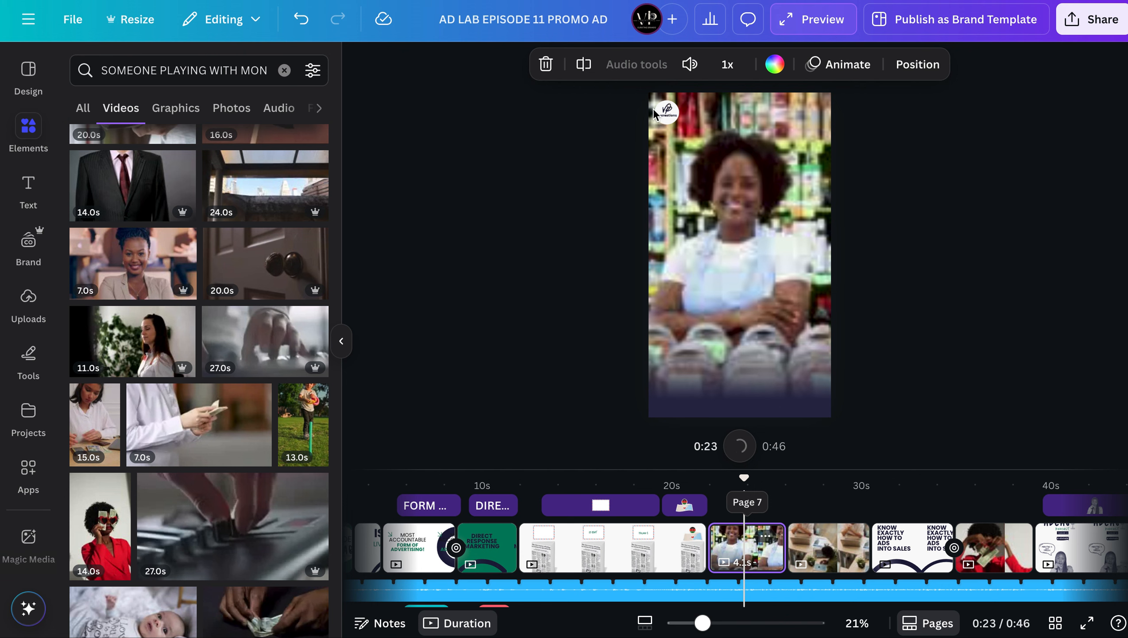
left_click(667, 113)
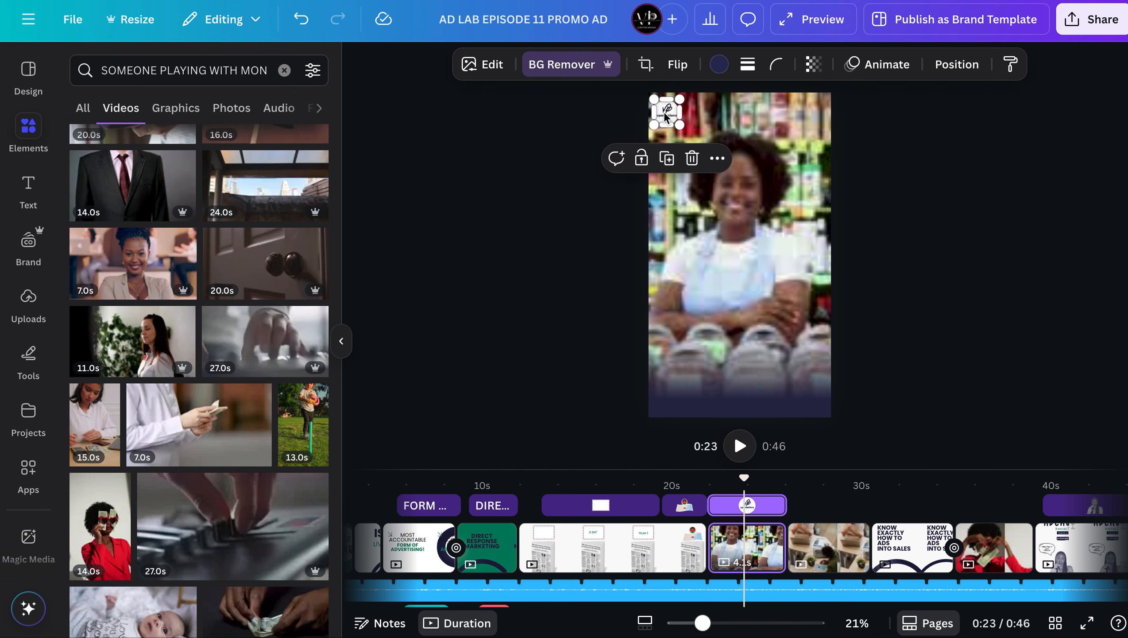
right_click(667, 113)
left_click(681, 127)
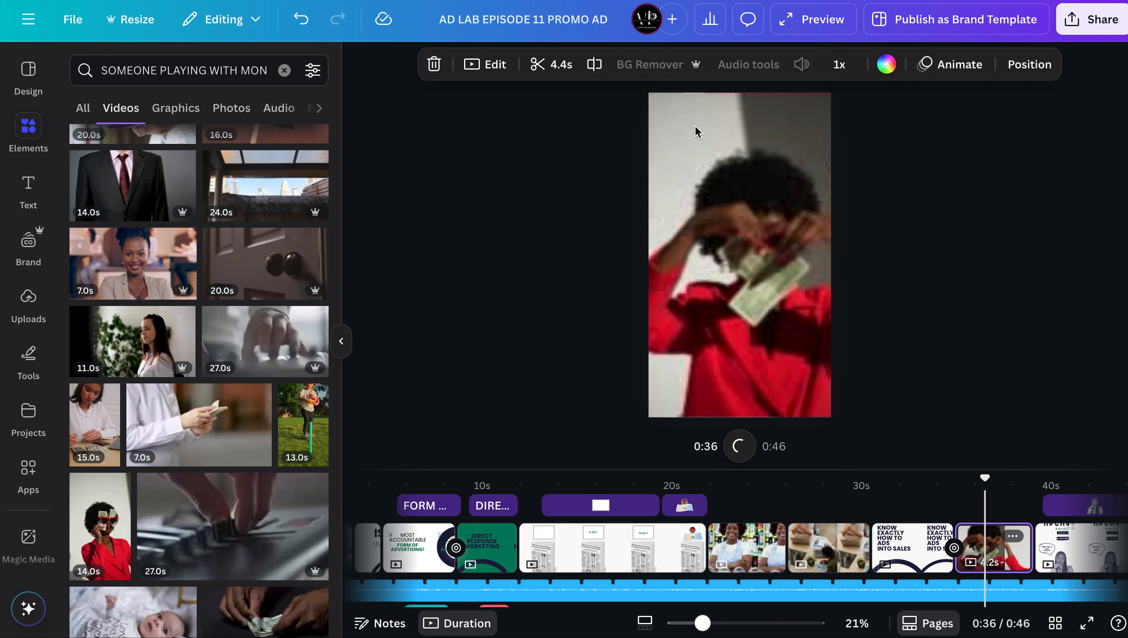
right_click(669, 116)
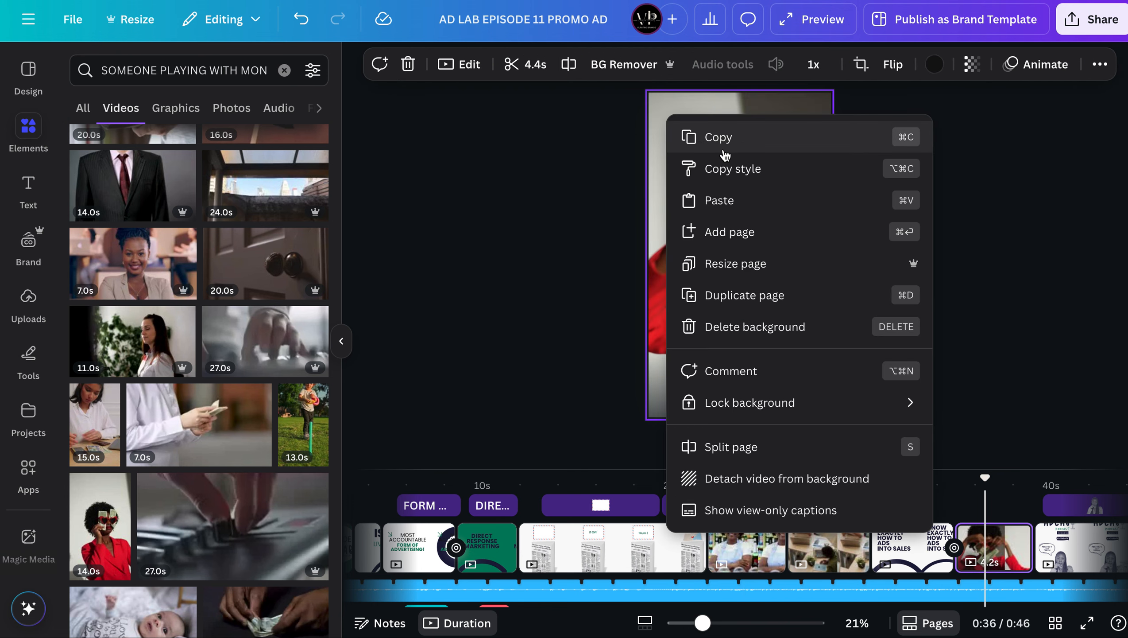
left_click(744, 202)
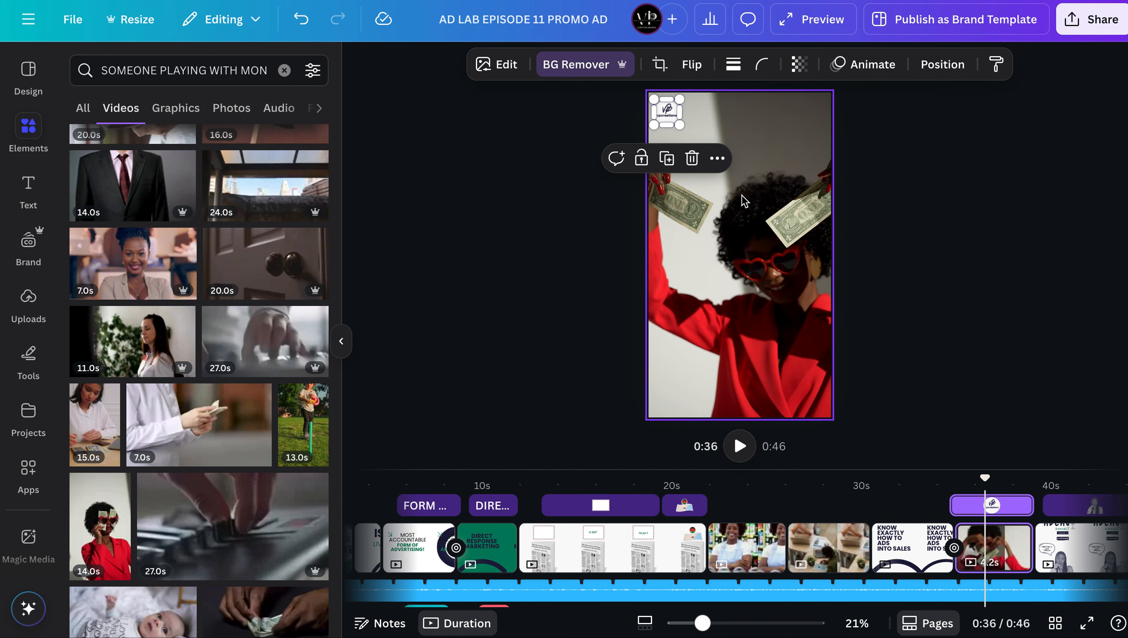
Copy the dark gradient along the shopkeeper page's lower edge and paste it onto the dollar-bill page
left_click(741, 550)
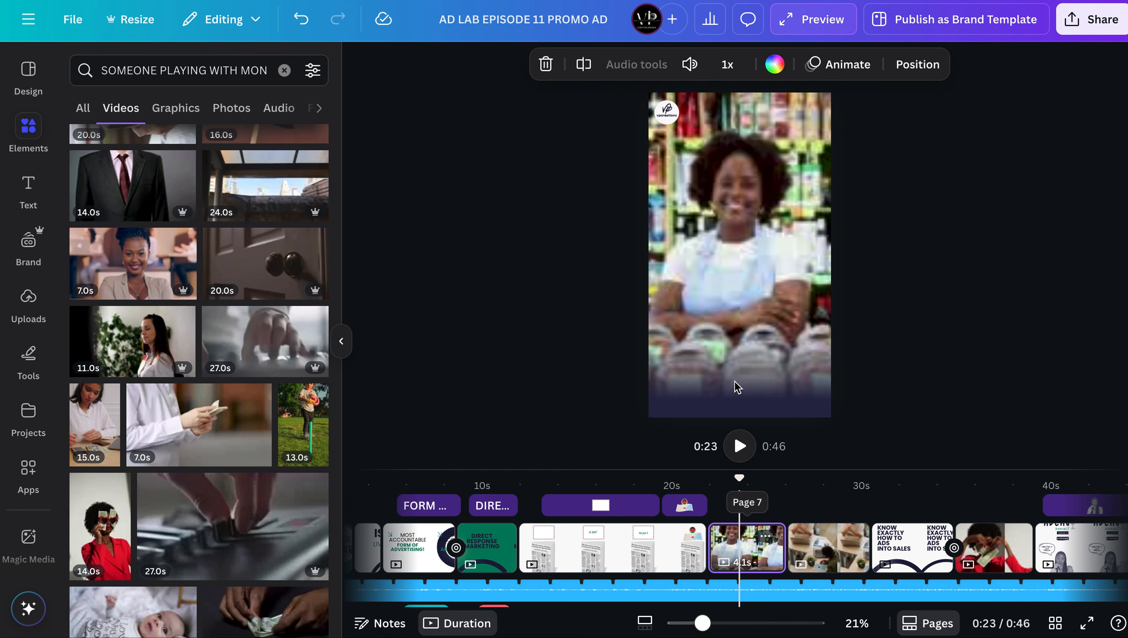
left_click(737, 388)
right_click(737, 393)
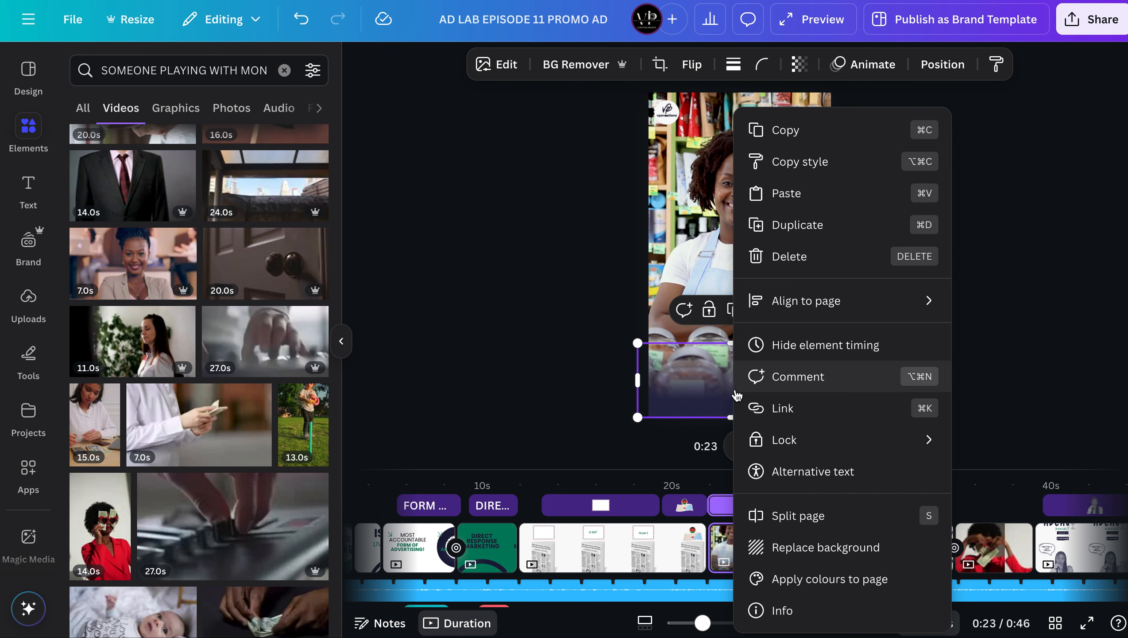
left_click(786, 130)
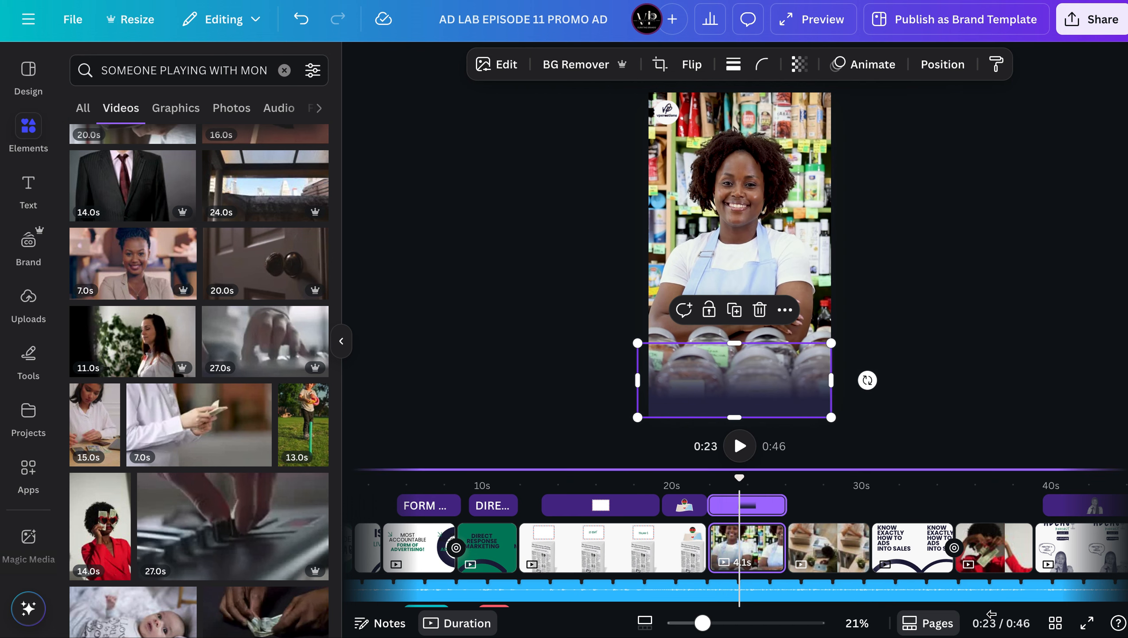
left_click(1009, 547)
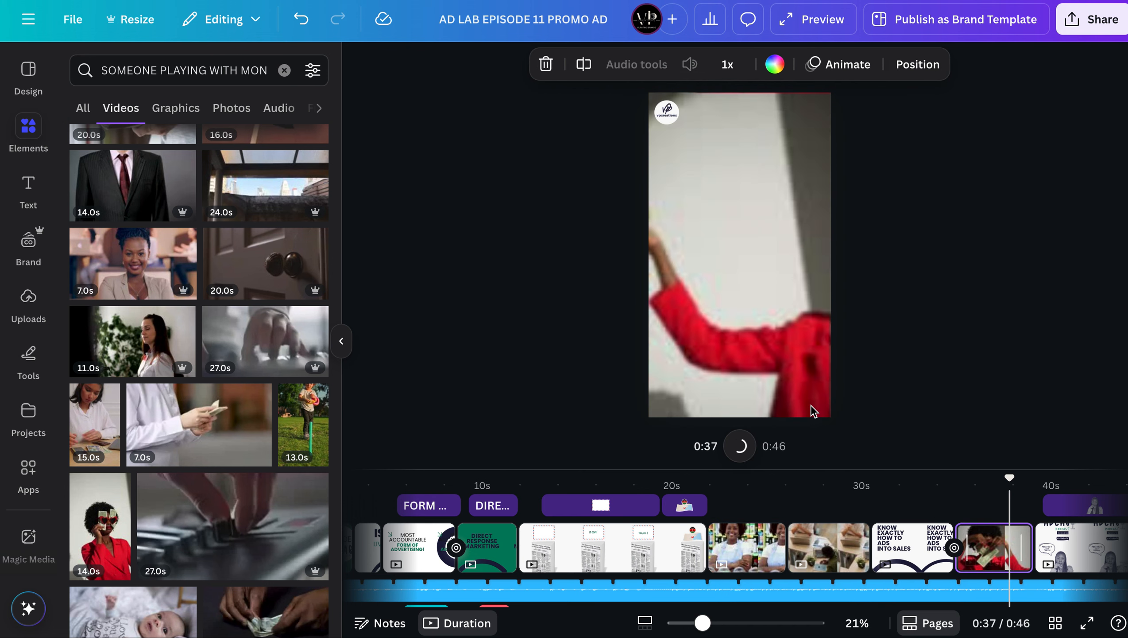
right_click(744, 370)
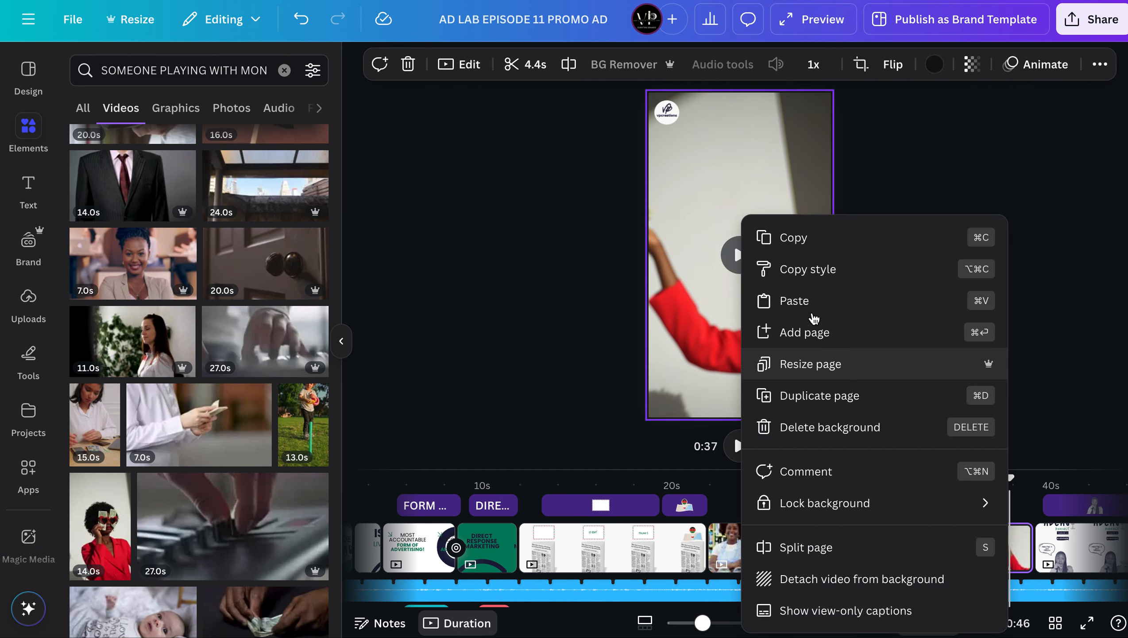
left_click(785, 300)
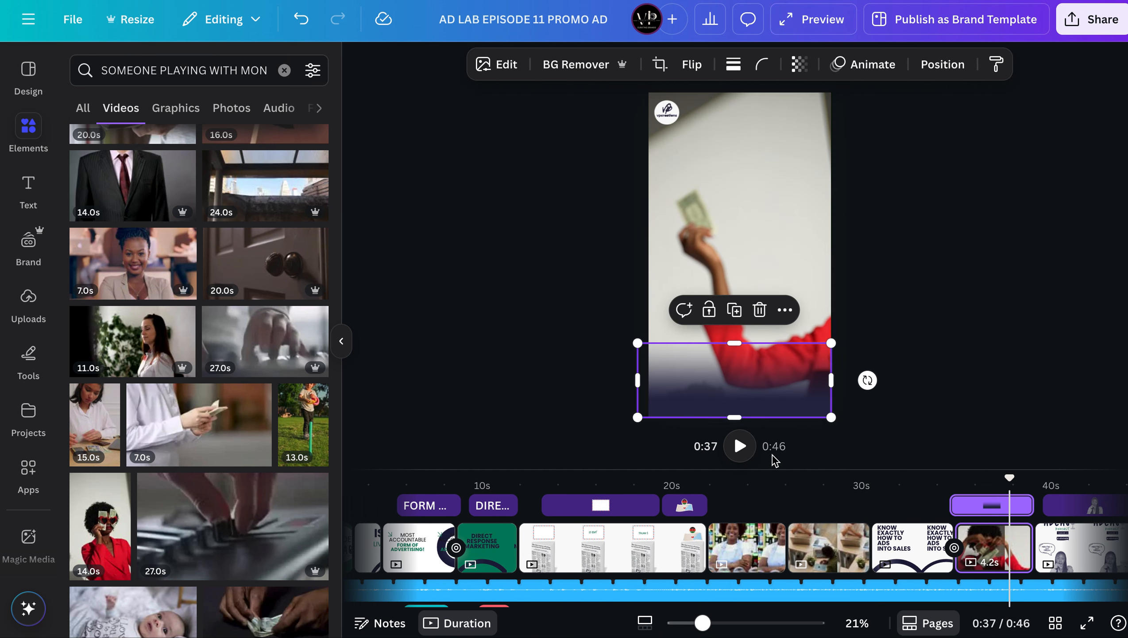
Collapse the elements library and play the whole promo from 0:00 to the end to review it
scroll(623, 515, "left", 3)
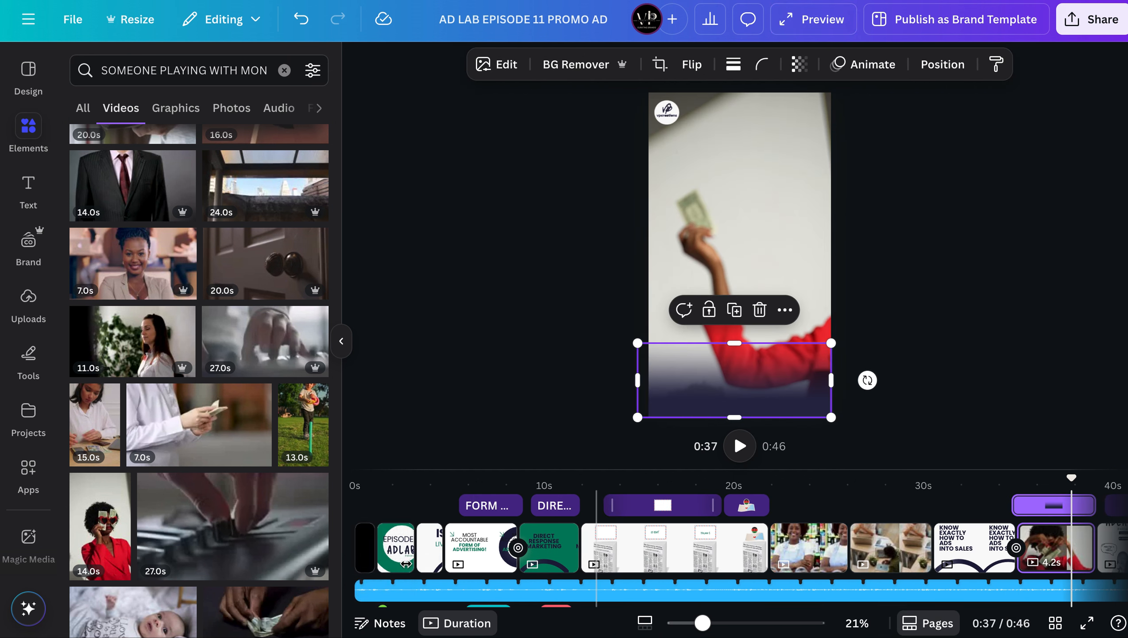
left_click(342, 341)
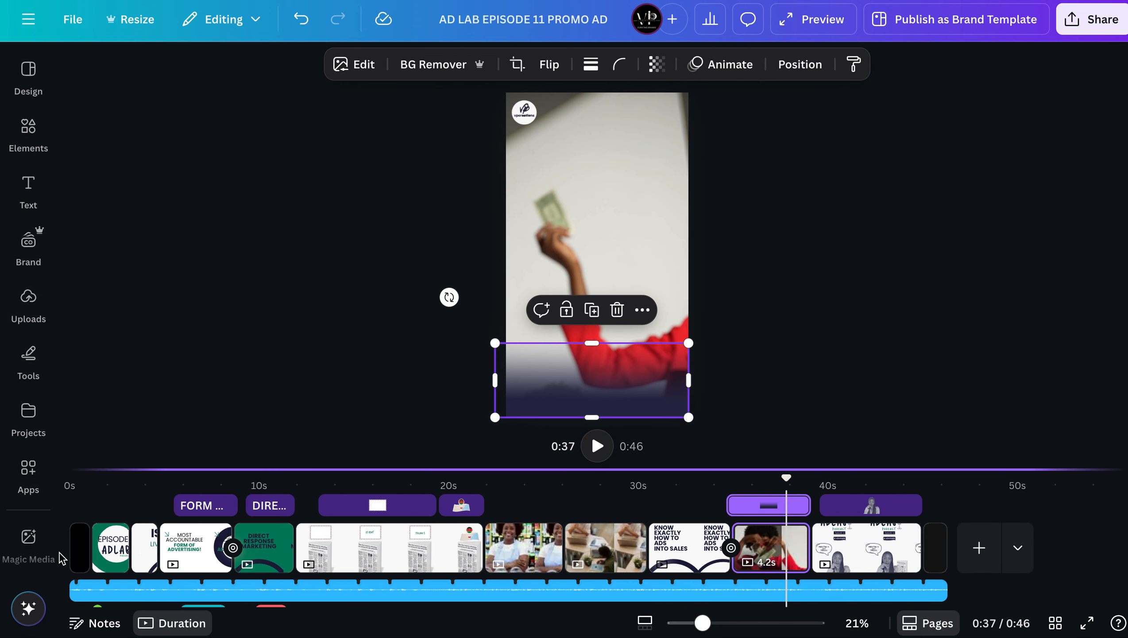
left_click(82, 544)
left_click(82, 485)
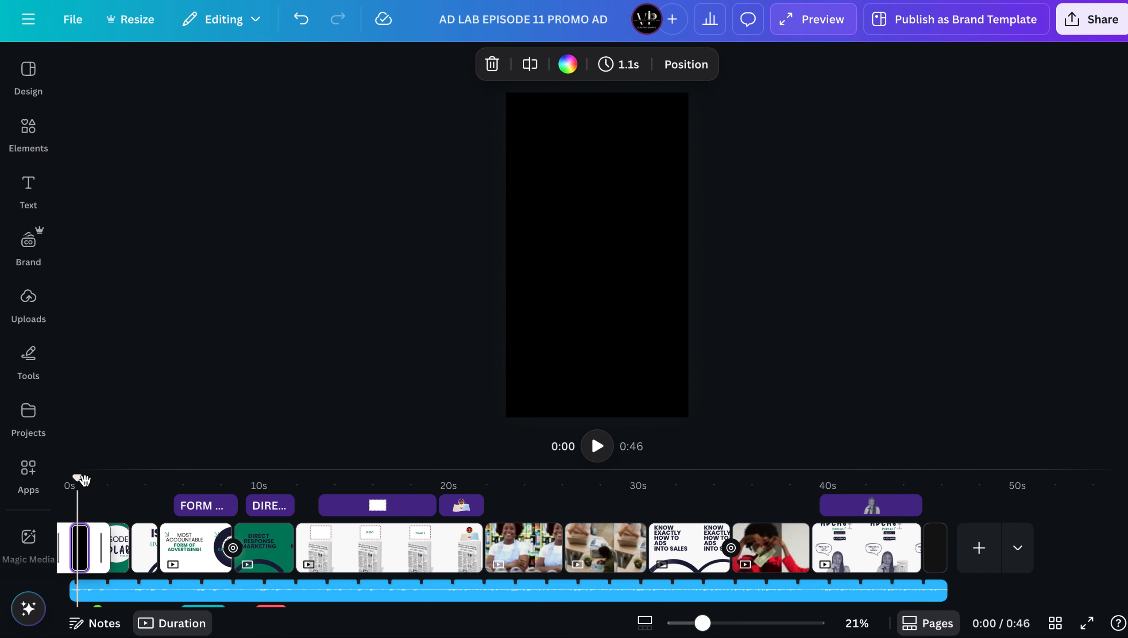
left_click_drag(79, 480, 69, 479)
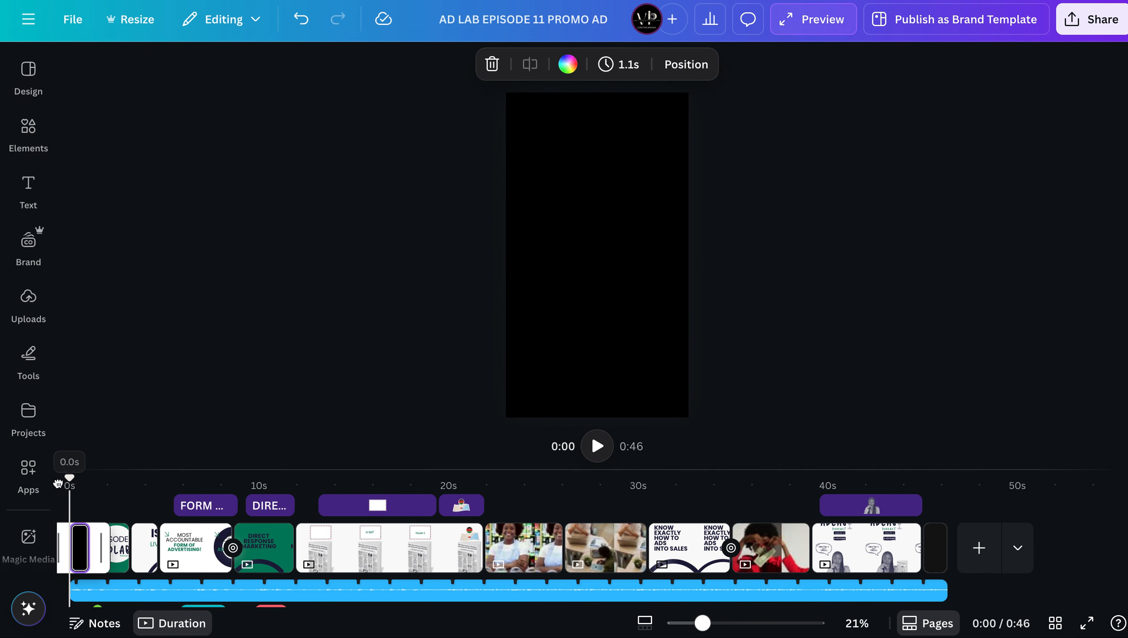
left_click(605, 453)
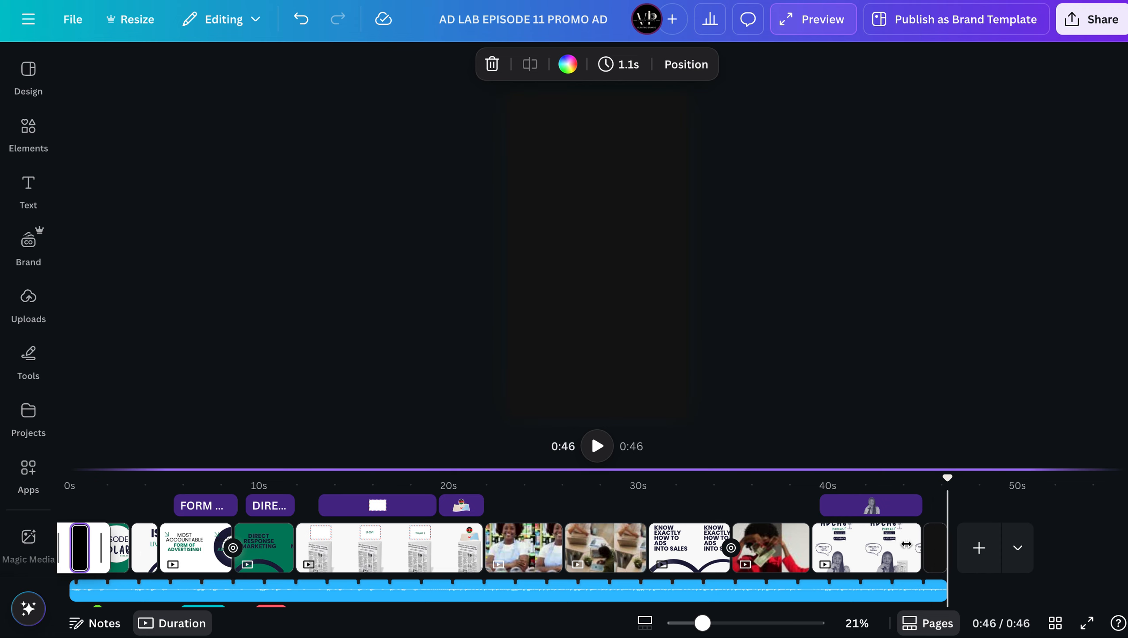
Move the newspaper mockup on the closing page closer to the portrait so it slightly overlaps her
left_click(893, 549)
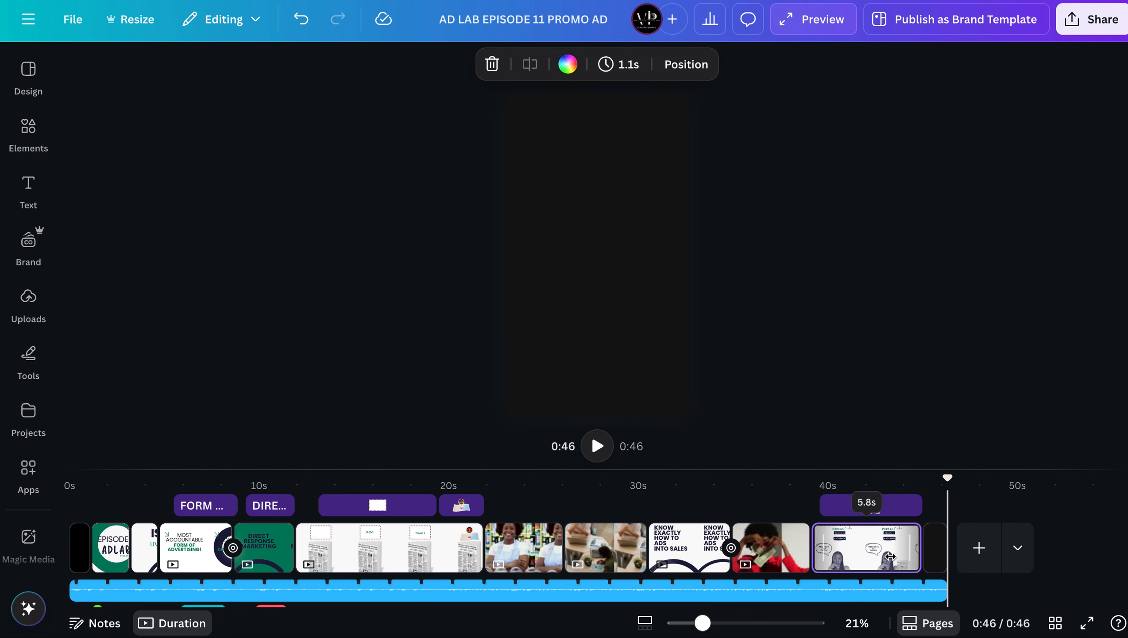
left_click(882, 556)
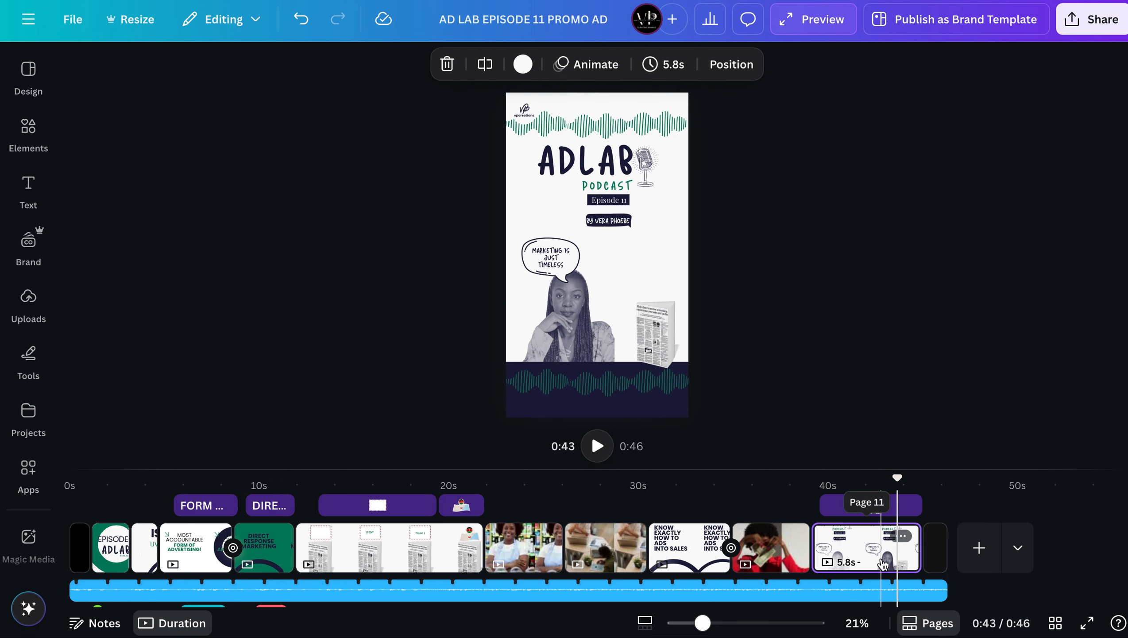
left_click(652, 334)
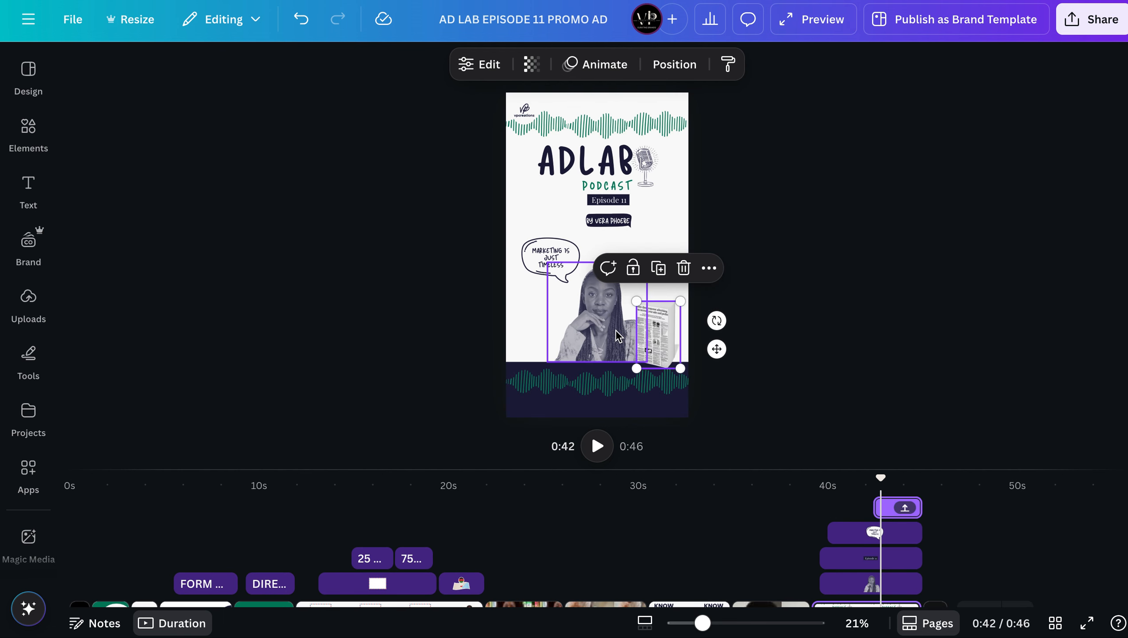
left_click_drag(656, 337, 633, 337)
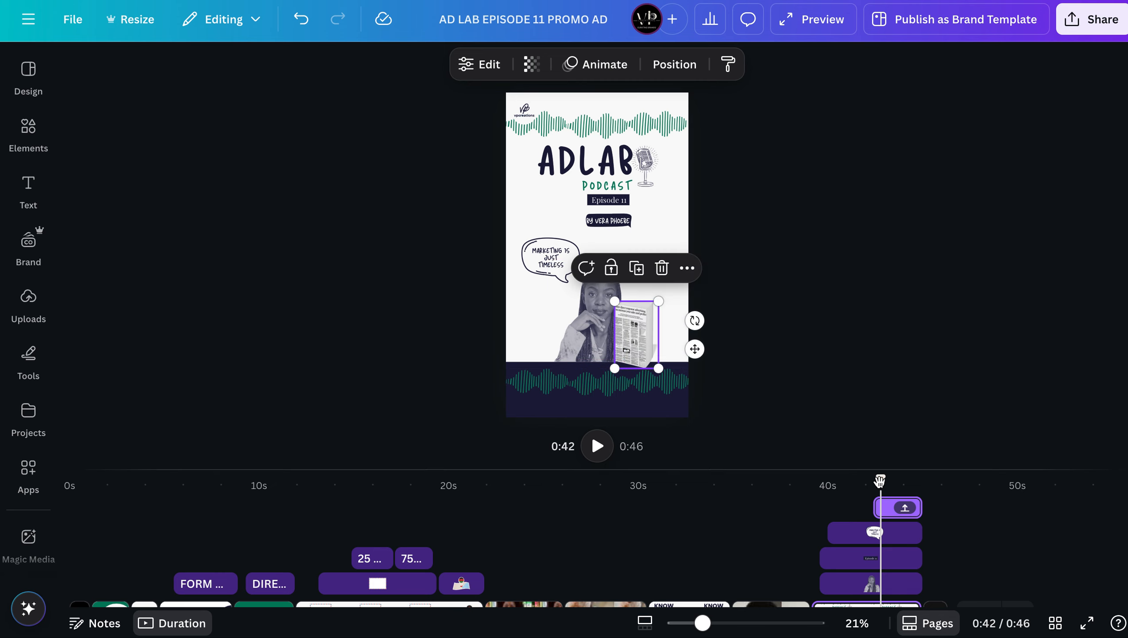
Replay the closing page from 0:41 to check the newspaper mockup beside the portrait
left_click_drag(880, 480, 855, 481)
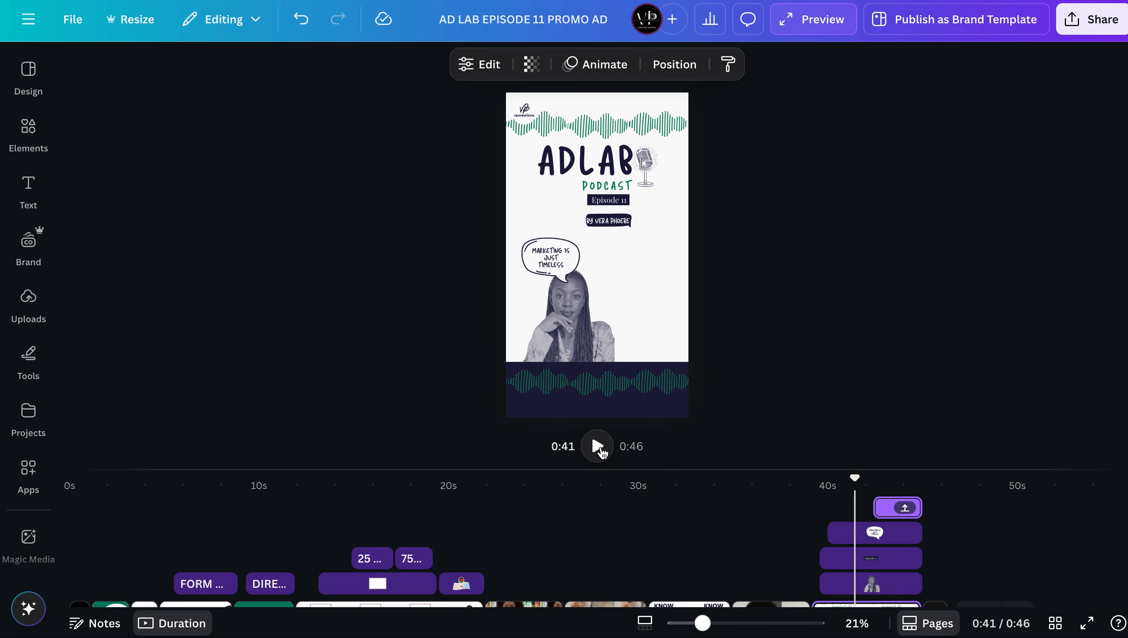
left_click(598, 446)
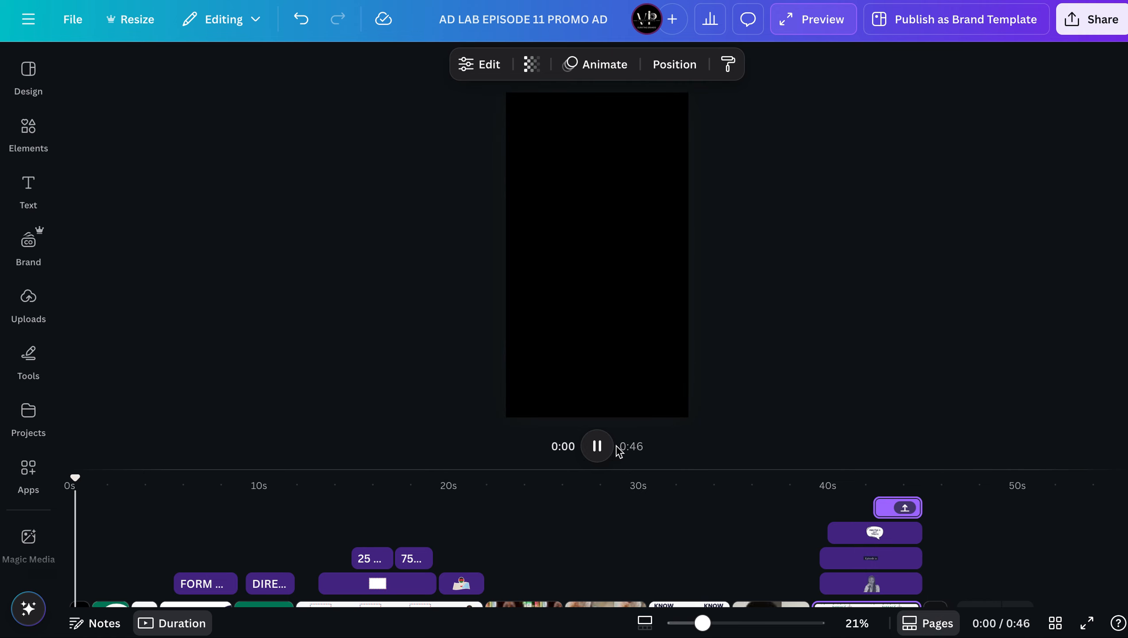
left_click(601, 452)
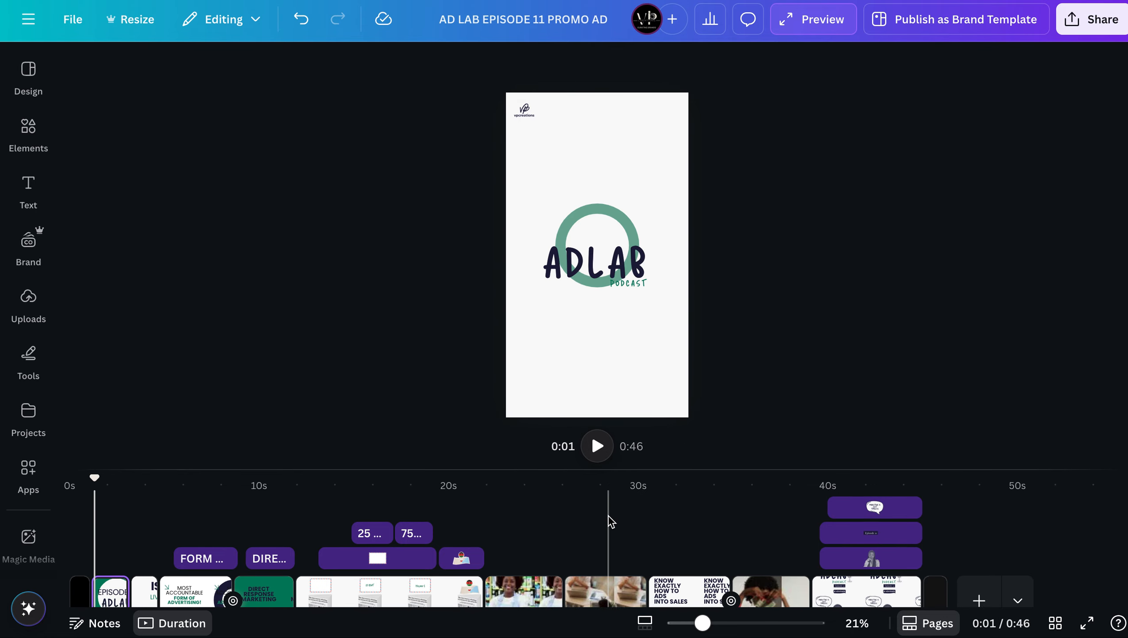
Review the timeline's layers and audio tracks, and set the playhead to 0:34 at the start of the dollar-bill page
scroll(610, 517, "down", 2)
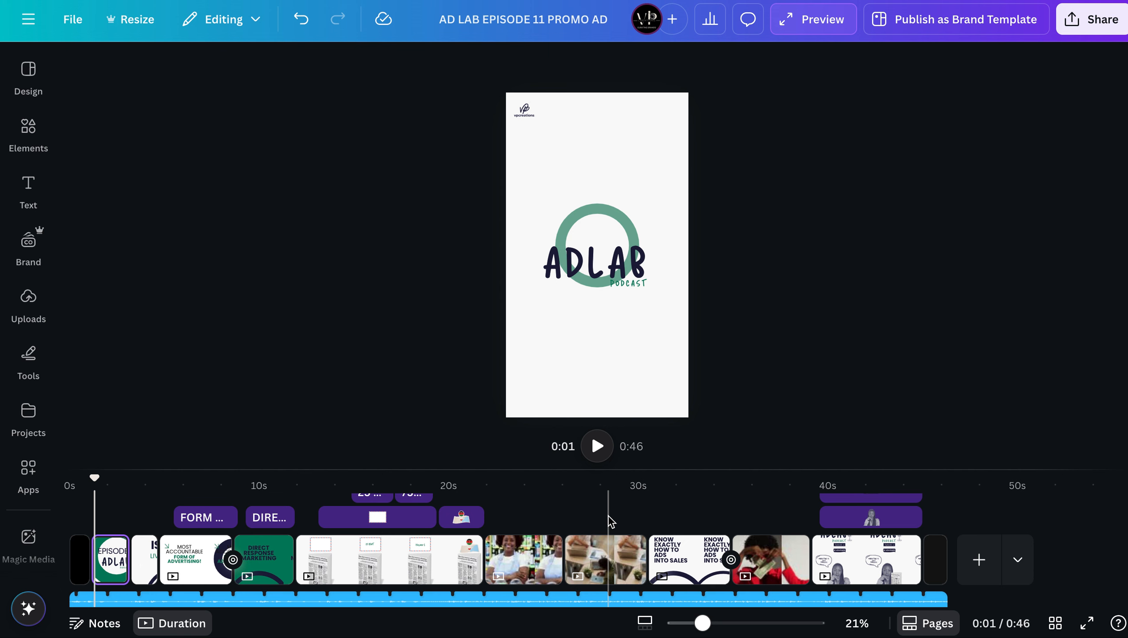
scroll(610, 520, "down", 3)
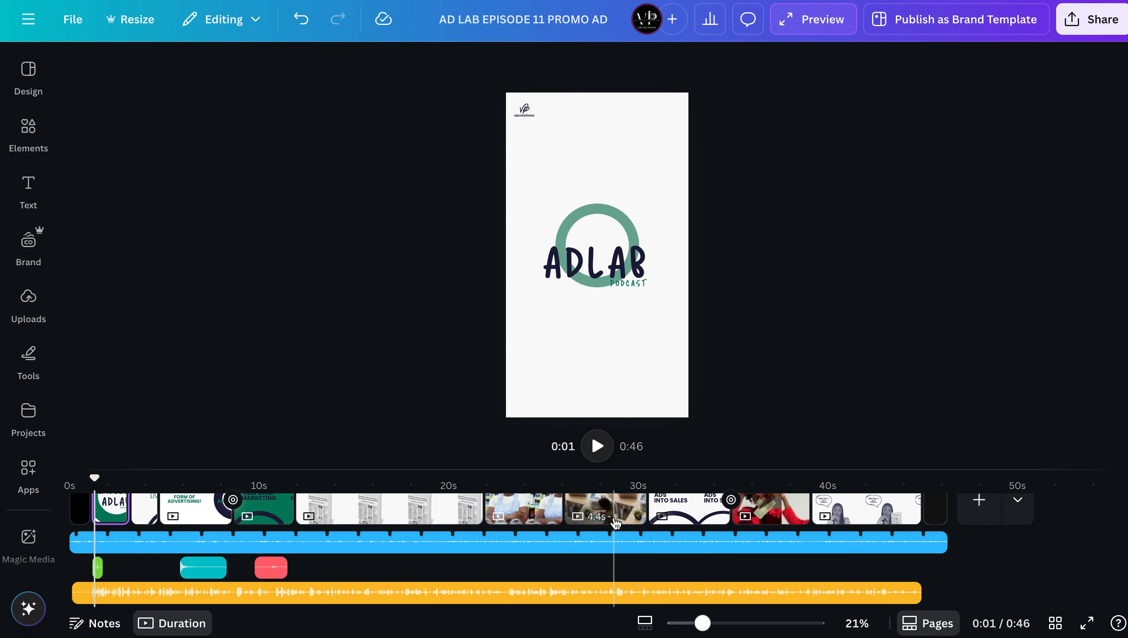
scroll(417, 549, "up", 3)
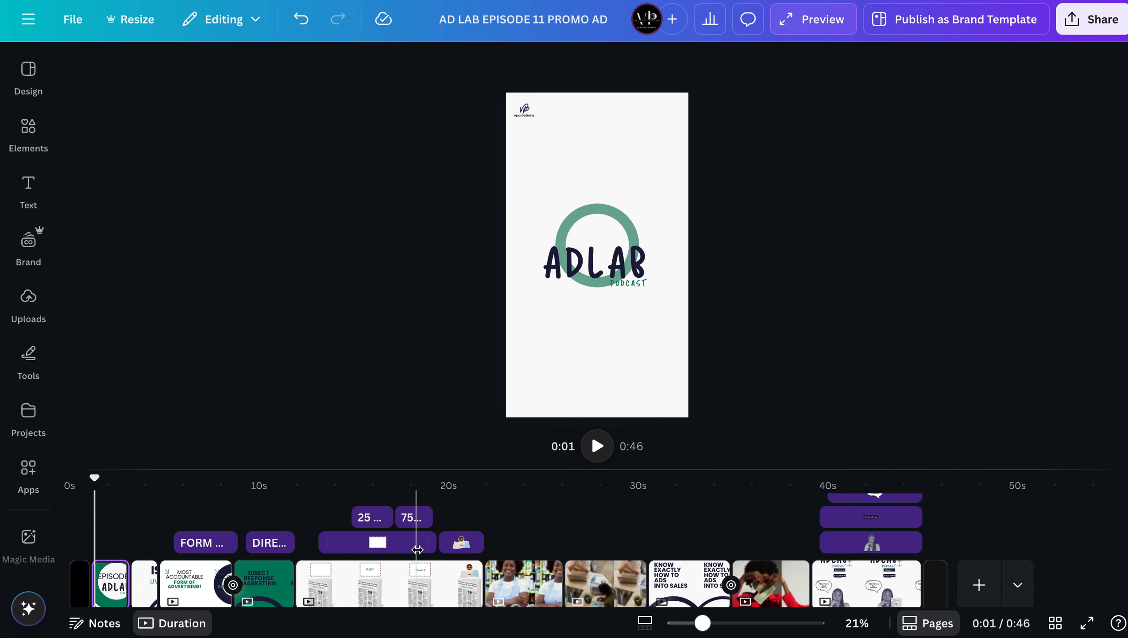
scroll(417, 549, "down", 3)
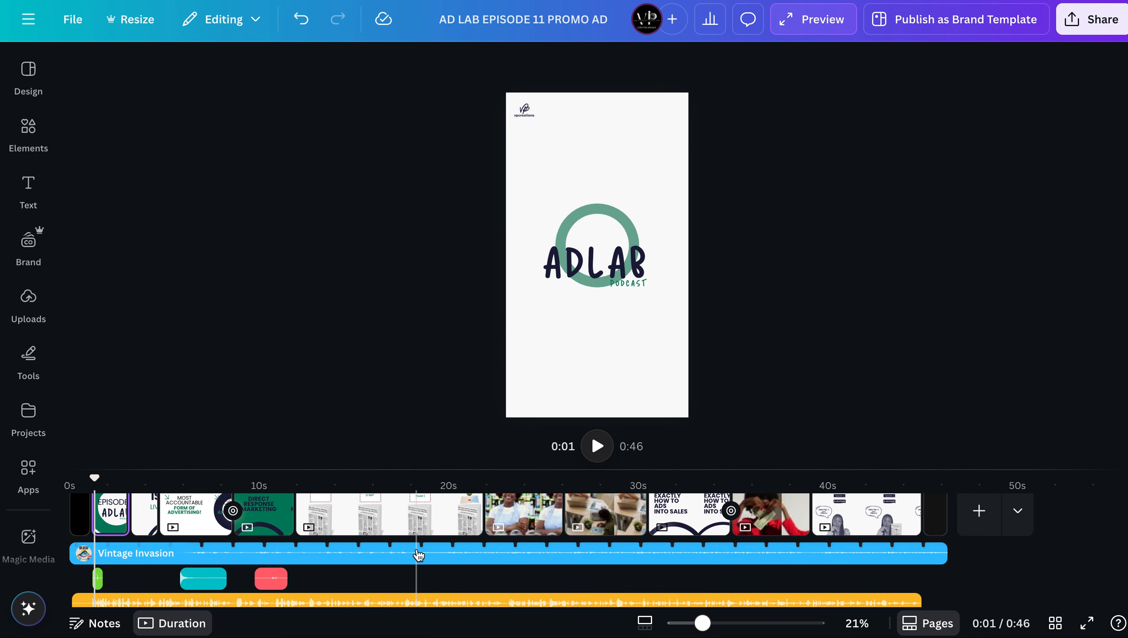
scroll(418, 553, "down", 1)
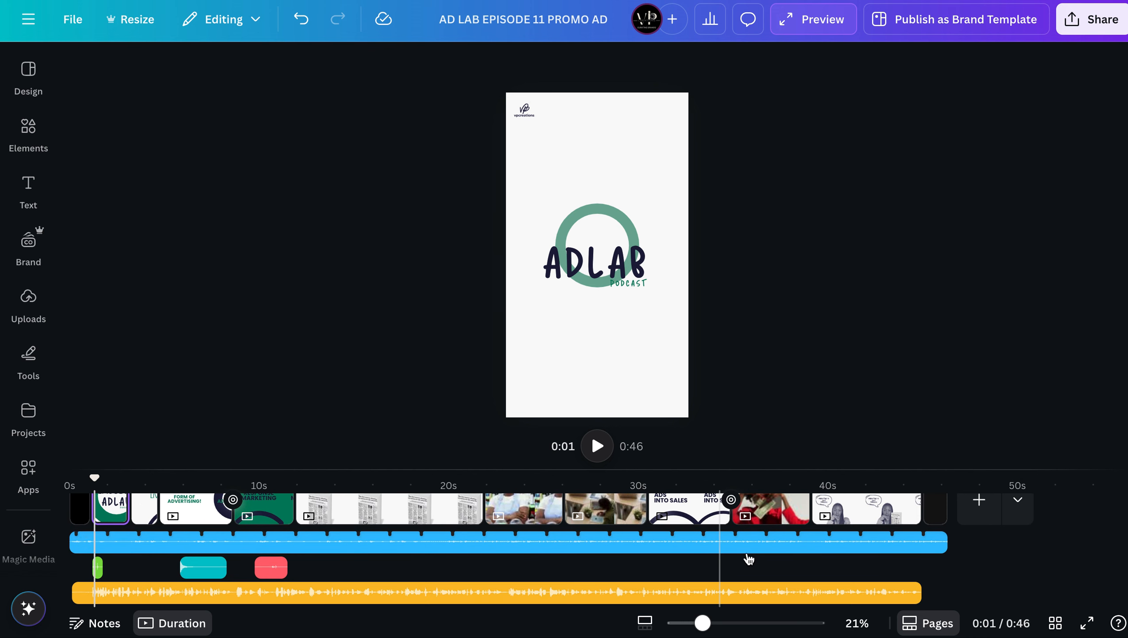
left_click(734, 564)
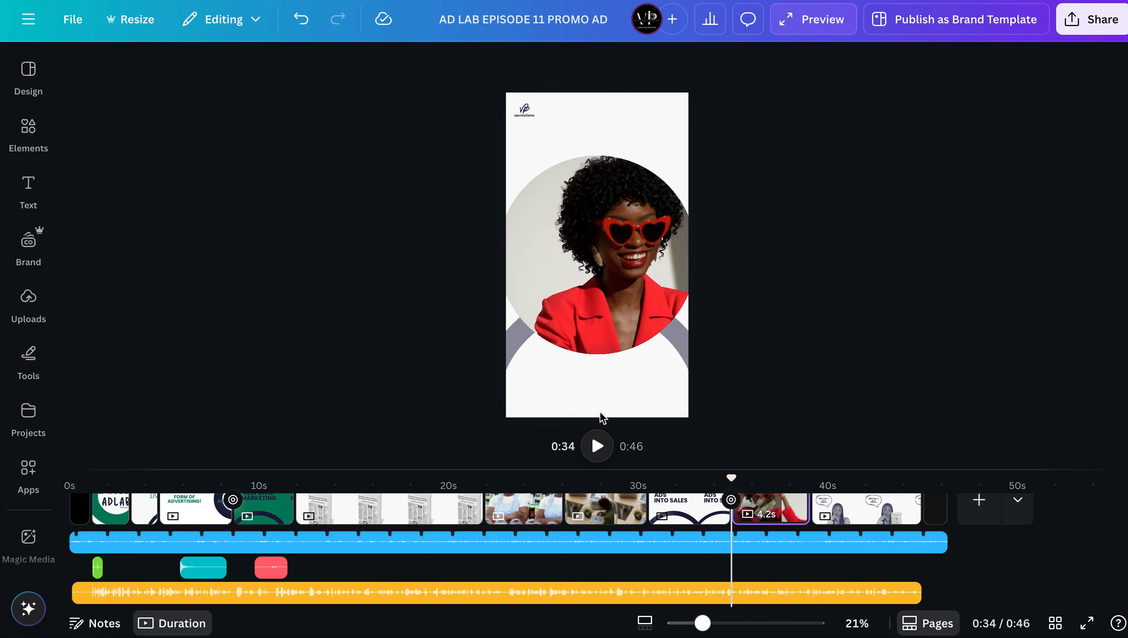
Search the elements library for KACHING and limit the results to audio
left_click(30, 130)
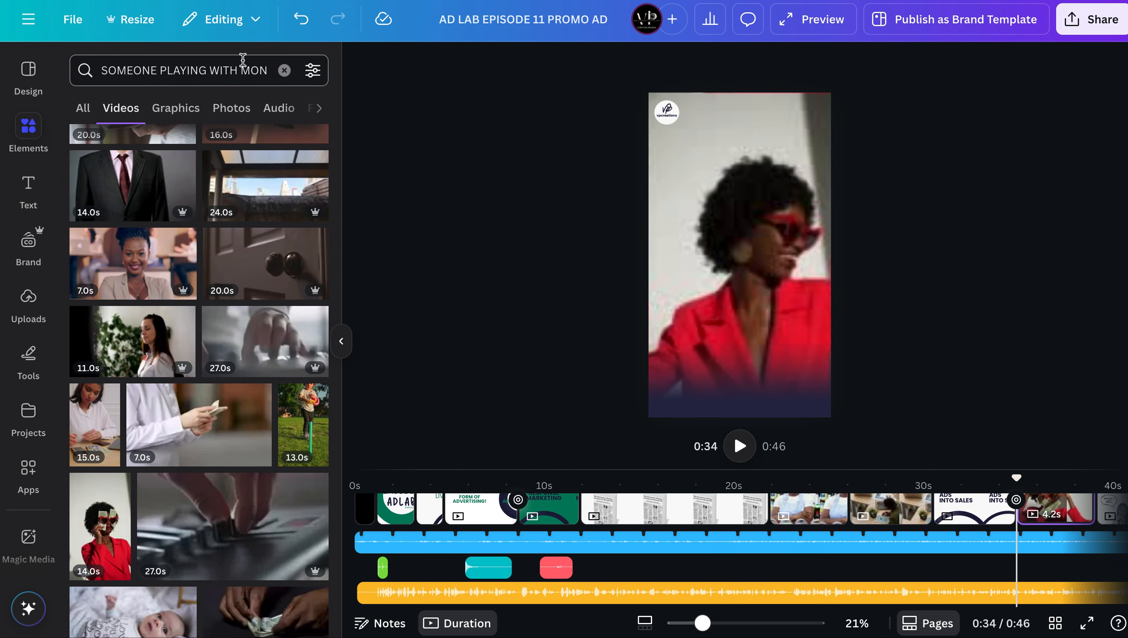
left_click(284, 70)
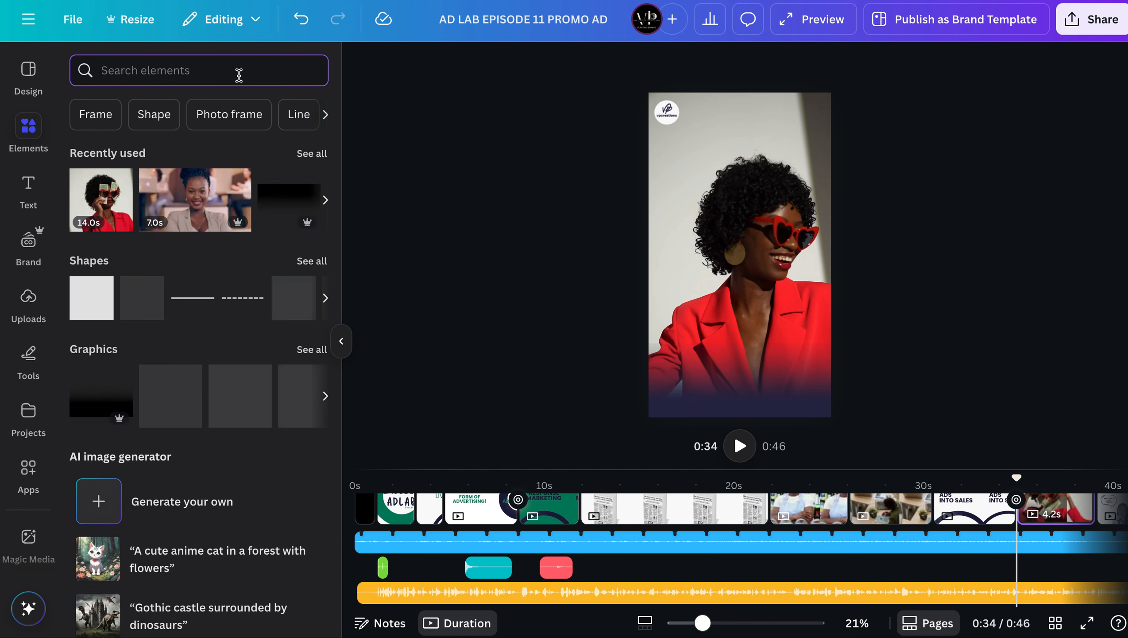
type("KACHI")
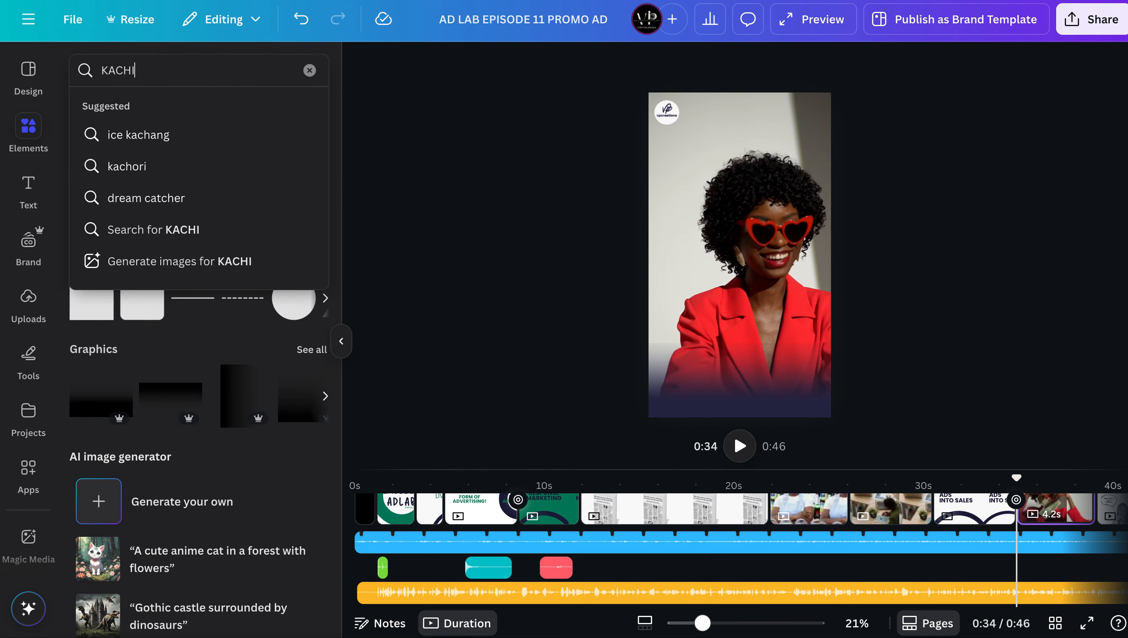
type("NG")
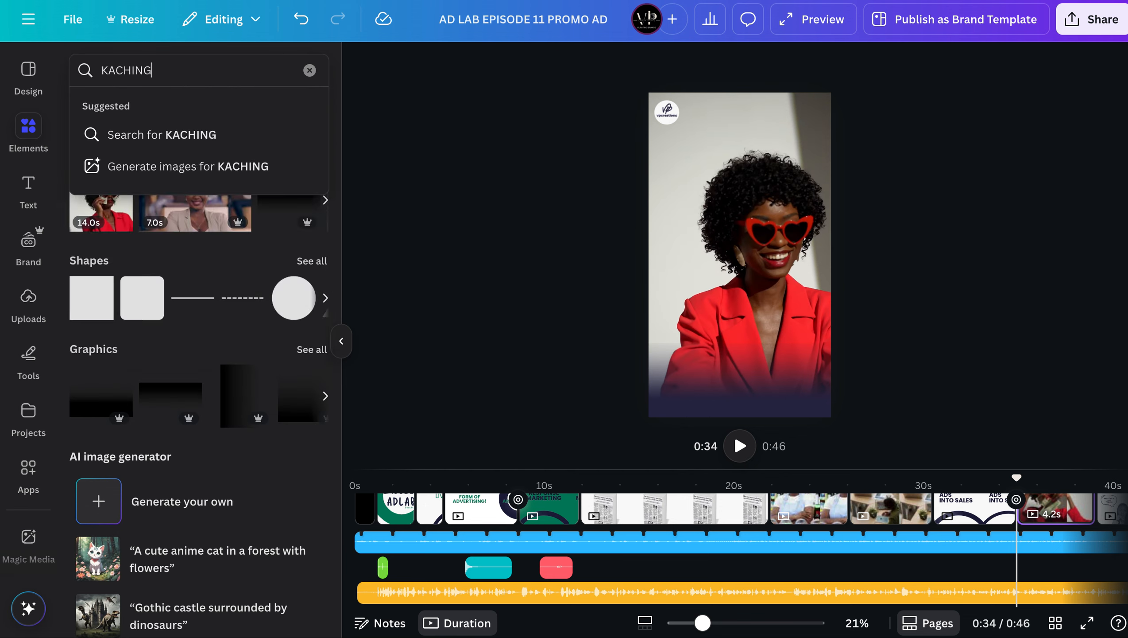
key("Return")
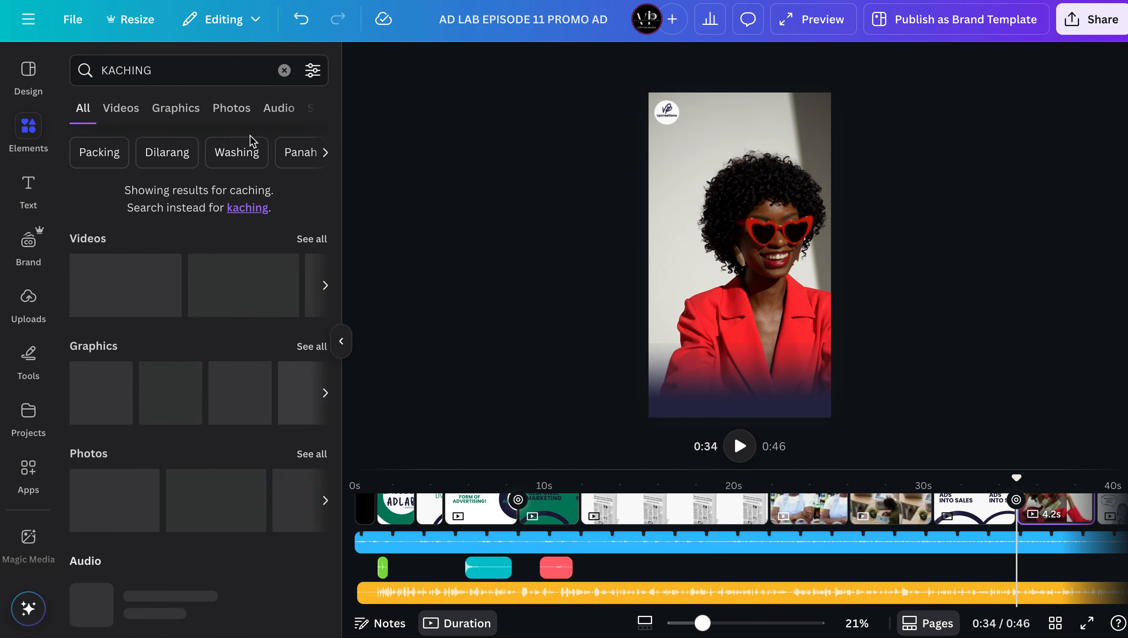
left_click(270, 110)
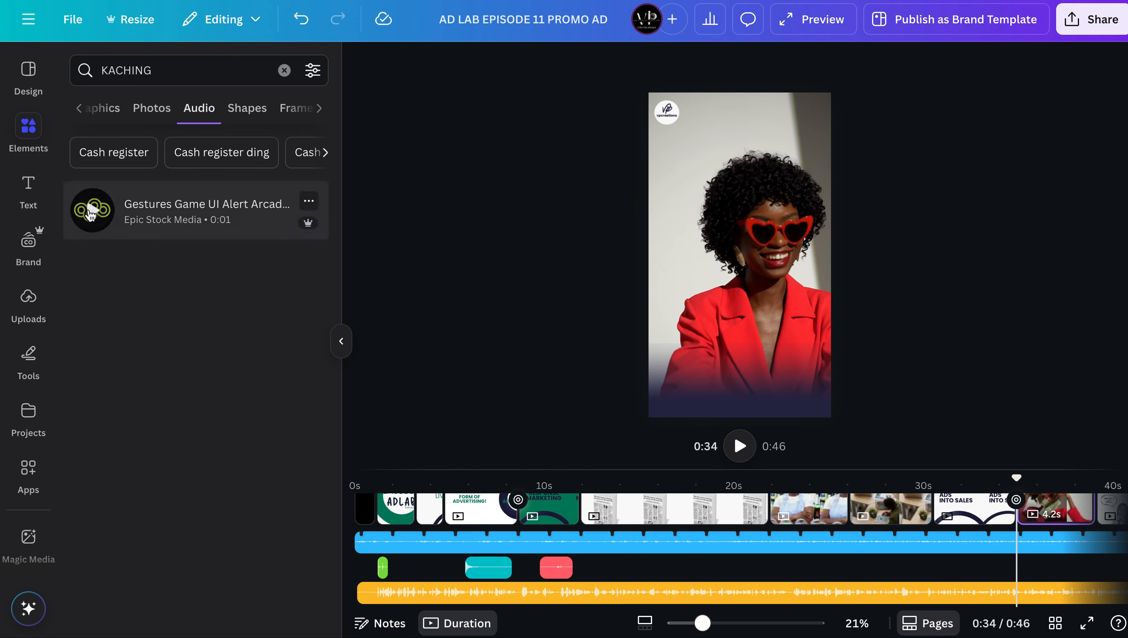
Preview the Gestures Game UI Alert Arcade sound and add it to the audio track under the dollar-bill page at about 0:37
left_click(92, 213)
left_click_drag(929, 389, 1064, 536)
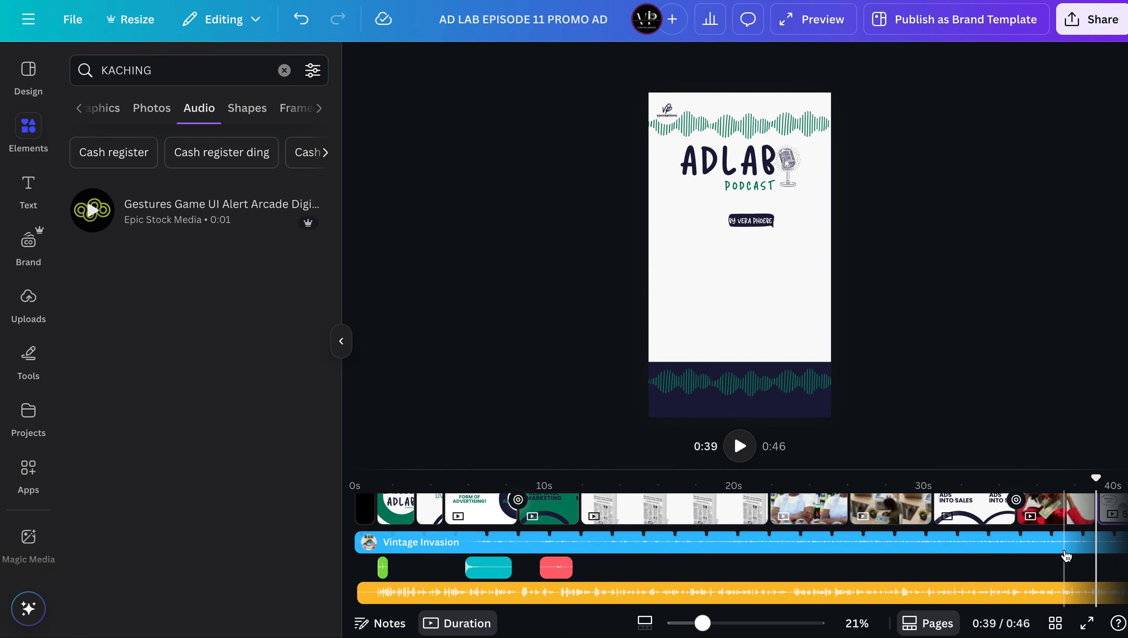
scroll(1066, 555, "right", 5)
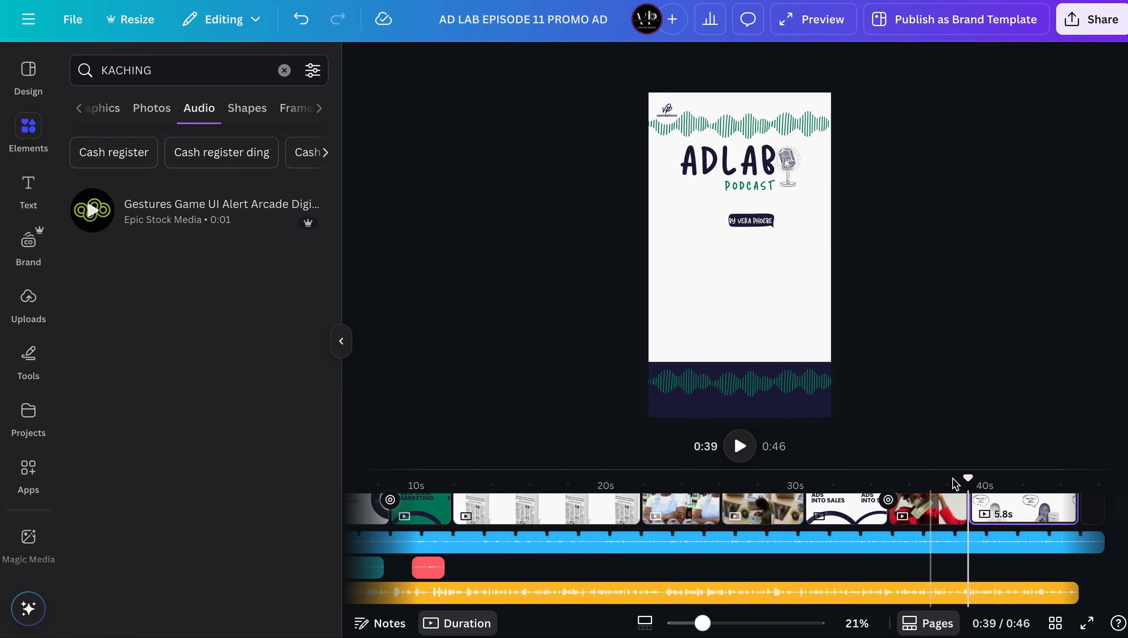
left_click_drag(968, 479, 926, 479)
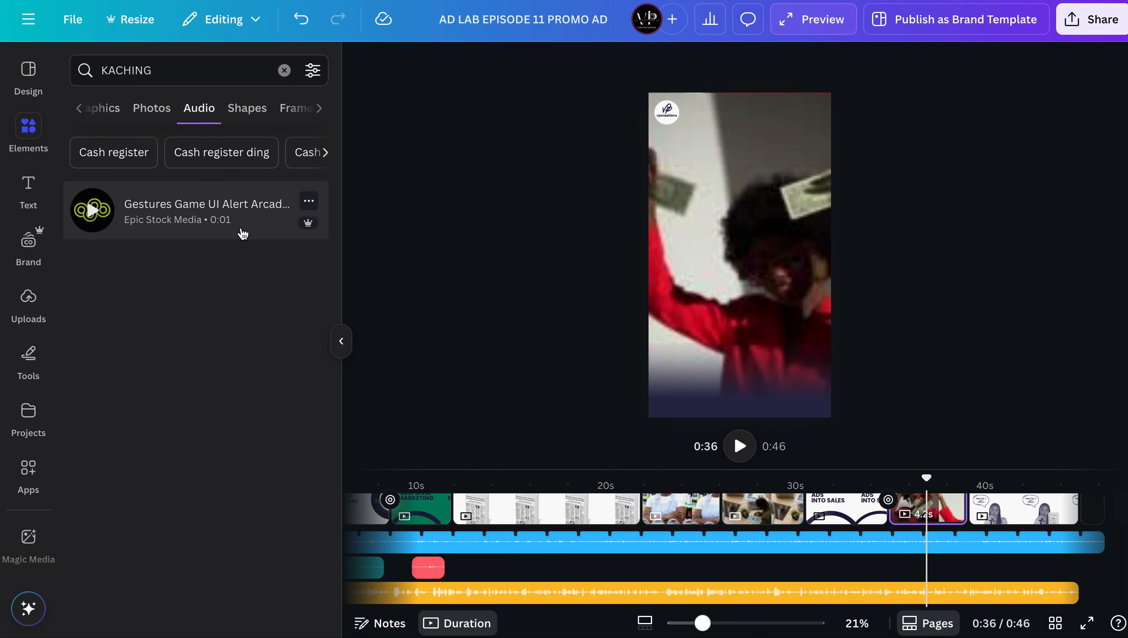
left_click_drag(242, 232, 960, 550)
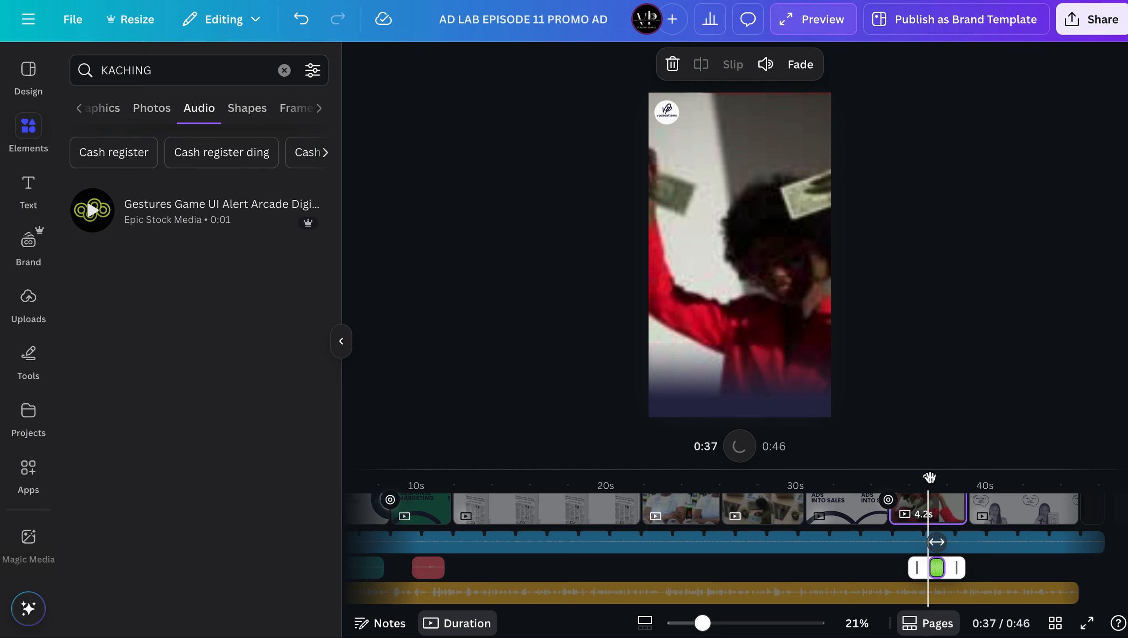
Play the promo from 0:35 through the closing page to check the added sound effect, stopping at 0:44
left_click_drag(929, 478, 894, 484)
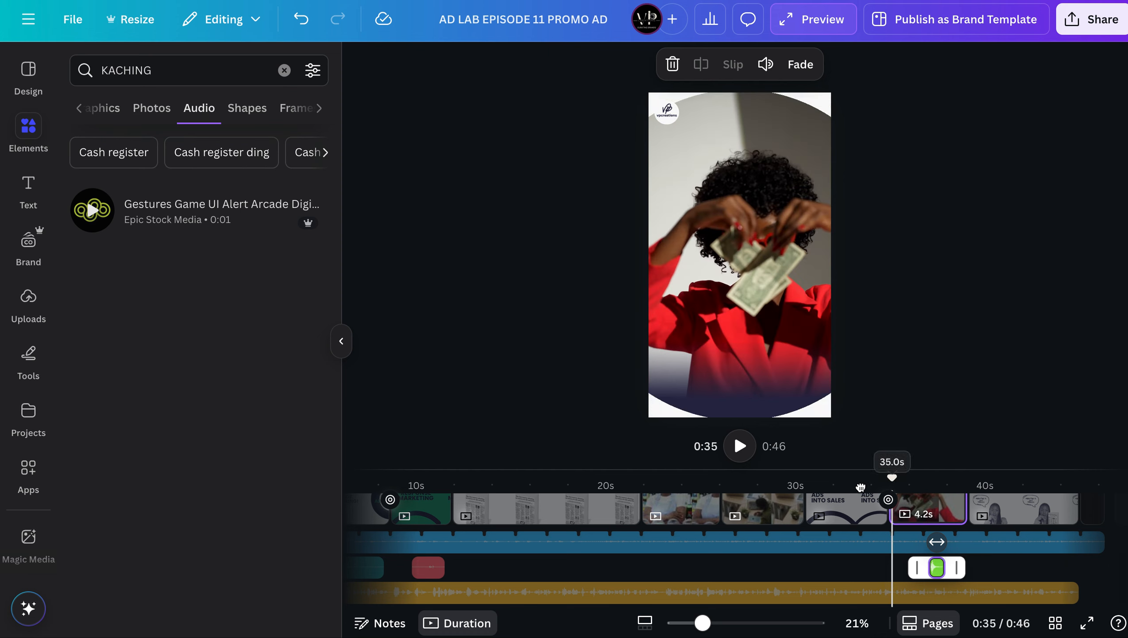
left_click(741, 456)
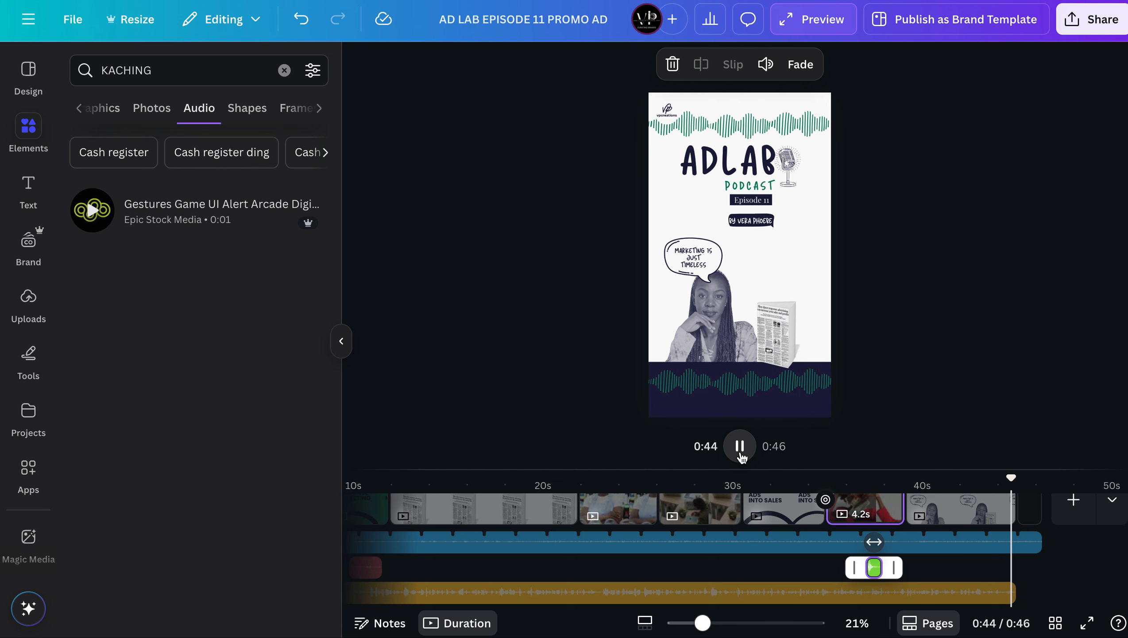
left_click(743, 444)
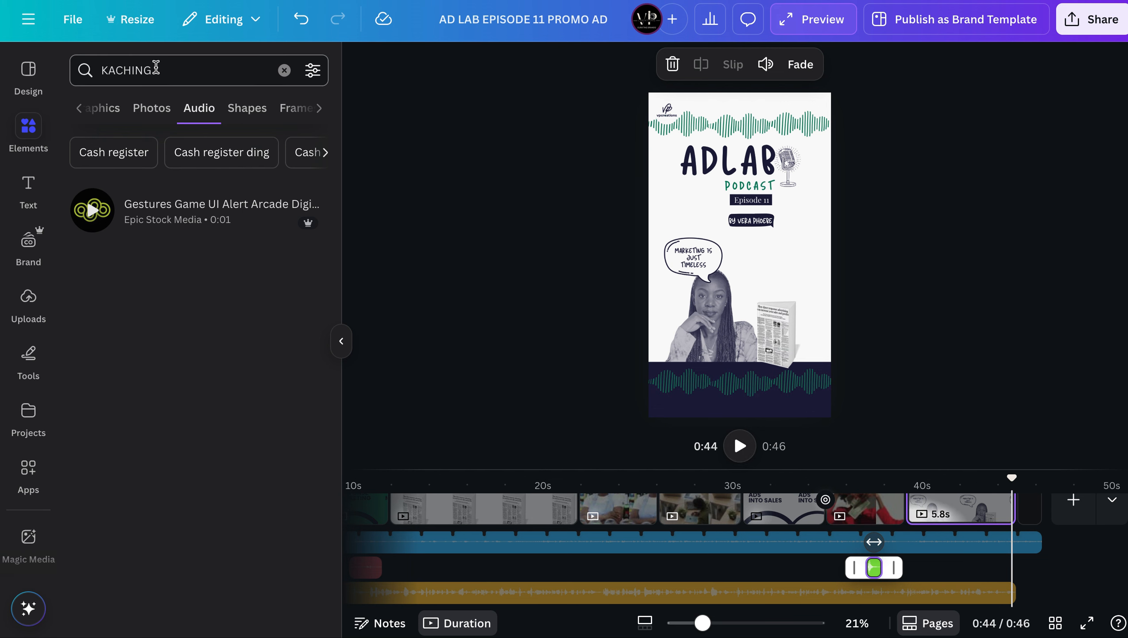
Replace the audio search term with SOUND CLINCK and run the search
left_click(156, 68)
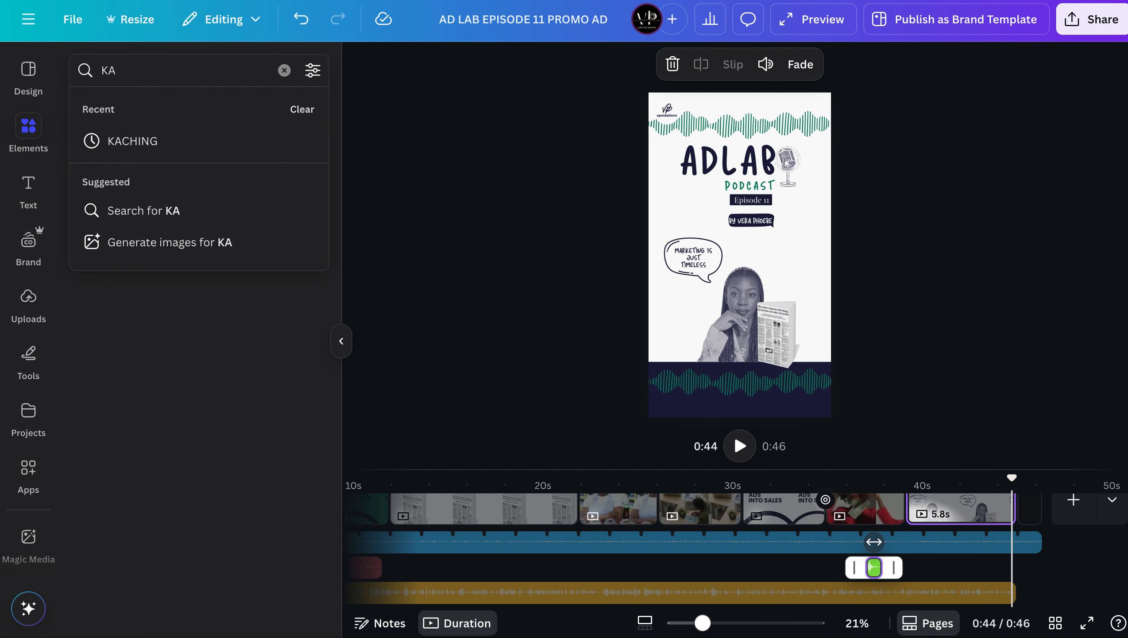
key("BackSpace")
key("BackSpace")
type("S")
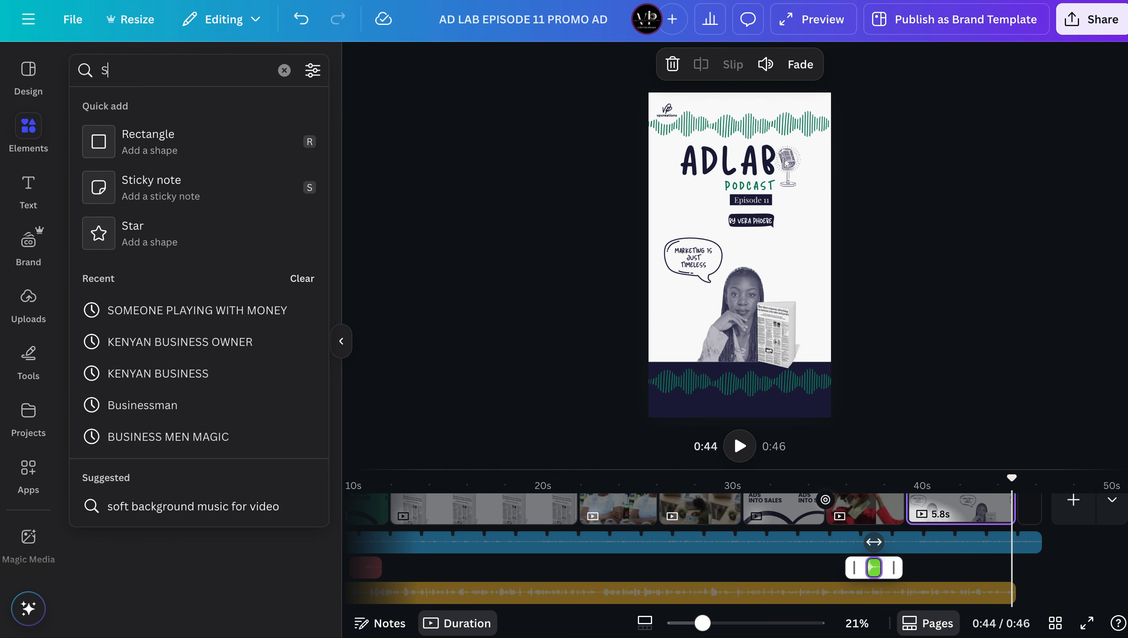
type("OUND CLINCK")
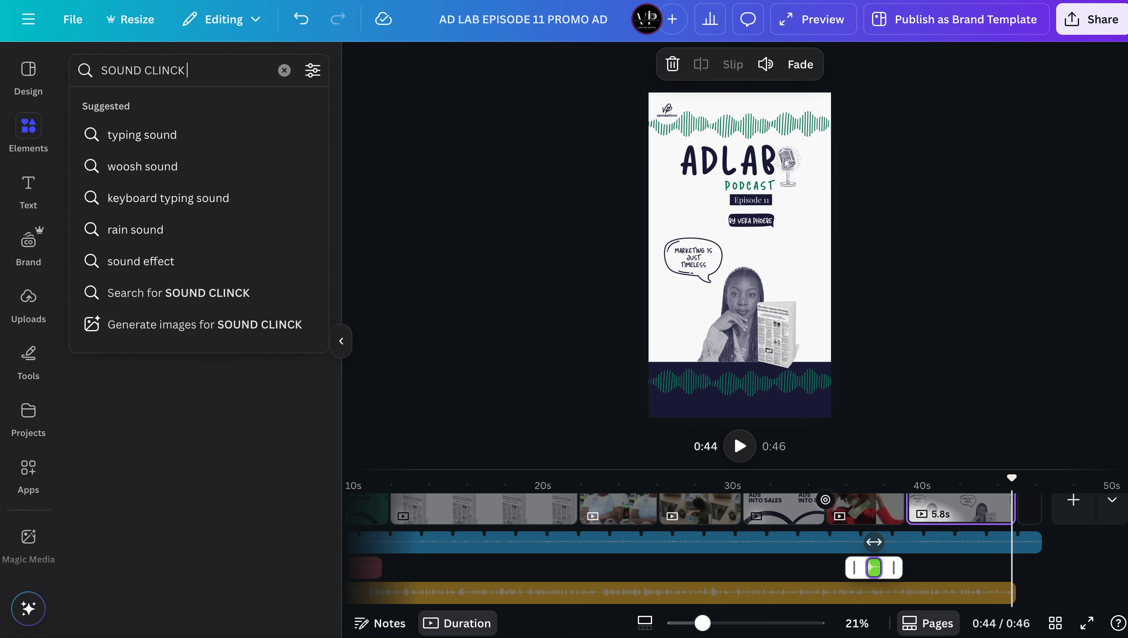
key("Return")
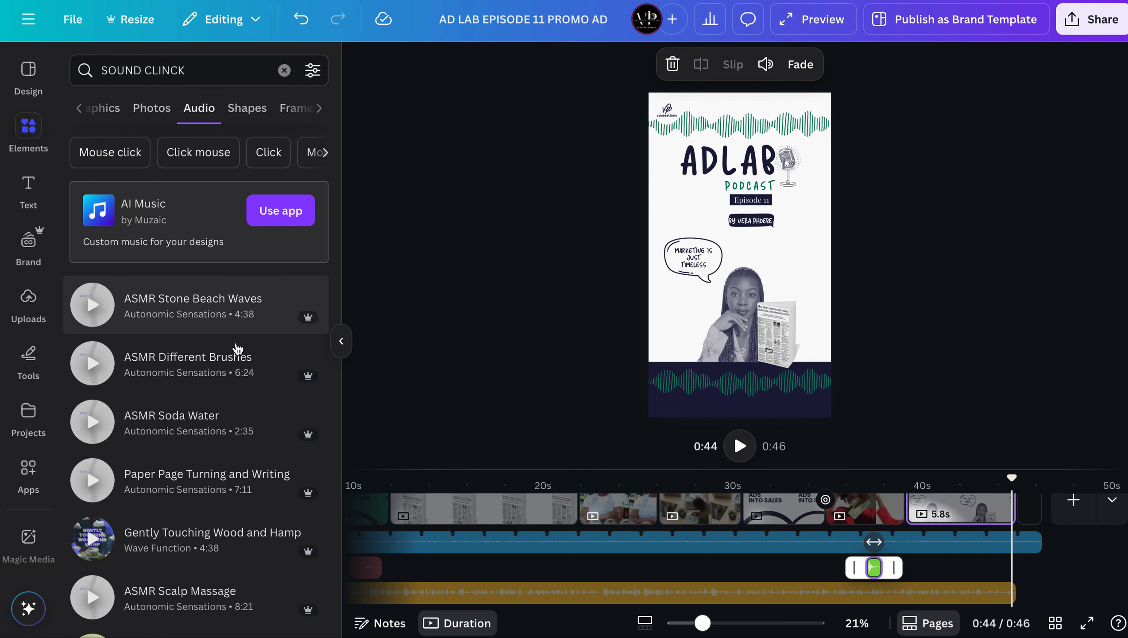
Browse the SOUND CLINCK audio results for a short effect, previewing candidates such as Tri (Woosh sound) and Crackling Guitar
scroll(237, 349, "down", 10)
scroll(237, 349, "down", 10)
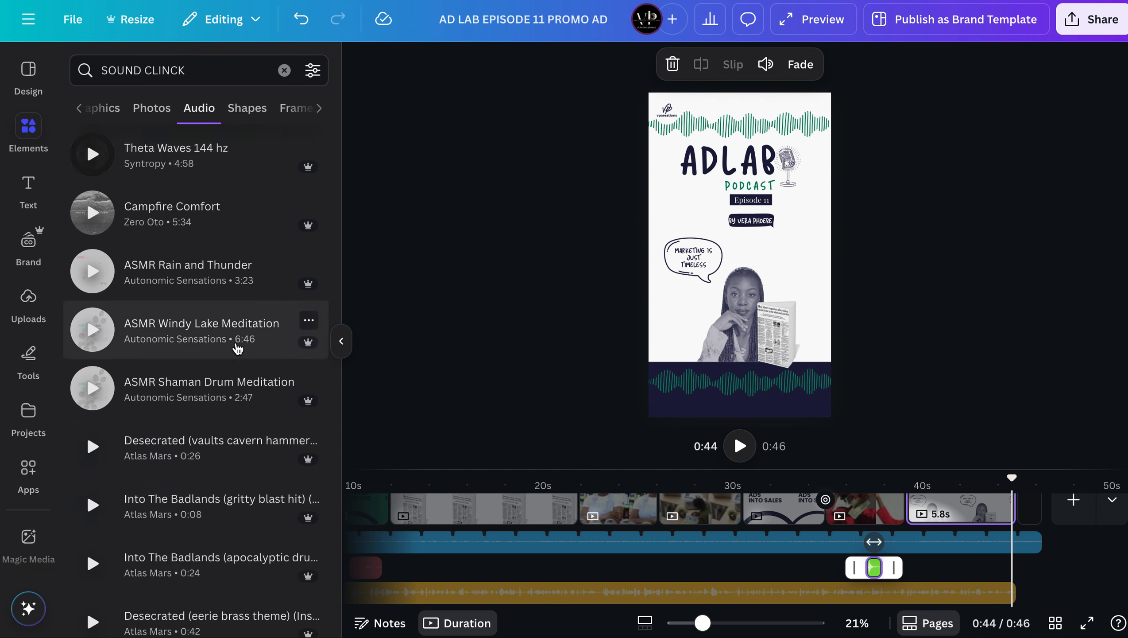
scroll(238, 349, "down", 12)
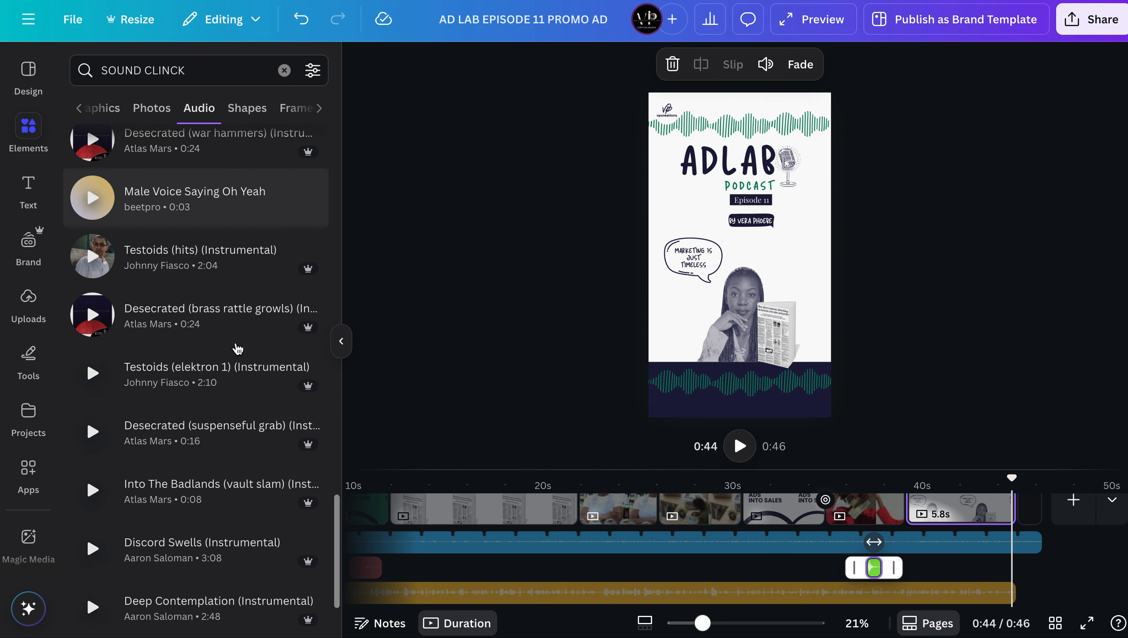
scroll(238, 348, "down", 13)
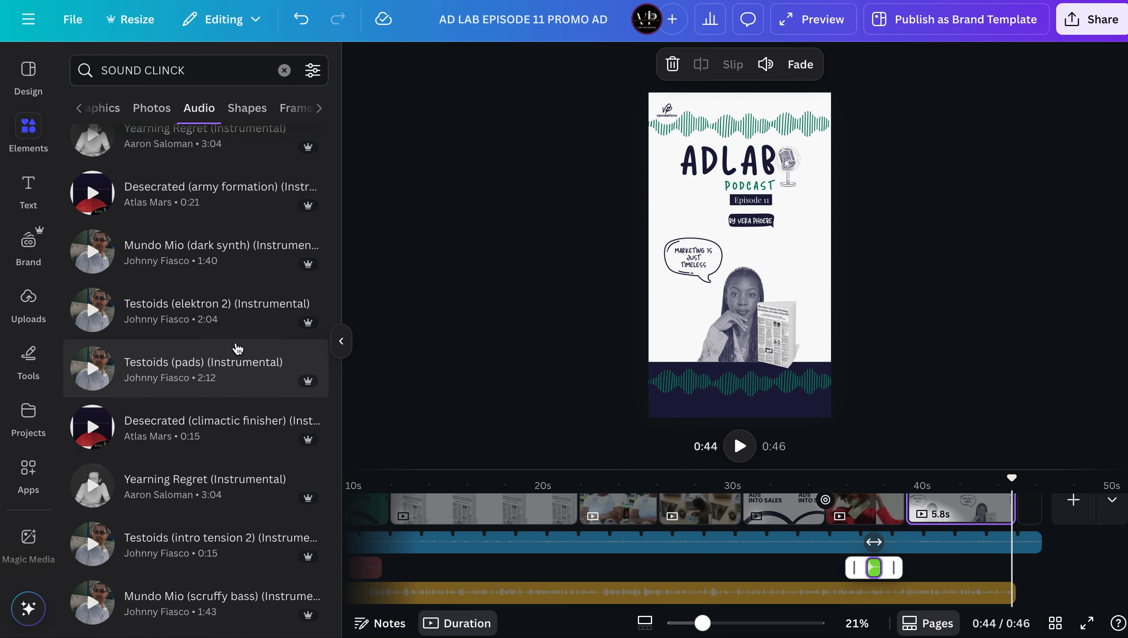
scroll(238, 348, "down", 10)
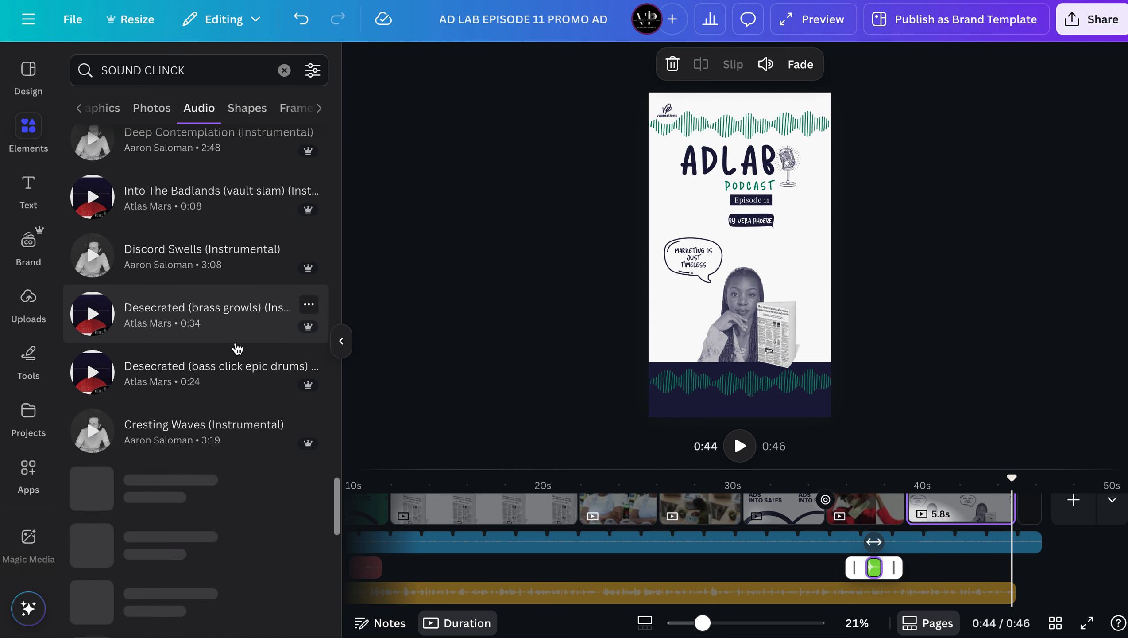
scroll(237, 349, "down", 5)
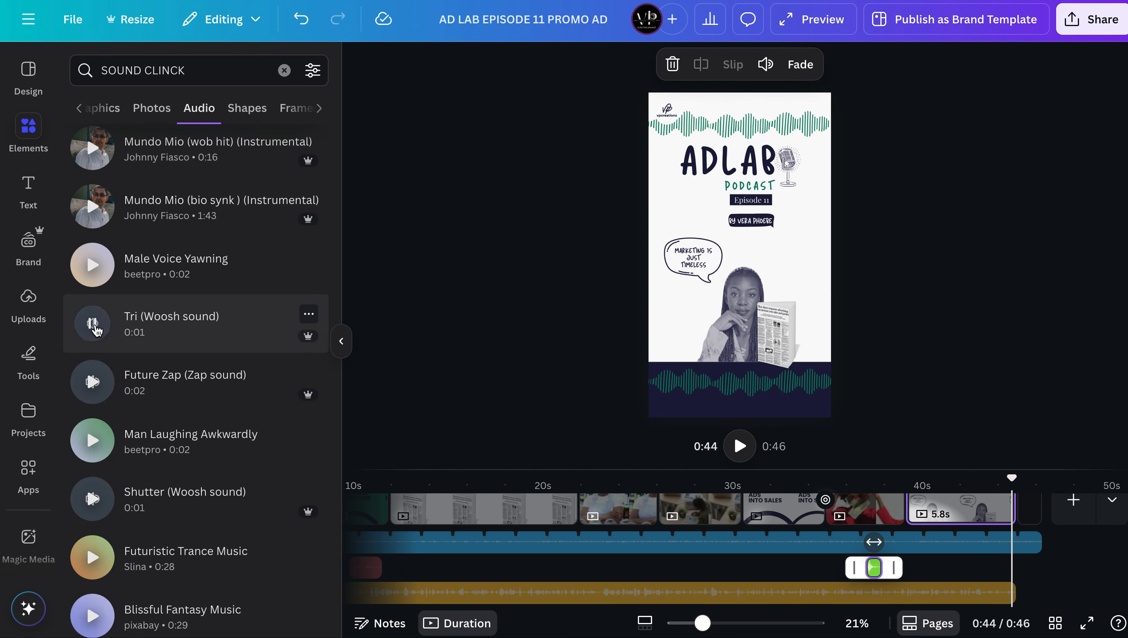
left_click(94, 324)
scroll(95, 319, "down", 4)
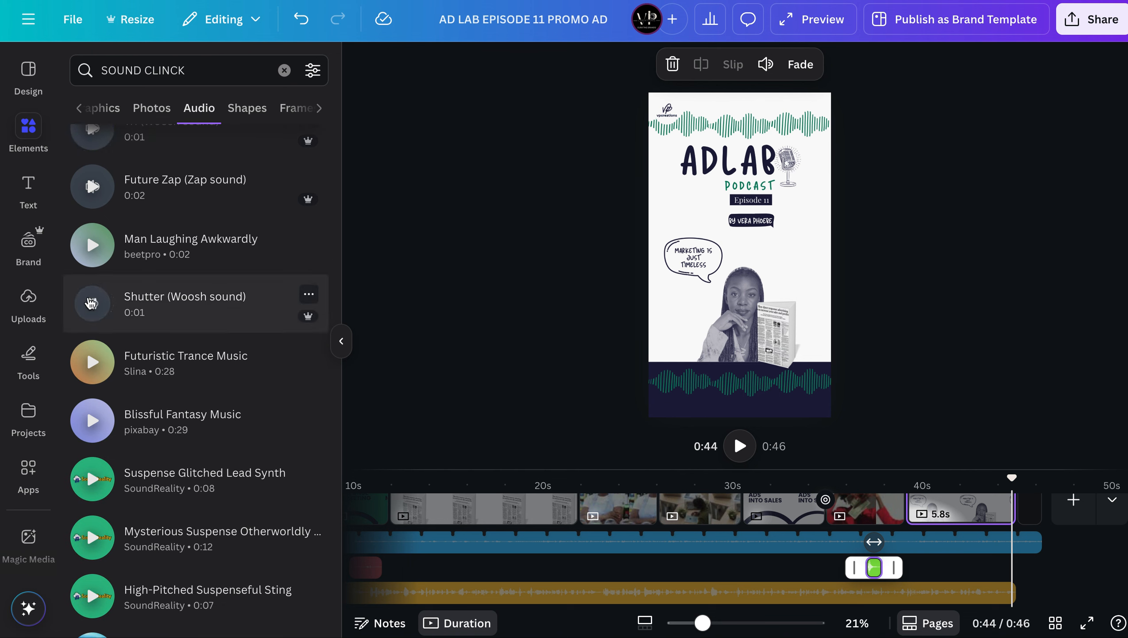
scroll(91, 303, "down", 5)
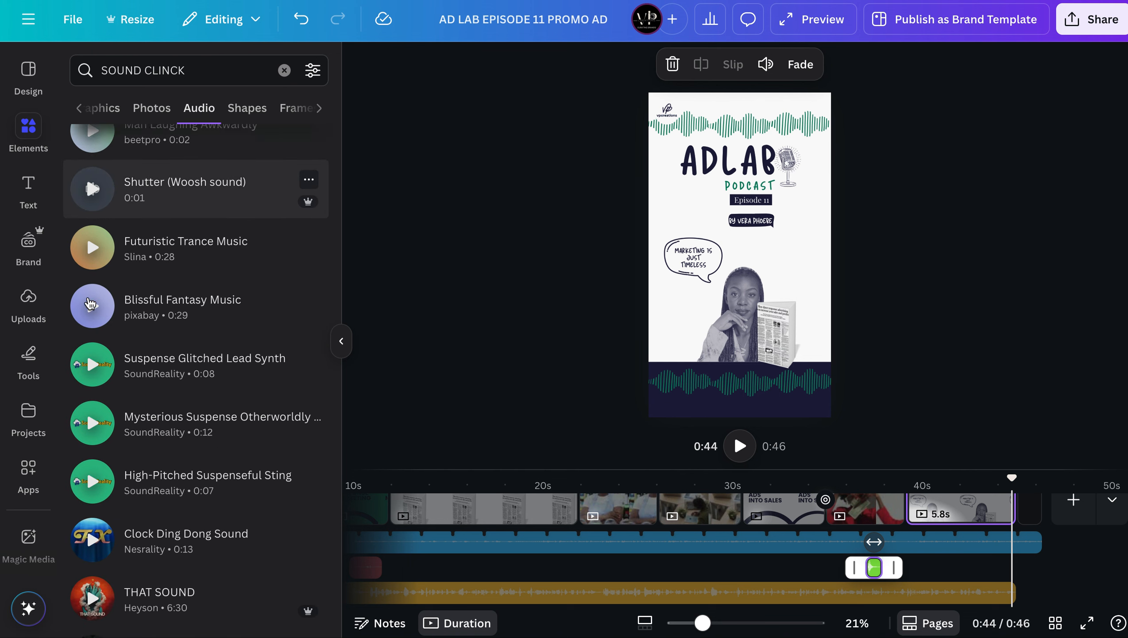
scroll(90, 304, "down", 12)
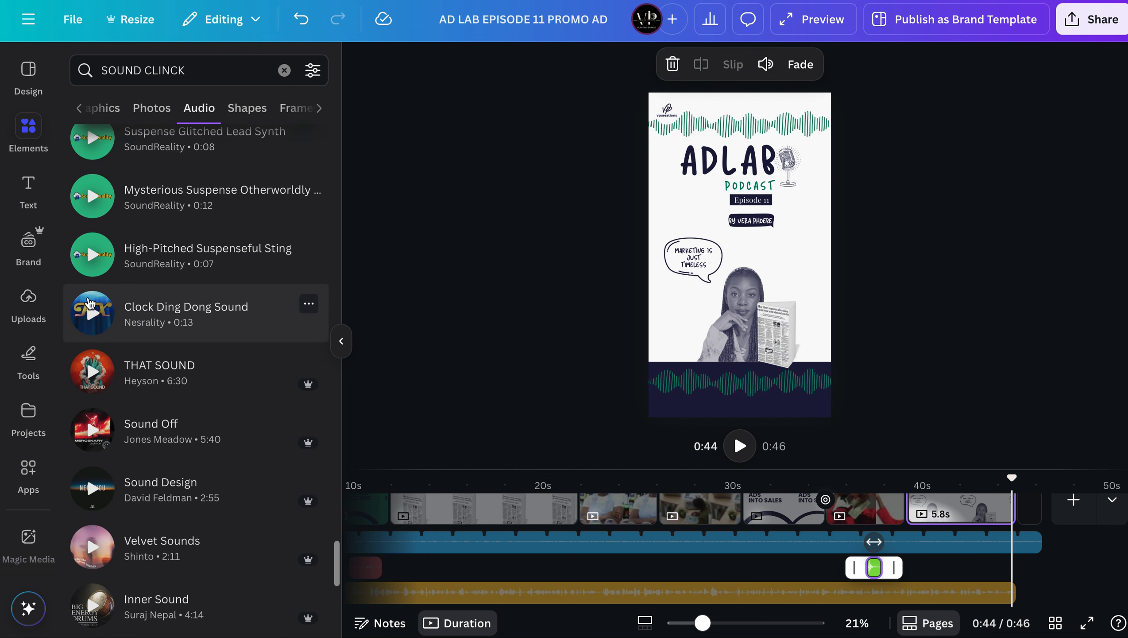
scroll(90, 302, "down", 7)
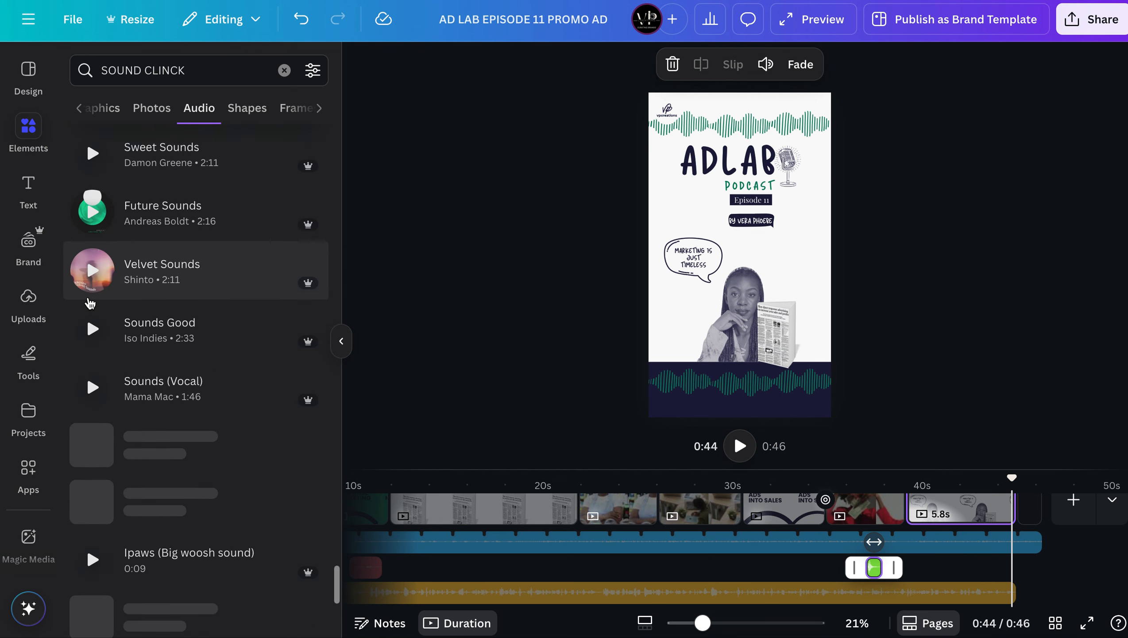
scroll(90, 302, "down", 2)
scroll(90, 303, "down", 4)
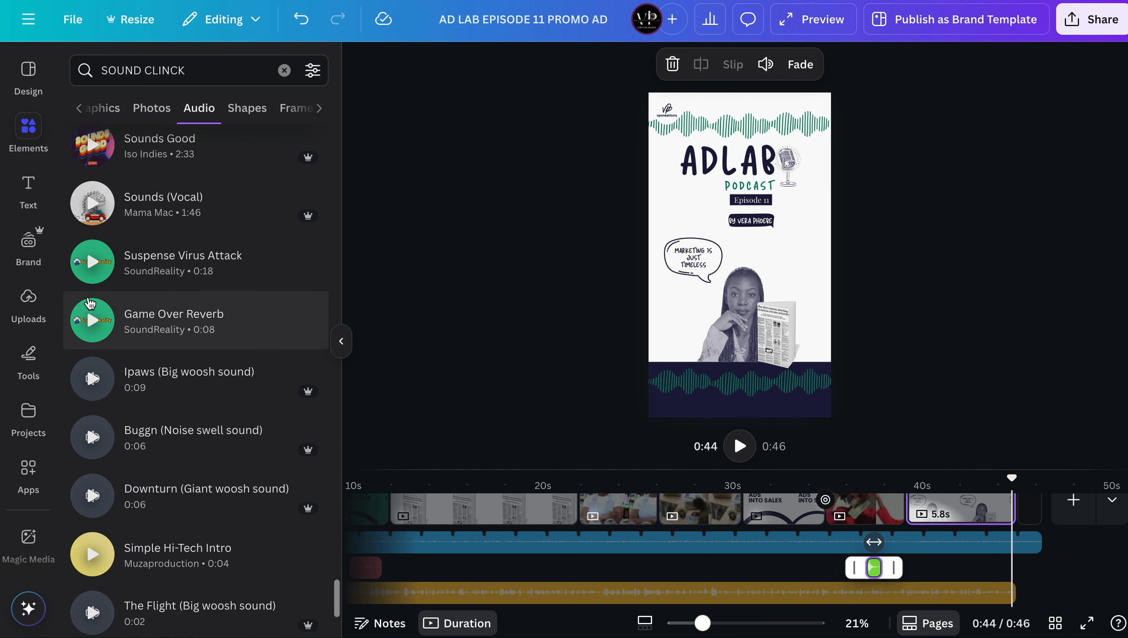
scroll(91, 302, "down", 4)
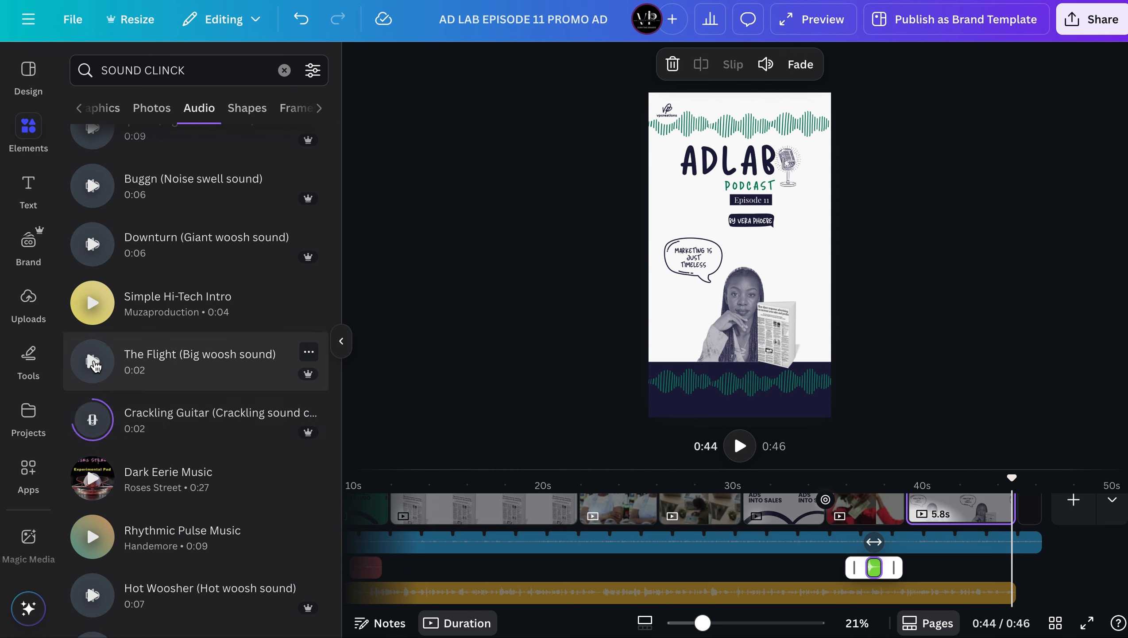
Preview the Spin (Deep woosh sound) effect and add it to the audio track at the end of the closing page, at about 0:44
scroll(94, 364, "down", 5)
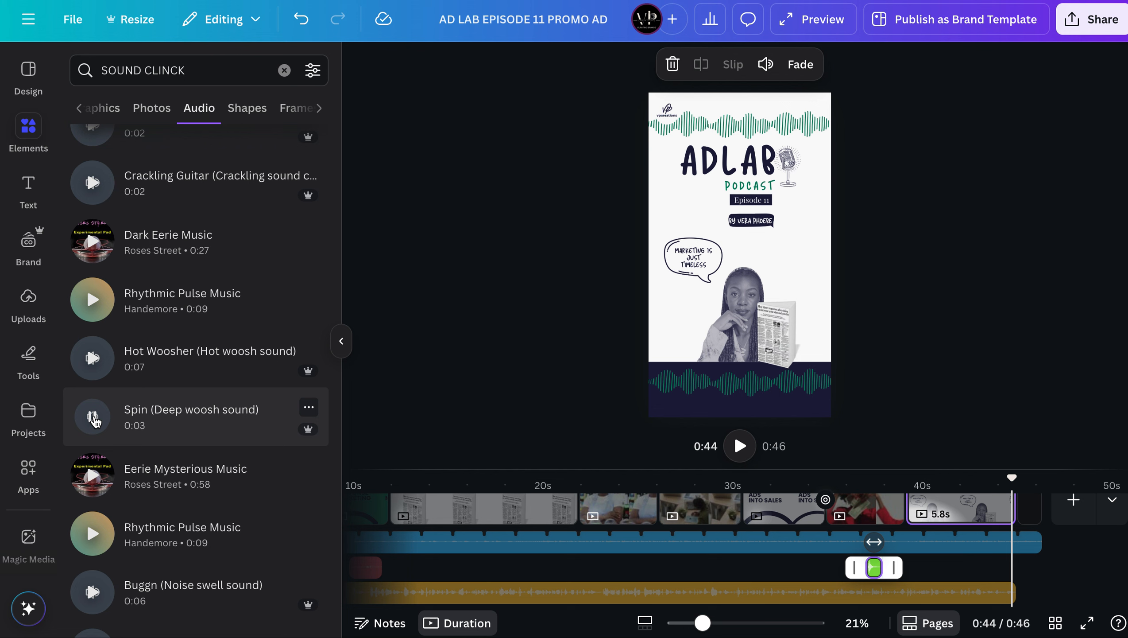
scroll(93, 419, "down", 5)
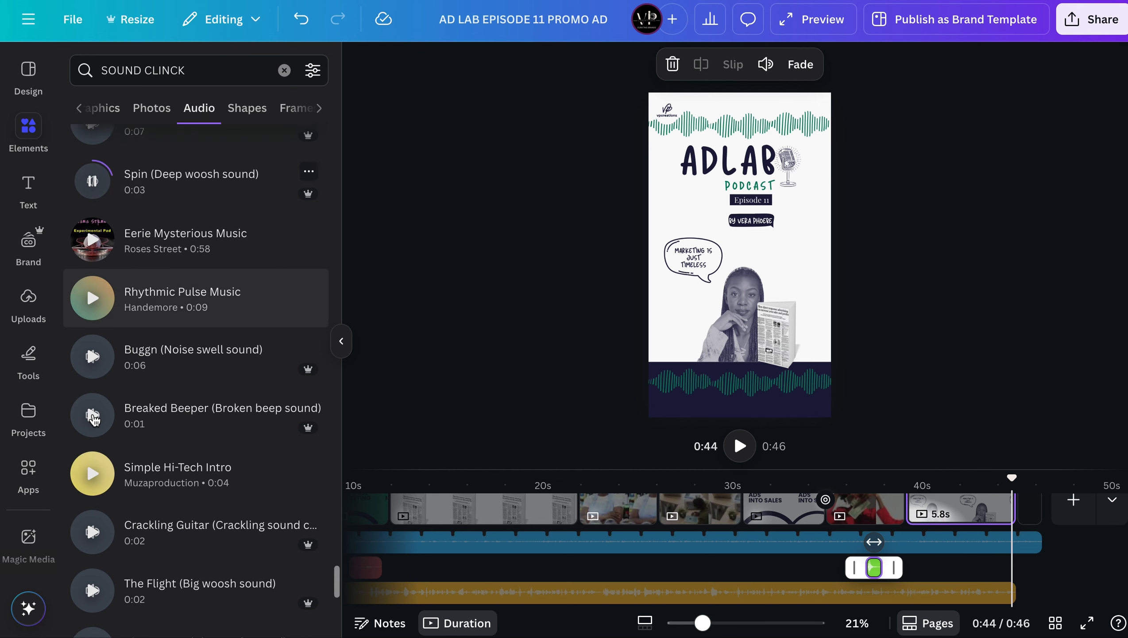
scroll(94, 420, "up", 1)
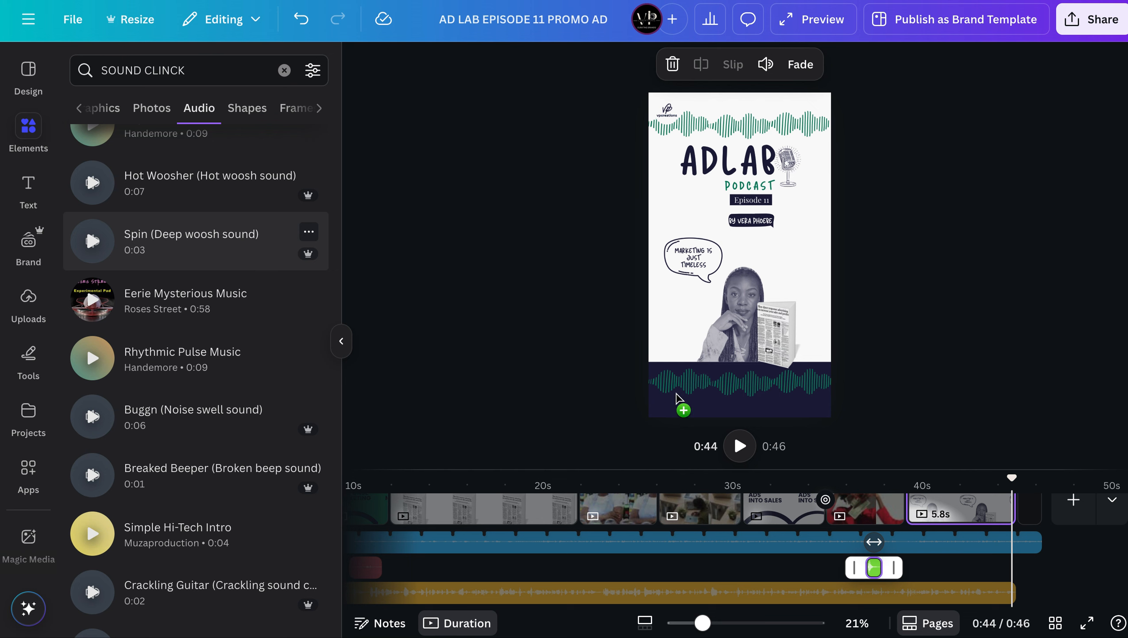
left_click_drag(1039, 606, 1023, 545)
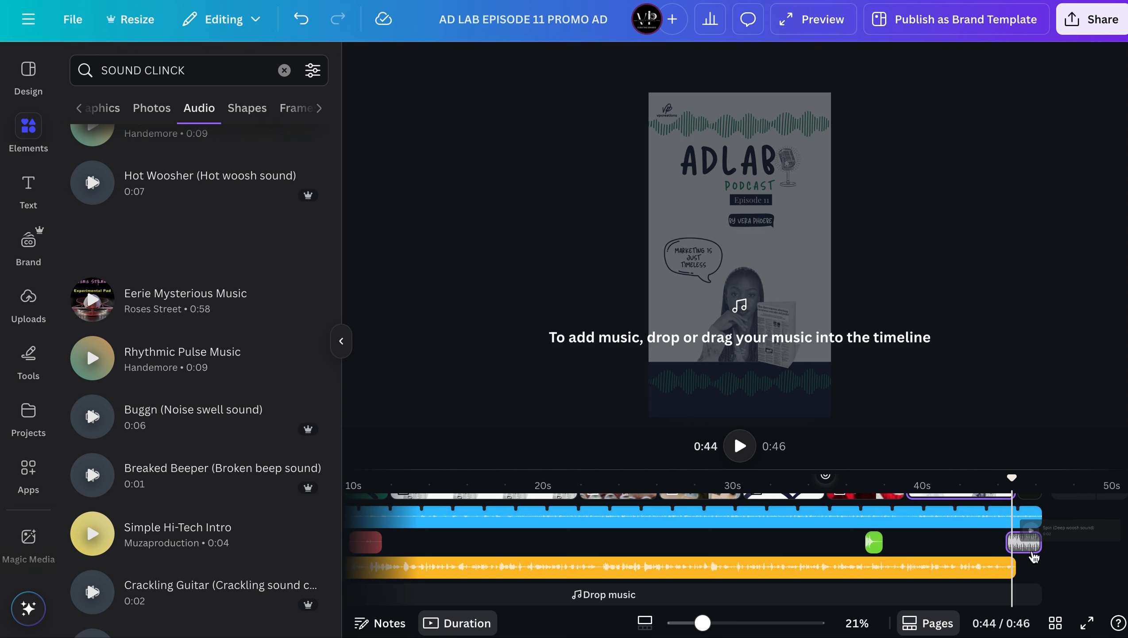
Play the ending from 0:43 to check the Spin woosh effect, and set that effect's volume to 31
left_click_drag(1034, 556, 984, 477)
left_click(751, 451)
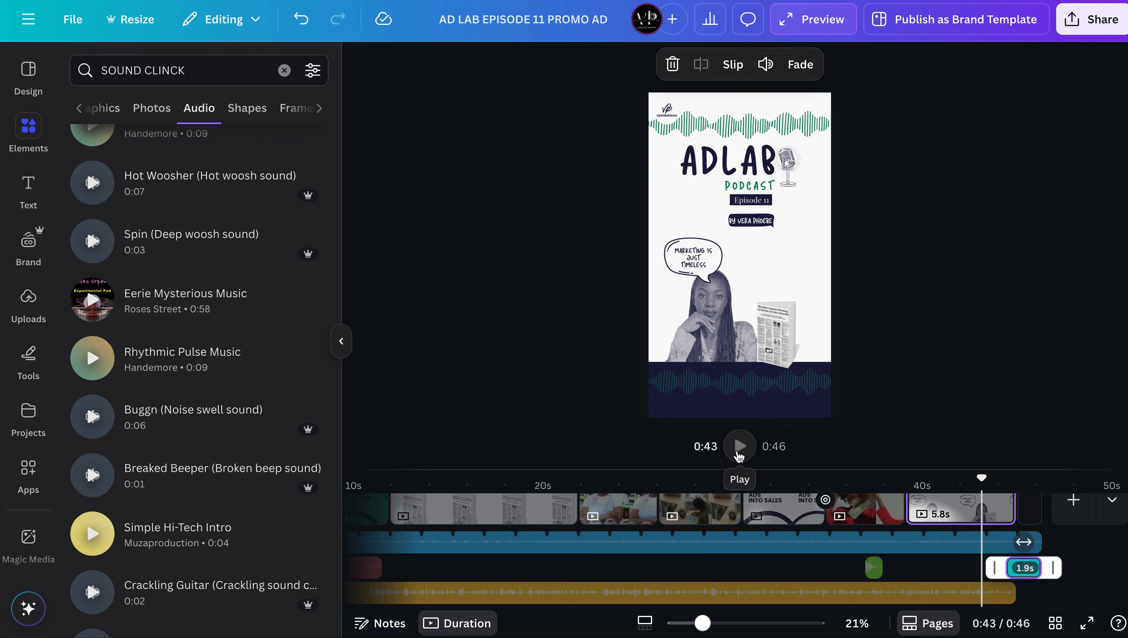
left_click(739, 455)
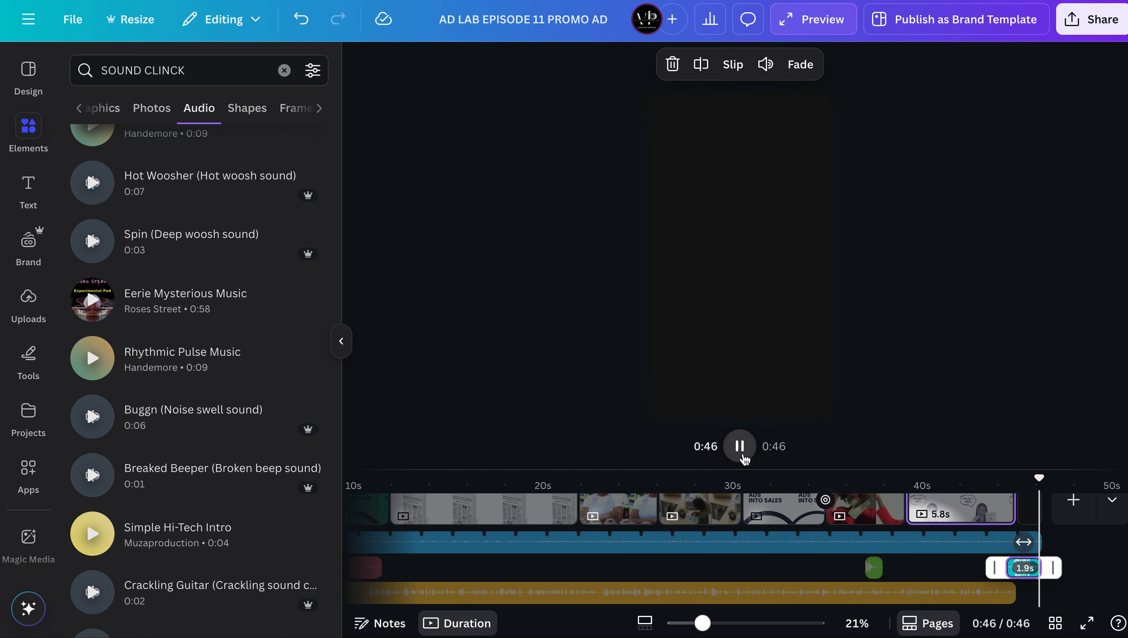
left_click(766, 65)
left_click_drag(724, 113, 700, 115)
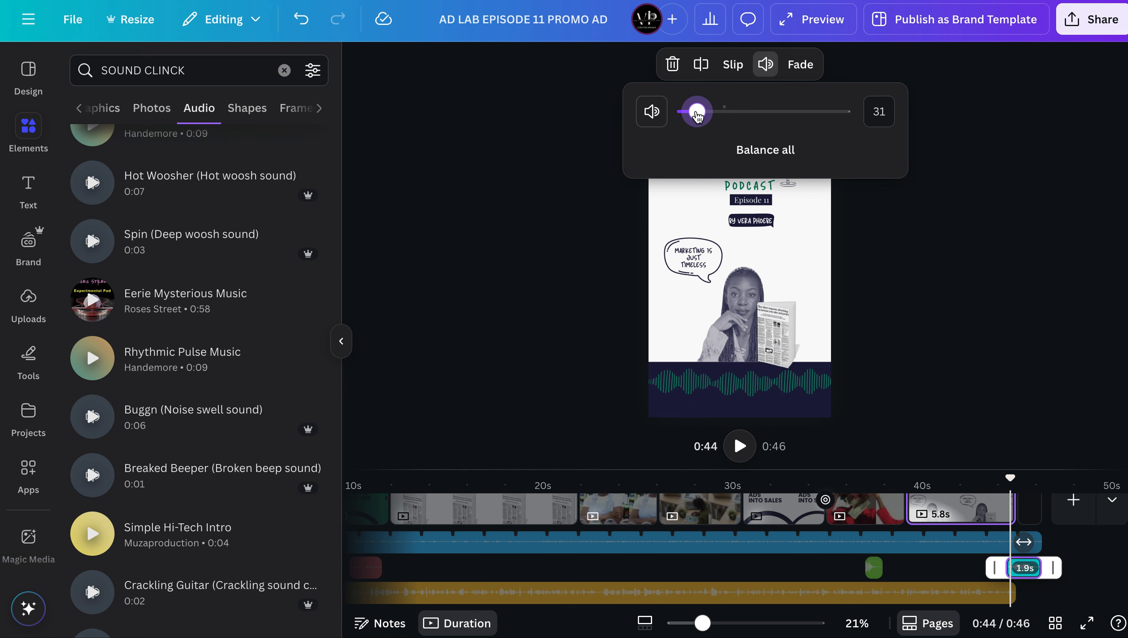
left_click(953, 242)
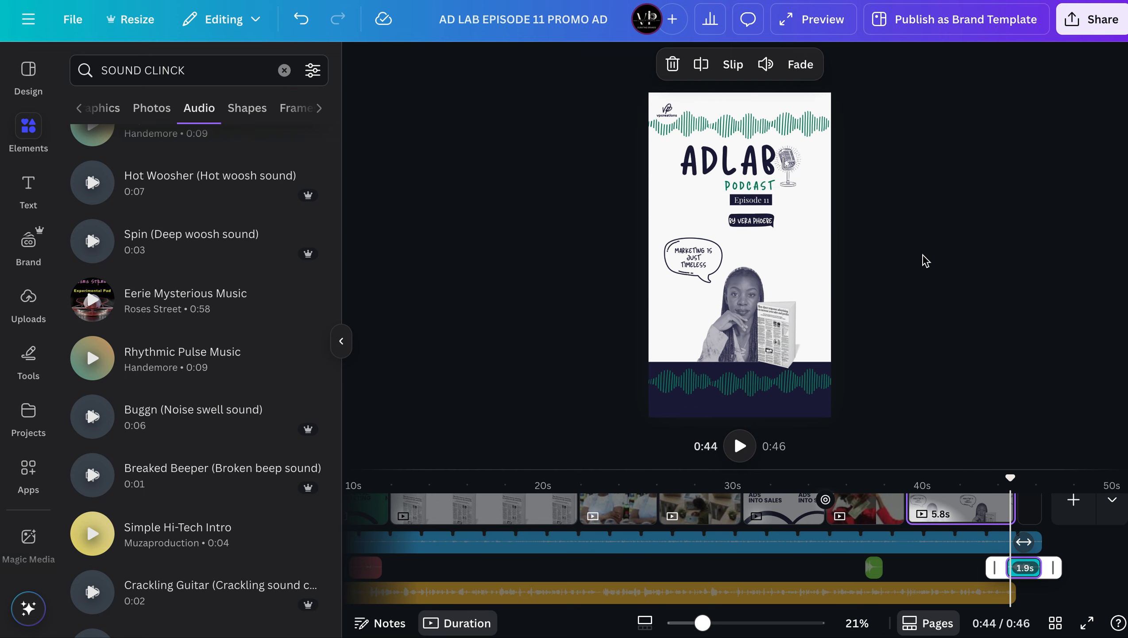
Set the volume of the yellow voice-over track to 148
left_click(736, 596)
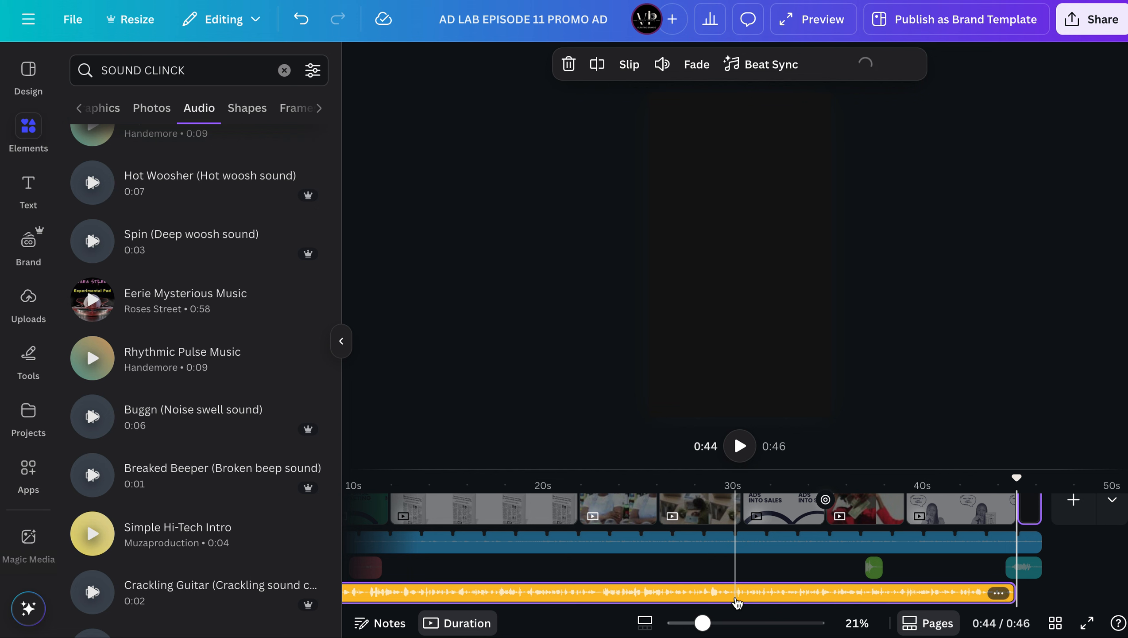
left_click(737, 600)
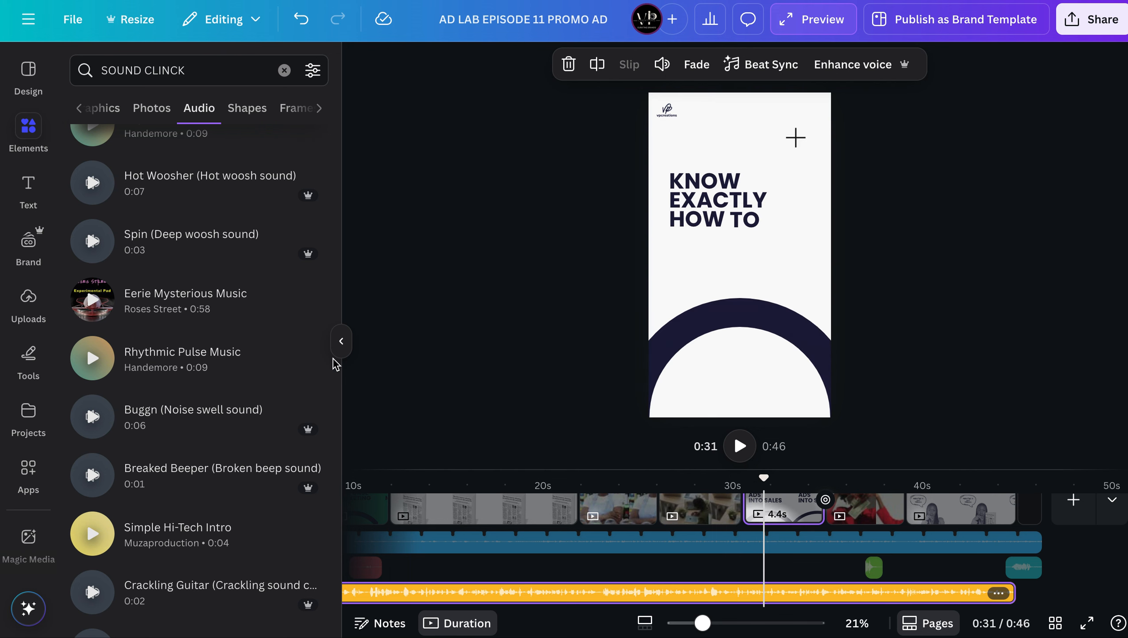
left_click(662, 64)
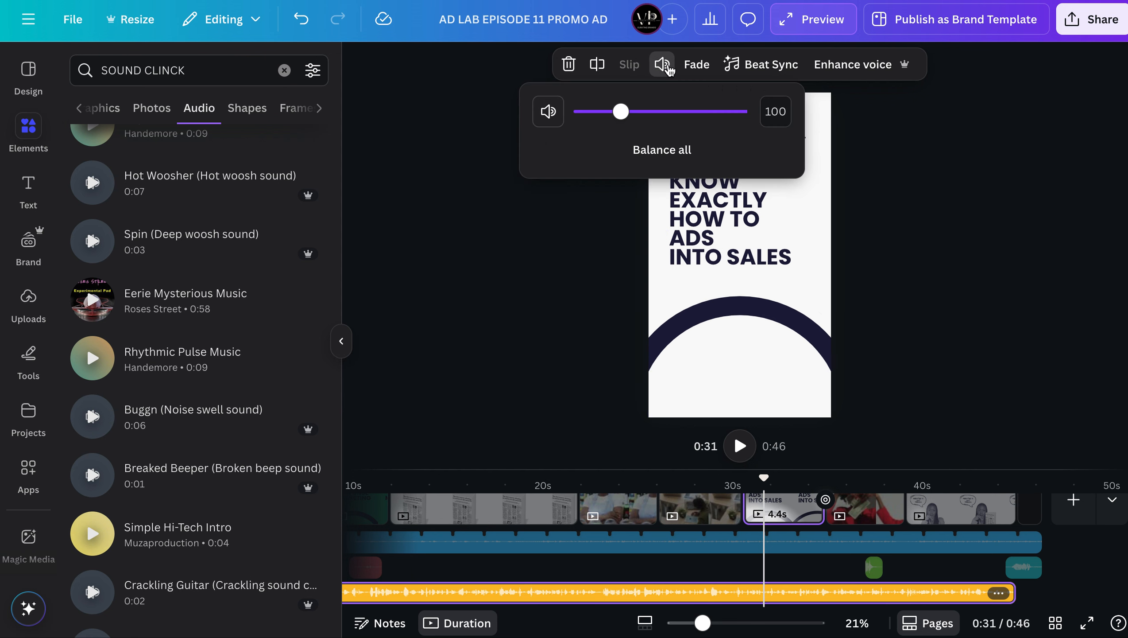
left_click_drag(620, 117, 639, 117)
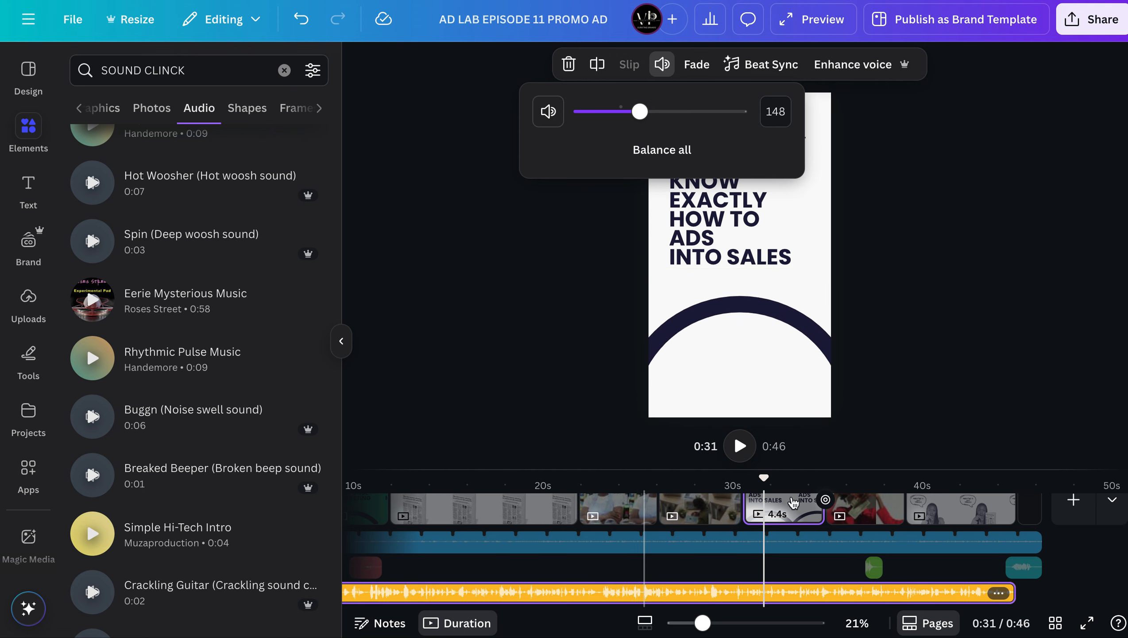
Collapse the elements library and play the promo from 0:05 to about 0:11 to check the balance between voice and music
left_click_drag(766, 480, 345, 345)
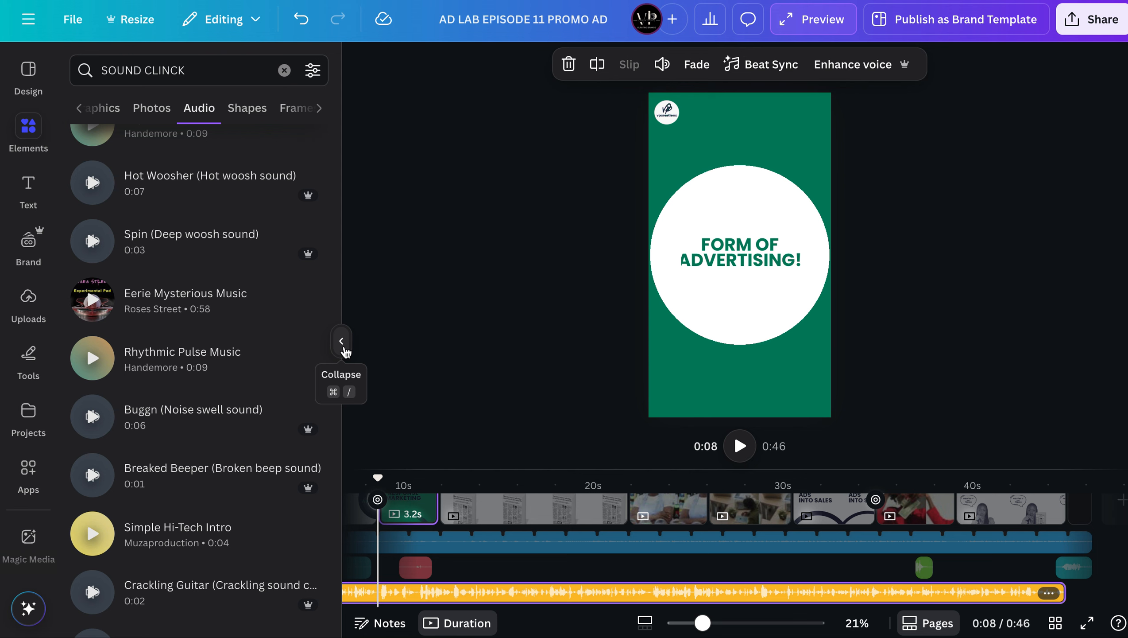
left_click(343, 345)
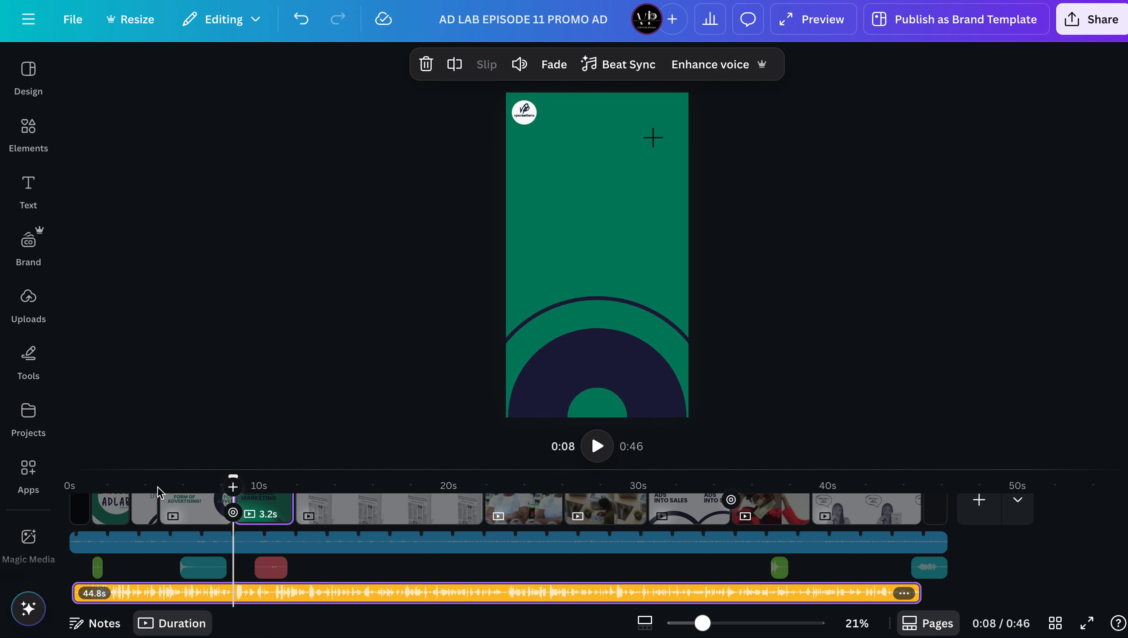
left_click(164, 546)
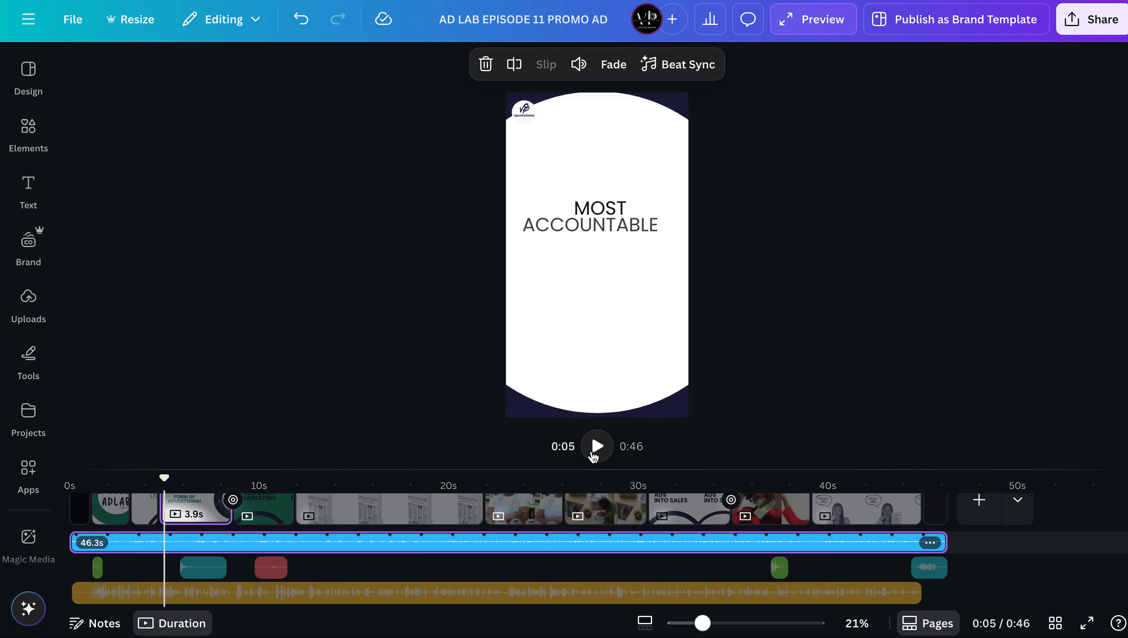
left_click(597, 446)
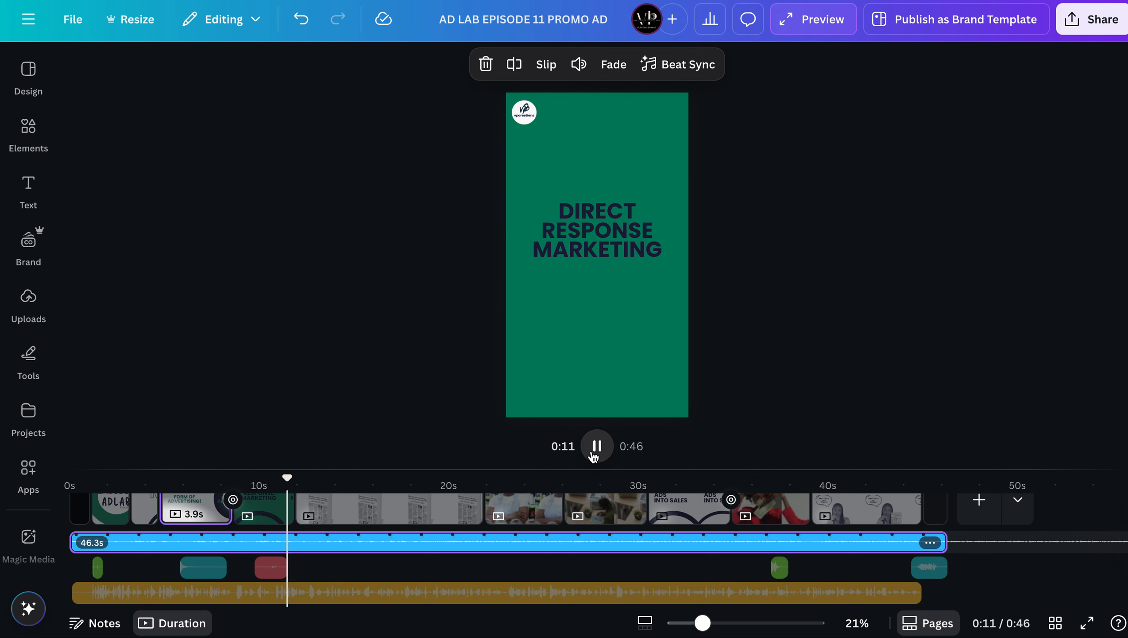
Set the blue background music track's volume to 12 and play the whole promo from the start
left_click(471, 544)
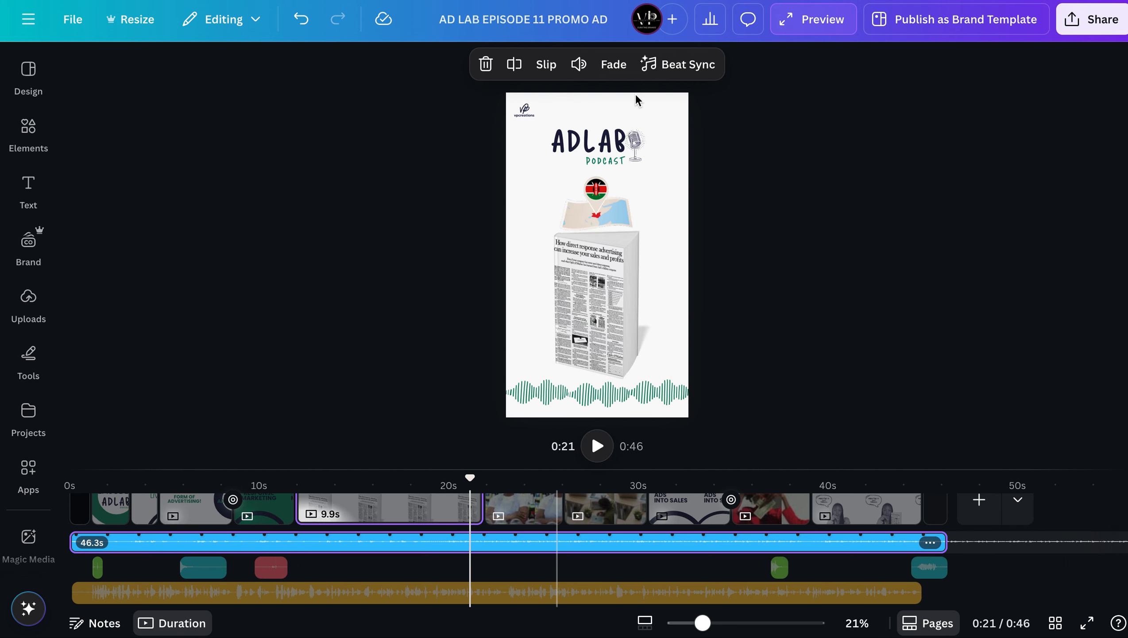
left_click(580, 65)
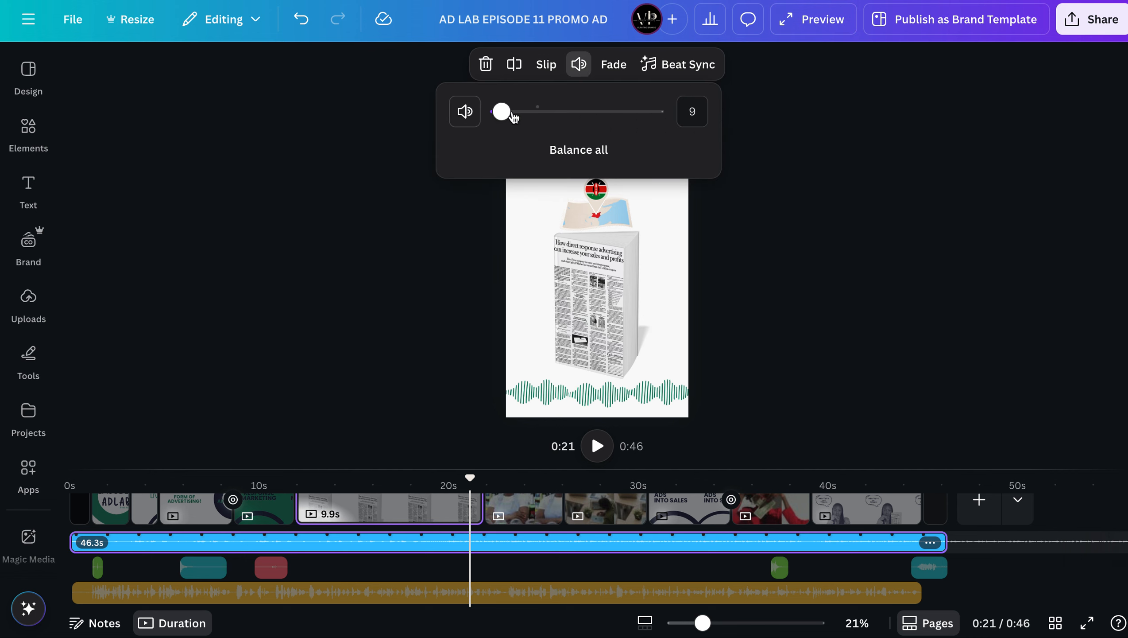
left_click_drag(510, 117, 503, 117)
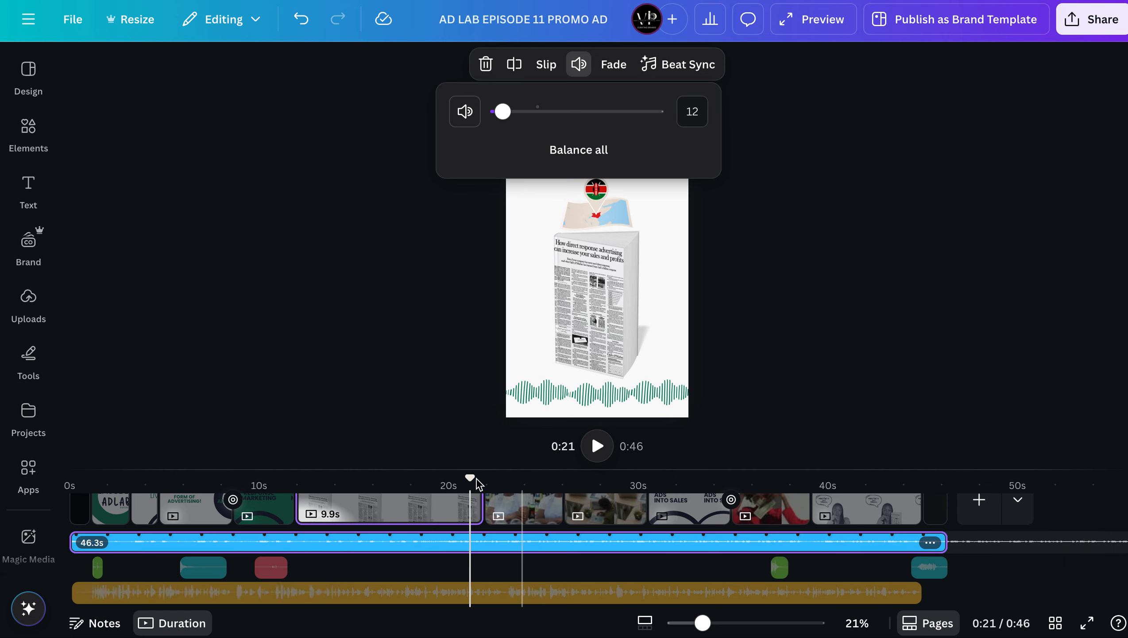
left_click_drag(132, 489, 42, 496)
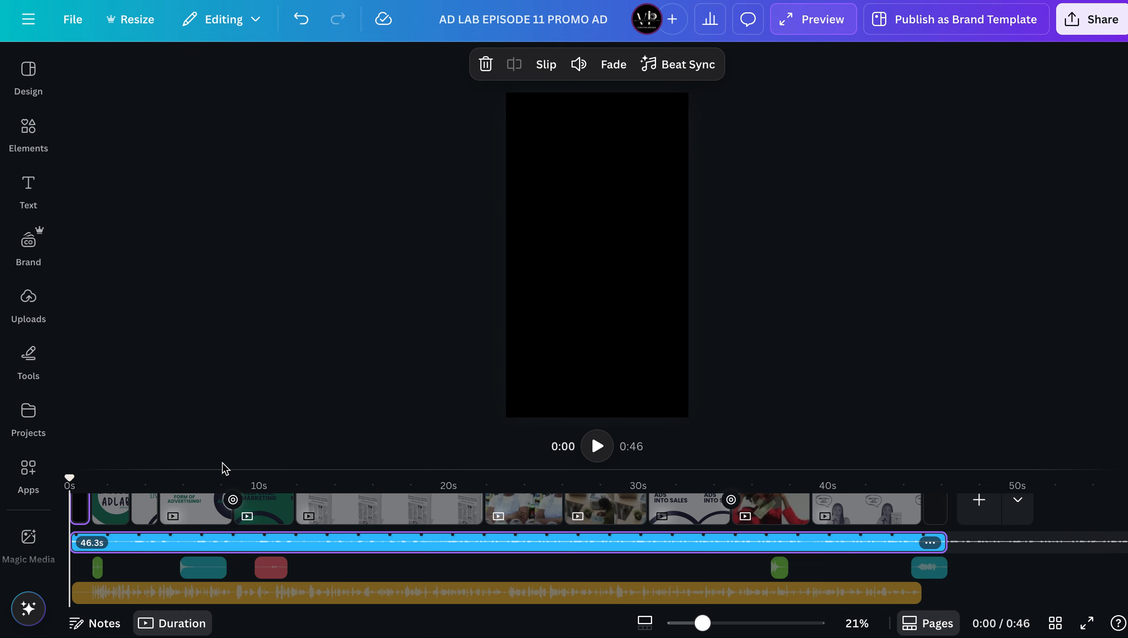
left_click(603, 453)
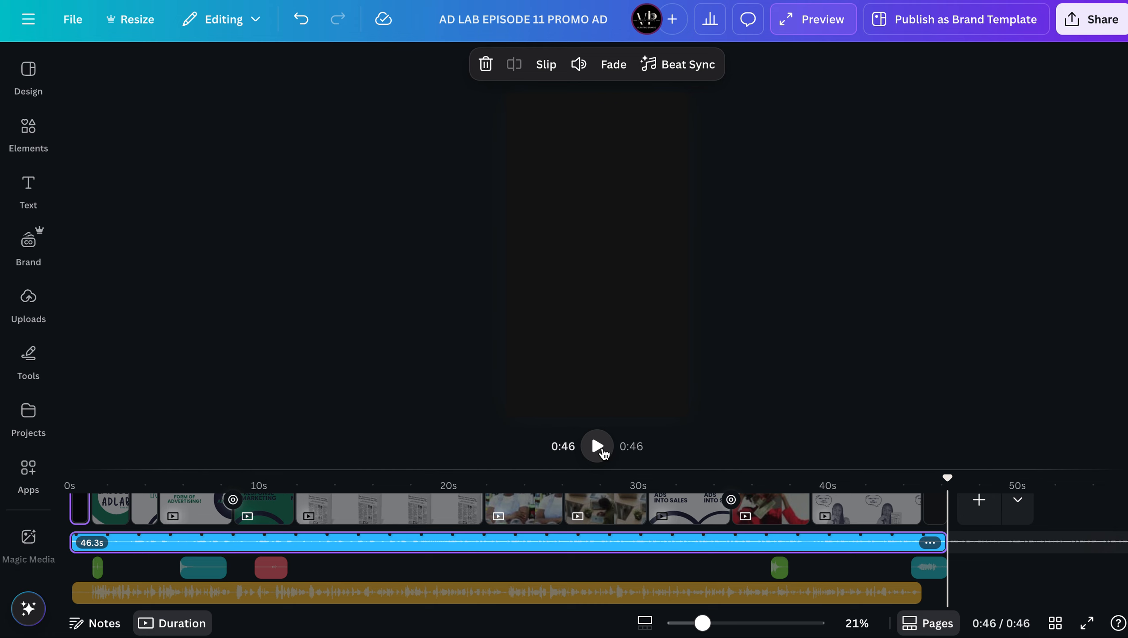
Download pages 1–12 of the promo as a single MP4 video in 4K (UHD) quality
left_click(1090, 23)
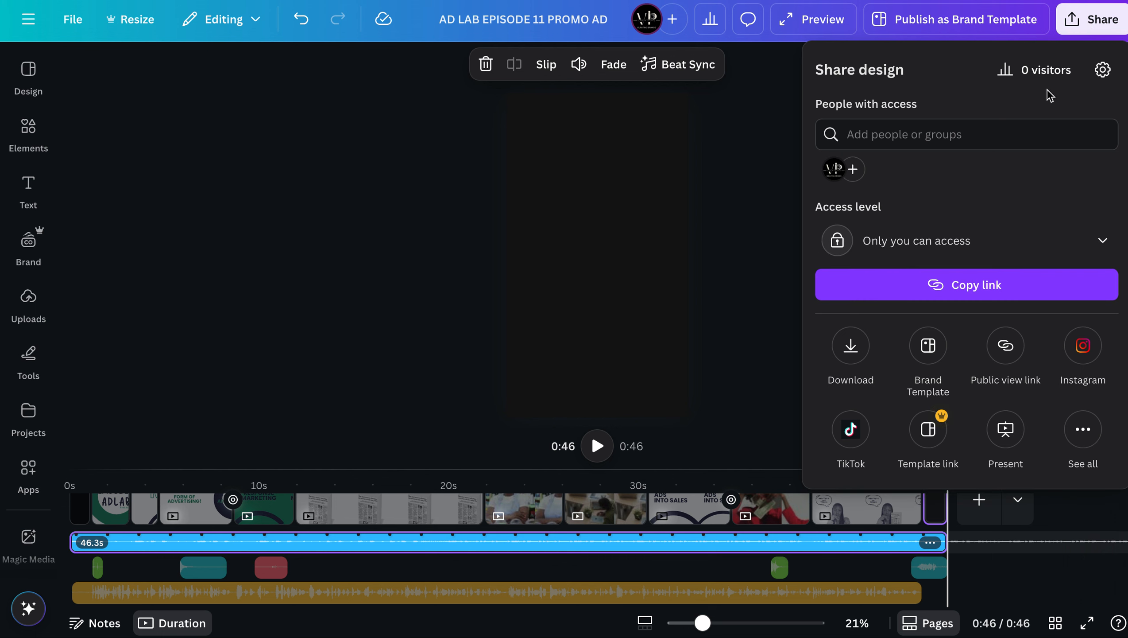
left_click(850, 351)
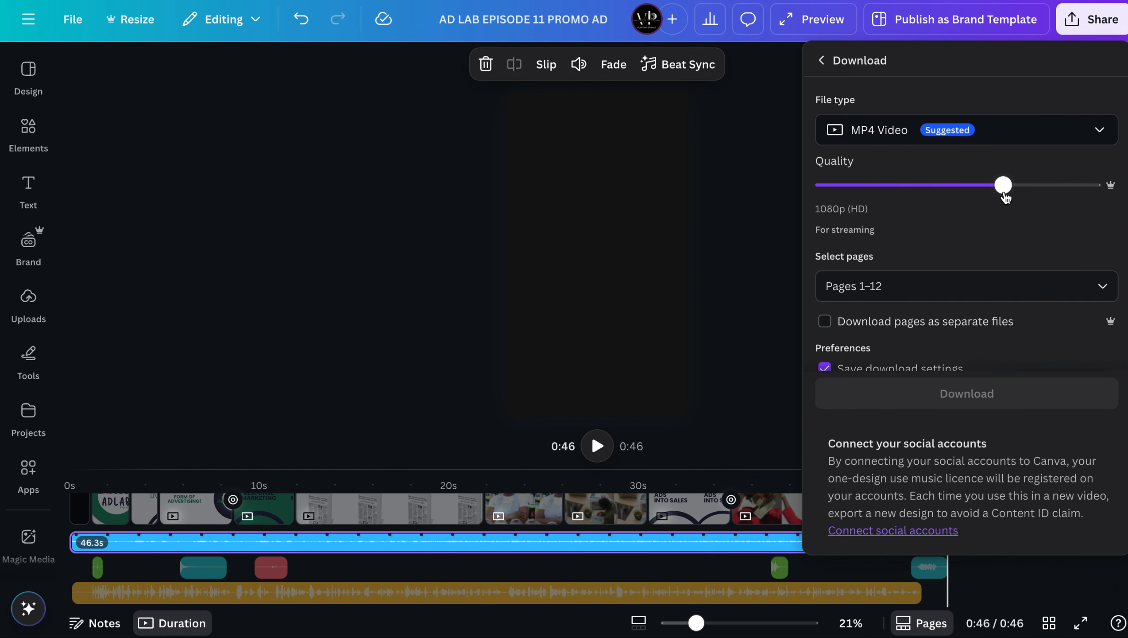
left_click_drag(1009, 191, 1080, 202)
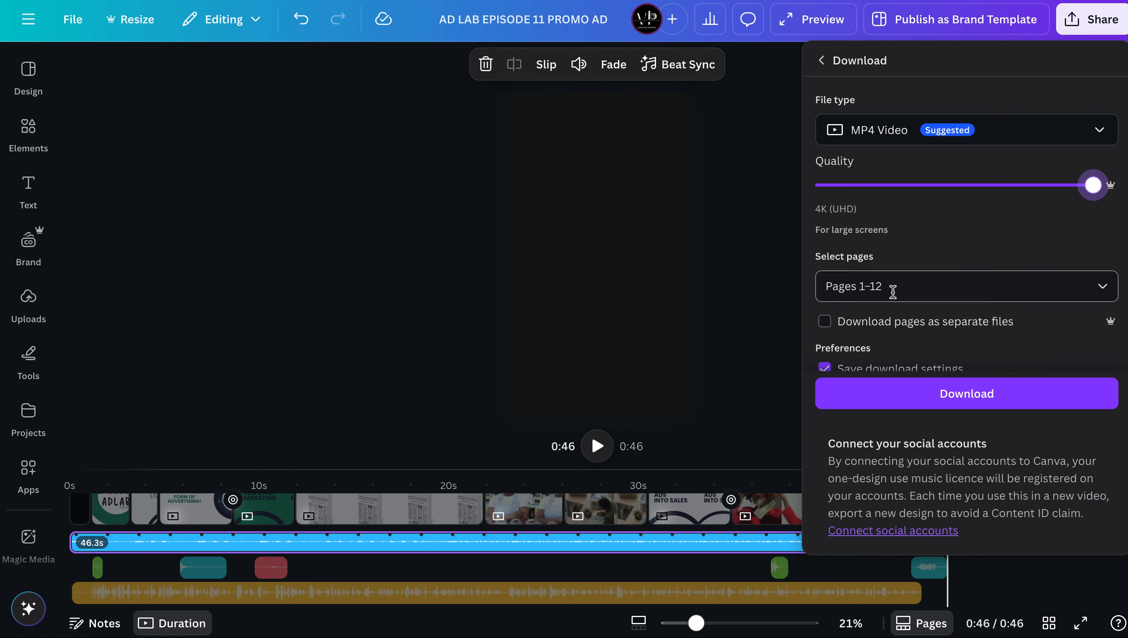
scroll(904, 299, "down", 1)
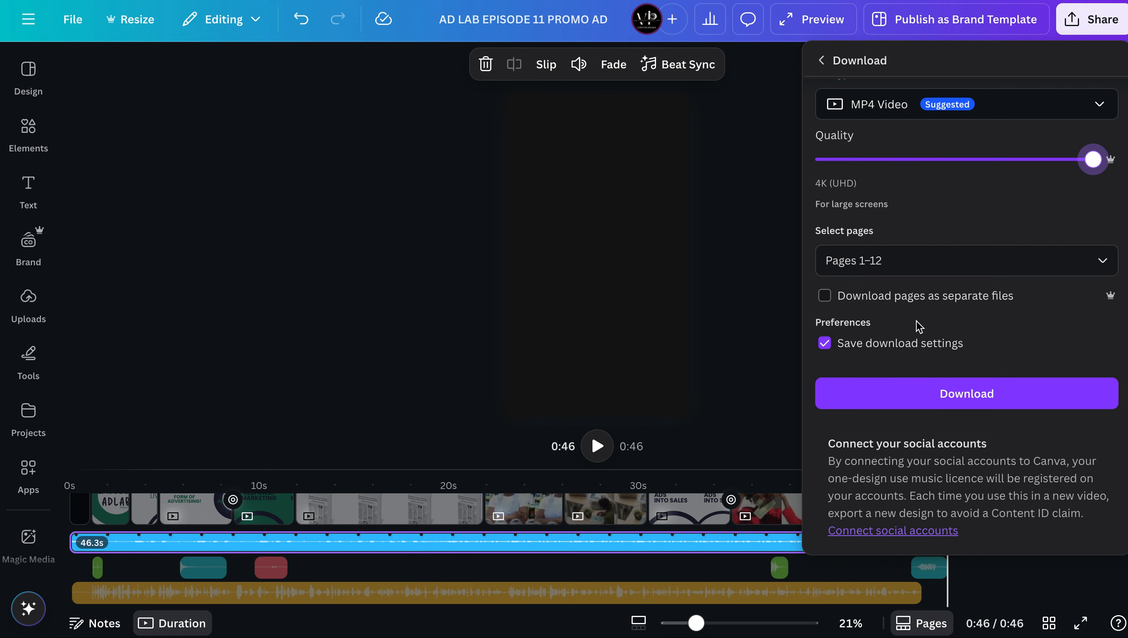
left_click(933, 393)
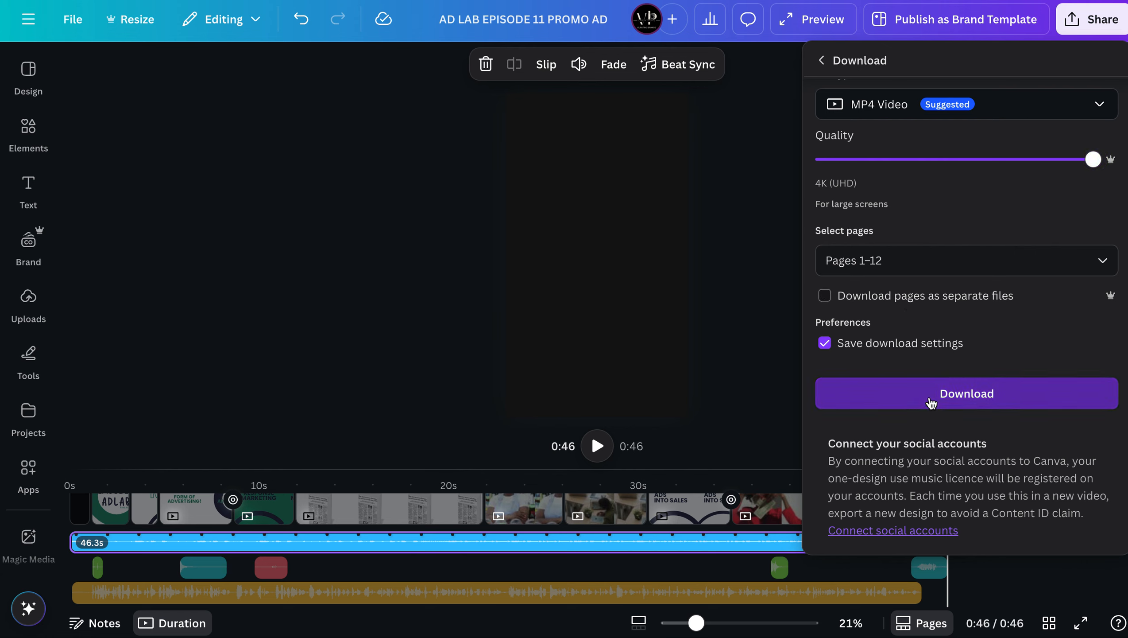